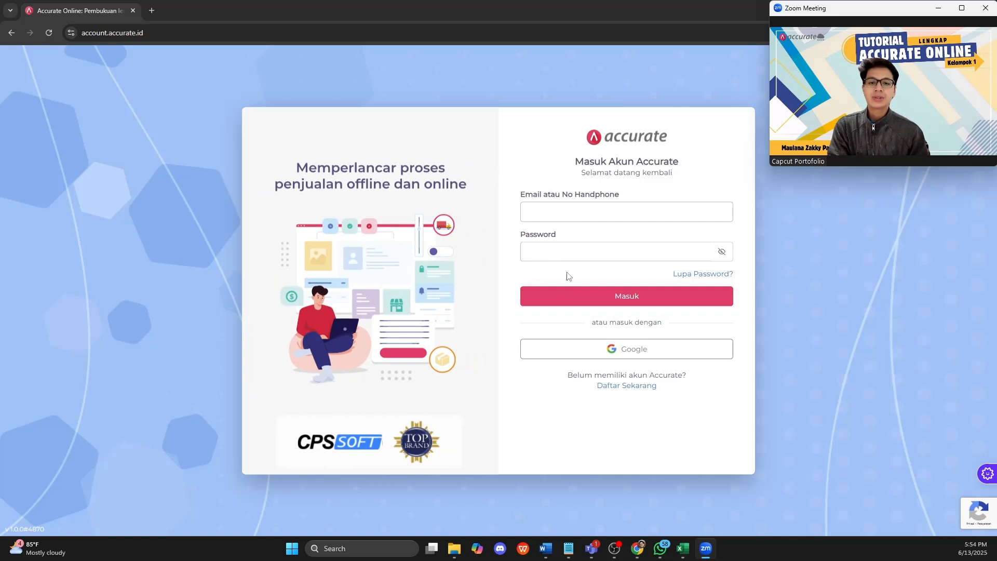
Sign in to Accurate with the first listed Google account and open the form for a new business database
left_click(606, 345)
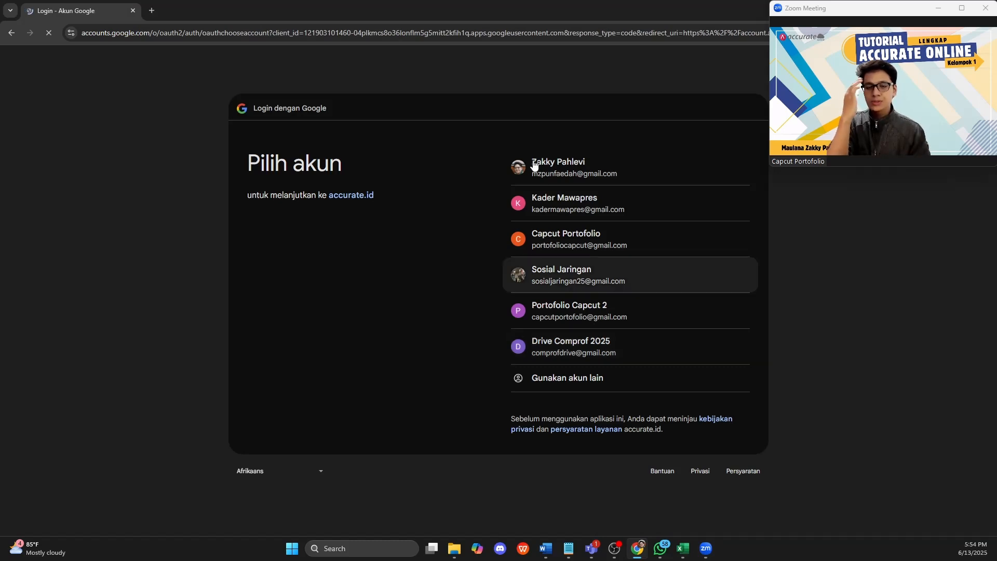
left_click(534, 165)
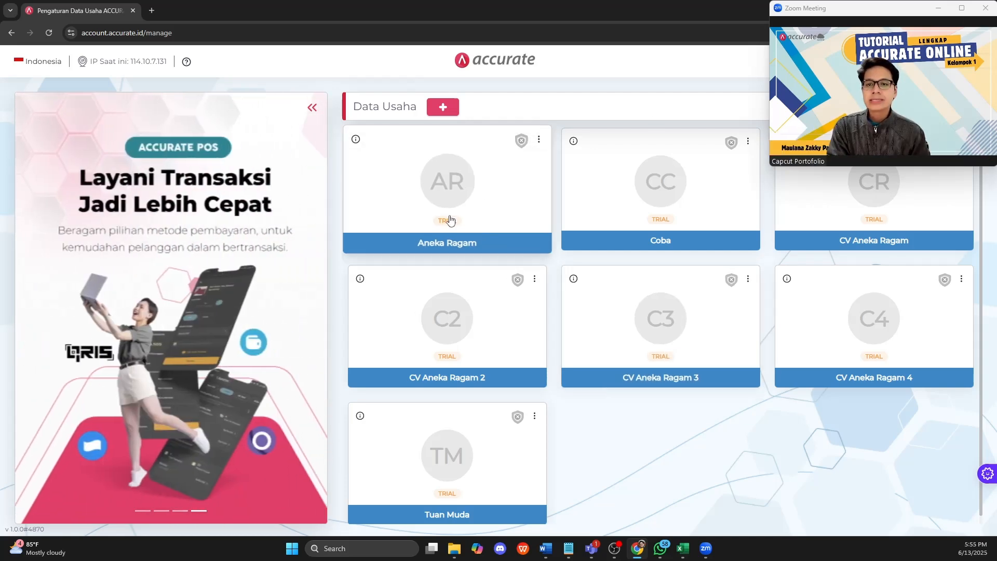
left_click(436, 116)
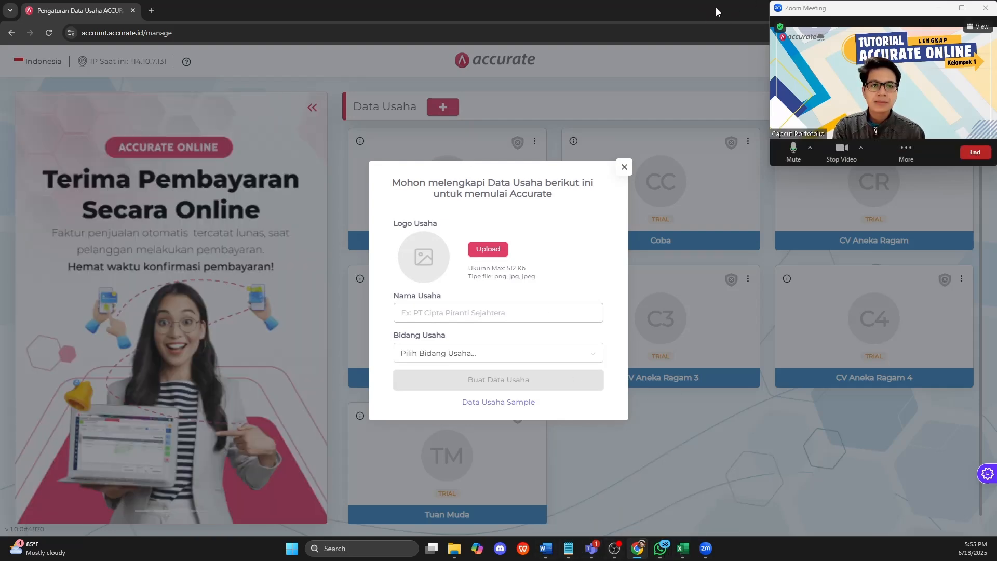
Arrange the browser window side by side with the Tugas Akhir.docx document that holds the company details
double_click(716, 7)
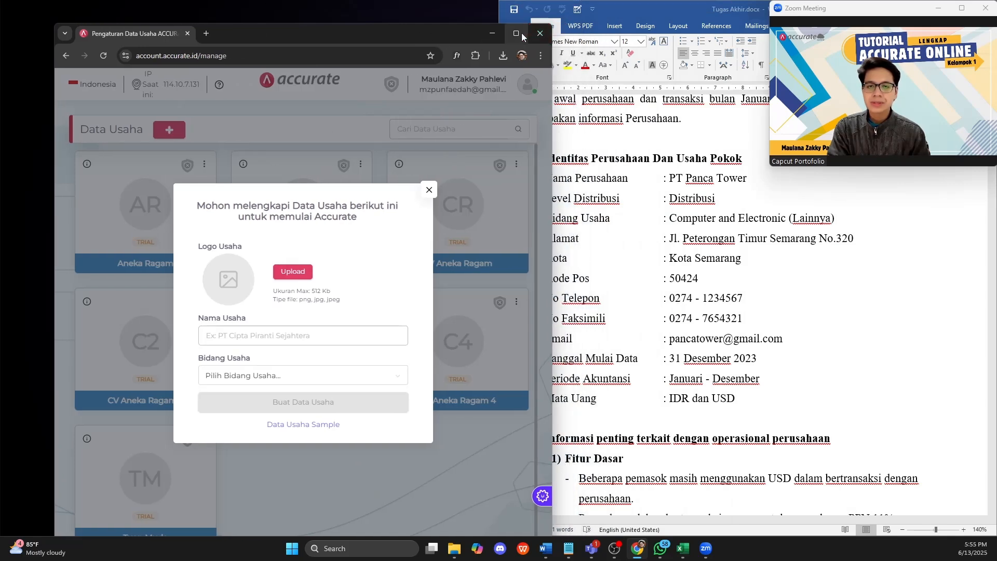
mouse_move(520, 34)
left_click(455, 98)
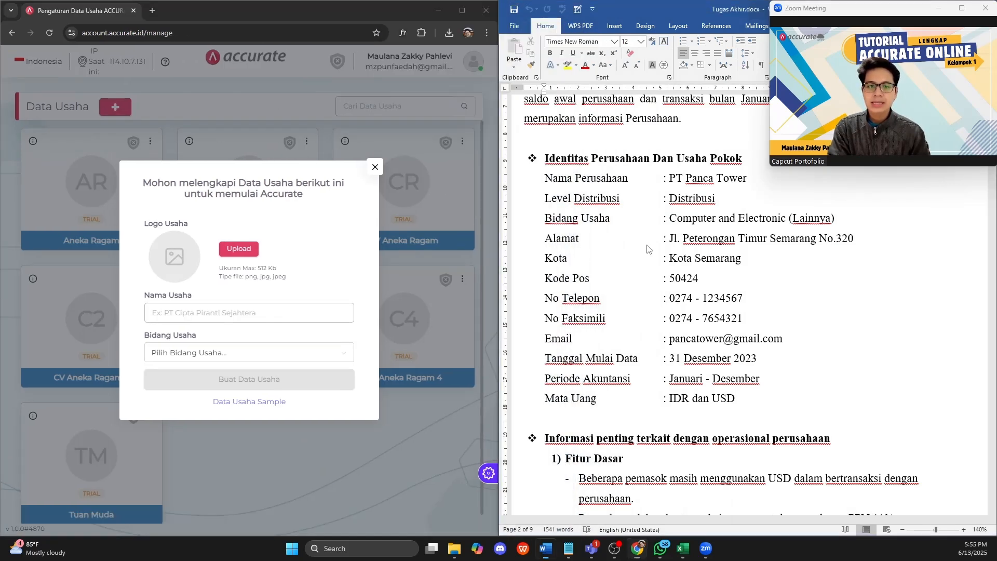
Create the business database PT Panca Tower in the field Computer & Electronics (Komputer & Elektronik) and open it
left_click(211, 313)
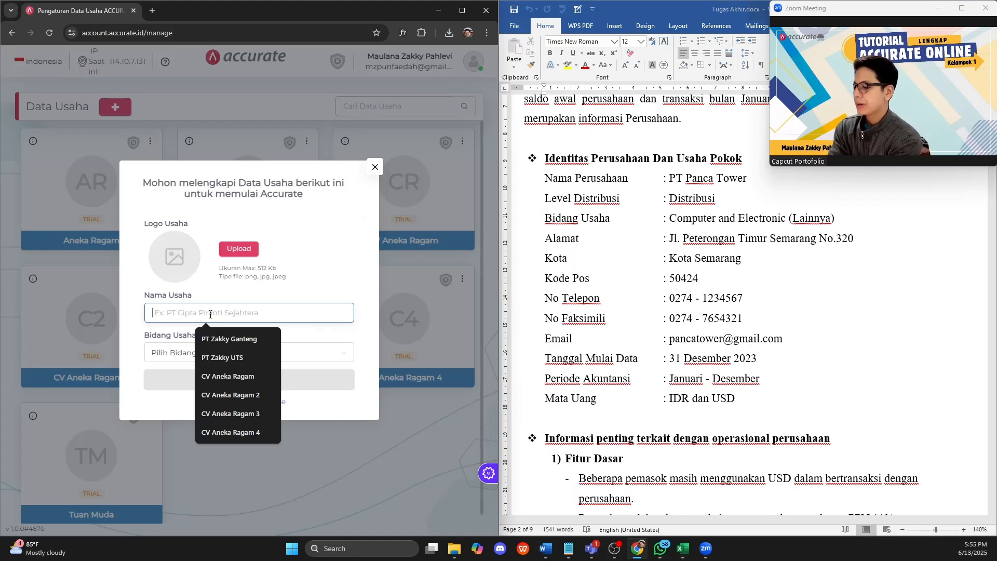
type("PT Panca Tower")
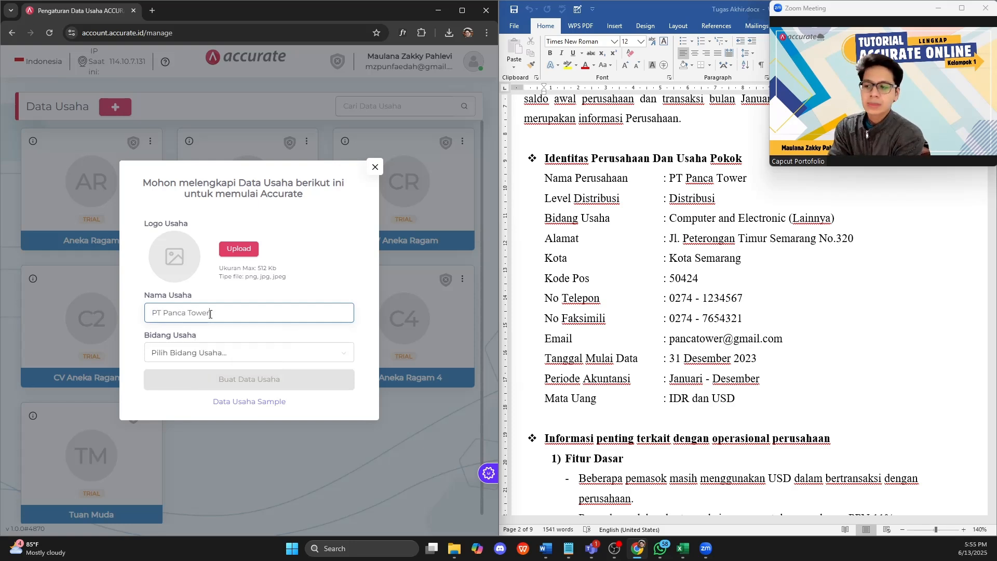
left_click(186, 352)
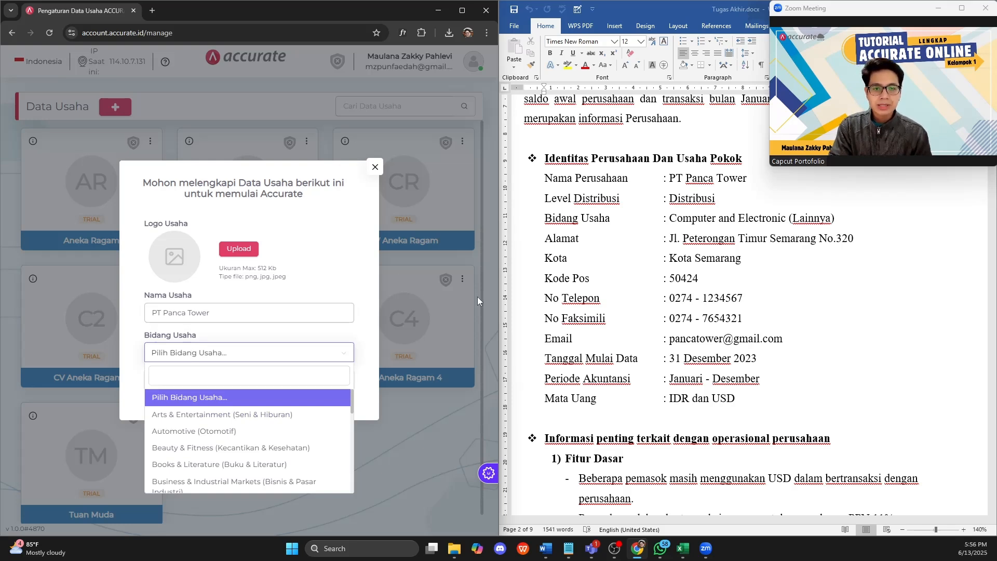
scroll(217, 426, "down", 3)
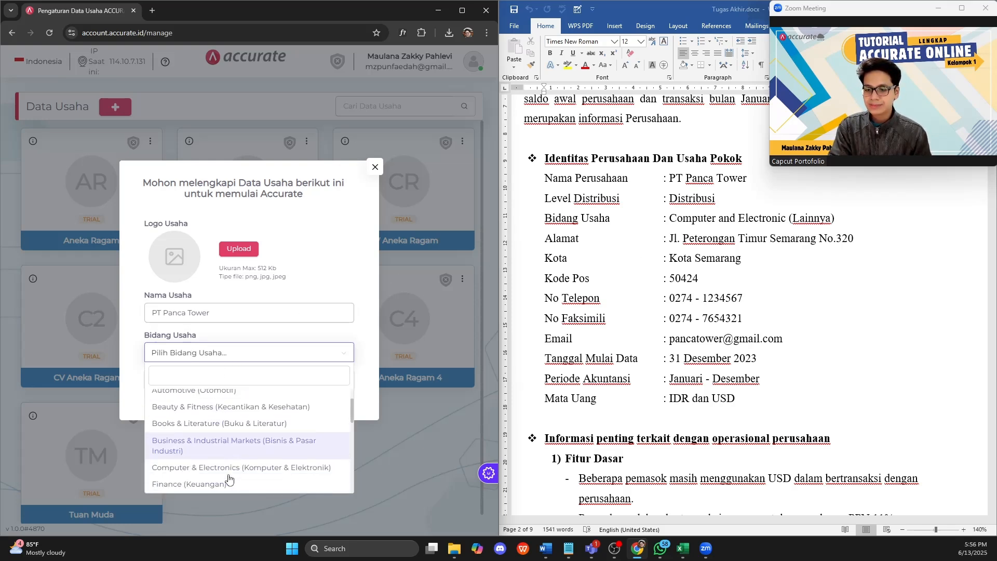
left_click(220, 410)
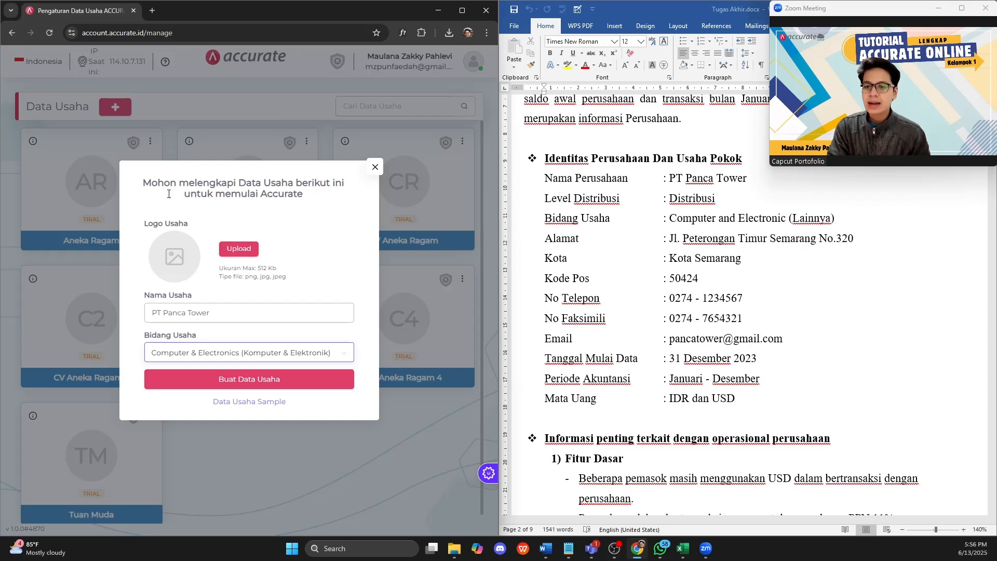
left_click(258, 381)
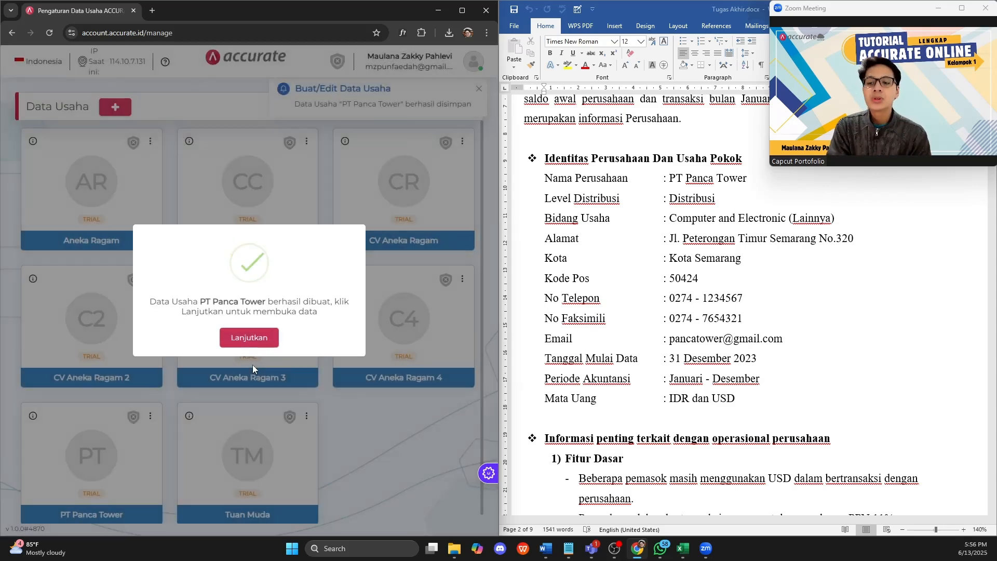
left_click(247, 339)
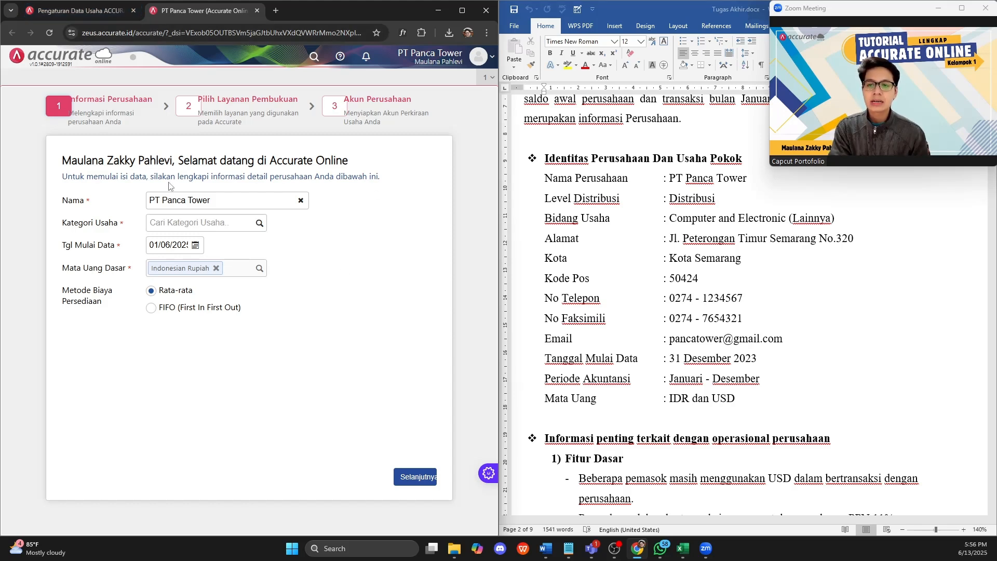
Complete the company information with category DISTRIBUTOR, FIFO inventory costing and start date 31/12/2023, and continue the setup
left_click(216, 227)
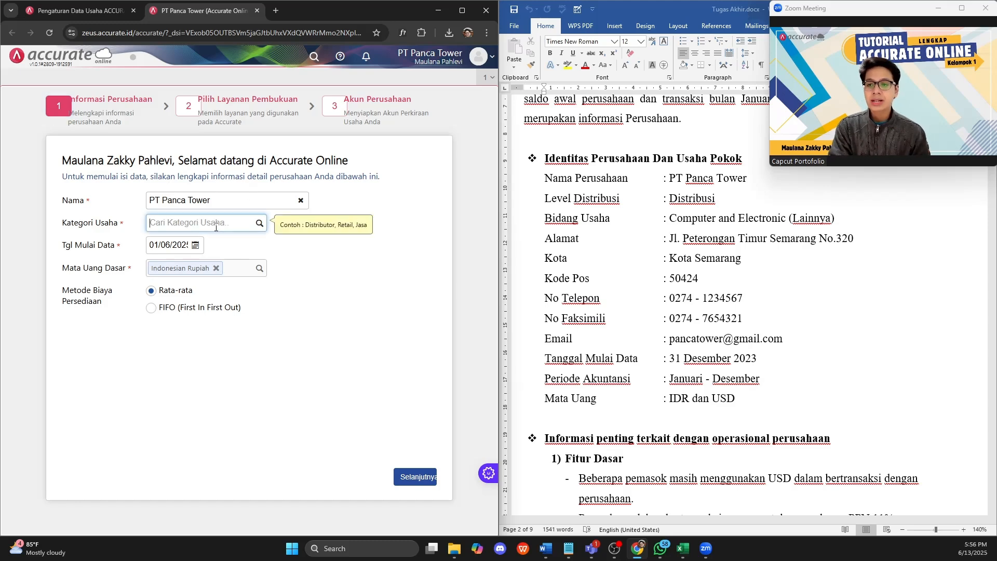
left_click(261, 226)
left_click(192, 260)
scroll(639, 251, "down", 10)
scroll(639, 251, "up", 12)
left_click(151, 308)
left_click(184, 247)
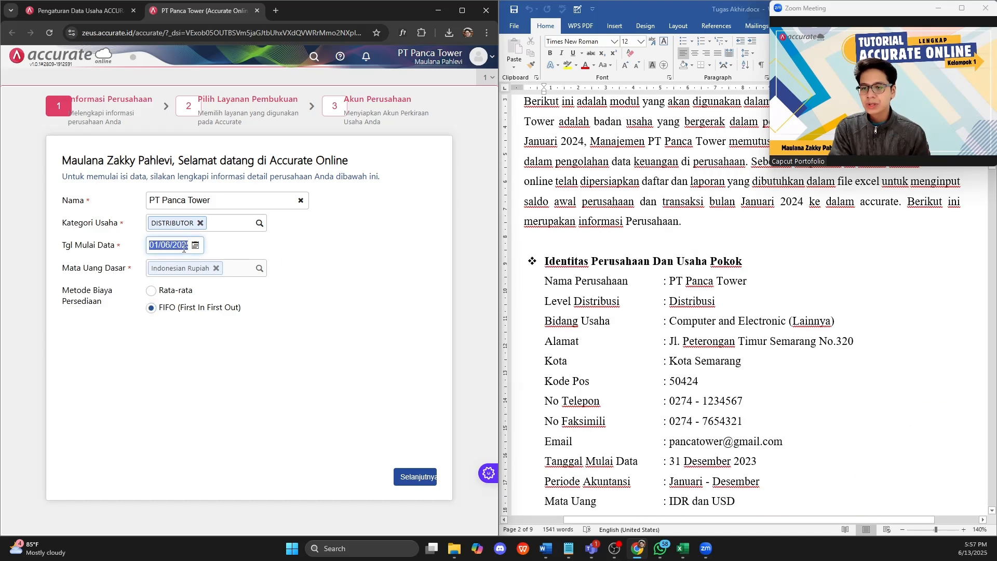
type("31/12/2023")
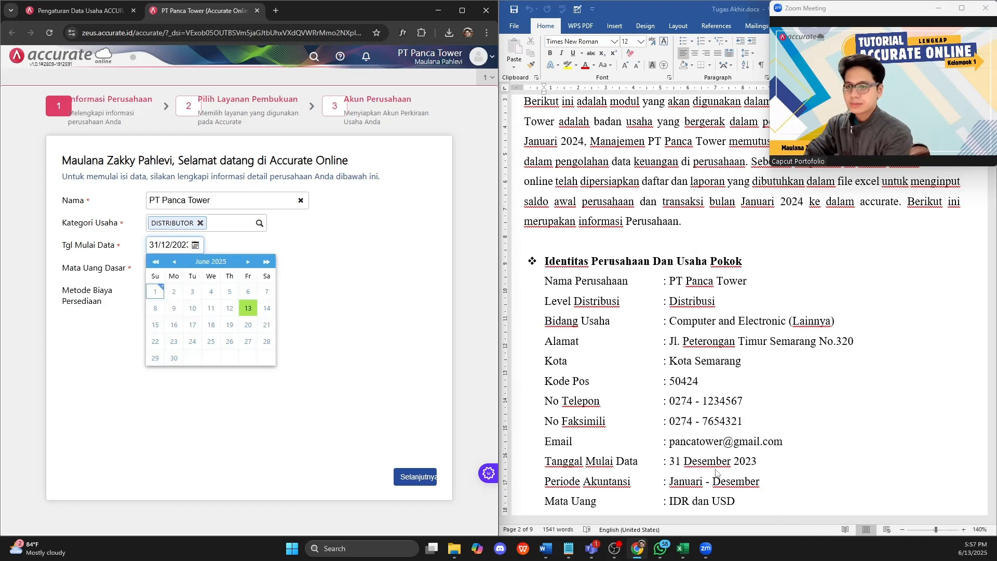
left_click(415, 477)
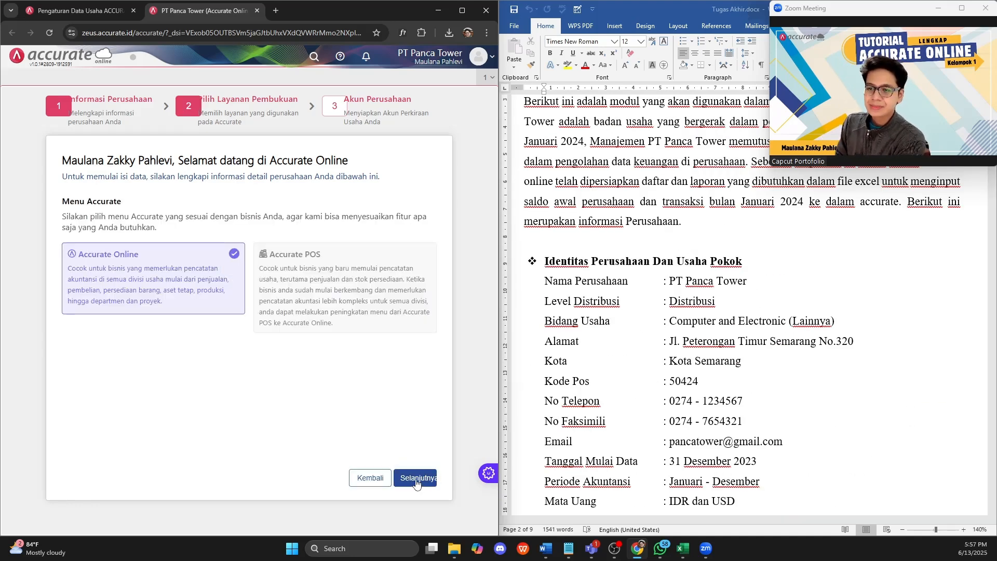
Accept the Accurate Online menu, turn off automatic creation of the account list and finish the company setup
left_click(416, 482)
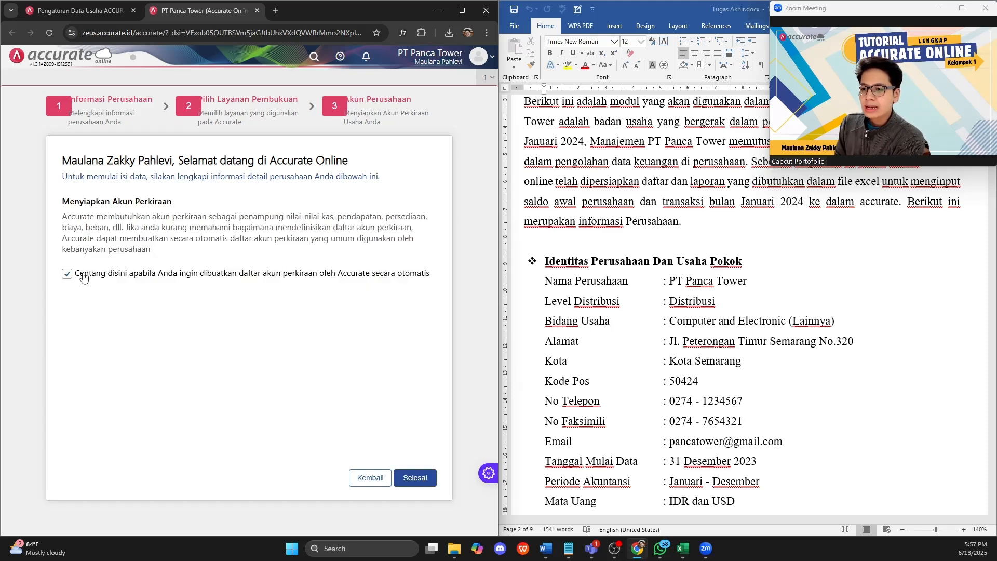
left_click(84, 278)
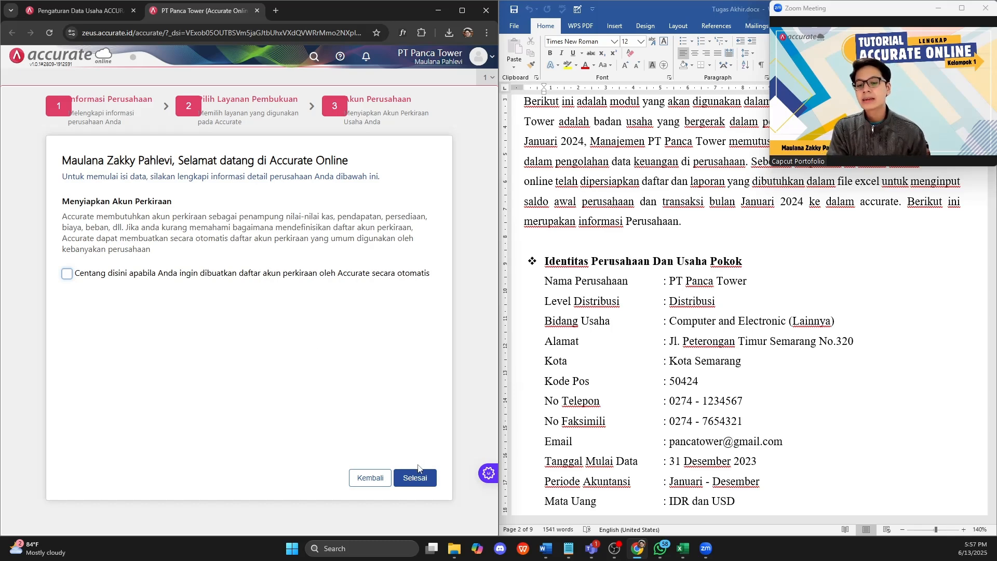
left_click(422, 477)
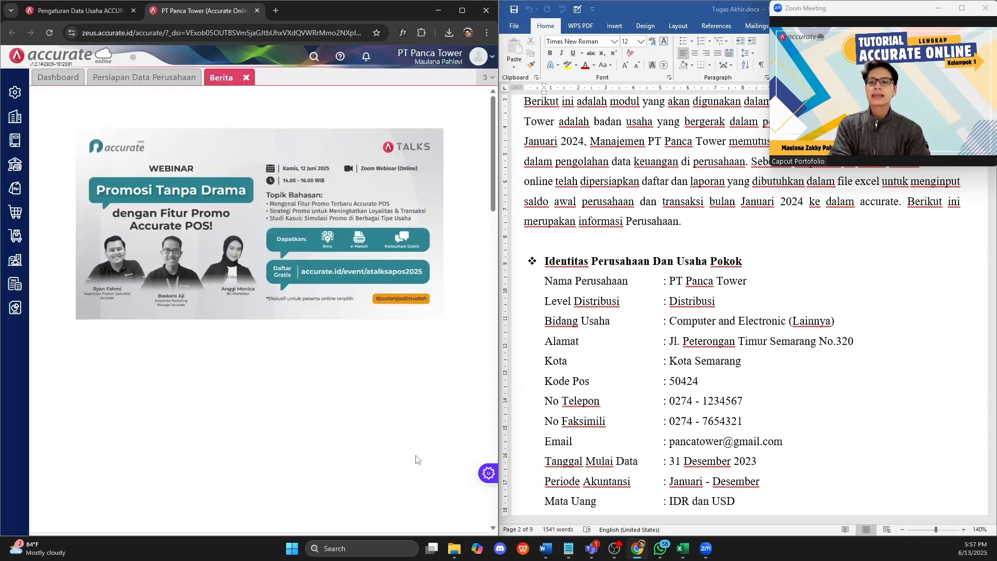
Close the Berita news page and open the company preferences (Preferensi)
left_click(247, 78)
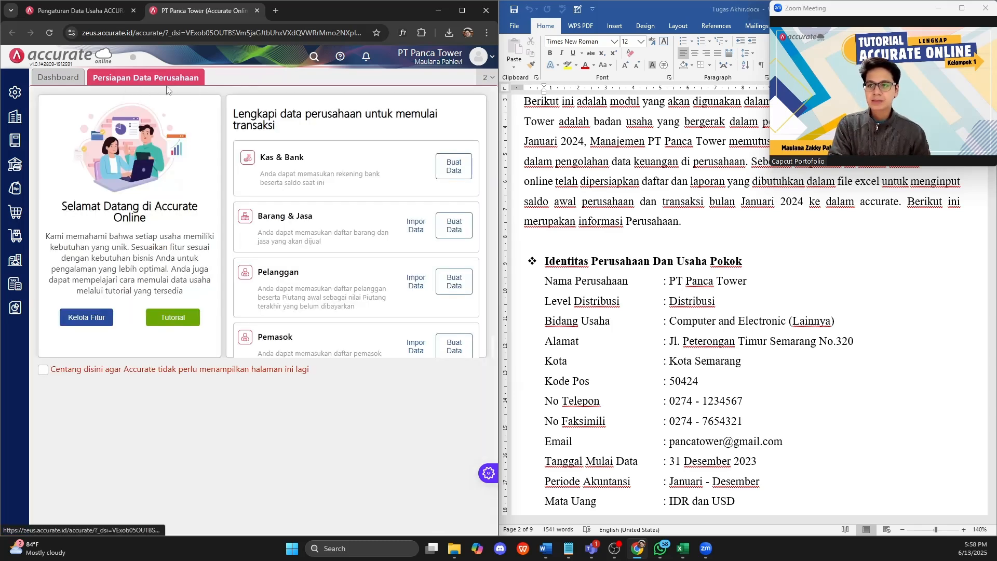
left_click(52, 77)
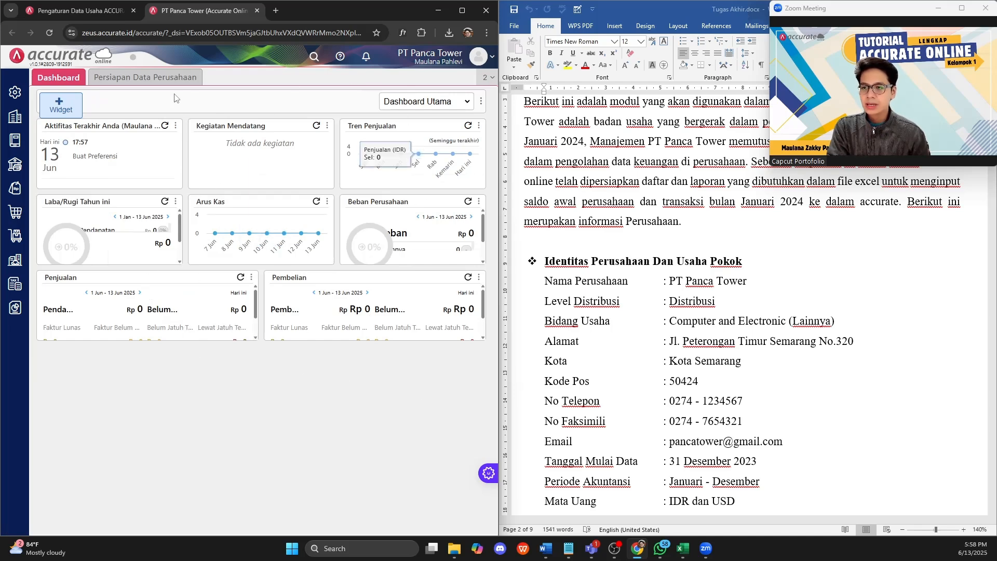
left_click(15, 92)
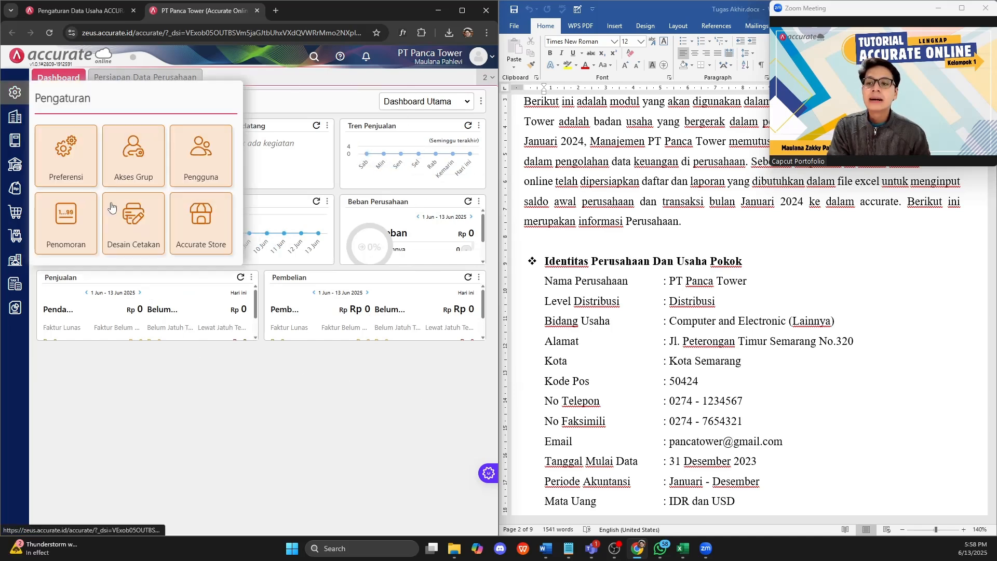
left_click(66, 171)
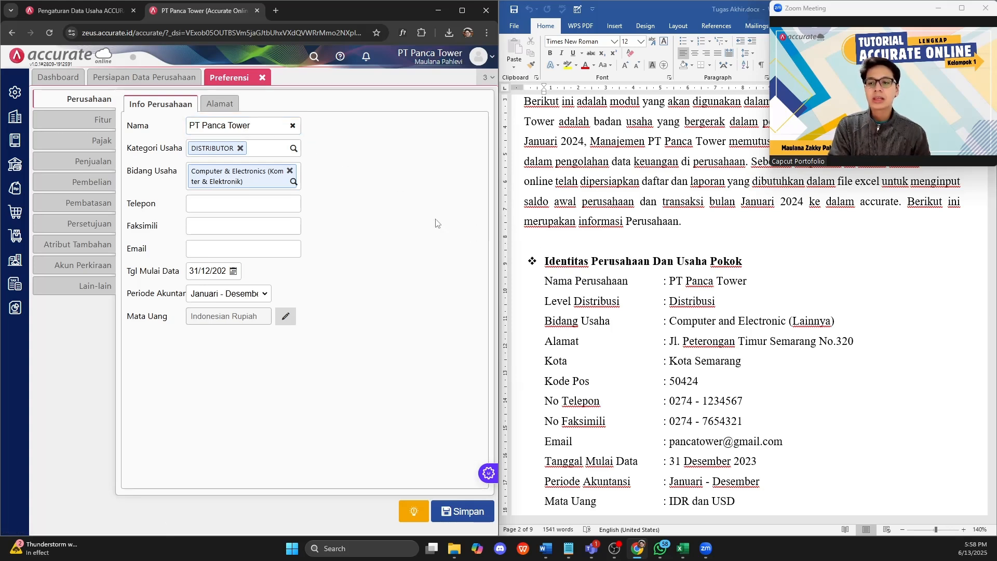
Copy the company's telephone number from the document into the Telepon field of the company information
left_click(207, 203)
left_click_drag(748, 401, 669, 401)
key("ctrl+c")
key("alt+Tab")
key("ctrl+v")
Copy the company's fax number from the document into the Faksimili field
left_click(749, 422)
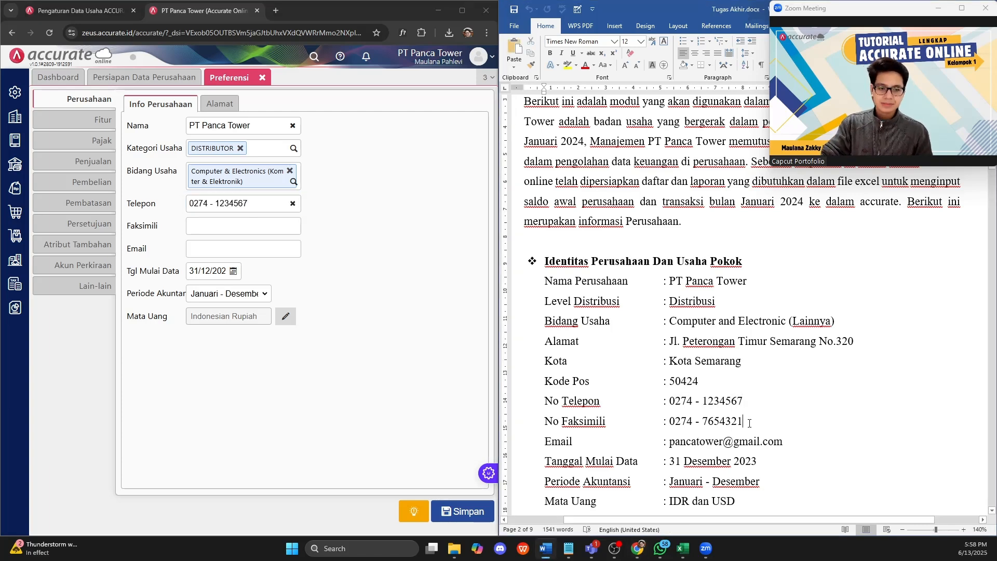
left_click_drag(750, 423, 669, 422)
key("ctrl+c")
left_click(232, 226)
key("ctrl+v")
Copy the company's e-mail address from the document into the Email field
left_click_drag(789, 441, 669, 442)
key("ctrl+c")
left_click(272, 250)
key("ctrl+v")
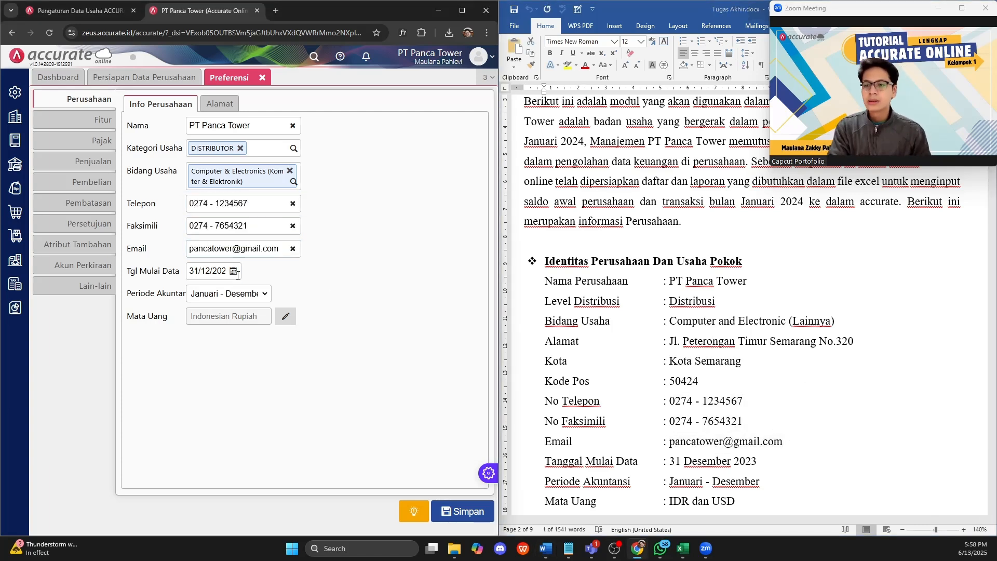
left_click(238, 275)
left_click(356, 255)
Copy the company's street address from the document into the Jalan field of the company address
left_click(220, 104)
left_click_drag(857, 344, 669, 342)
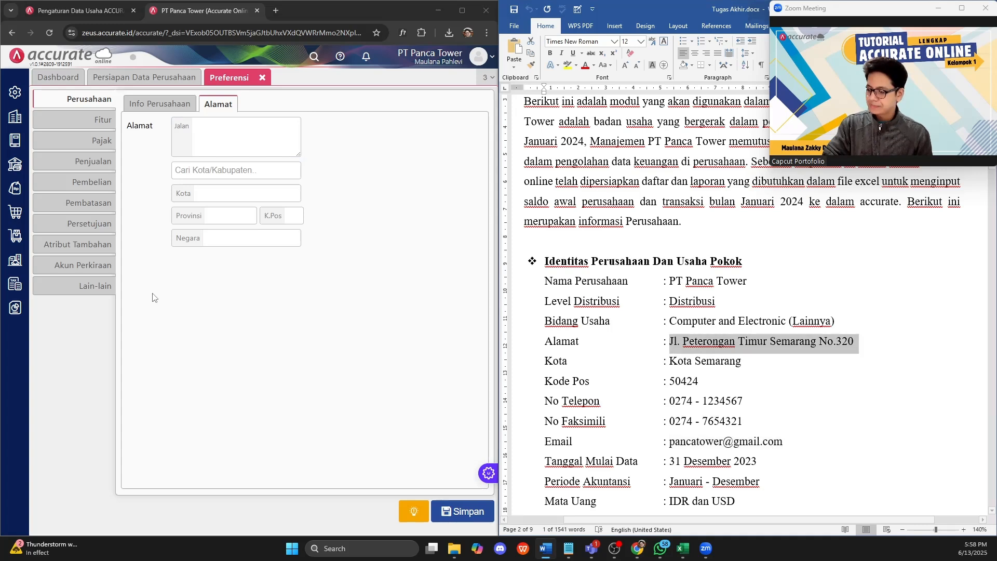
key("ctrl+c")
left_click(233, 137)
key("ctrl+v")
Search the city list for "Sema", choose Kota Semarang for the company address and fill in the postal code
left_click(223, 170)
type("Se")
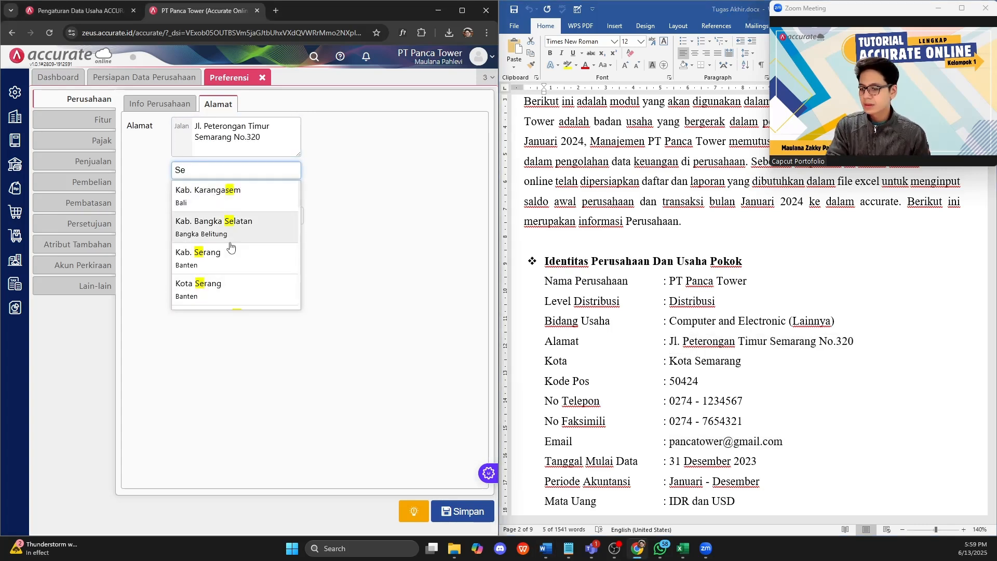
type("ma")
left_click(208, 221)
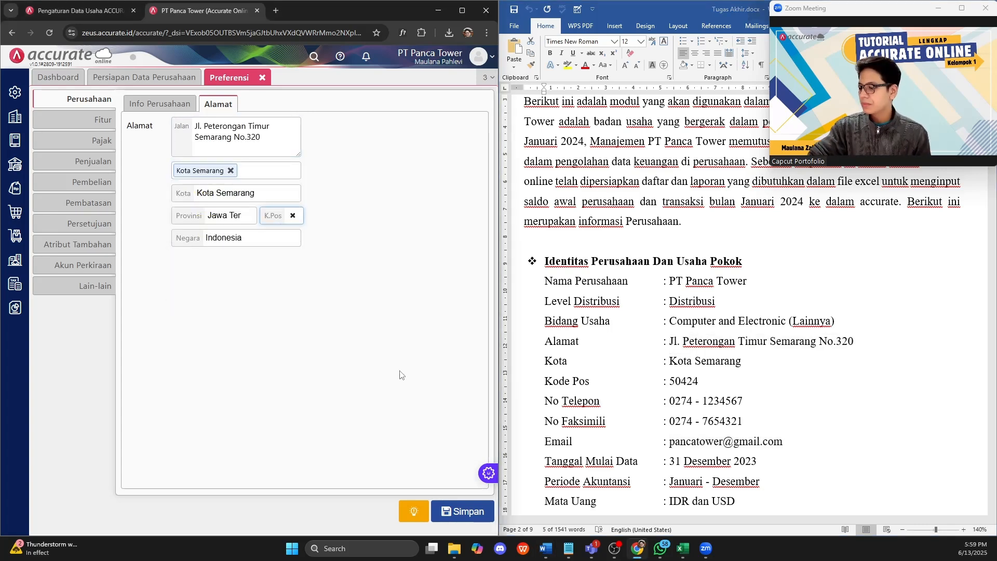
Enable the Multi Mata Uang feature for the company and save the preferences
left_click(101, 127)
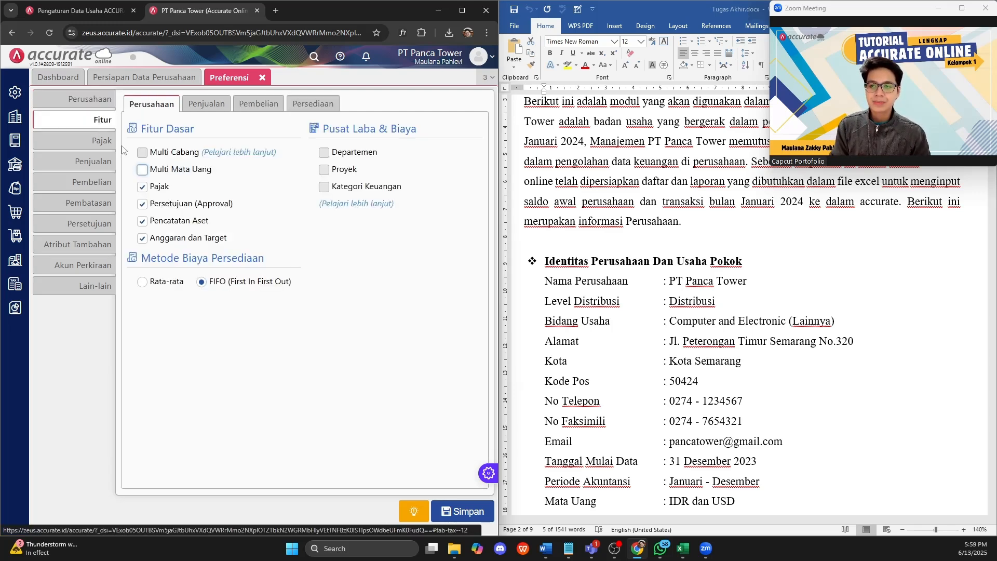
left_click(142, 173)
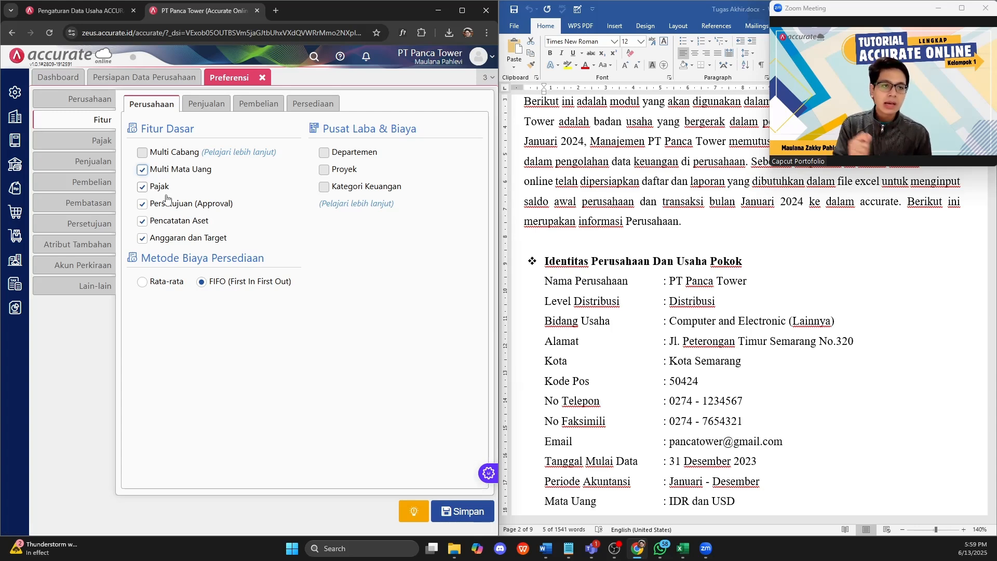
left_click(470, 512)
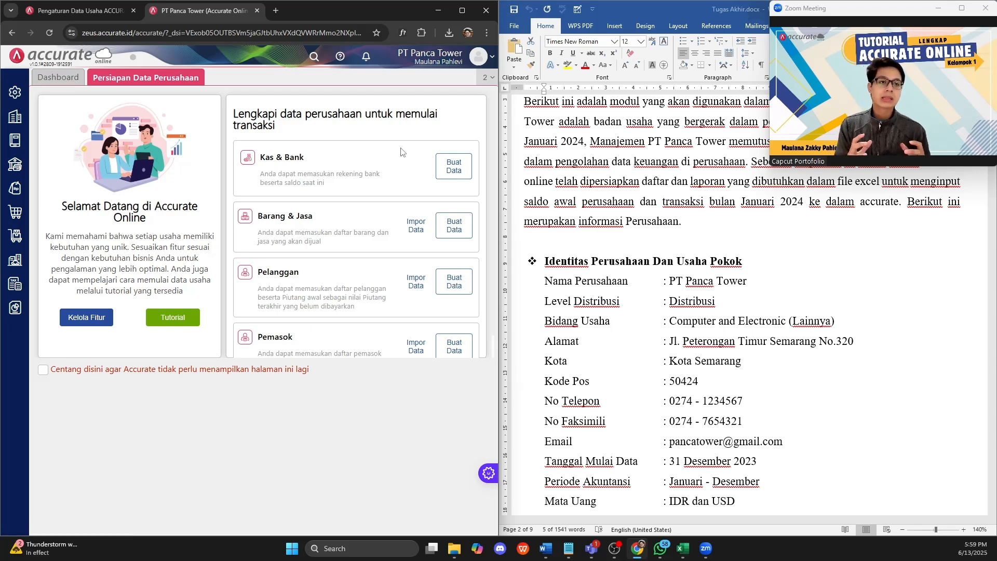
Open the Akun Perkiraan list and start an import of accounts from Excel
left_click(15, 141)
left_click(72, 212)
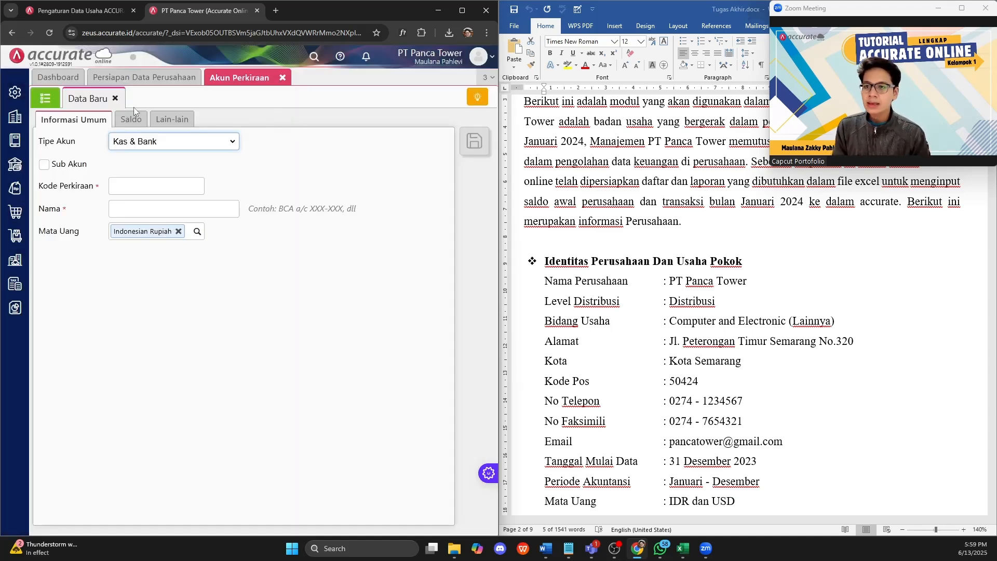
left_click(52, 101)
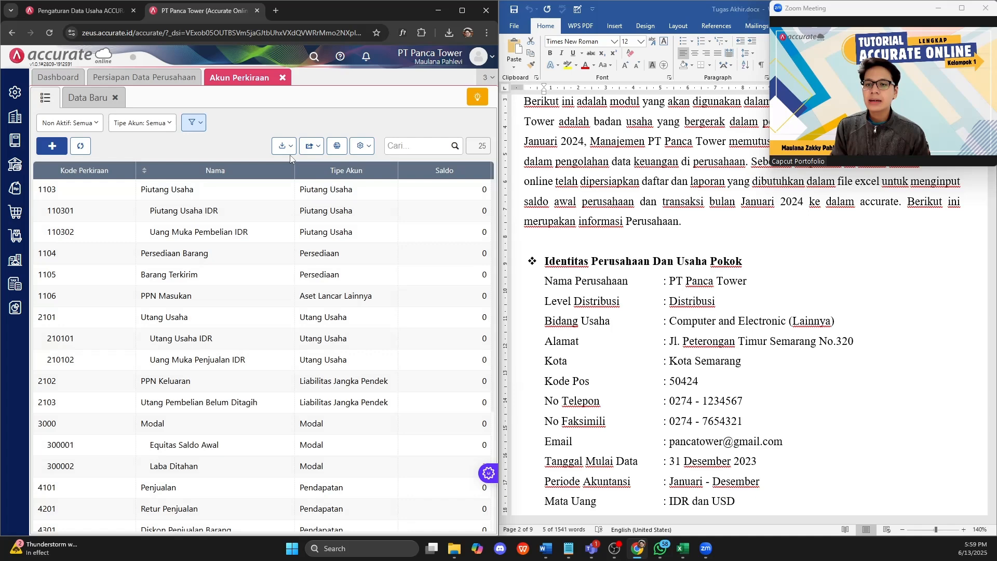
left_click(284, 149)
left_click(288, 164)
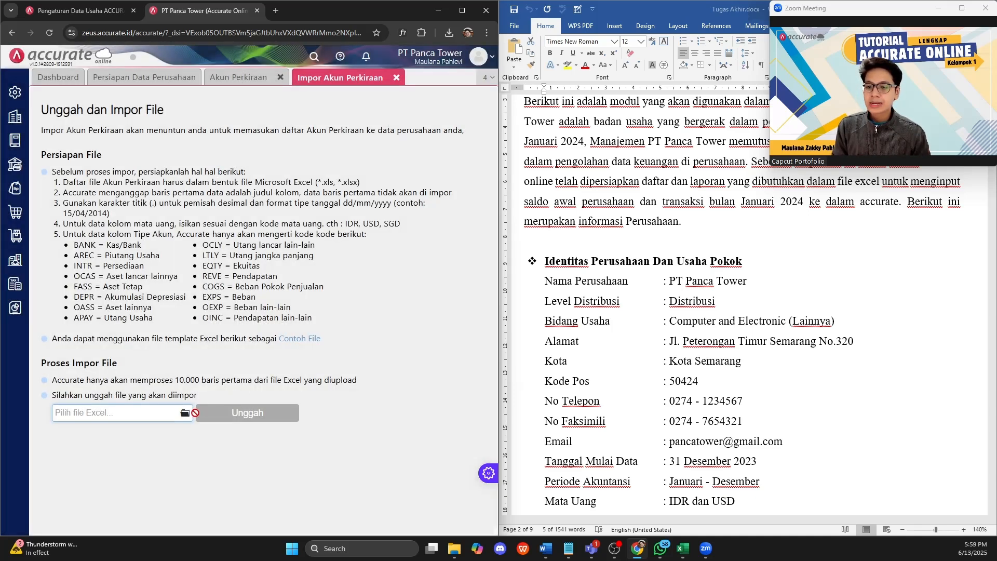
Upload 1 Daftar Akun.xlsx from the UAS PRAKKOM folder as the account import file
left_click(192, 420)
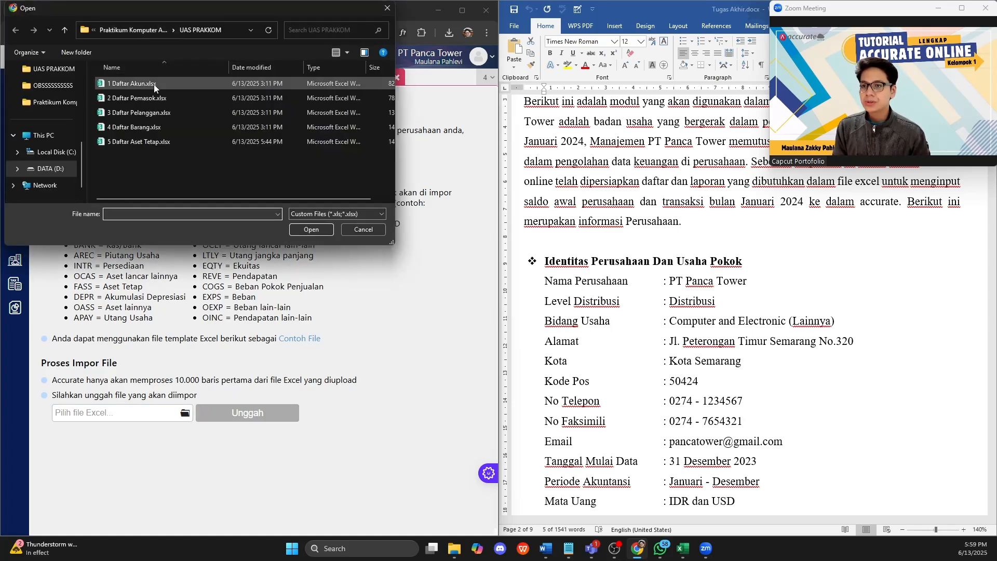
left_click(153, 84)
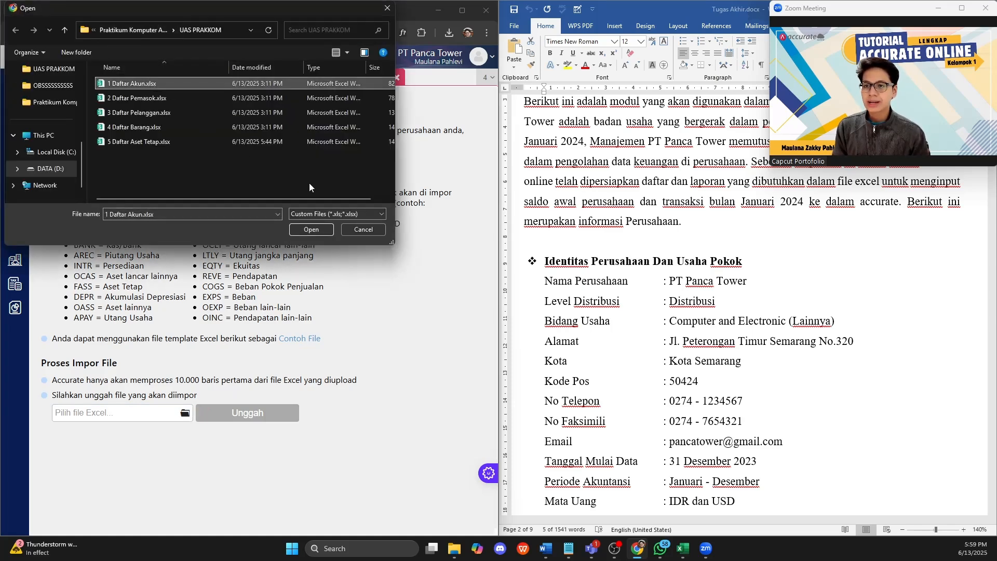
left_click(292, 228)
left_click(246, 416)
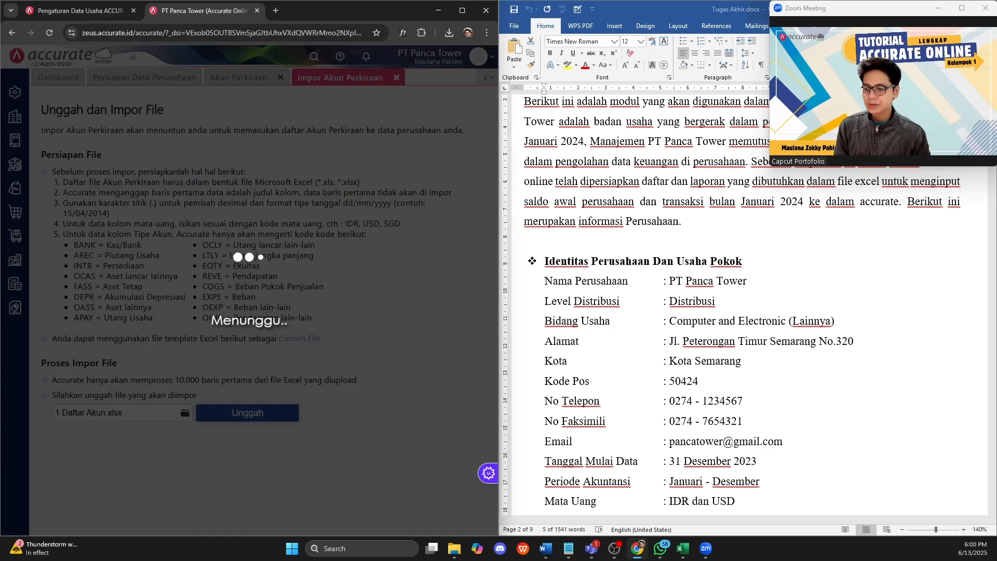
key("alt+Tab")
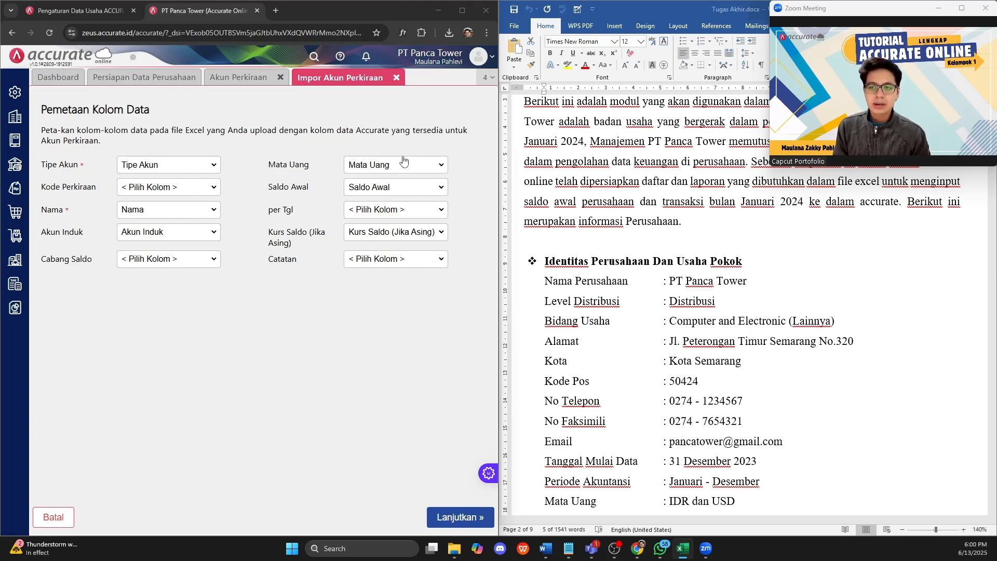
Map Kode Perkiraan to the Daftar Akun column, enable updating of existing matching data and run the account import
left_click(170, 194)
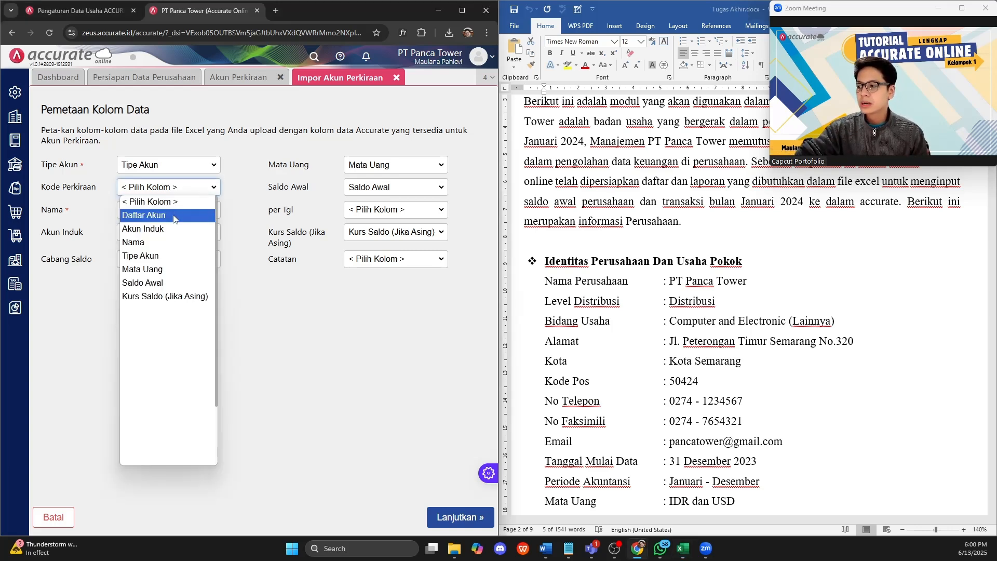
left_click(174, 218)
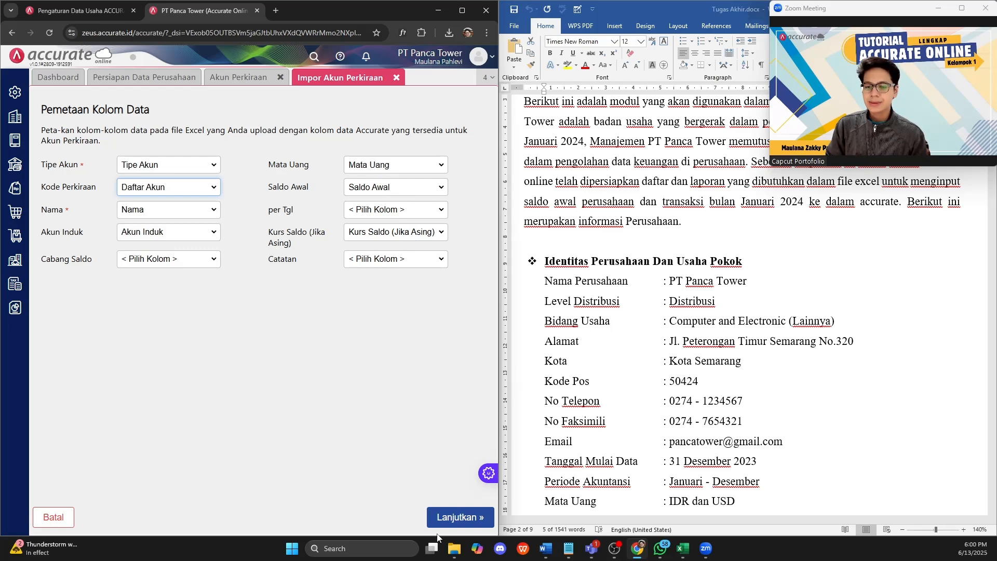
left_click(437, 519)
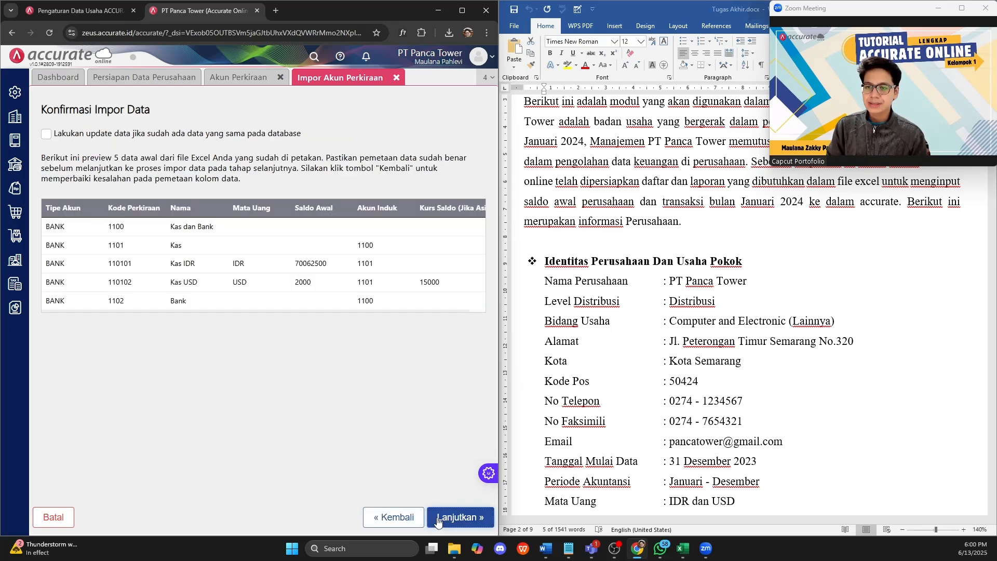
left_click(47, 134)
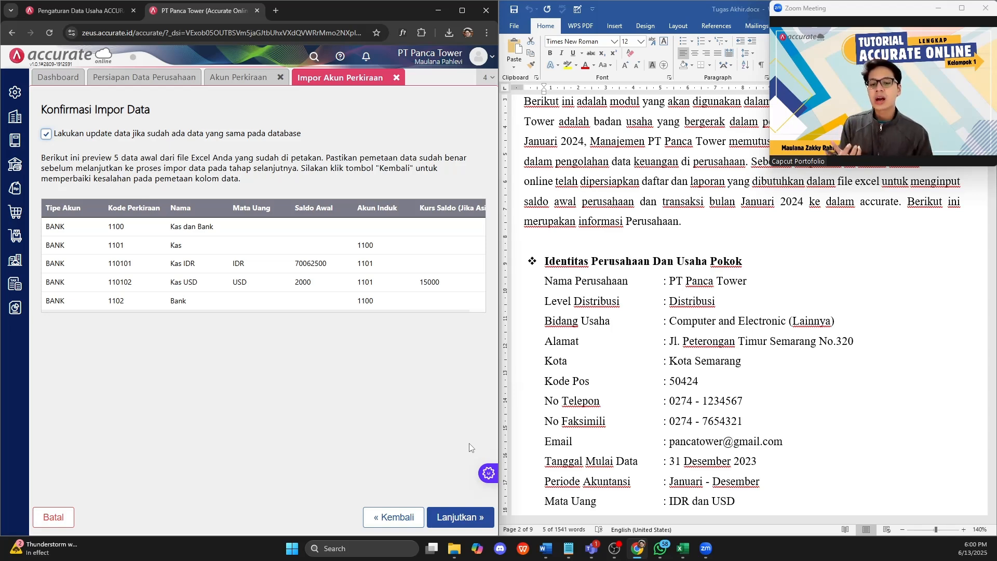
left_click(473, 517)
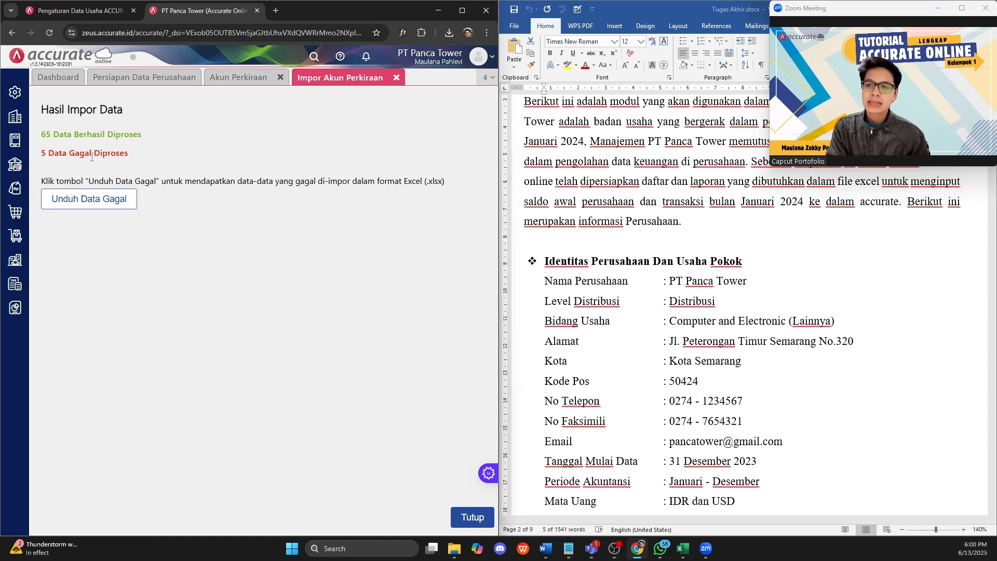
Download the data that failed to import and open the error file to examine the cause
left_click(123, 207)
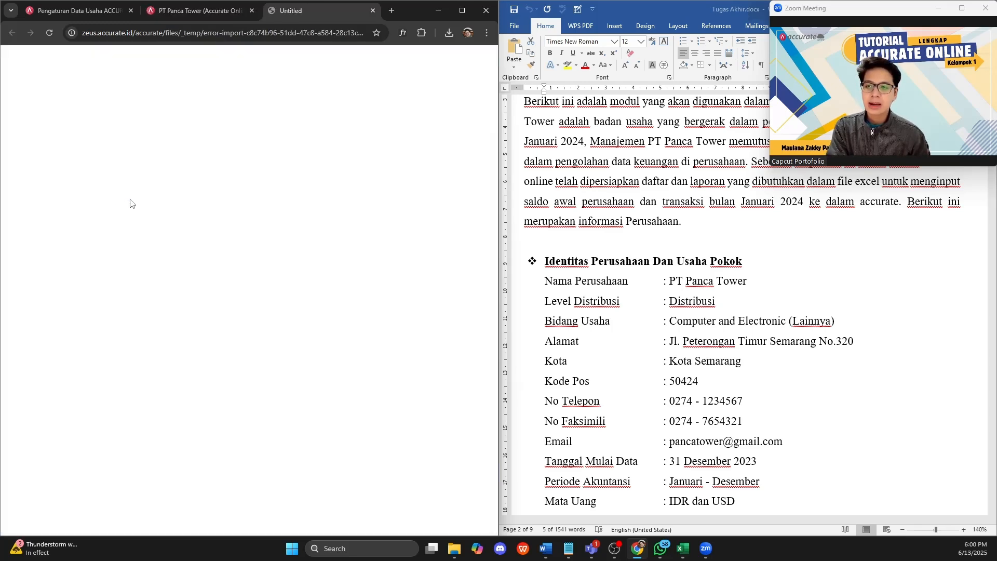
left_click(449, 34)
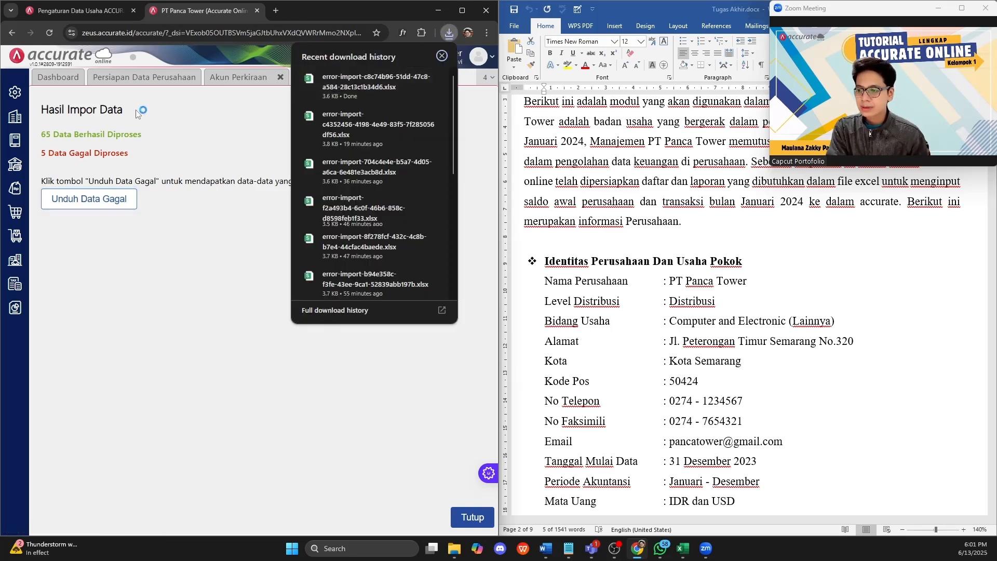
left_click(375, 82)
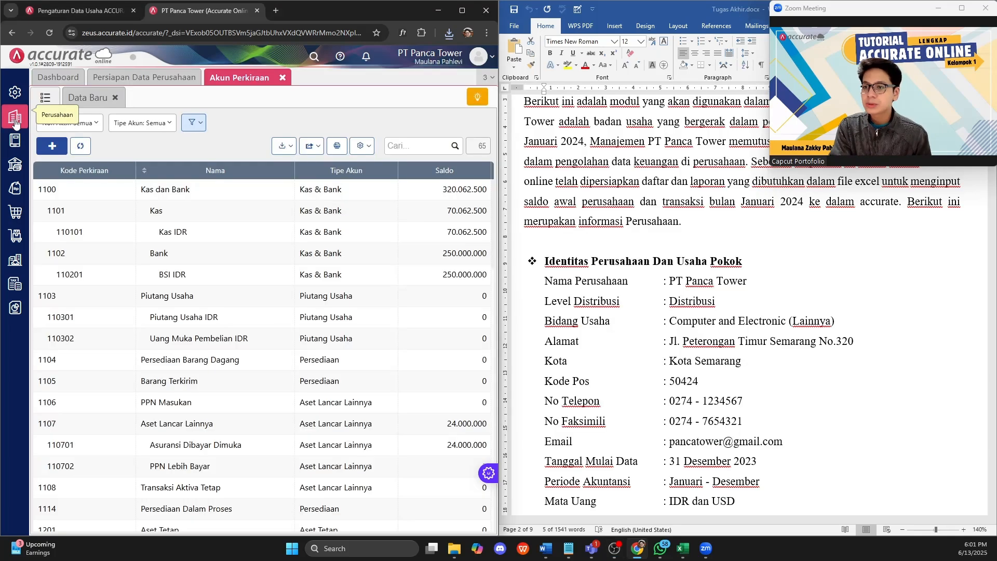
Search for "usd" in a new Mata Uang record, choose US Dollar and save the currency
left_click(14, 117)
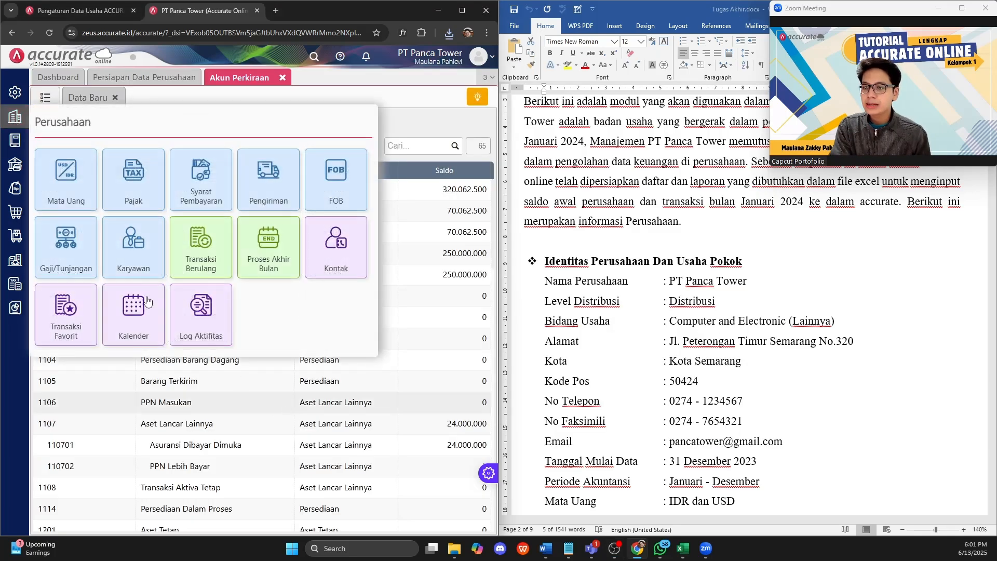
left_click(58, 196)
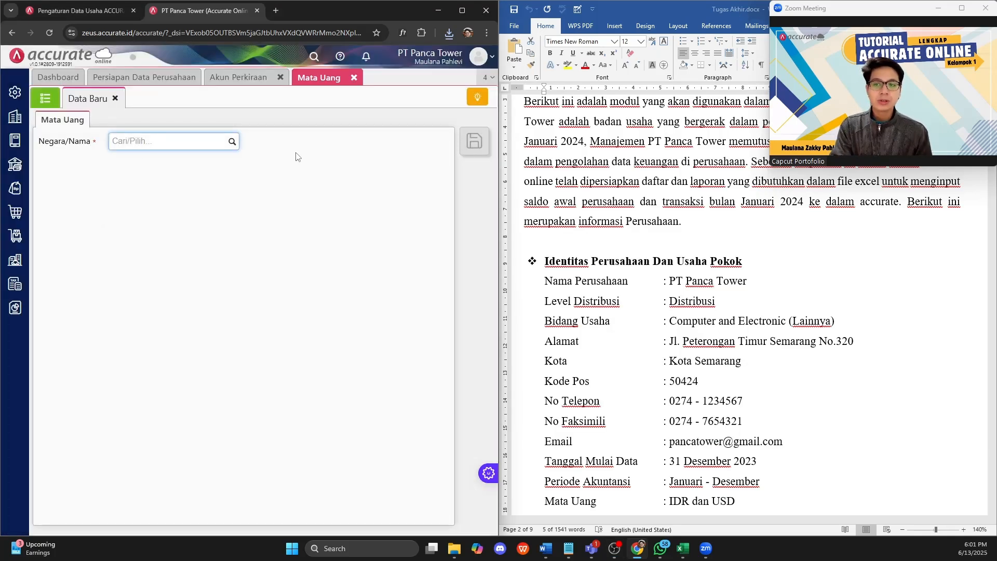
left_click(14, 117)
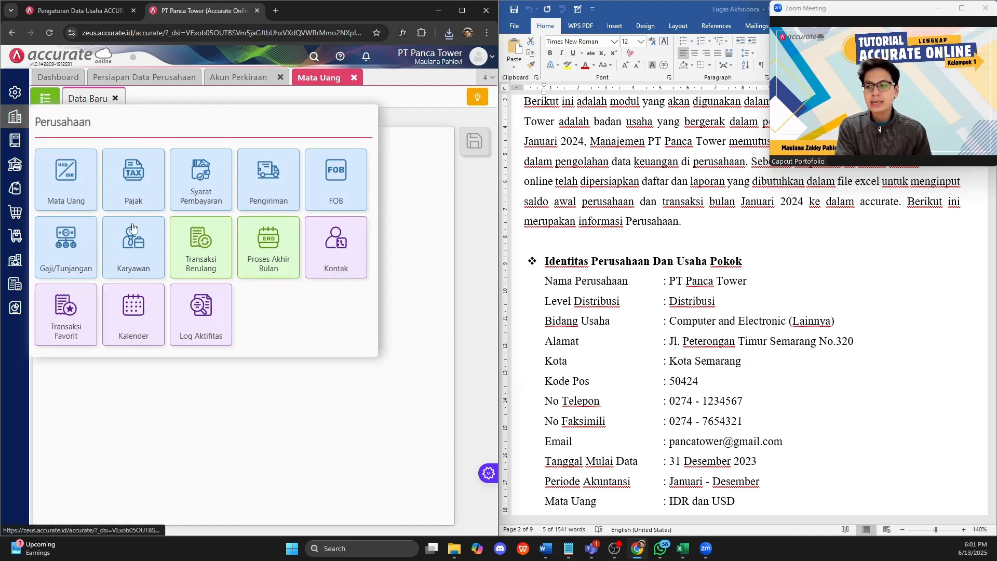
left_click(91, 195)
left_click(135, 143)
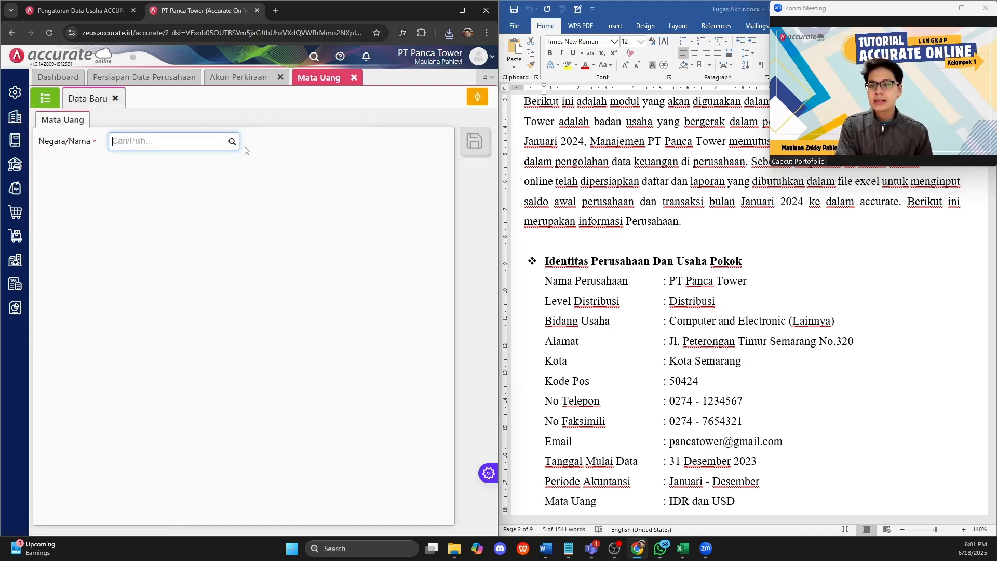
type("usd")
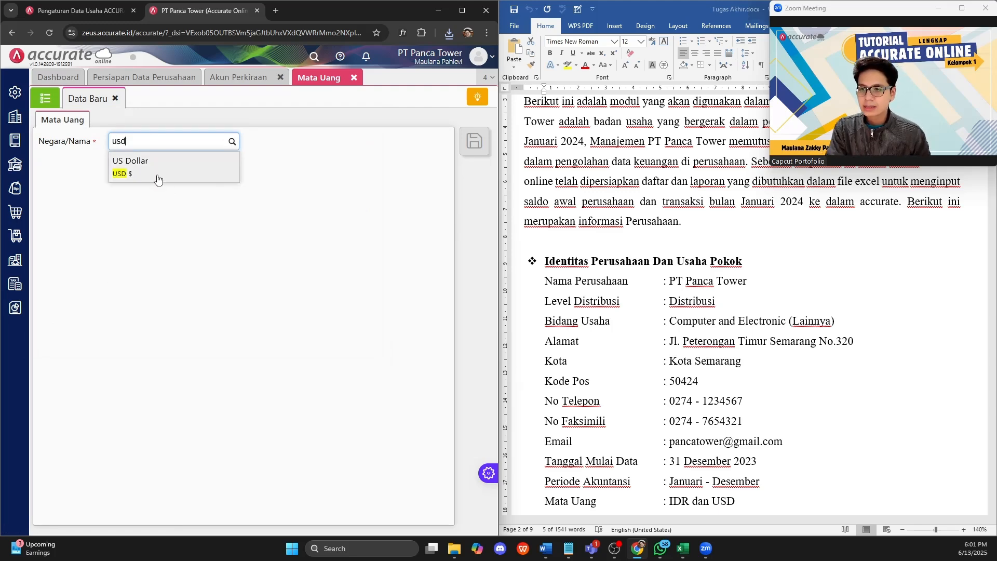
left_click(156, 172)
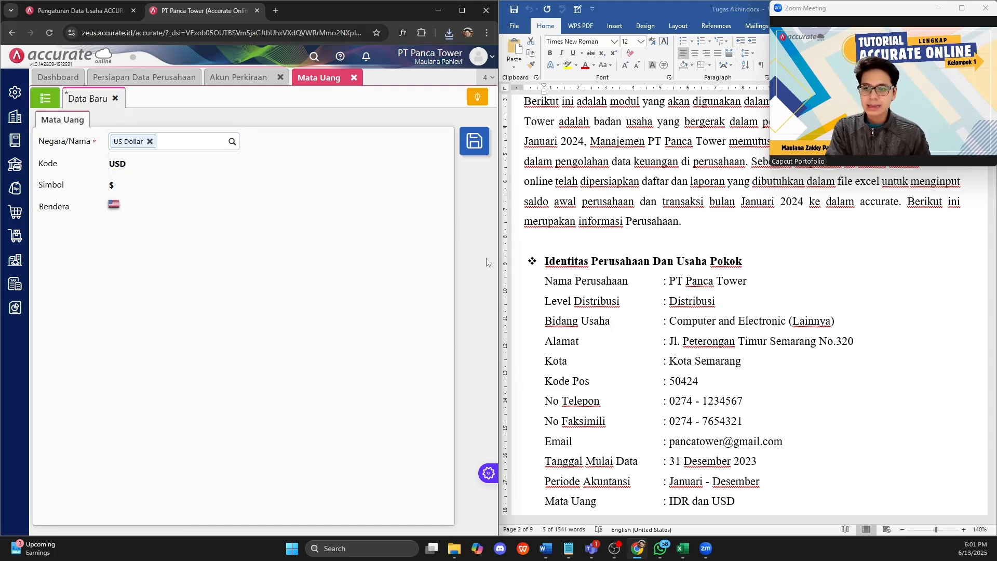
left_click(475, 148)
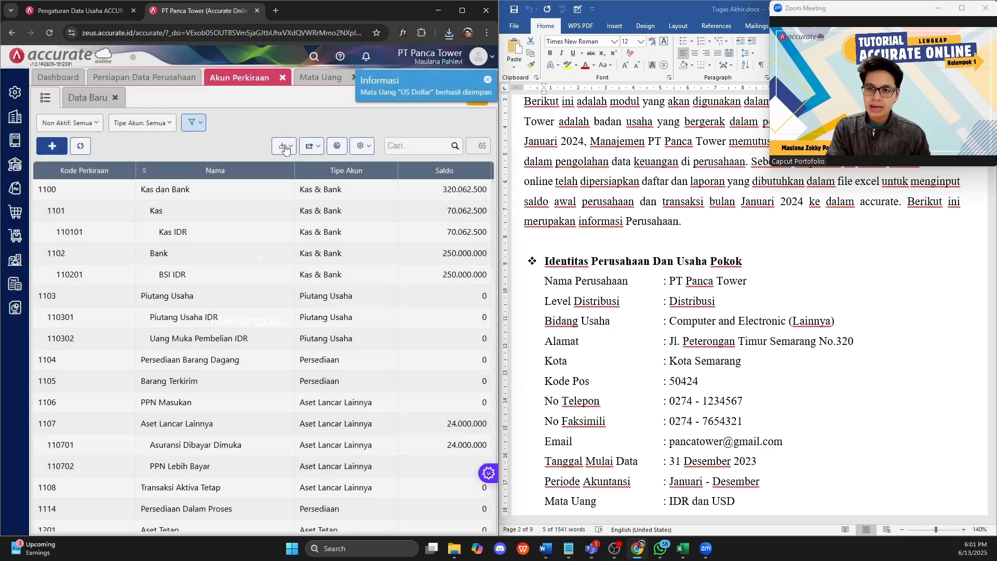
Start another import from the Akun Perkiraan list and upload 1 Daftar Akun.xlsx again
left_click(285, 148)
left_click(242, 176)
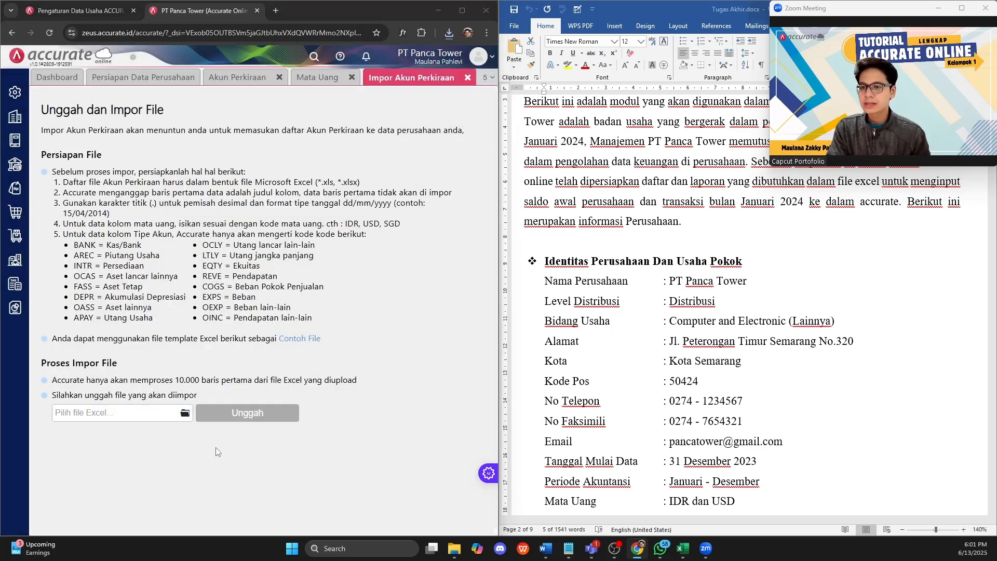
left_click(185, 412)
left_click(131, 84)
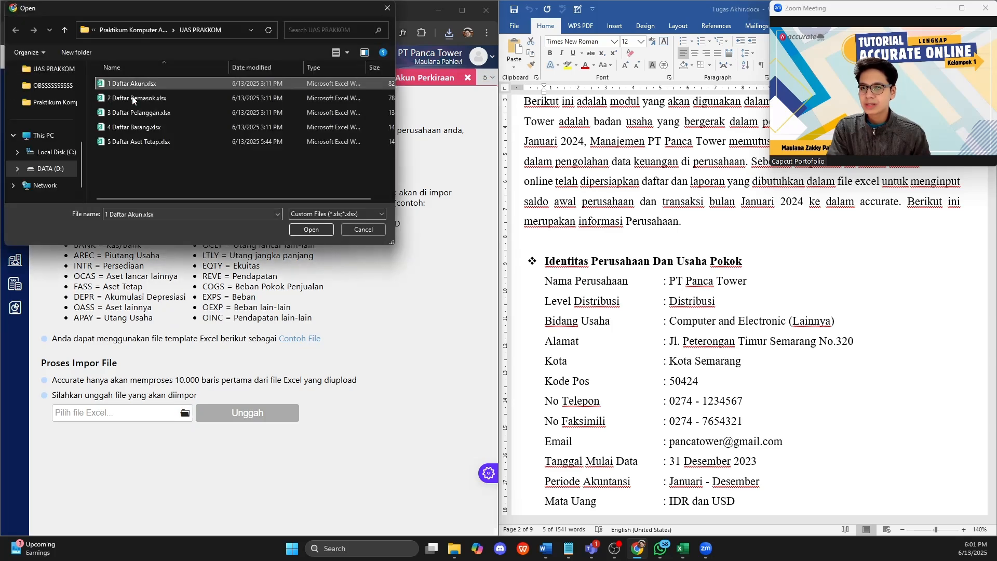
left_click(311, 229)
left_click(255, 417)
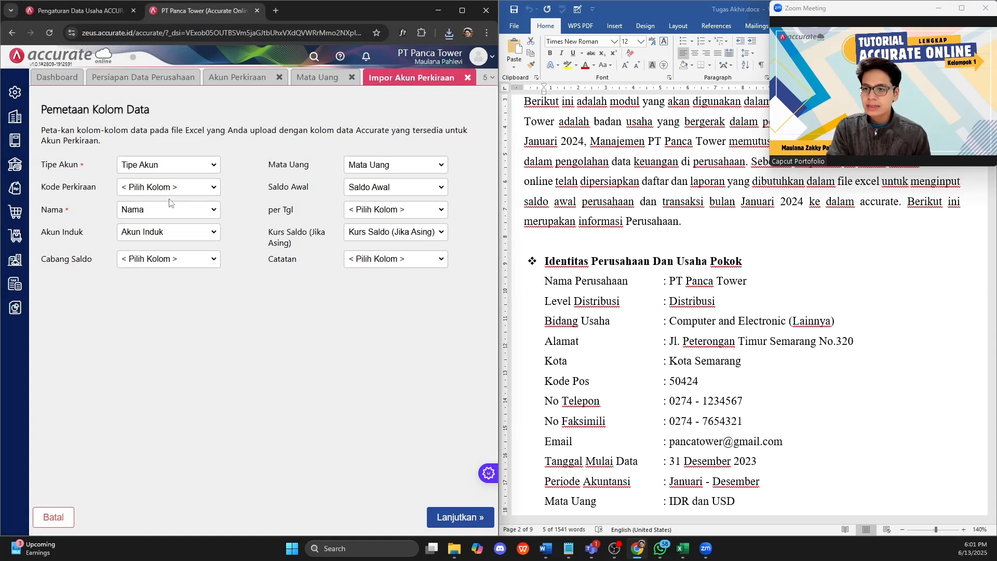
Map Kode Perkiraan to Daftar Akun, rerun the account import with existing data updated, and close the import result and currency form
left_click(157, 188)
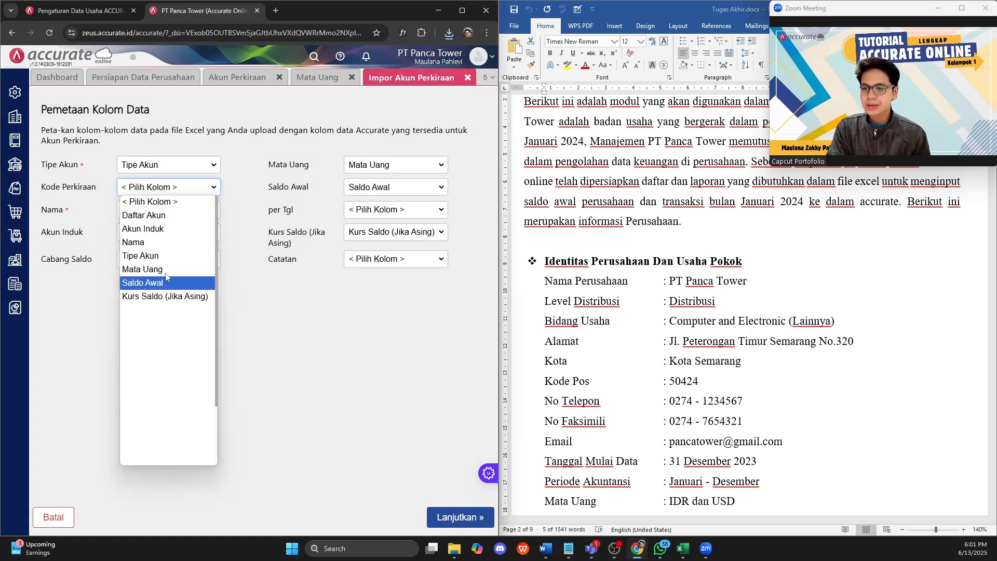
left_click(162, 216)
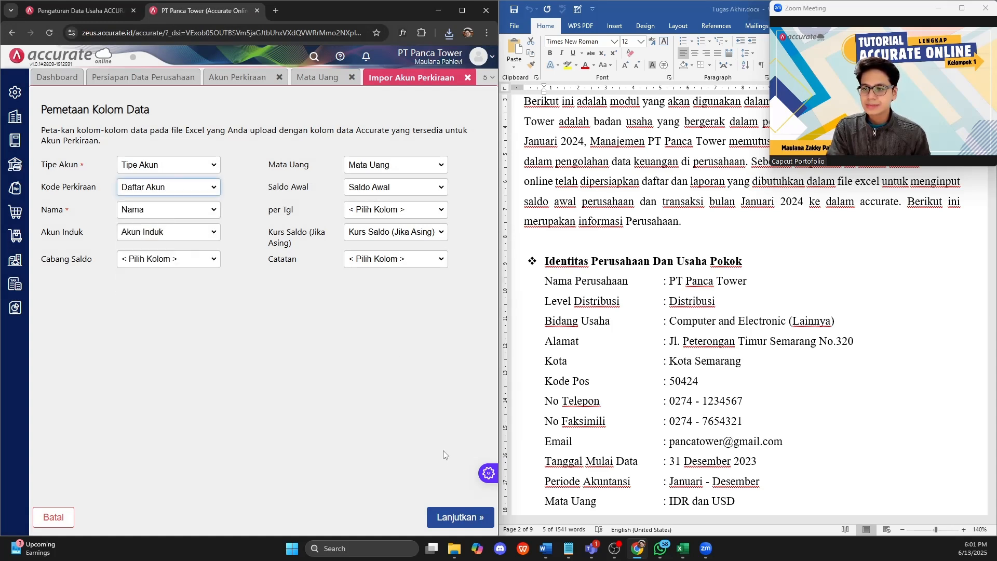
left_click(451, 517)
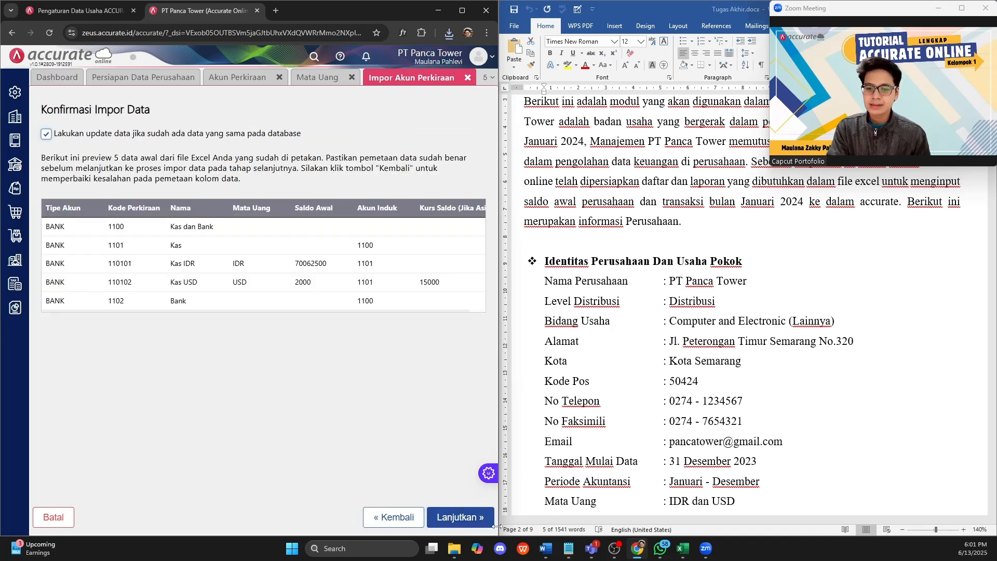
left_click(476, 518)
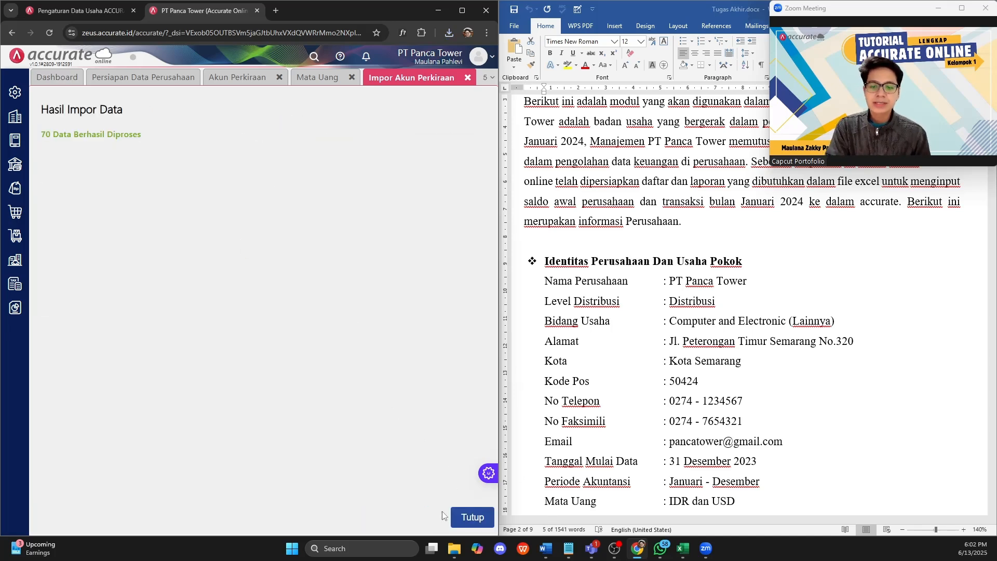
left_click(470, 518)
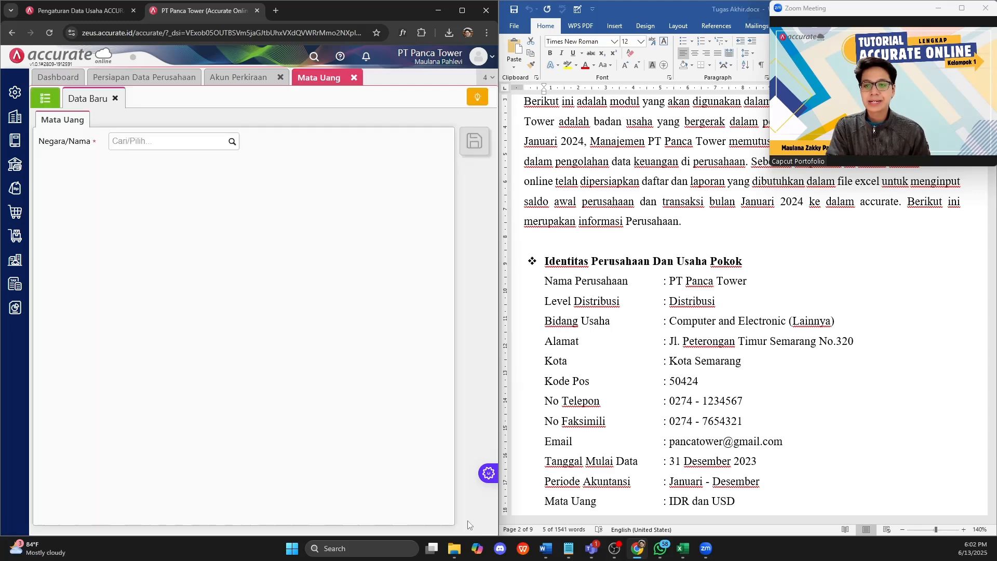
left_click(353, 77)
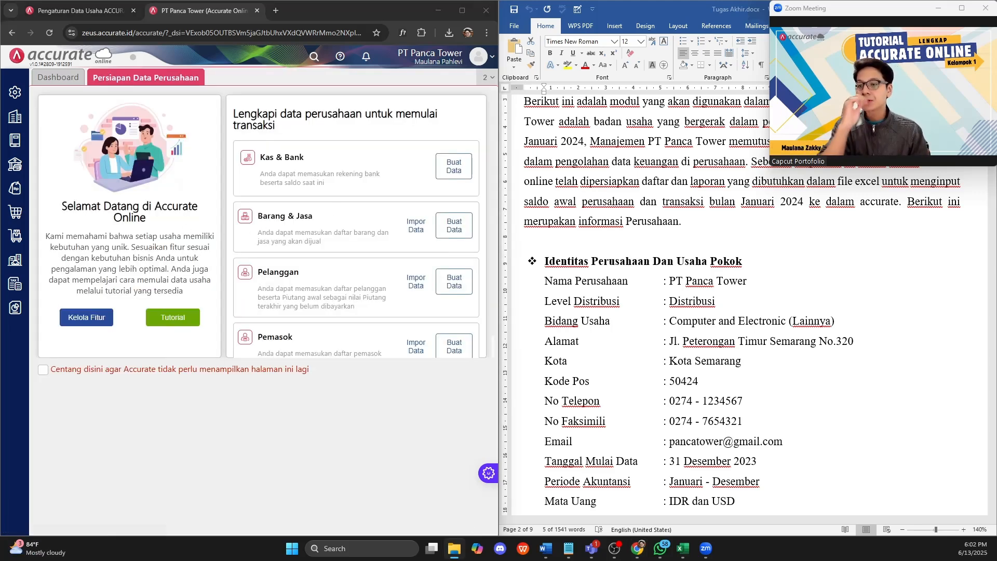
Open the Pemasok list and start an import of suppliers from Excel
left_click(15, 188)
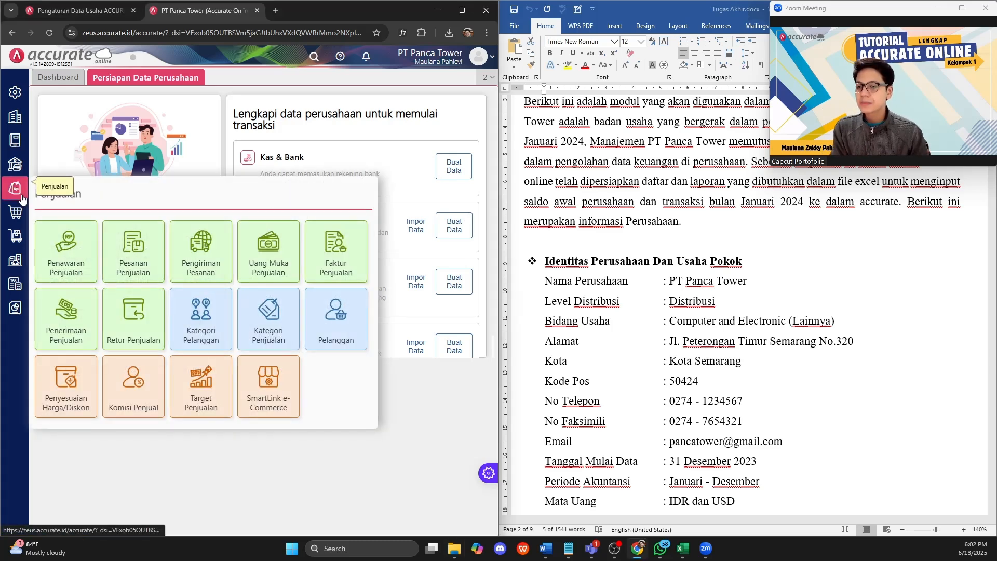
left_click(15, 235)
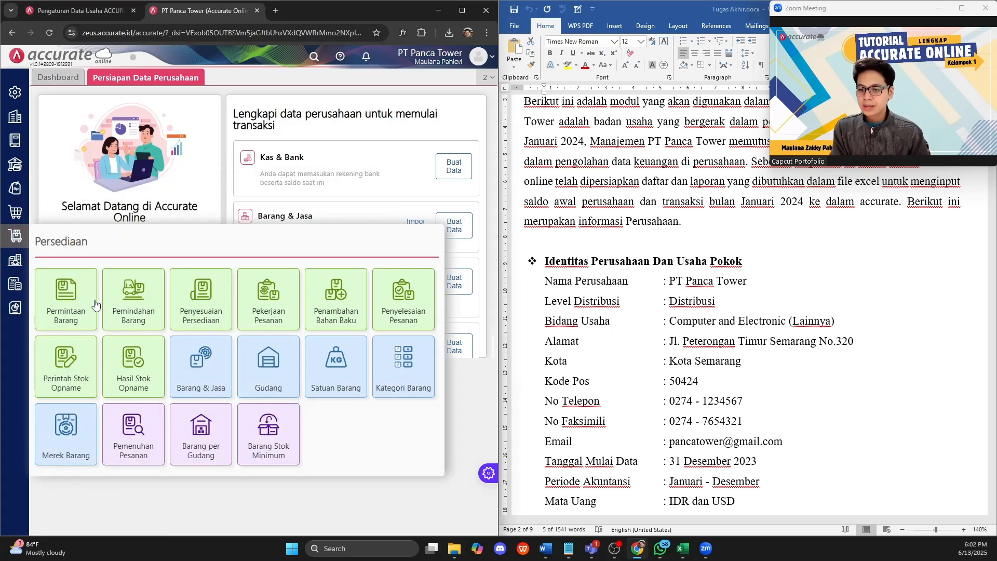
left_click(19, 218)
left_click(66, 408)
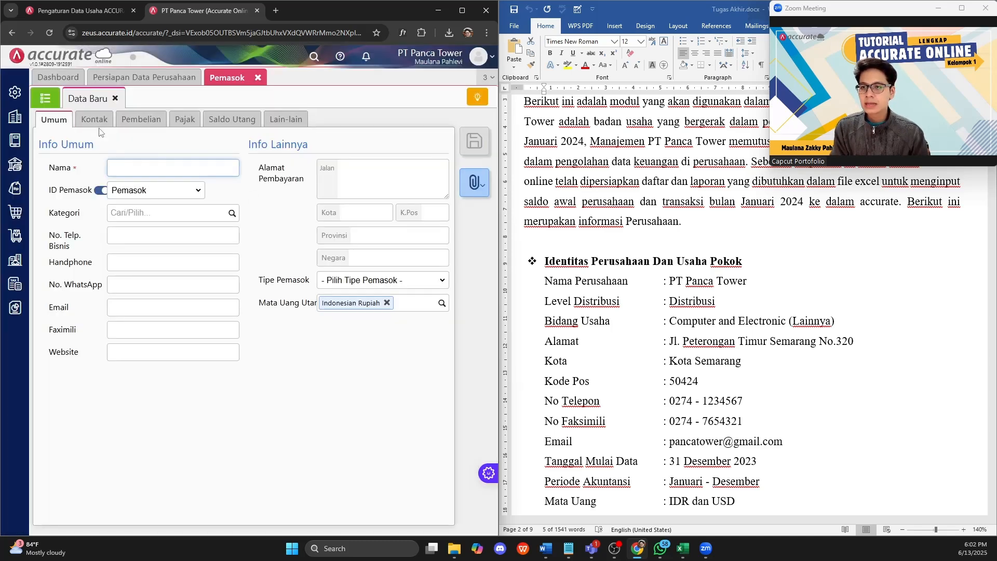
left_click(42, 98)
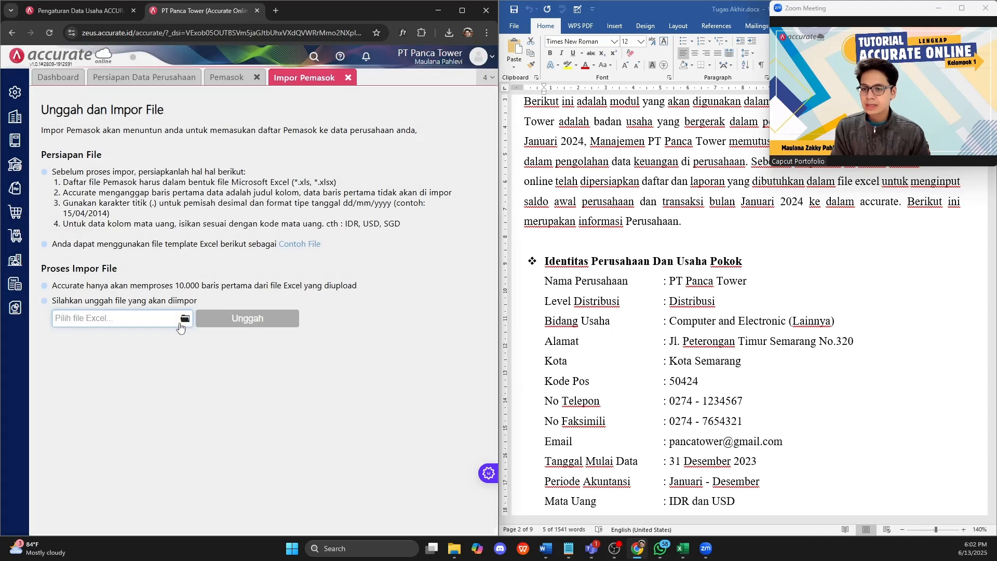
Choose 2 Daftar Pemasok.xlsx as the supplier import file and upload it
left_click(180, 324)
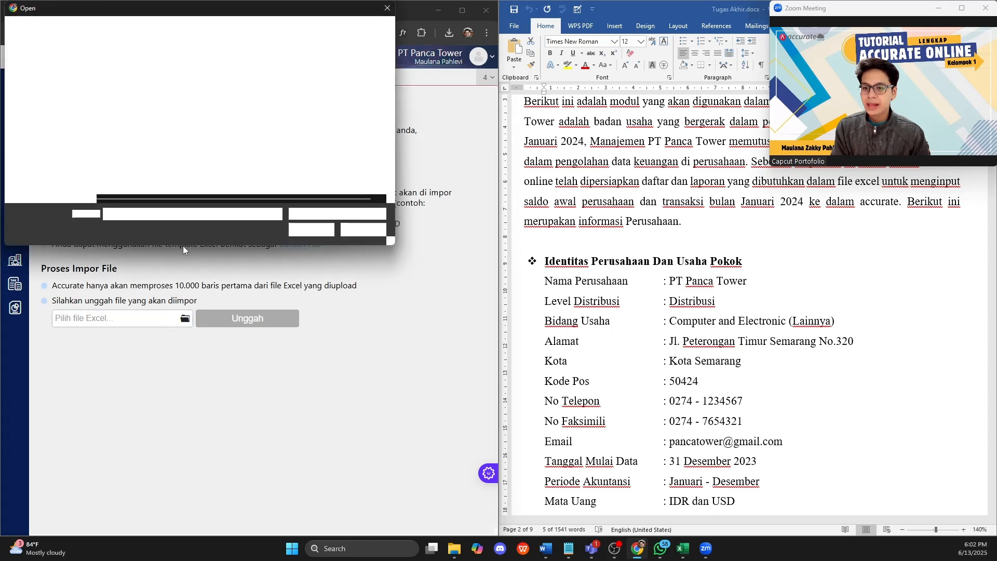
left_click(156, 98)
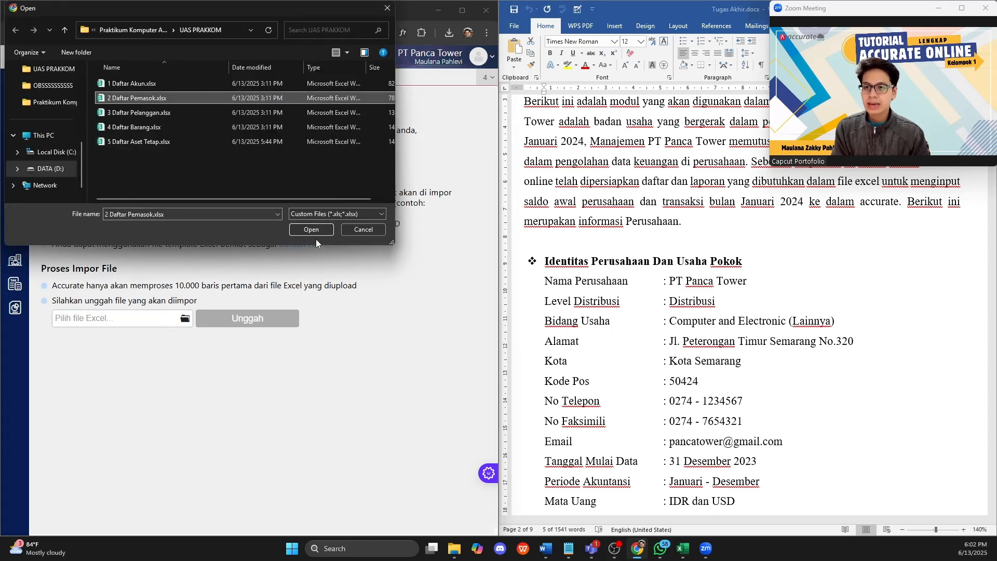
left_click(311, 230)
left_click(252, 319)
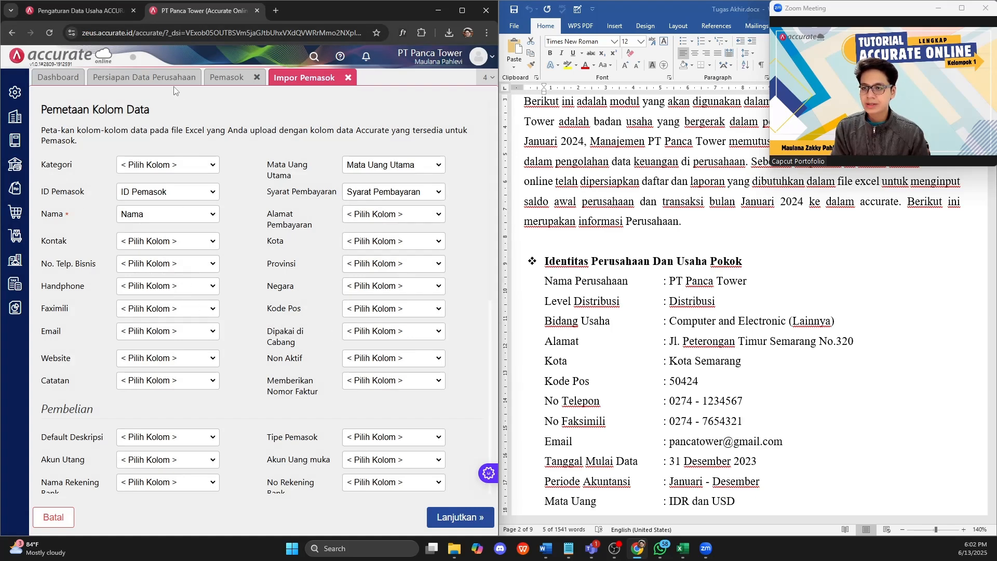
Accept the supplier column mapping, enable updating of existing data, run the supplier import and close its result
scroll(259, 345, "down", 7)
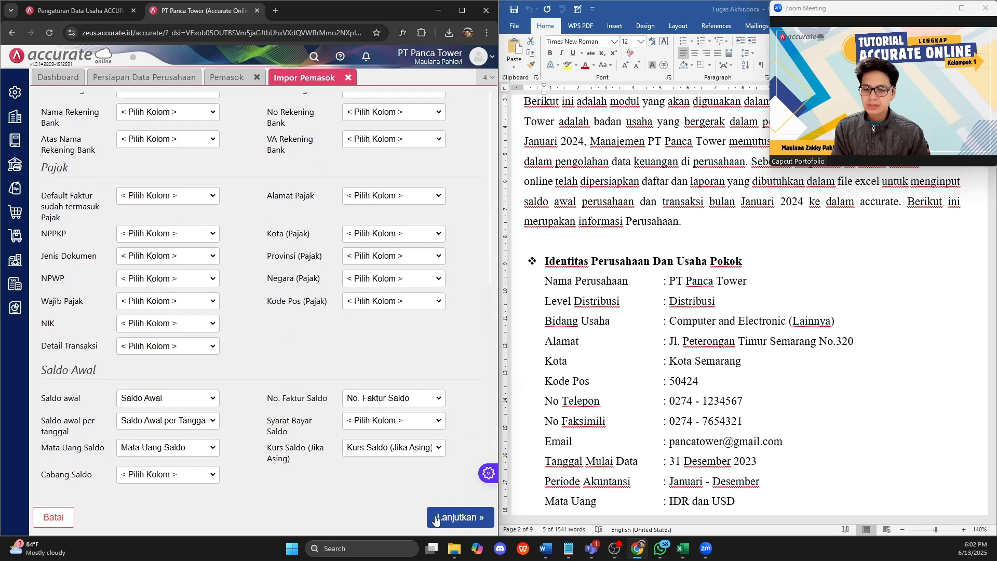
left_click(437, 519)
left_click(46, 142)
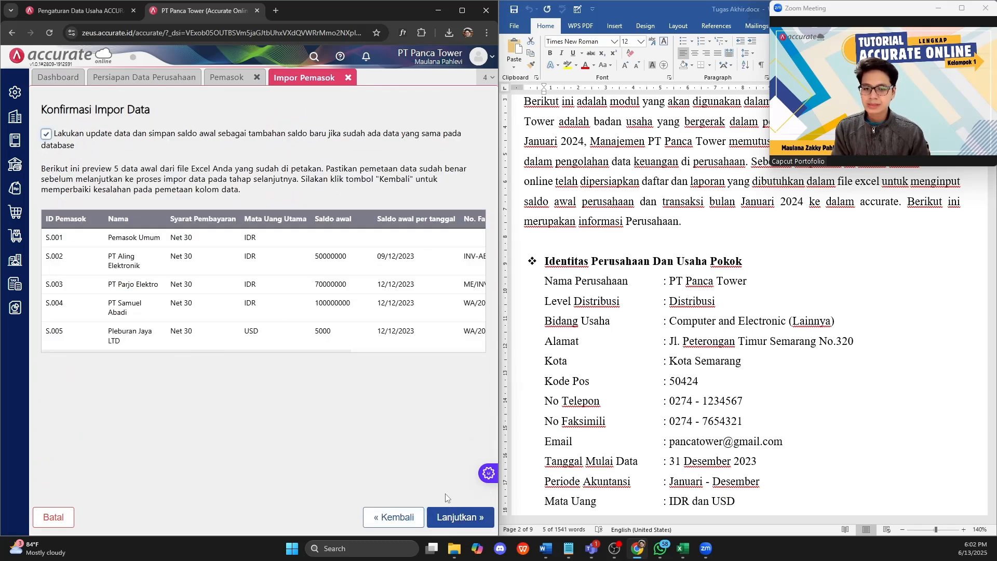
left_click(462, 518)
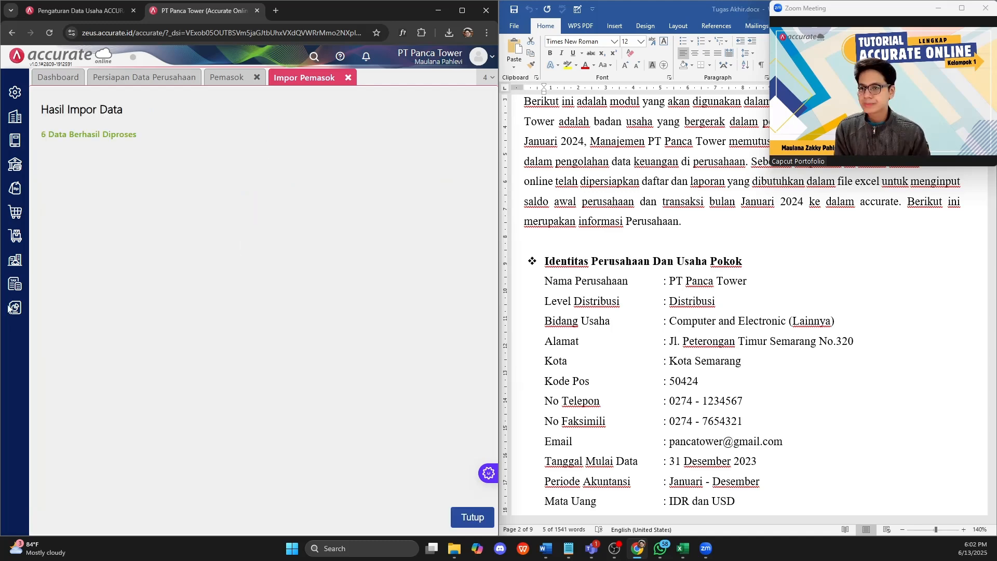
left_click(473, 517)
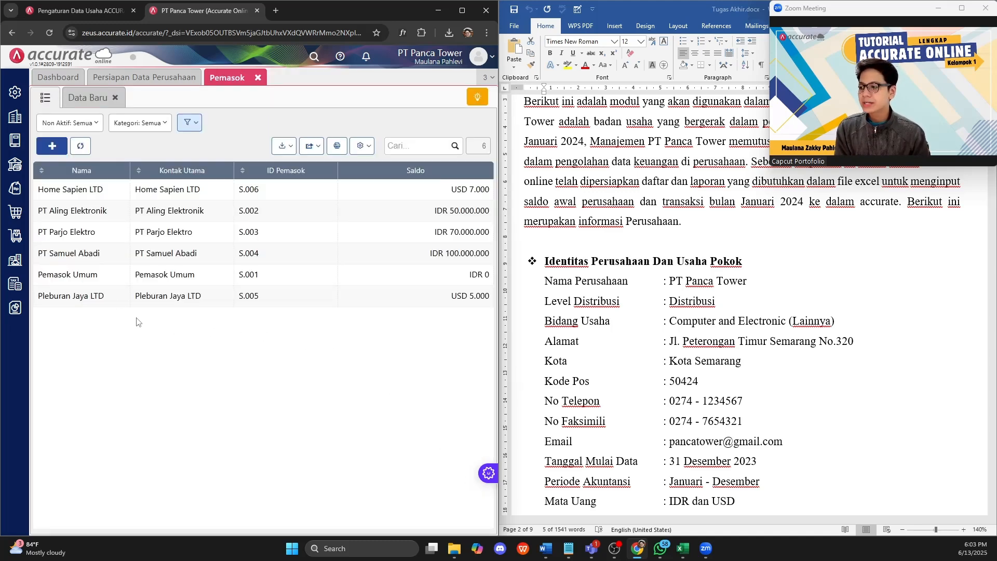
Open the Pelanggan list and start an import of customers from Excel
left_click(12, 191)
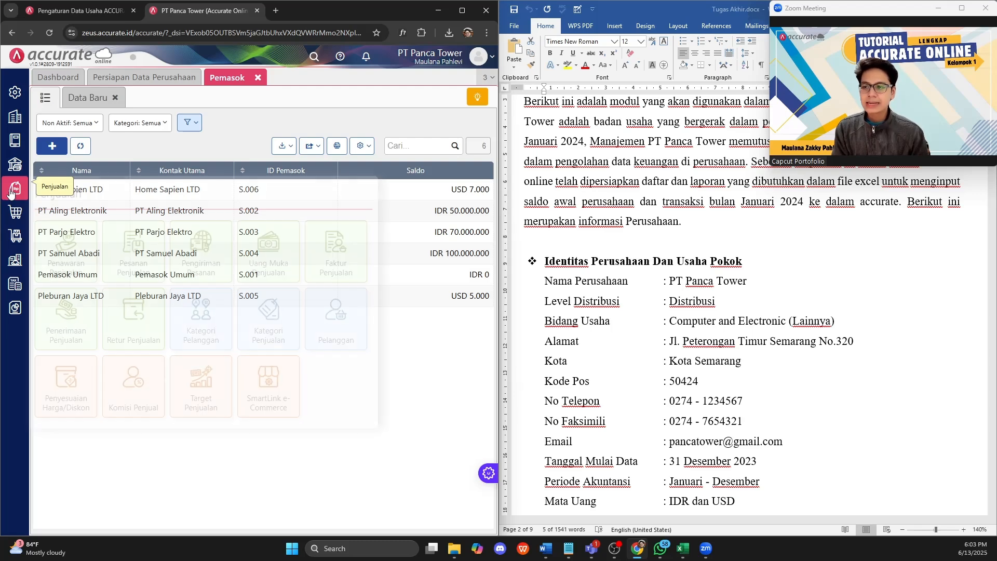
left_click(335, 323)
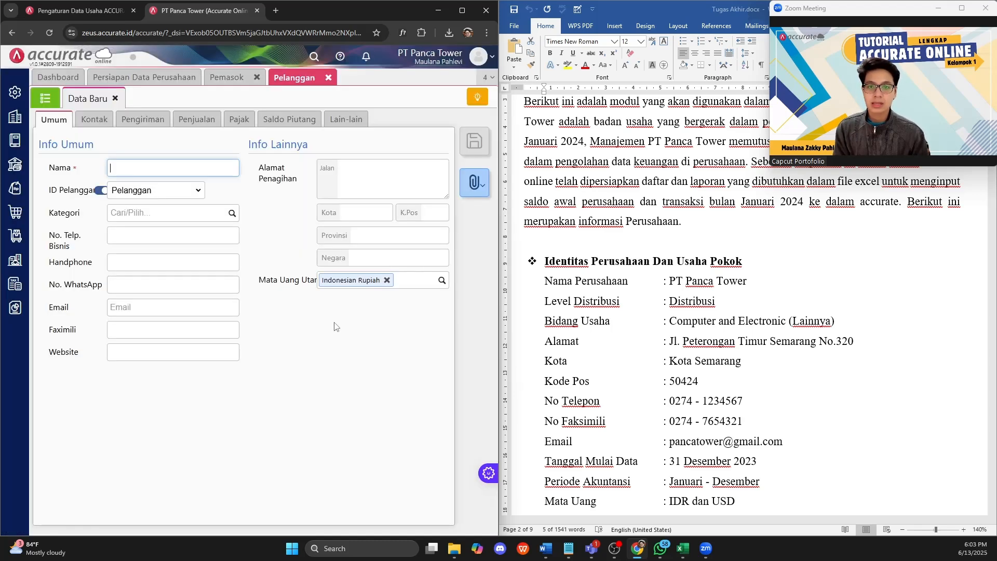
left_click(46, 101)
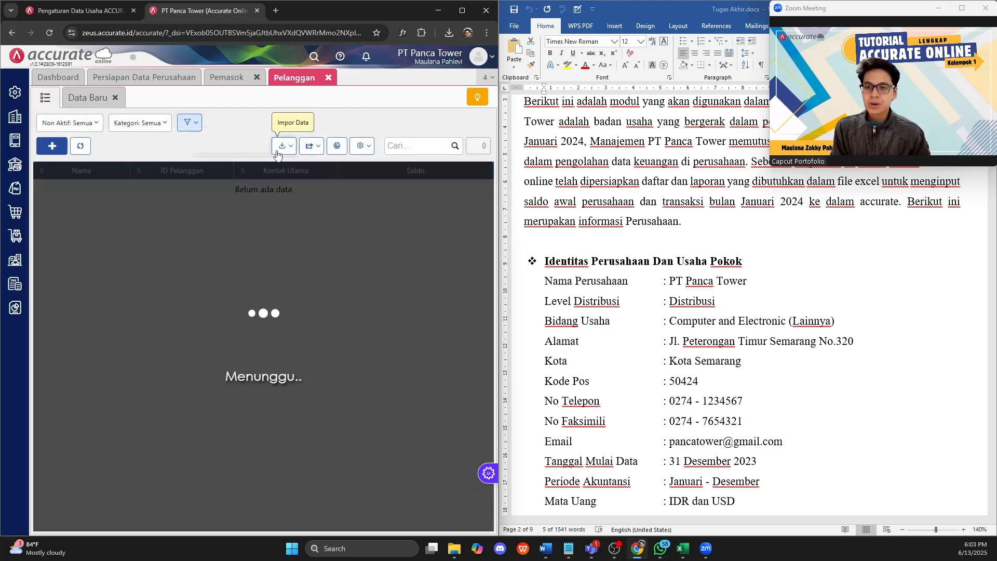
left_click(284, 146)
left_click(268, 167)
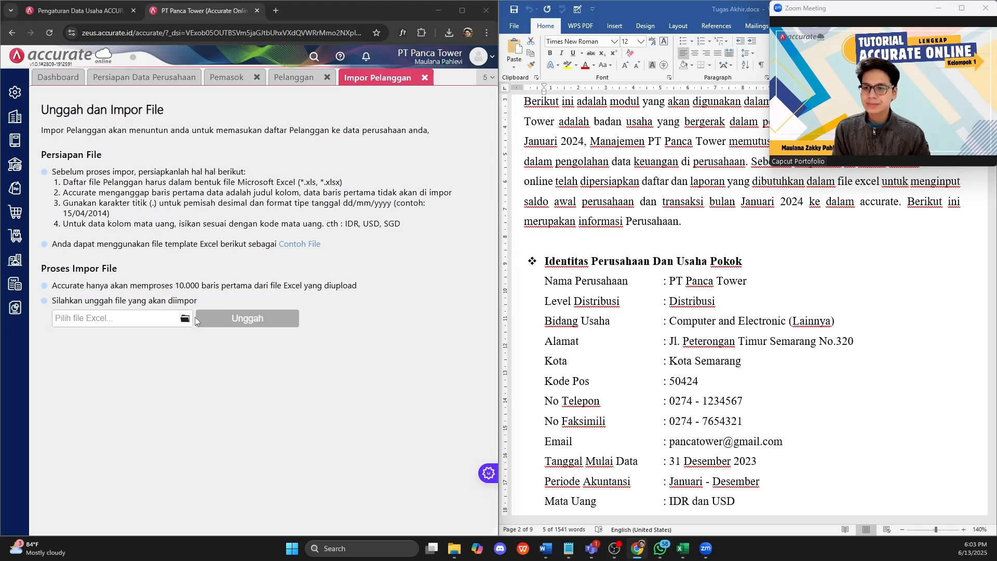
Choose 3 Daftar Pelanggan.xlsx as the customer import file and upload it
left_click(185, 318)
left_click(135, 113)
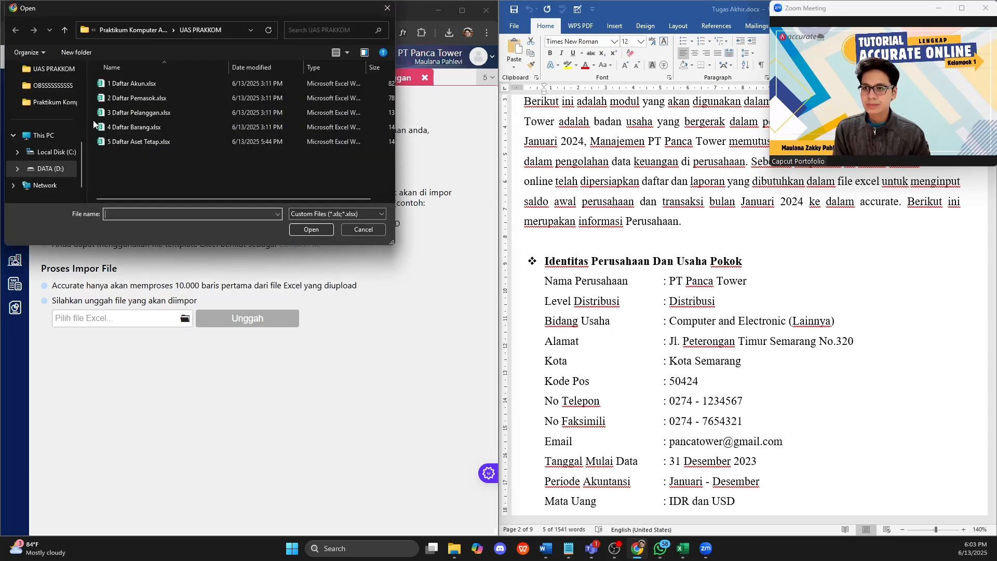
left_click(303, 233)
left_click(229, 318)
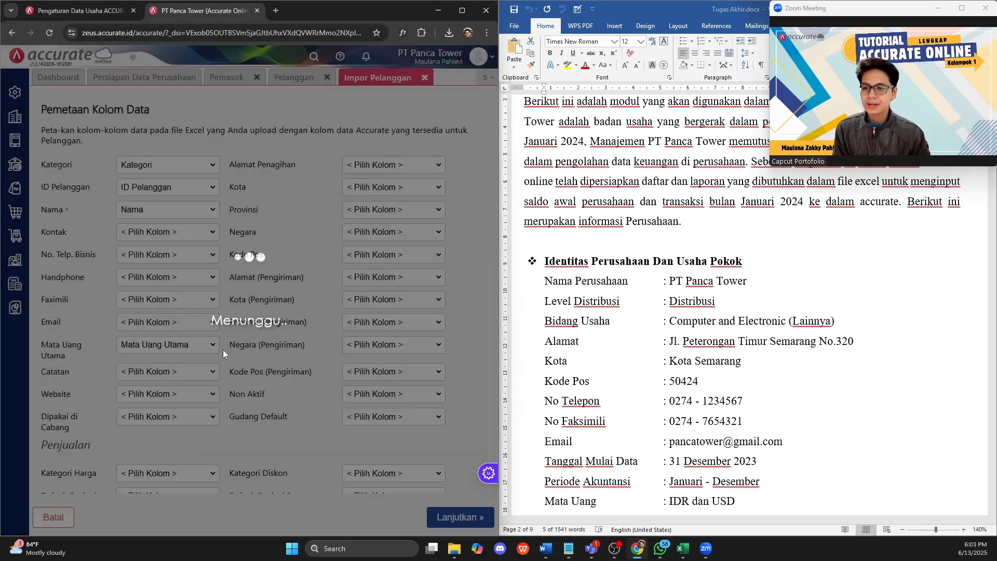
Accept the customer column mapping, run the customer import with existing data updated, and close its result
scroll(260, 290, "down", 10)
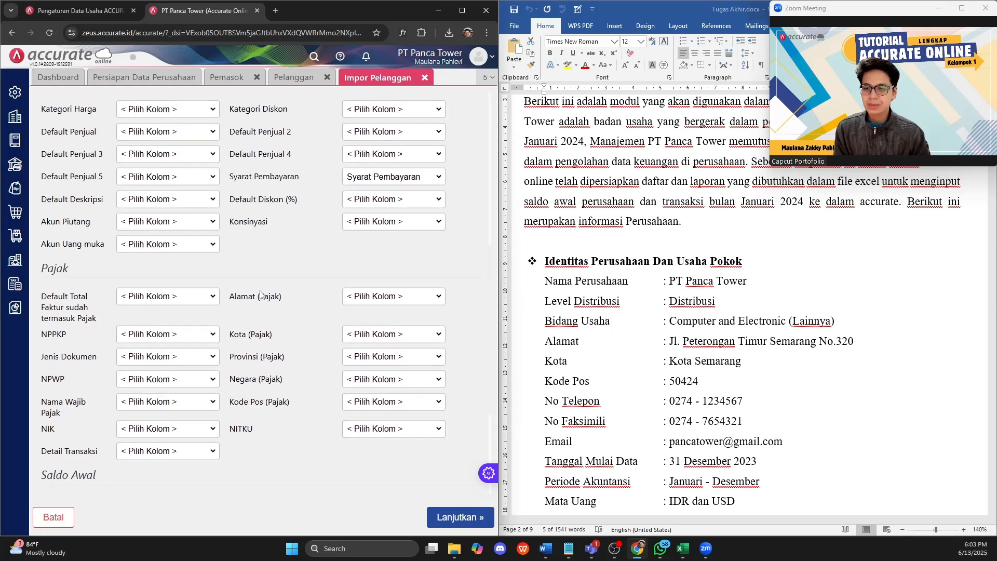
left_click(460, 517)
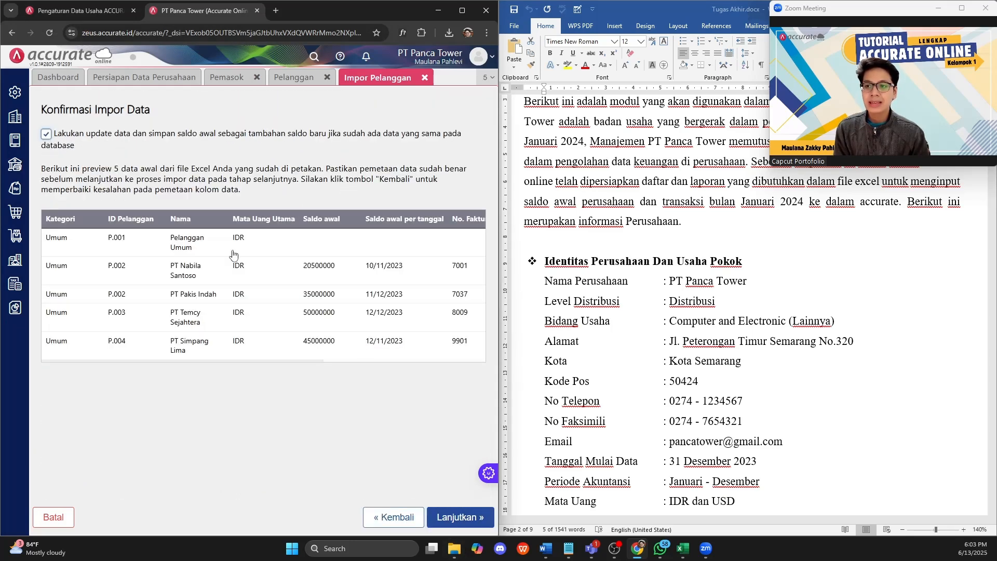
left_click(460, 517)
left_click(465, 517)
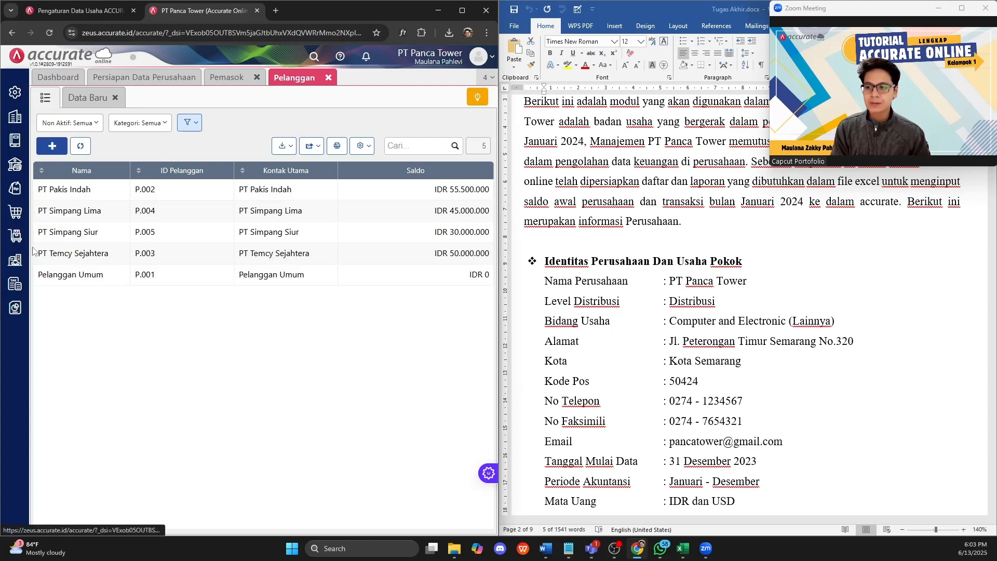
Open the Barang & Jasa list and start an import of items from Excel
left_click(15, 237)
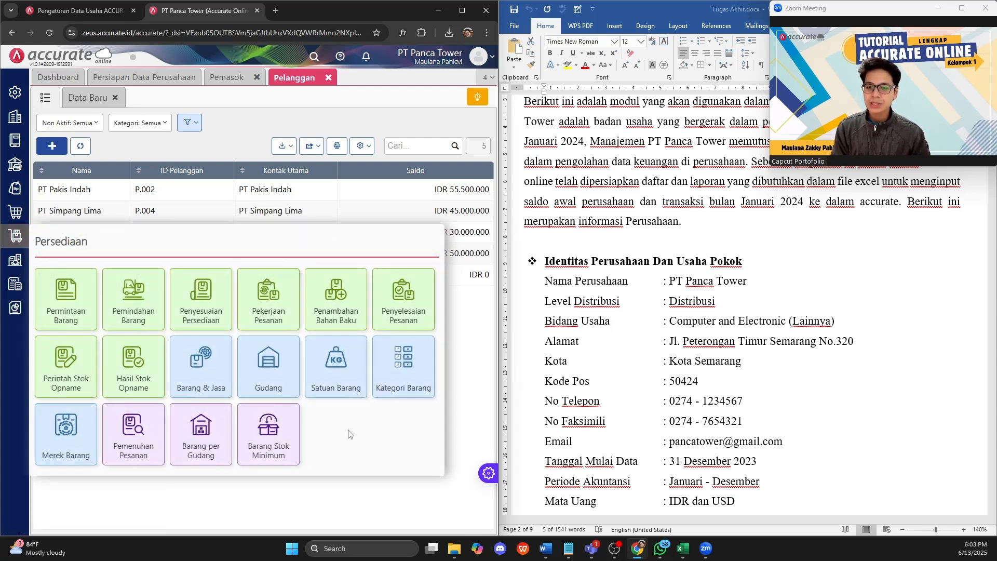
left_click(204, 374)
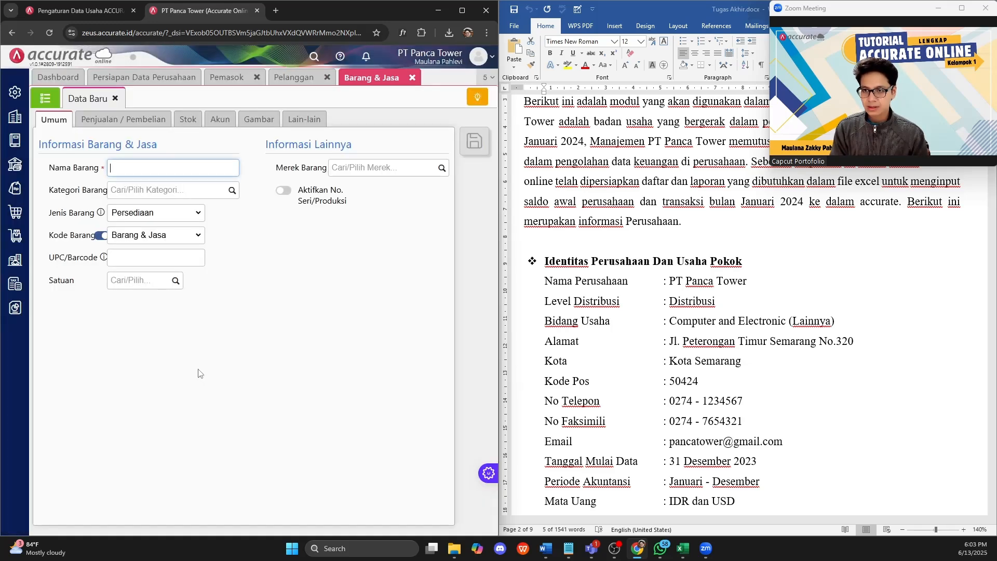
left_click(45, 98)
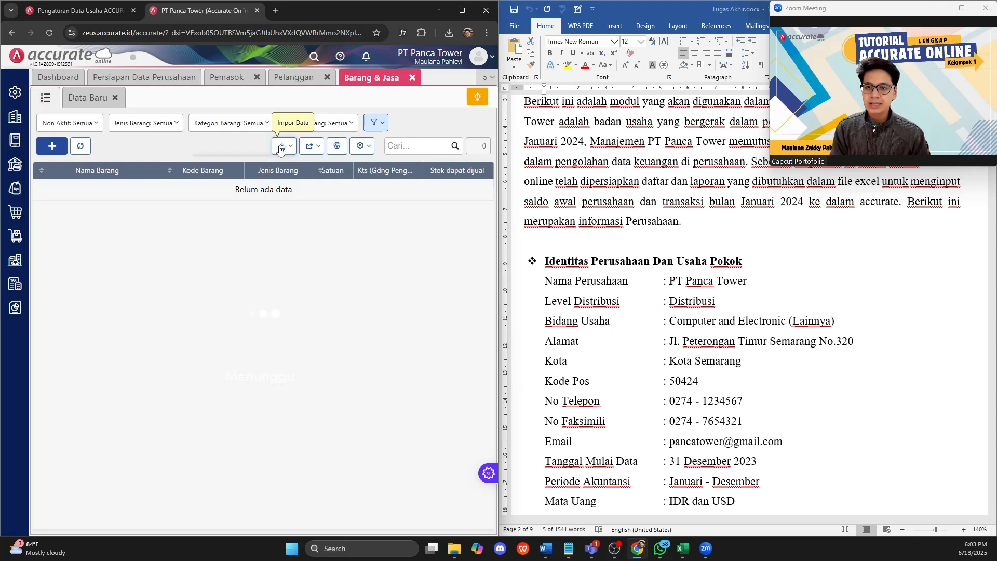
left_click(283, 146)
left_click(248, 166)
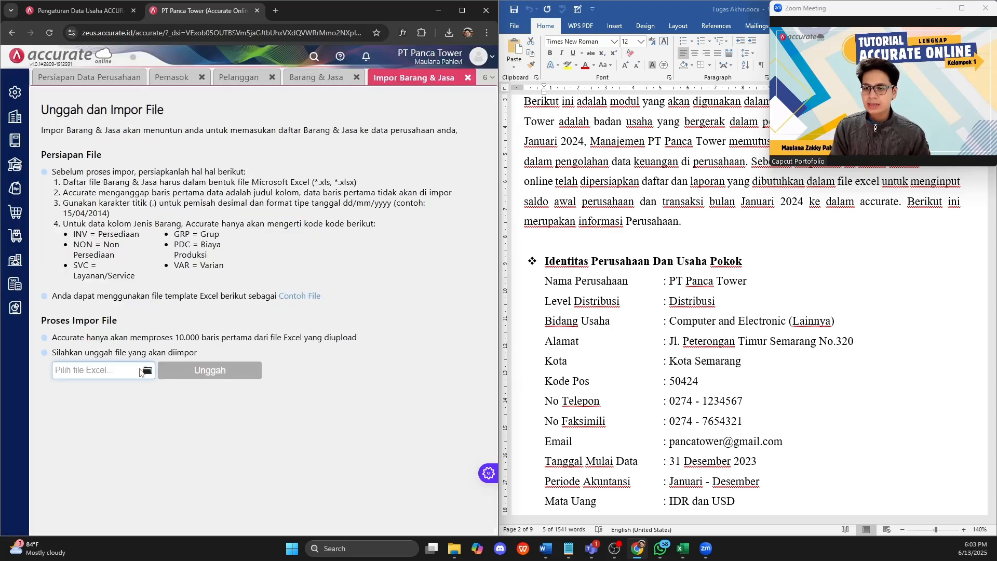
Choose 4 Daftar Barang.xlsx as the Barang & Jasa import file and upload it
left_click(147, 372)
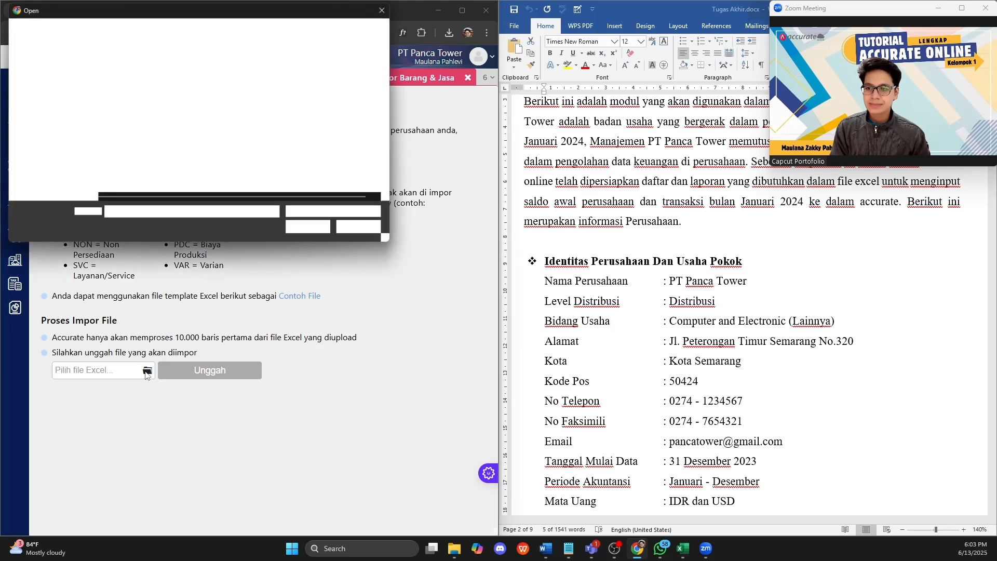
left_click(115, 128)
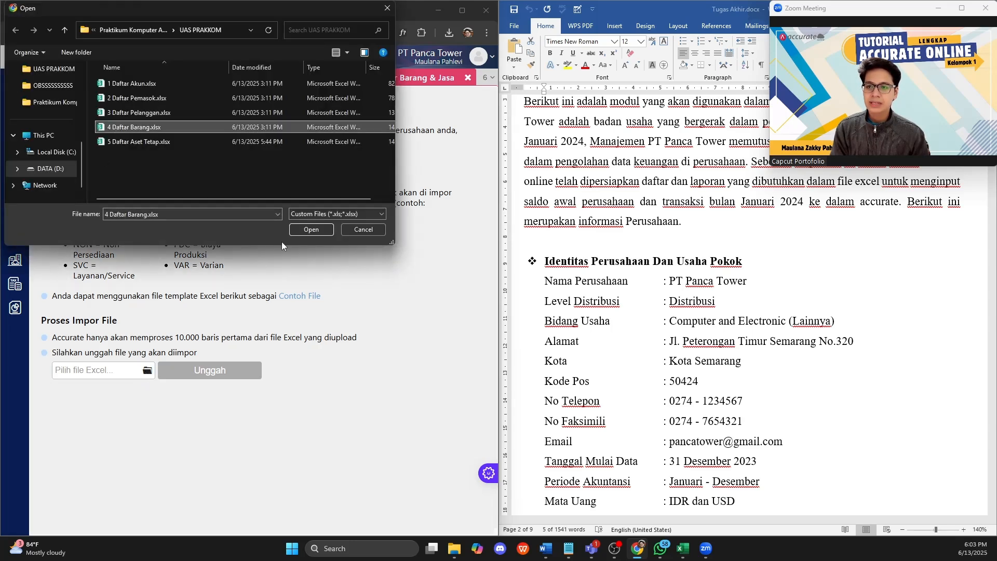
left_click(305, 232)
left_click(209, 370)
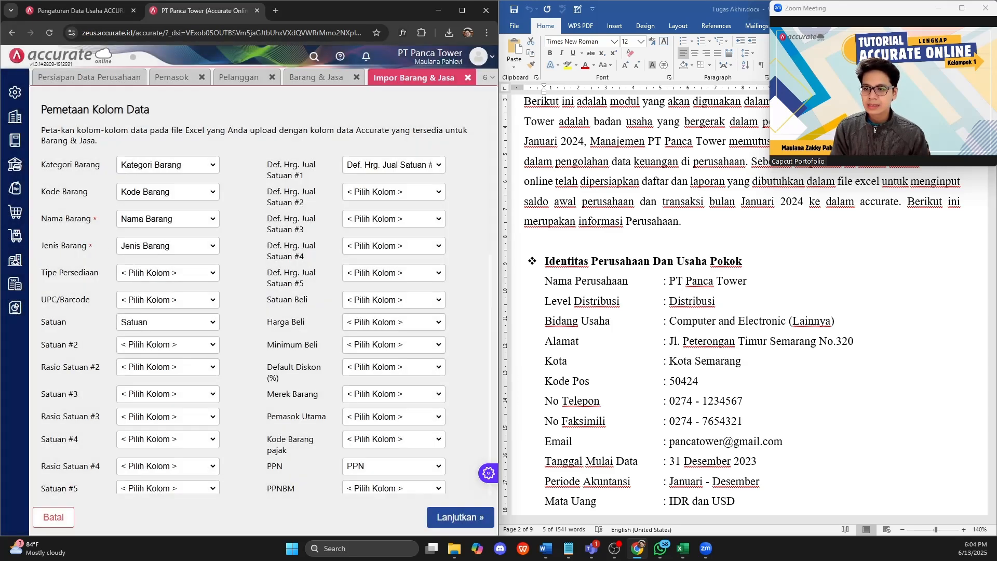
Review and accept the item column mapping, enable updating of existing data, run the item import and close its result
scroll(283, 276, "down", 15)
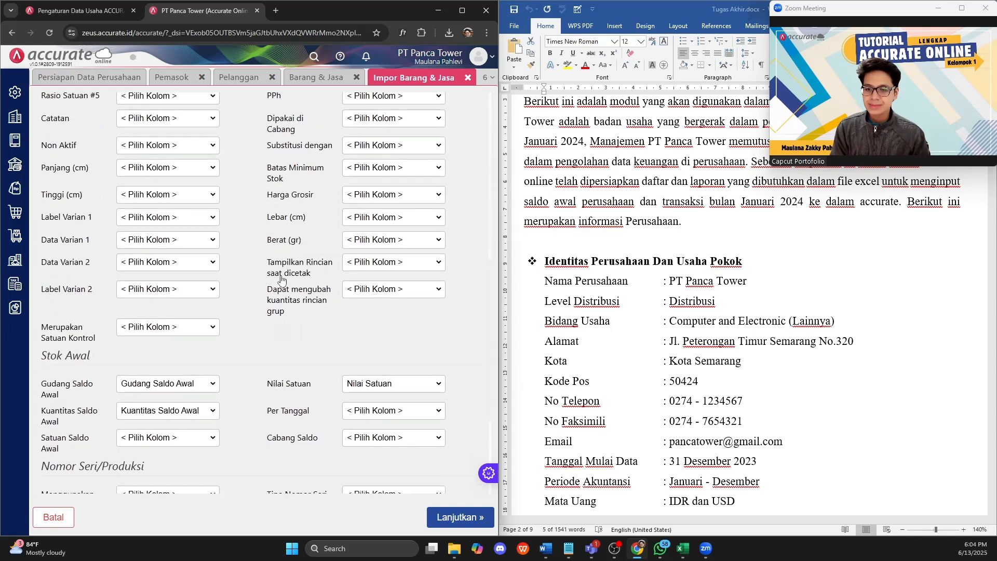
scroll(283, 275, "up", 15)
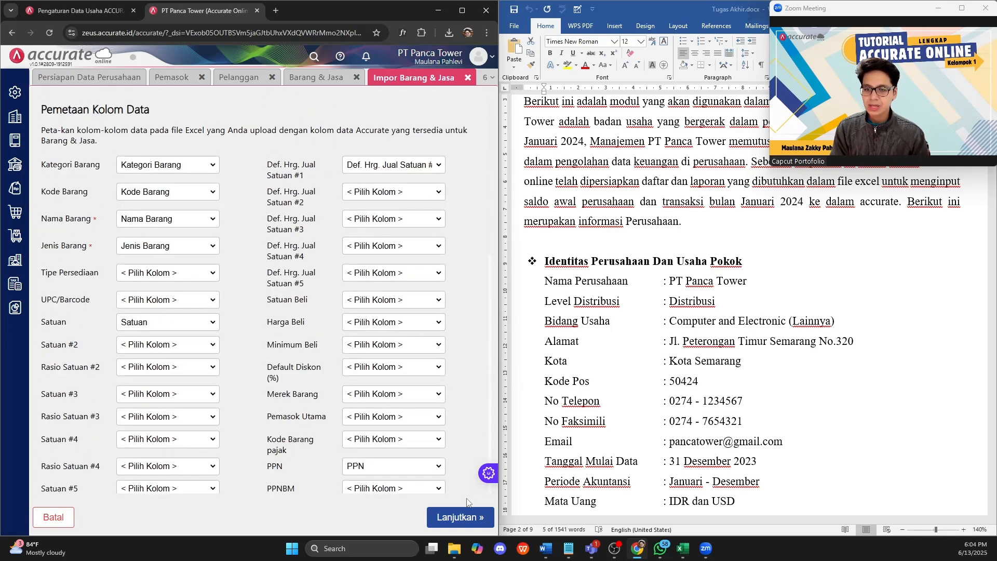
left_click(457, 518)
left_click(62, 134)
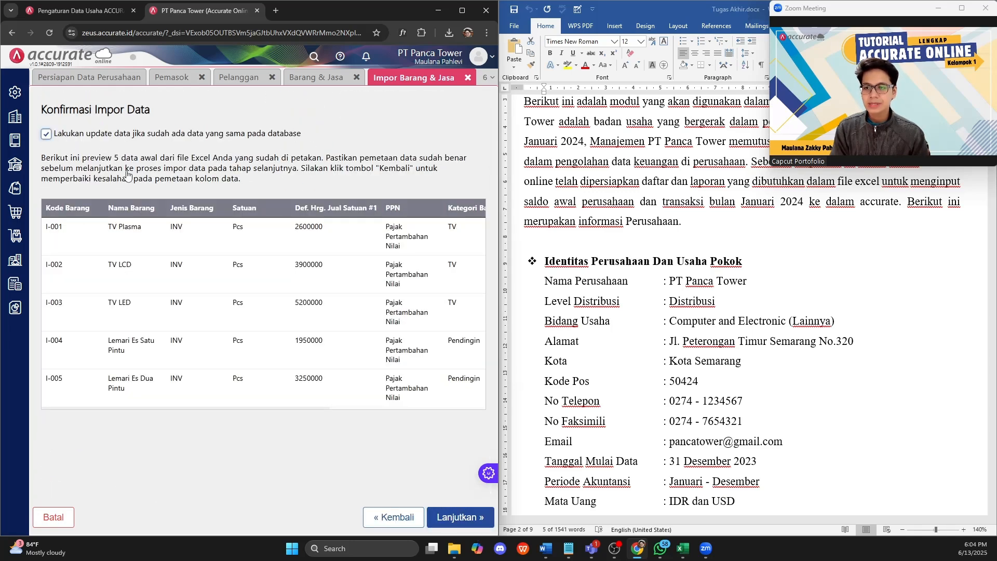
left_click(455, 516)
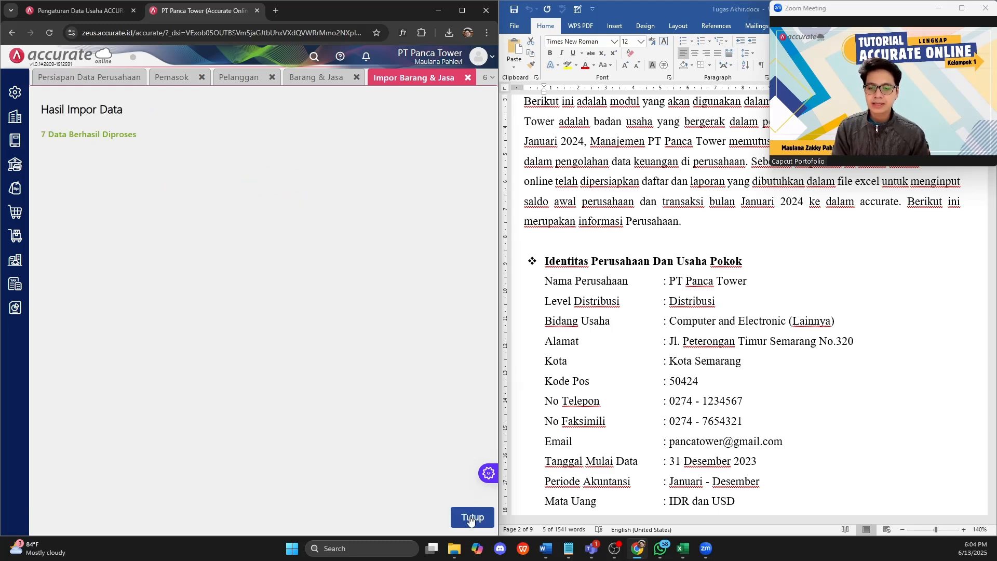
left_click(471, 518)
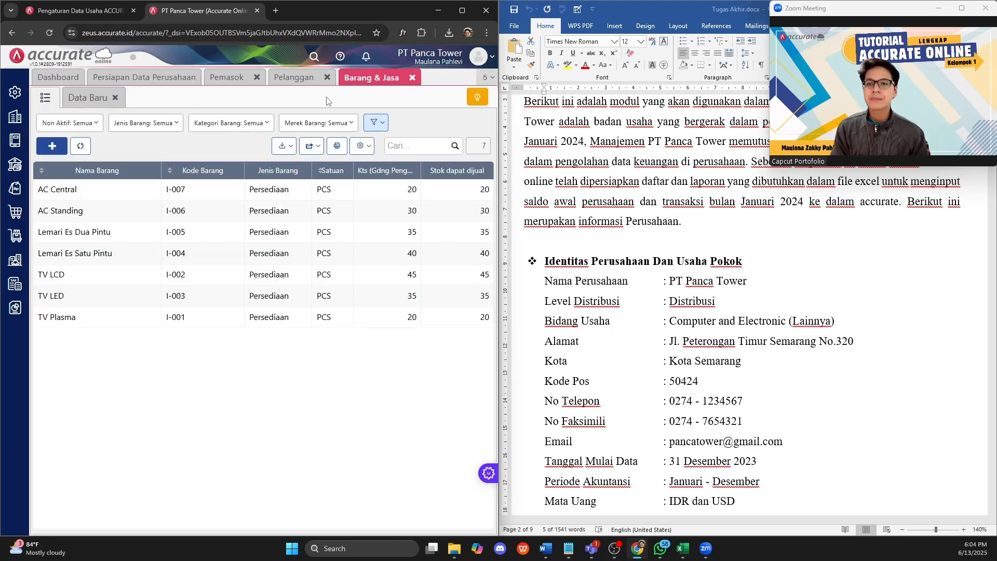
Close the Pelanggan, Pemasok and Barang & Jasa lists and return to the Dashboard
left_click(326, 78)
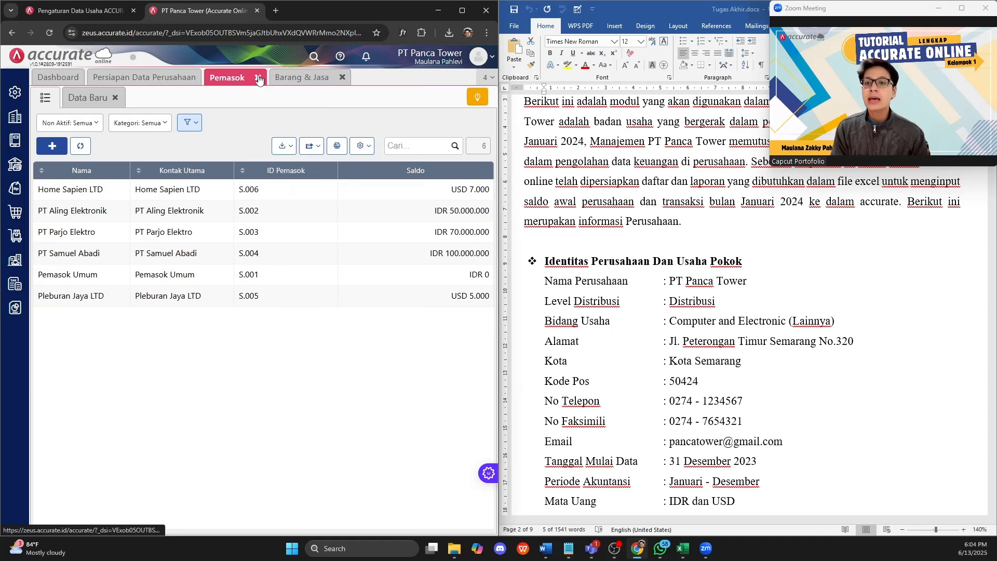
left_click(258, 79)
left_click(278, 78)
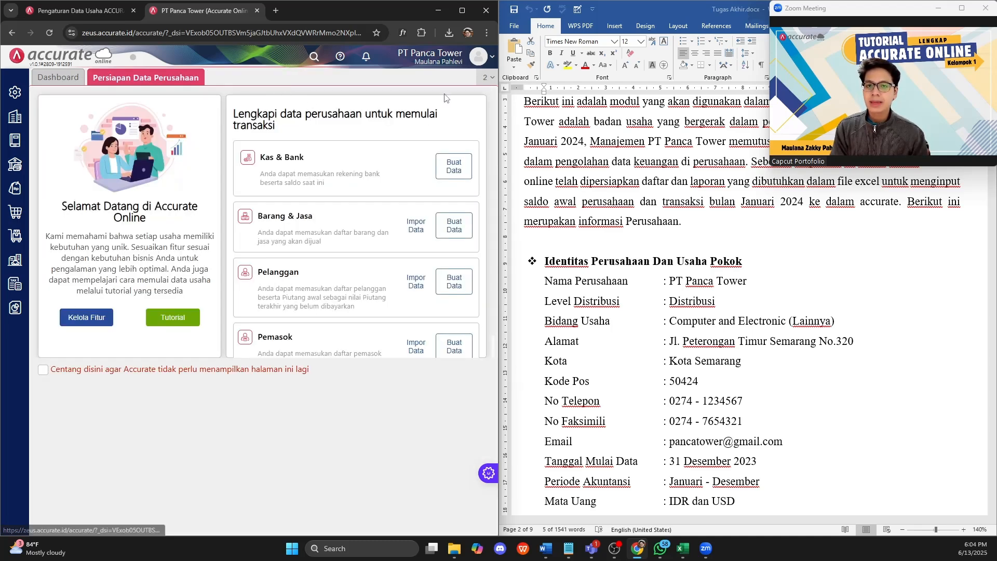
left_click(69, 82)
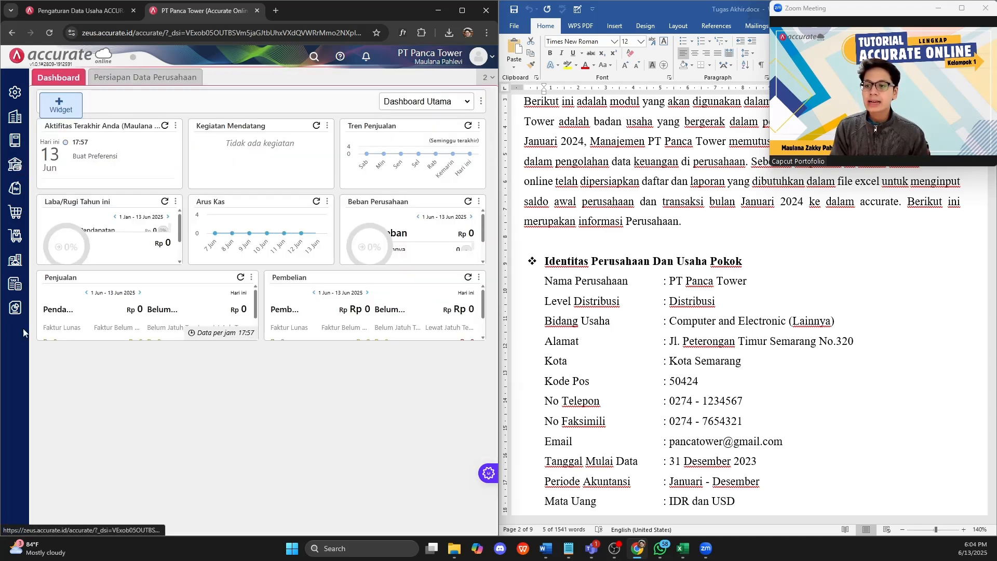
Open a new Kategori Aset record, name the fixed asset category Tanah and save it
mouse_move(15, 260)
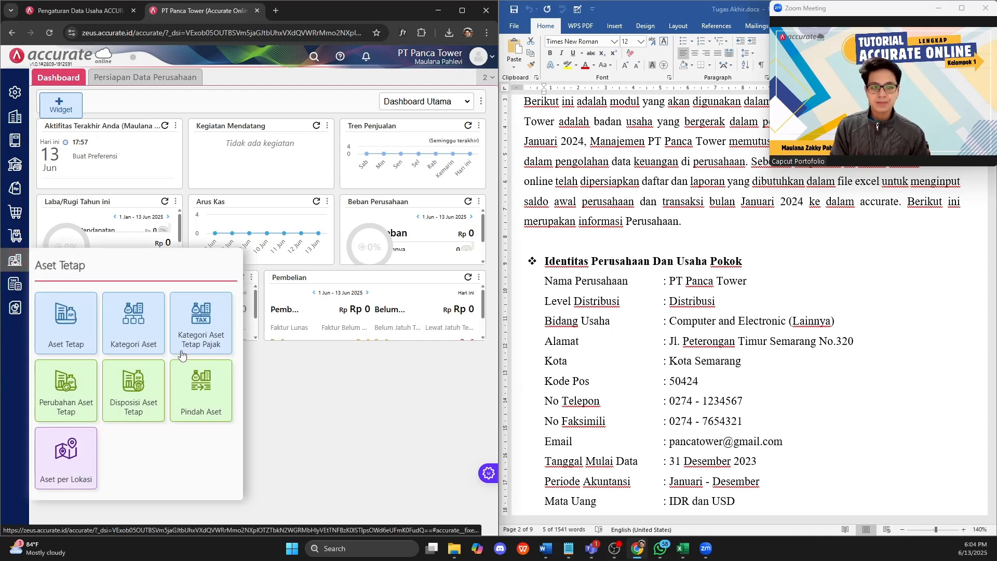
left_click(133, 338)
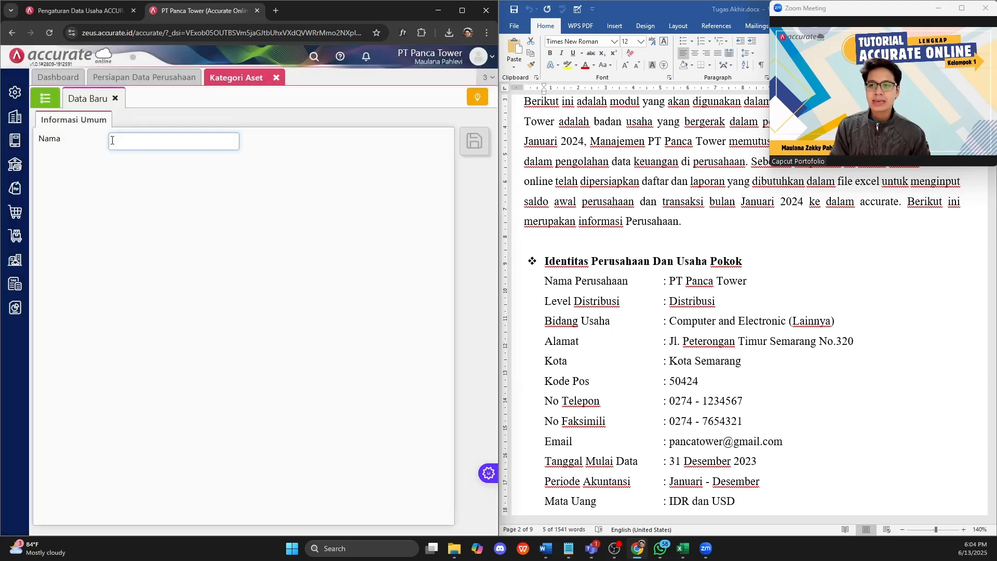
left_click(112, 140)
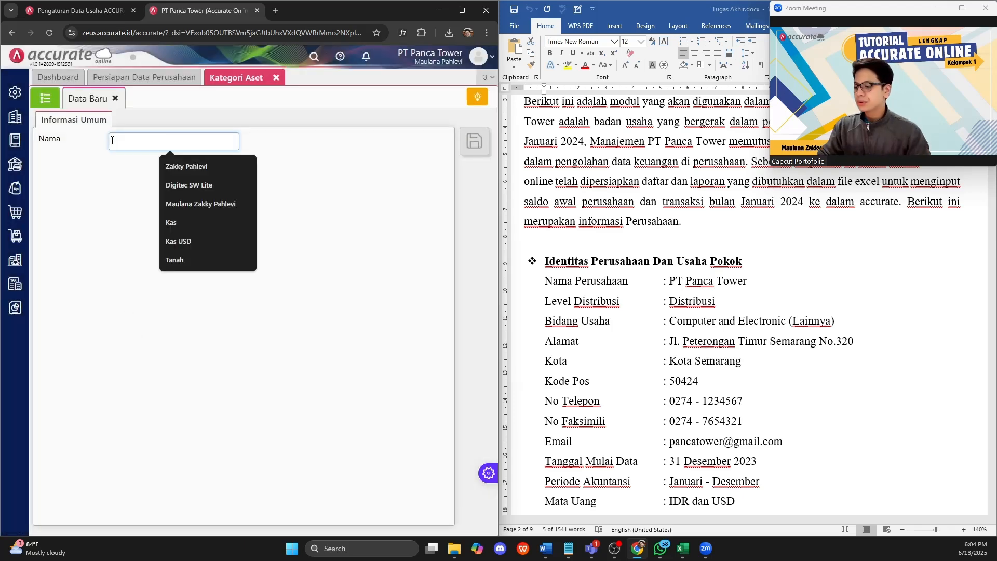
type("Tnah")
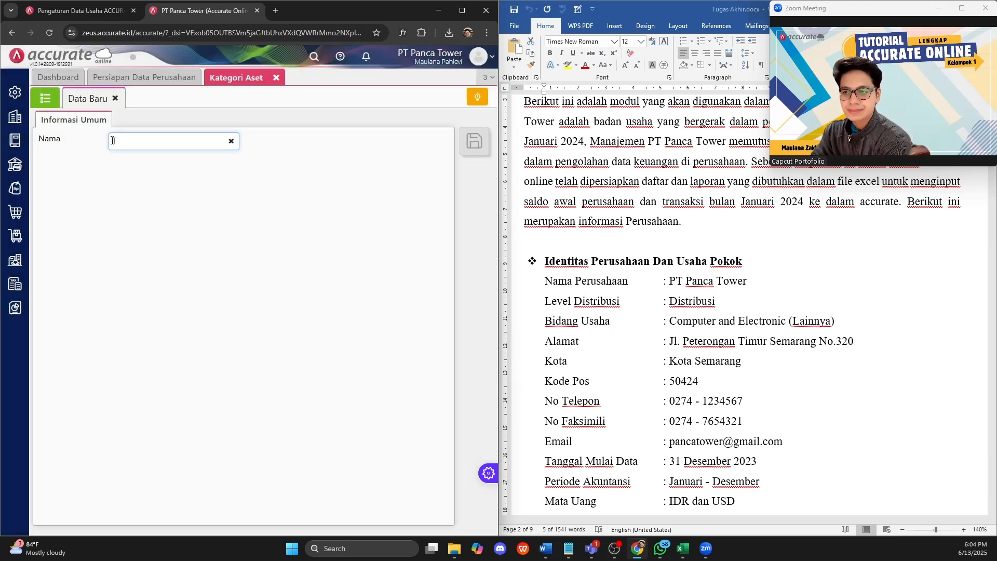
type("Tanah")
key("ctrl+s")
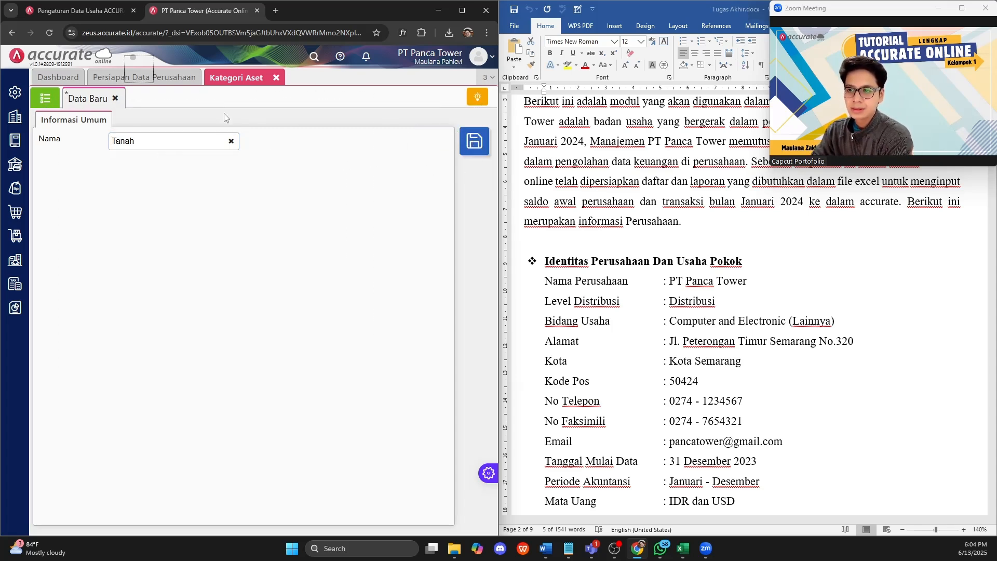
Create and save another asset category named Gedung
type("Ge")
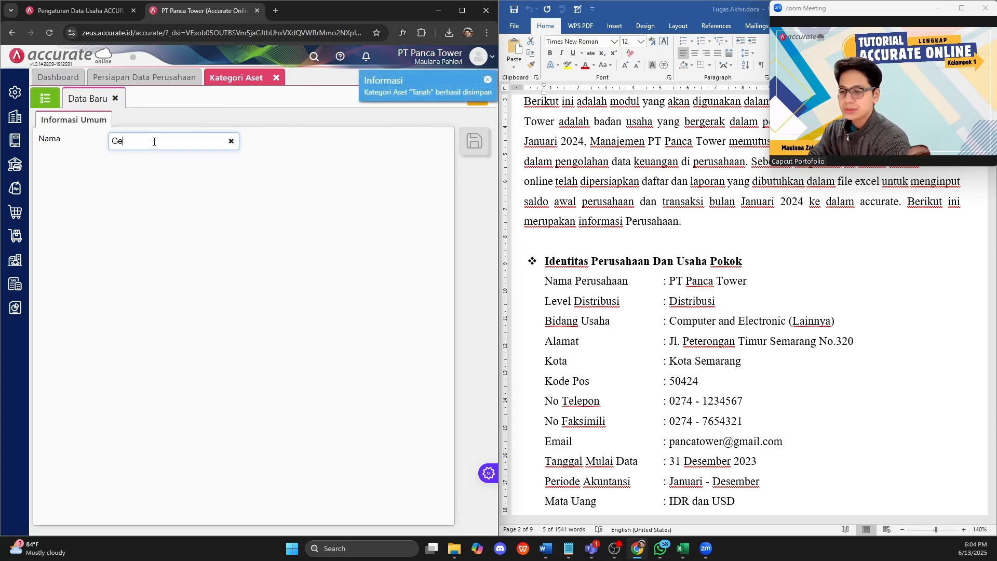
type("dung")
key("ctrl+s")
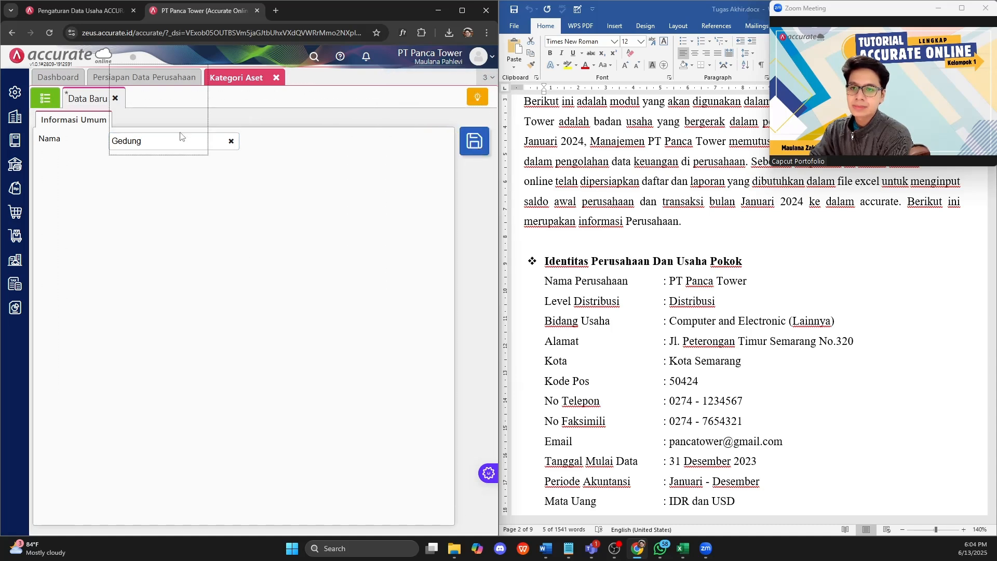
Create and save an asset category named Peralatan, closing Kategori Aset when done
type("Pe")
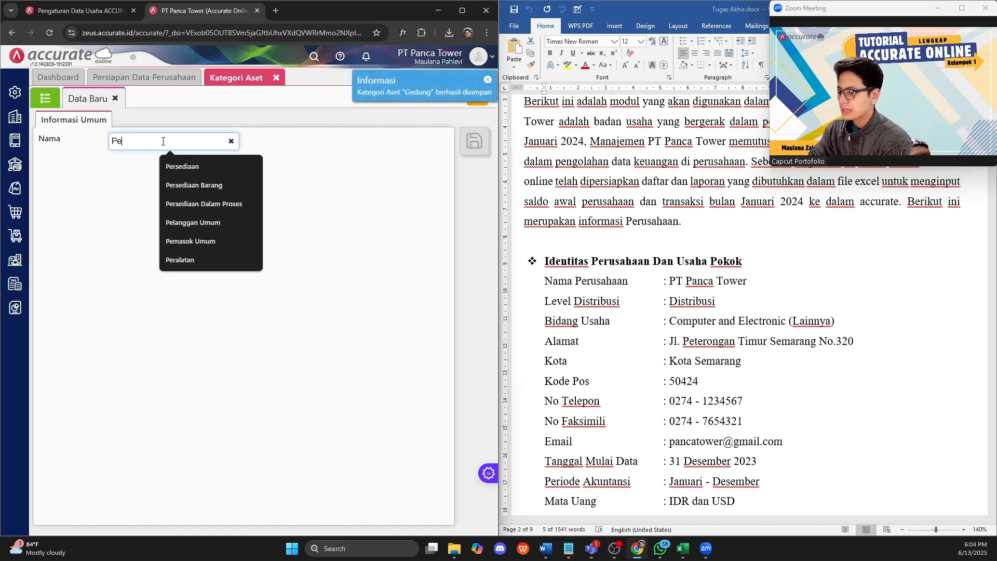
type("ralaran")
key("BackSpace")
key("BackSpace")
key("BackSpace")
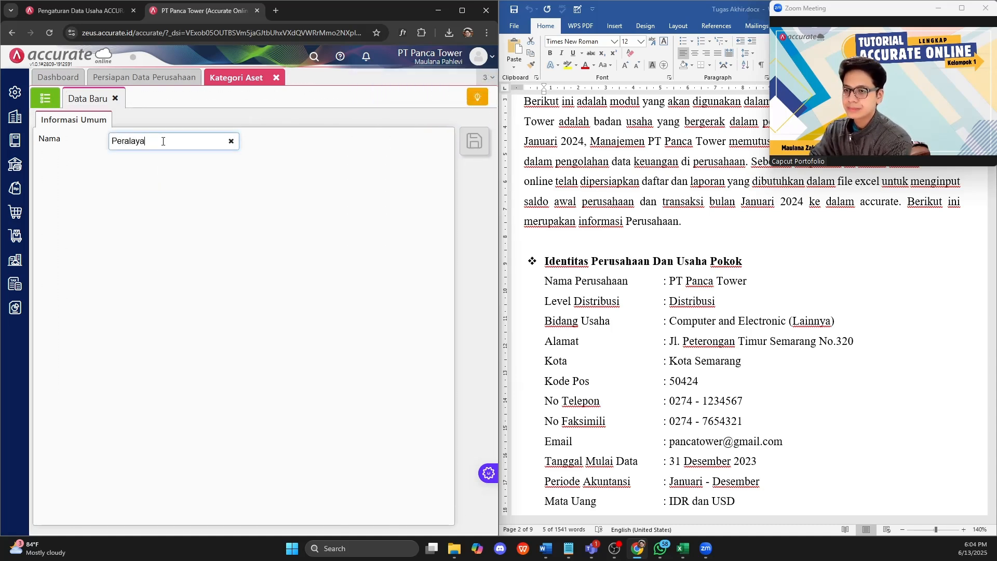
type("tan")
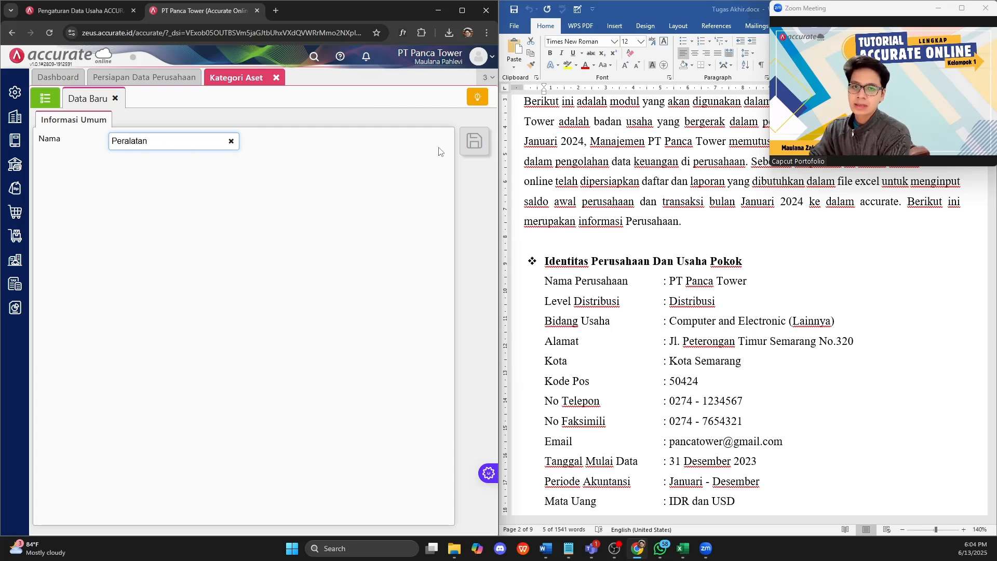
left_click(473, 140)
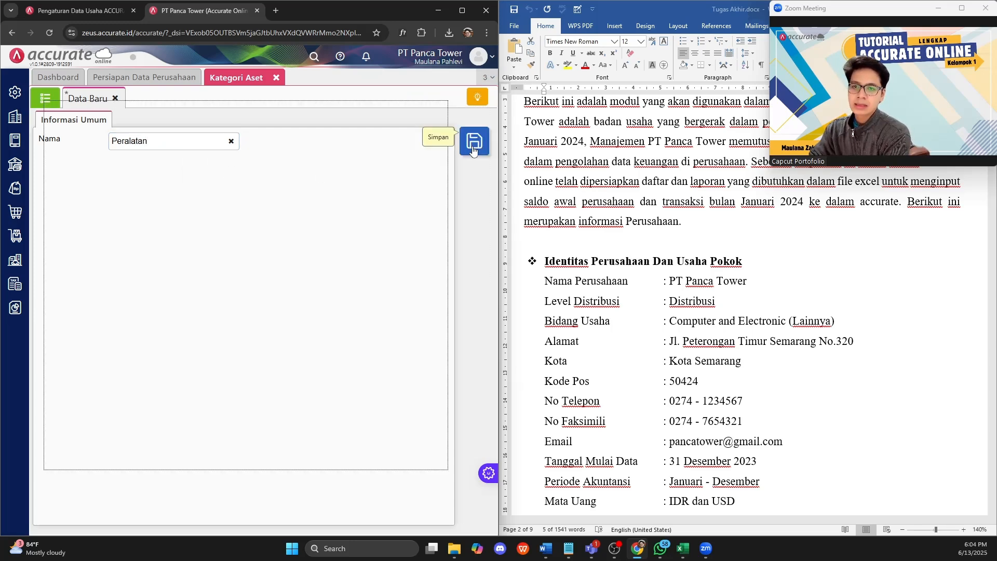
left_click(276, 79)
Open the Aset Tetap list and start an import of fixed assets from Excel
mouse_move(17, 259)
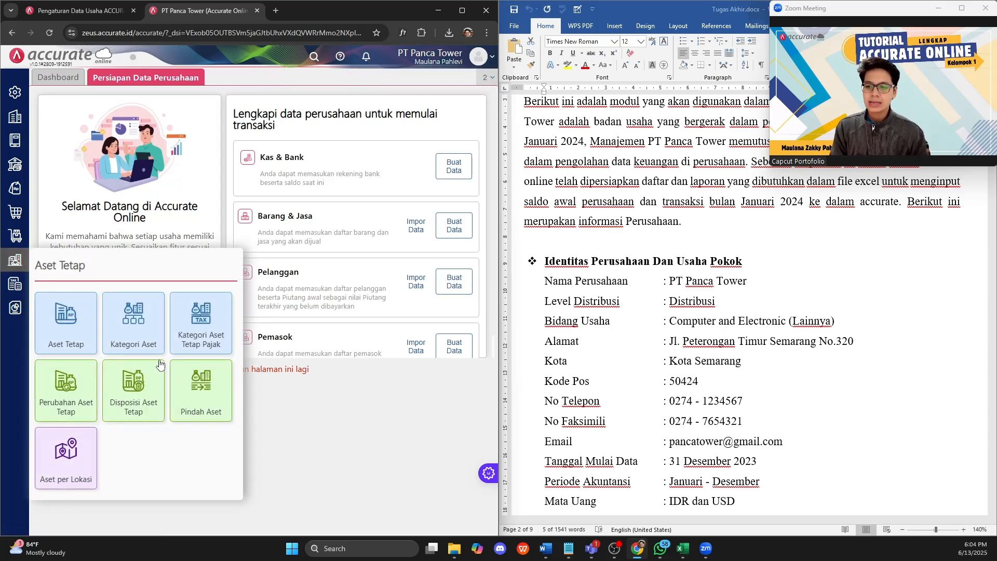
left_click(87, 333)
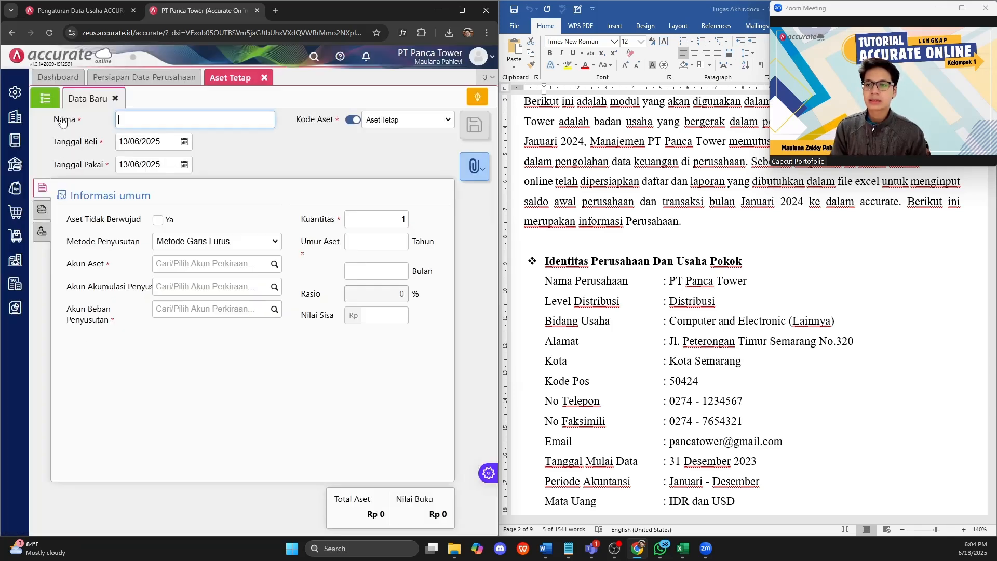
left_click(45, 98)
left_click(279, 148)
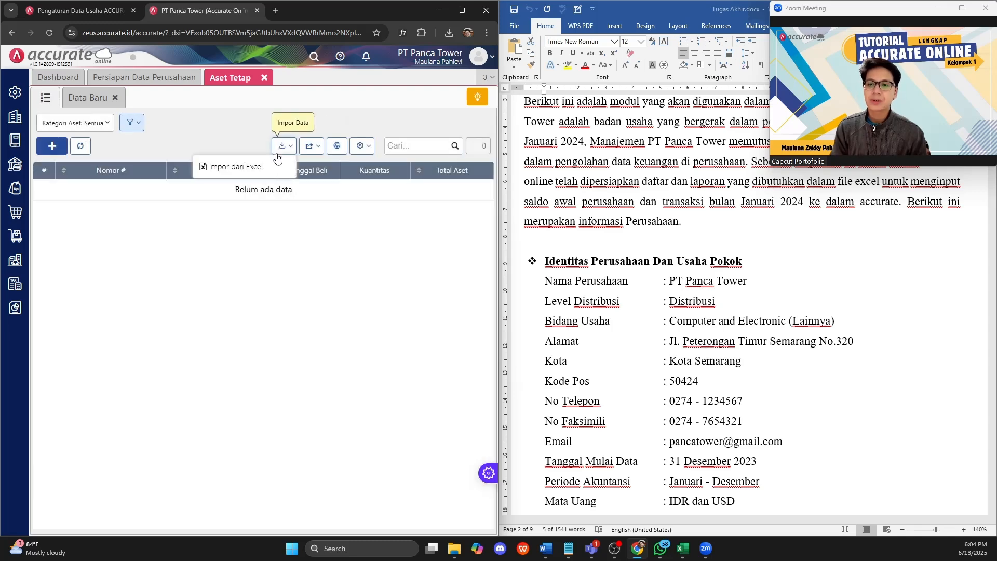
left_click(273, 162)
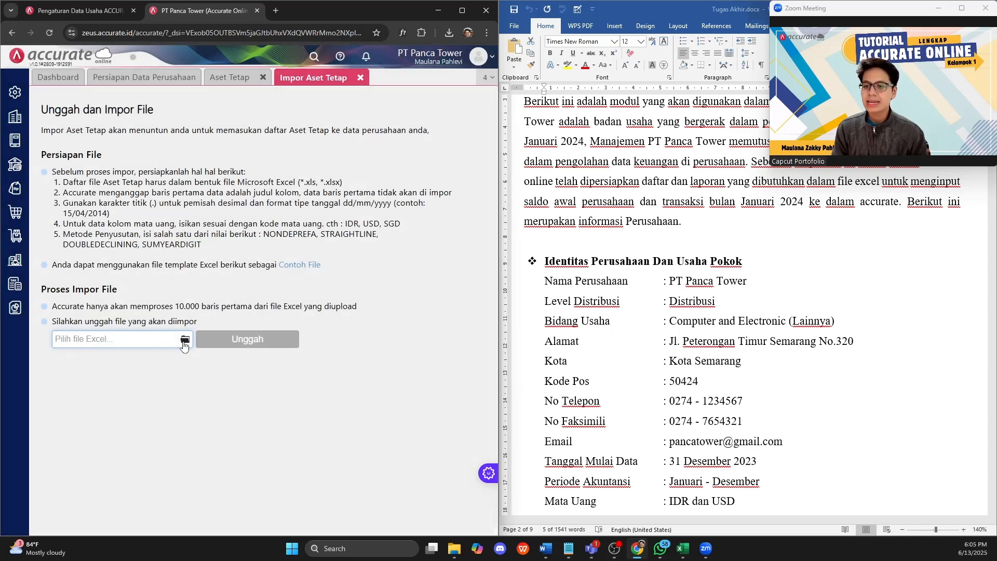
Choose the fixed asset Excel file as the Aset Tetap import file and upload it
left_click(184, 341)
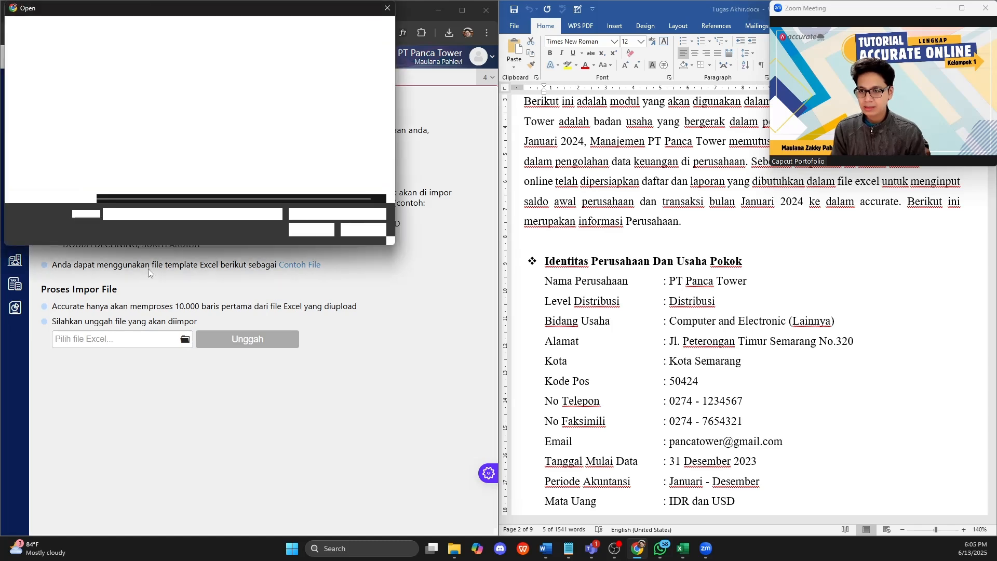
left_click(138, 141)
left_click(312, 230)
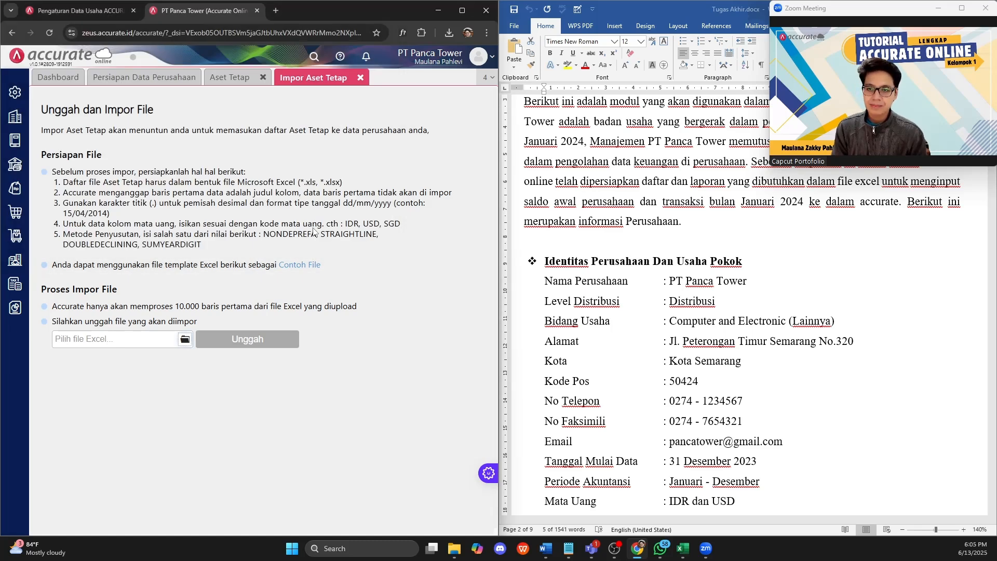
left_click(248, 339)
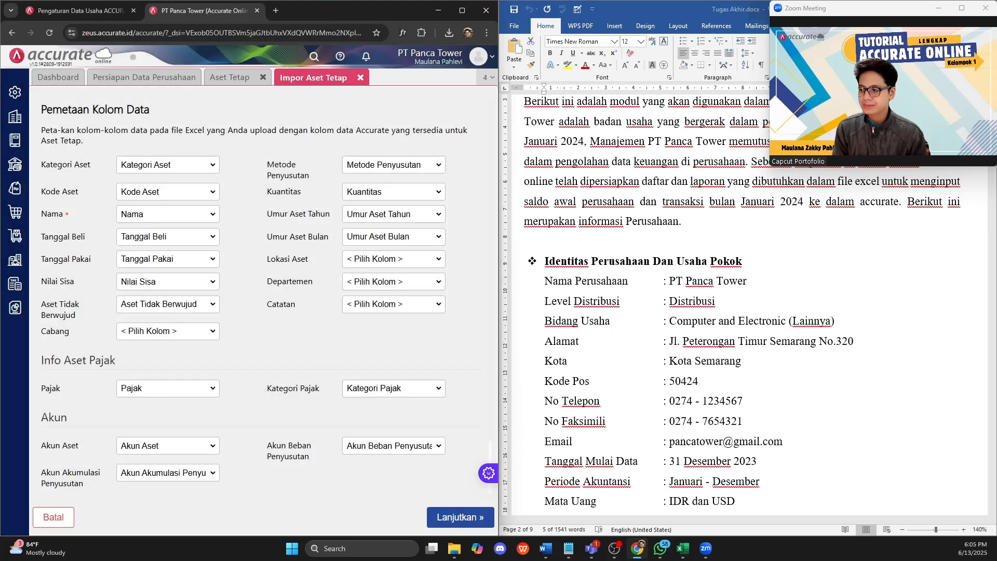
Accept the fixed asset column mapping and preview, run the import, and close its result and the Aset Tetap list
key("super+e")
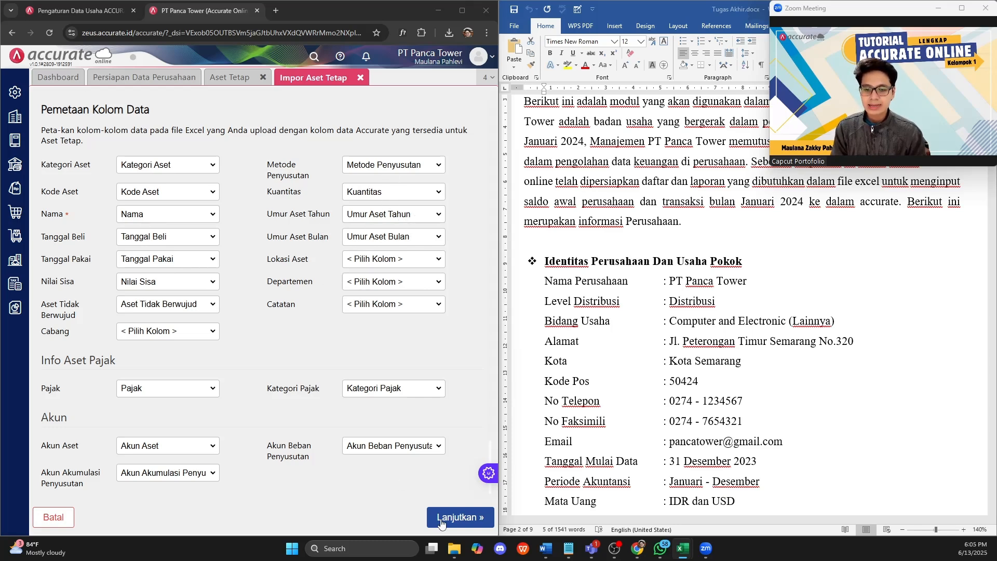
left_click(439, 520)
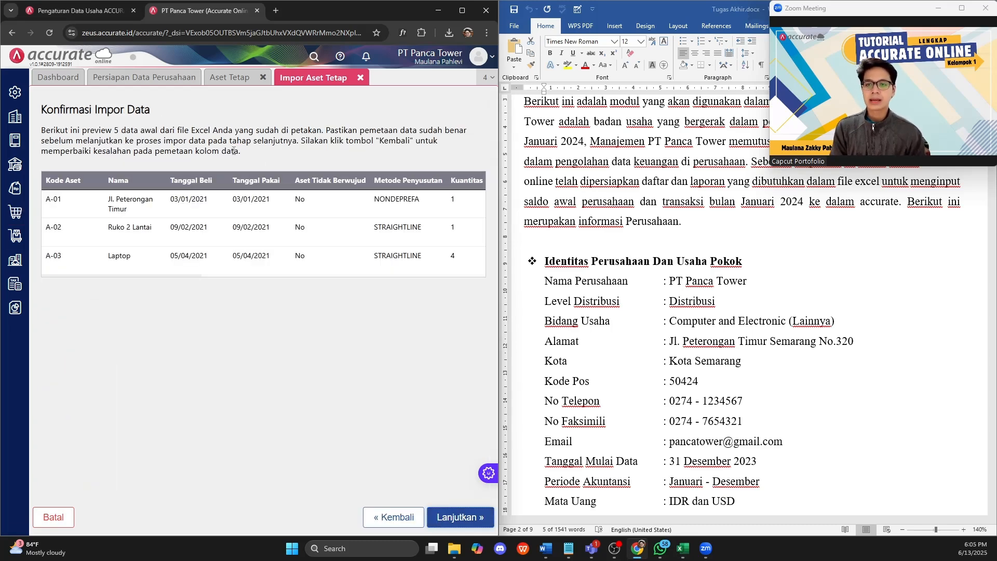
left_click(457, 520)
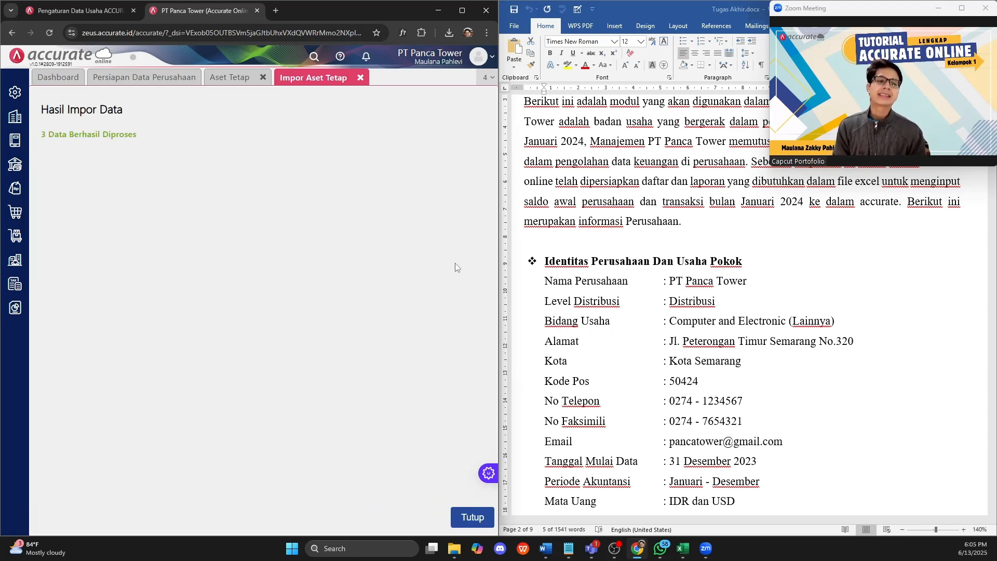
left_click(472, 518)
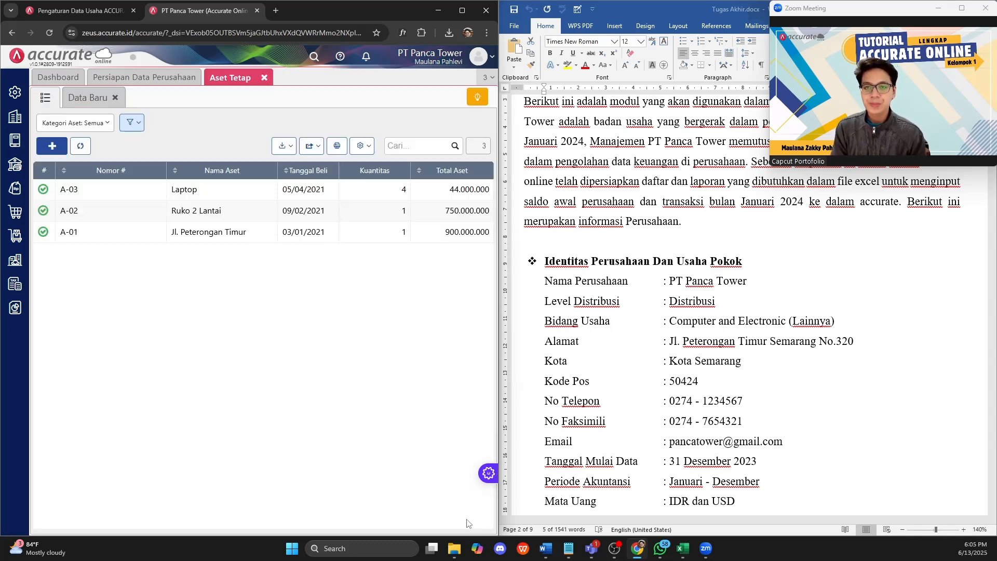
left_click(265, 77)
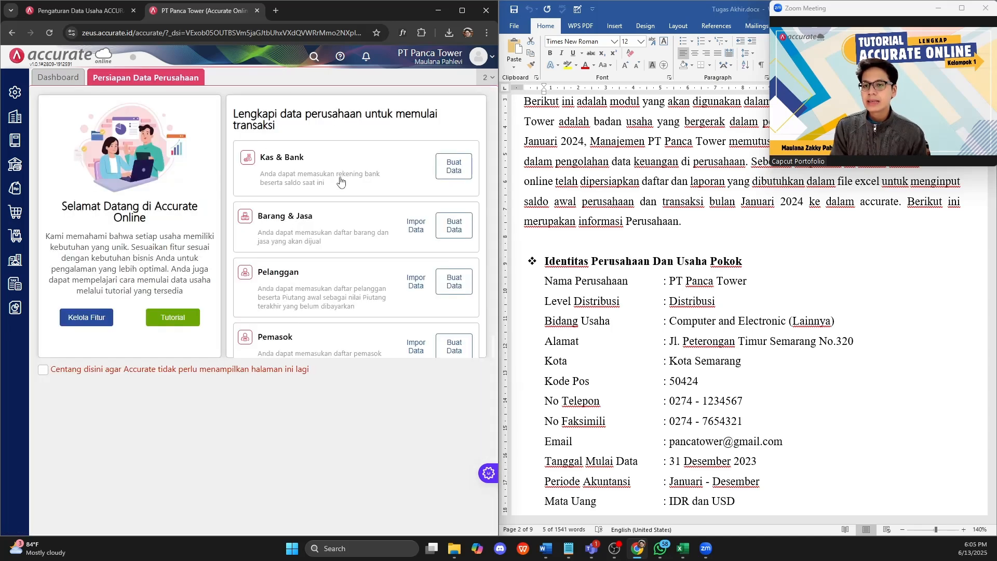
Review the setup checklist on Persiapan Data Perusahaan and return to the Dashboard
scroll(286, 211, "down", 2)
scroll(288, 202, "up", 2)
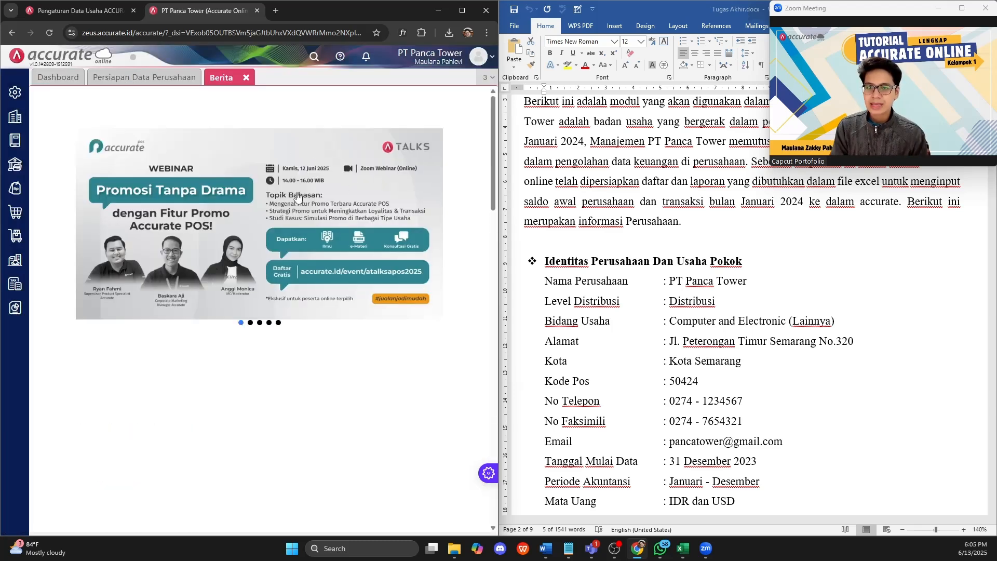
left_click(147, 79)
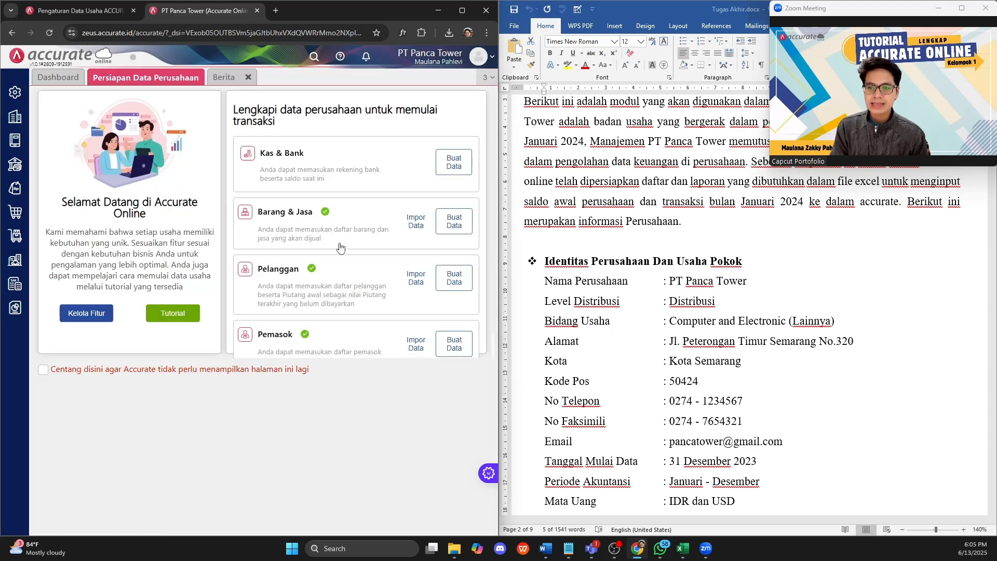
scroll(340, 249, "down", 1)
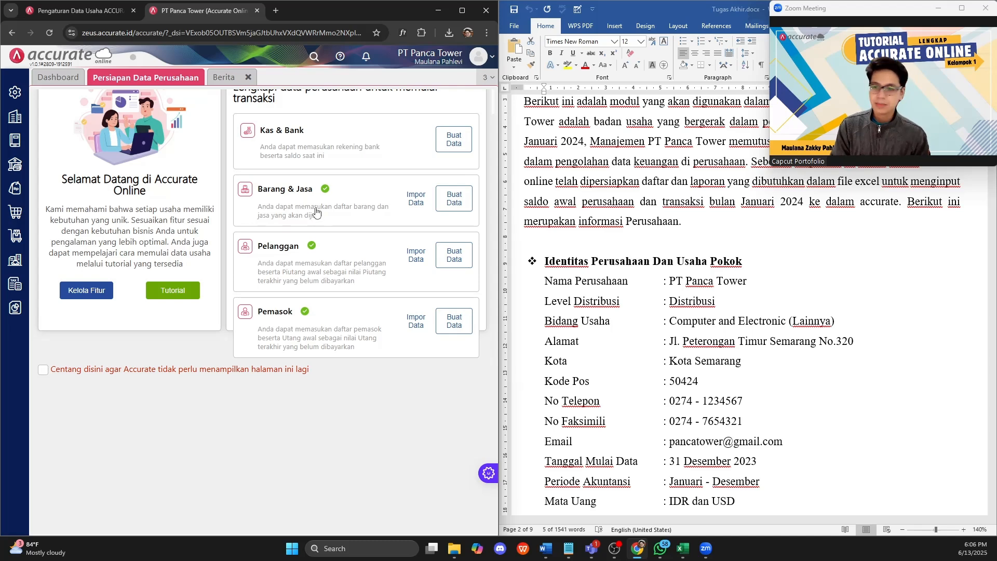
scroll(339, 216, "up", 1)
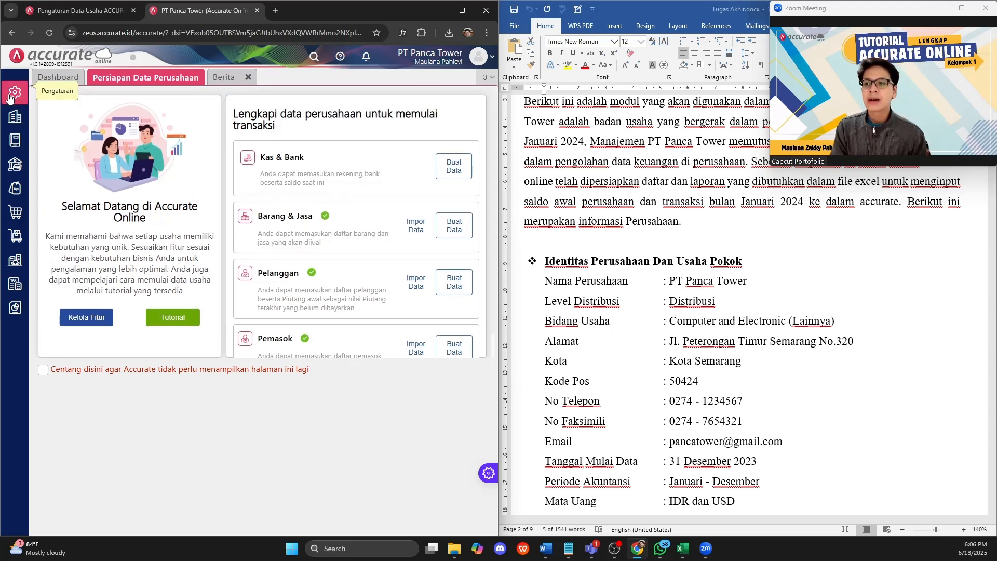
left_click(58, 77)
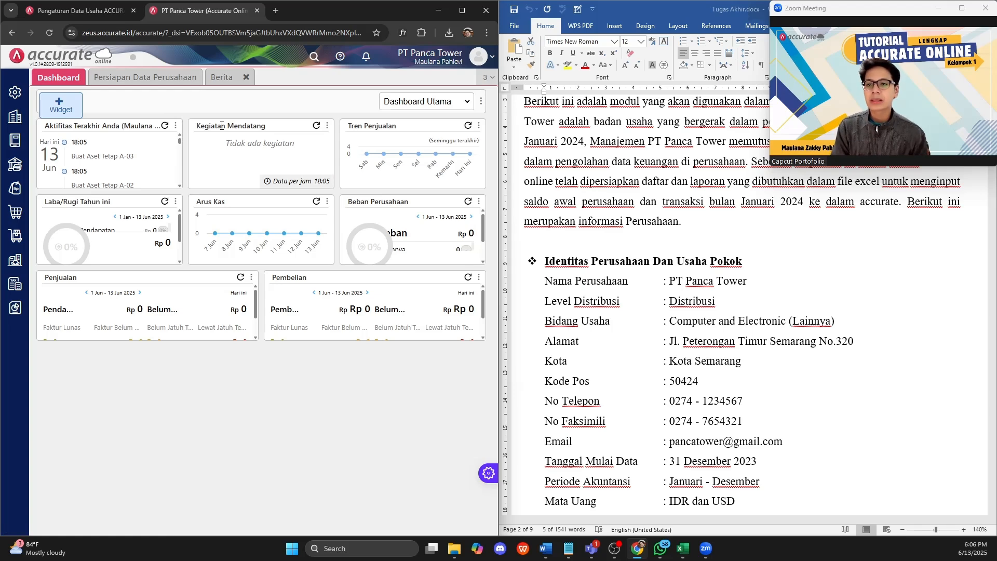
Open a new Pengguna record and set its access type to Administrator
left_click(15, 92)
left_click(207, 162)
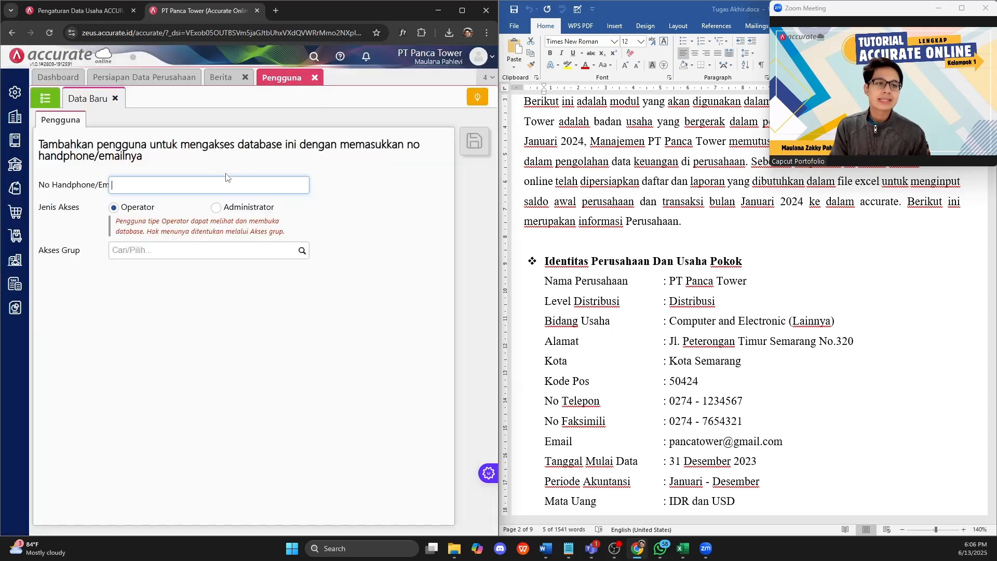
left_click(216, 208)
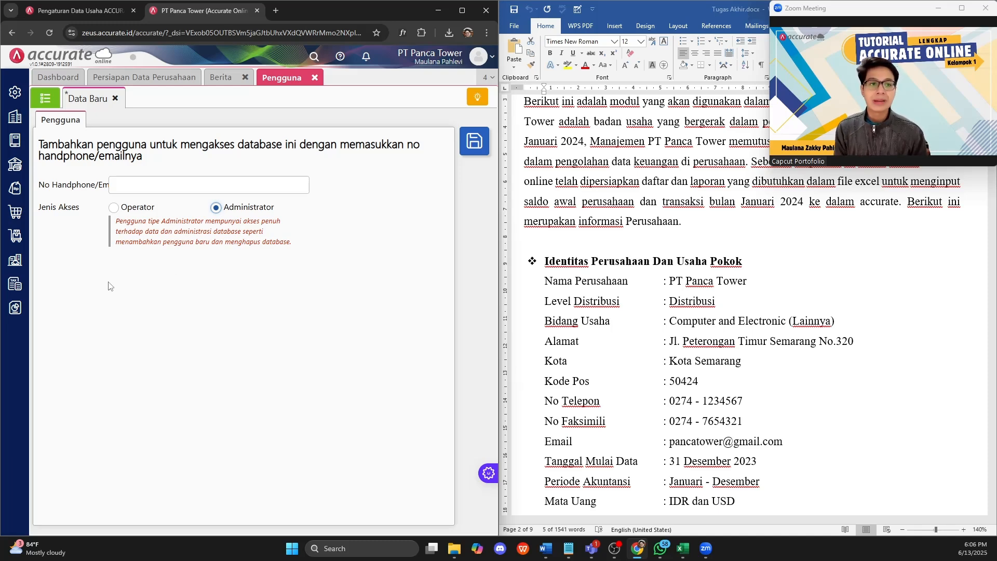
Switch to the Notepad contact list, copy the first e-mail address into the new user's No Handphone/Email field, and save the user
left_click(569, 548)
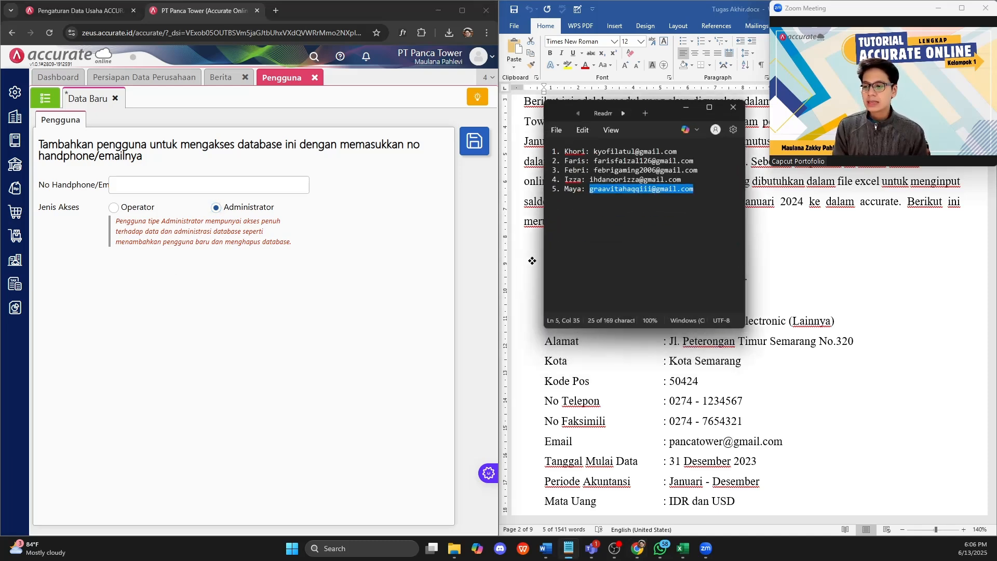
left_click_drag(660, 112, 651, 93)
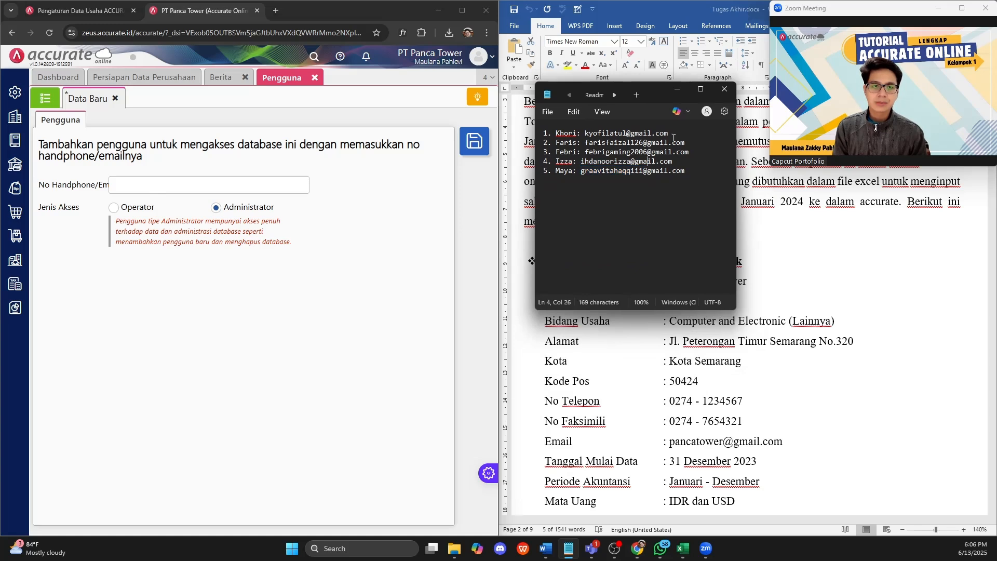
left_click_drag(670, 133, 586, 137)
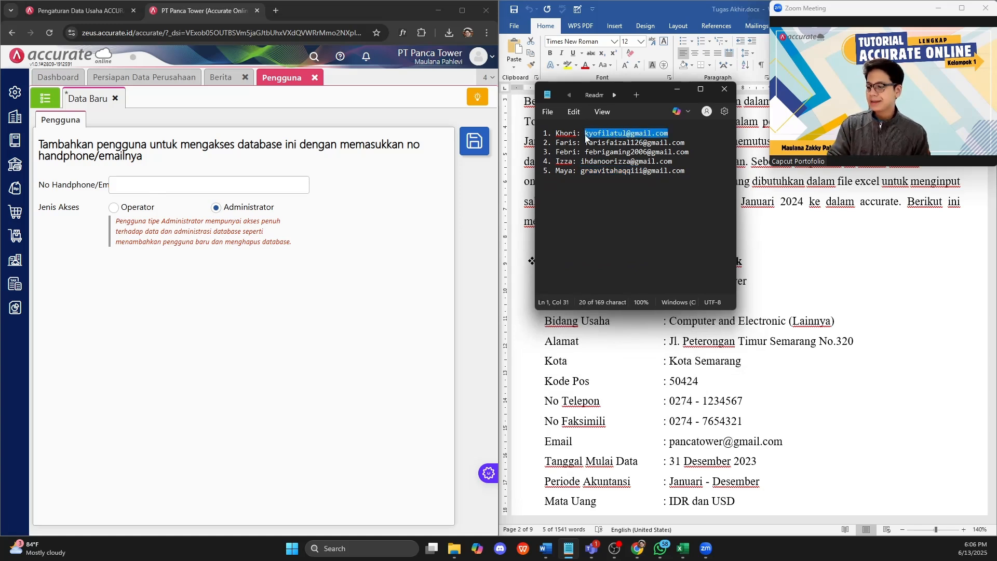
key("ctrl+c")
left_click(192, 188)
key("ctrl+v")
Copy the second contact's e-mail address into the new user's No Handphone/Email field, set Administrator access, and save the user
left_click_drag(685, 144, 584, 144)
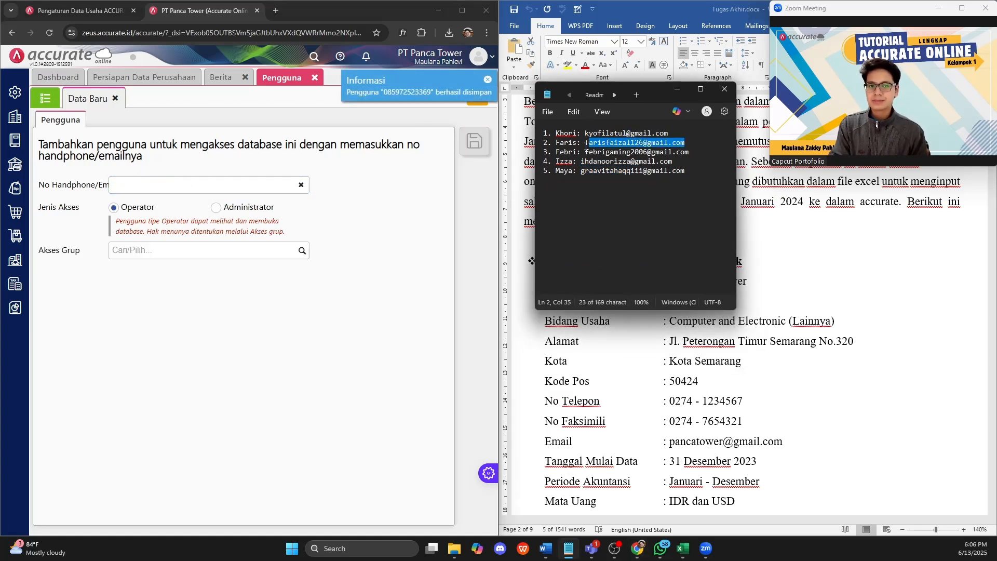
key("ctrl+c")
left_click(197, 185)
key("ctrl+v")
left_click(216, 207)
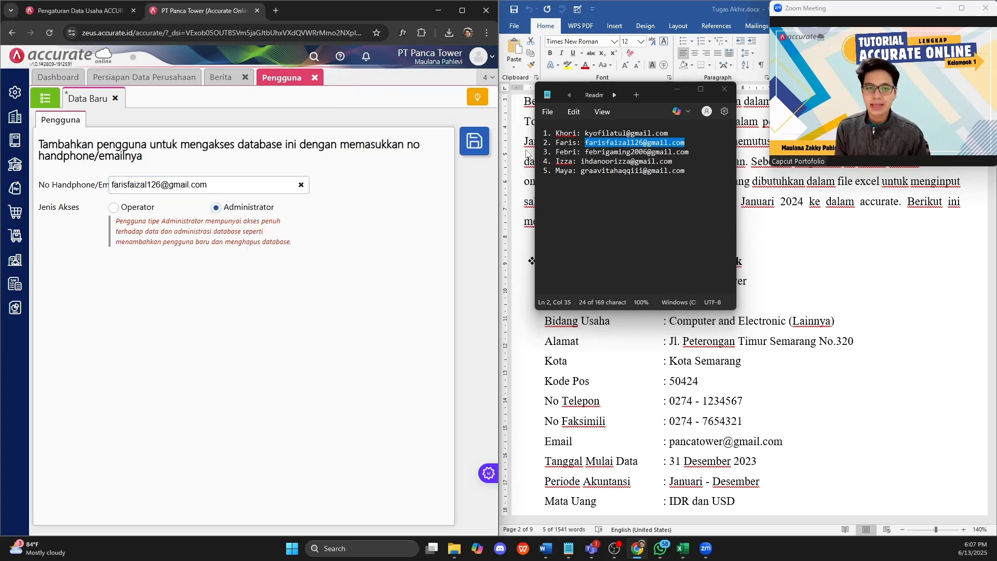
left_click(474, 141)
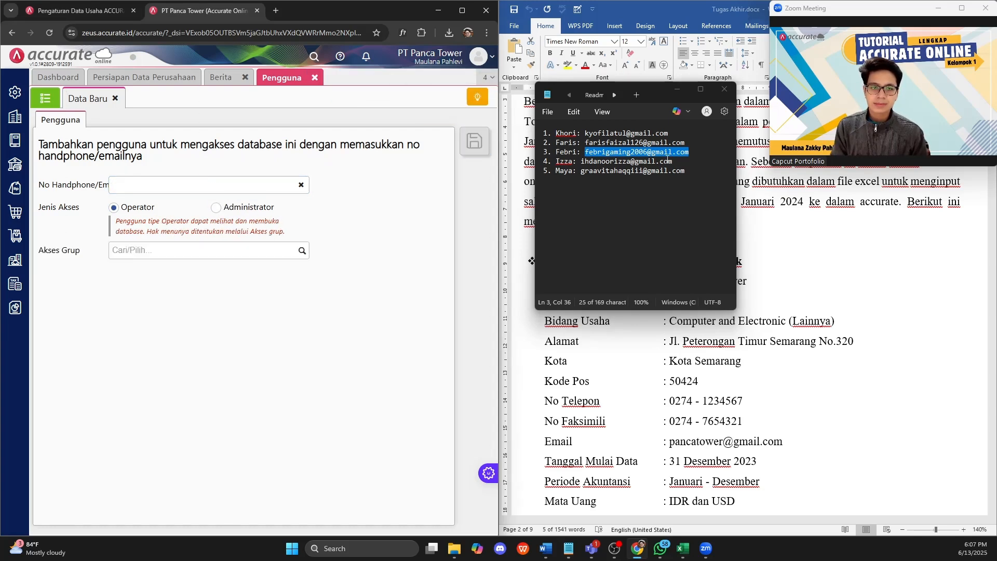
Enter the fourth contact's e-mail address from the Notepad list for a new user and choose Administrator access
left_click_drag(580, 162, 672, 161)
key("ctrl+c")
left_click(197, 185)
key("ctrl+v")
left_click(216, 207)
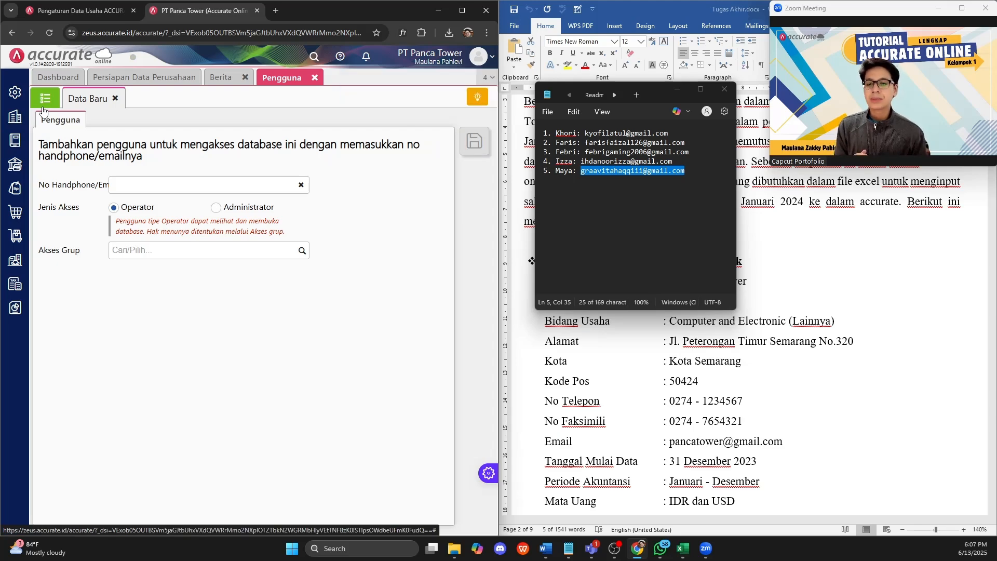
Display the list of users, close the Pengguna and Berita pages, and return to the Dashboard
left_click(45, 100)
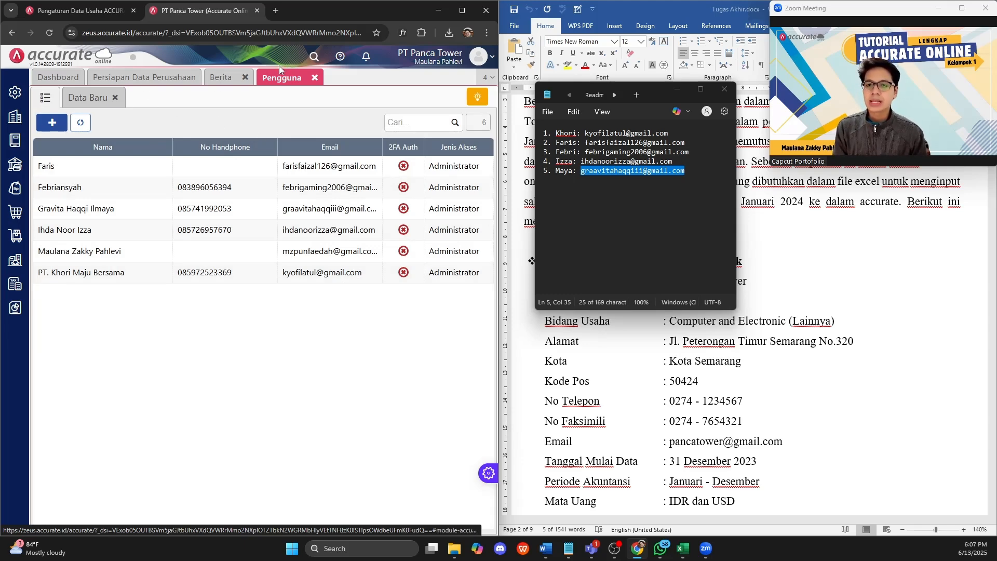
left_click(315, 77)
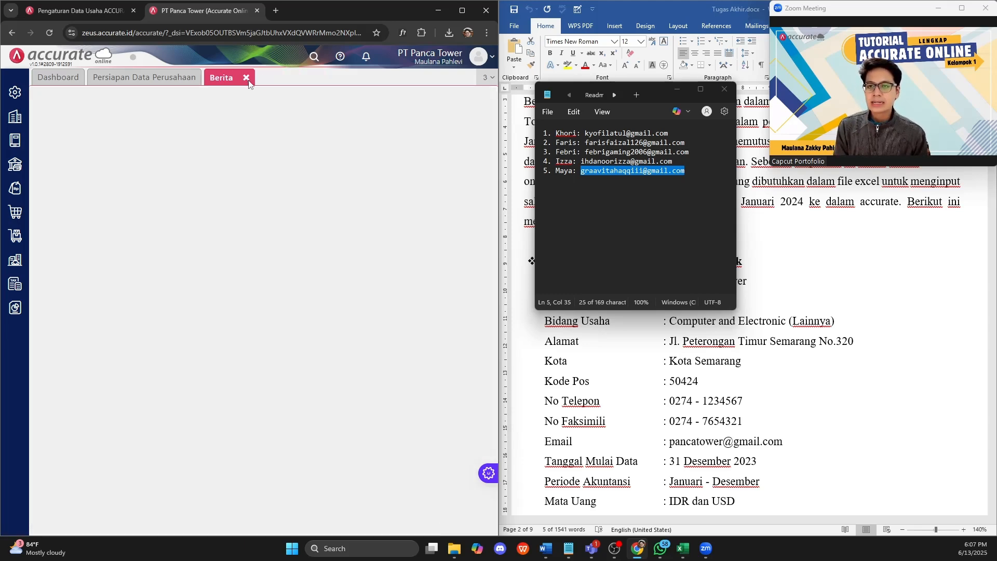
left_click(247, 78)
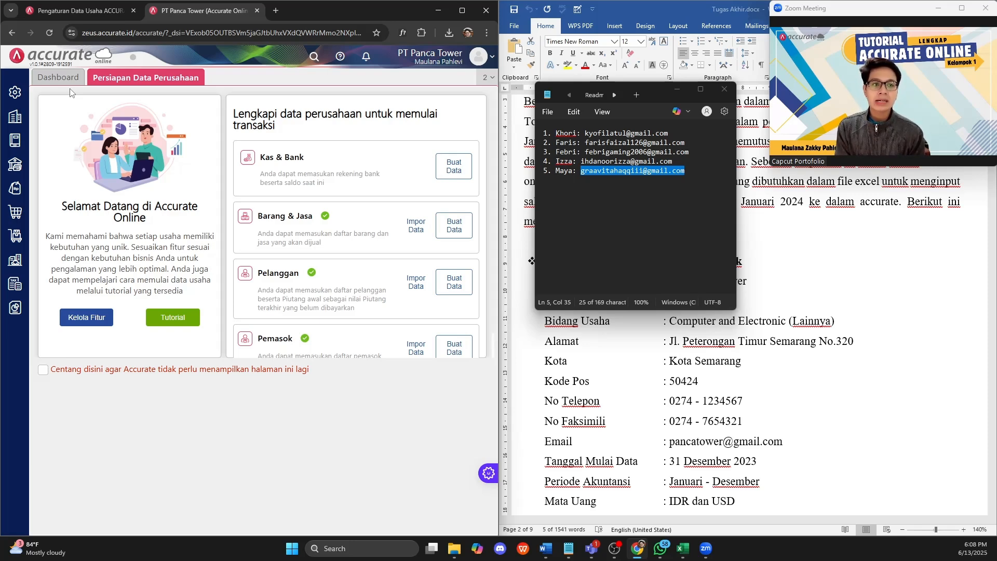
left_click(59, 78)
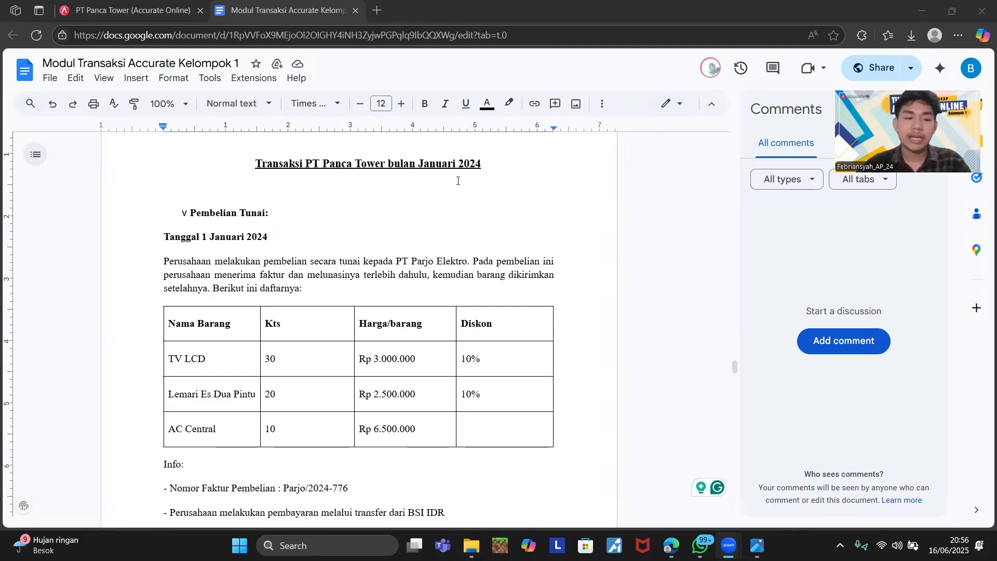
Switch from the transaction module document to Accurate Online, enable Tagihan Dimuka (Mendahului Terima Barang) in the purchasing feature preferences, and save
scroll(341, 182, "down", 1)
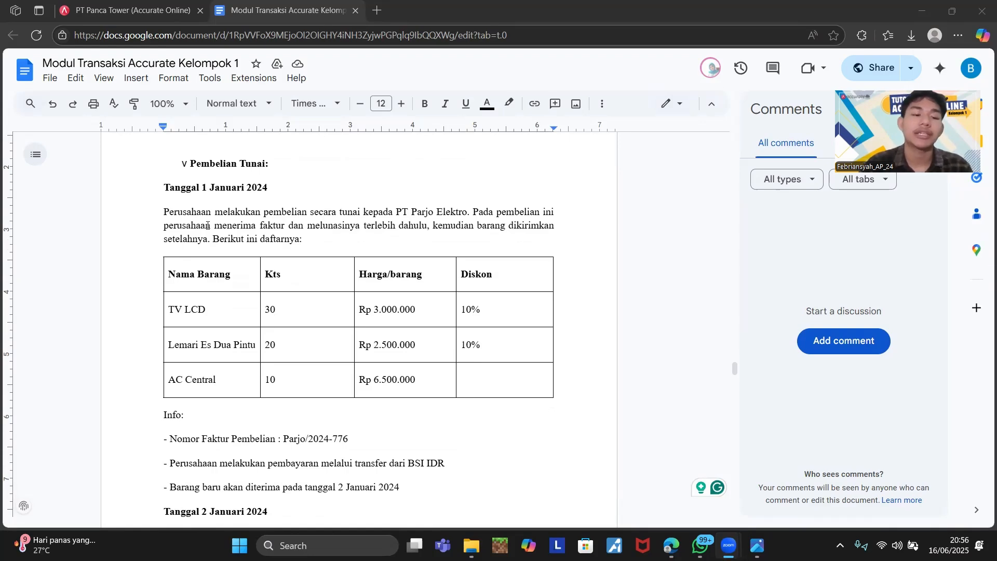
scroll(207, 226, "down", 2)
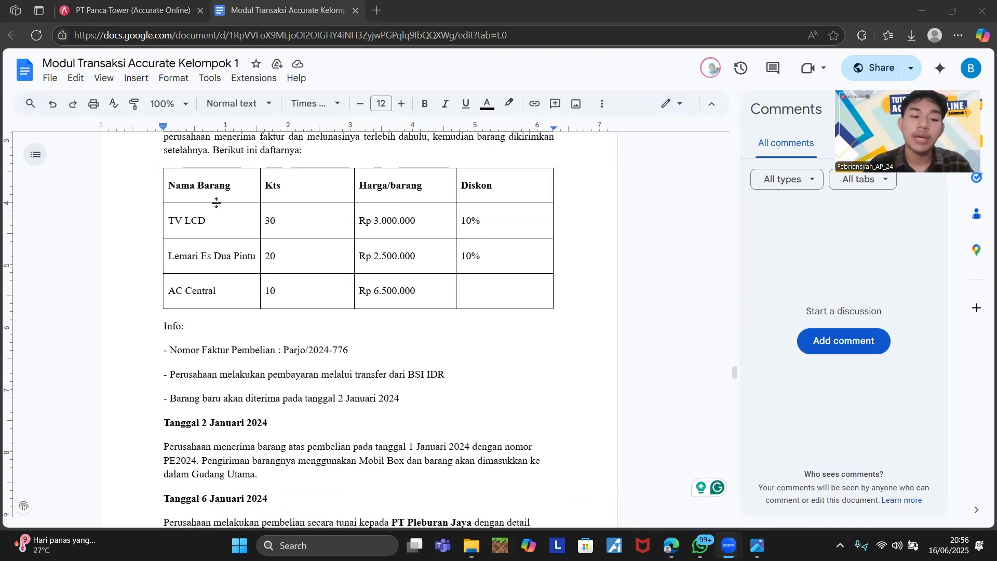
scroll(216, 202, "up", 1)
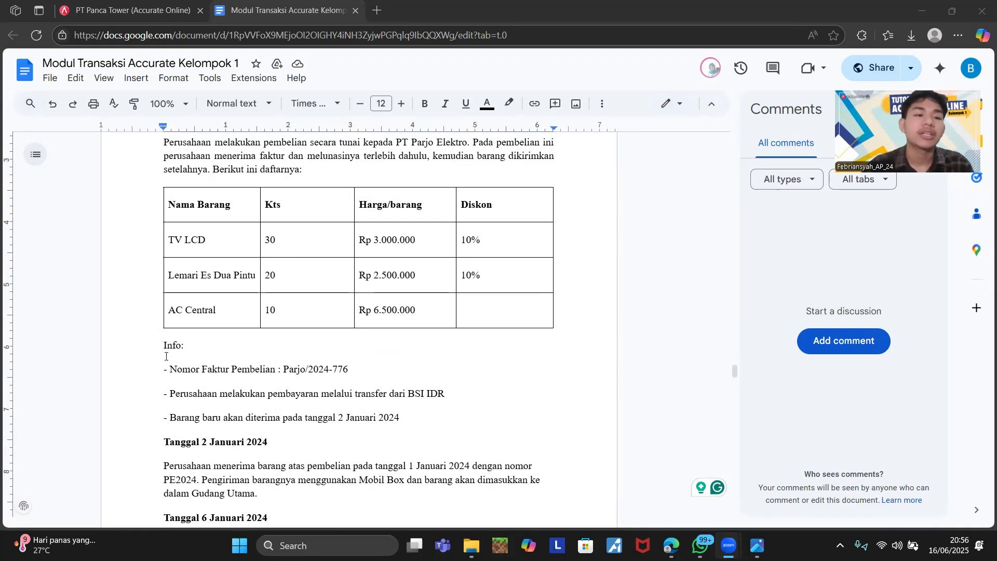
left_click(177, 9)
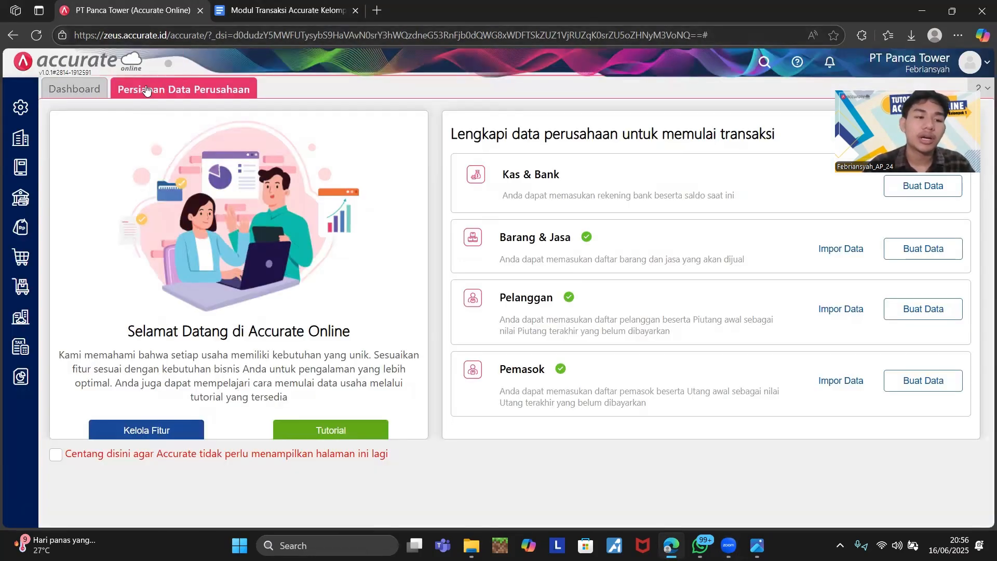
left_click(26, 112)
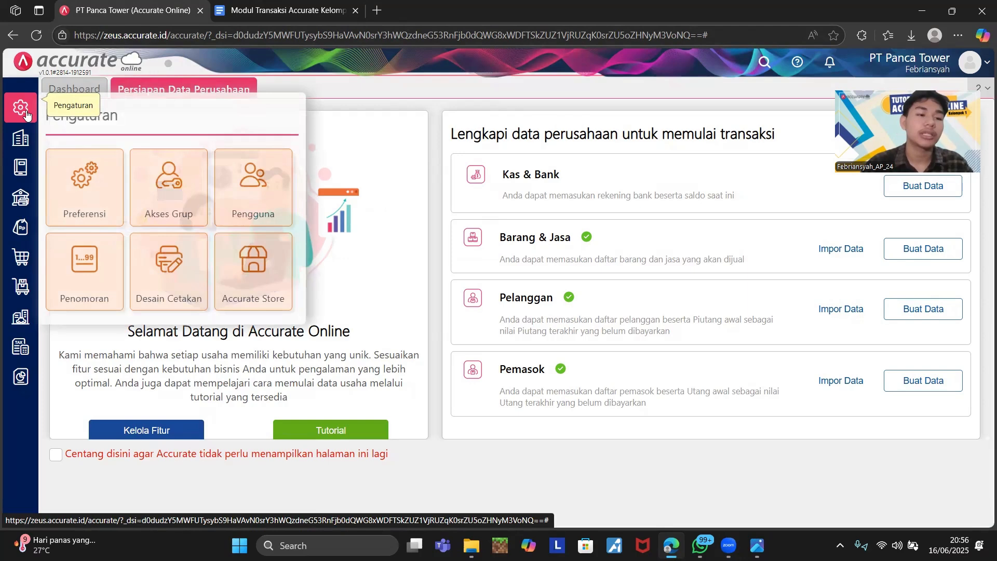
left_click(93, 191)
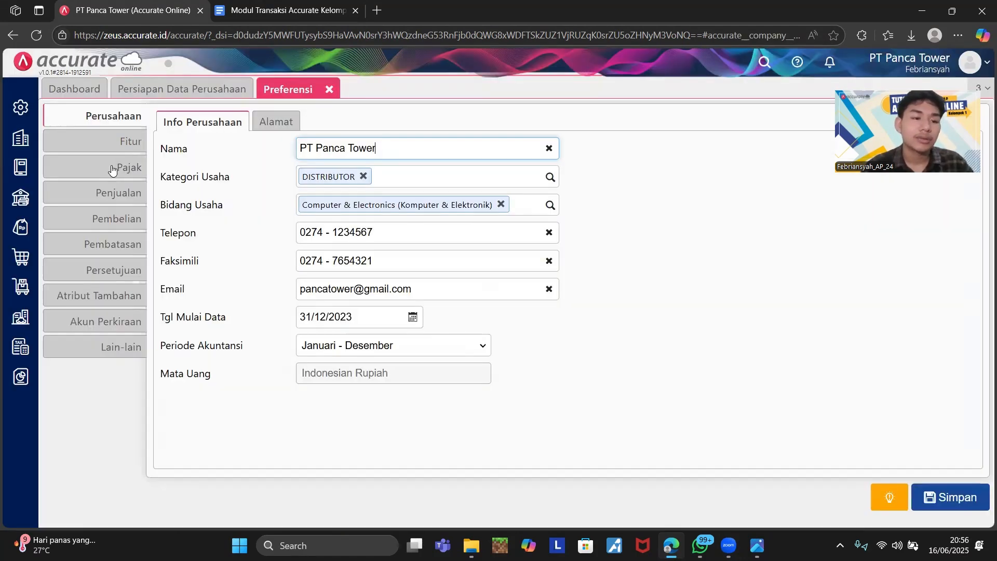
left_click(127, 141)
left_click(325, 121)
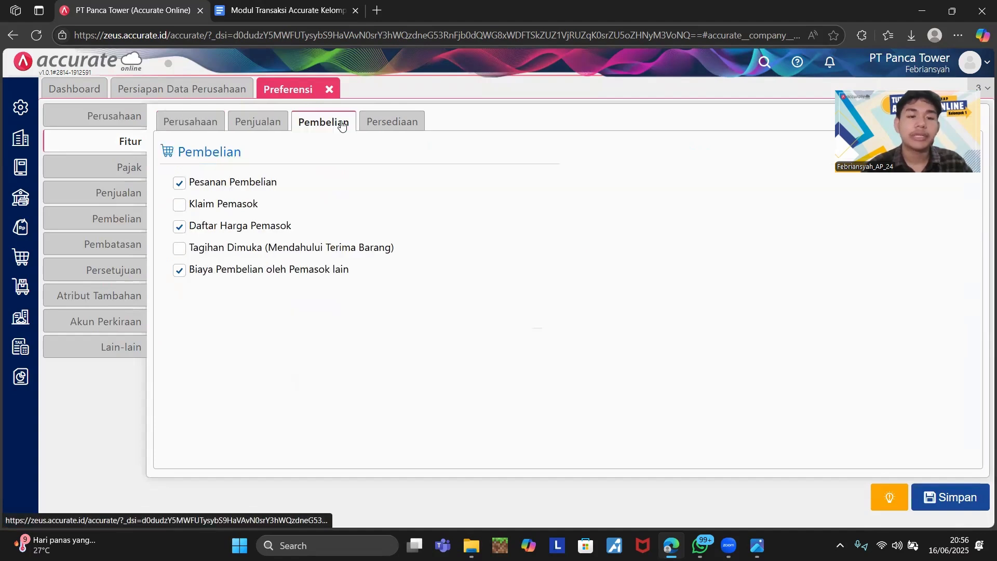
left_click(182, 252)
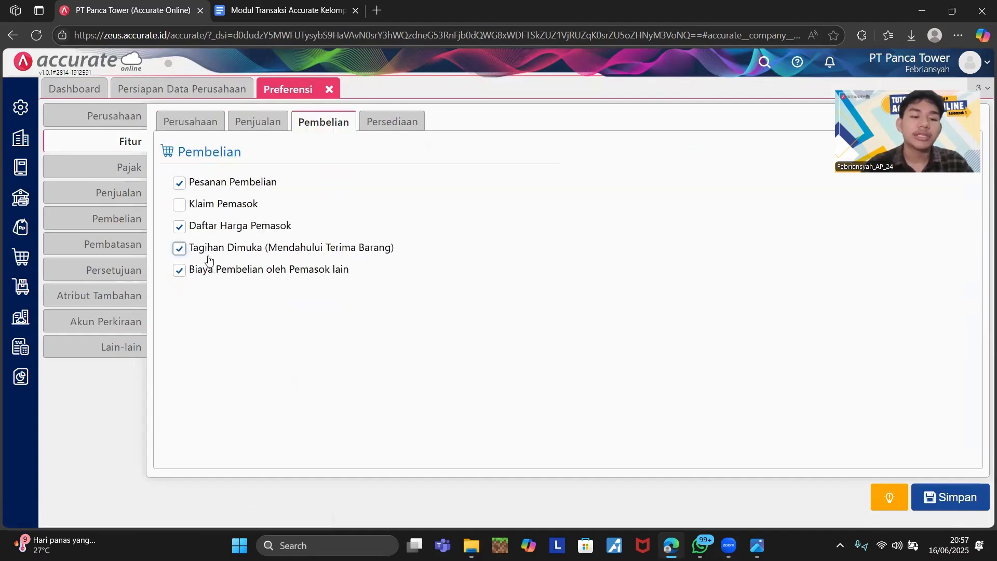
left_click(942, 500)
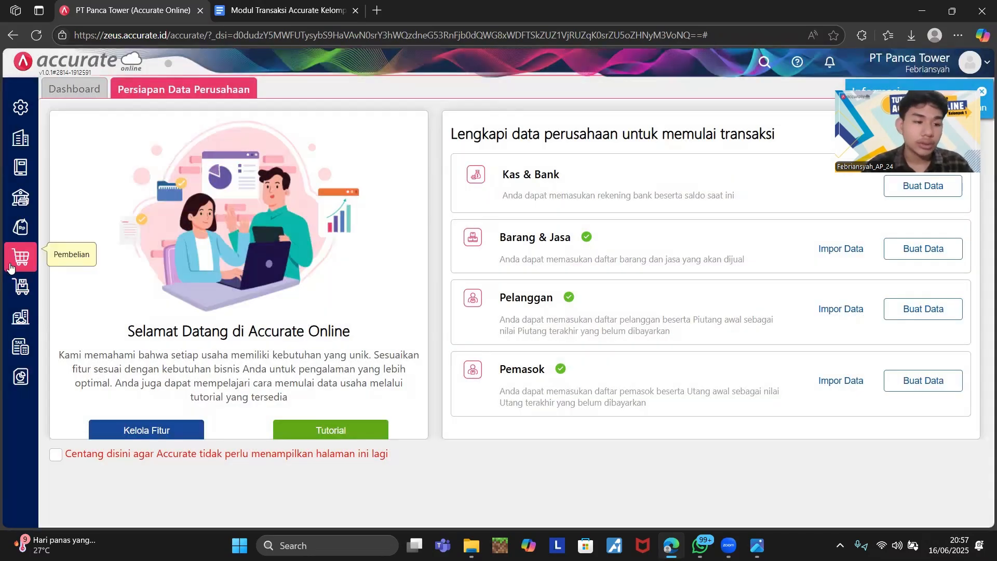
Start a new Faktur Pembelian with PT Parjo Elektro as the supplier, dated 01/01/2024
left_click(11, 266)
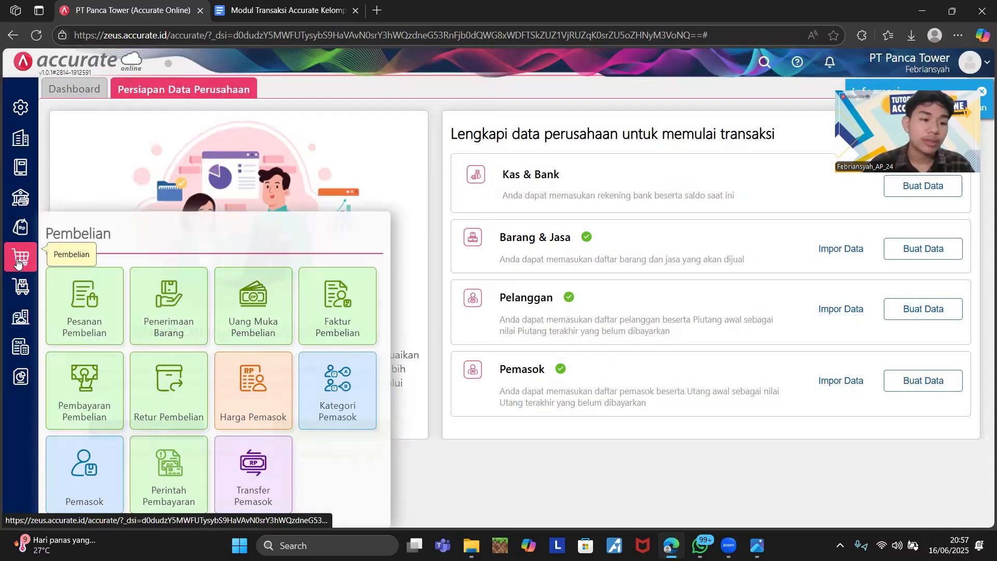
left_click(342, 314)
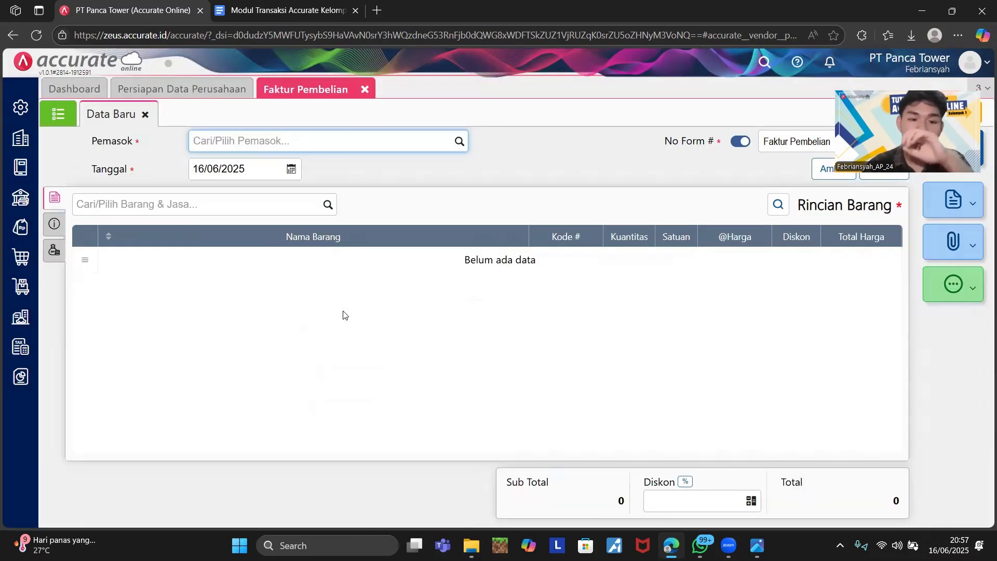
left_click(460, 142)
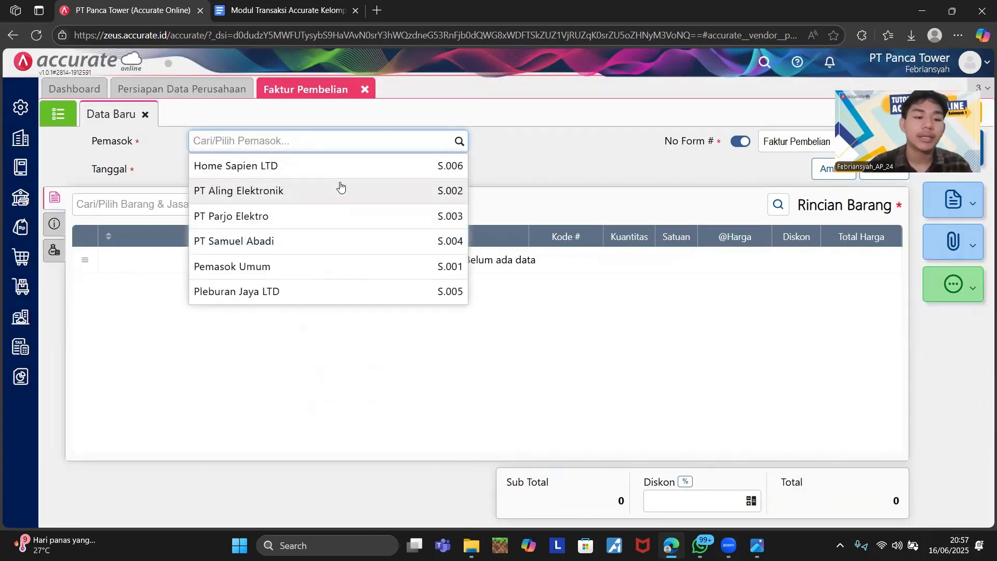
left_click(322, 213)
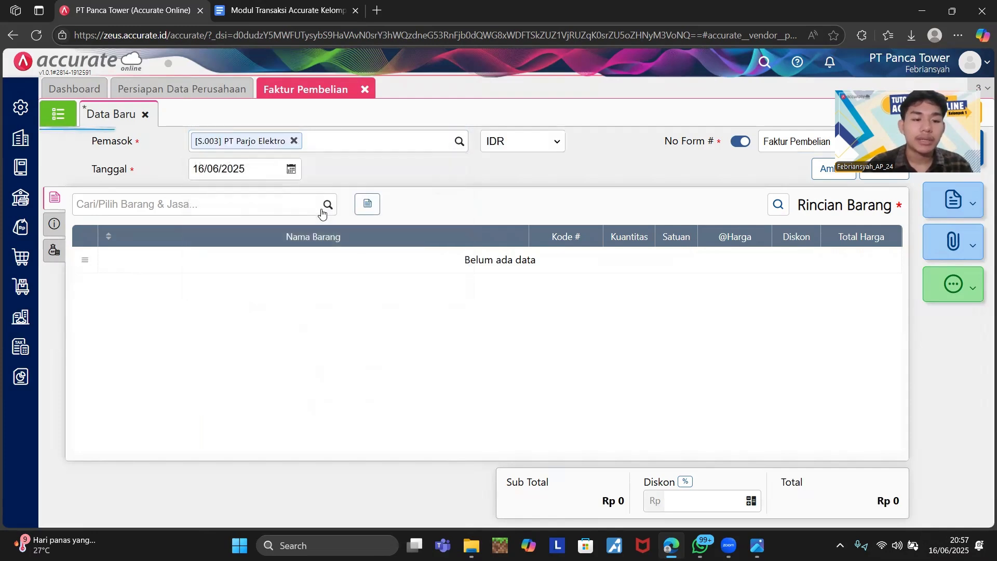
left_click(219, 170)
key("Right")
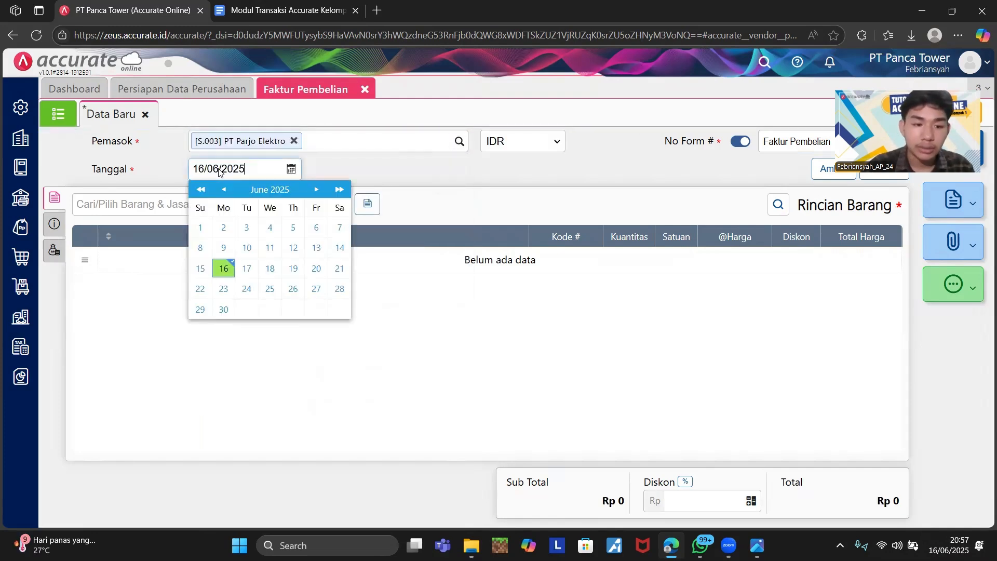
type("01")
type("202")
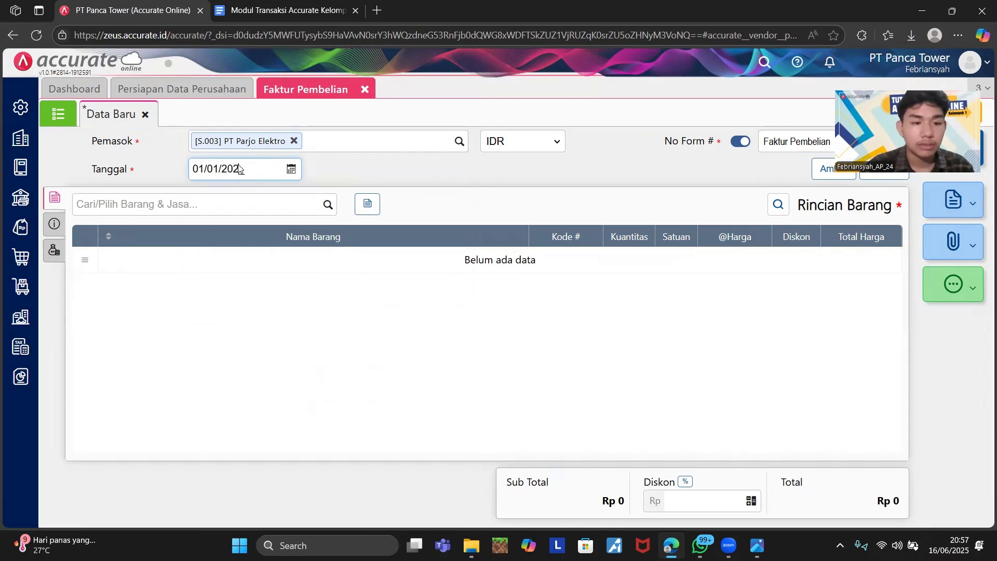
type("4")
Enter Parjo/2024-776 as the purchase invoice's No Faktur and mark it as Tagihan Dimuka
left_click(54, 224)
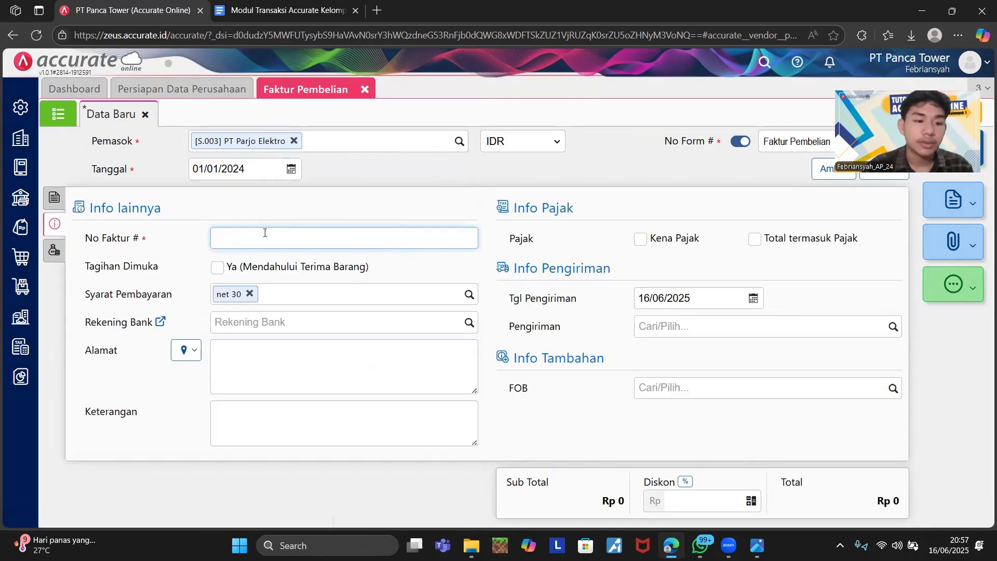
type("pa")
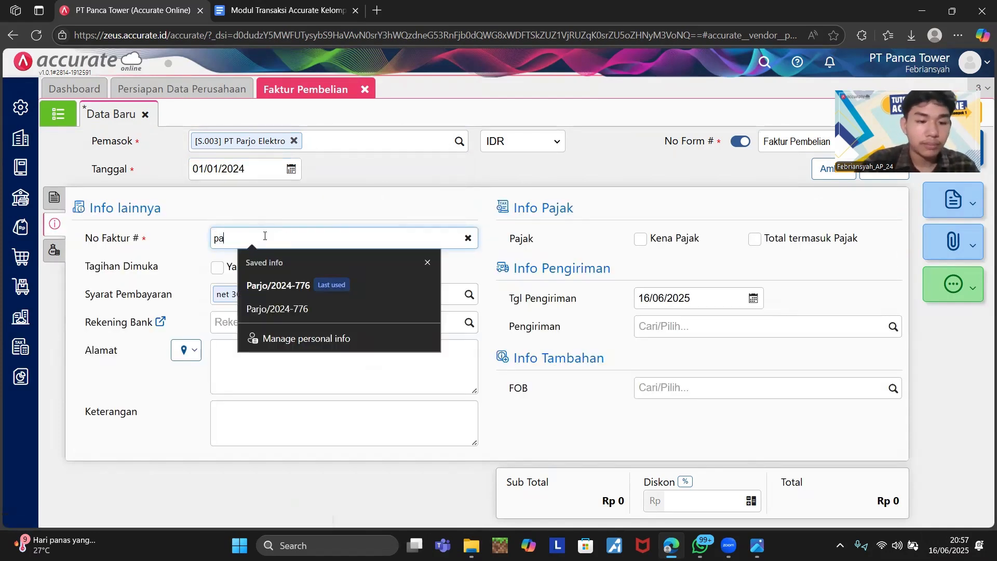
left_click(267, 287)
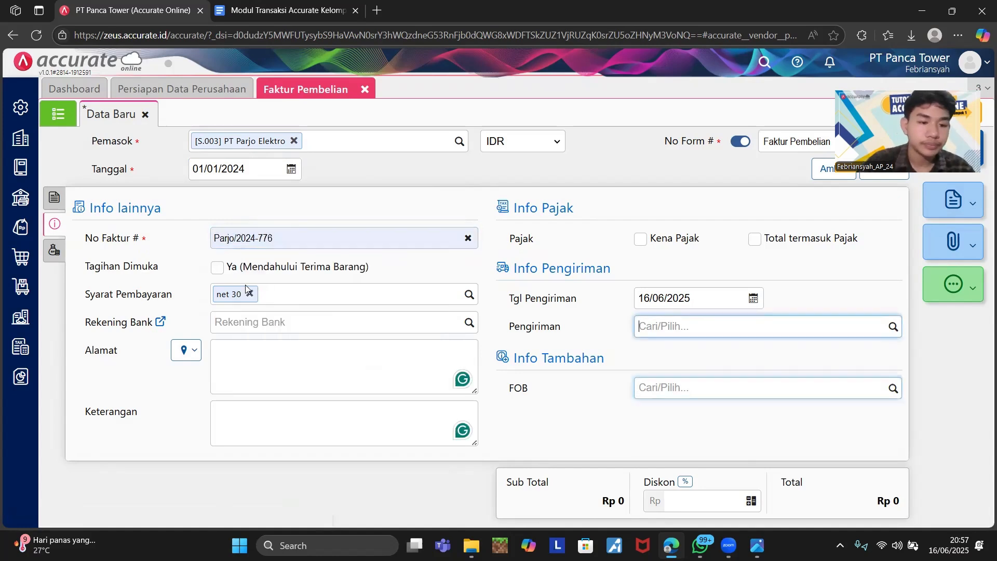
left_click(217, 273)
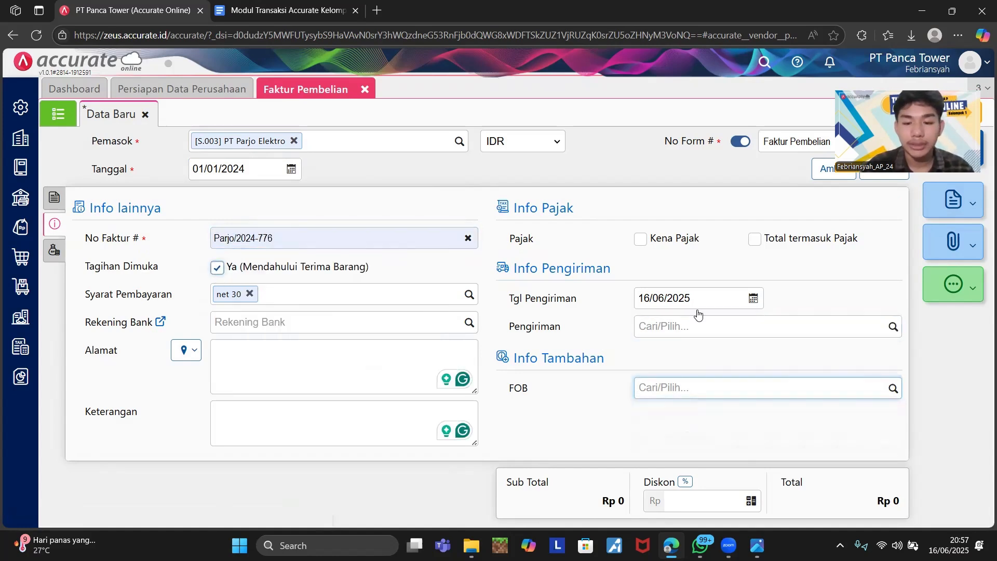
Set the invoice's Tgl Pengiriman to 02/01/2024 and enter "Pembelian Tunai" as its Keterangan
left_click(665, 298)
type("02/0")
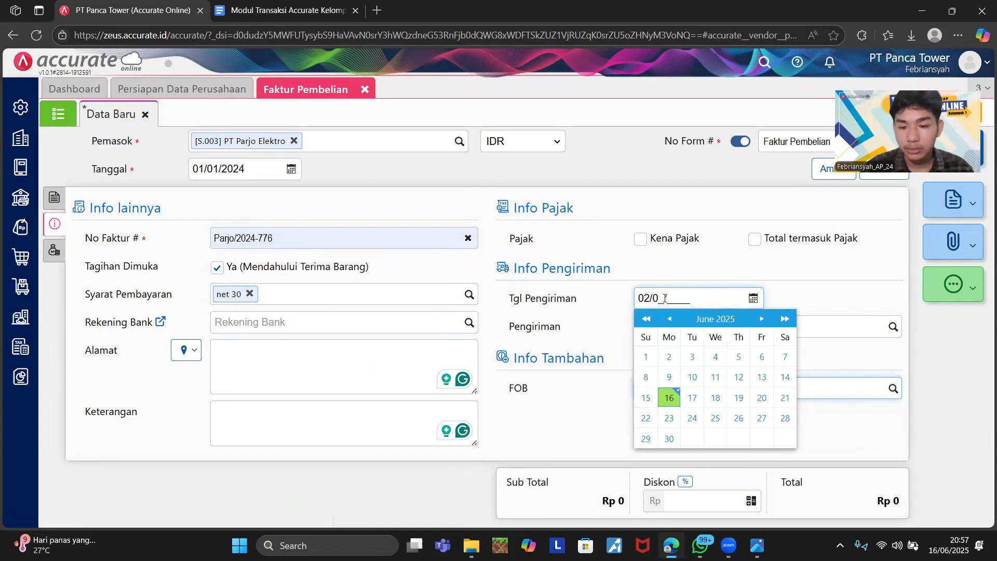
type("1/2024")
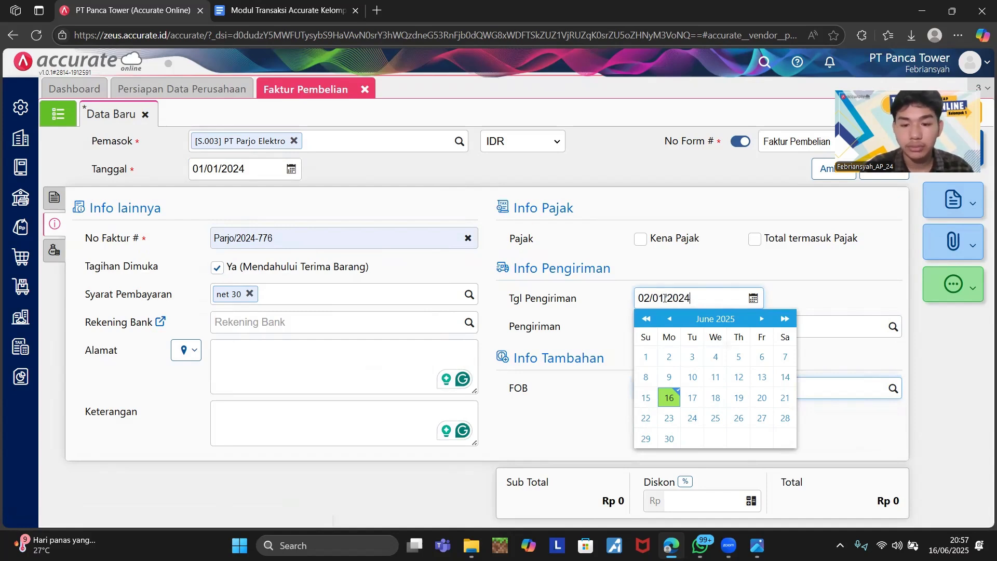
left_click(578, 427)
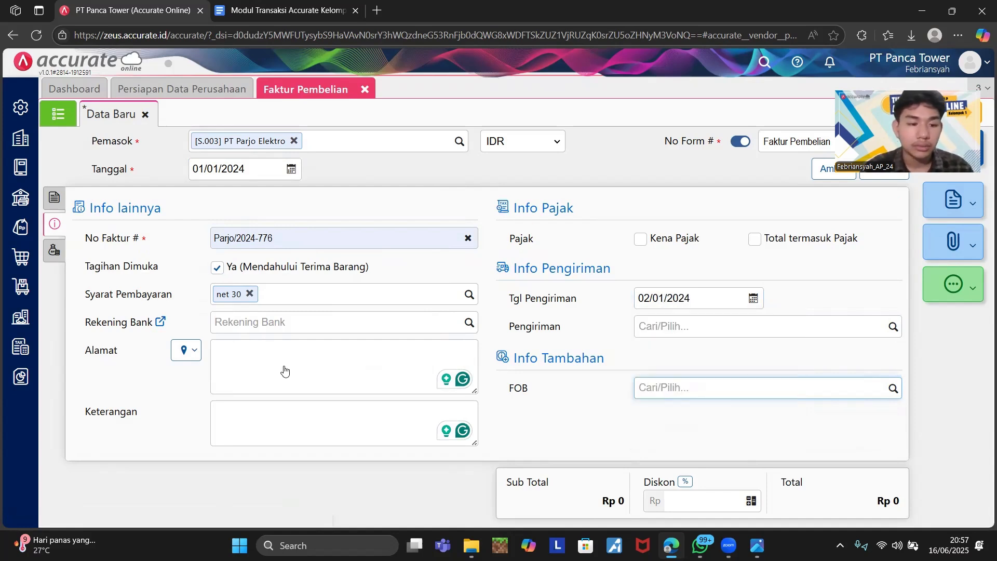
left_click(267, 434)
type("Pembe")
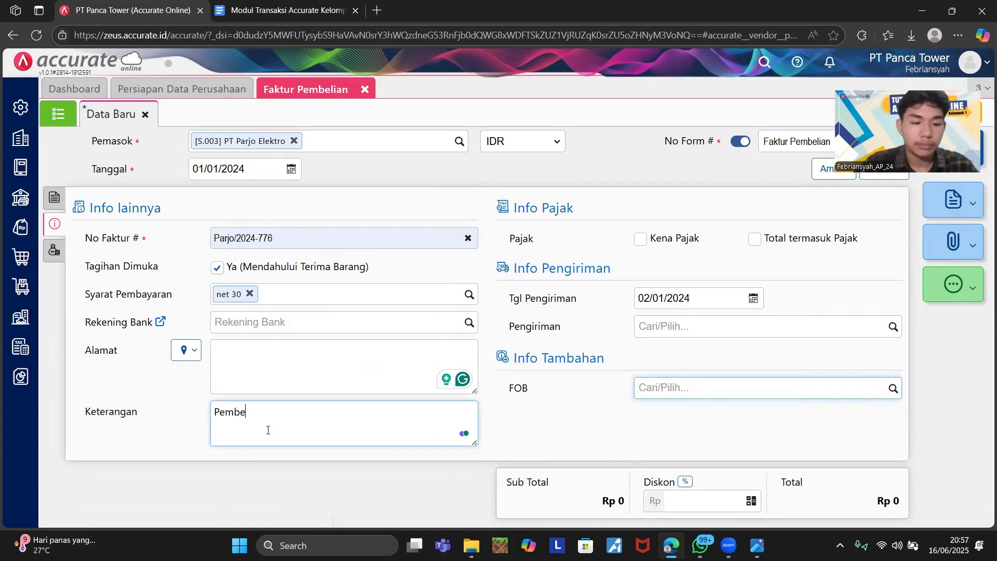
type("lian Tu")
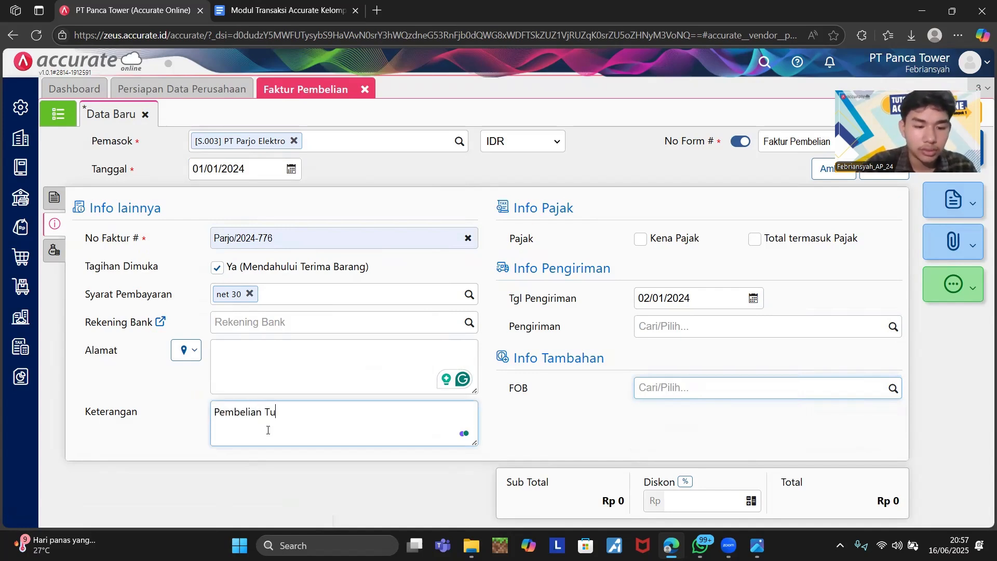
type("nai")
Add TV LCD to the purchase invoice's items with a quantity of 30, a unit price of Rp 3.000.000 and a 10% discount
left_click(54, 198)
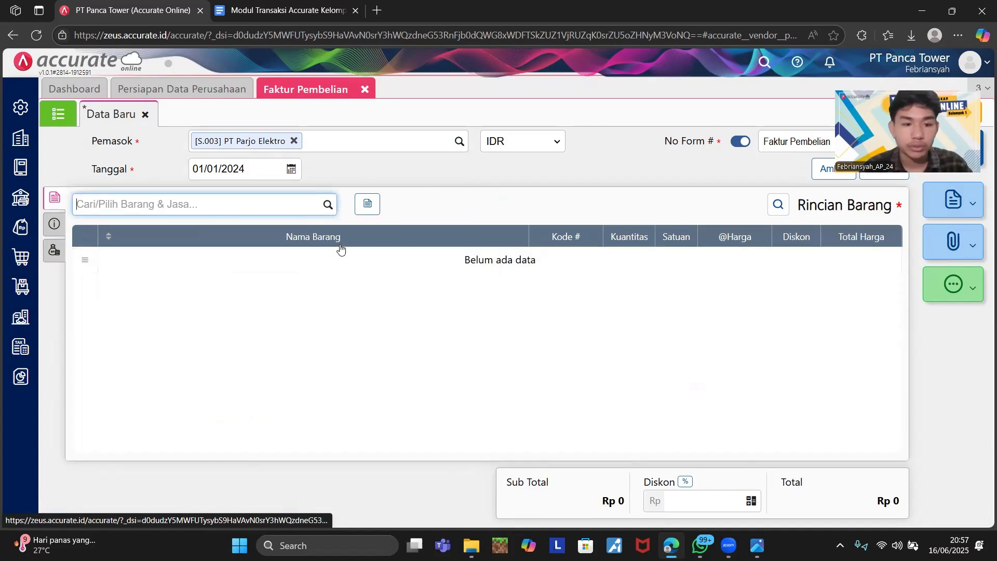
left_click(329, 206)
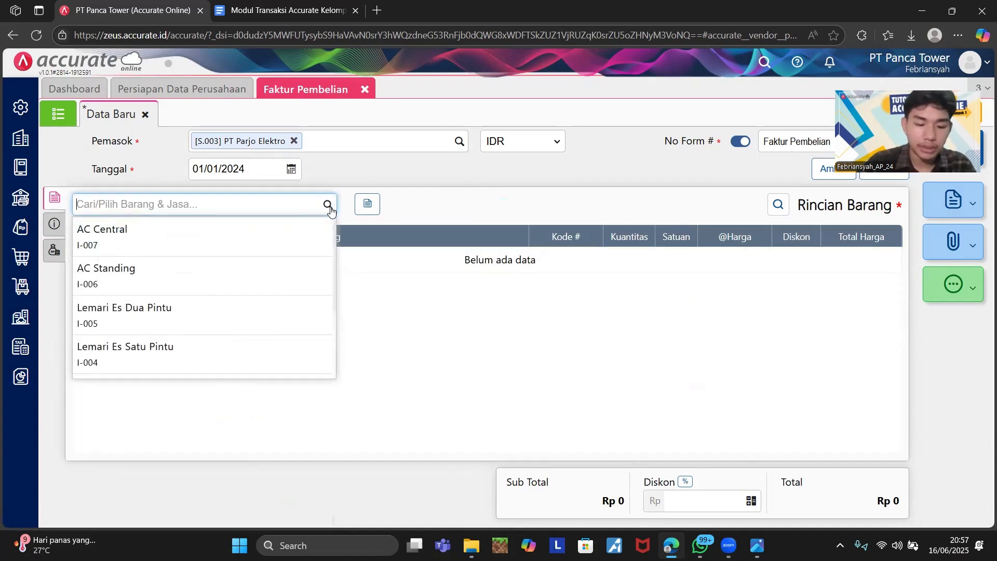
type("t")
type("v ls")
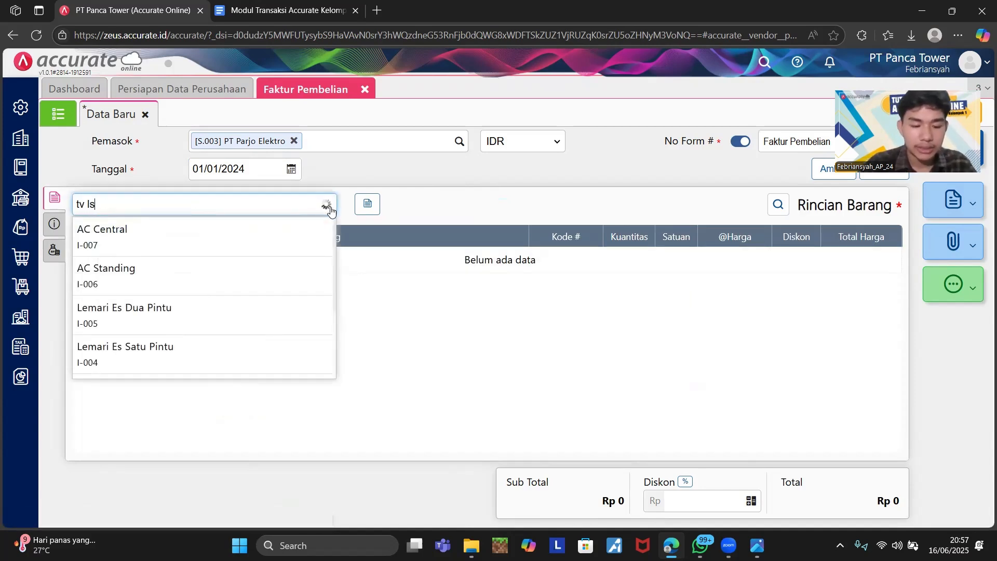
left_click(202, 240)
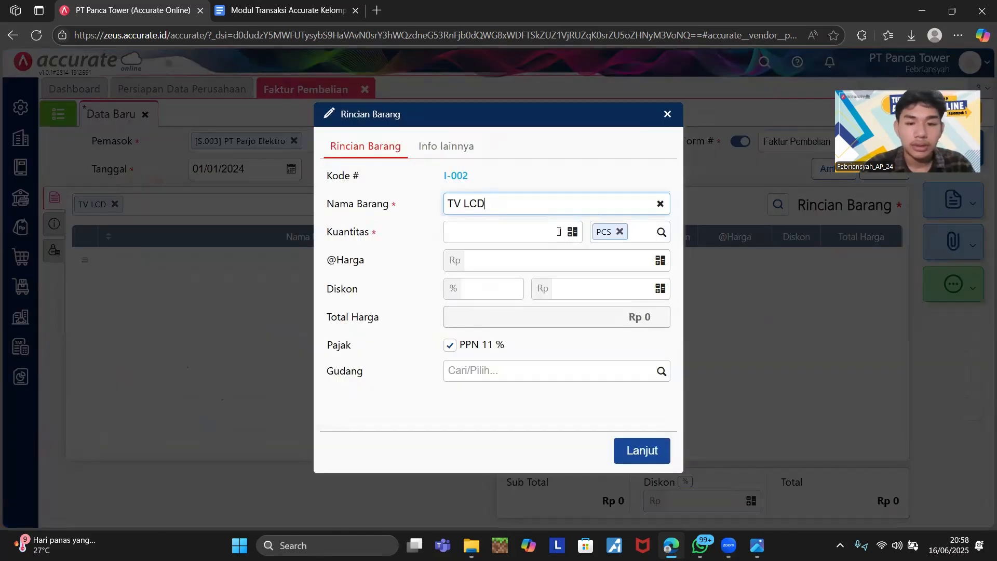
left_click(559, 232)
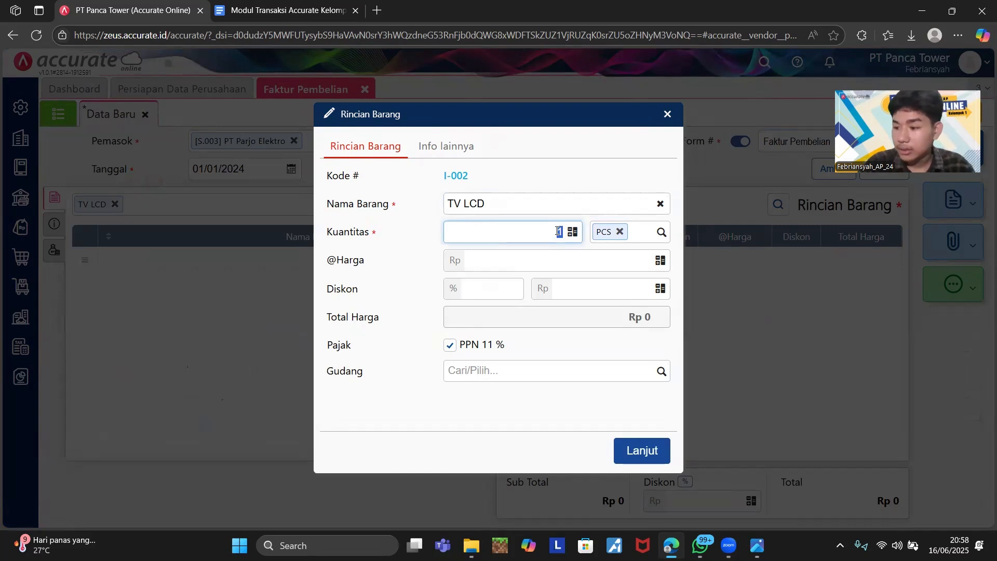
type("30")
left_click(628, 259)
type("3000000")
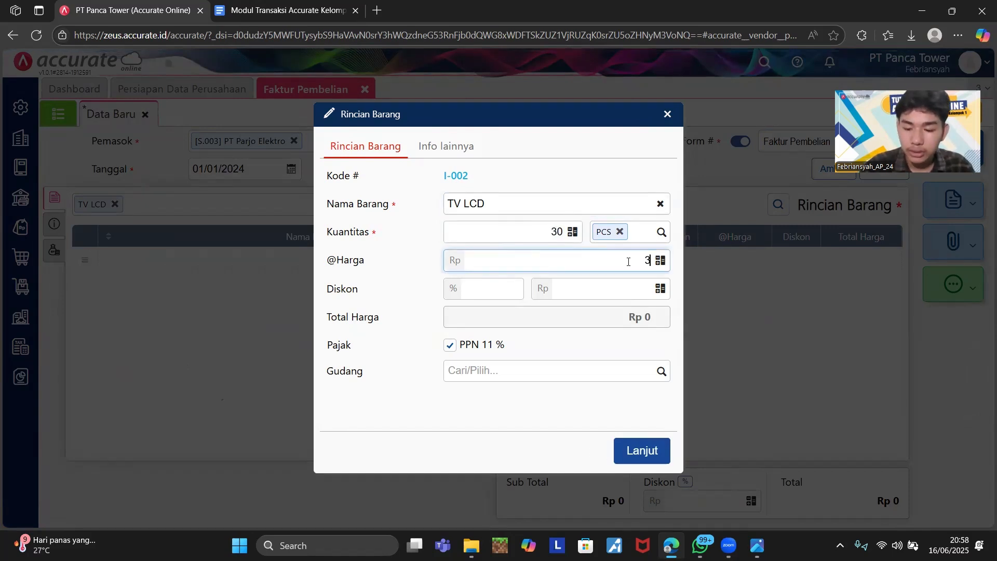
left_click(505, 289)
type("10")
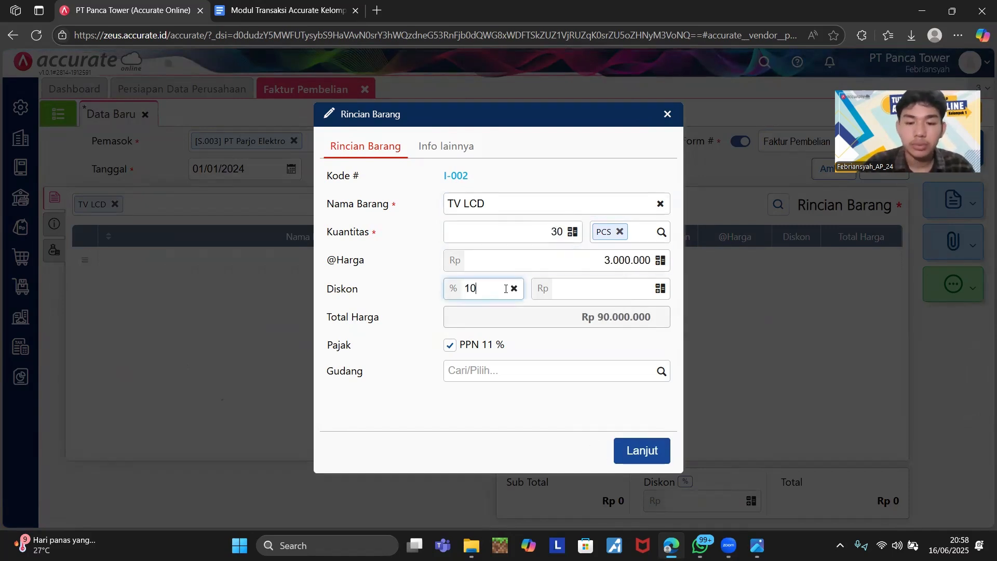
left_click(640, 448)
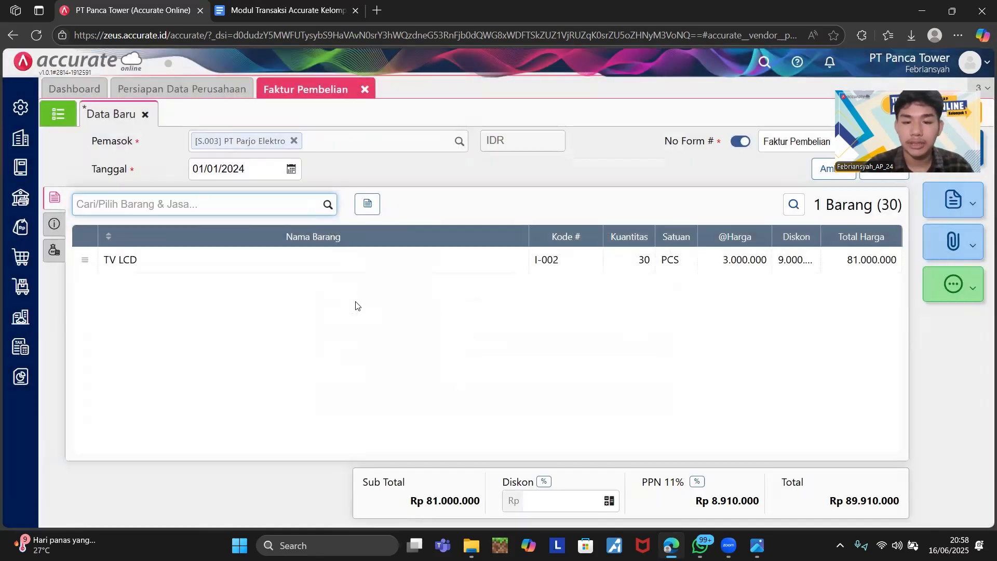
Add Lemari Es Dua Pintu to the invoice's items with a quantity of 20, a unit price of Rp 2.500.000 and a 10% discount
left_click(326, 205)
type("lemar")
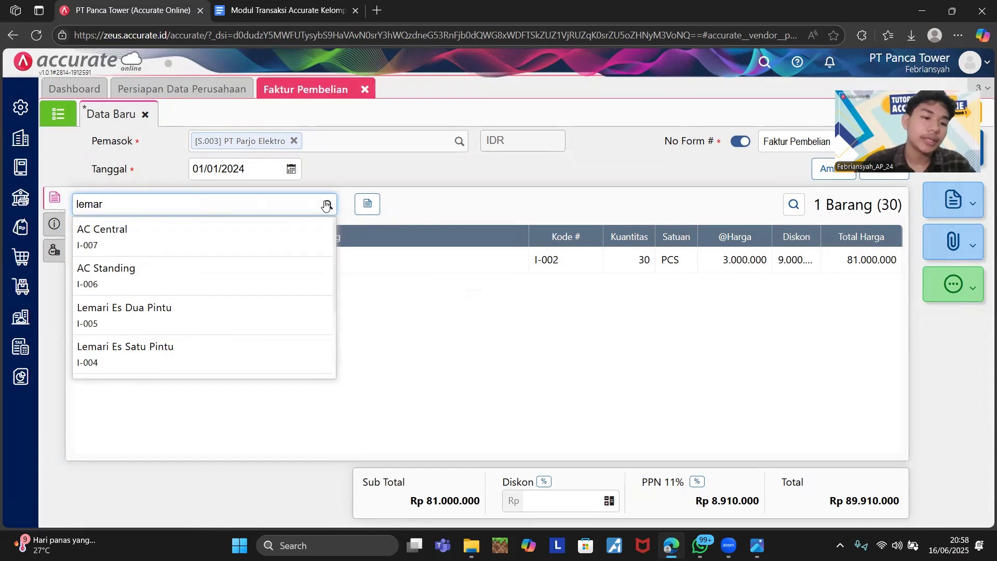
left_click(272, 244)
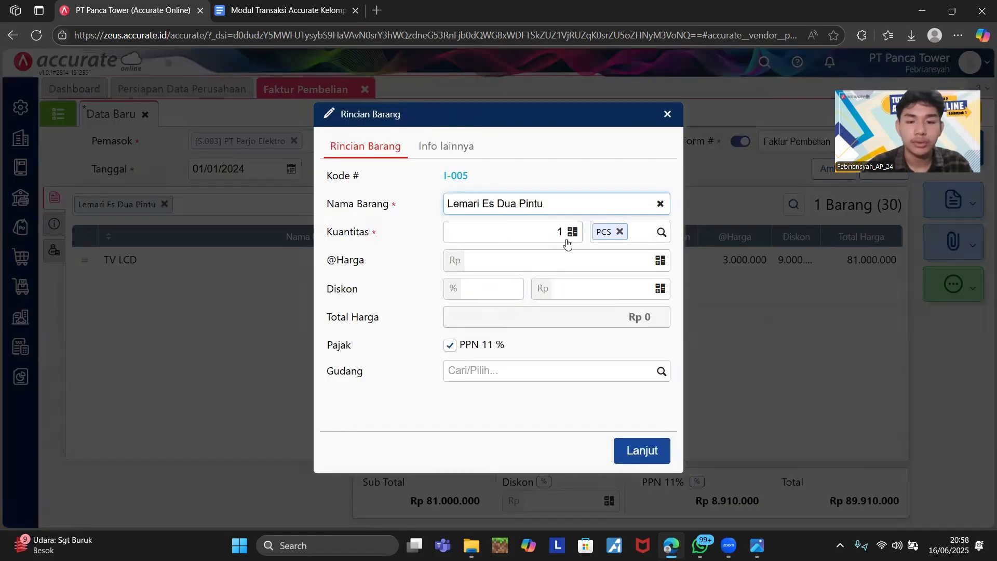
left_click(568, 239)
left_click(558, 229)
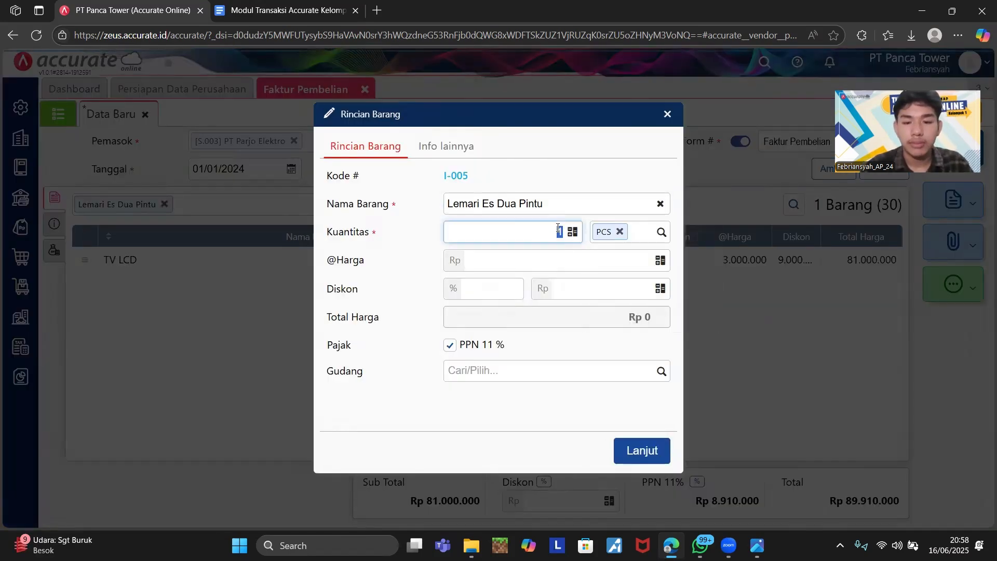
type("20")
left_click(630, 261)
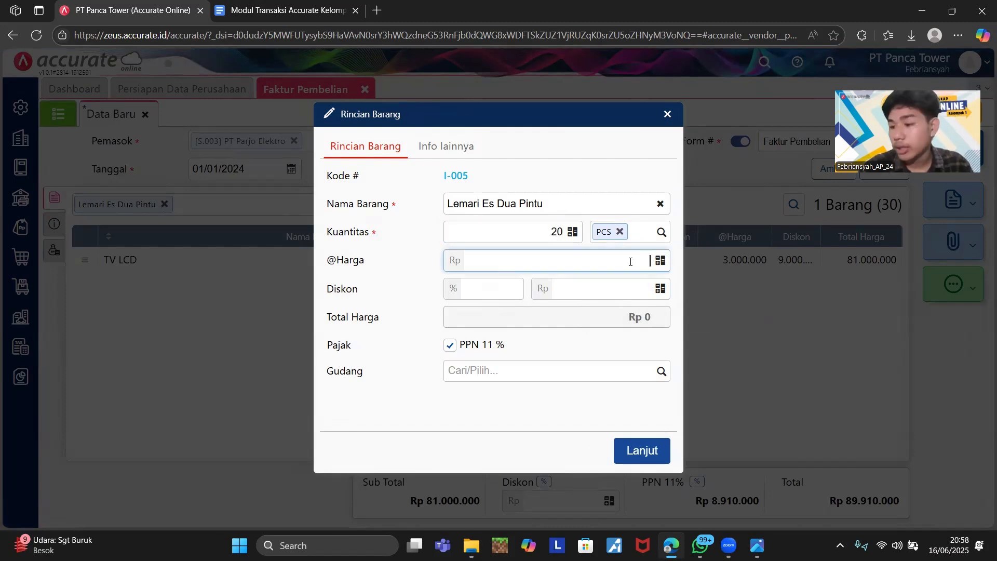
type("2500000")
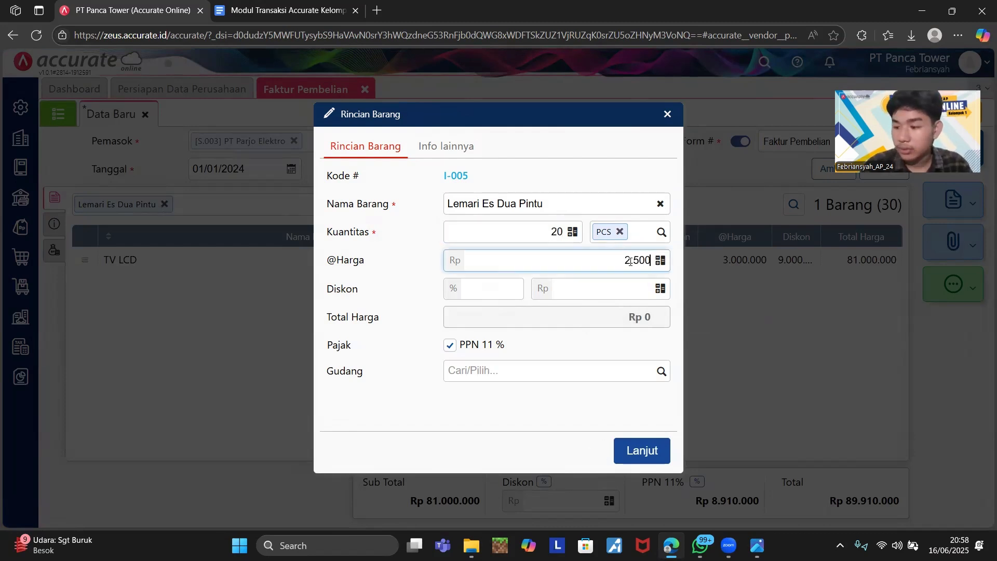
left_click(504, 298)
type("10")
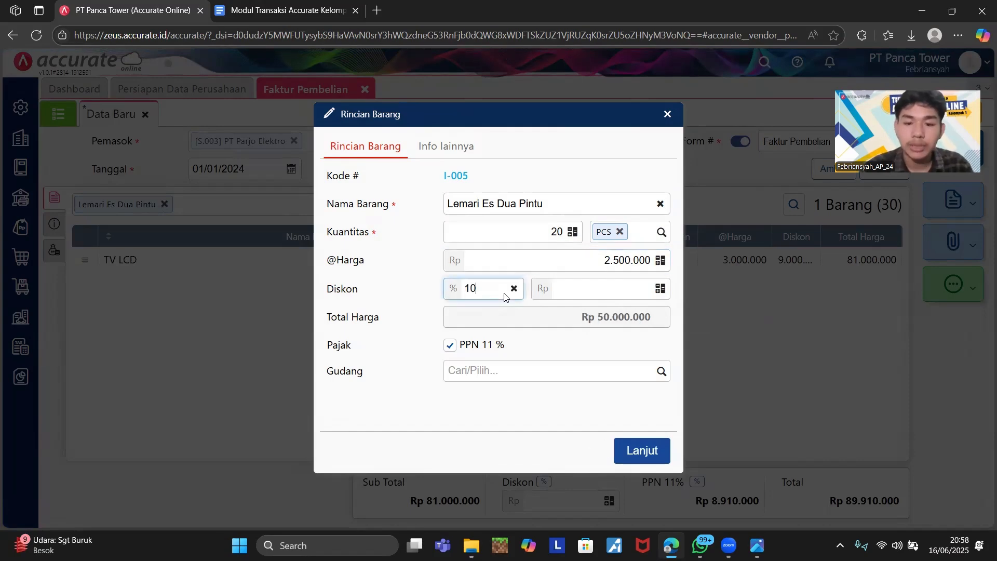
left_click(633, 447)
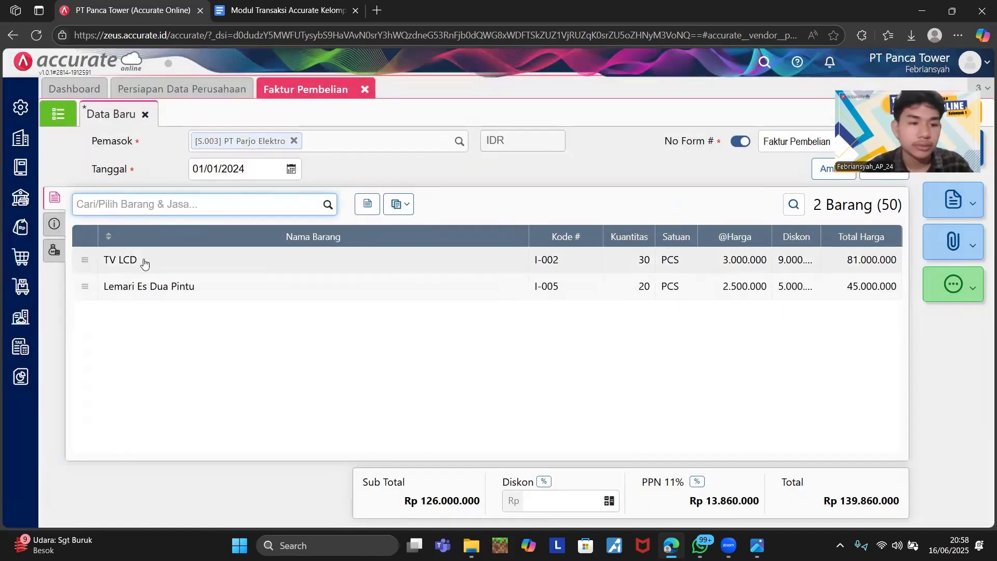
Add AC Central to the invoice's items with a quantity of 10 and a unit price of Rp 6.500.000
left_click(327, 209)
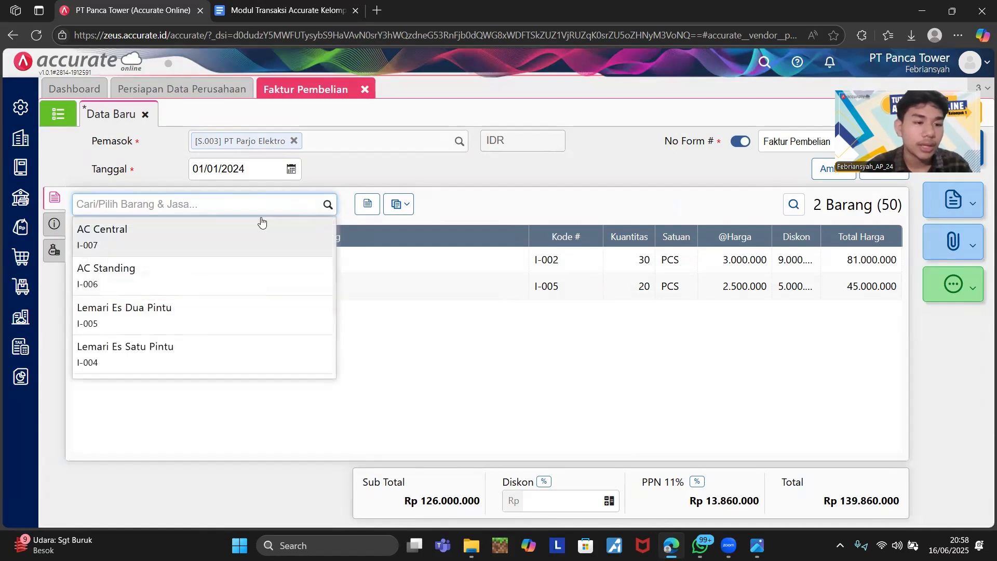
left_click(195, 209)
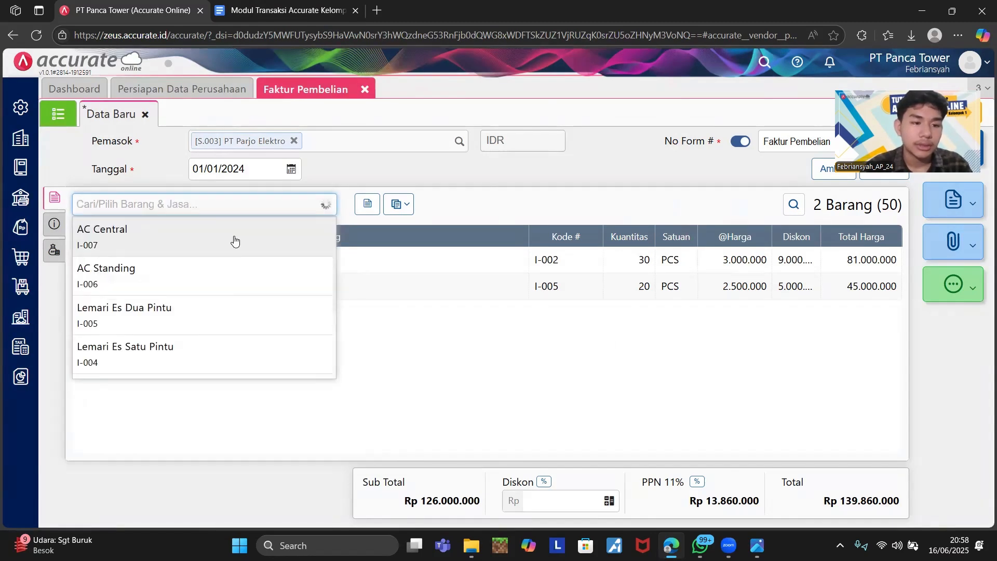
left_click(232, 237)
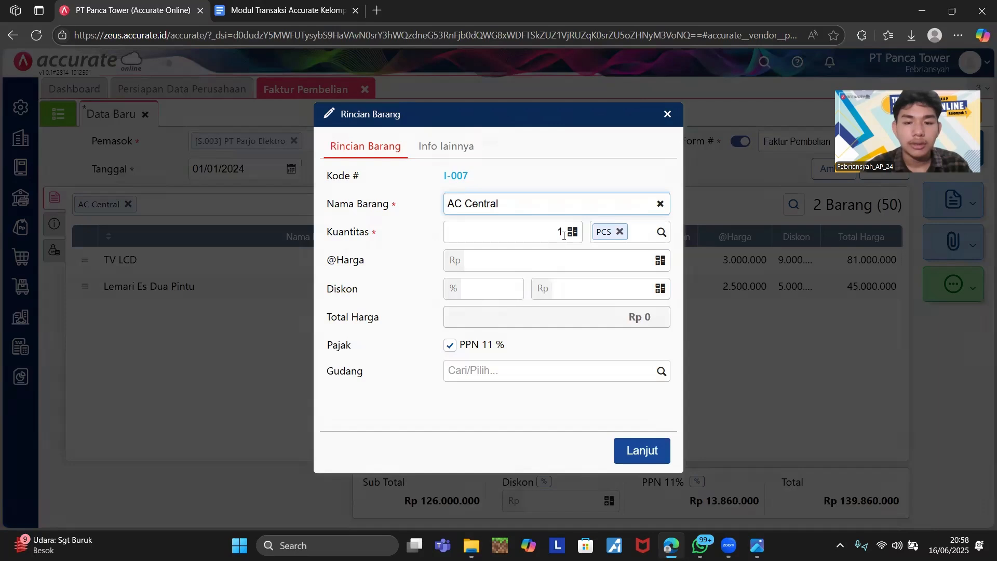
left_click(564, 235)
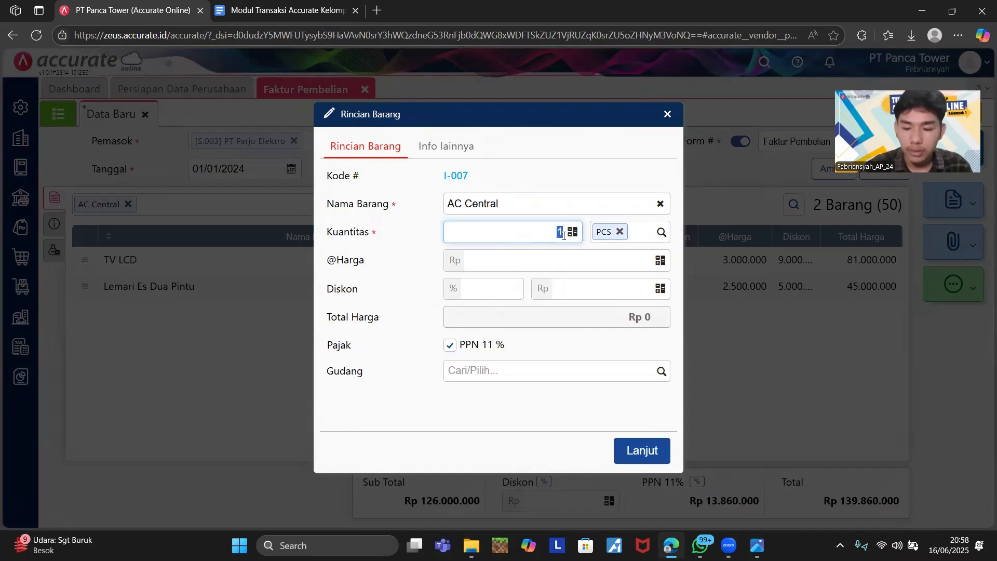
type("10")
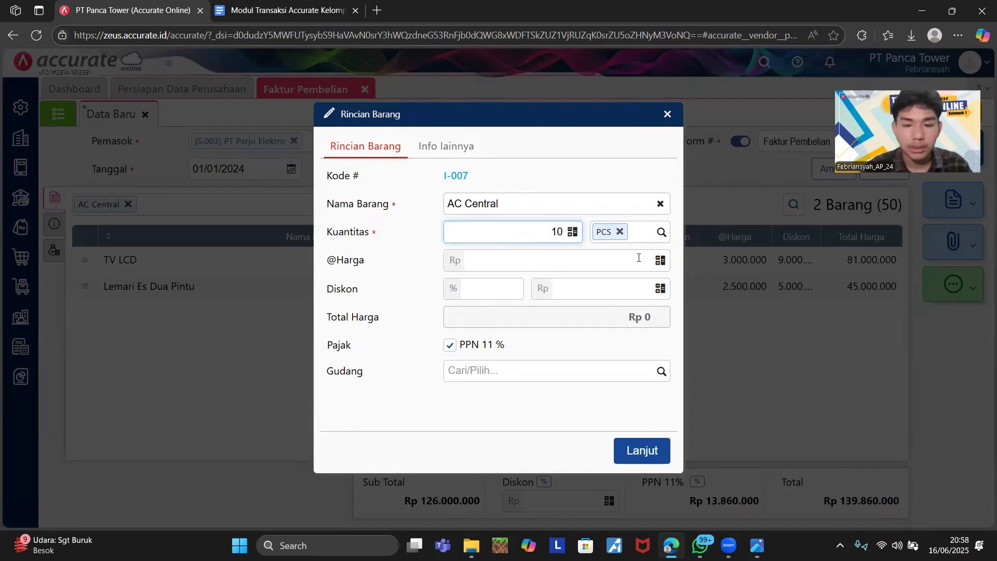
left_click(638, 260)
type("36500000")
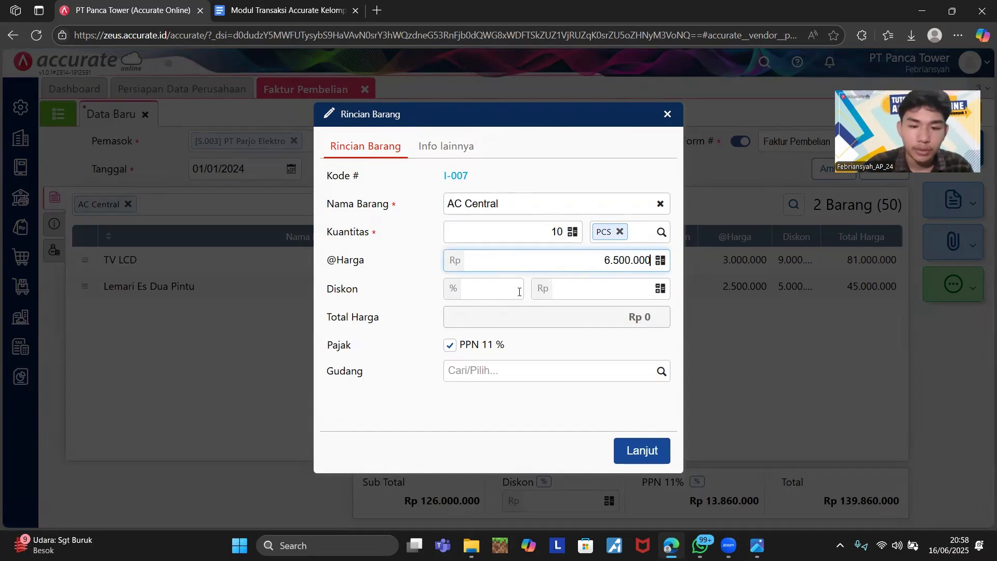
left_click(624, 452)
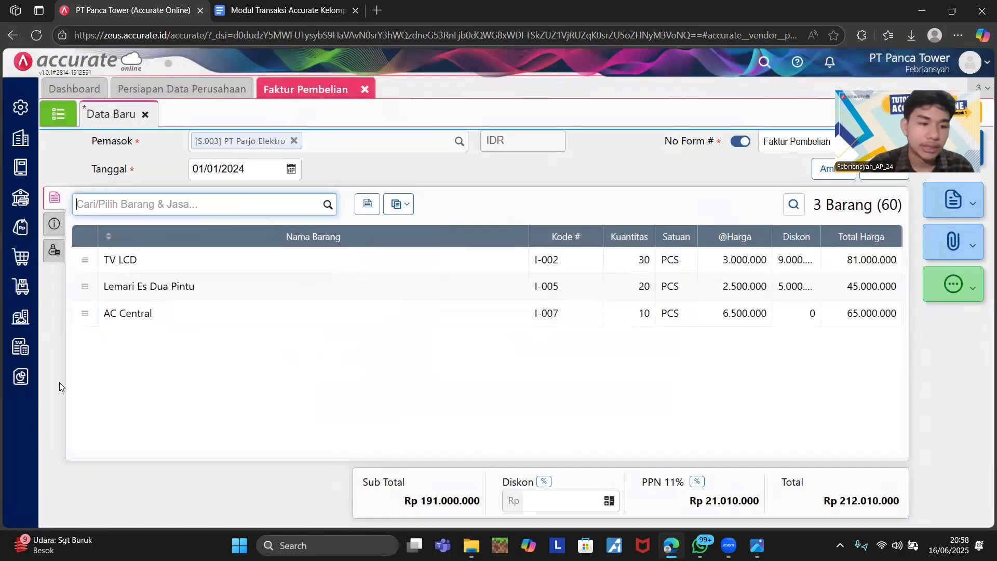
Review the invoice's additional information and item details, and process the invoice into a Pembayaran
left_click(57, 224)
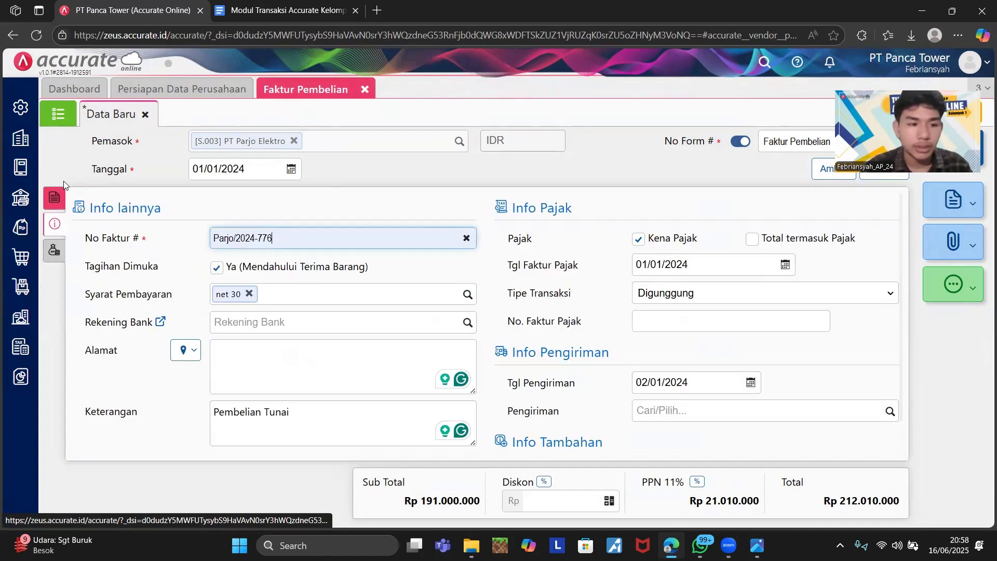
left_click(58, 198)
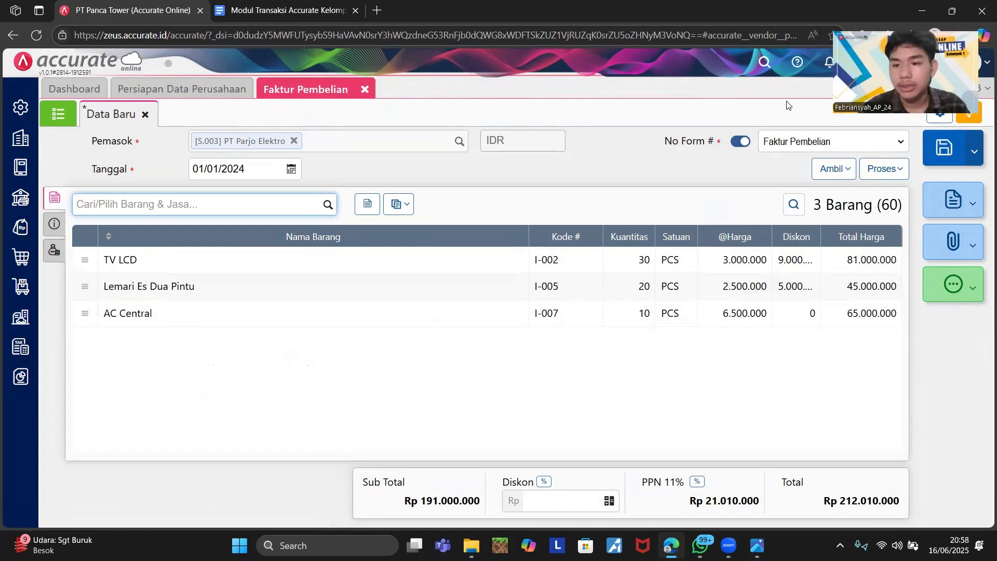
left_click(902, 171)
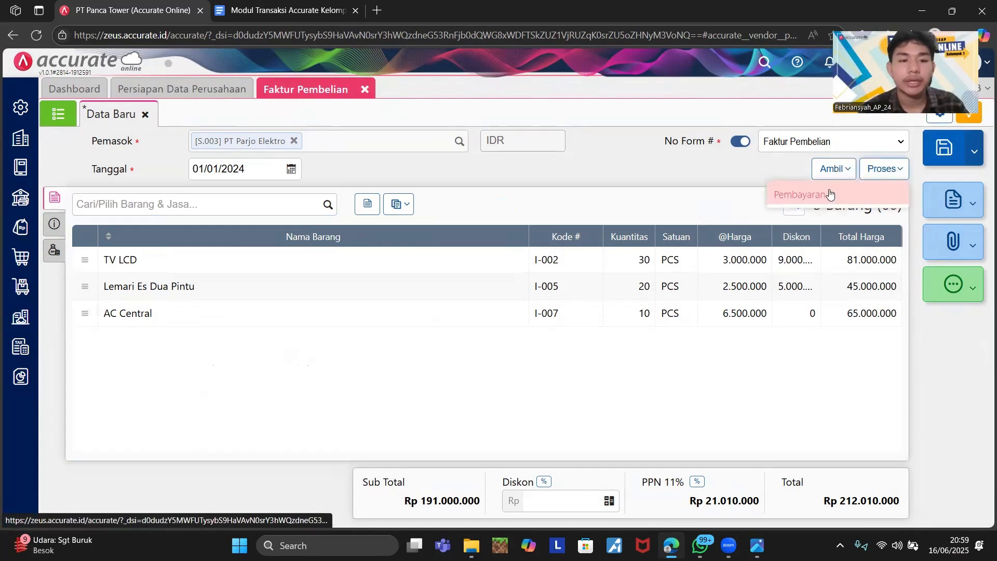
left_click(830, 194)
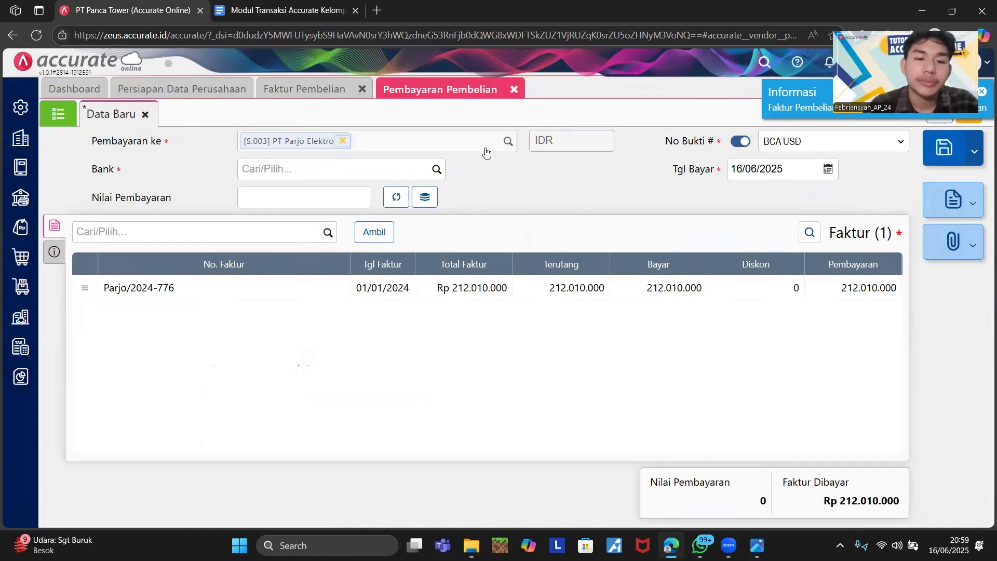
Choose BSI IDR as the purchase payment's Bank, checking the paying account in the transaction module document
left_click(435, 170)
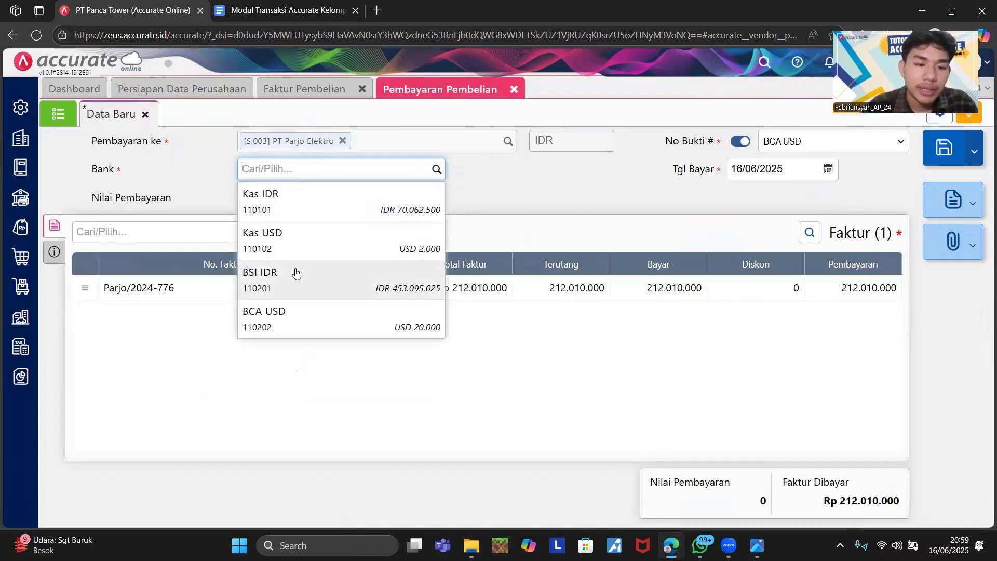
key("ctrl+Tab")
scroll(295, 305, "down", 1)
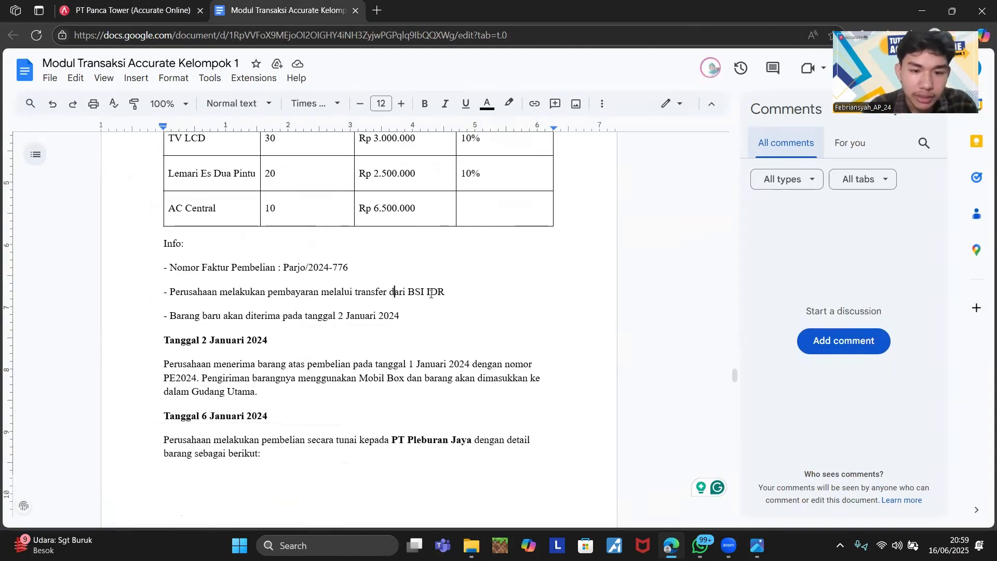
left_click(179, 5)
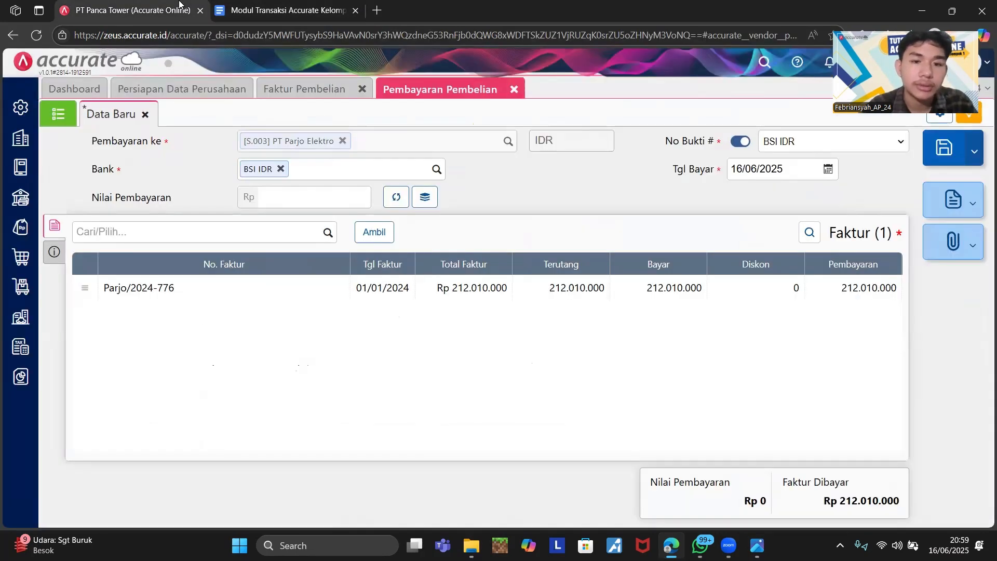
Set the payment's Tgl Bayar to 01/01/2024 and calculate its Nilai Pembayaran from the invoice
left_click(762, 171)
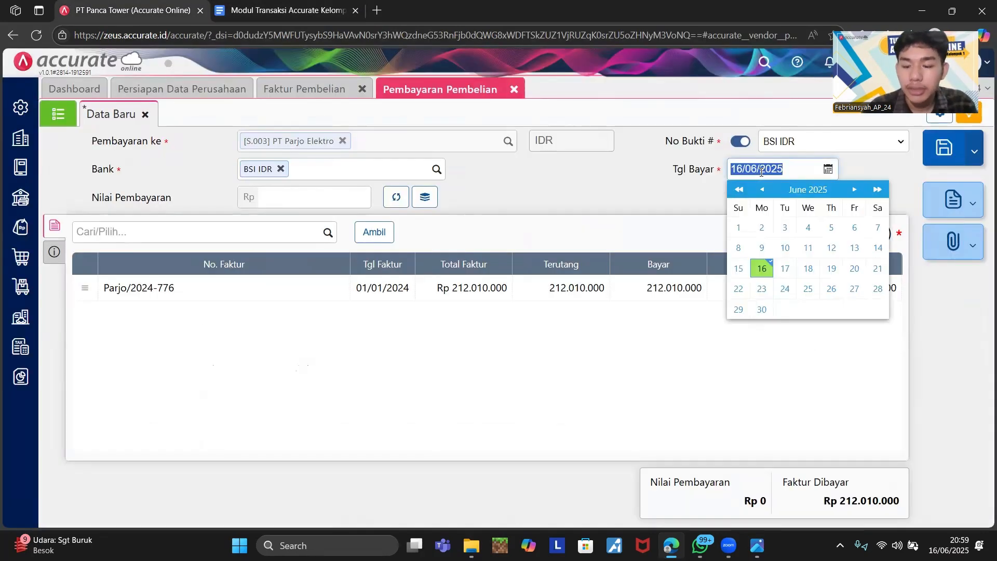
type("01/01/202")
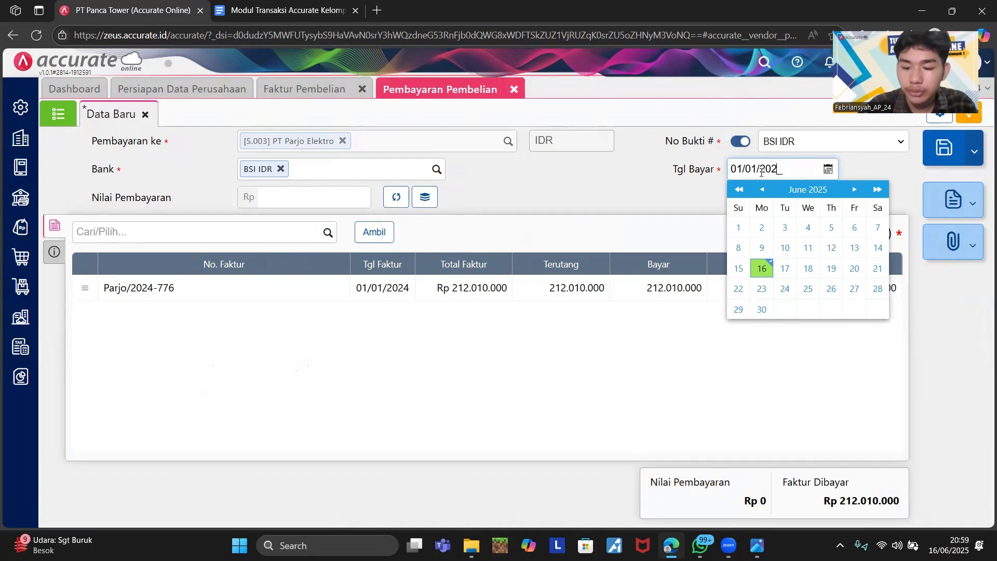
type("4")
left_click(396, 204)
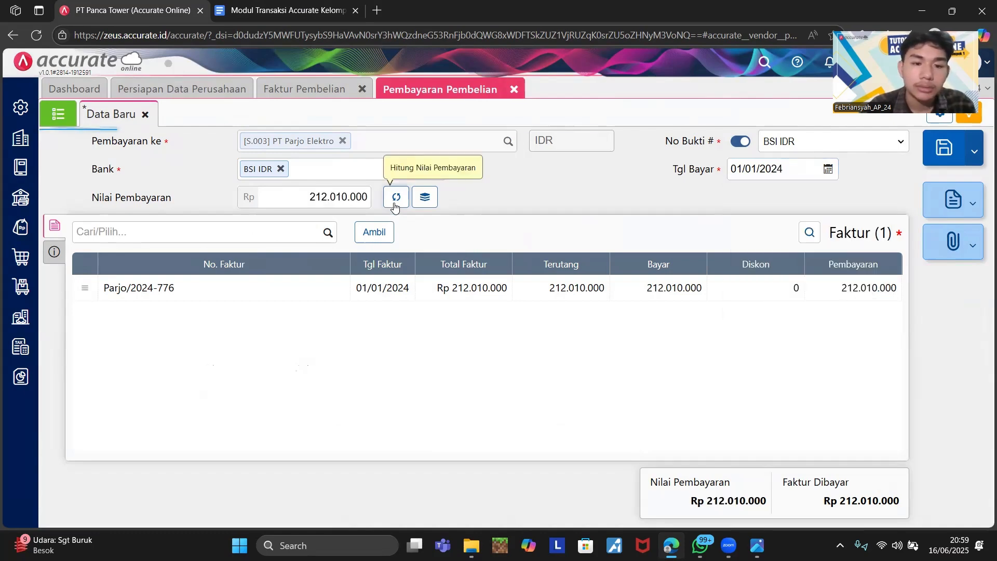
Set the purchase payment's Metode Bayar to Transfer Bank in its additional information
left_click(54, 251)
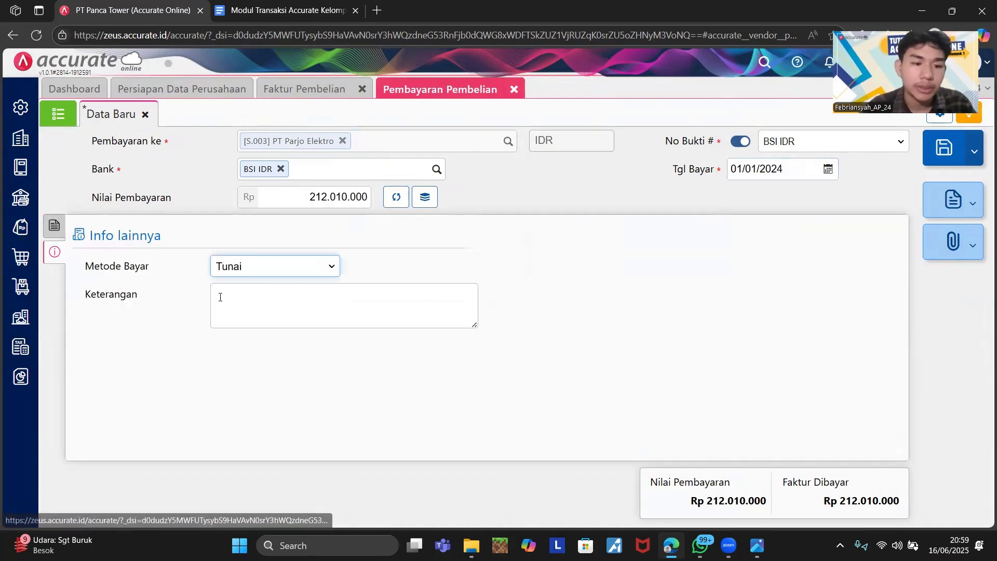
left_click(291, 267)
left_click(297, 311)
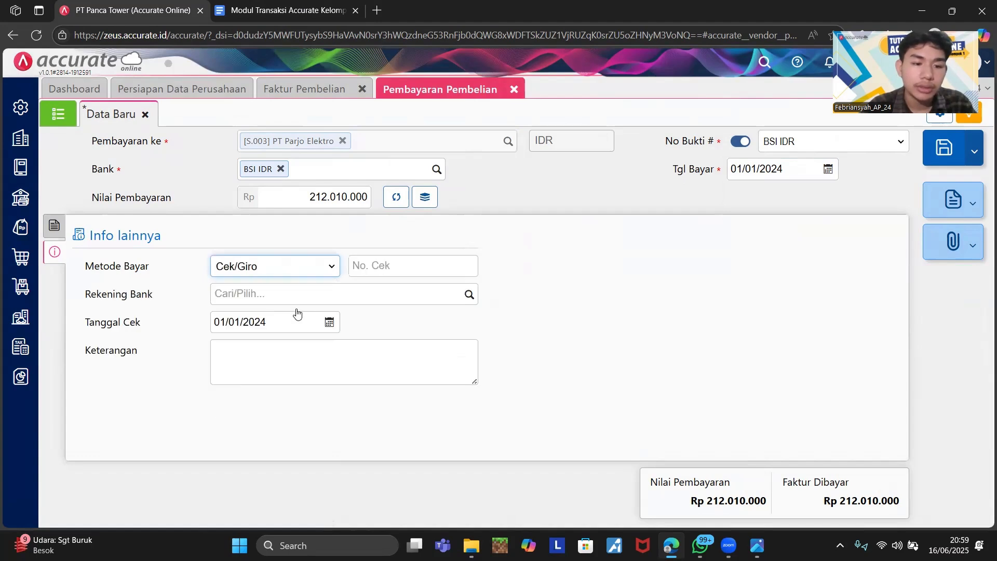
left_click(325, 273)
left_click(299, 320)
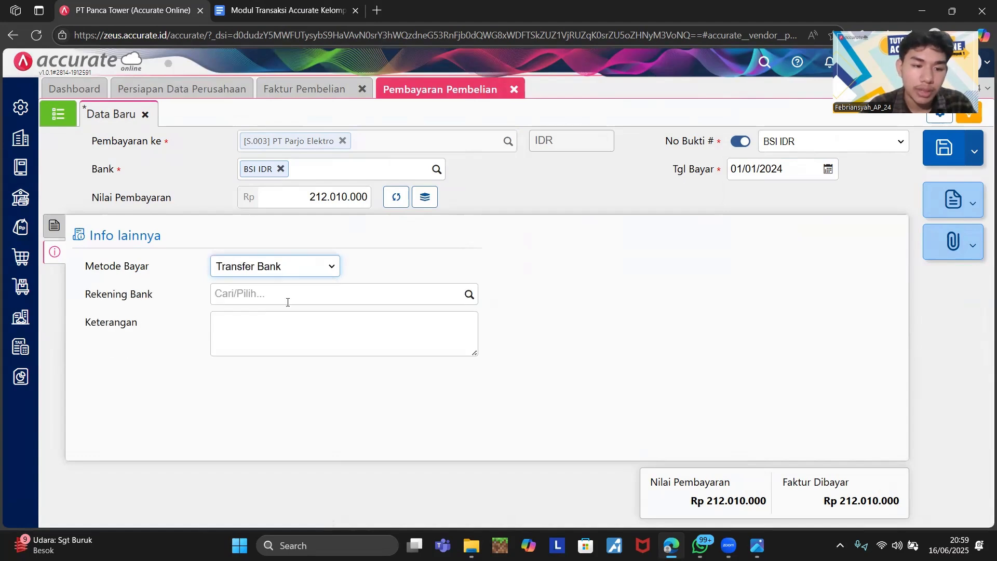
Enter "Pembayaran Pembelian Tunai" as the purchase payment's Keterangan and save the payment
left_click(268, 321)
type("Pemba")
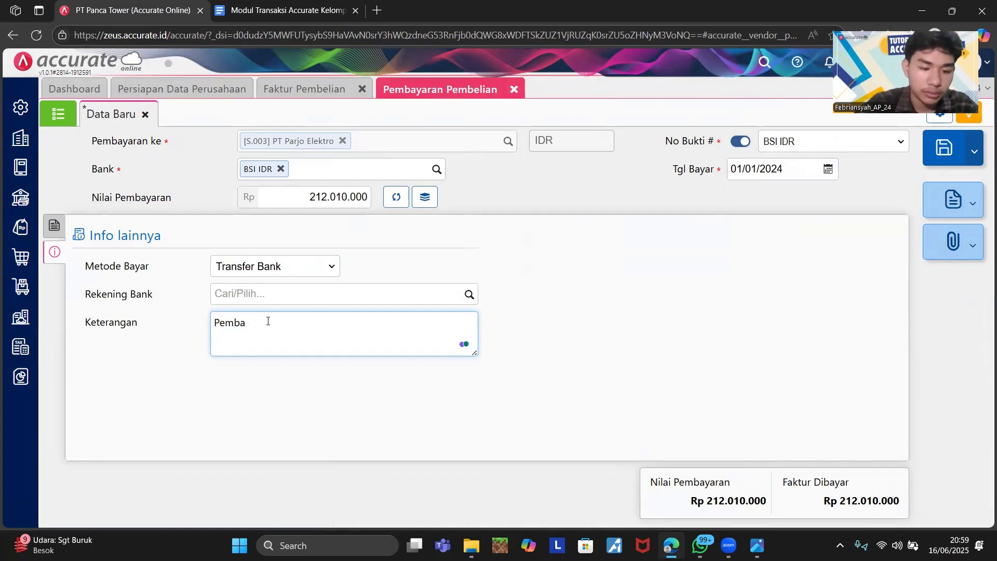
type("tayaran")
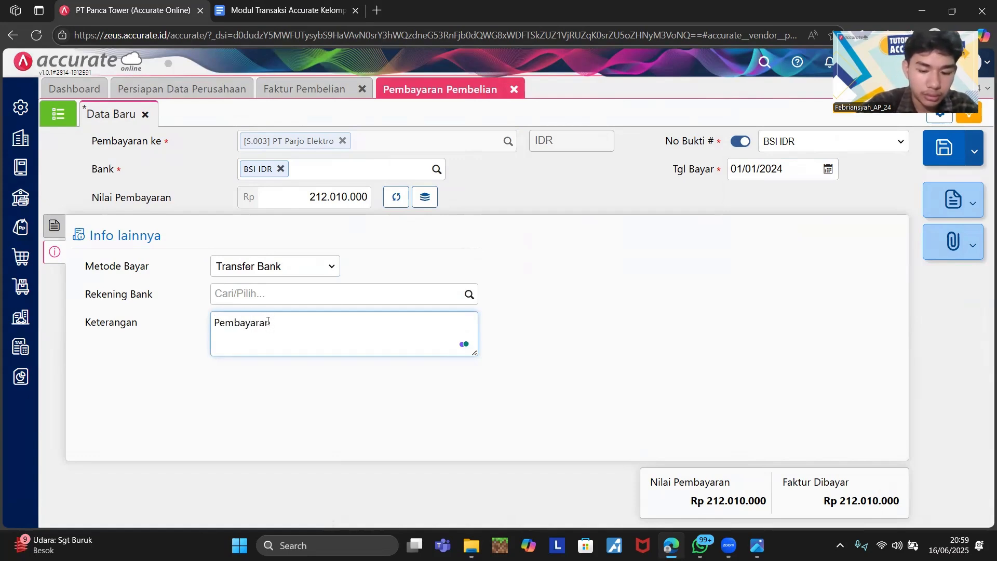
type(" Pembv")
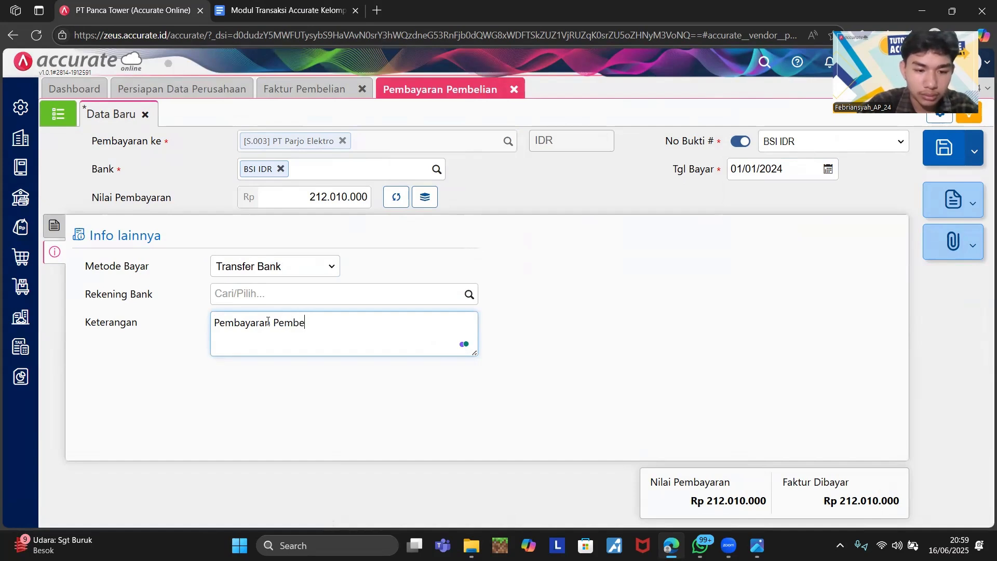
type("lian Tunai")
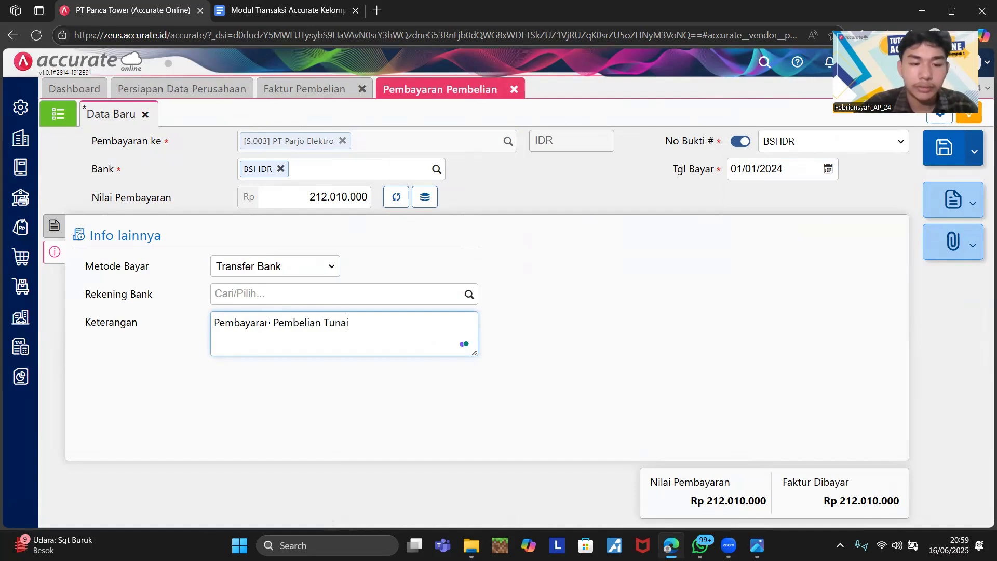
left_click(54, 224)
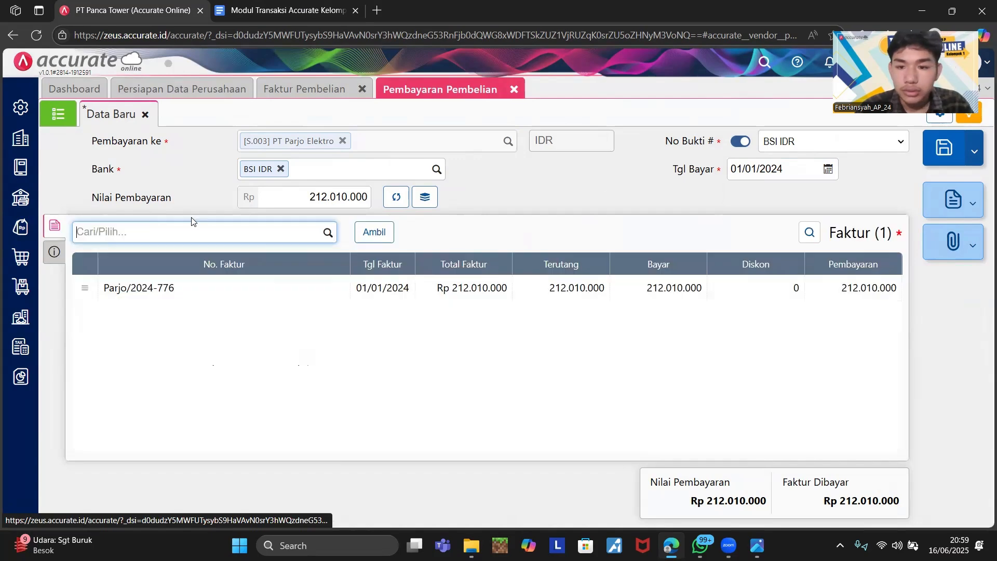
left_click(940, 151)
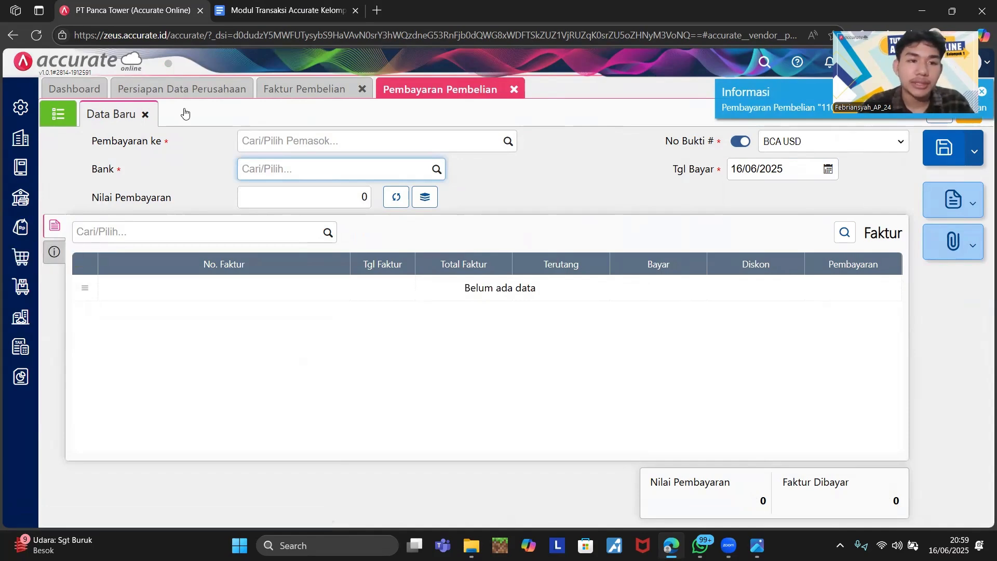
Read the 2 January 2024 transaction in the module document and start a new Penerimaan Barang from PT Parjo Elektro
left_click(288, 11)
scroll(280, 218, "down", 2)
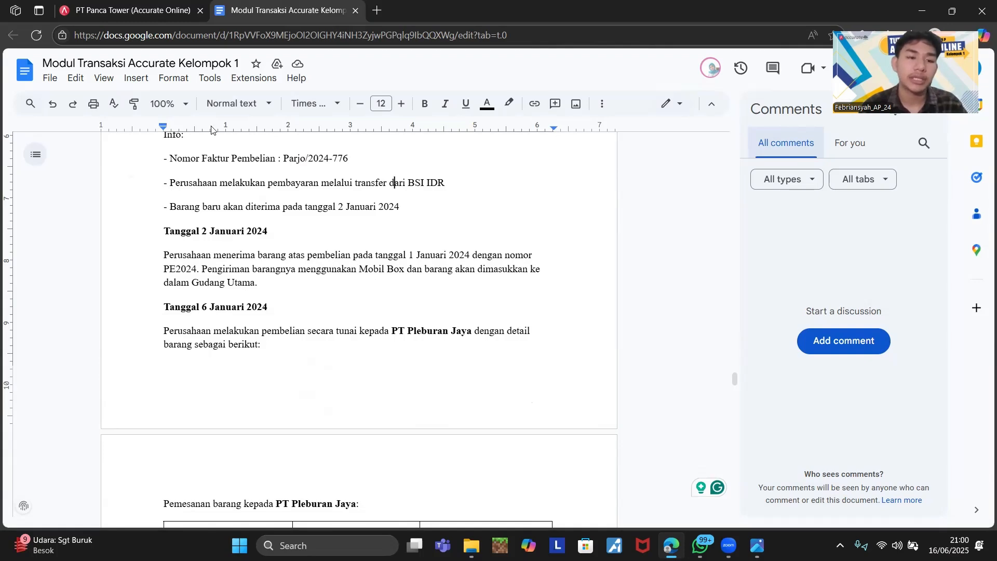
left_click(144, 7)
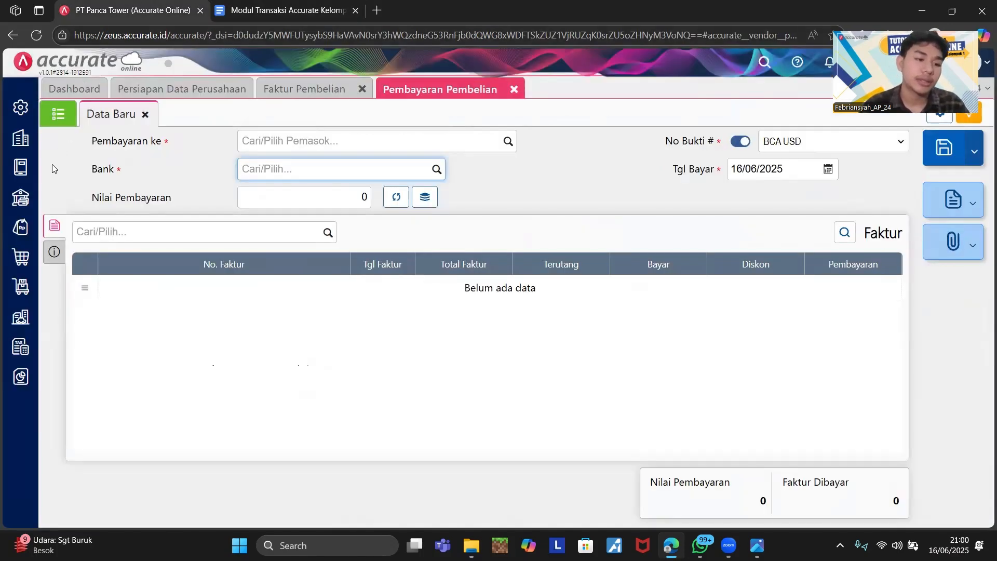
left_click(26, 260)
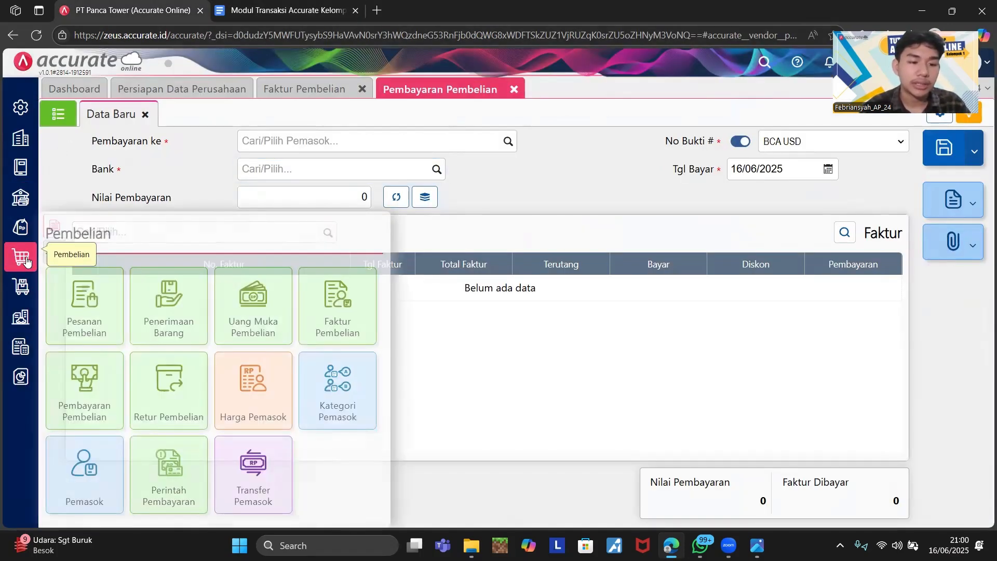
left_click(165, 311)
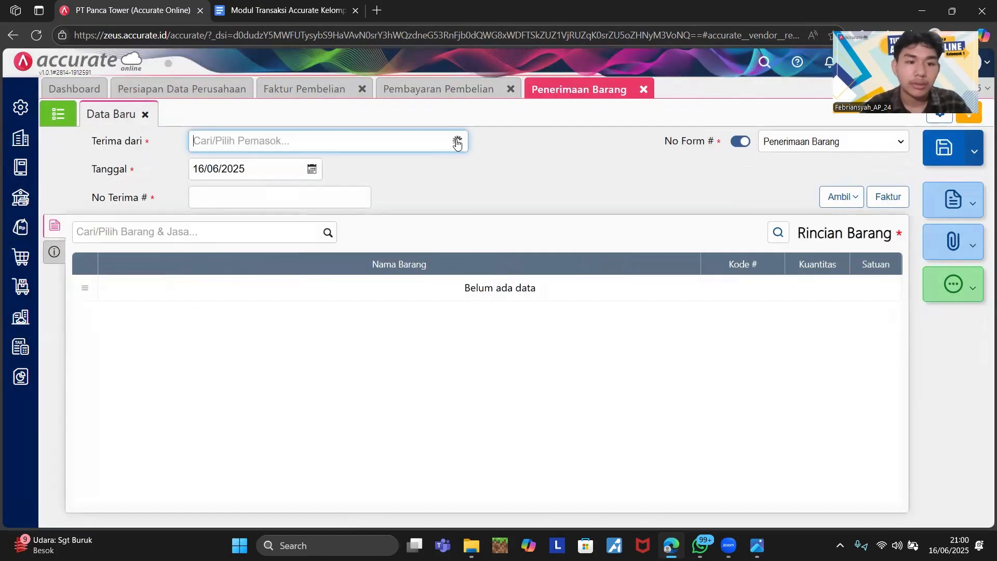
left_click(459, 141)
left_click(319, 222)
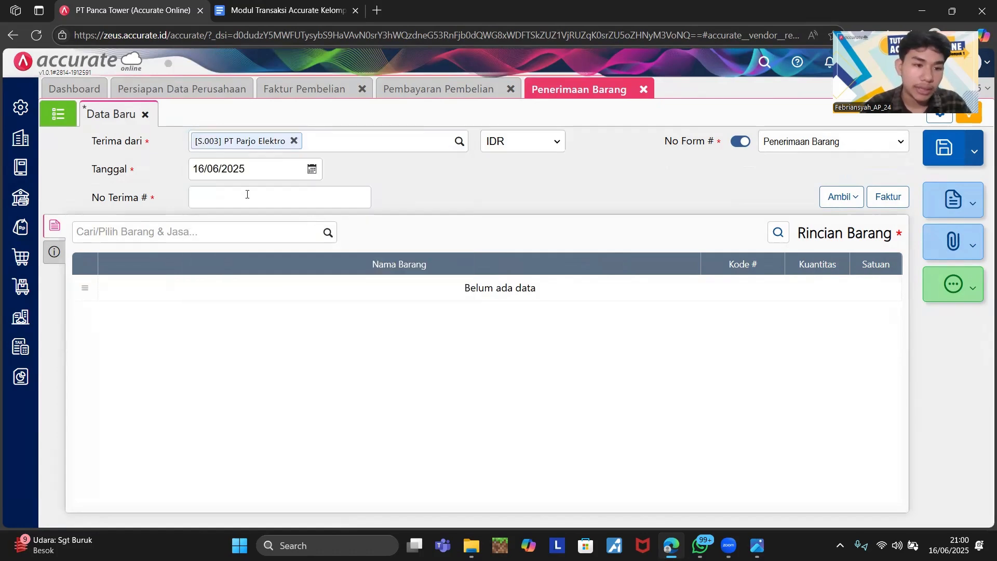
Set the goods receipt's Tanggal to 02/01/2024 and its No Terima to PE2024, checking the number in the module document
left_click(226, 172)
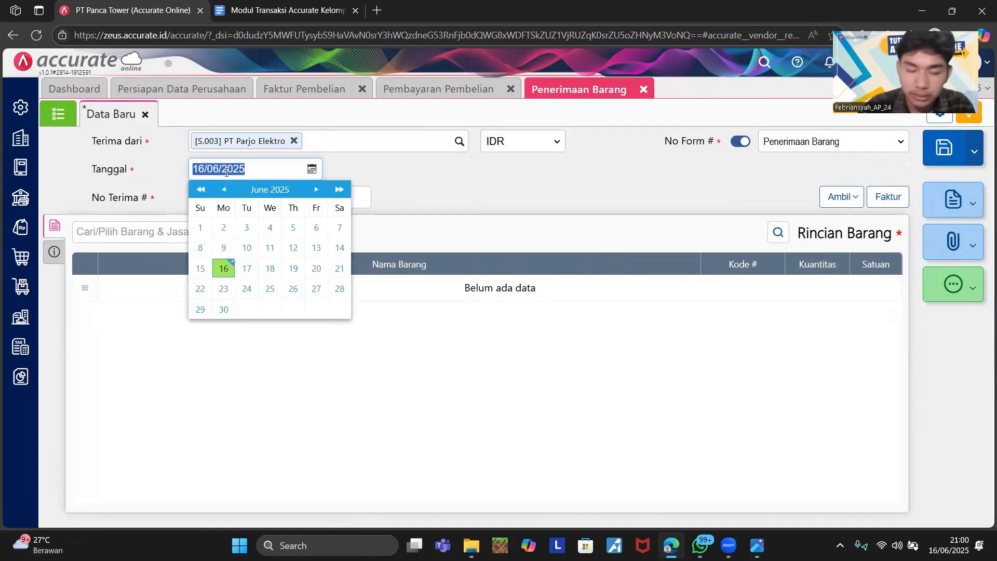
type("02/01/202")
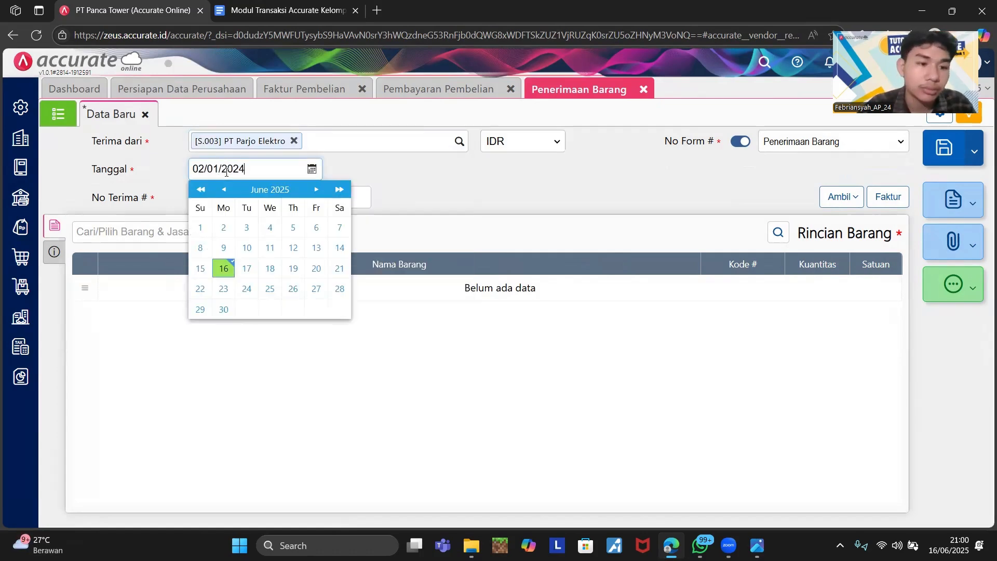
type("4")
left_click(541, 161)
left_click(238, 193)
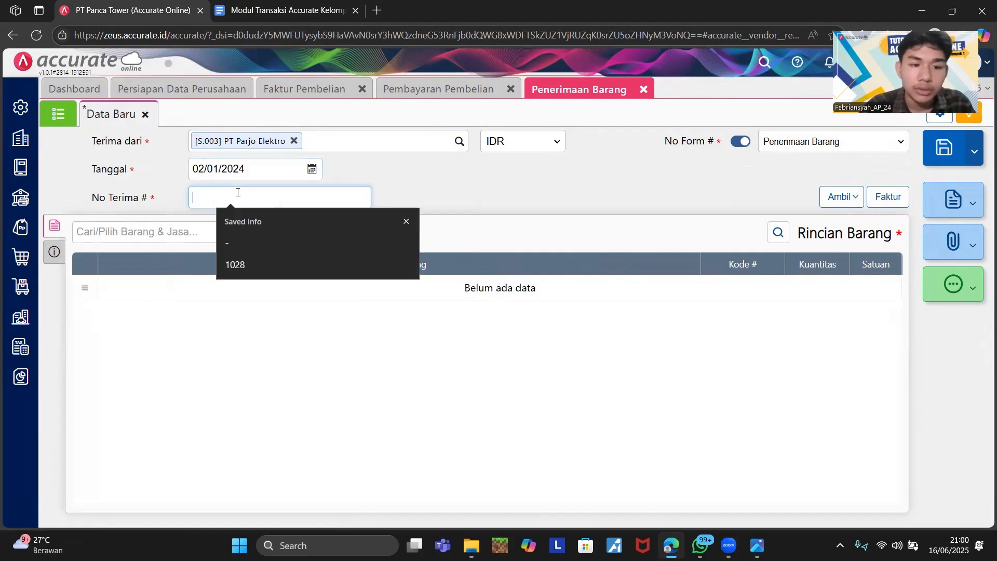
left_click(234, 10)
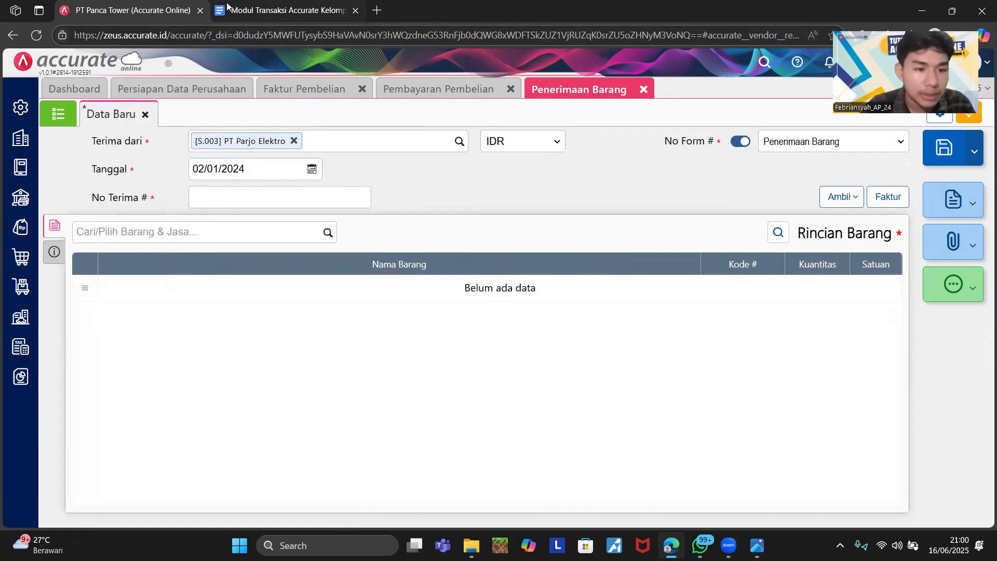
left_click(178, 7)
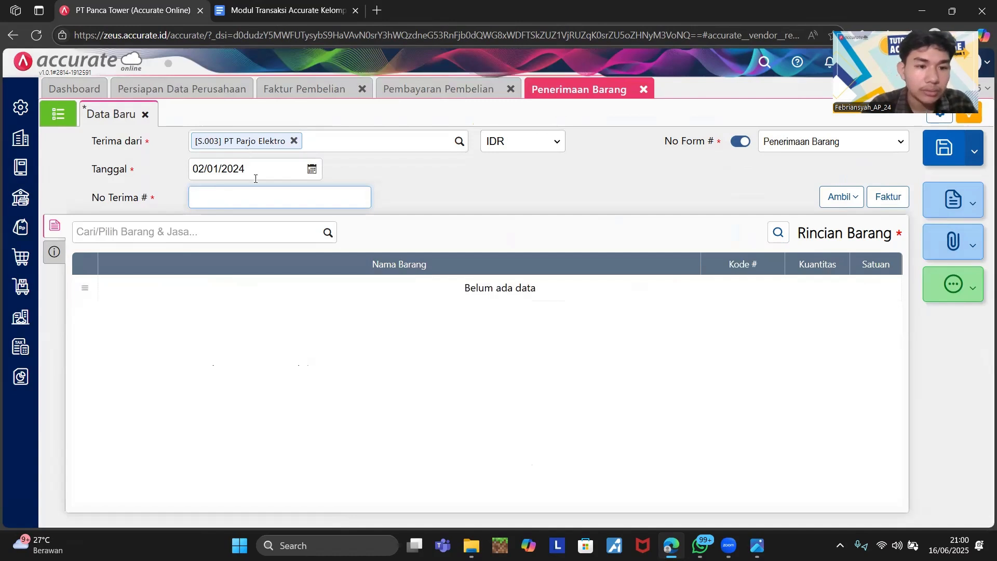
type("PE")
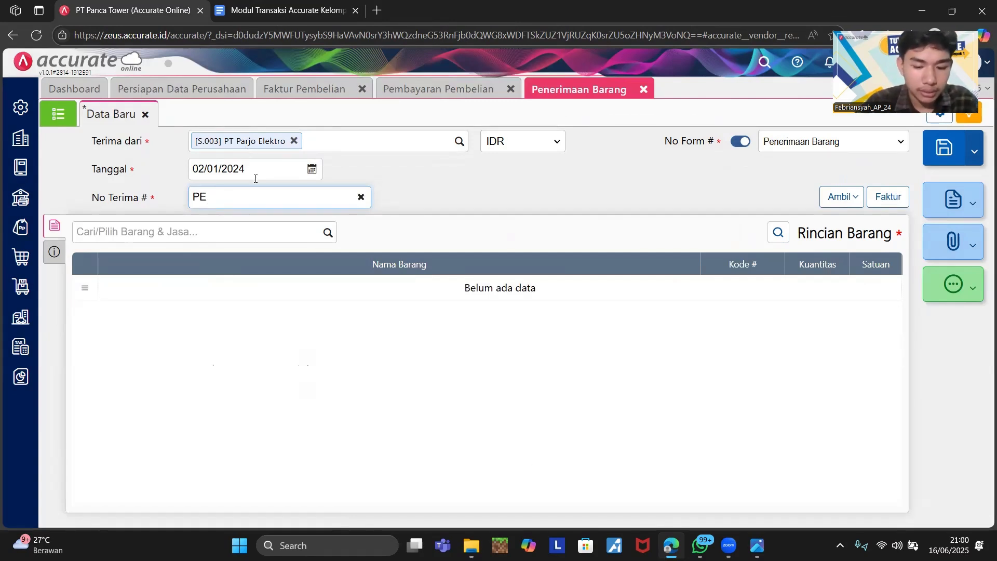
type("2025")
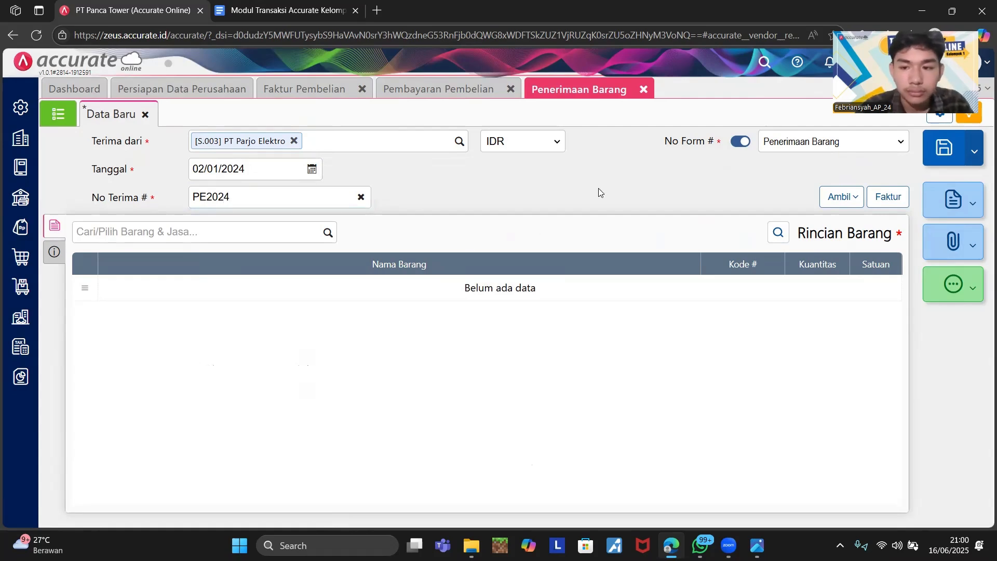
Copy all items of Tagihan Dimuka PI.2024.01.00012 into the goods receipt
left_click(858, 196)
left_click(784, 244)
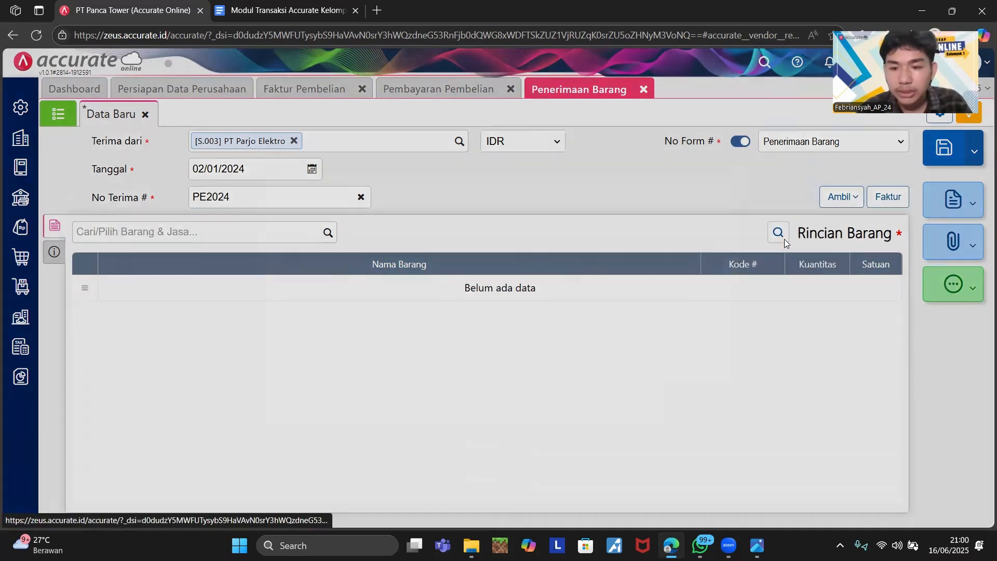
left_click(523, 197)
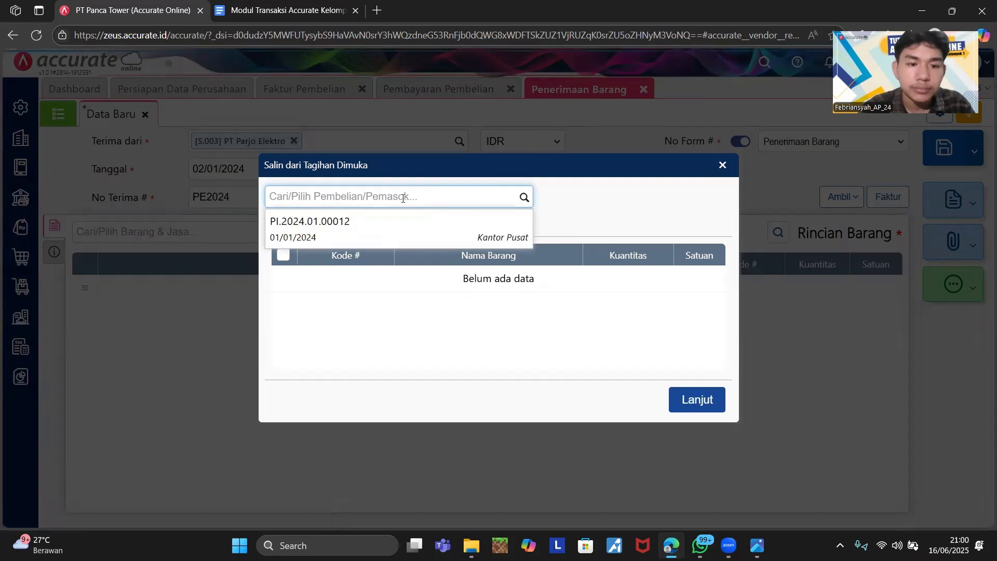
left_click(370, 230)
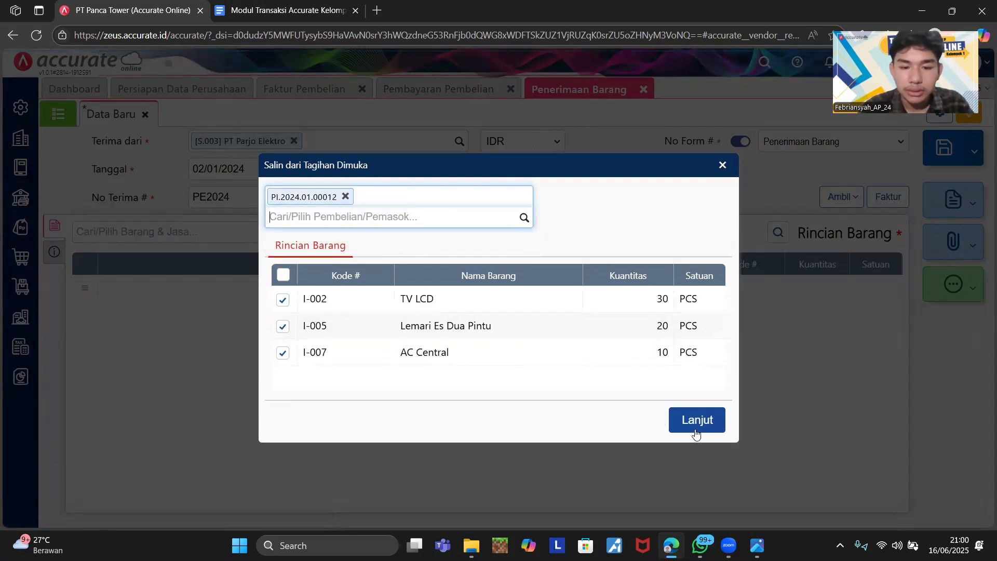
left_click(283, 274)
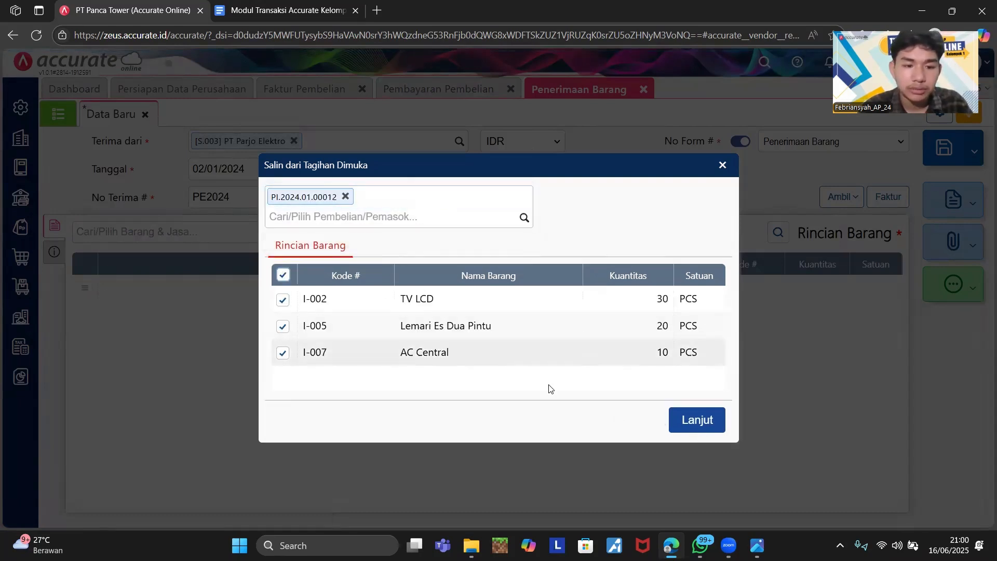
left_click(690, 420)
Set the goods receipt's Tgl Kirim to 02/01/2024 and its Pengiriman to Mobil Box
left_click(52, 253)
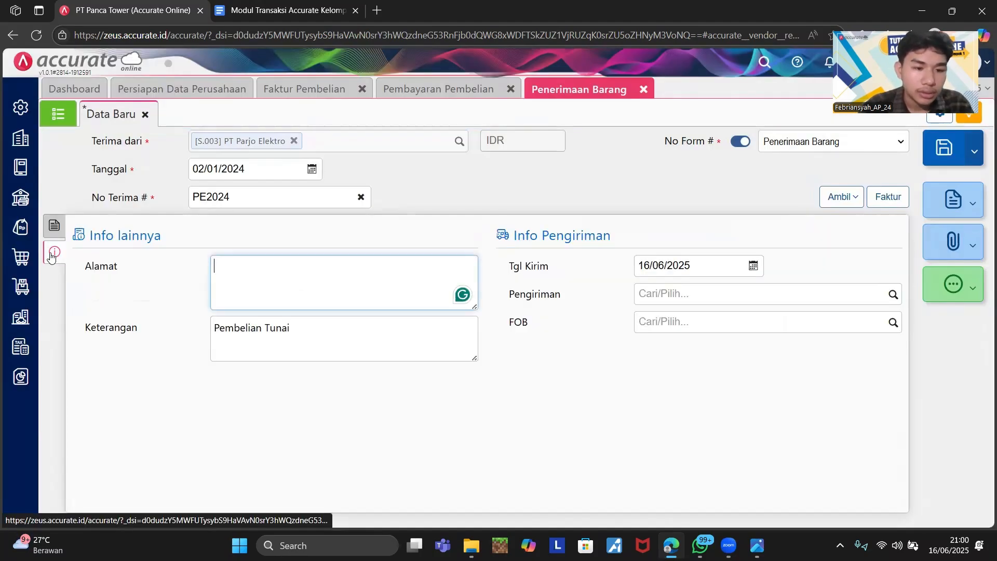
left_click(659, 267)
type("02")
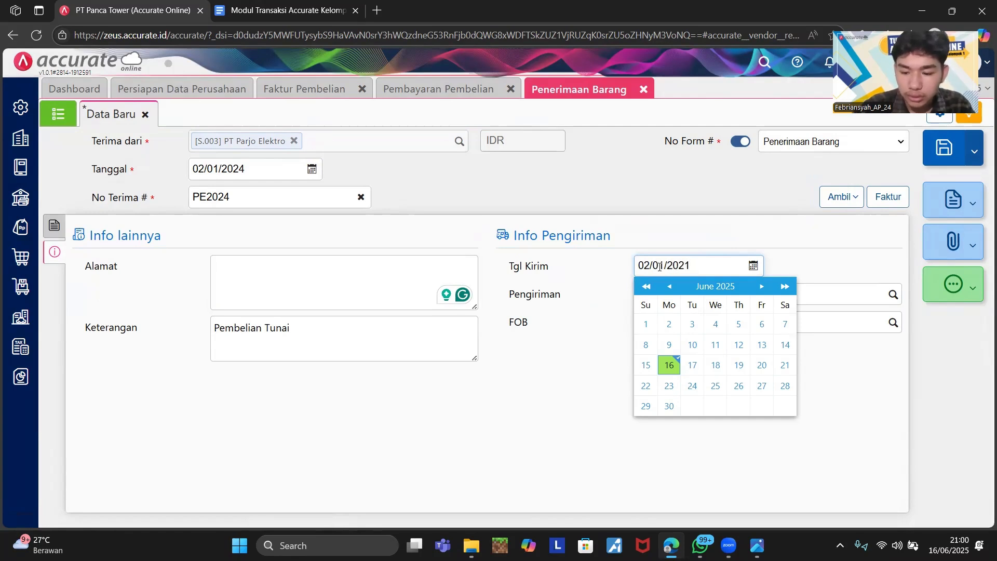
left_click(631, 443)
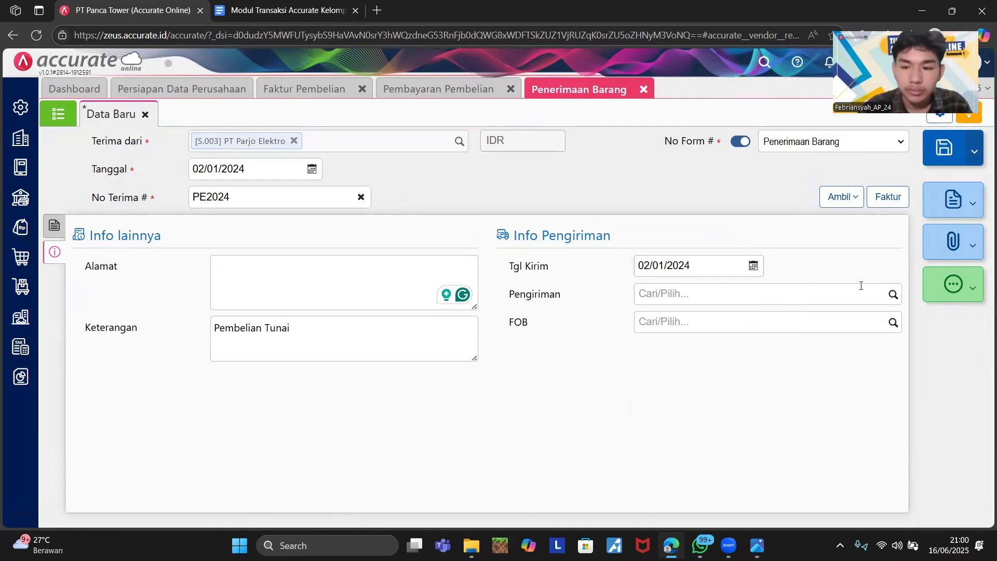
left_click(883, 292)
left_click(735, 325)
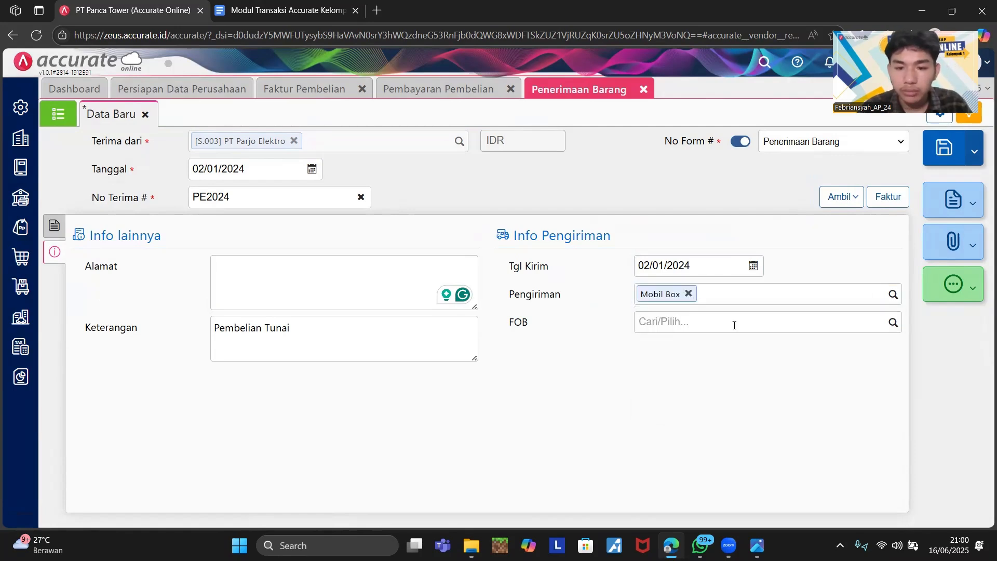
Extend the goods receipt's Keterangan to "Penerimaan Barang Pembelian Tunai"
left_click(310, 336)
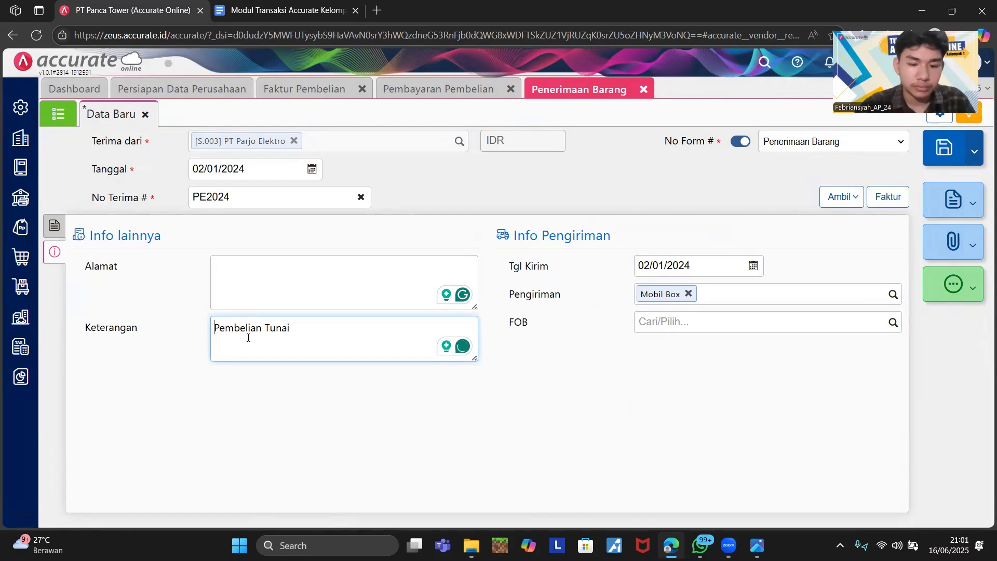
type("Pe")
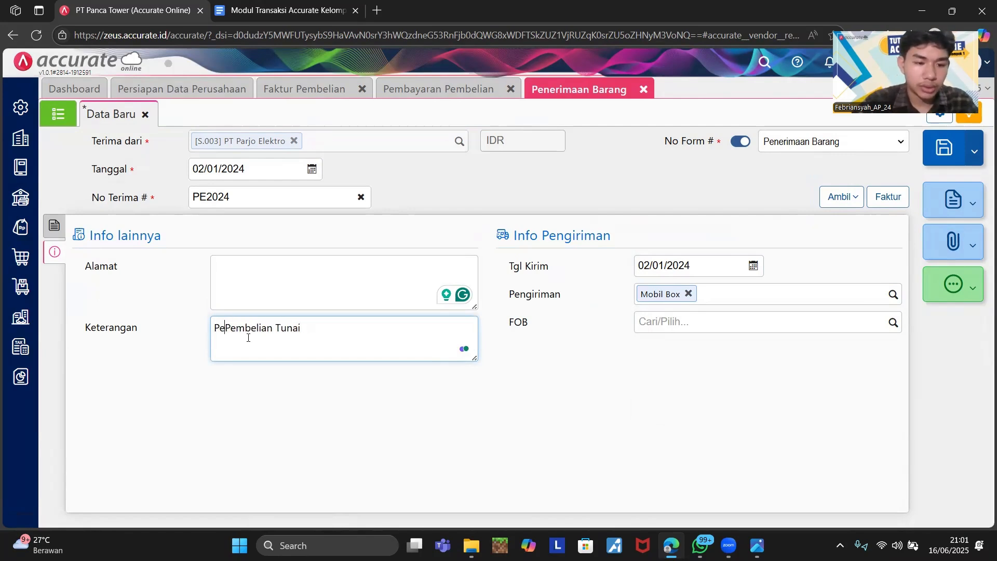
type("nerima")
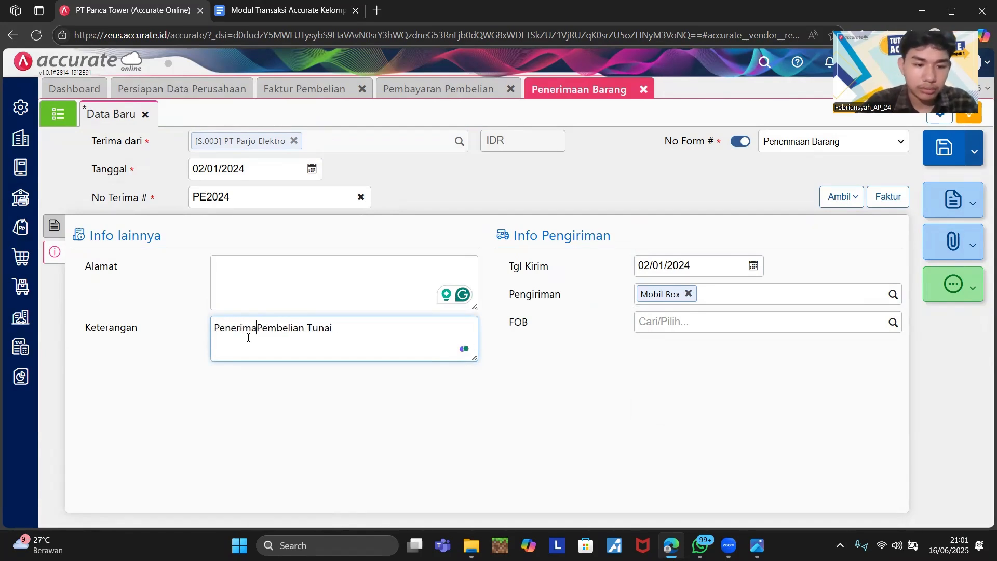
type("an ")
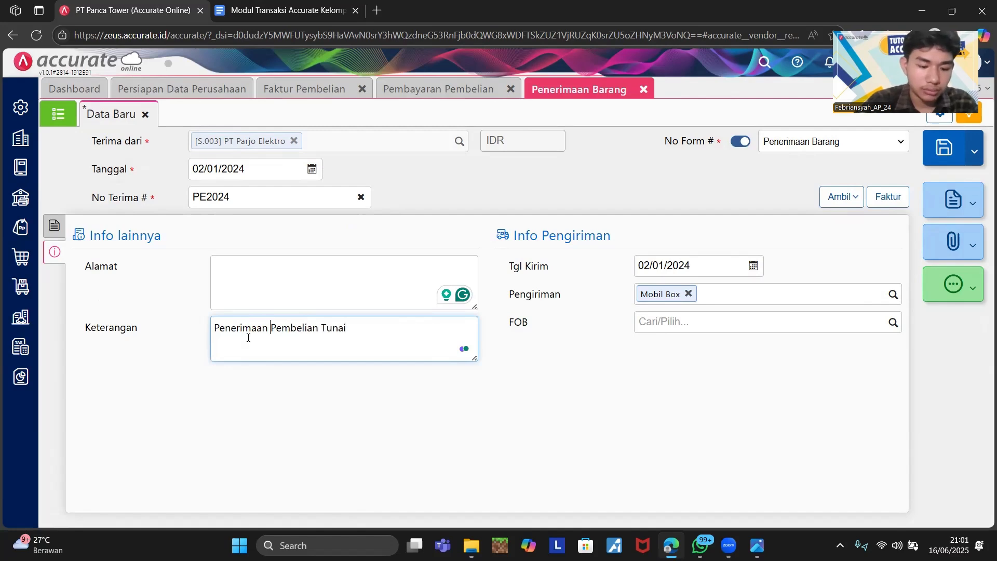
type("Barang")
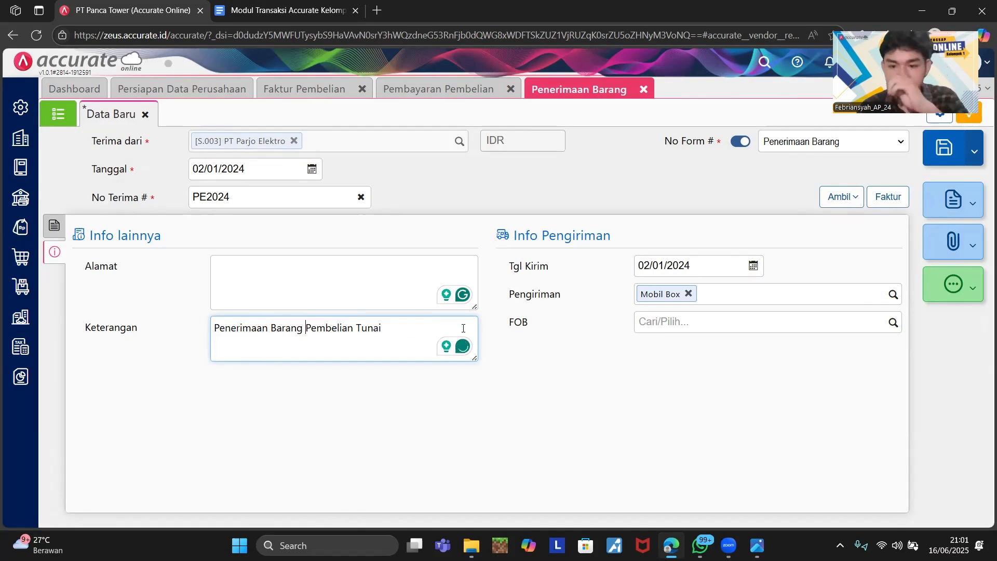
Change the warehouse of all items in the goods receipt to Utama, after checking the TV LCD item's details
left_click(54, 225)
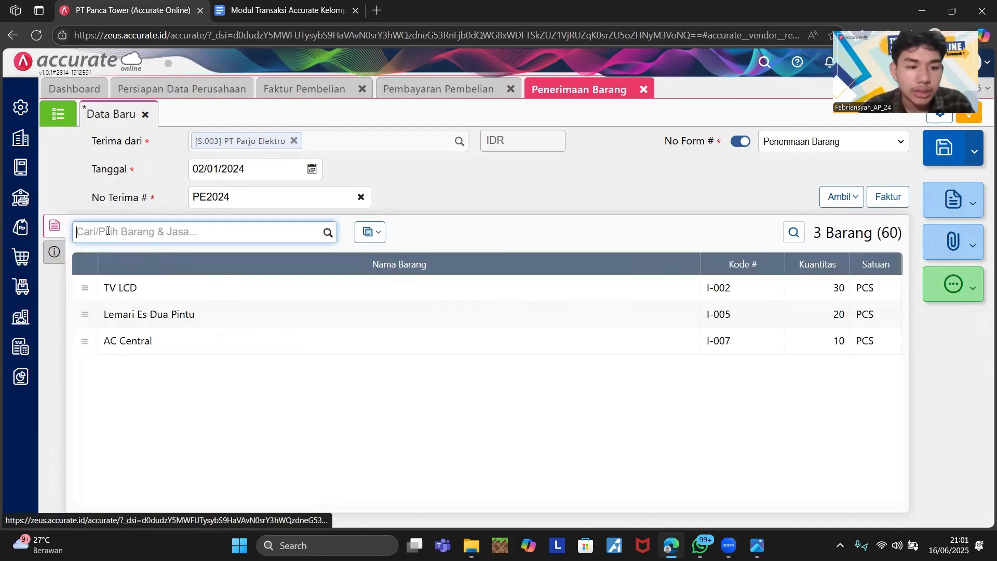
left_click(366, 291)
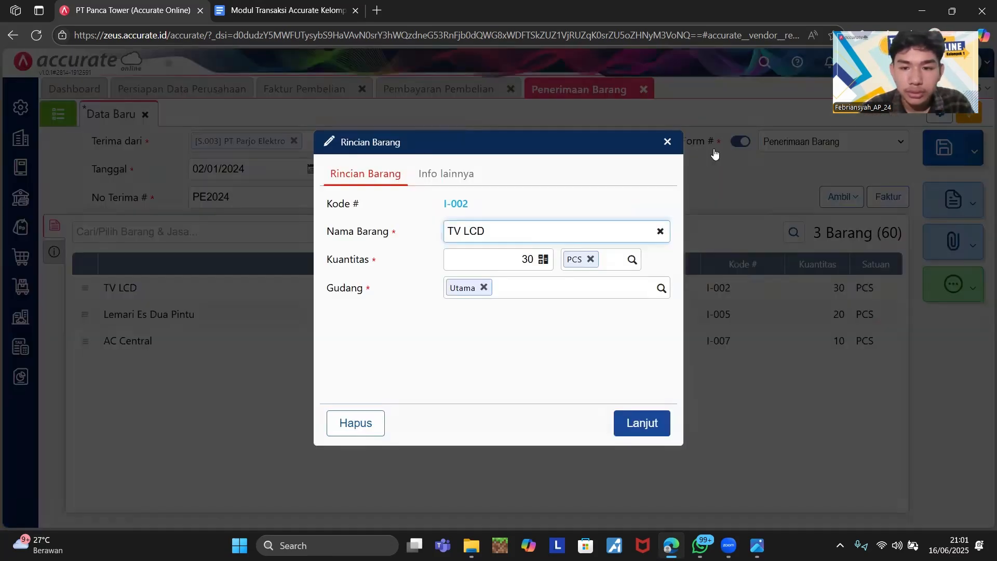
left_click(668, 141)
left_click(369, 232)
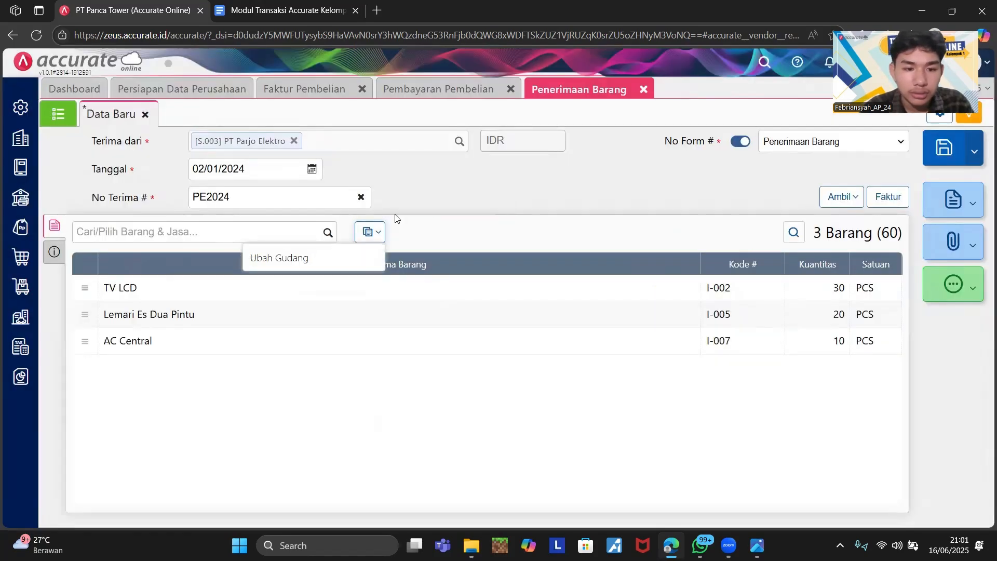
left_click(365, 255)
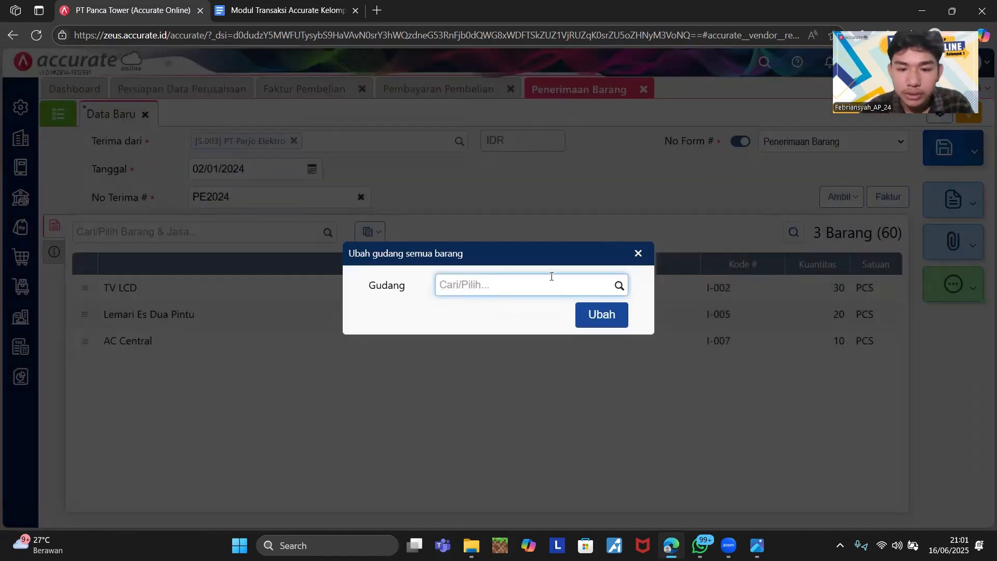
left_click(619, 286)
left_click(572, 314)
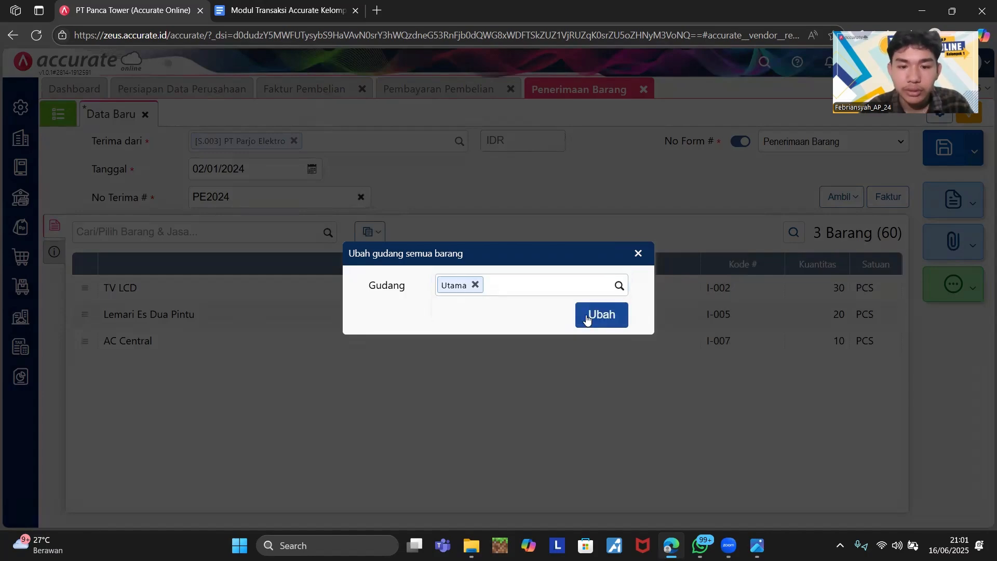
left_click(592, 319)
Check the 2 January receipt instructions in the module document and save the goods receipt
left_click(229, 5)
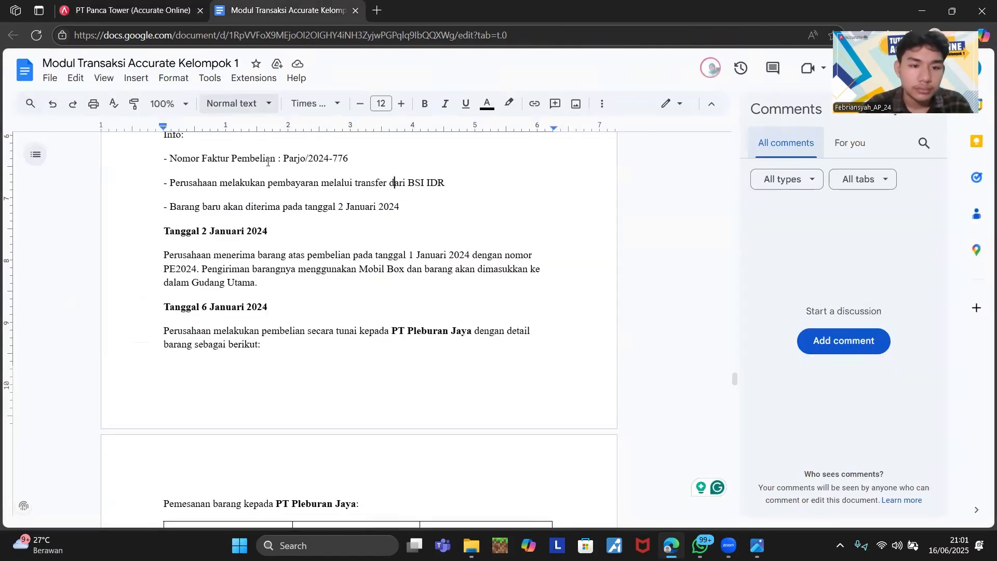
scroll(256, 181, "down", 3)
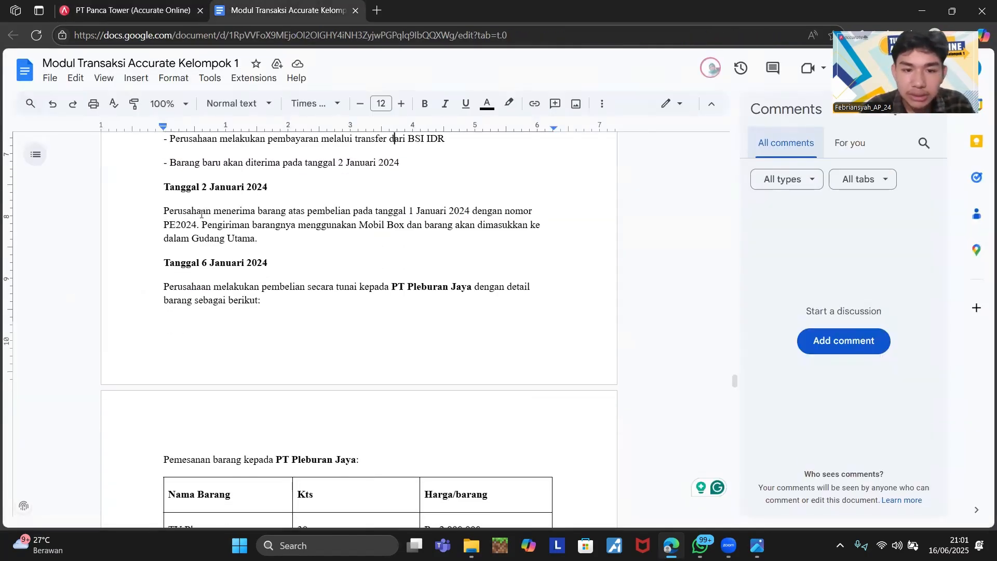
left_click(151, 10)
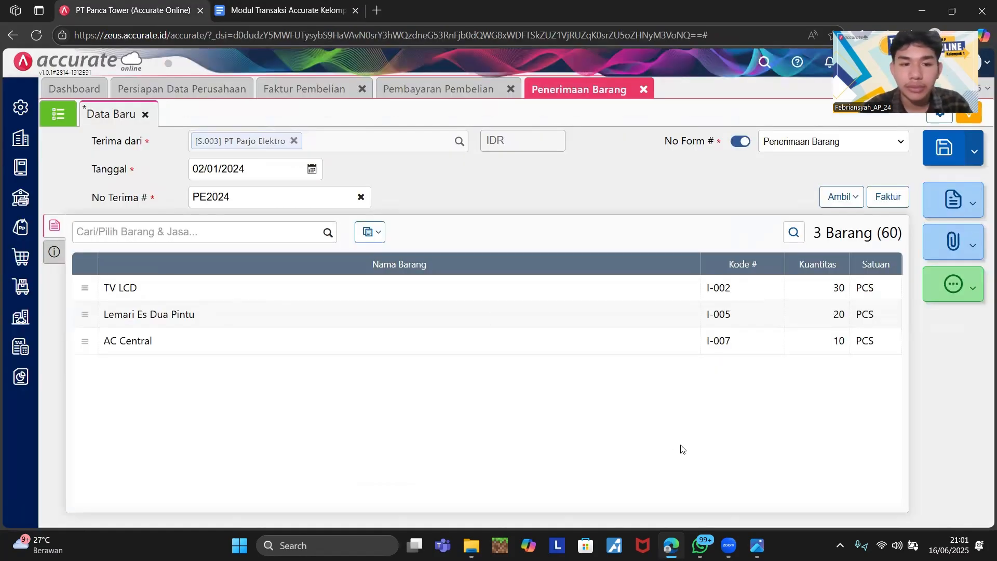
left_click(947, 153)
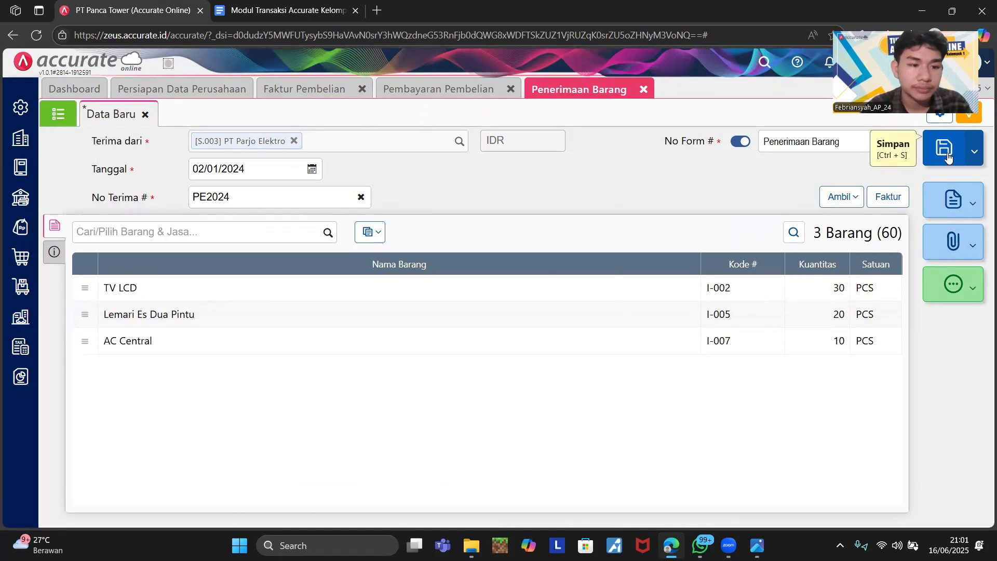
Read the 6 January 2024 cash purchase from PT Pleburan Jaya in the module document, including its items and payment info
left_click(232, 13)
scroll(266, 303, "down", 2)
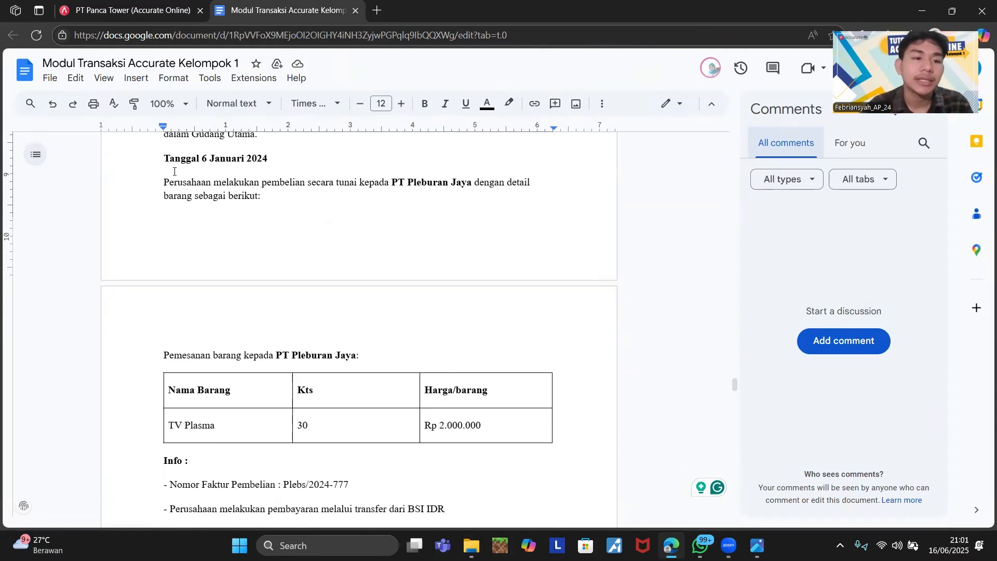
scroll(174, 172, "down", 1)
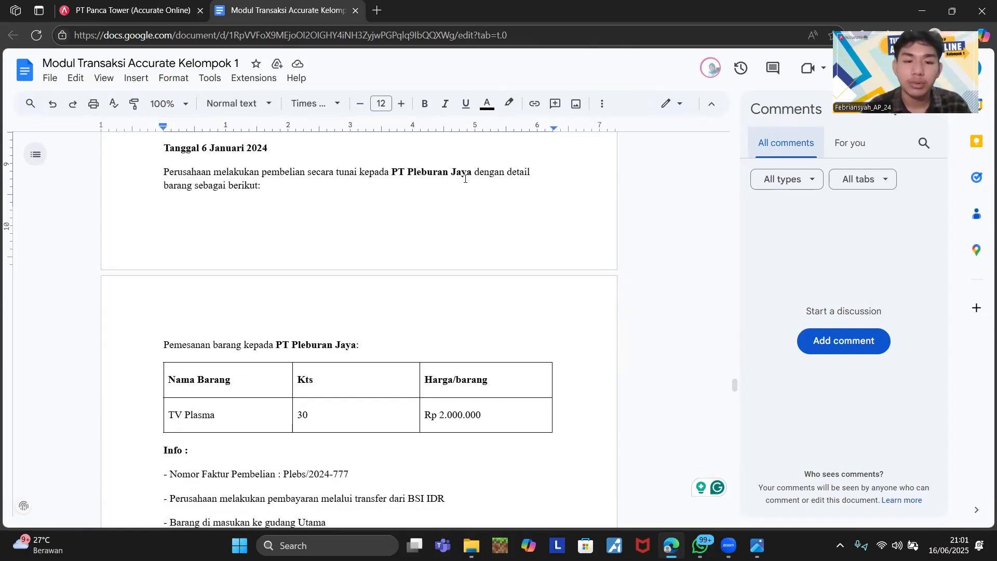
scroll(171, 195, "down", 3)
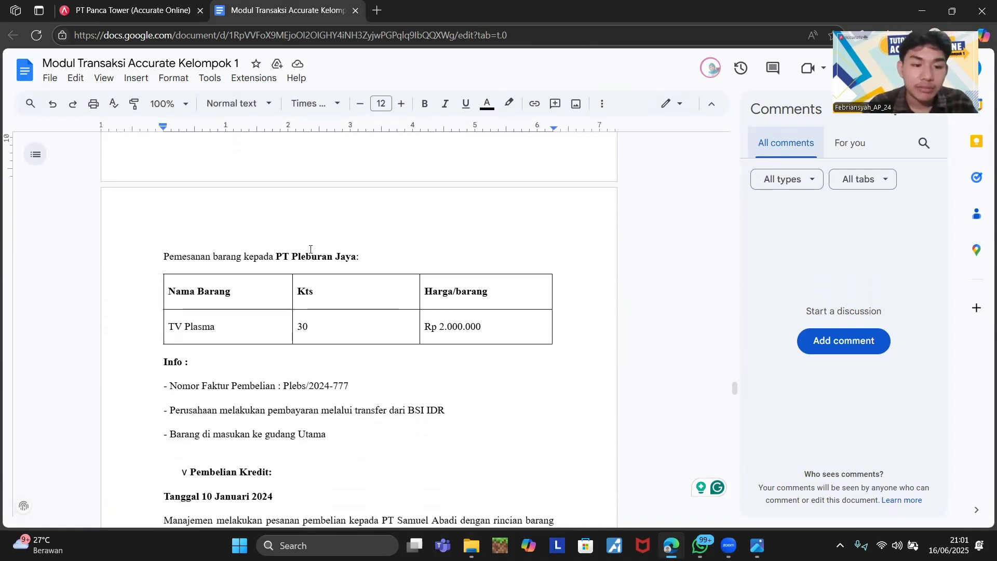
scroll(310, 250, "down", 1)
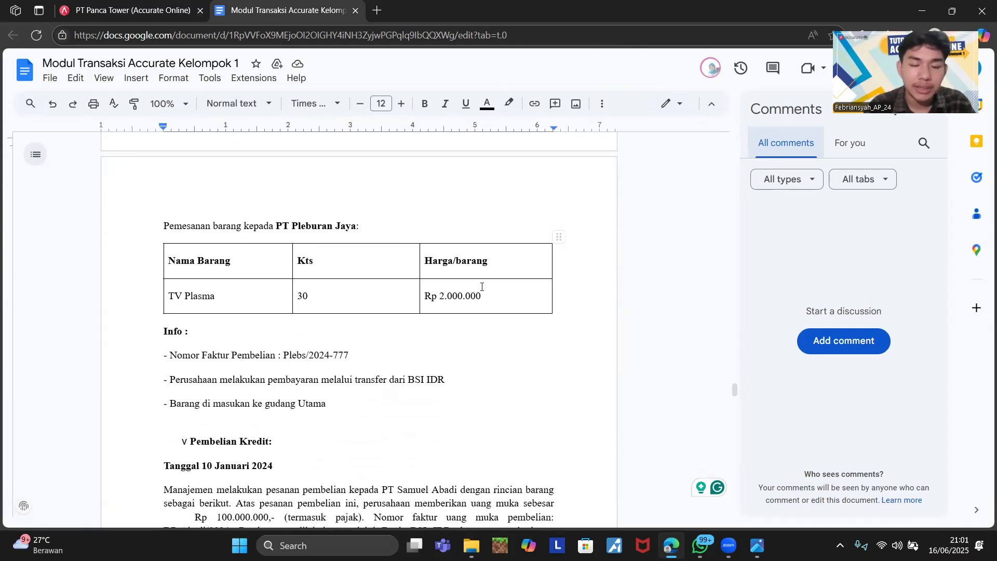
scroll(185, 326, "down", 3)
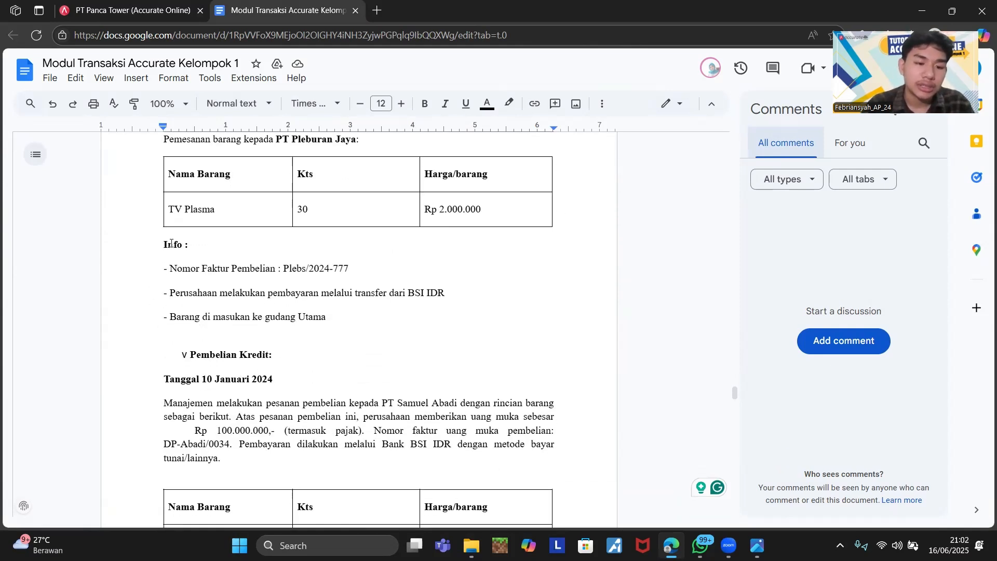
scroll(171, 243, "down", 1)
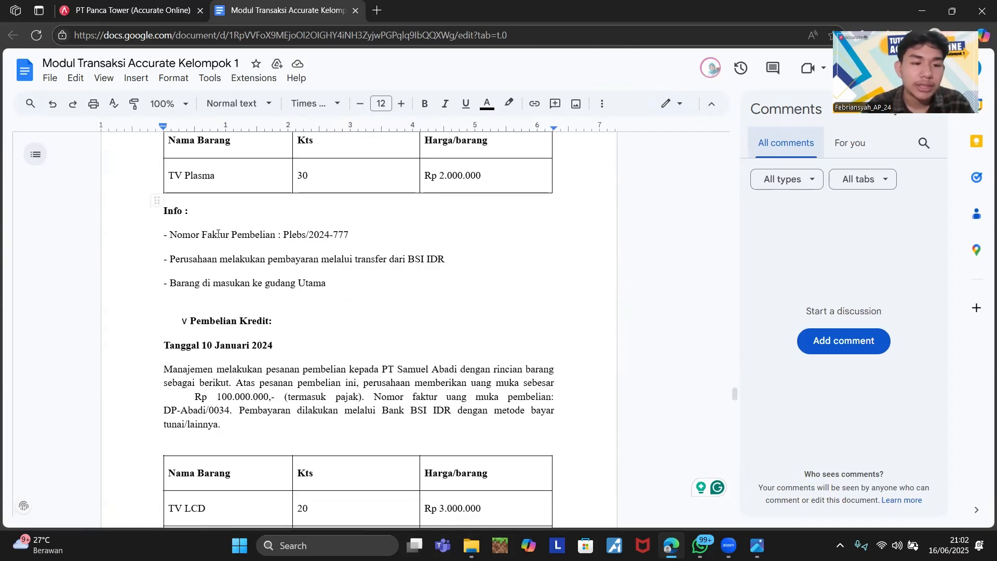
Start a purchase invoice in Accurate Online for supplier Pleburan Jaya LTD with IDR as its currency
left_click(146, 5)
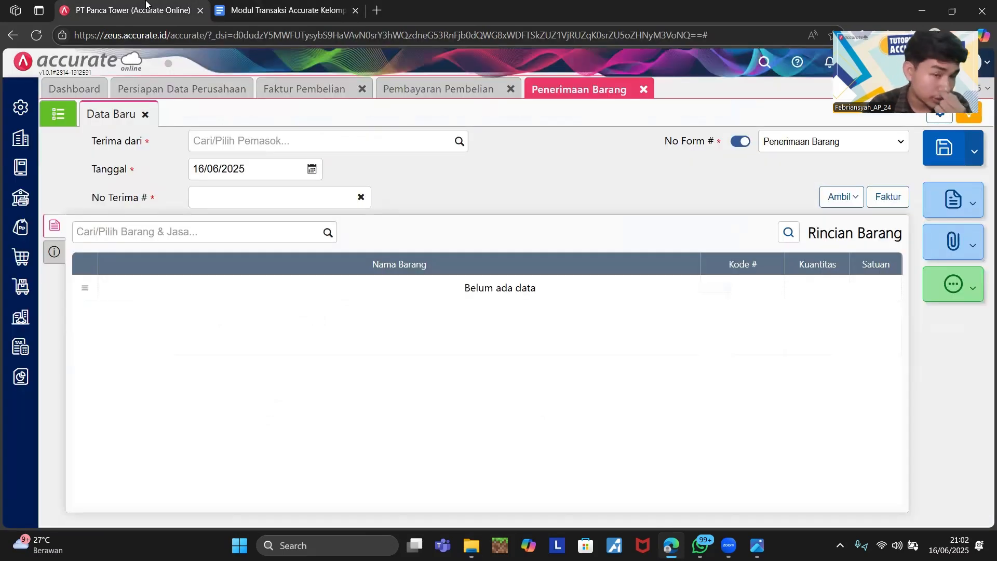
left_click(21, 258)
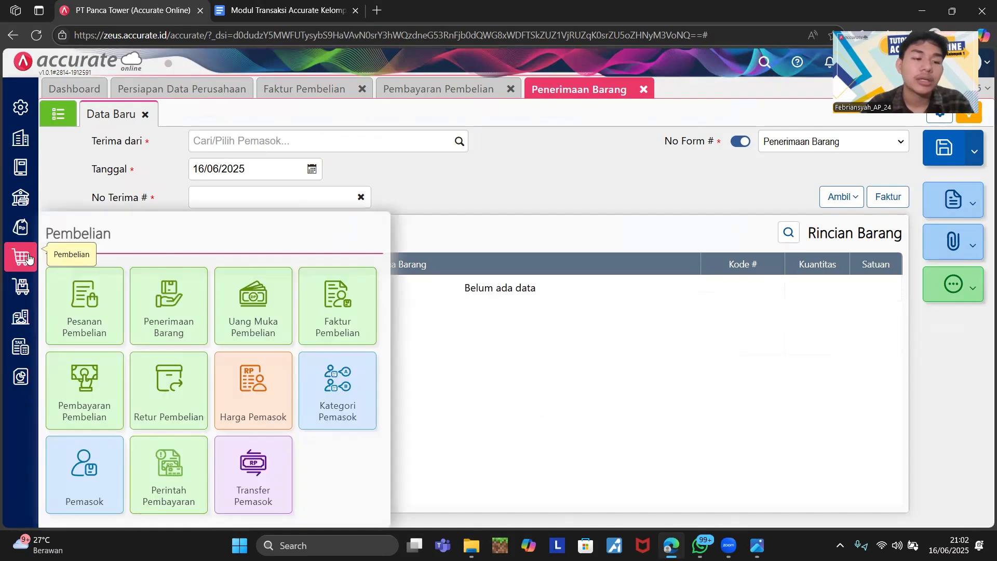
left_click(347, 320)
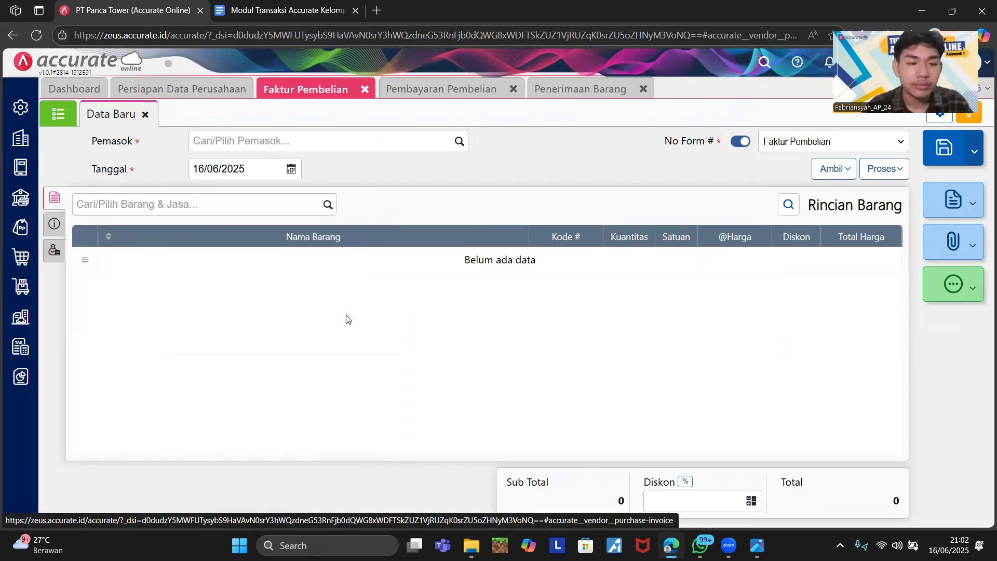
left_click(460, 142)
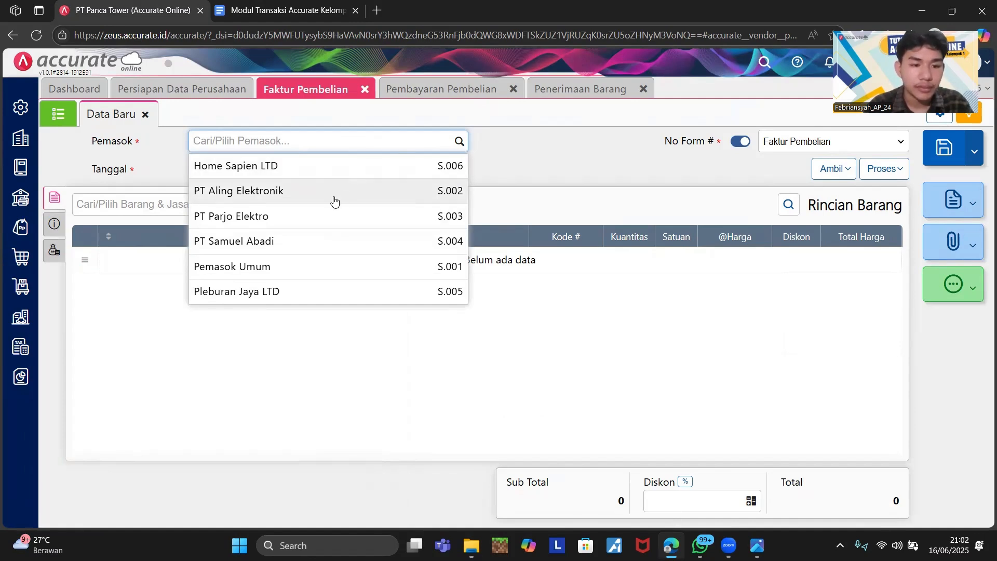
left_click(307, 290)
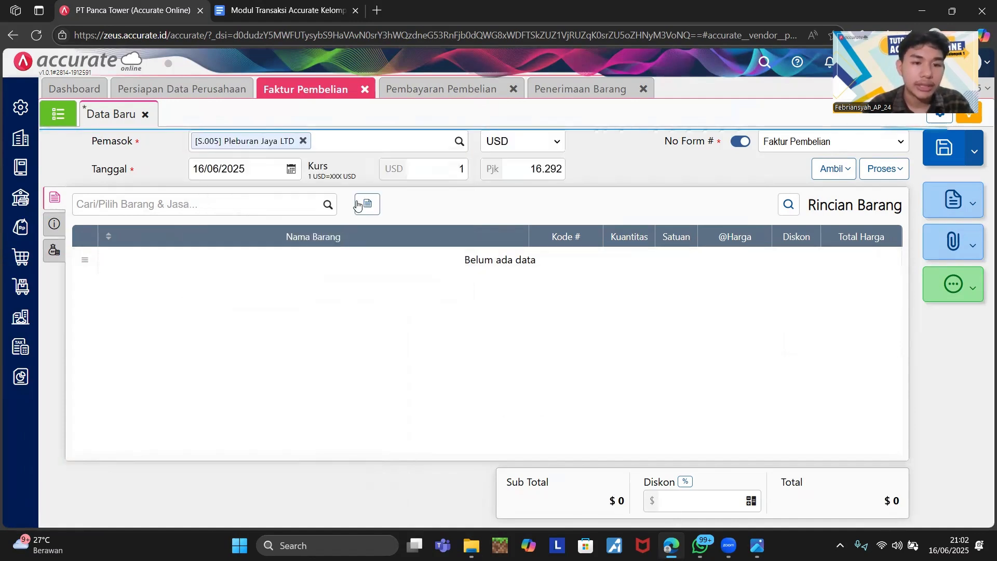
left_click(527, 144)
left_click(496, 158)
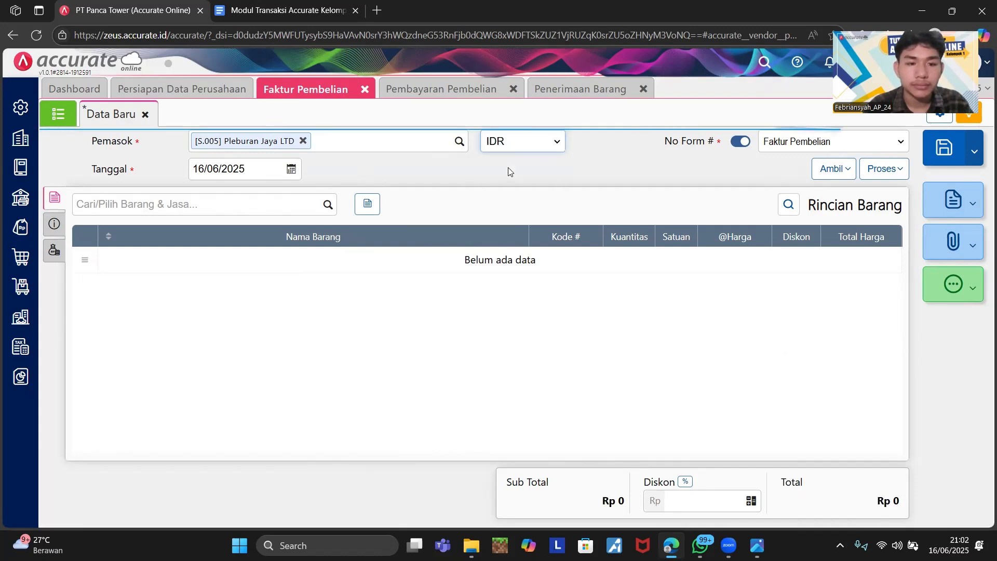
Set the purchase invoice's Tanggal to 06/01/2024 and check the purchase details in the module document
left_click(233, 169)
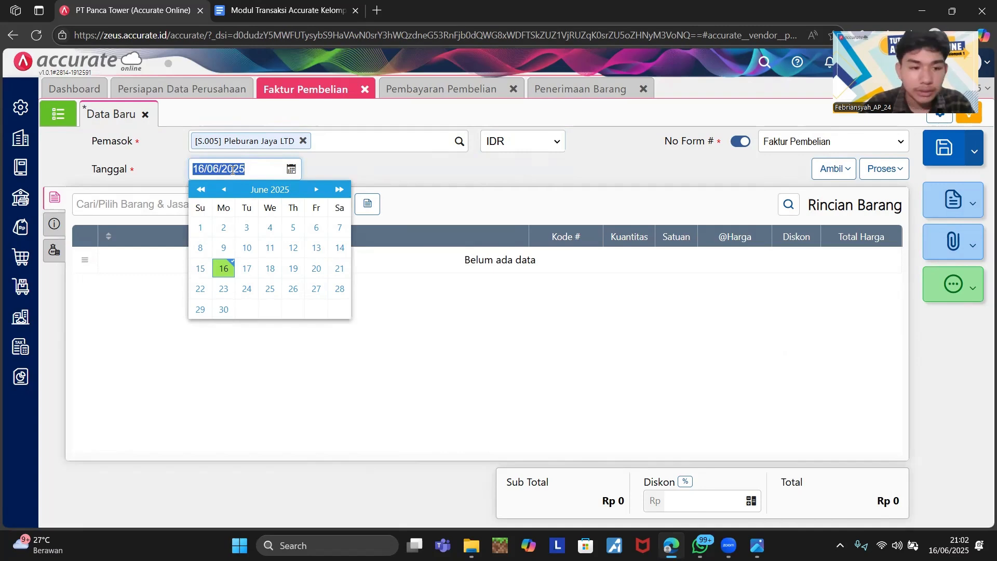
type("06/01")
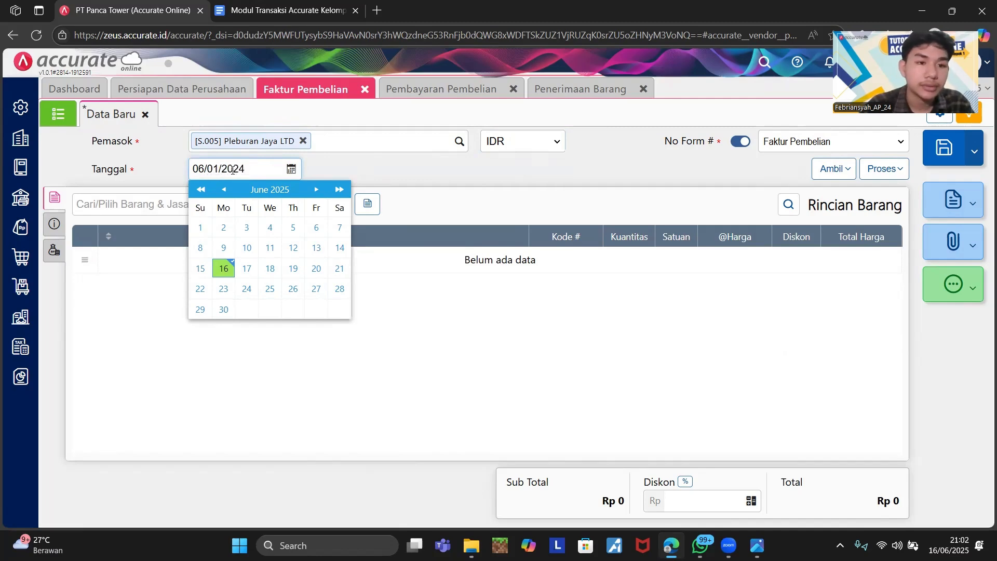
left_click(235, 8)
scroll(223, 192, "up", 1)
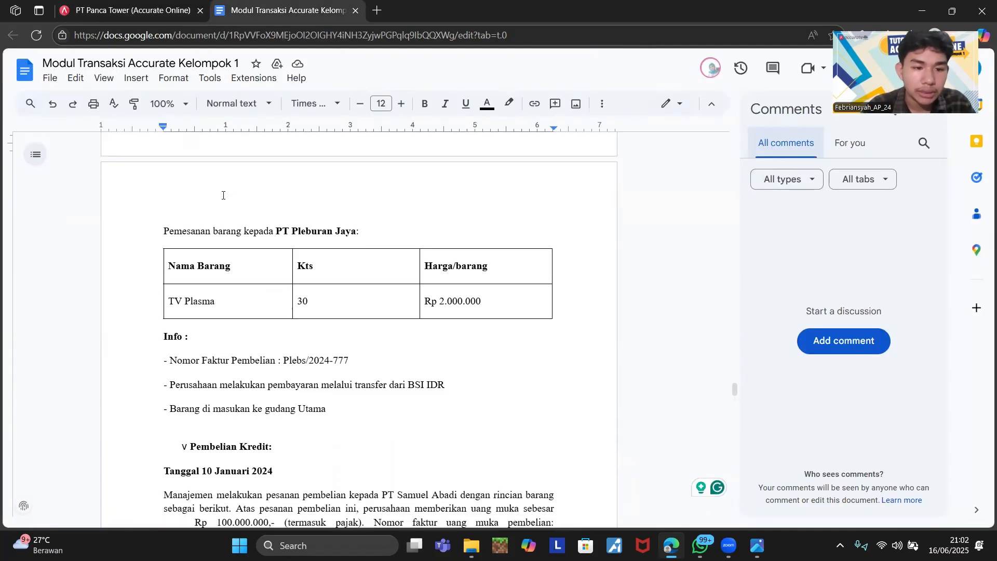
left_click(152, 4)
Set the purchase invoice's No Faktur to Plebs/2024-777, copied from the module document
left_click(53, 223)
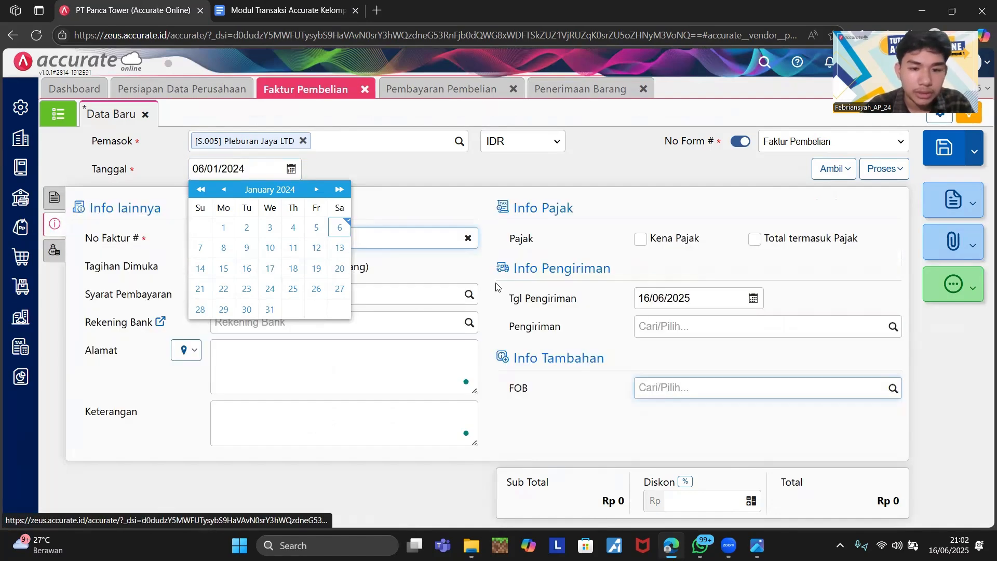
left_click(451, 268)
left_click(225, 6)
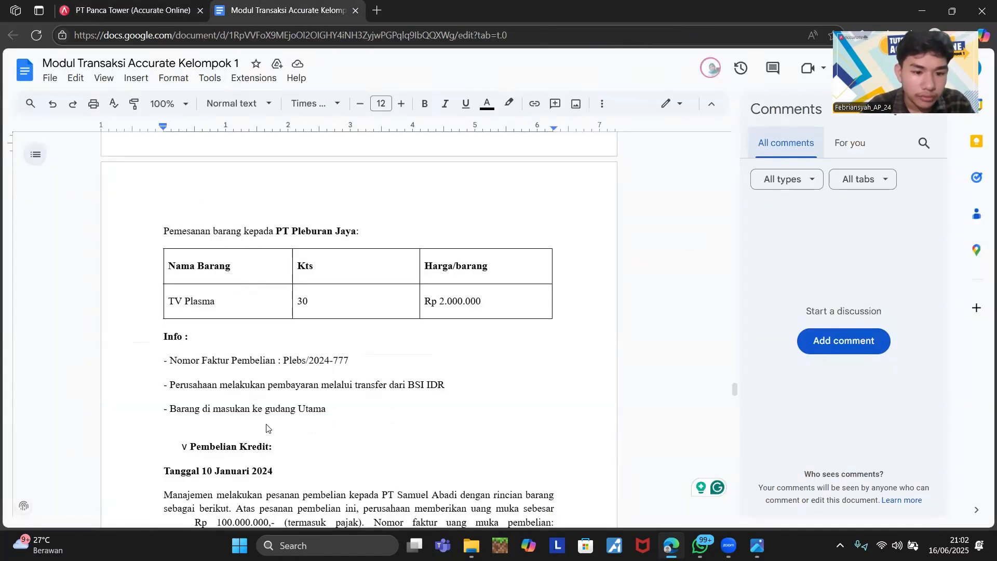
left_click_drag(285, 364, 353, 367)
key("ctrl+c")
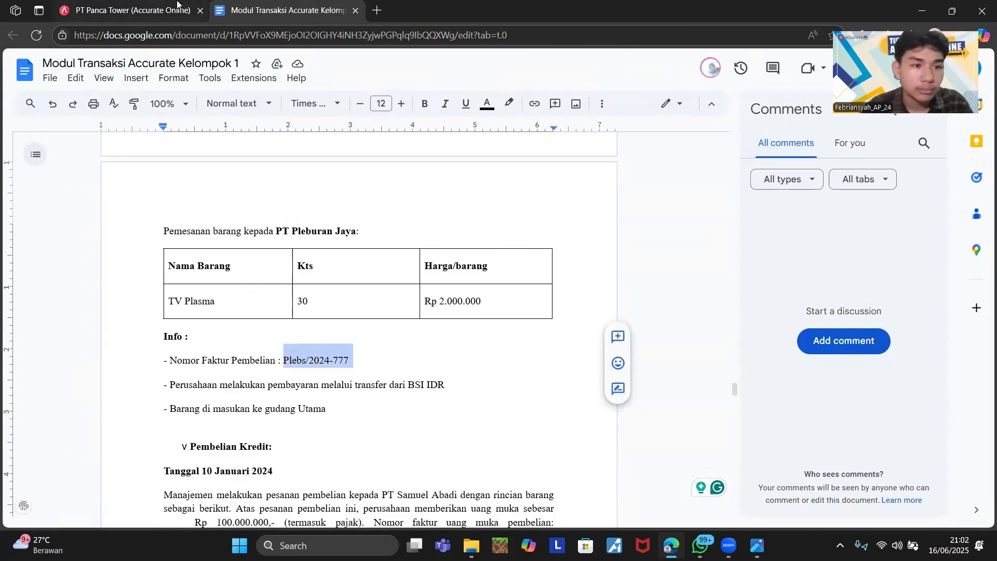
left_click(130, 11)
left_click(291, 237)
key("ctrl+v")
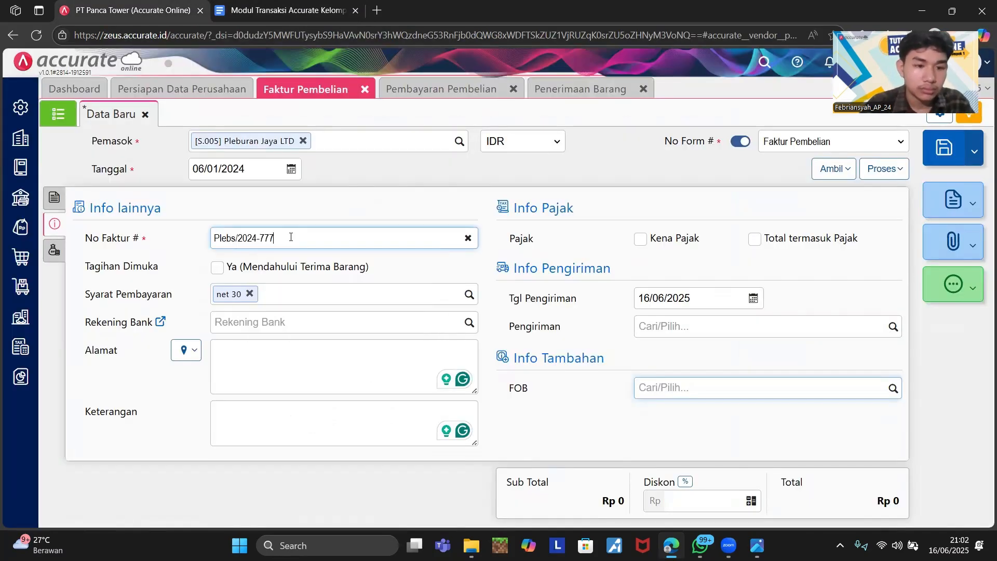
Enter "Pembelian Tunai" as the purchase invoice's Keterangan
left_click(341, 424)
type("Pembe")
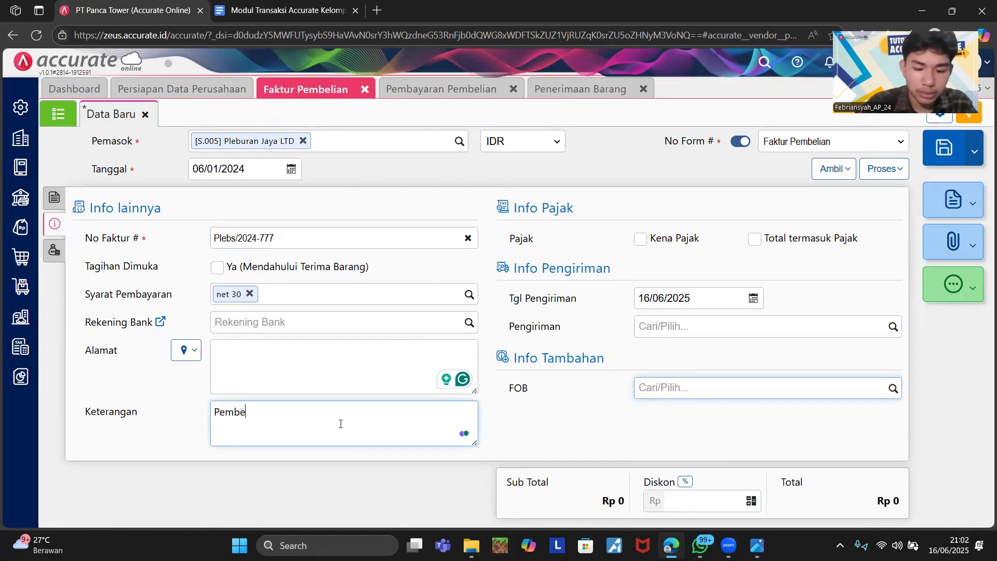
type("lian Tunai")
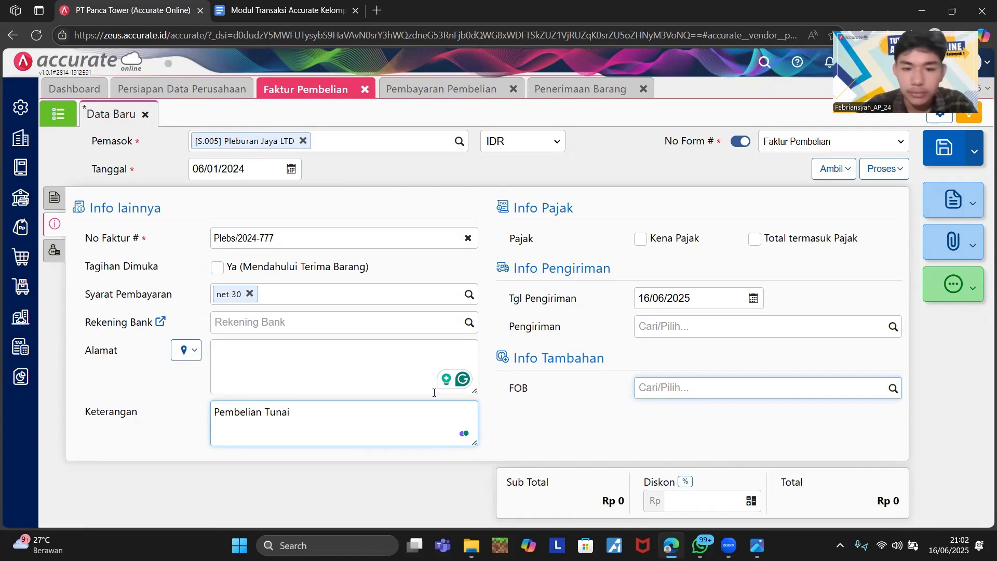
Set the purchase invoice's Tgl Pengiriman to 06/01/2024
left_click(653, 298)
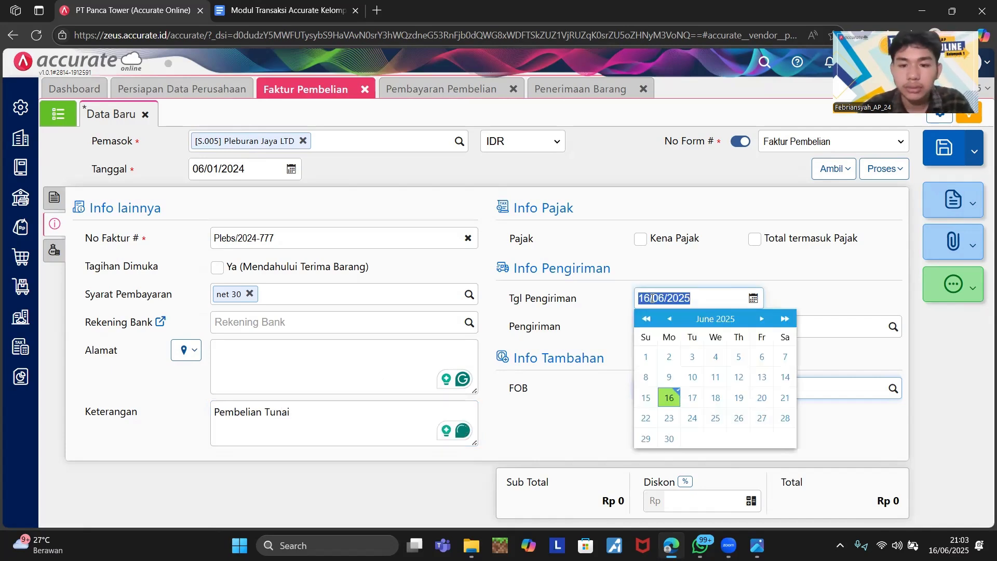
type("01")
key("BackSpace")
key("BackSpace")
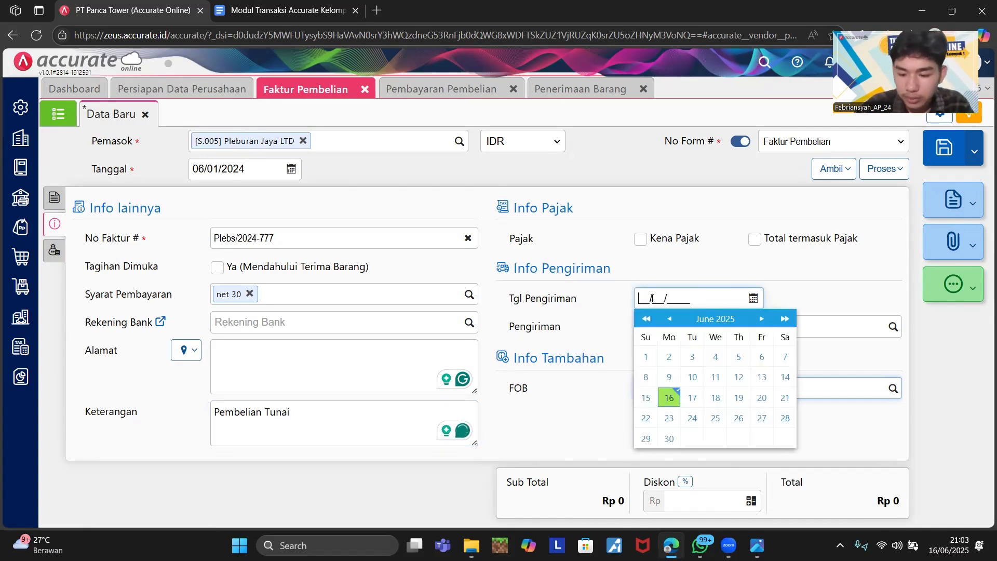
type("06/01/2024")
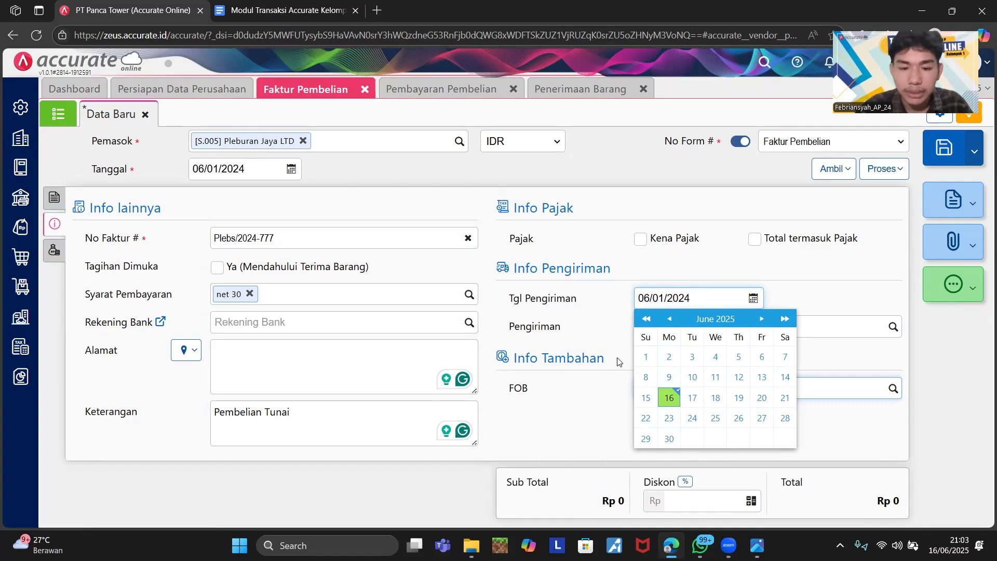
left_click(576, 395)
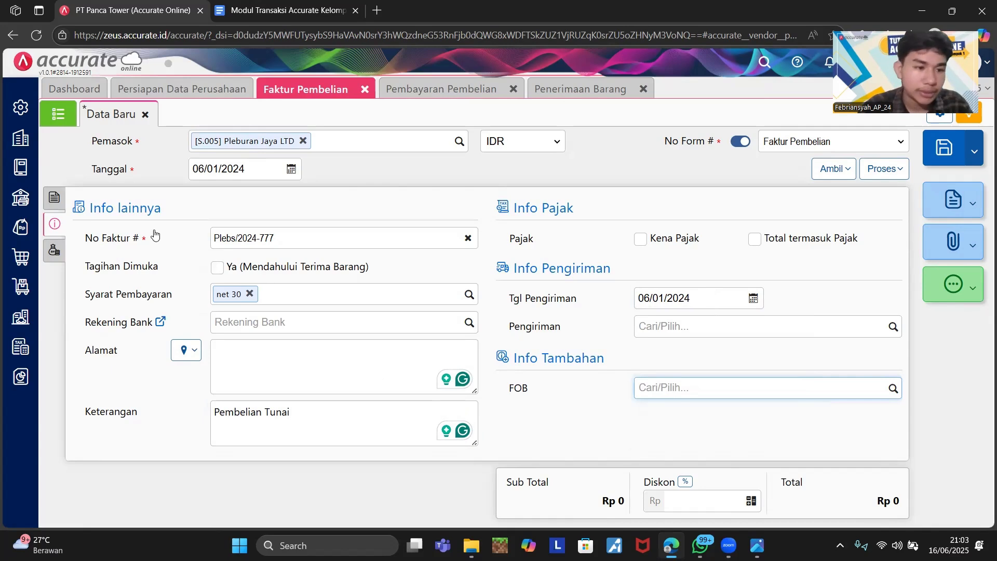
Add TV Plasma to the purchase invoice's item details with a Kuantitas of 30 PCS
left_click(54, 197)
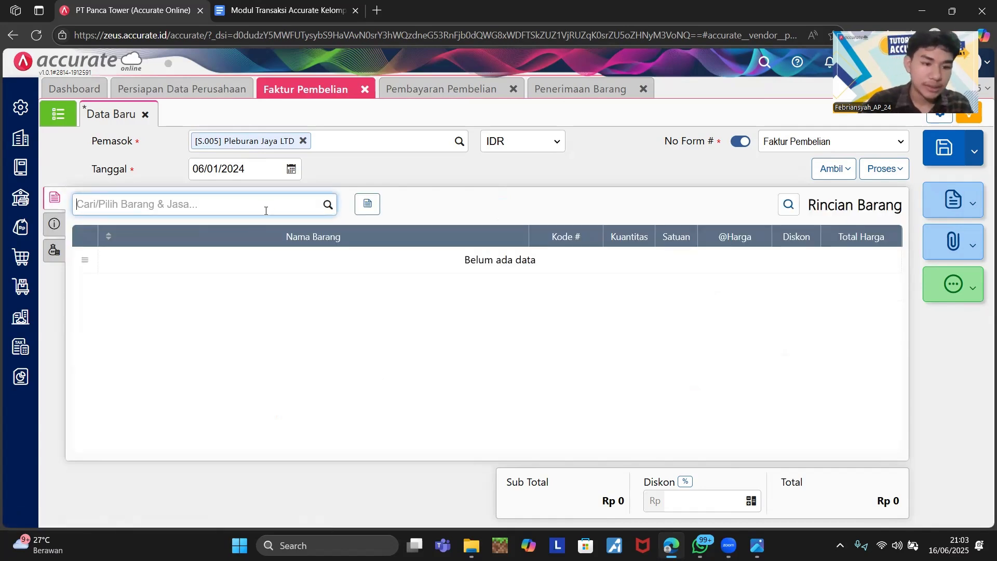
type("Tv")
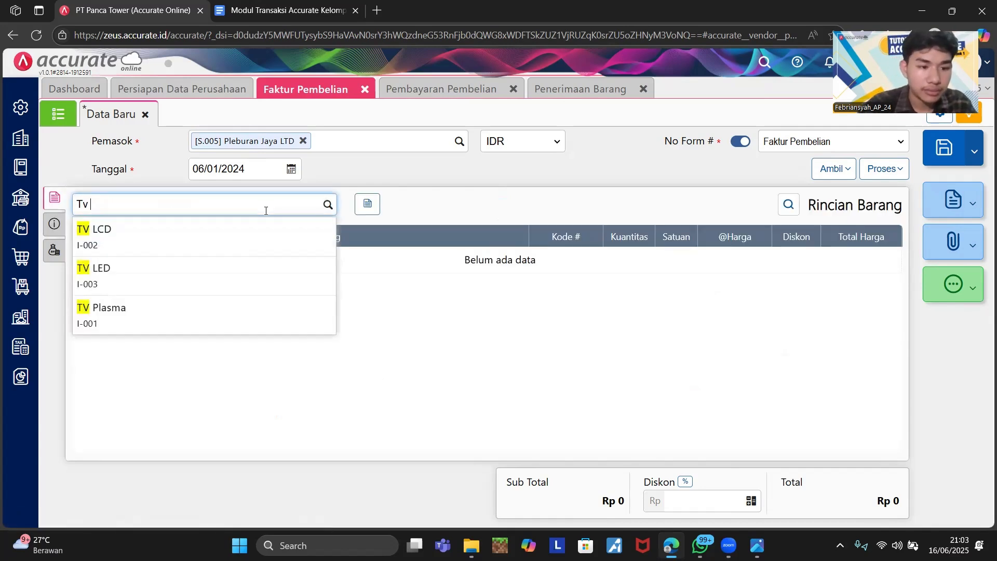
left_click(190, 321)
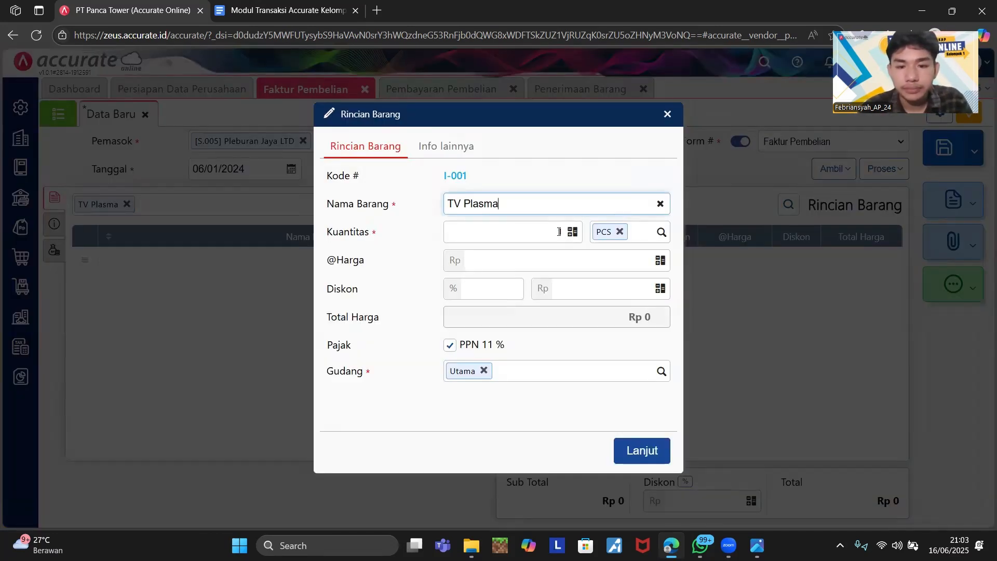
left_click(559, 232)
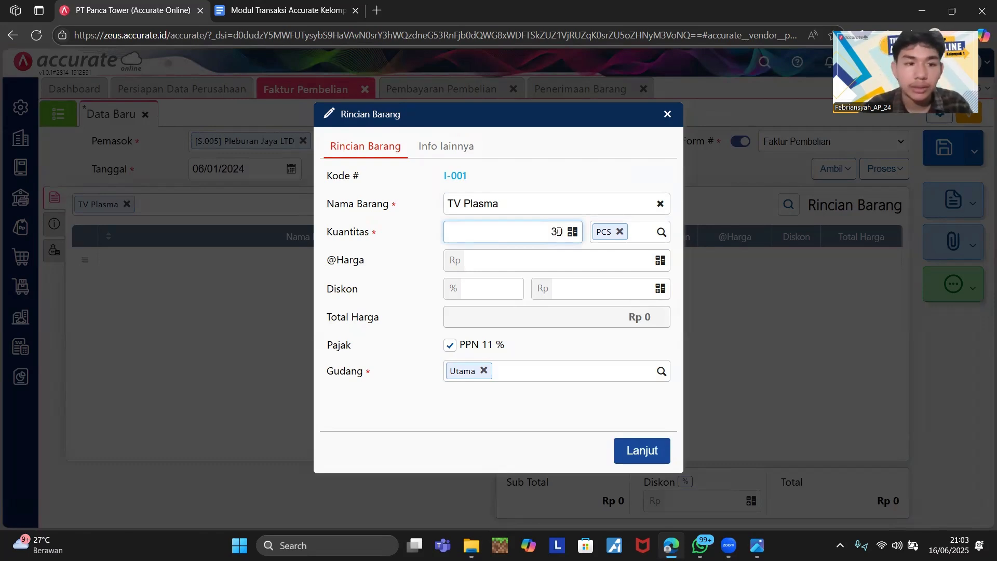
left_click(239, 18)
left_click(144, 6)
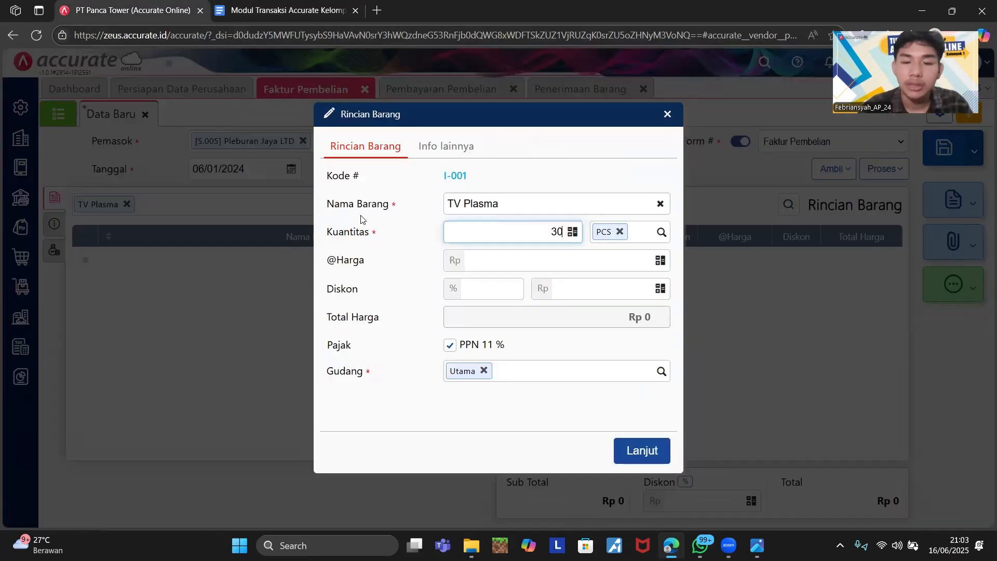
left_click(590, 265)
type("2")
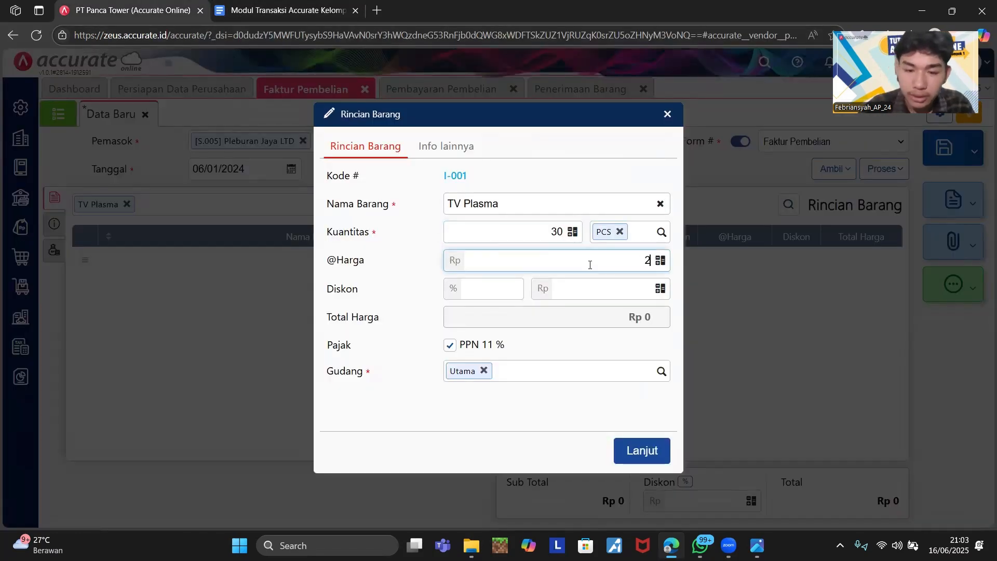
type(".000.000")
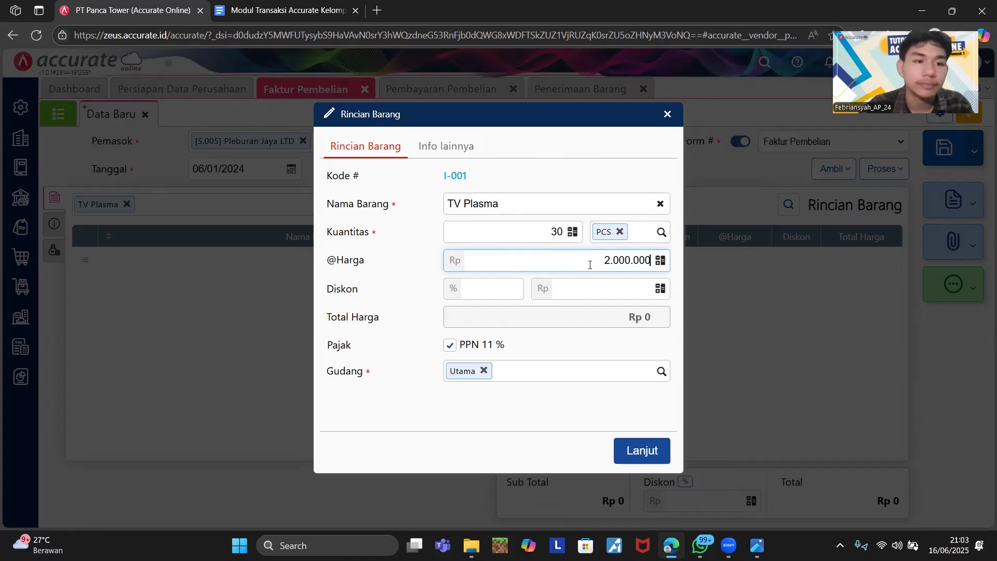
left_click(148, 5)
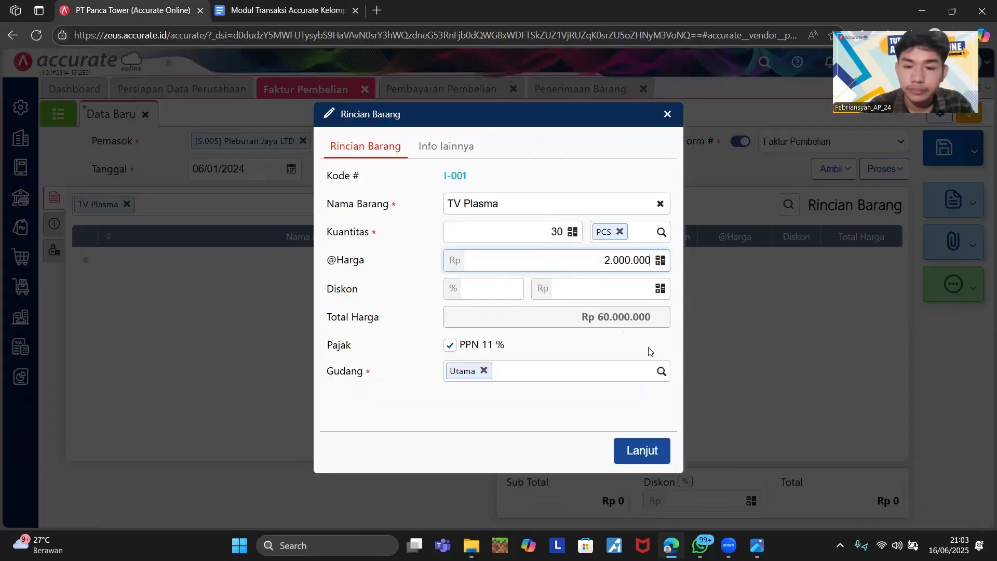
left_click(558, 354)
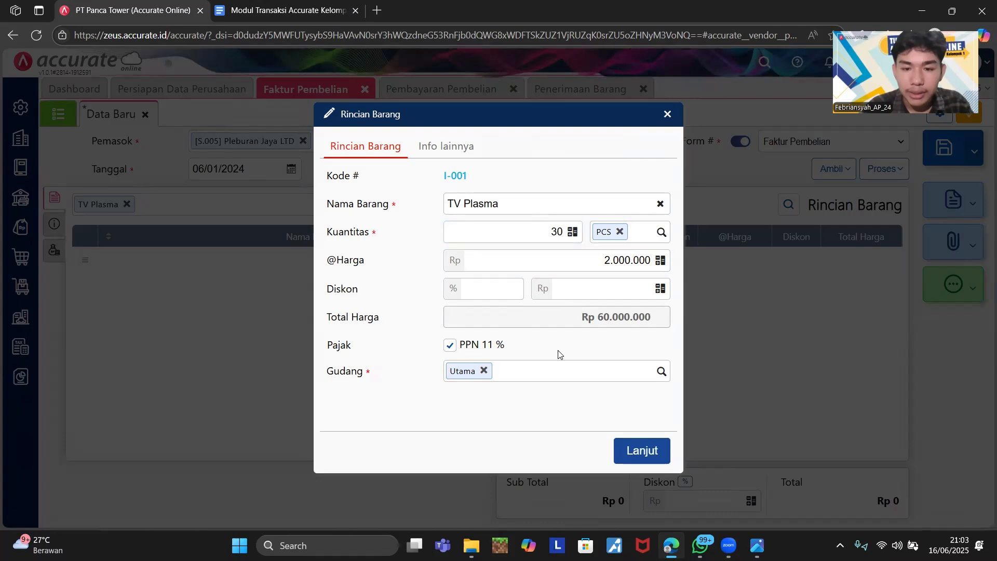
left_click(652, 451)
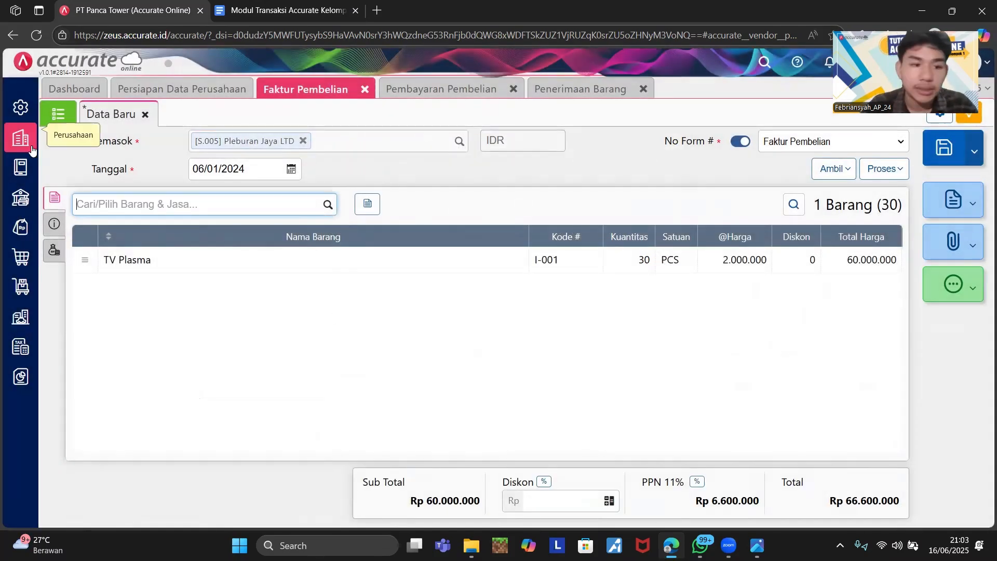
Change the purchase invoice's Syarat Pembayaran to C.O.D
left_click(54, 224)
scroll(238, 317, "down", 2)
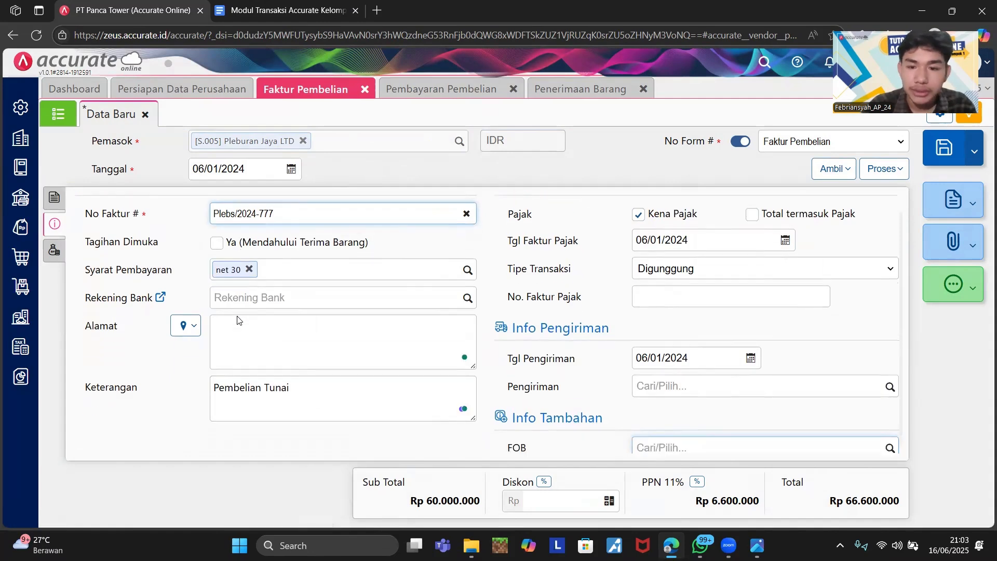
scroll(347, 295, "up", 2)
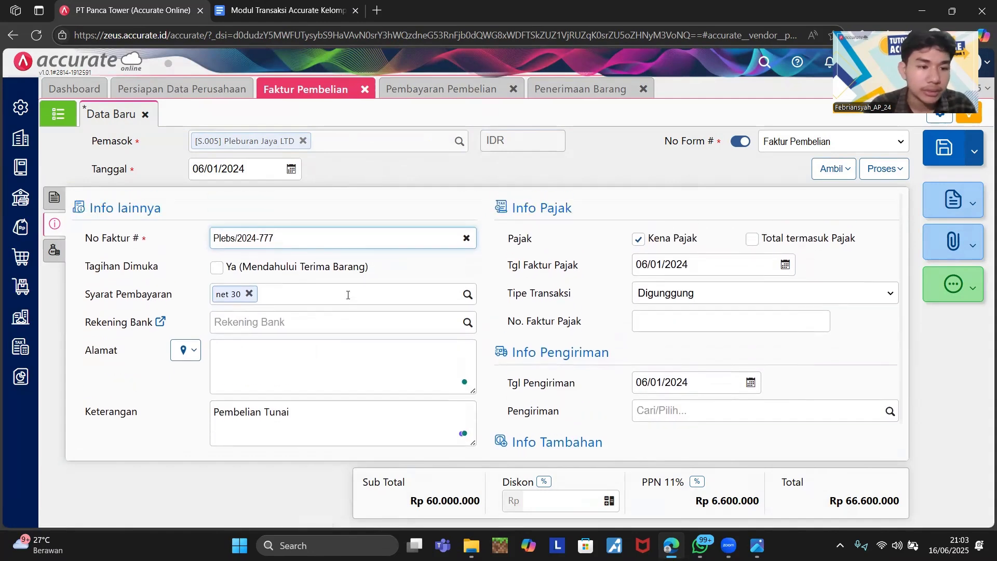
left_click(468, 294)
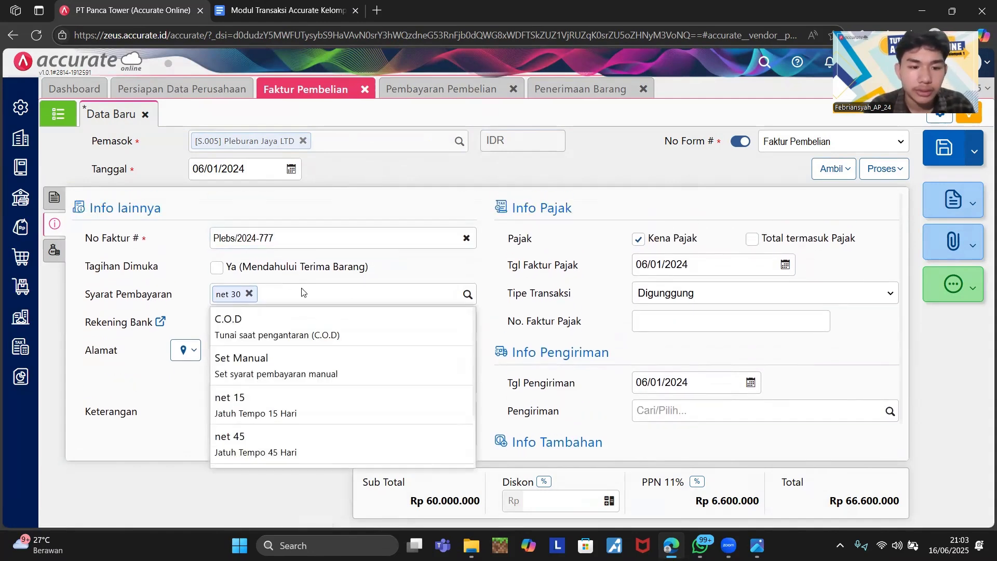
left_click(244, 319)
Process the purchase invoice into a Pembayaran Pembelian and check the payment details in the module document
left_click(54, 197)
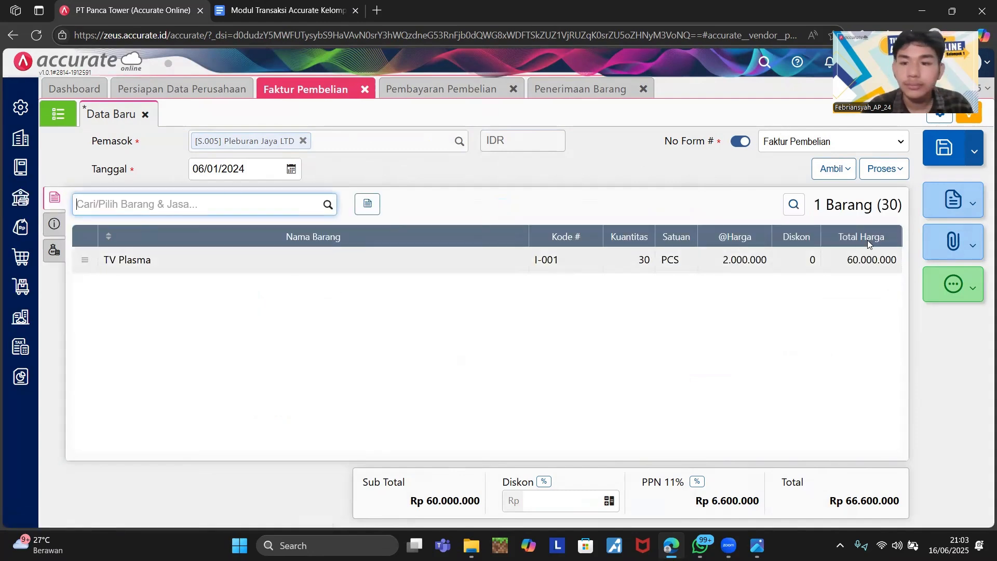
left_click(876, 171)
left_click(815, 184)
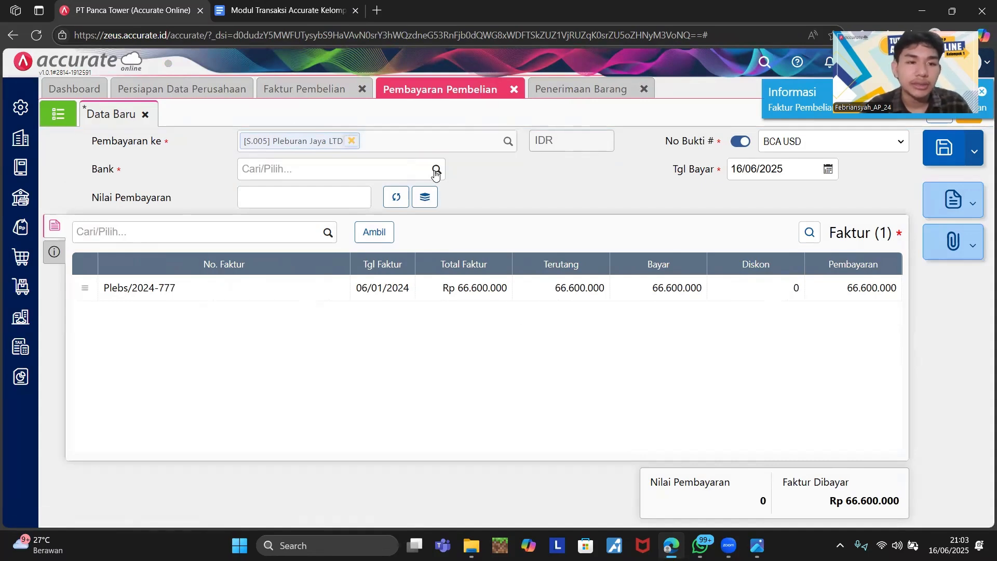
left_click(265, 20)
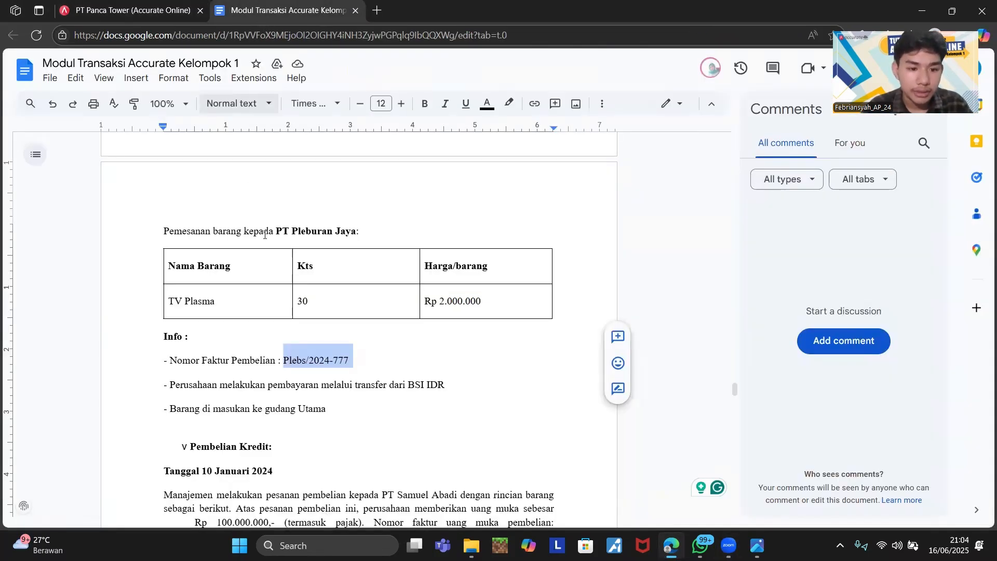
Check the payment instructions for the PT Pleburan Jaya order in the module document, and set the Accurate purchase payment's bank to BSI IDR
scroll(301, 322, "down", 1)
left_click(325, 372)
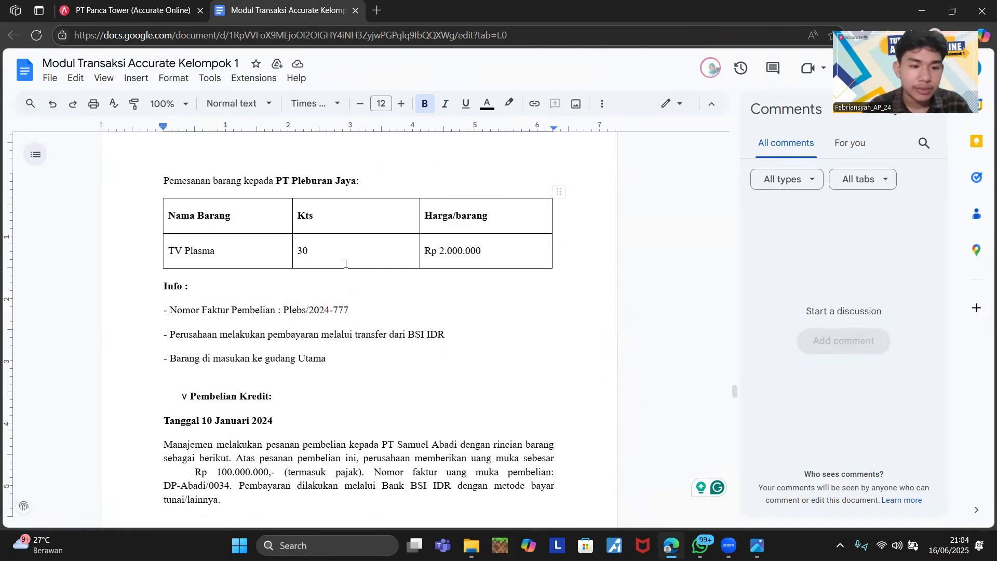
left_click(120, 11)
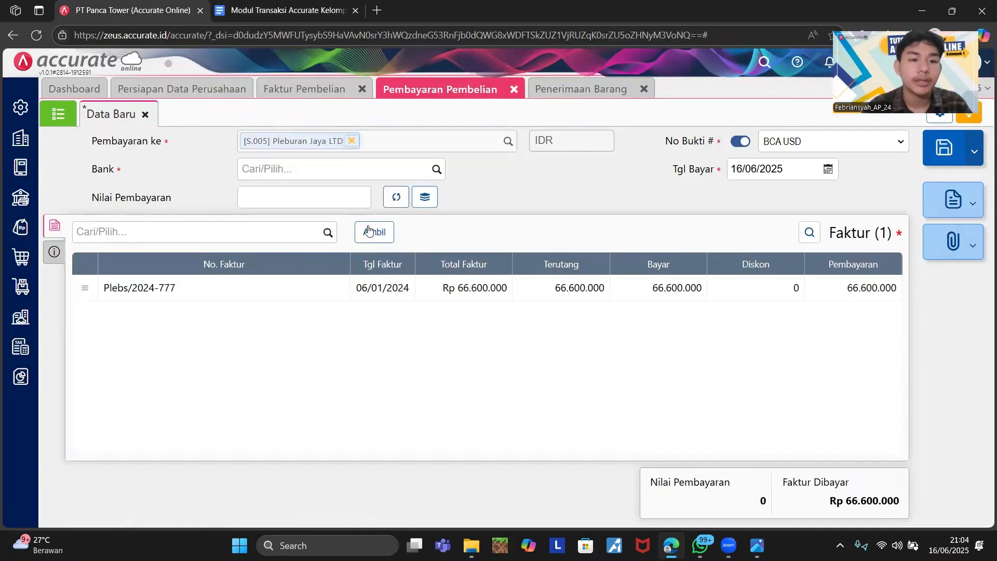
left_click(436, 169)
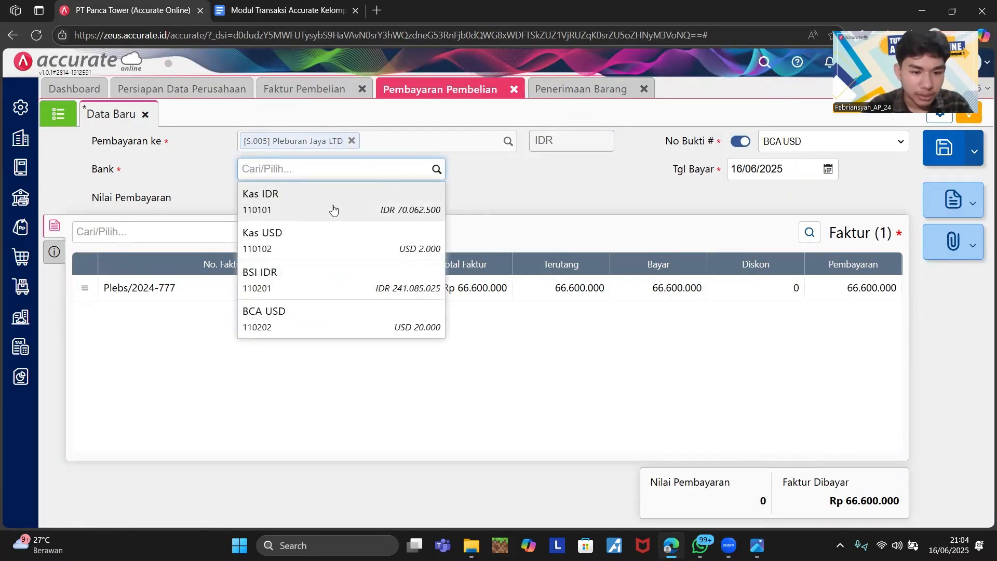
left_click(291, 272)
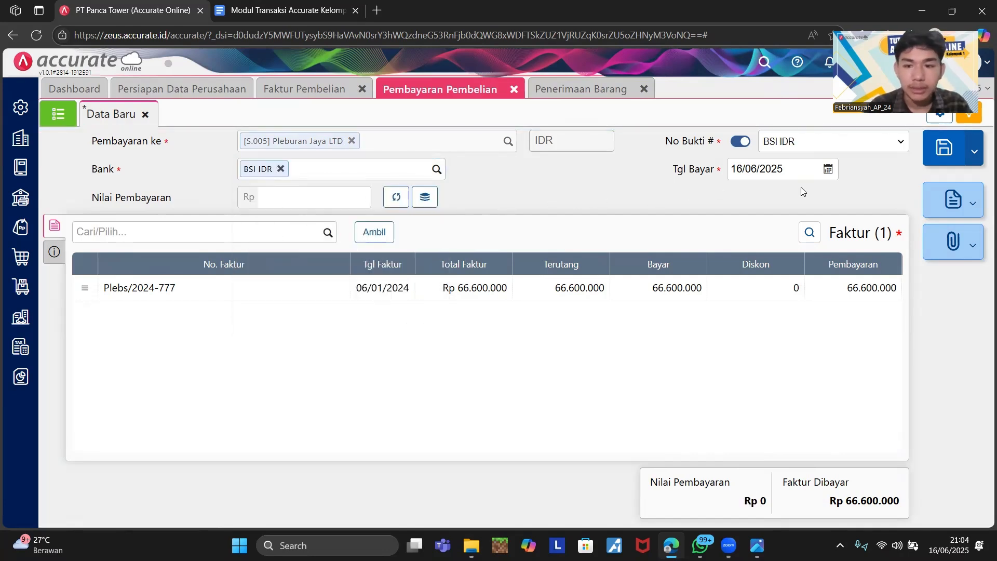
Set the payment date to 06/01/2024 and calculate the payment value from the selected invoice
left_click(759, 168)
type("06/0")
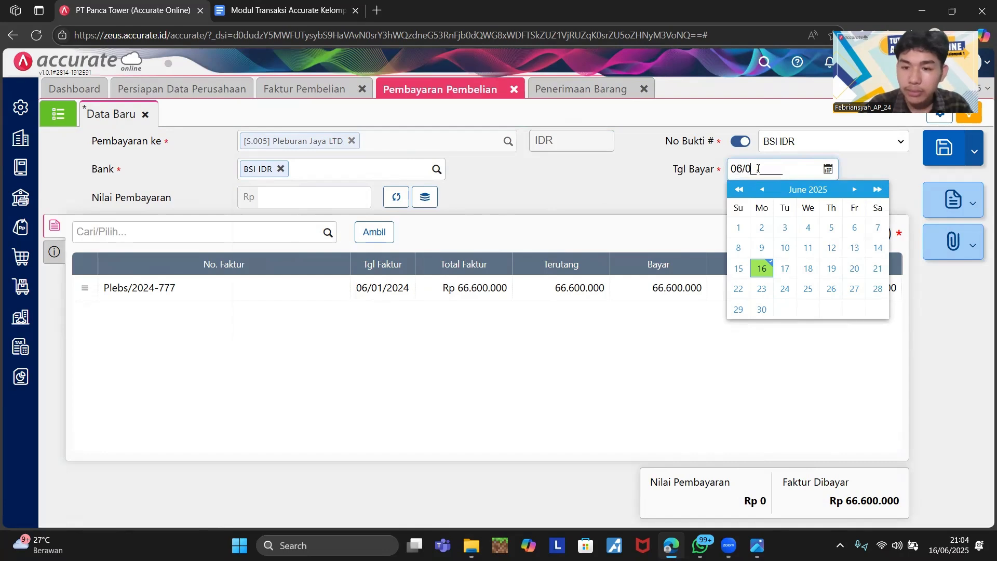
type("1/2024")
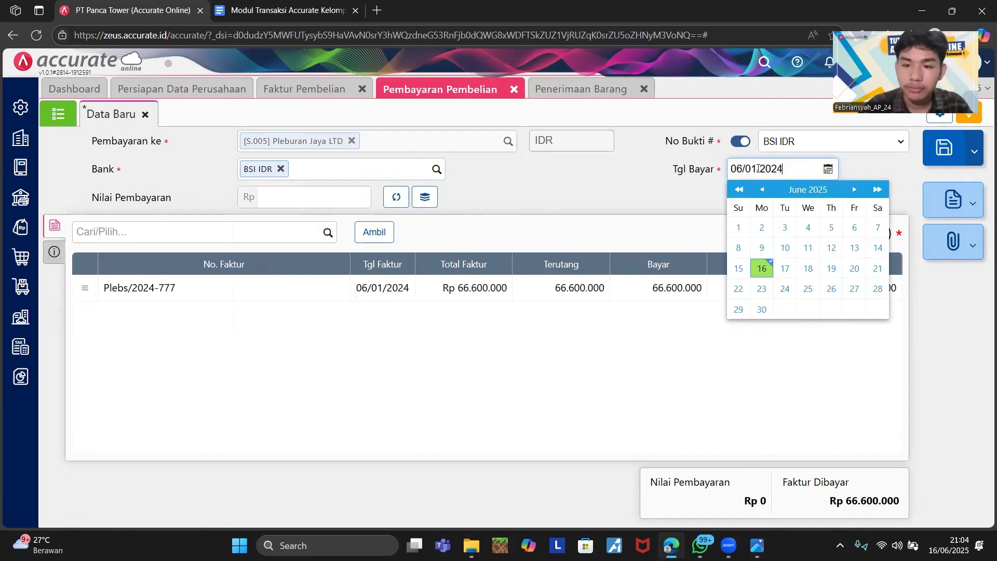
left_click(564, 176)
left_click(397, 197)
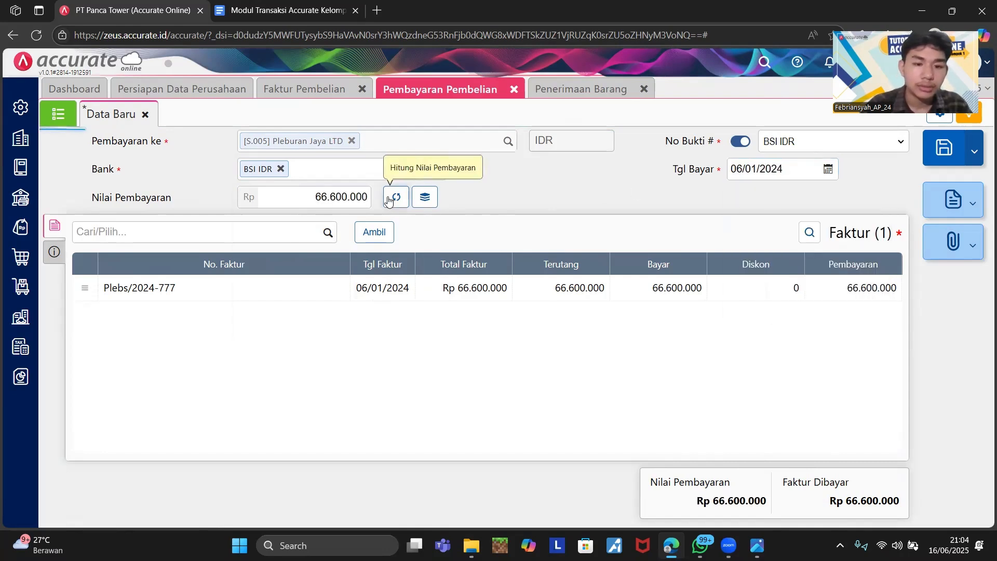
Set the purchase payment's method to Transfer Bank in the additional information
left_click(52, 255)
left_click(289, 274)
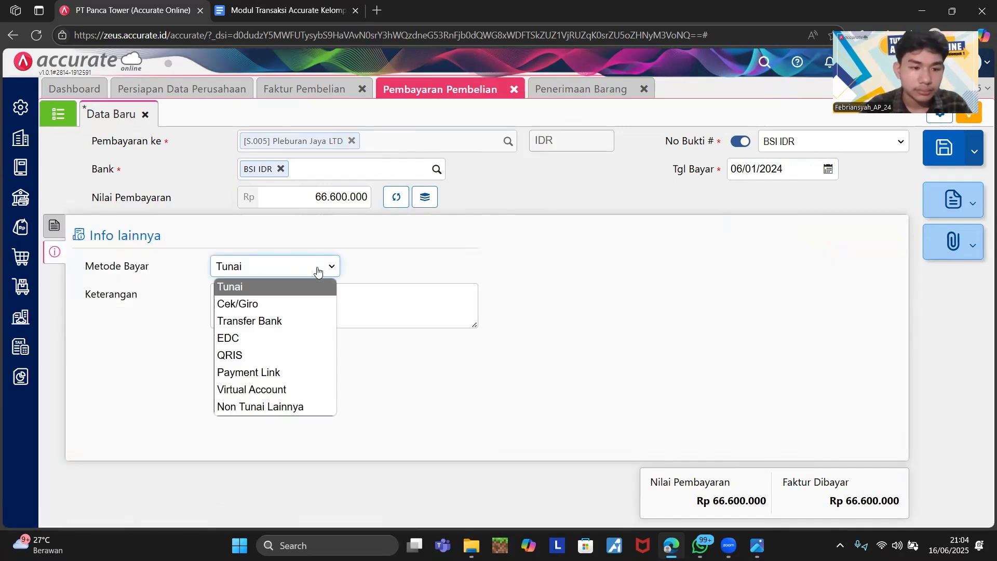
left_click(305, 306)
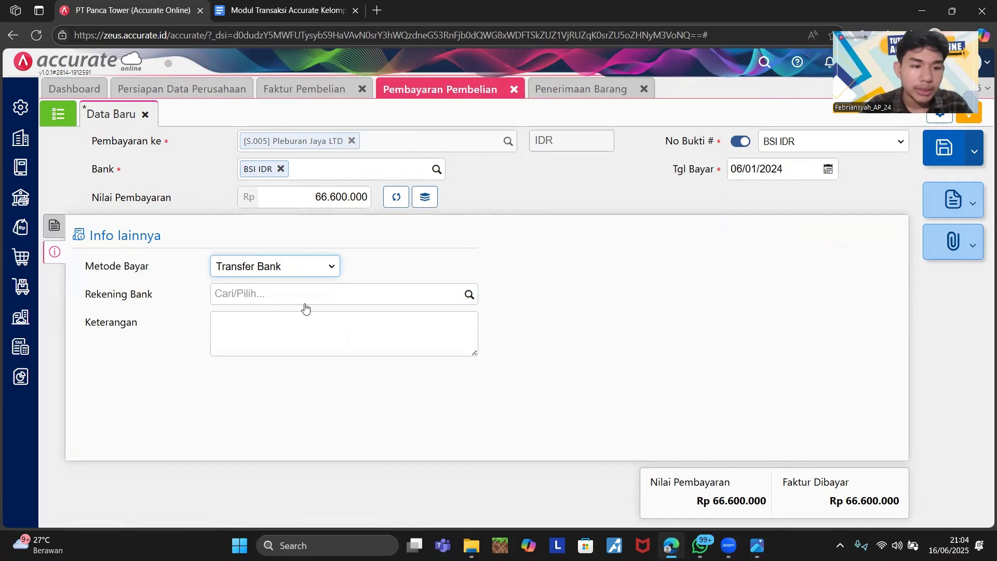
Enter "Pembayaran Pembelian Tunai" as the payment's description and save the purchase payment
left_click(287, 326)
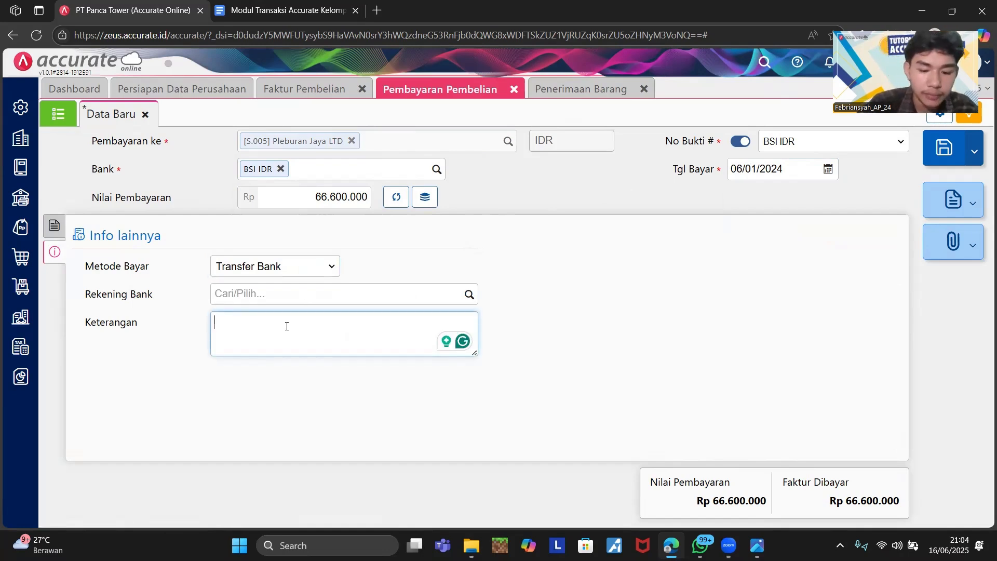
type("Pembaya")
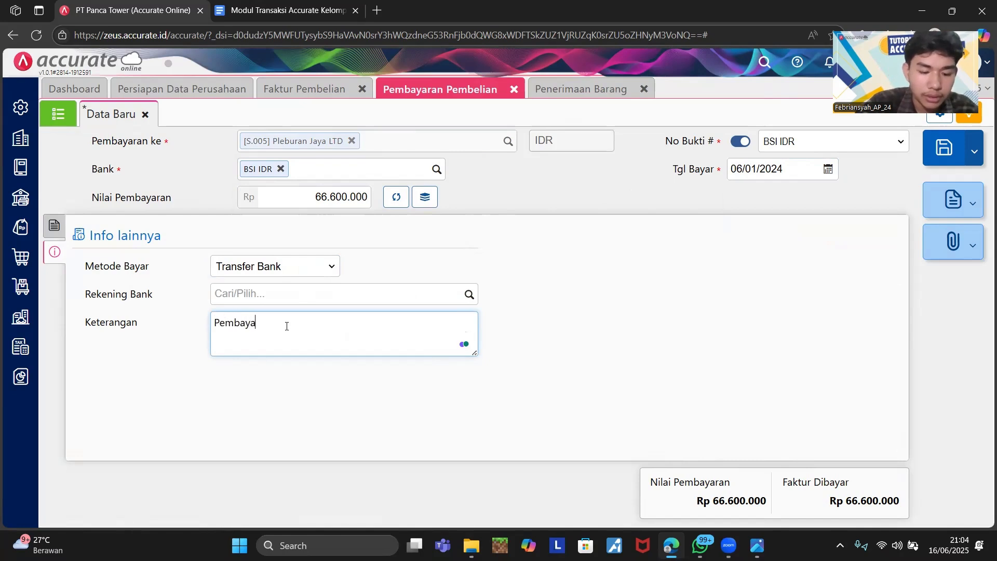
type("ran Pembel")
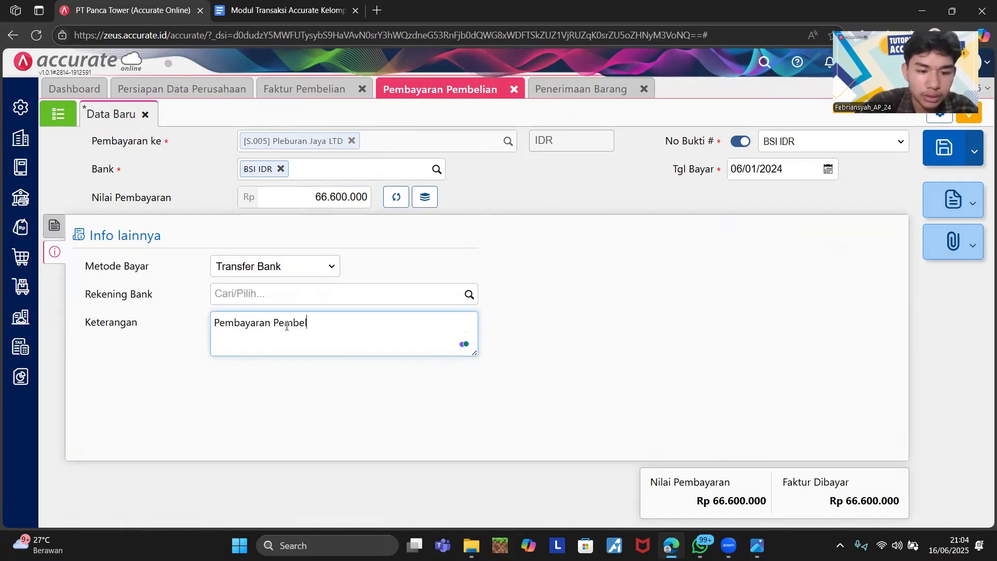
type("ian Tunai")
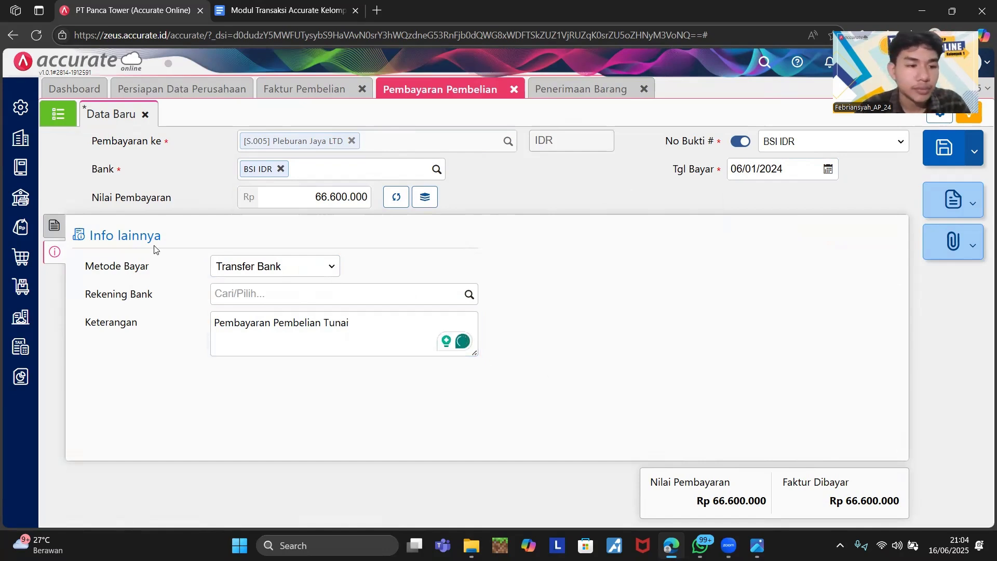
left_click(54, 224)
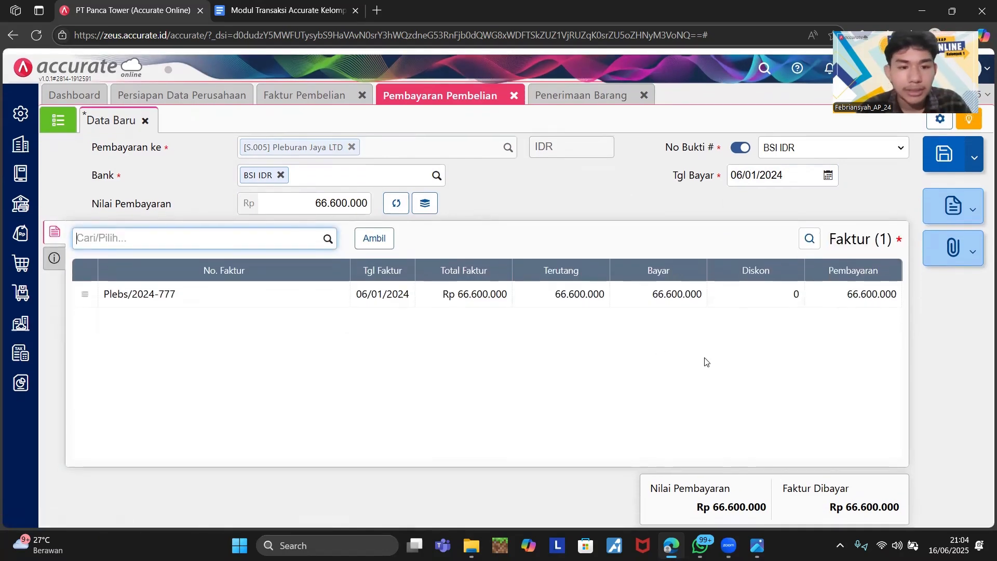
left_click(944, 149)
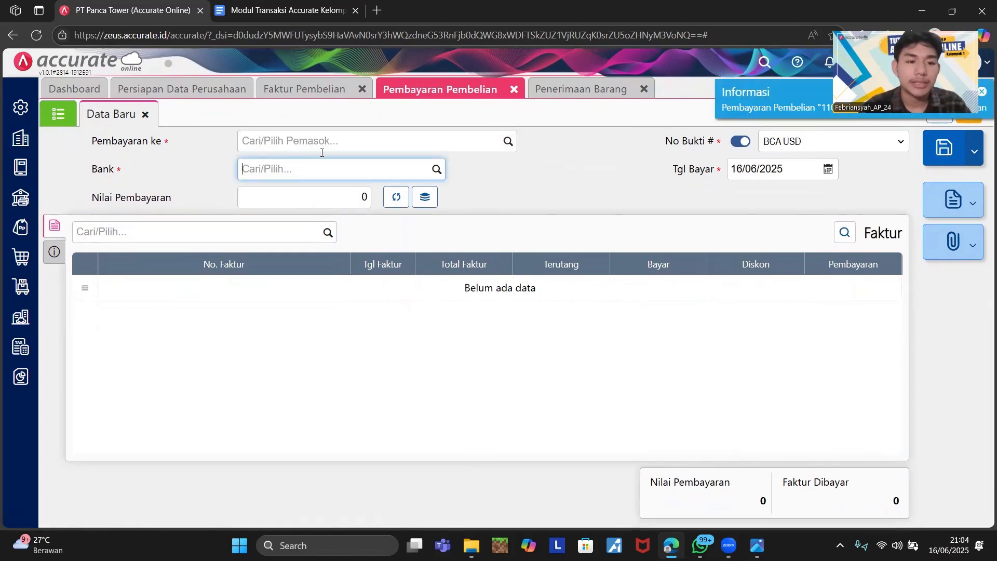
Review the January 2024 cash purchase transactions in the Modul Transaksi Accurate document
key("ctrl+Tab")
scroll(334, 180, "up", 10)
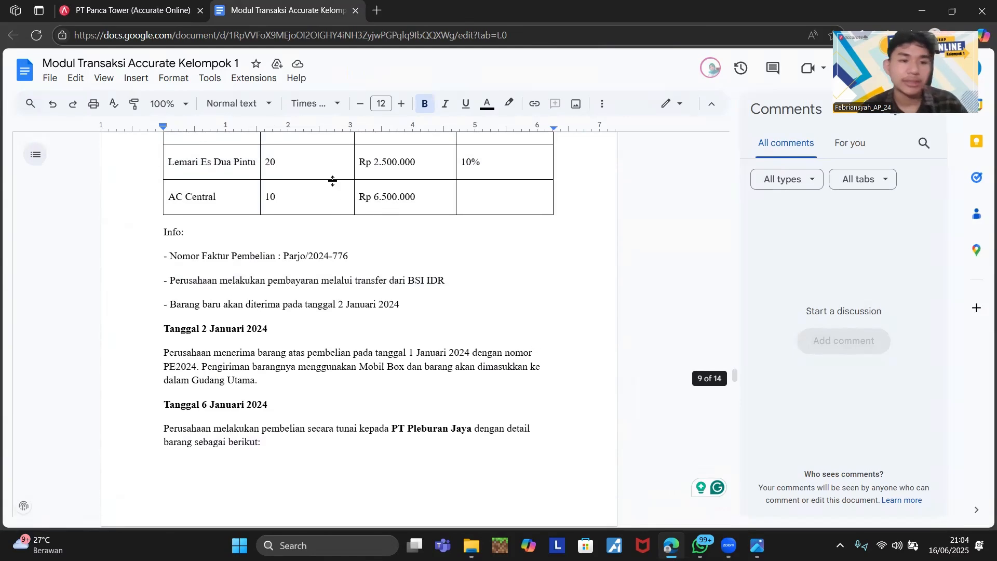
scroll(334, 181, "down", 2)
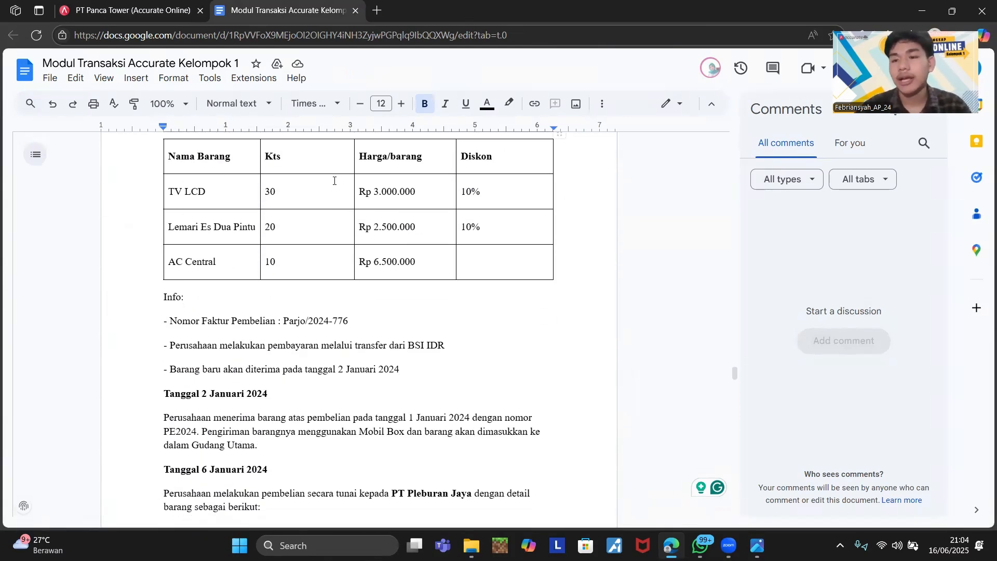
scroll(400, 286, "down", 1)
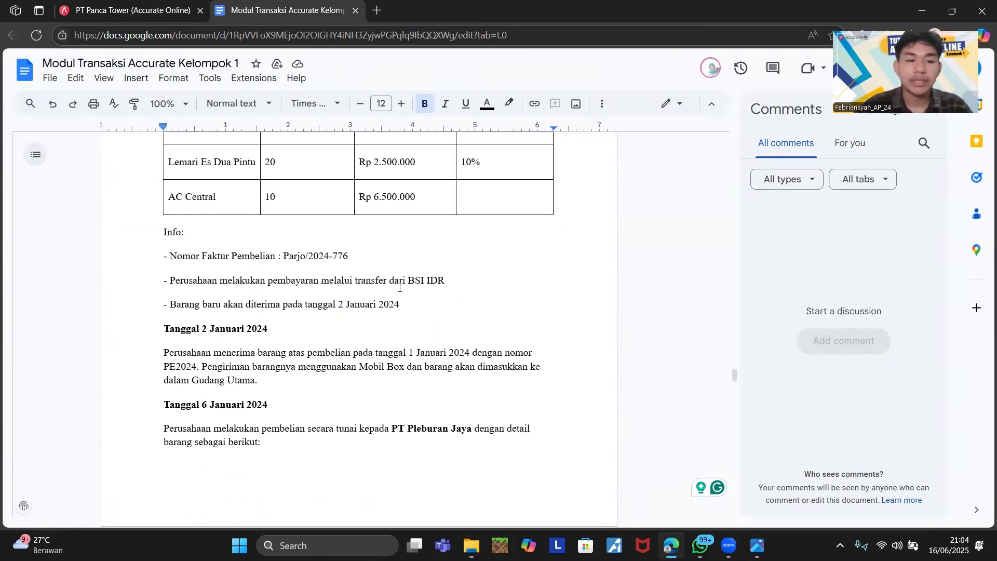
scroll(400, 287, "down", 3)
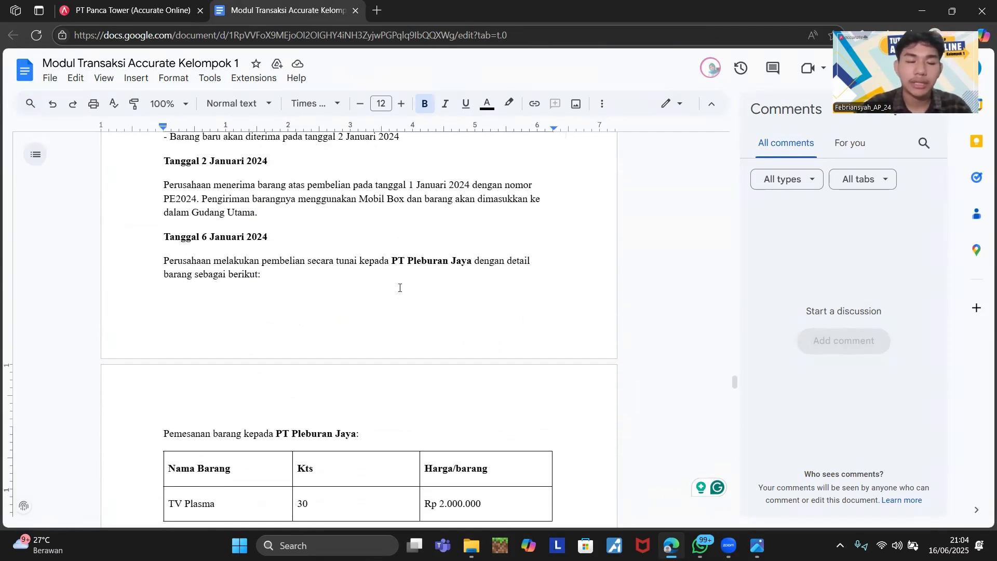
scroll(400, 287, "up", 8)
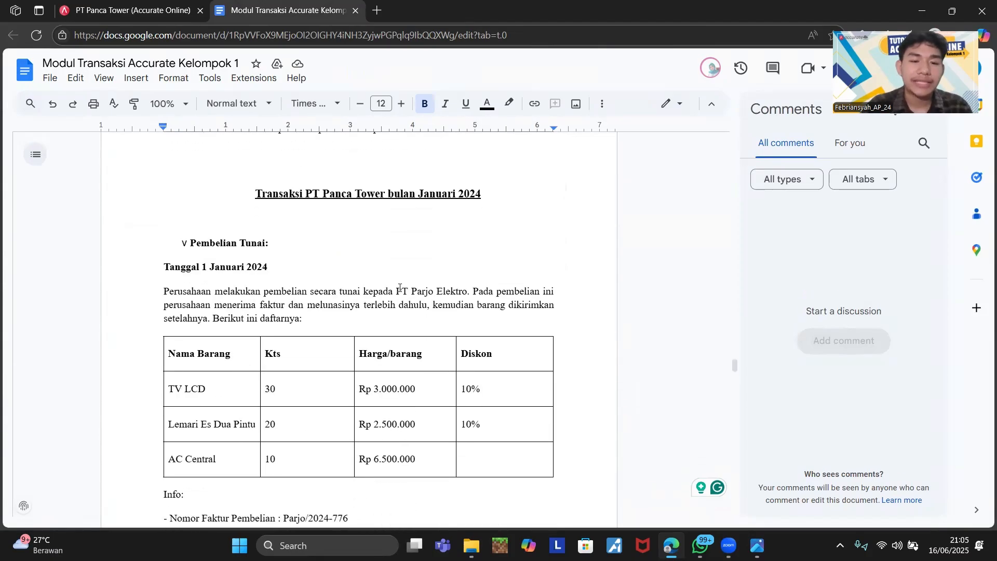
scroll(400, 287, "down", 7)
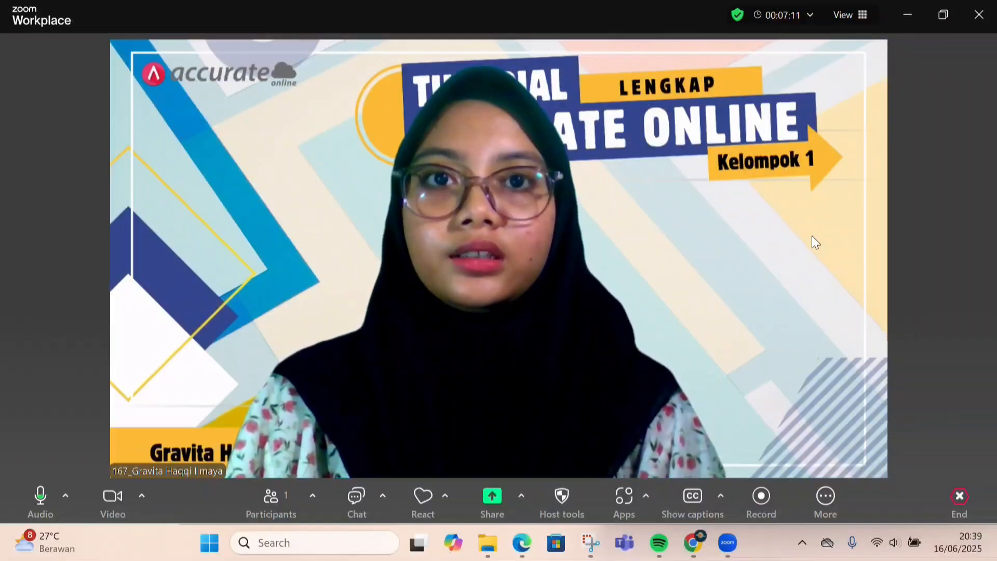
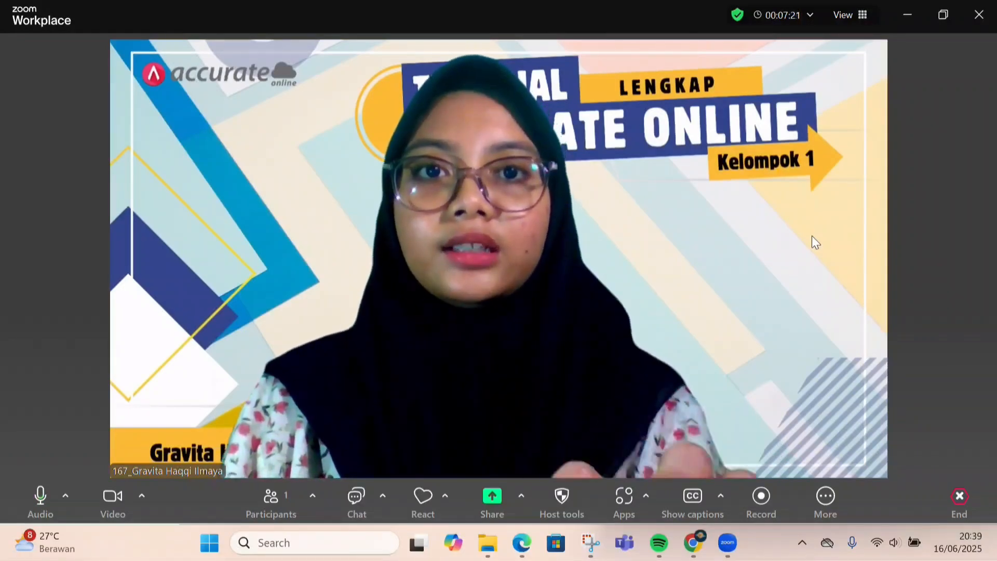
Minimize the Zoom meeting and open a new purchase order form in Accurate Online
left_click(903, 21)
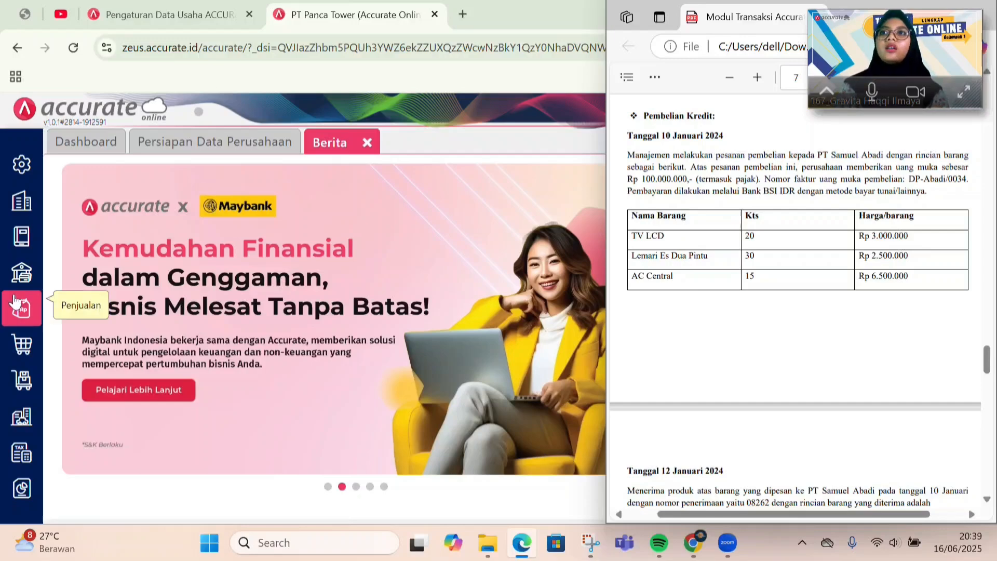
left_click(21, 346)
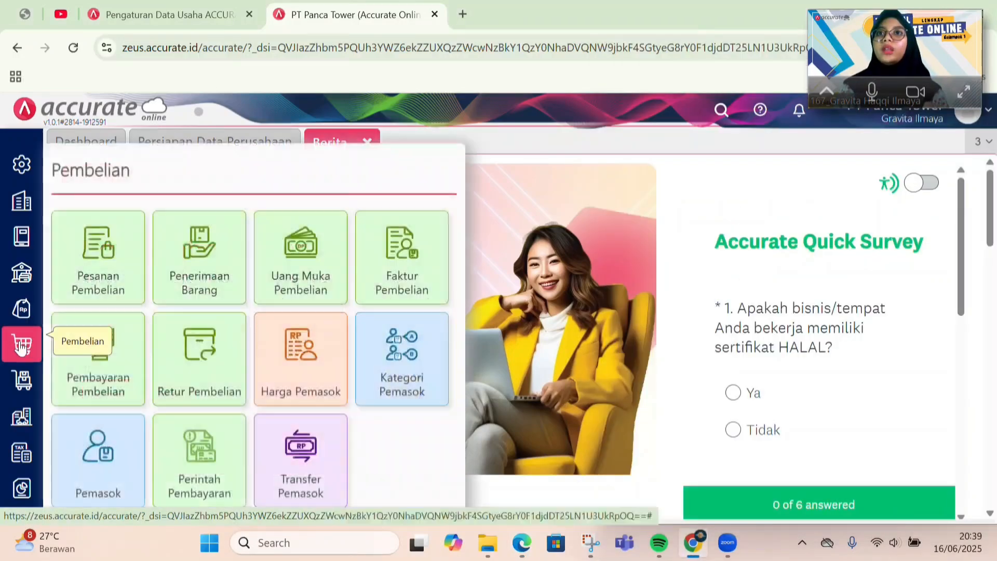
left_click(80, 280)
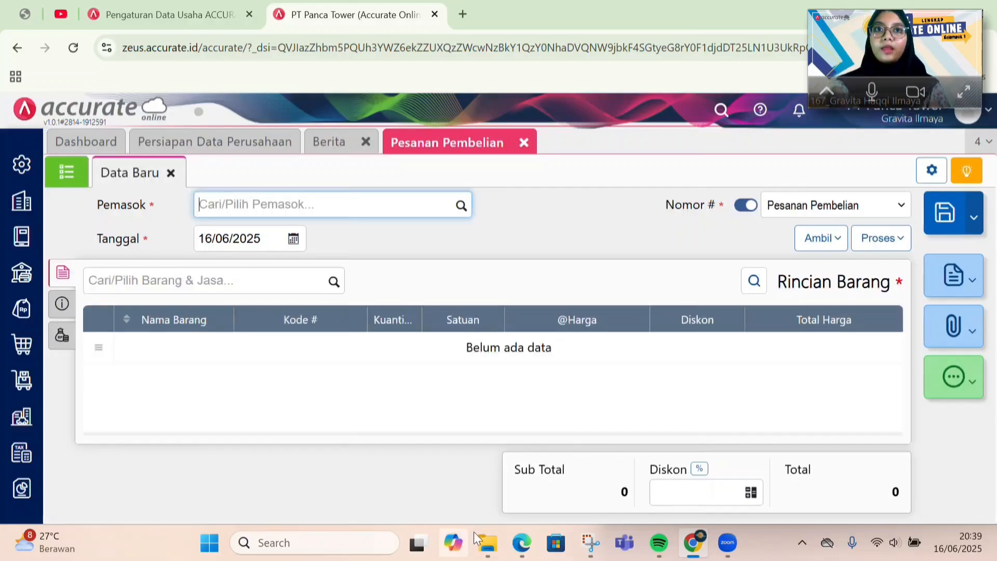
Look up the supplier in the 10 January credit purchase instructions and choose PT Samuel Abadi as the order's supplier
left_click(522, 542)
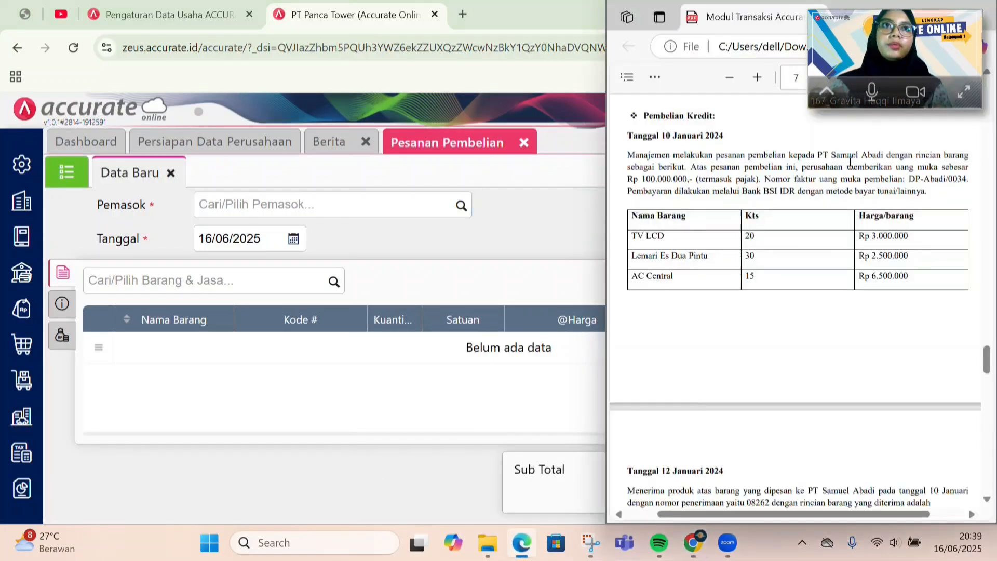
left_click(335, 202)
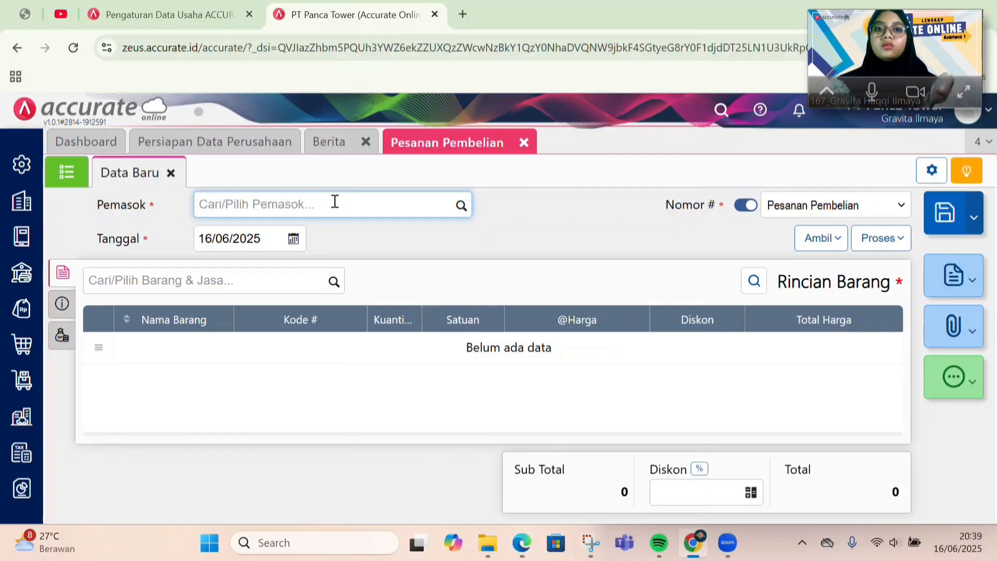
type("samu")
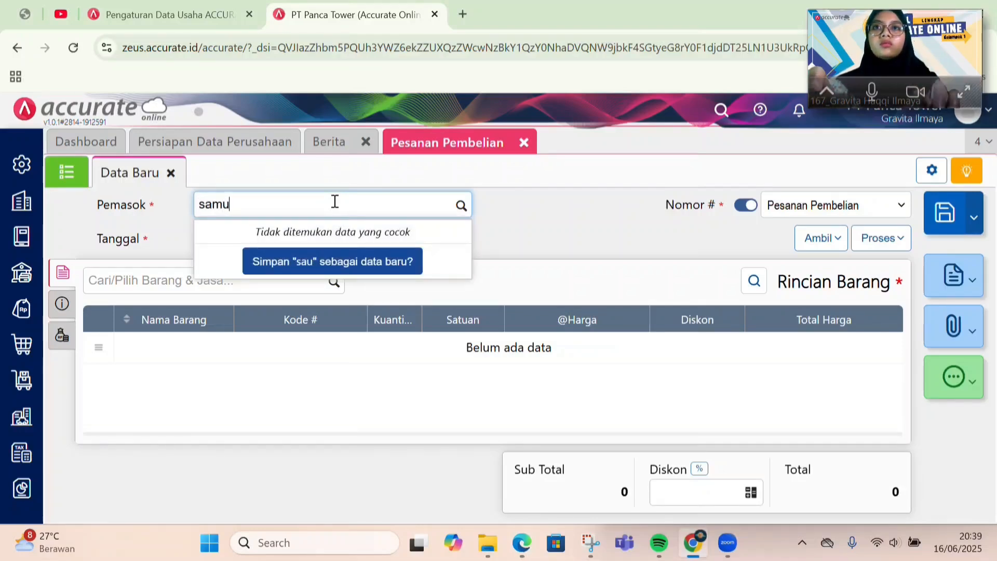
left_click(330, 241)
Check the order date in the module PDF and set the purchase order's date to 10/01/2024
left_click(269, 243)
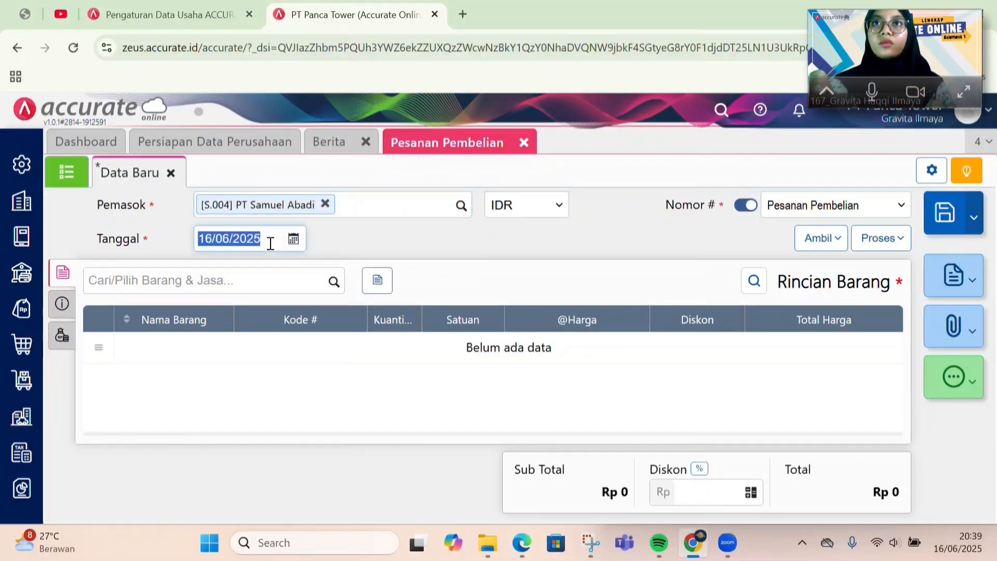
mouse_move(524, 546)
left_click(522, 452)
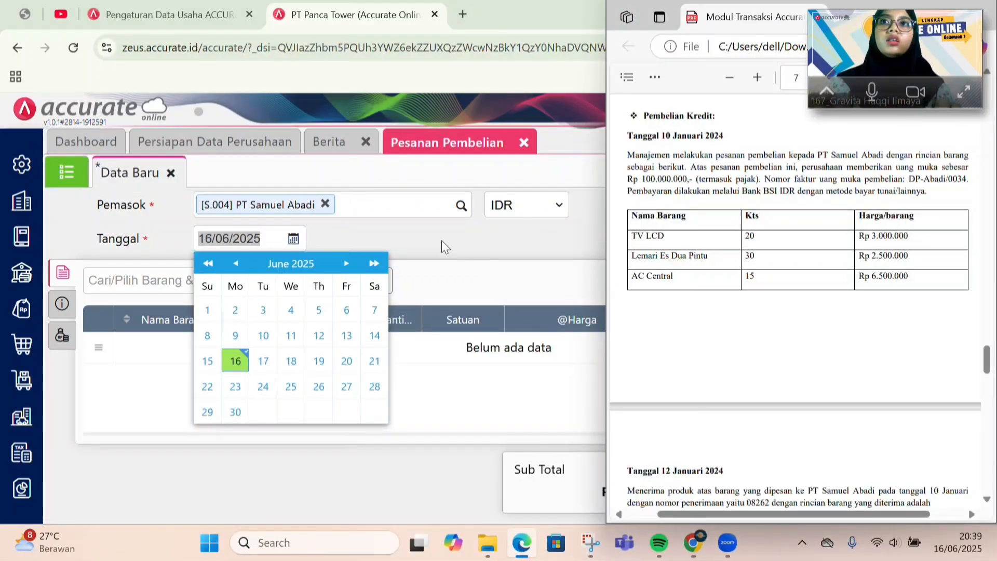
left_click(272, 233)
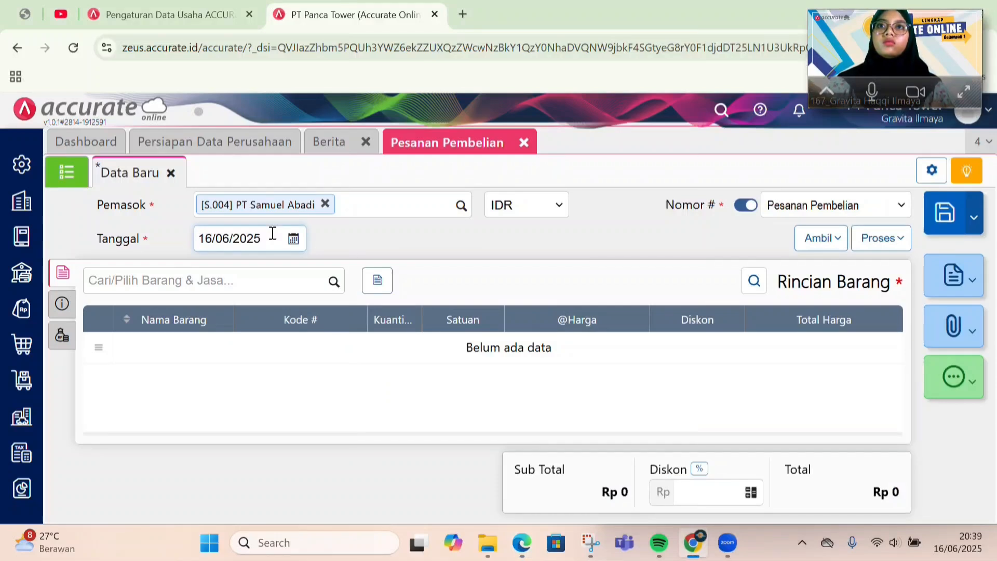
left_click(353, 234)
left_click(276, 245)
type("10/01/20")
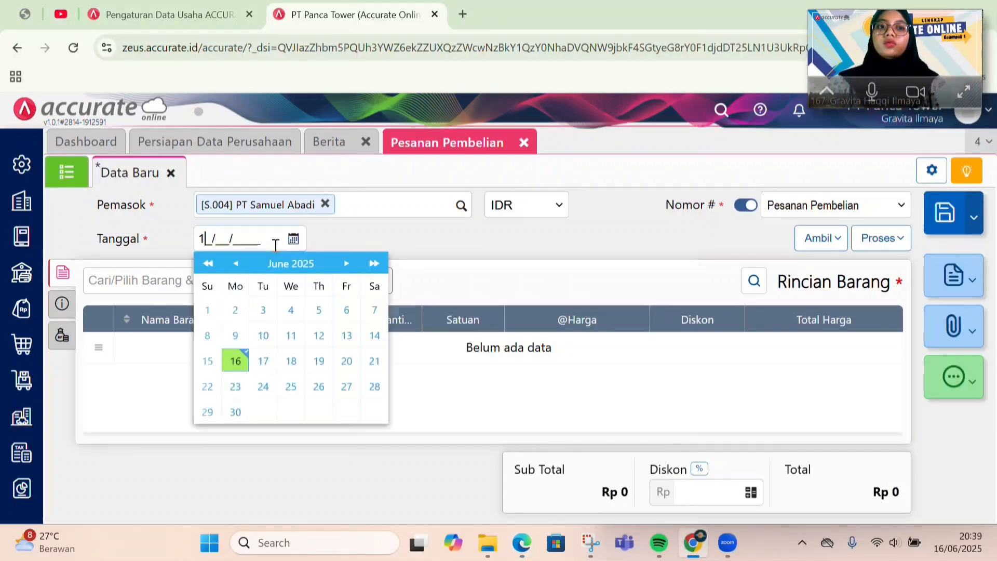
type("24")
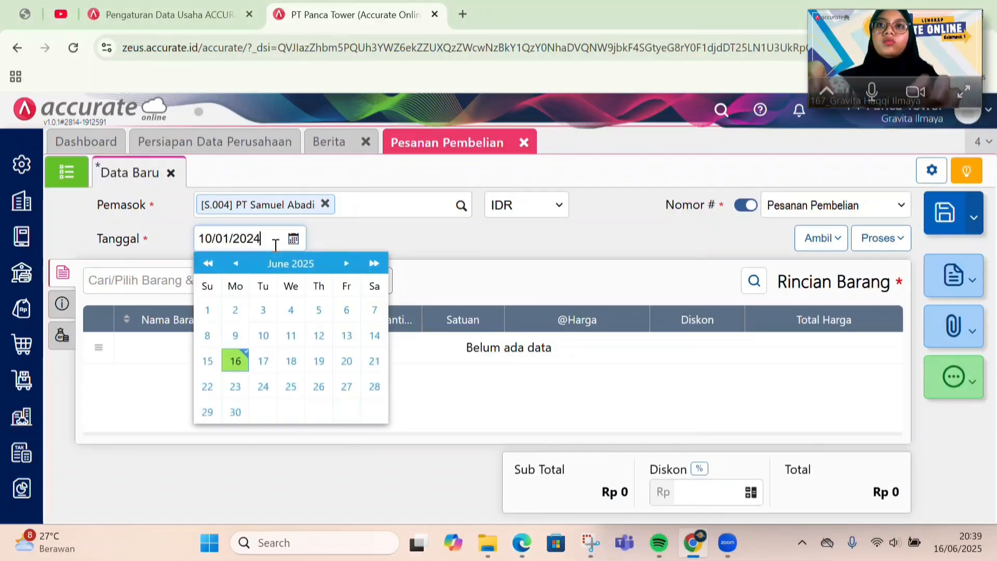
left_click(333, 231)
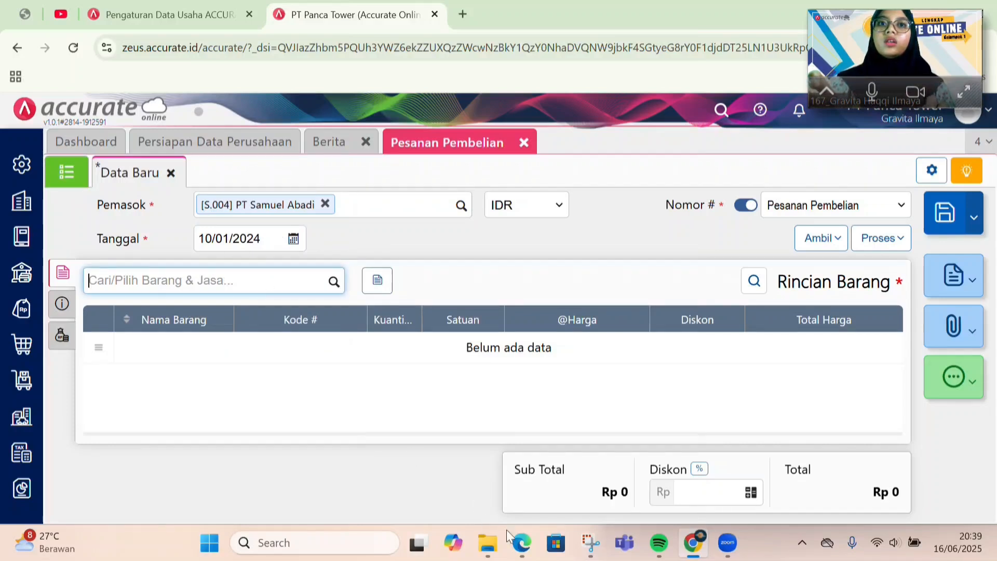
Check the item list in the module PDF and add TV LCD to the order: 20 PCS at Rp 3.000.000 each, warehouse Utama
left_click(529, 551)
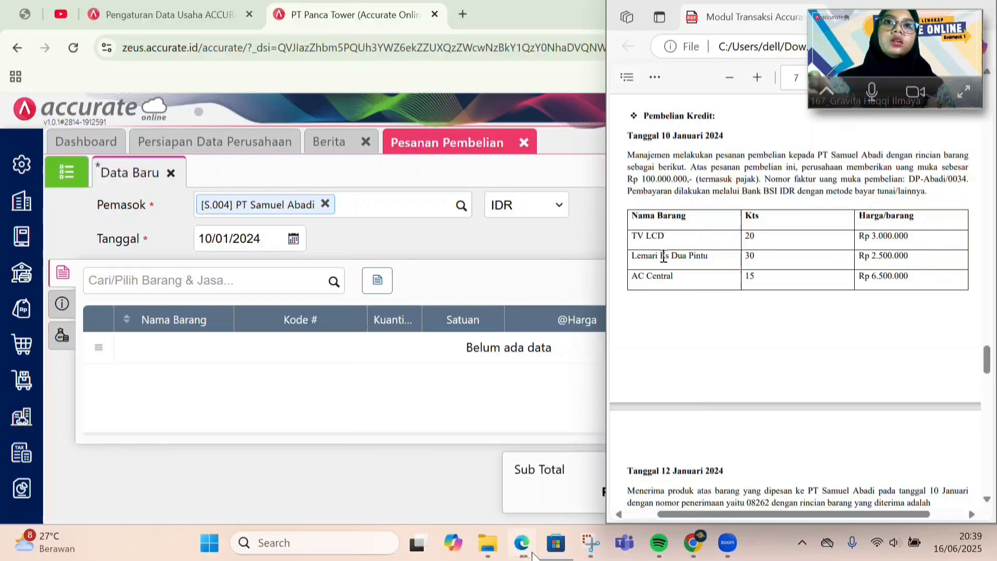
left_click(236, 282)
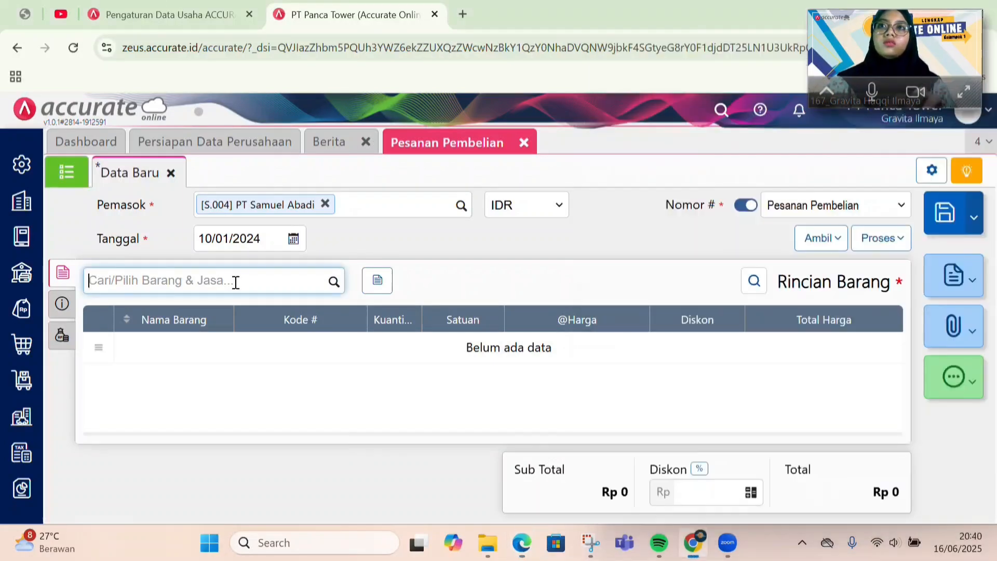
type("lcd")
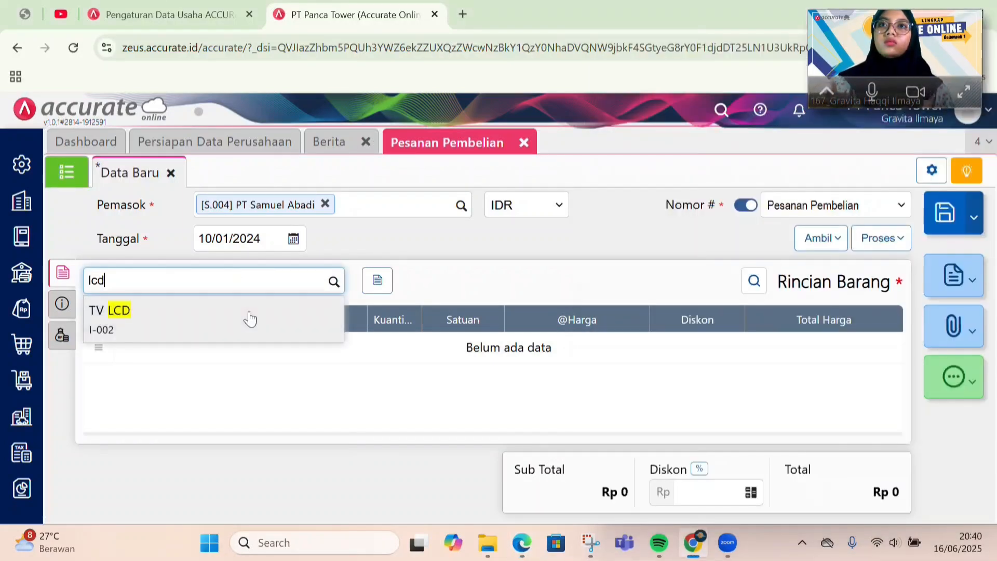
left_click(248, 317)
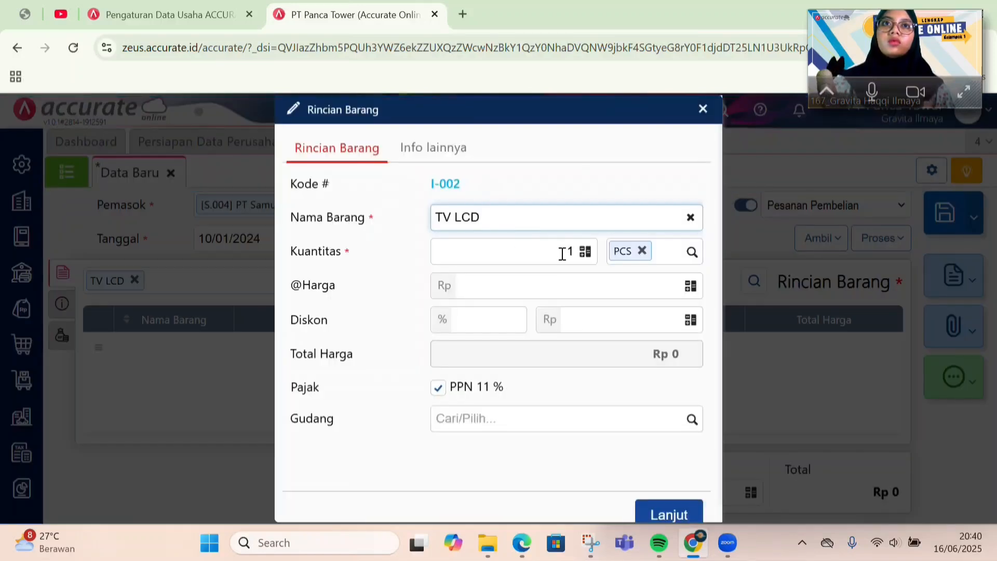
left_click(563, 253)
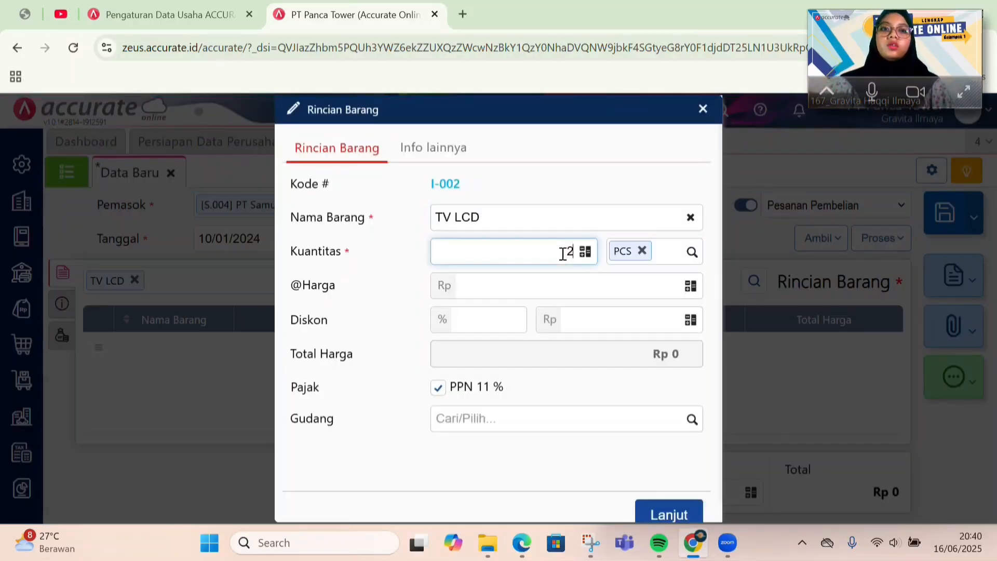
left_click(581, 284)
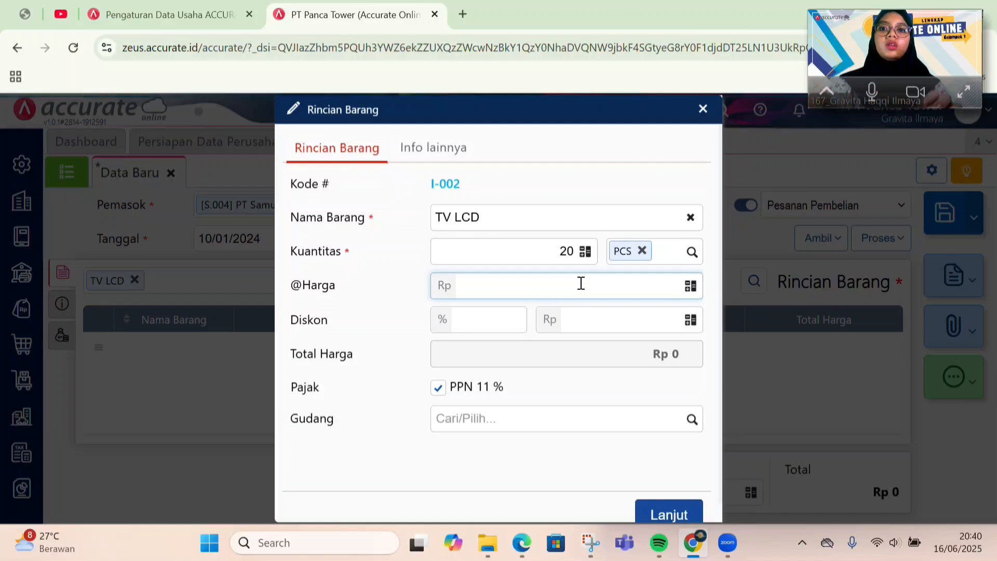
type("3000")
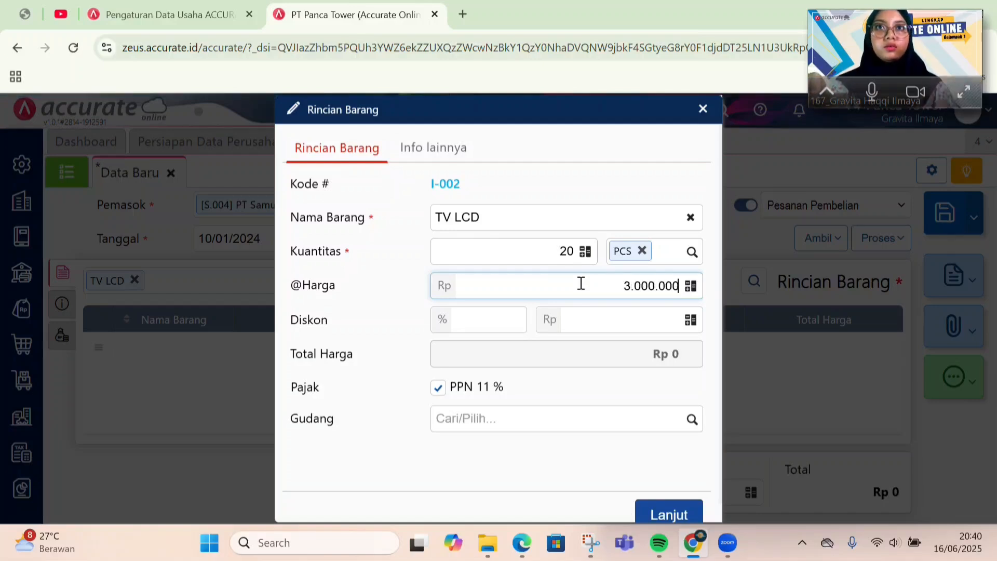
left_click(565, 419)
type("uta")
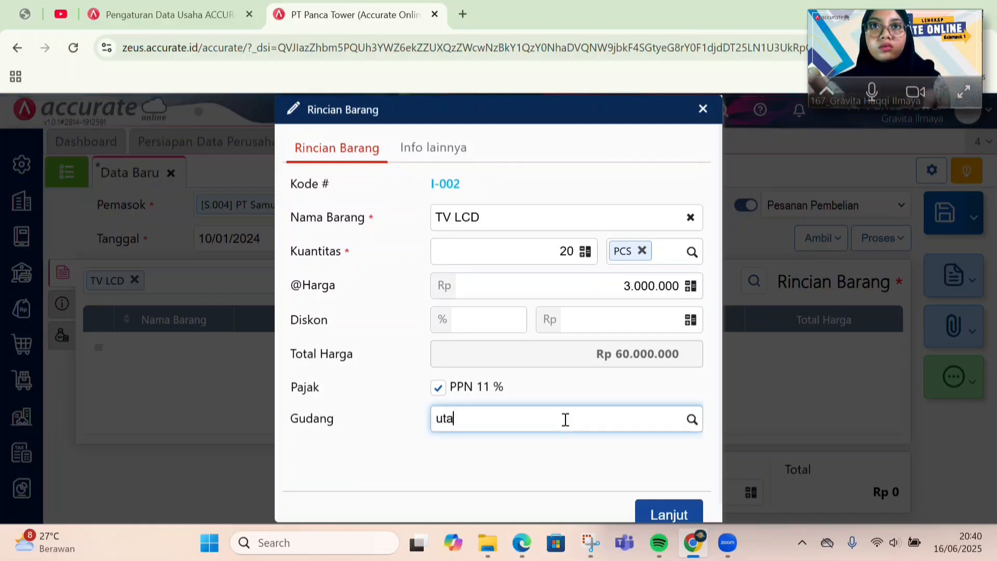
left_click(570, 442)
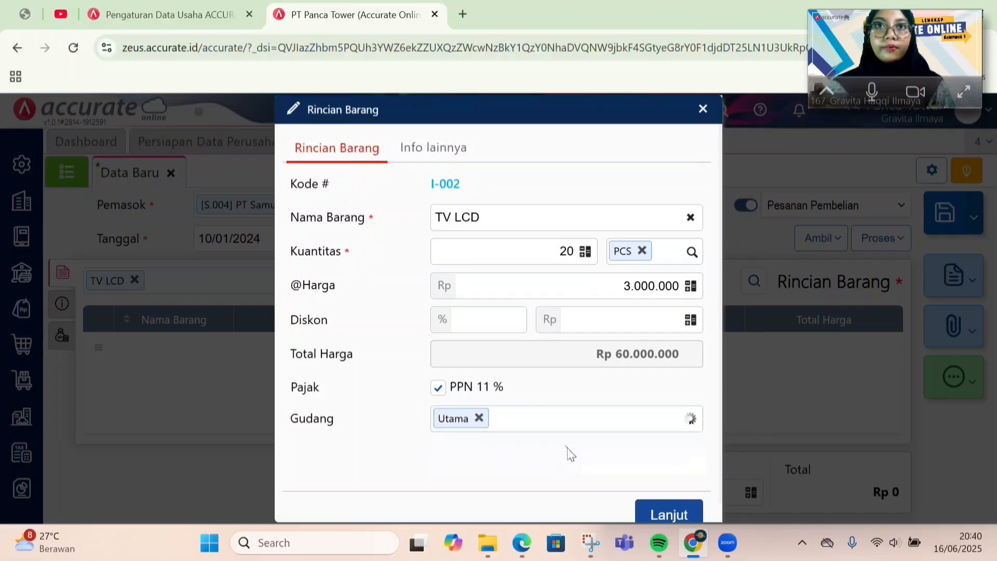
left_click(653, 512)
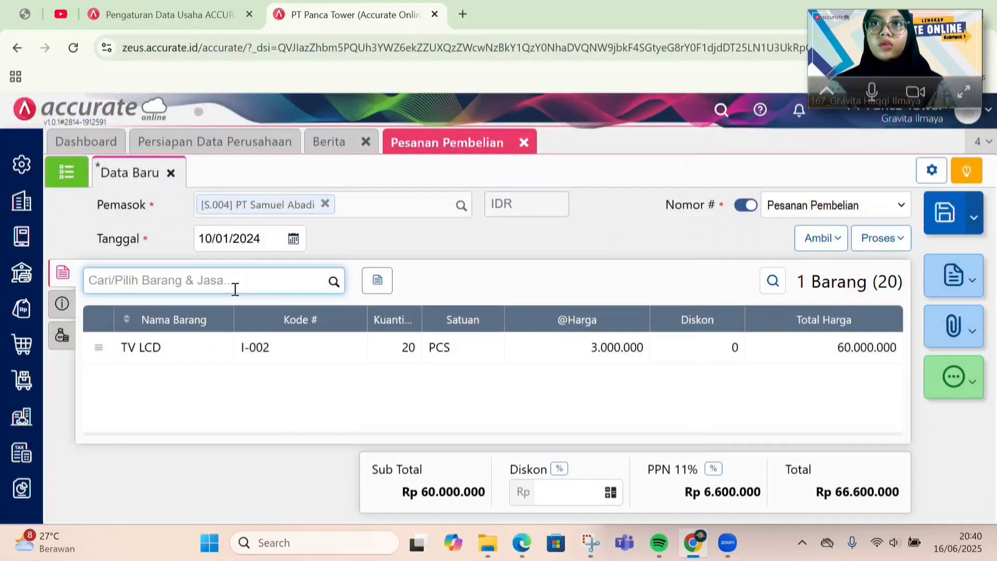
Add Lemari Es Dua Pintu to the purchase order with quantity 30 PCS, unit price Rp 25.000.000 and warehouse Utama
type("dua")
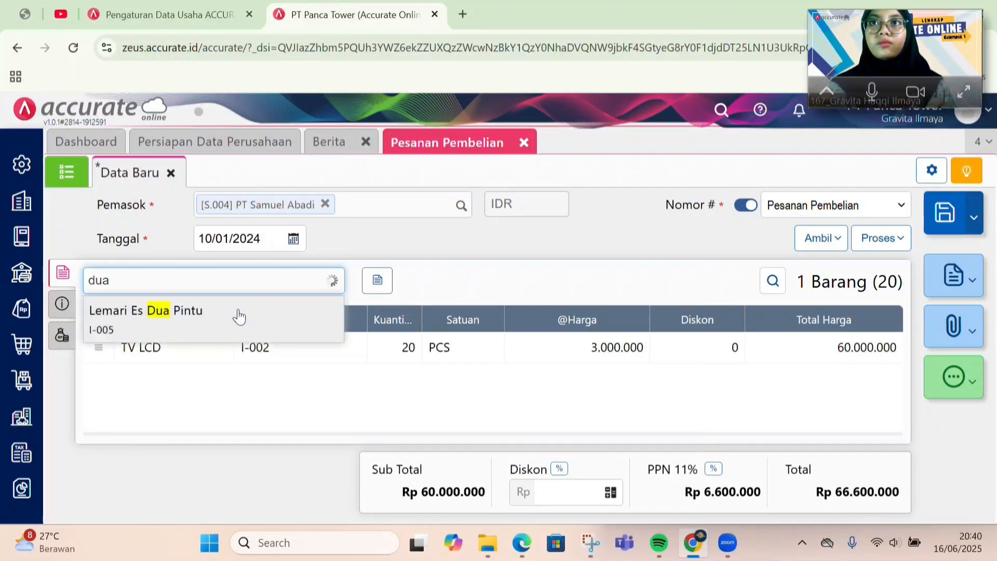
left_click(238, 315)
left_click(510, 263)
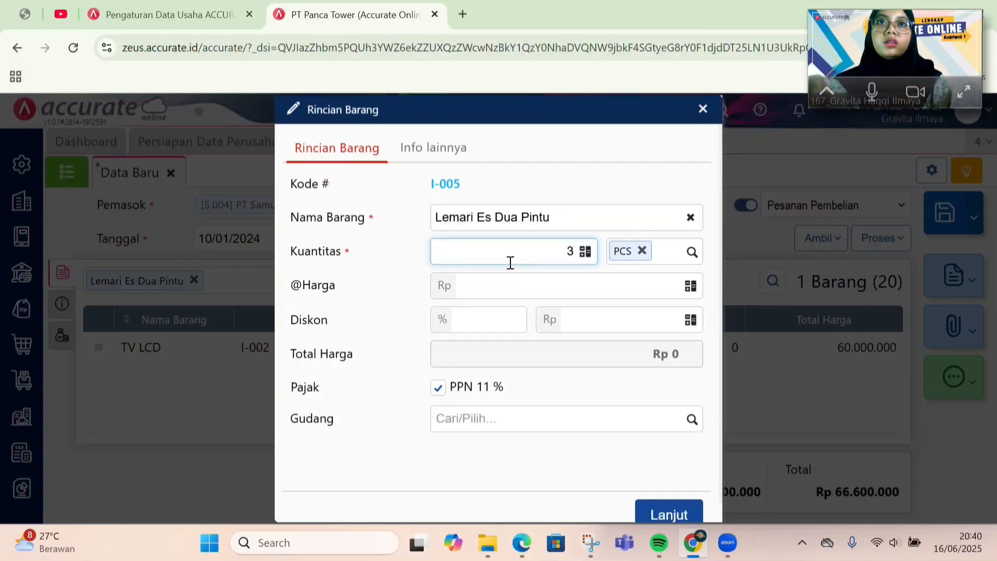
left_click(511, 289)
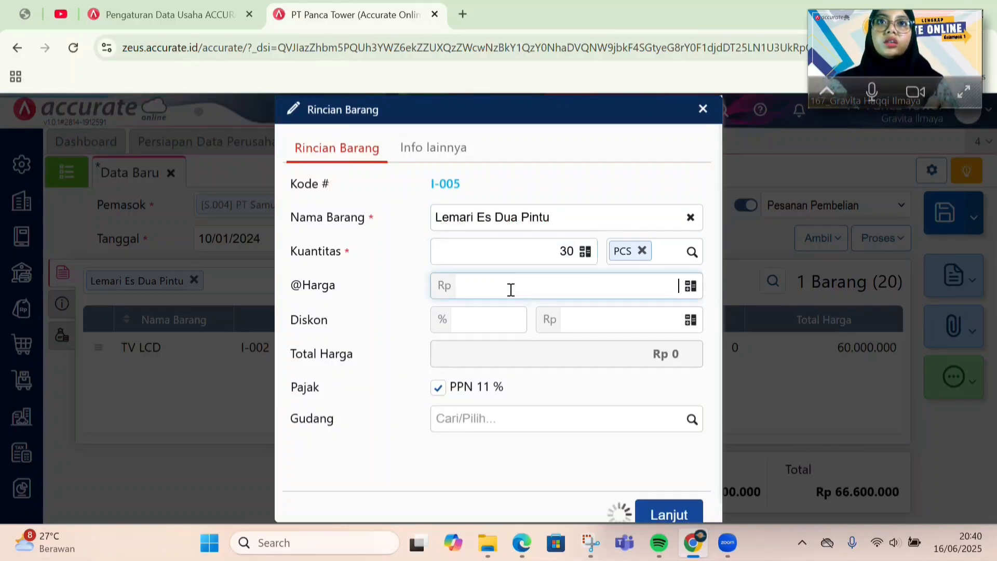
type("25.000.000")
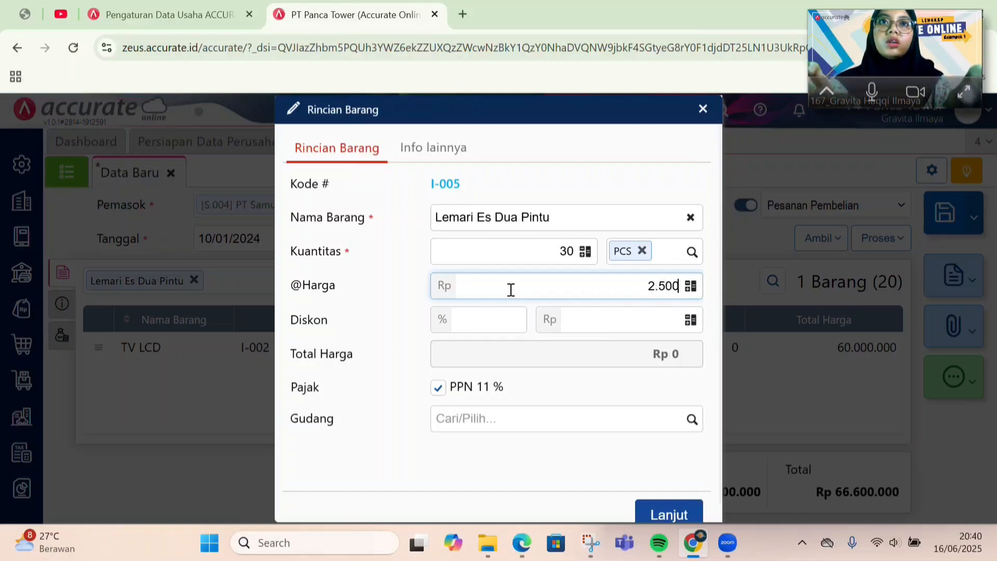
left_click(526, 417)
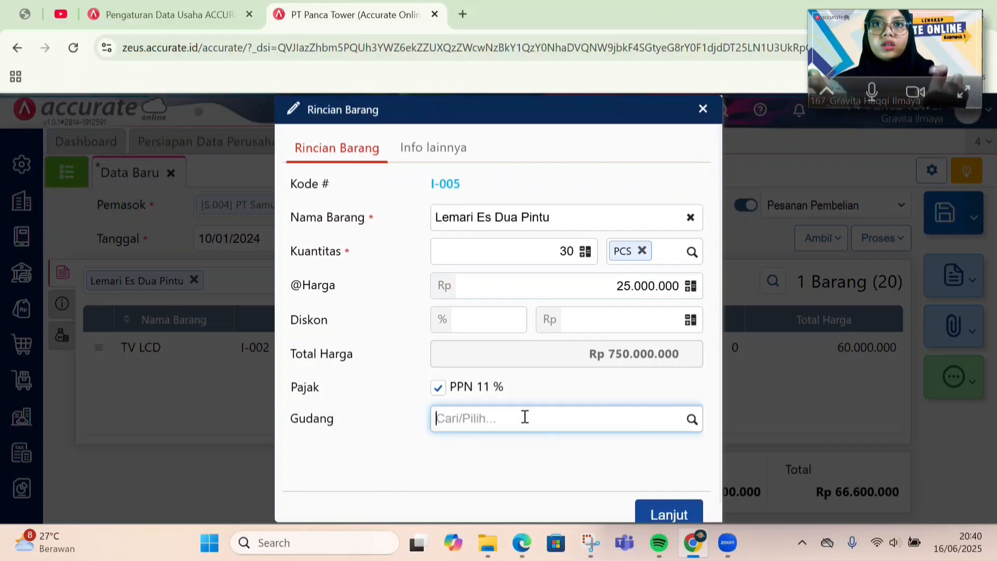
type("uta")
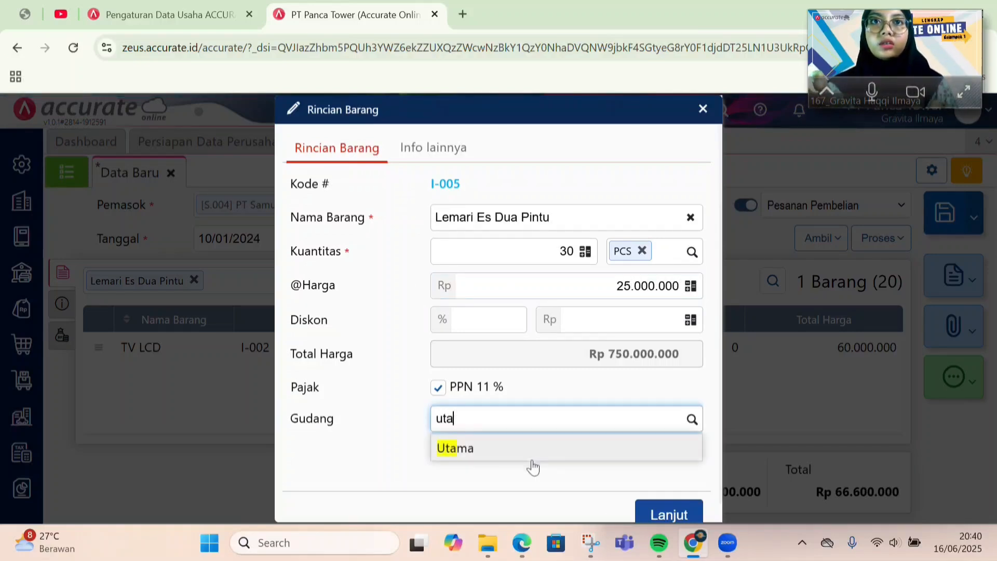
left_click(530, 460)
left_click(659, 512)
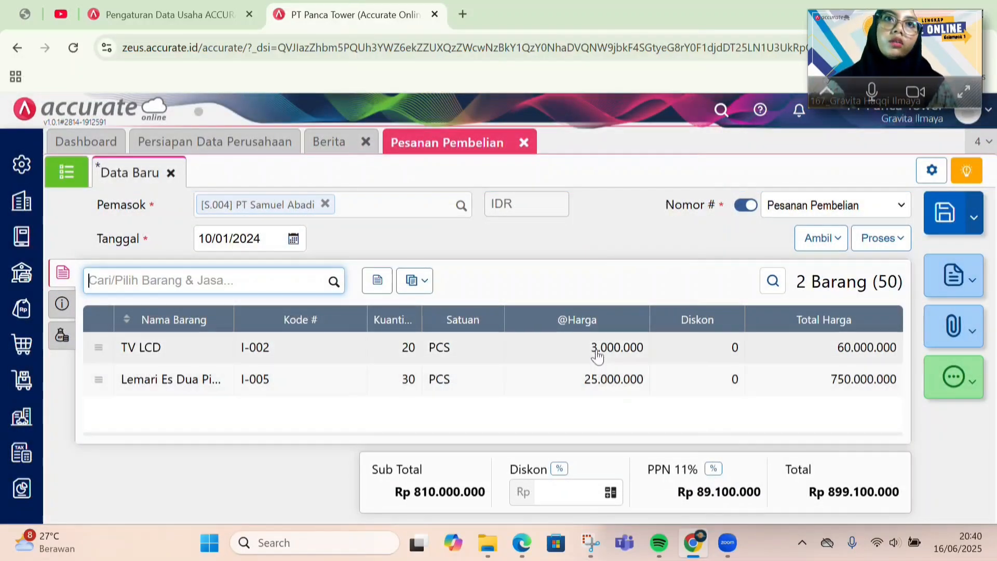
Set the unit price of the Lemari Es Dua Pintu order line to Rp 2.500.000
left_click(631, 386)
left_click(659, 286)
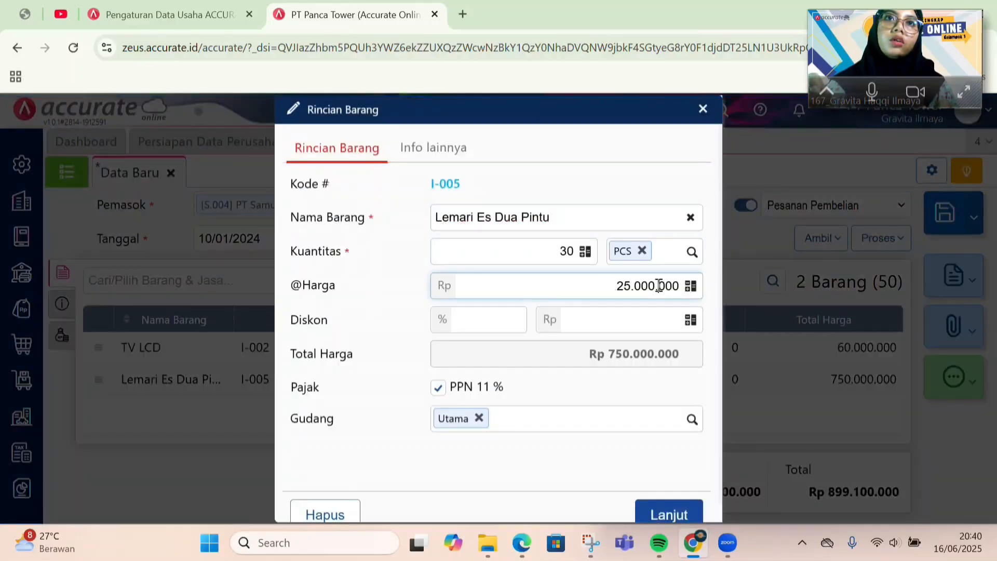
left_click(670, 515)
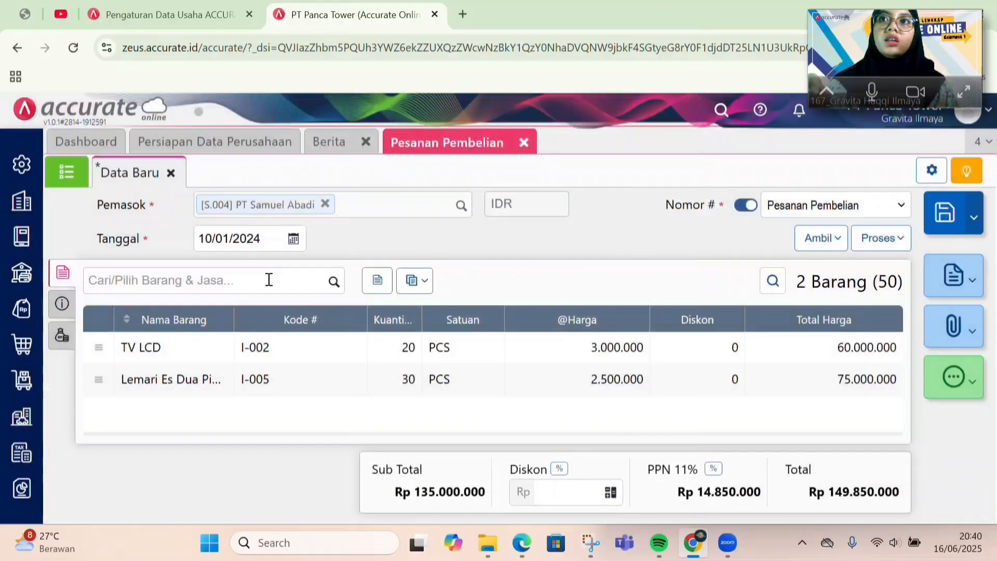
Add AC Central to the purchase order with quantity 15 PCS, unit price Rp 6.500.000 and warehouse Utama
left_click(269, 280)
type("centra")
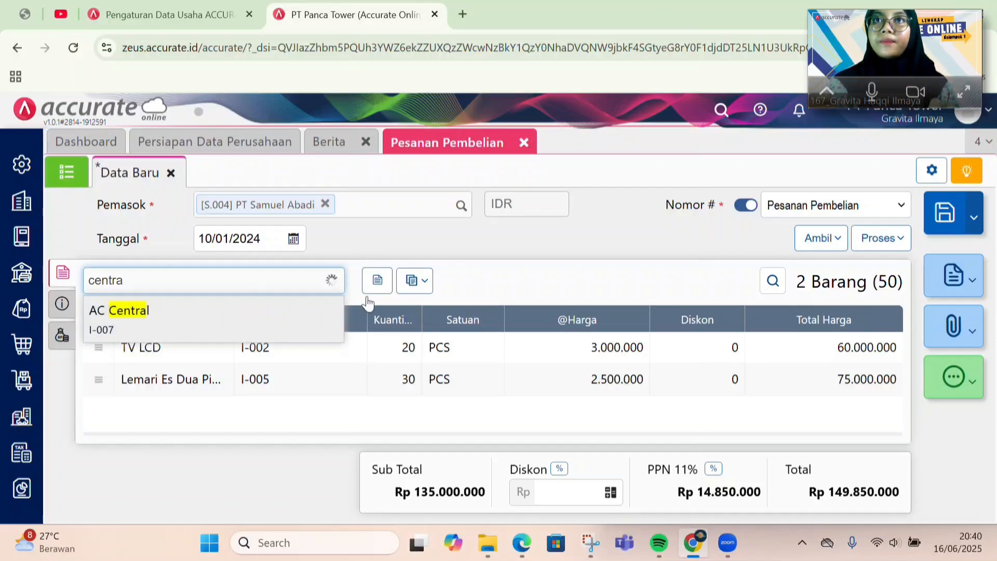
left_click(267, 316)
left_click(497, 258)
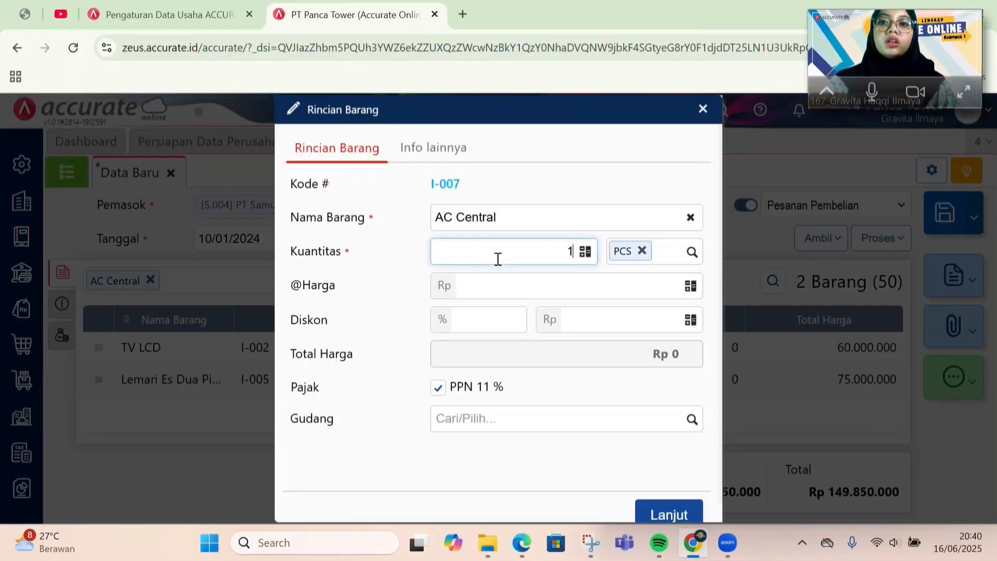
left_click(515, 283)
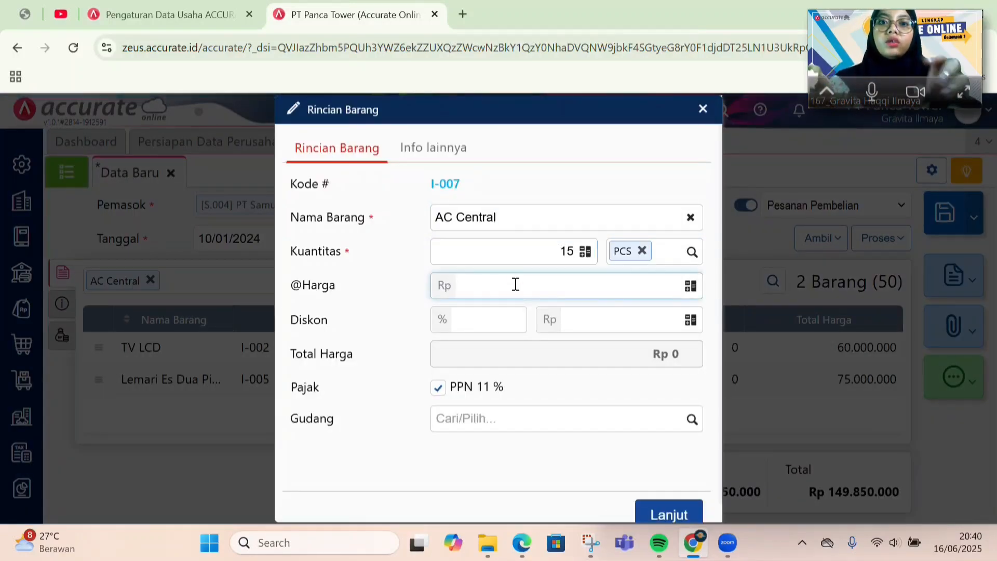
type("65.000.000")
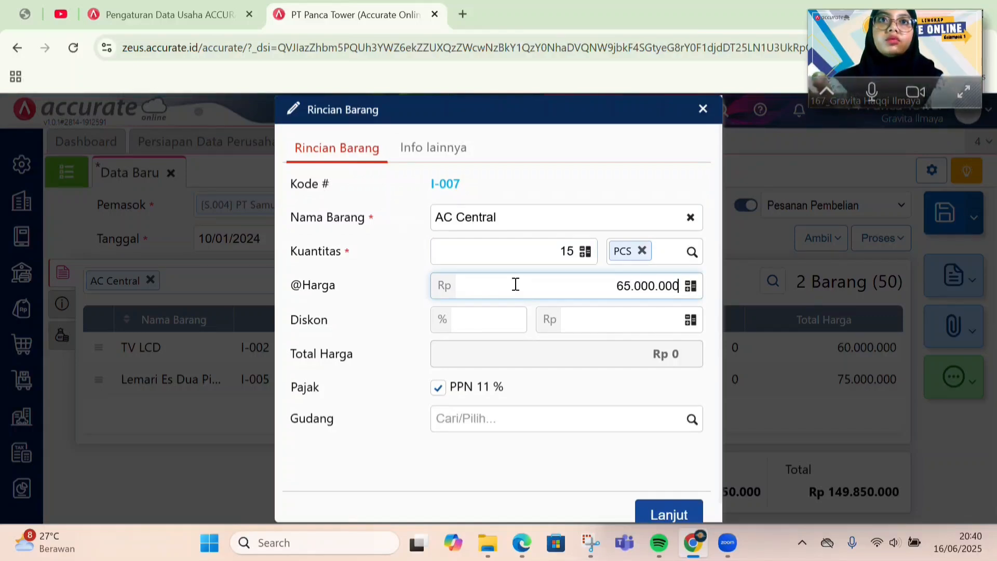
left_click(524, 417)
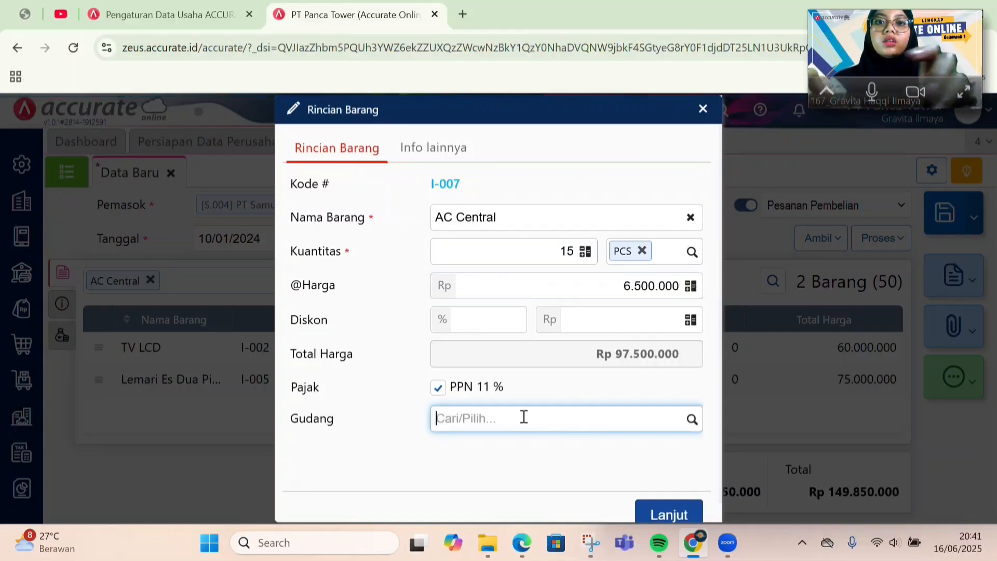
type("uta")
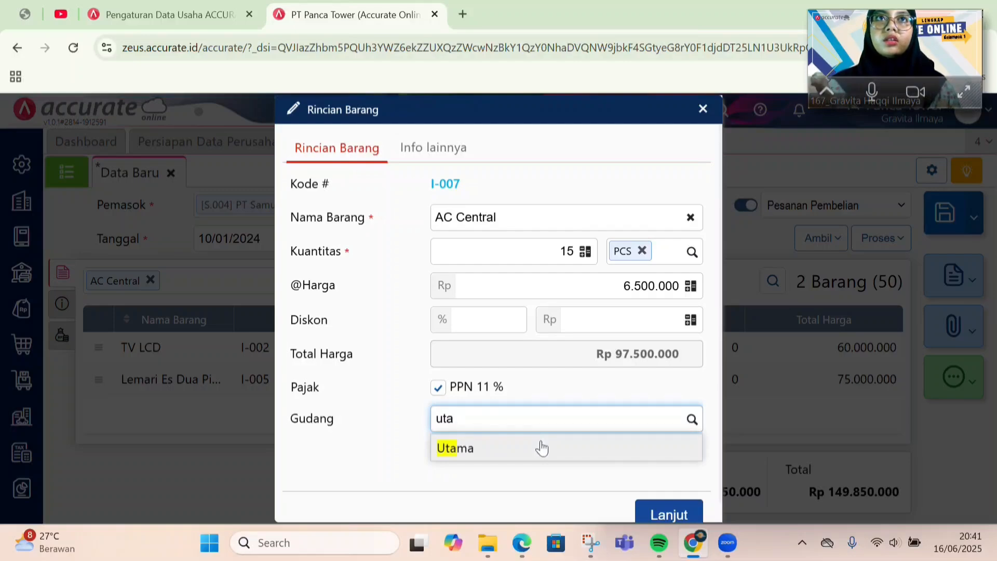
left_click(548, 453)
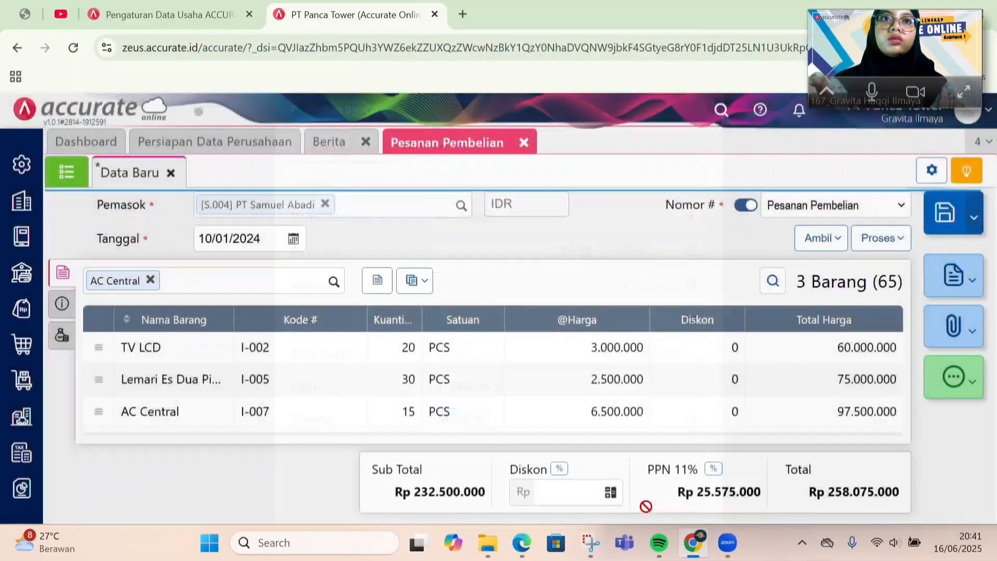
left_click(645, 513)
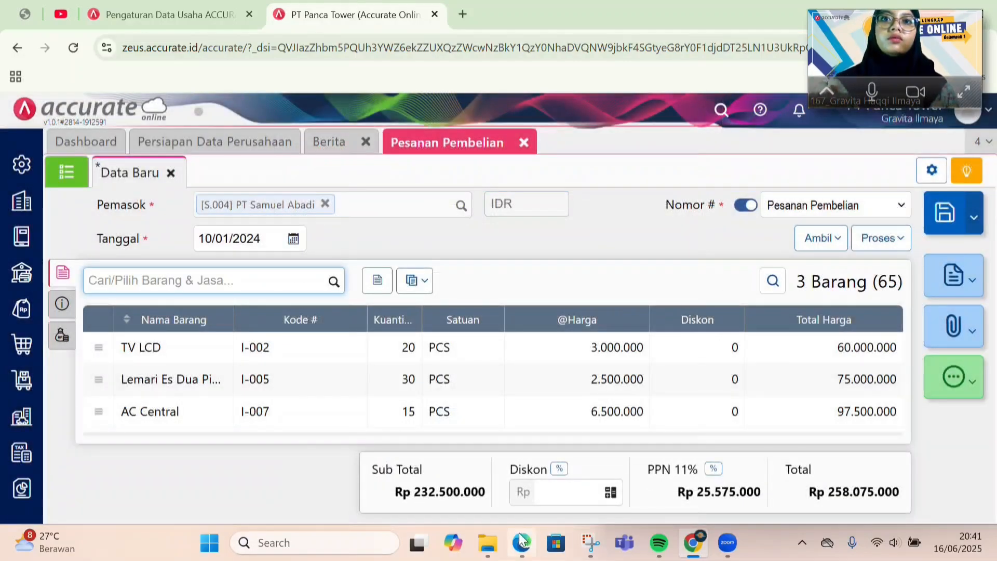
Compare the order lines with the module PDF and fill the order's Alamat Kirim from the saved address options
left_click(521, 540)
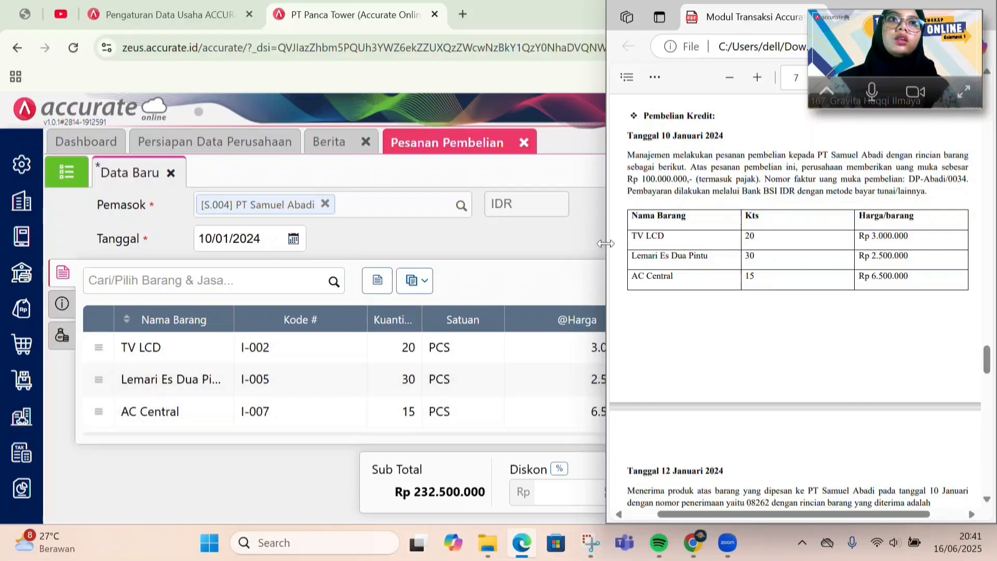
left_click(568, 242)
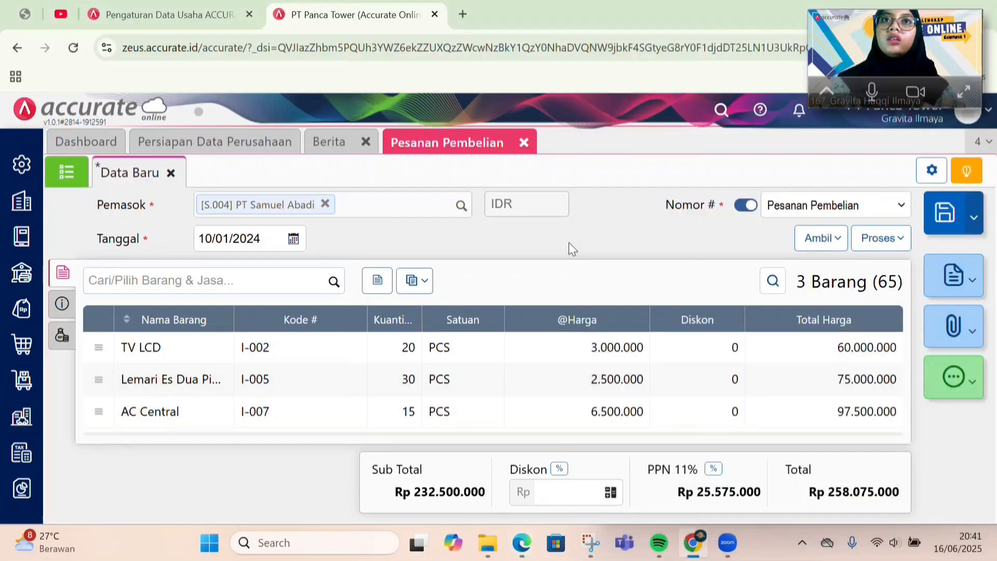
left_click(62, 303)
left_click(202, 358)
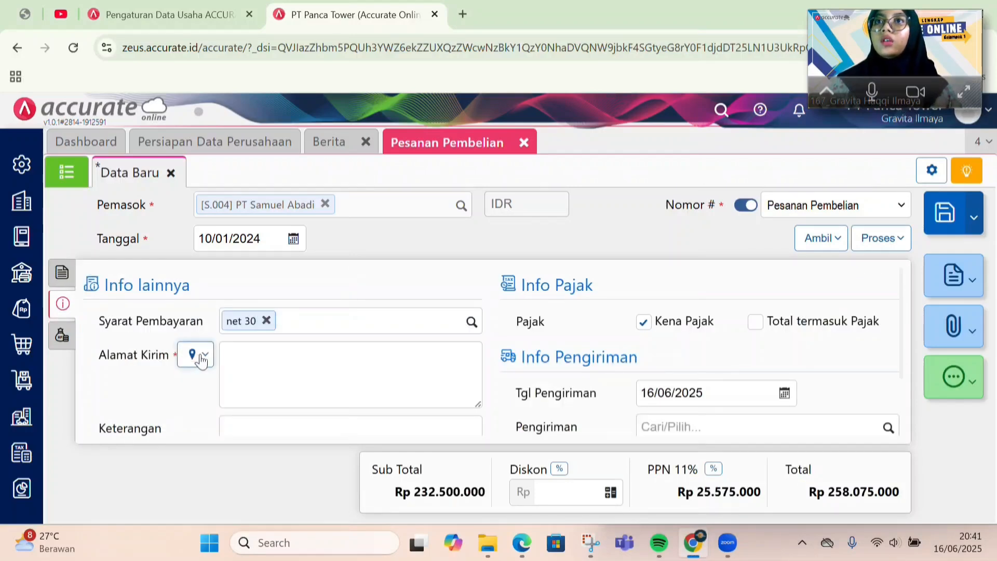
left_click(211, 389)
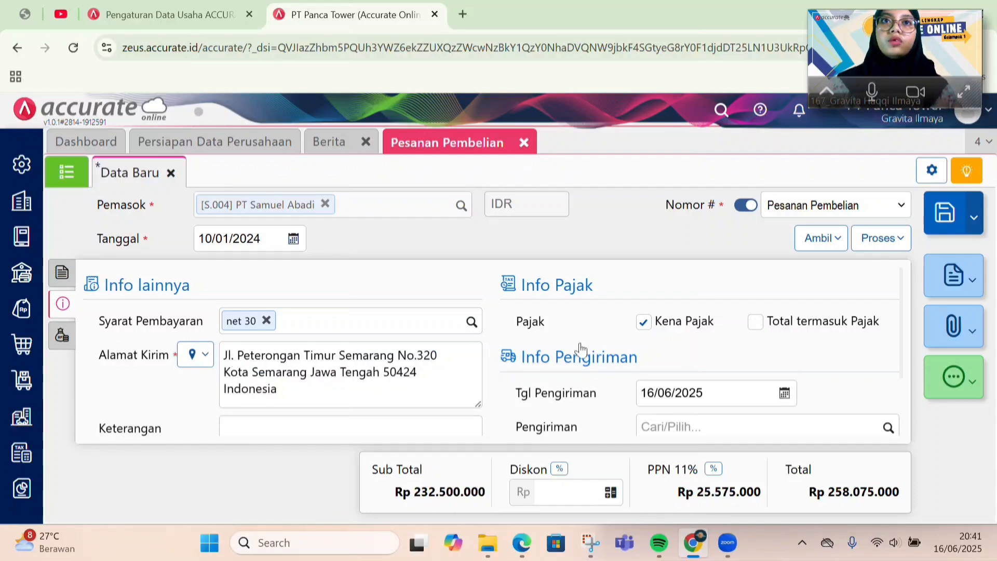
Check the down payment instructions in the module PDF and process the purchase order into an Uang Muka form
left_click(521, 543)
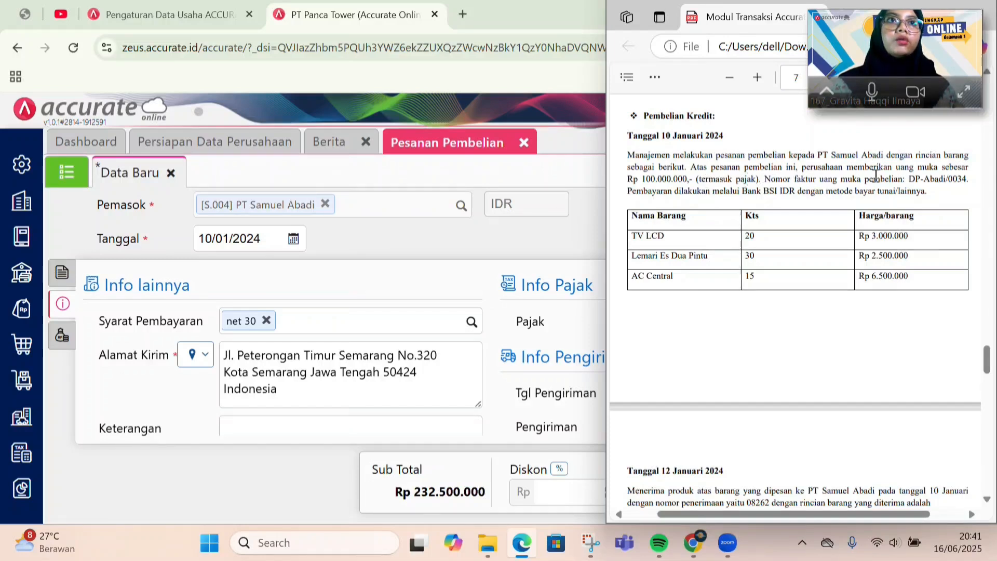
left_click(575, 215)
left_click(865, 244)
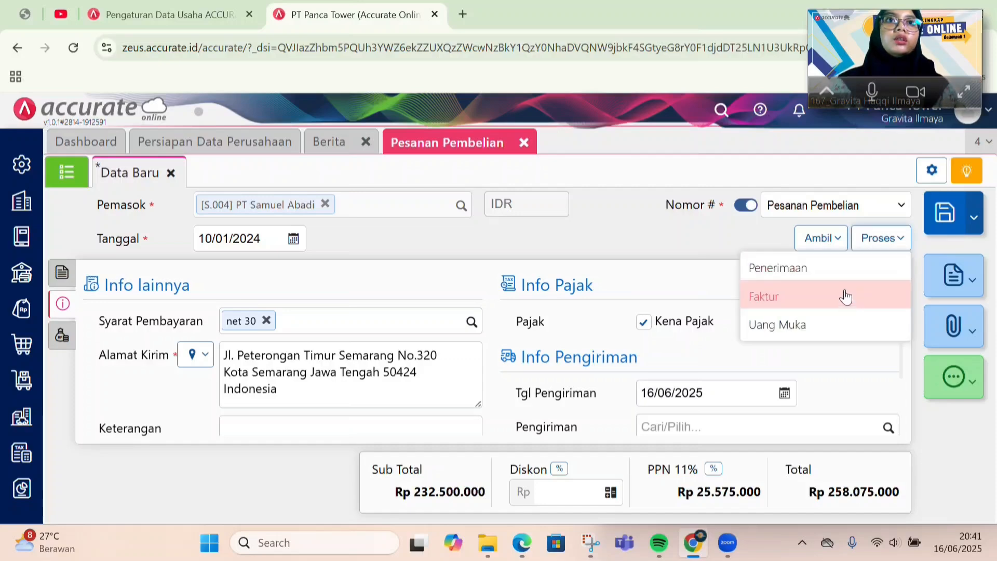
left_click(846, 331)
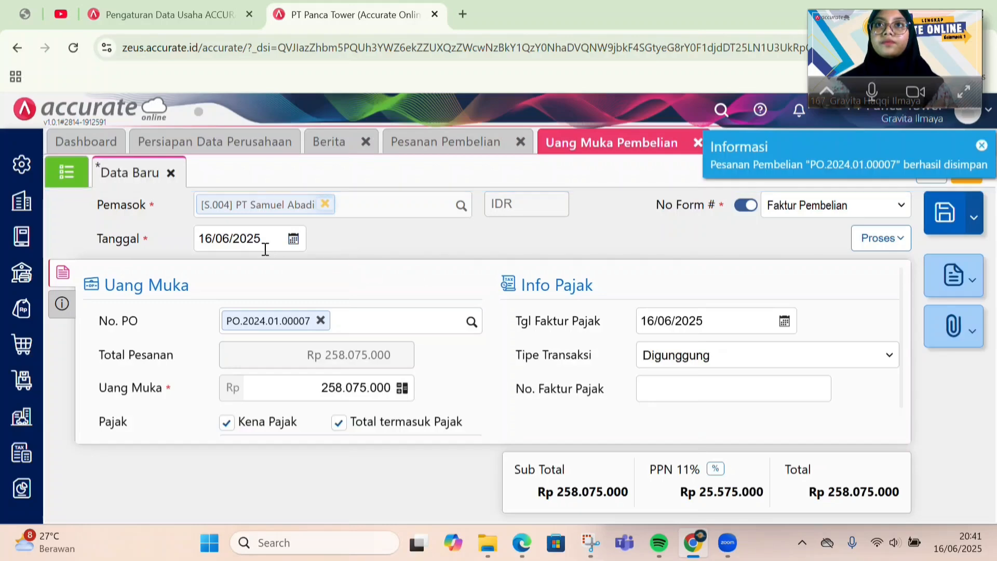
Date the purchase down payment 10/01/2024, set Uang Muka to Rp 100.000.000, and check the amount against the module PDF
left_click(265, 243)
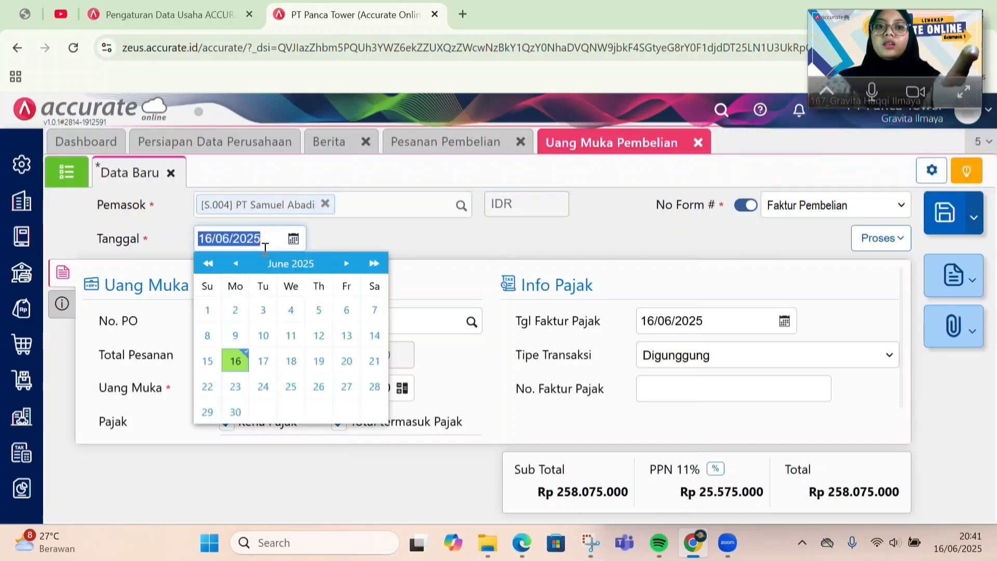
type("10/01/2024")
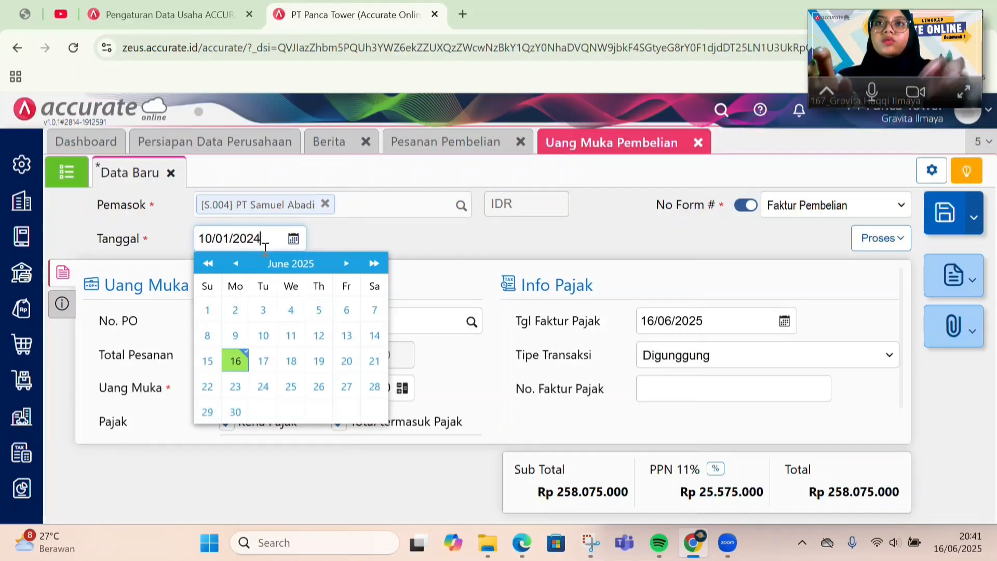
left_click(332, 236)
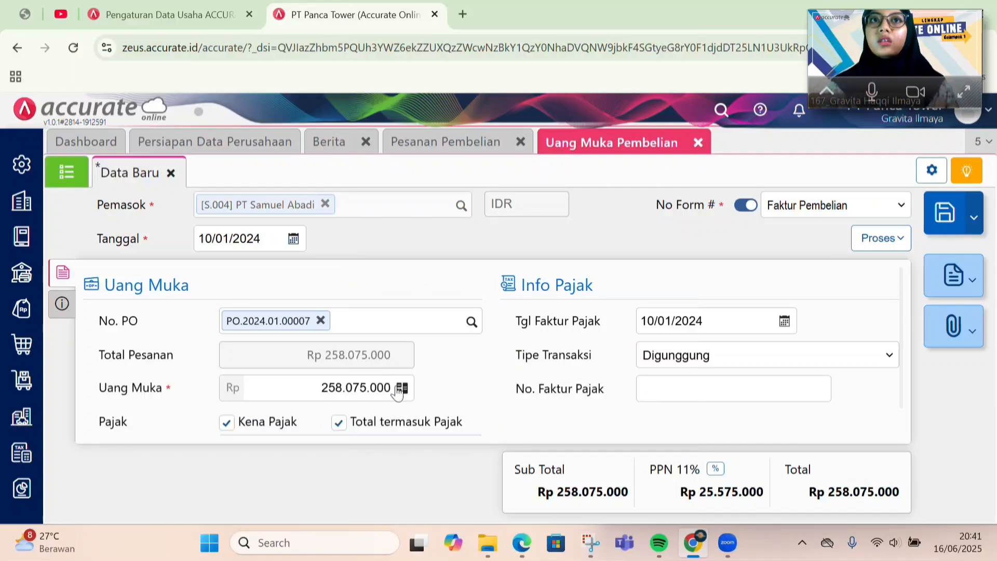
left_click_drag(393, 388, 318, 389)
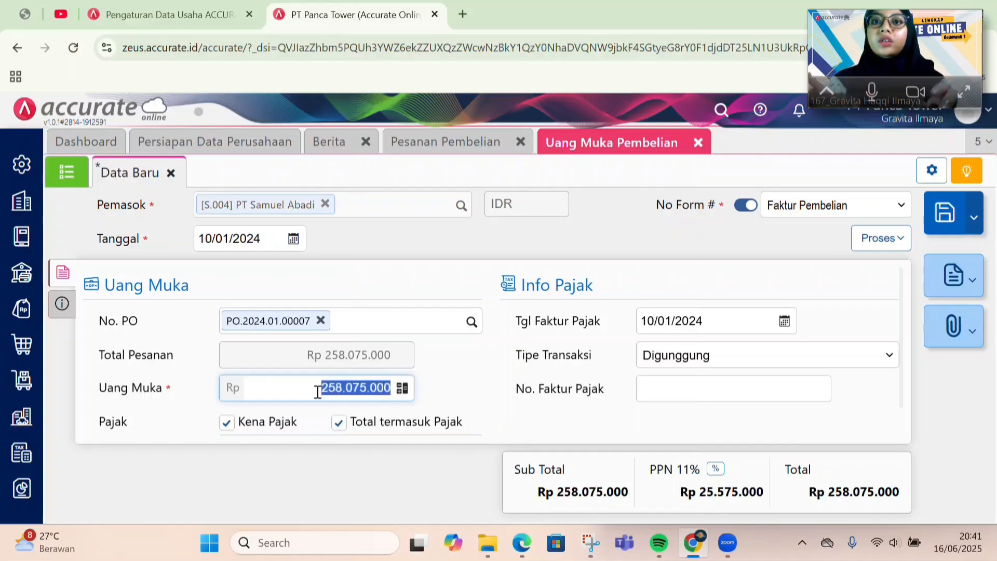
type("100.000")
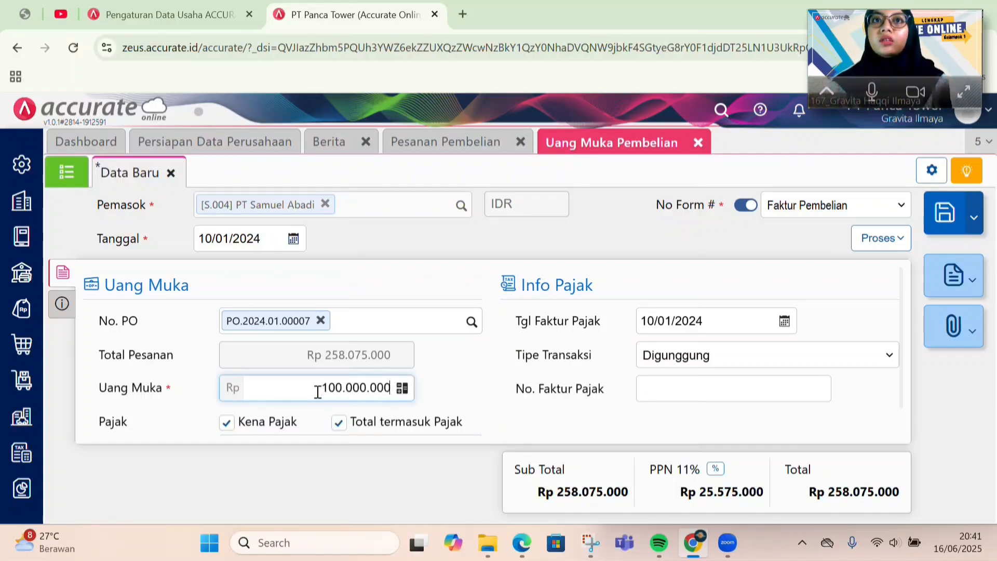
left_click(478, 374)
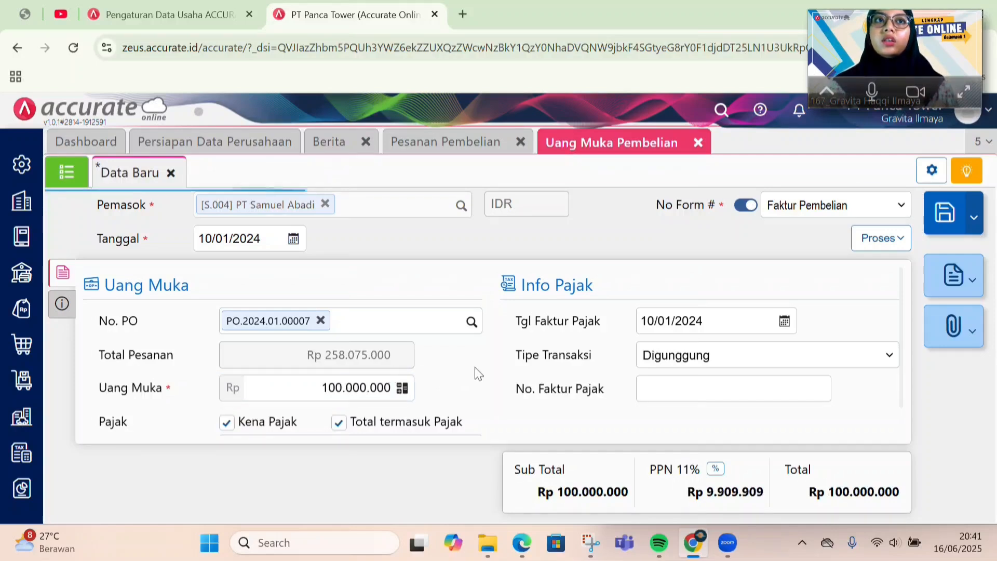
left_click(519, 544)
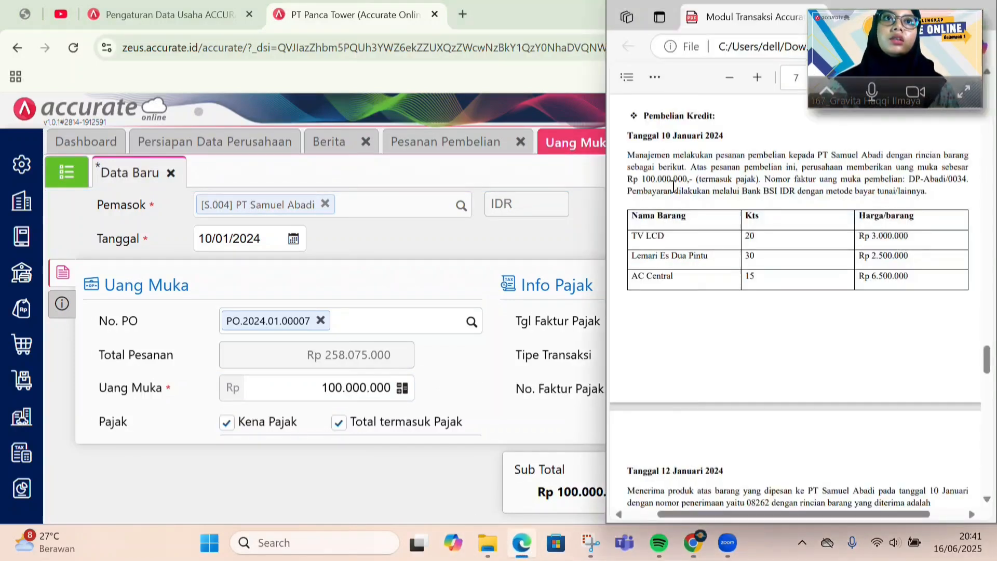
left_click(507, 240)
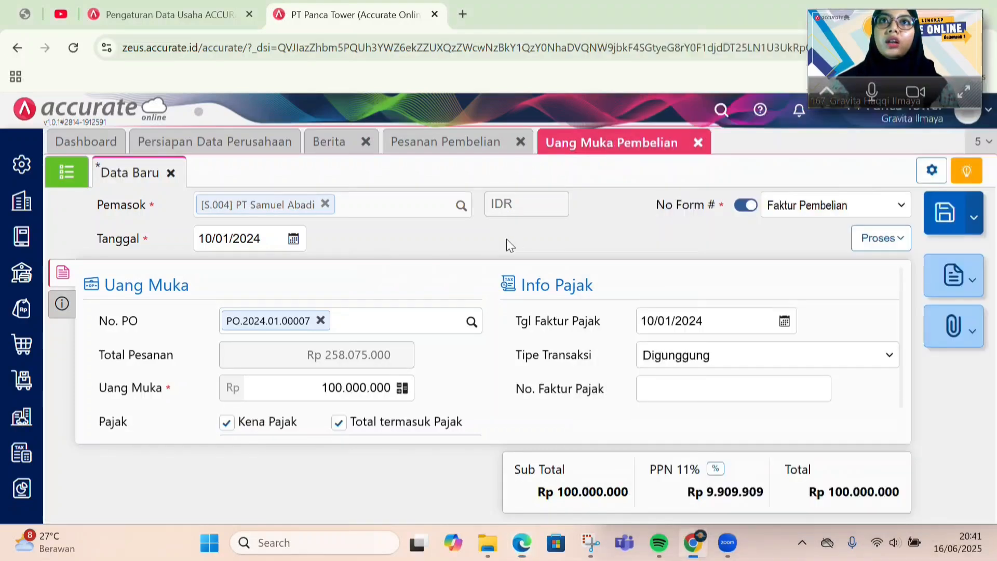
Copy the down payment invoice number DP-Abadi/0034 from the module PDF into the form's No Faktur # field, without the trailing period
left_click(62, 304)
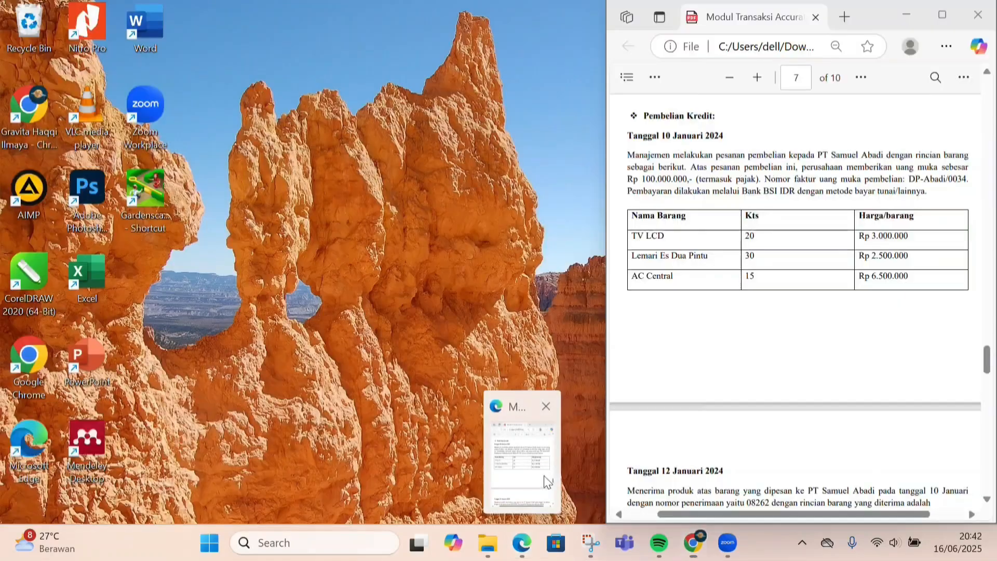
left_click(540, 501)
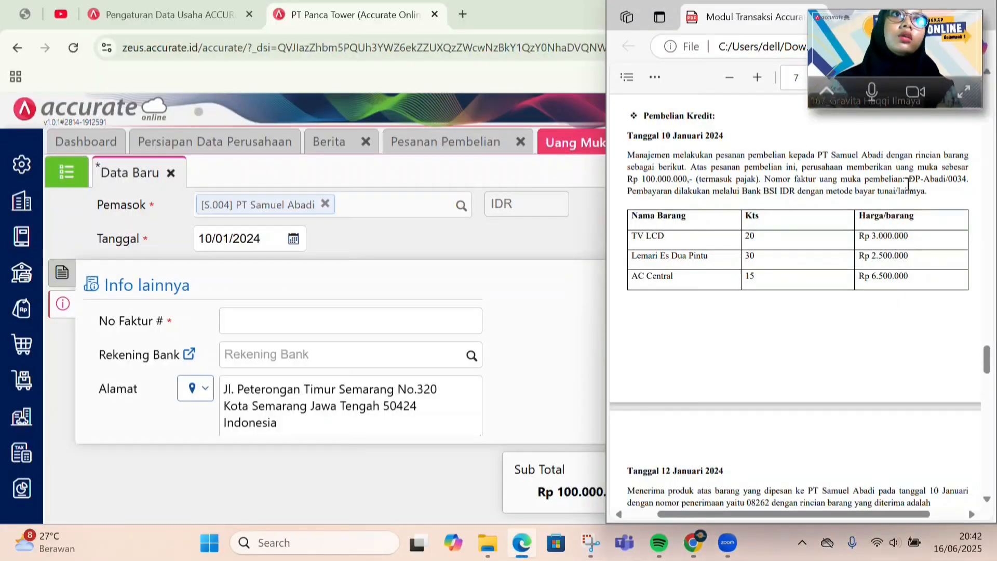
left_click_drag(918, 183, 956, 184)
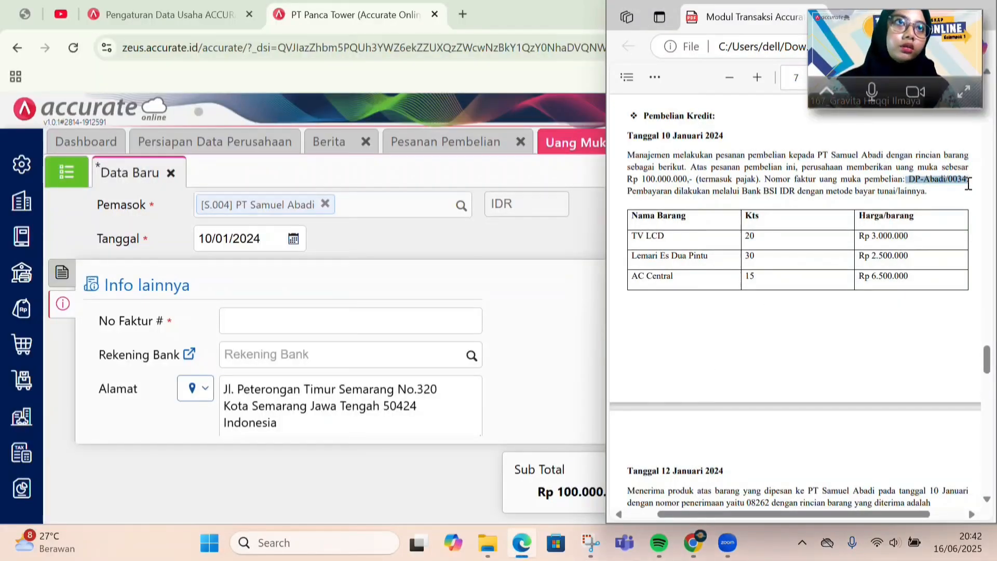
key("ctrl+c")
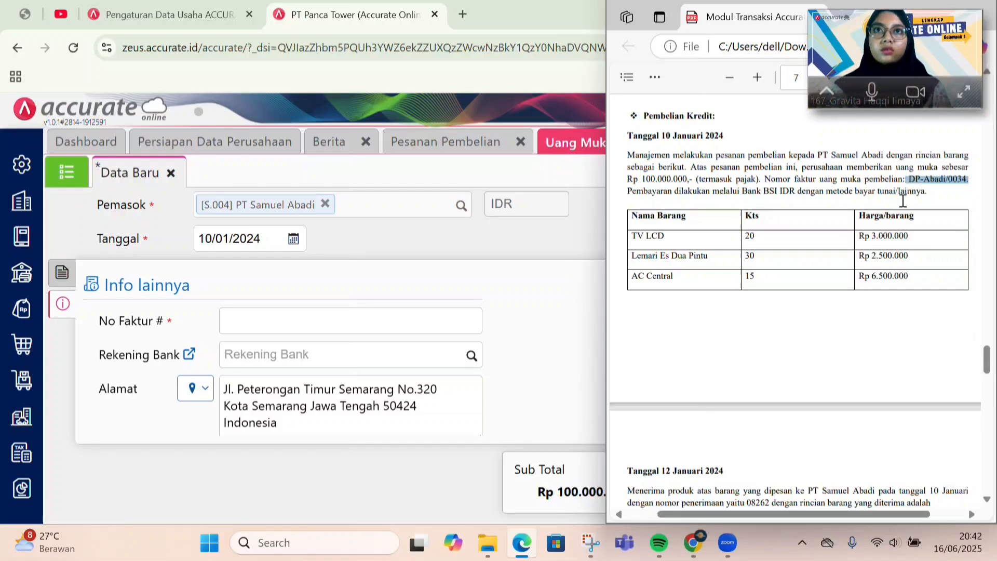
left_click(452, 311)
key("ctrl+v")
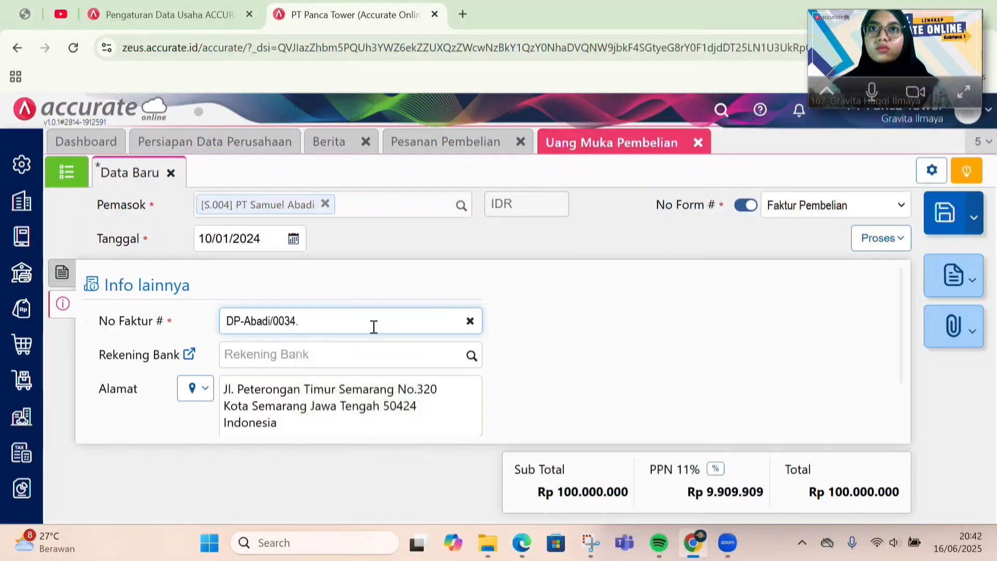
left_click(621, 352)
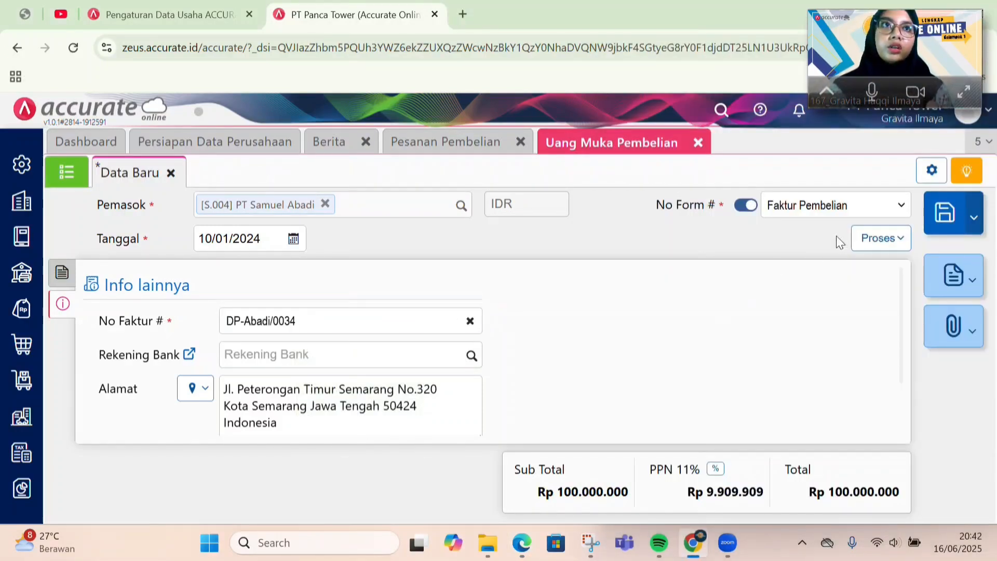
Process the down payment into a Pembayaran Pembelian form and choose BSI IDR as the bank, as the module PDF instructs
left_click(875, 238)
left_click(869, 270)
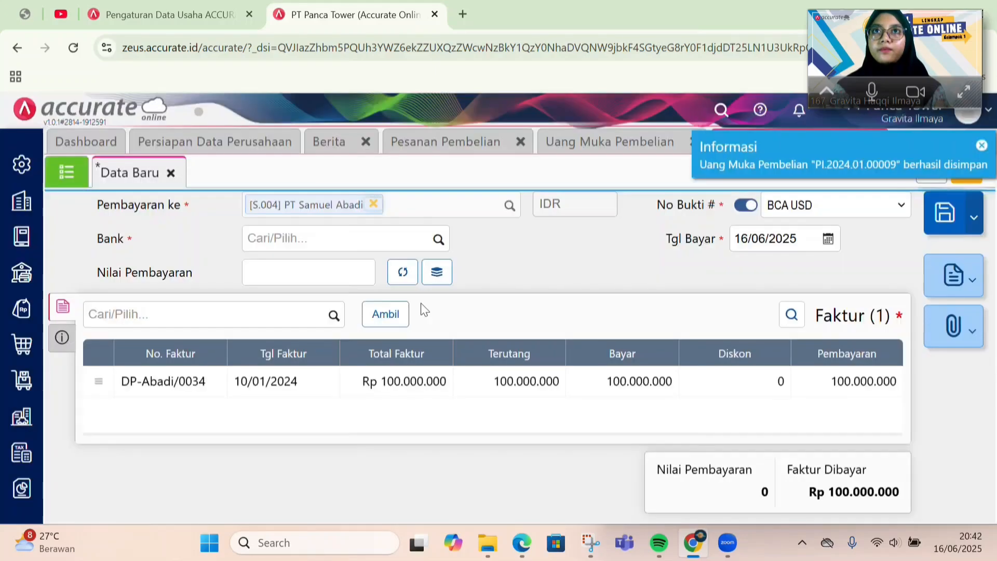
left_click(352, 237)
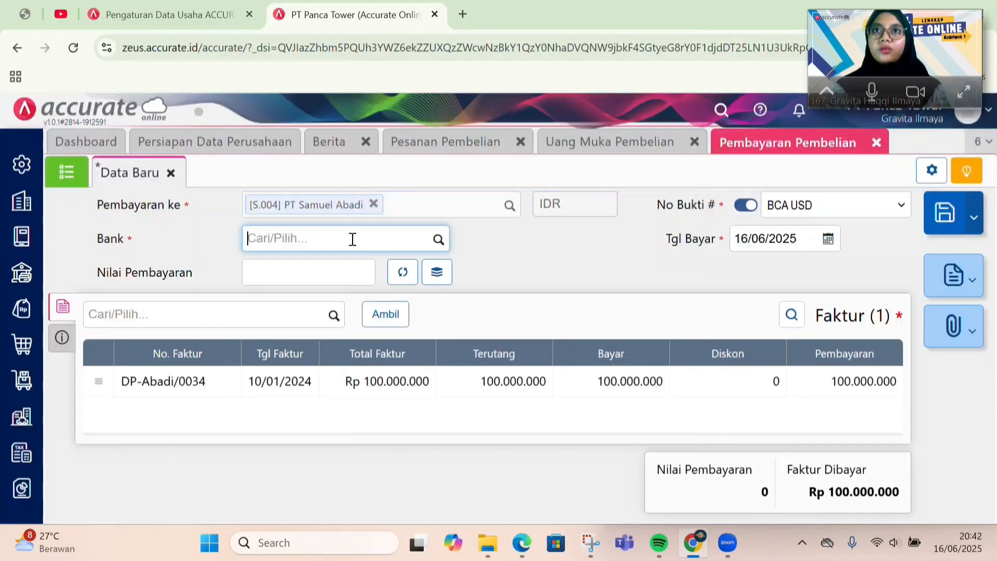
left_click(524, 543)
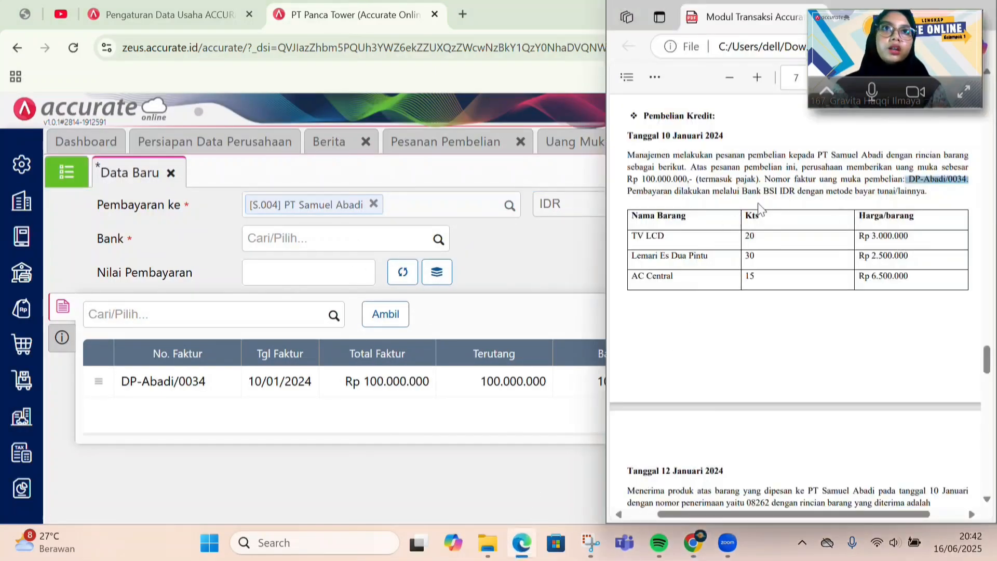
left_click(560, 246)
left_click(414, 243)
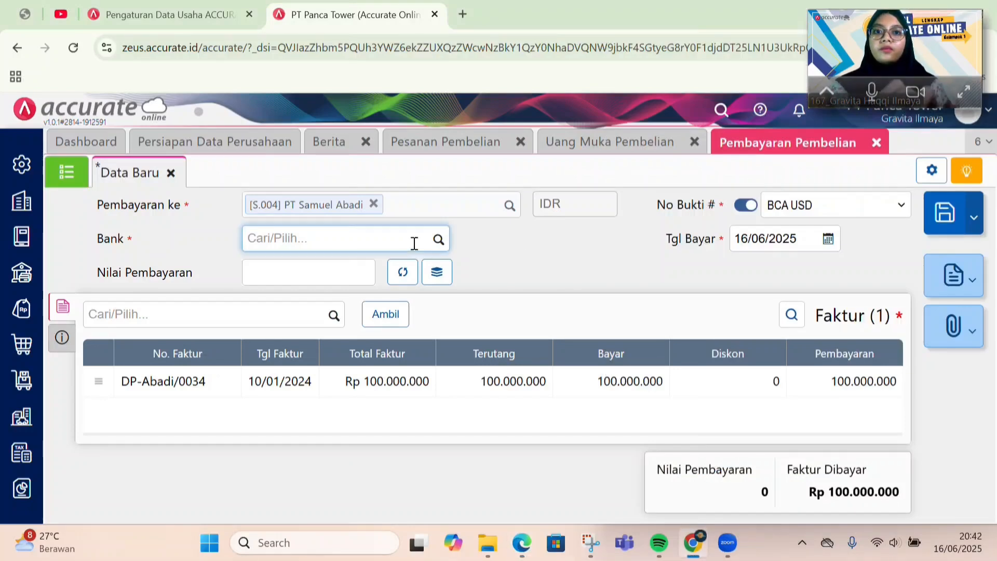
type("bsi")
left_click(410, 273)
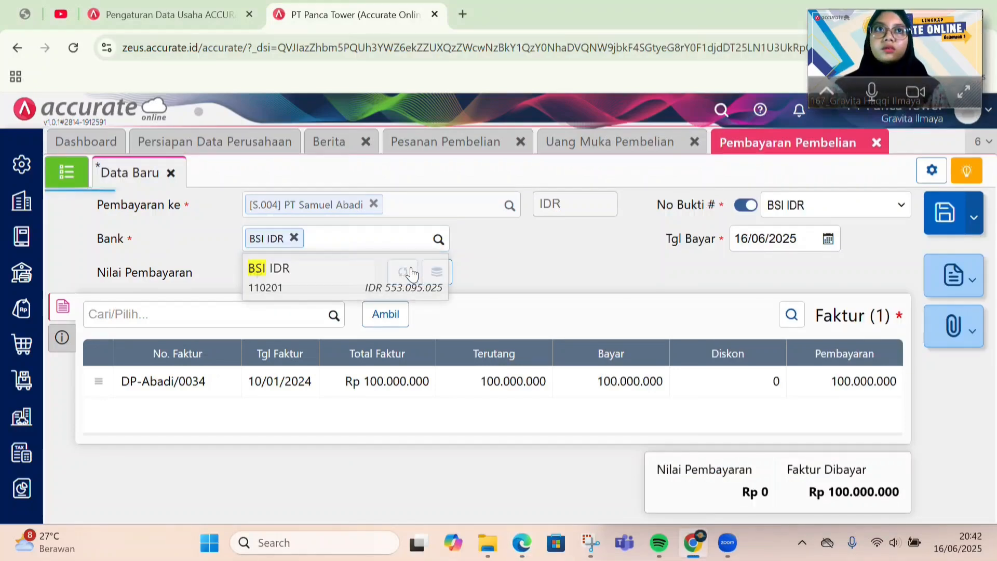
left_click(856, 207)
left_click(580, 254)
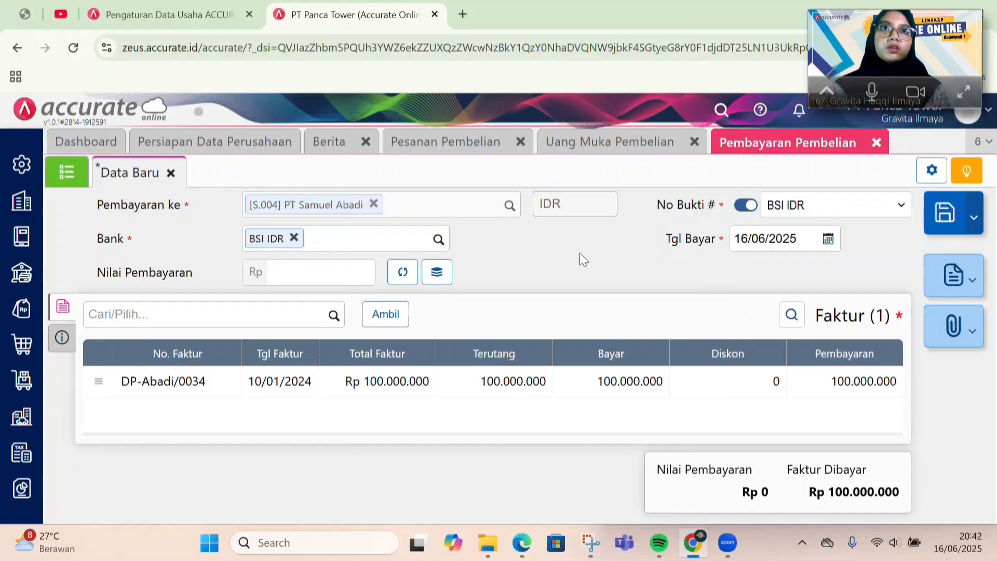
Set the payment date to 10/01/2024 and fill Nilai Pembayaran with the invoice total of Rp 100.000.000
left_click(796, 240)
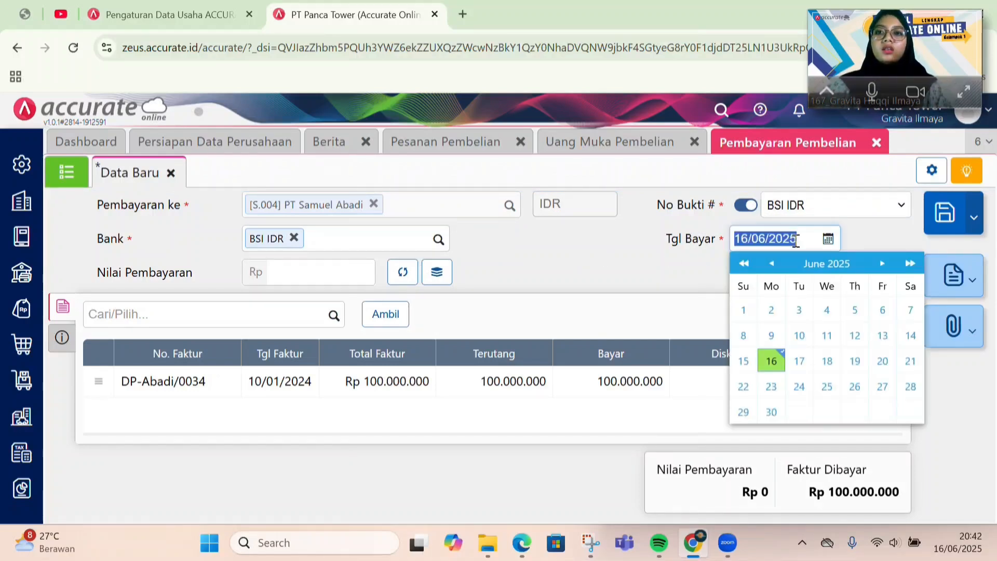
type("10/01/2024")
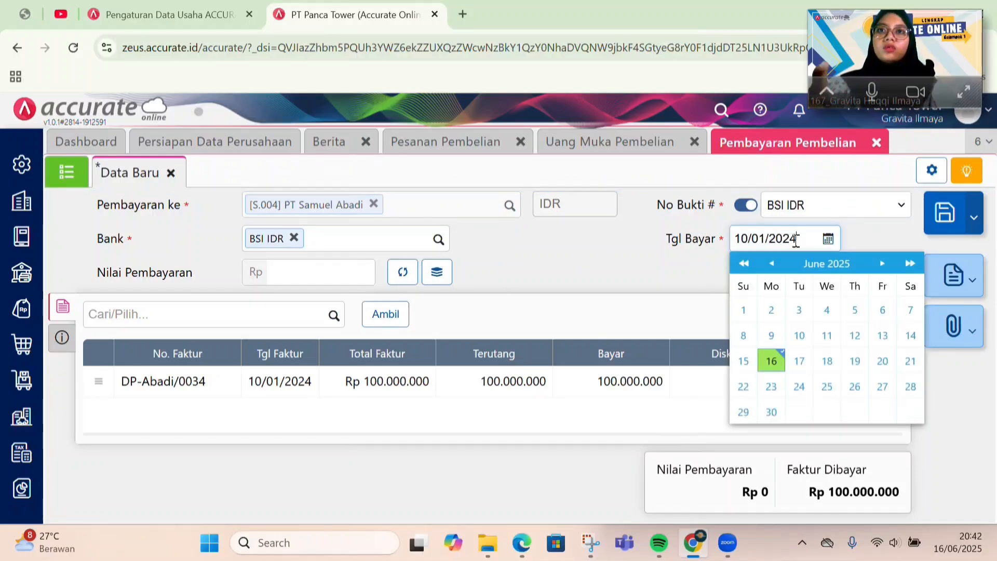
left_click(609, 292)
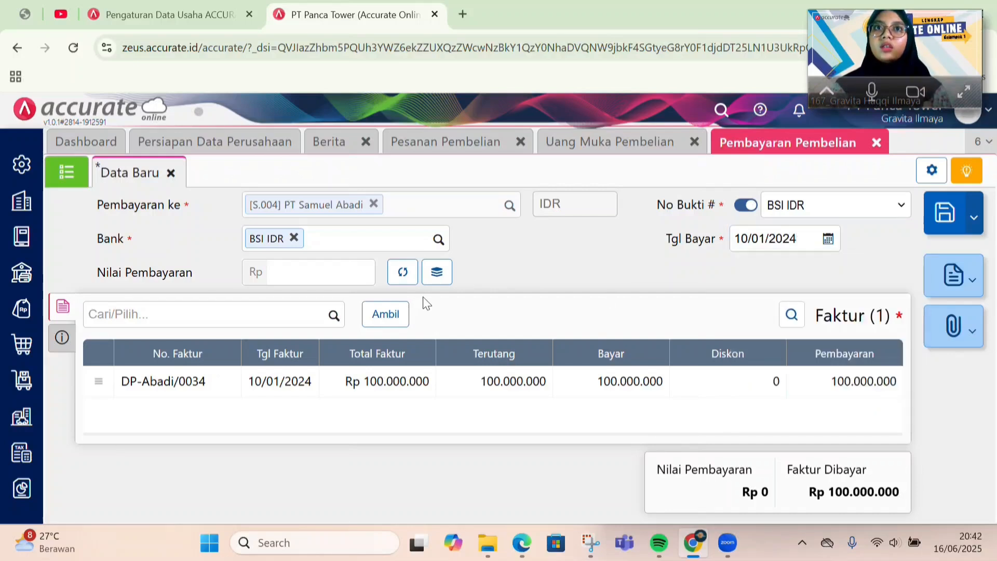
left_click(402, 272)
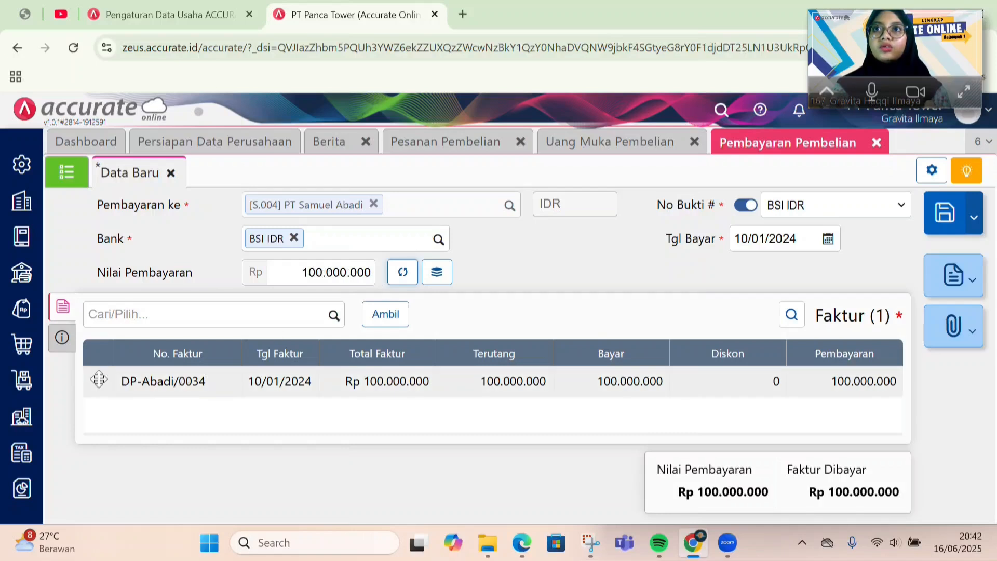
Check the payment's Metode Bayar against the module PDF and save the PT Samuel Abadi down payment settlement
left_click(69, 347)
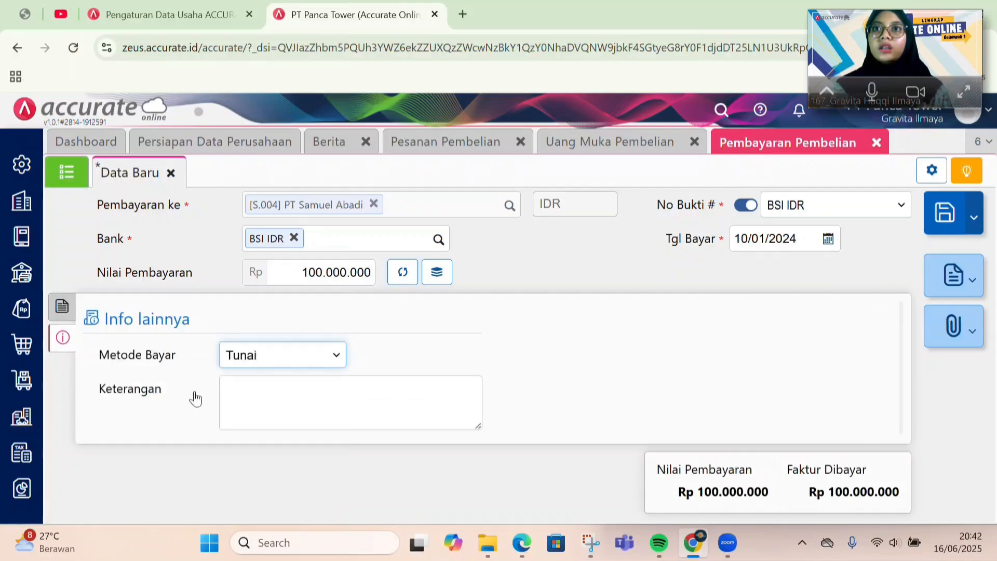
mouse_move(522, 543)
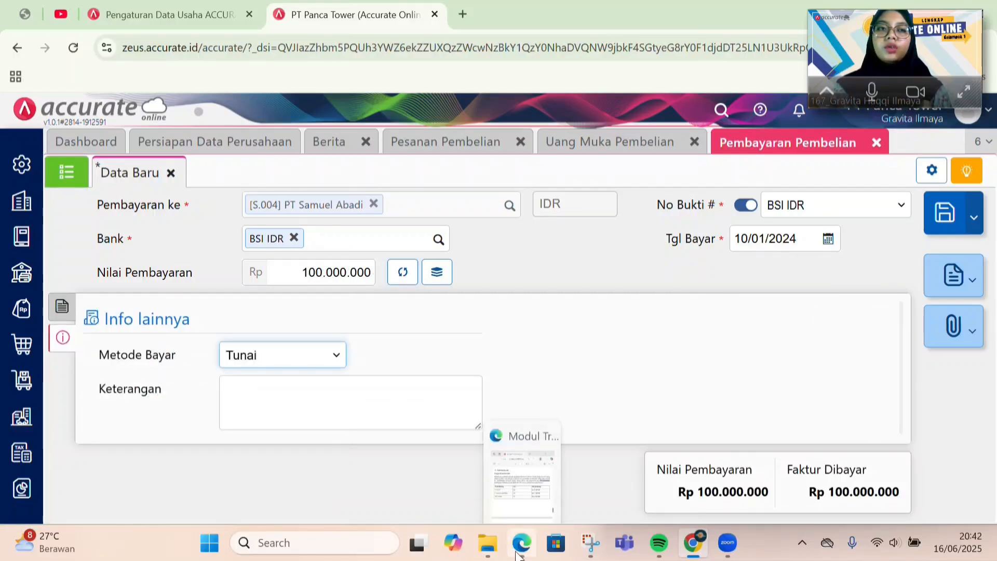
left_click(522, 467)
left_click(895, 196)
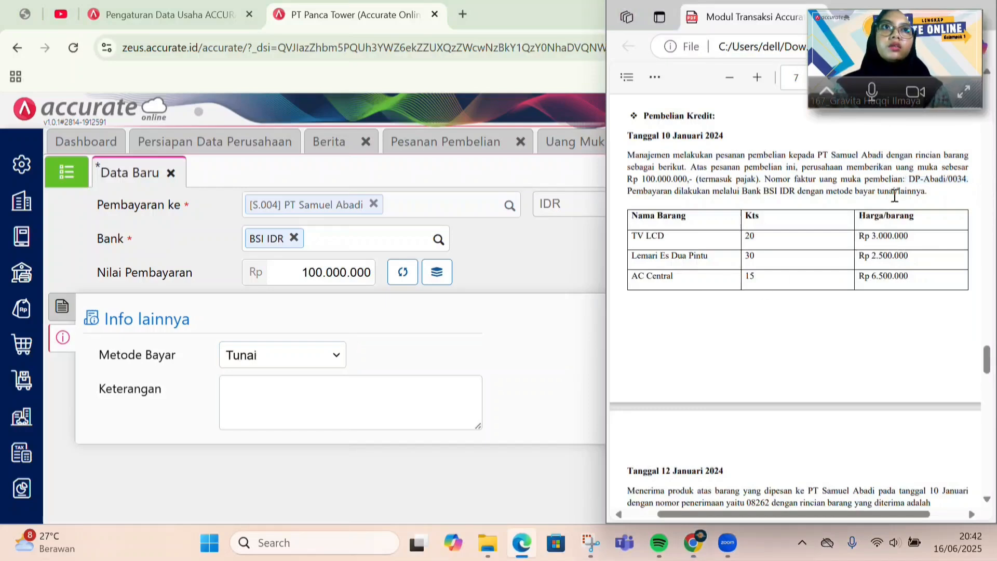
left_click(525, 282)
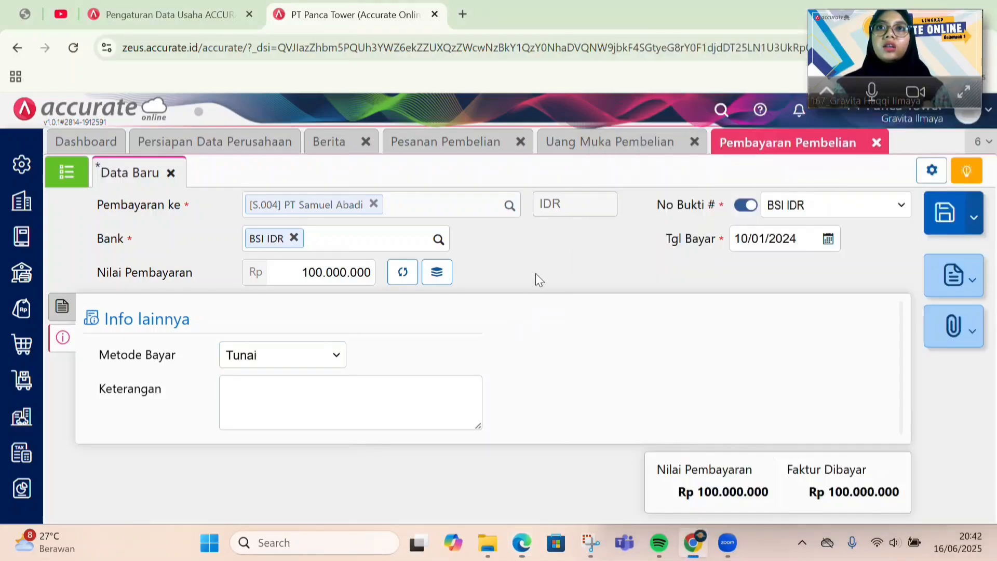
left_click(62, 306)
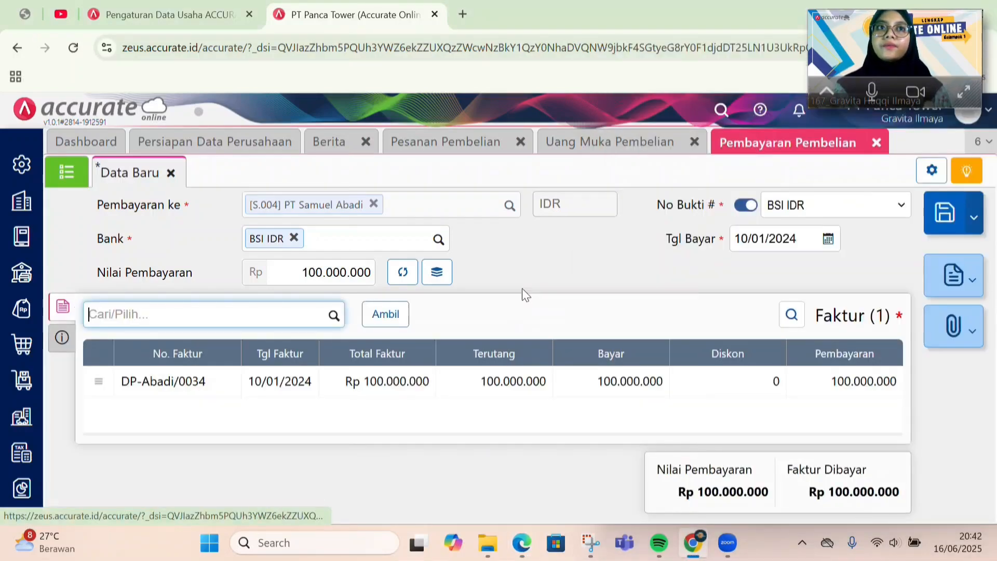
left_click(949, 217)
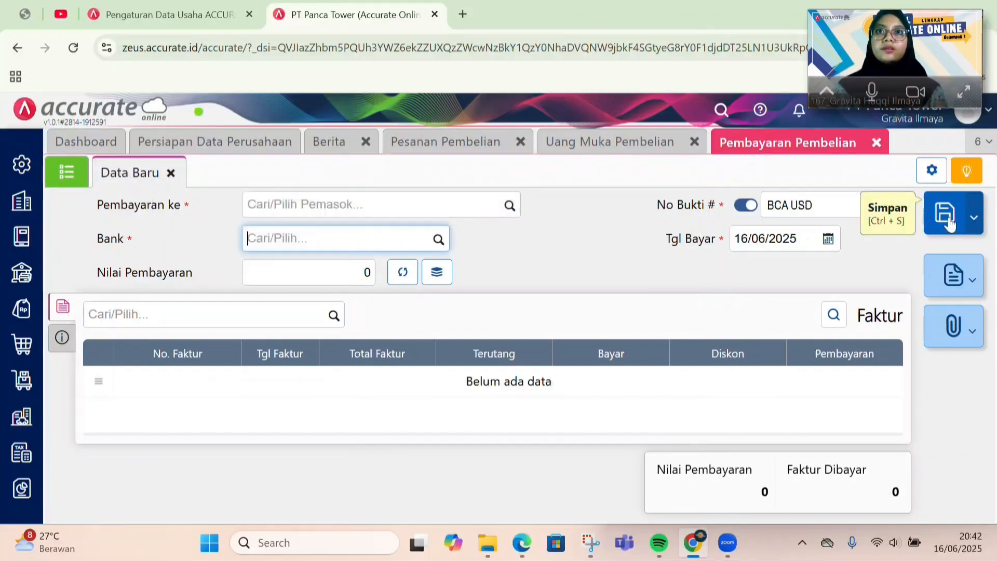
Consult the module PDF's 12 January entry and start a new Penerimaan Barang with PT Samuel Abadi as supplier
left_click(522, 543)
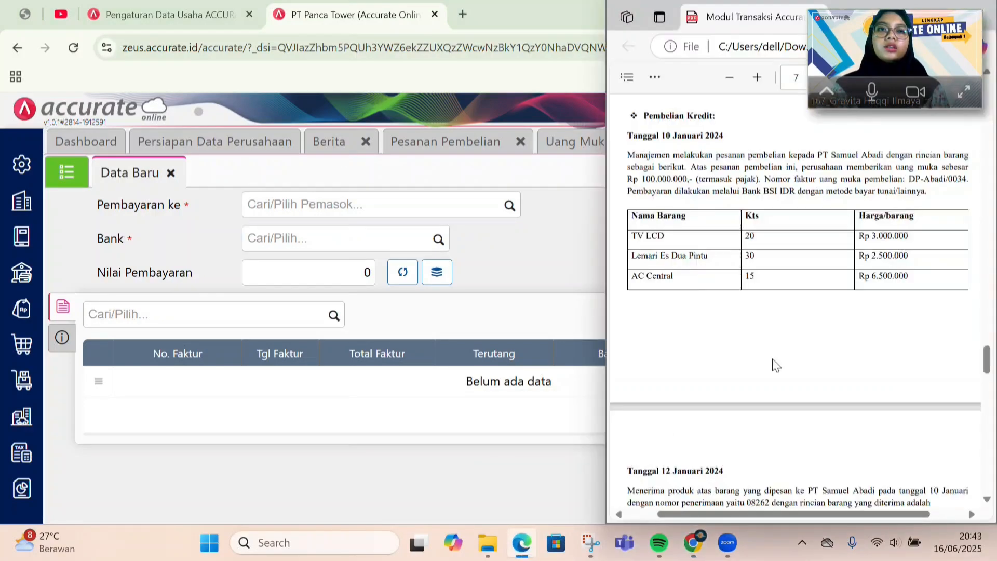
scroll(776, 365, "down", 6)
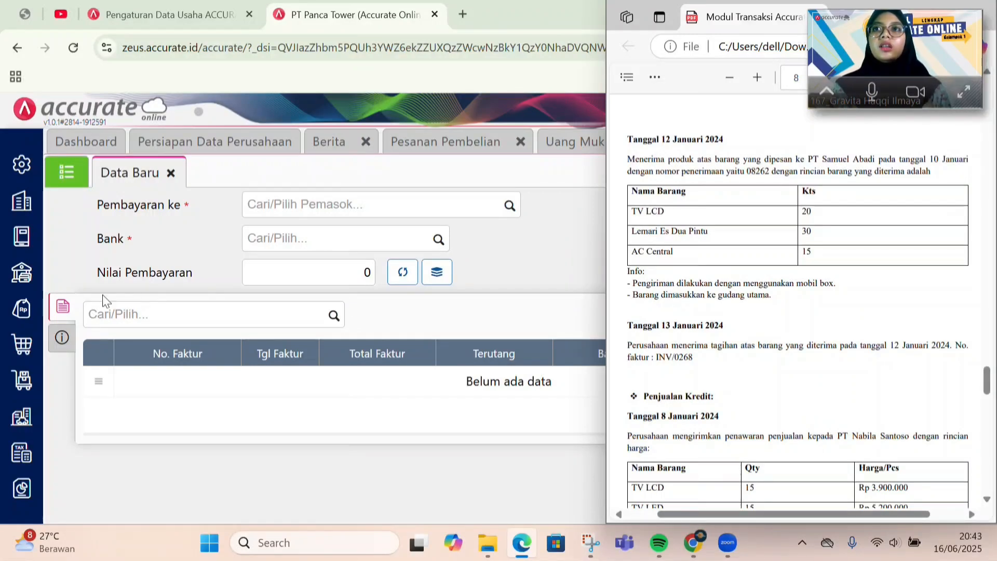
left_click(22, 343)
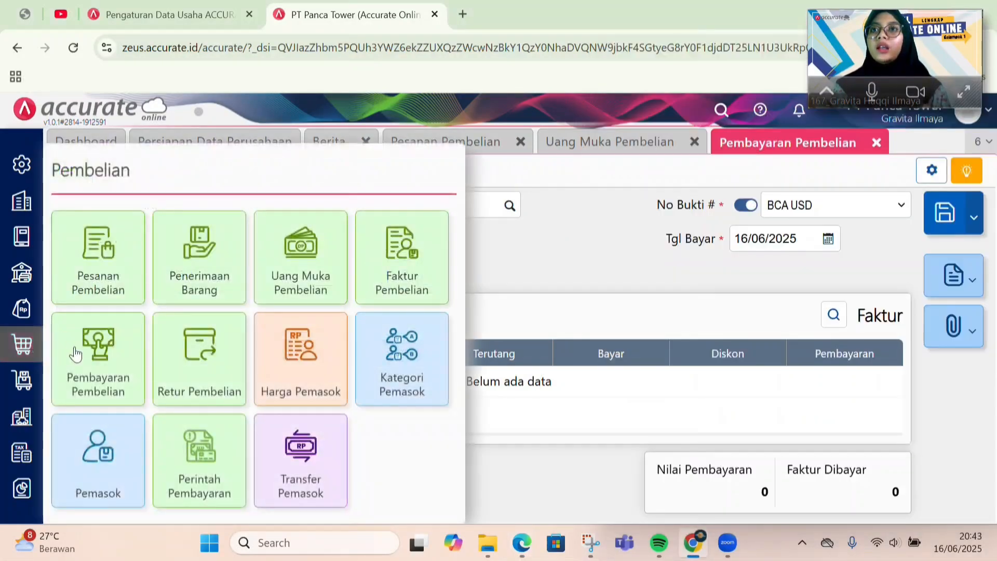
left_click(188, 286)
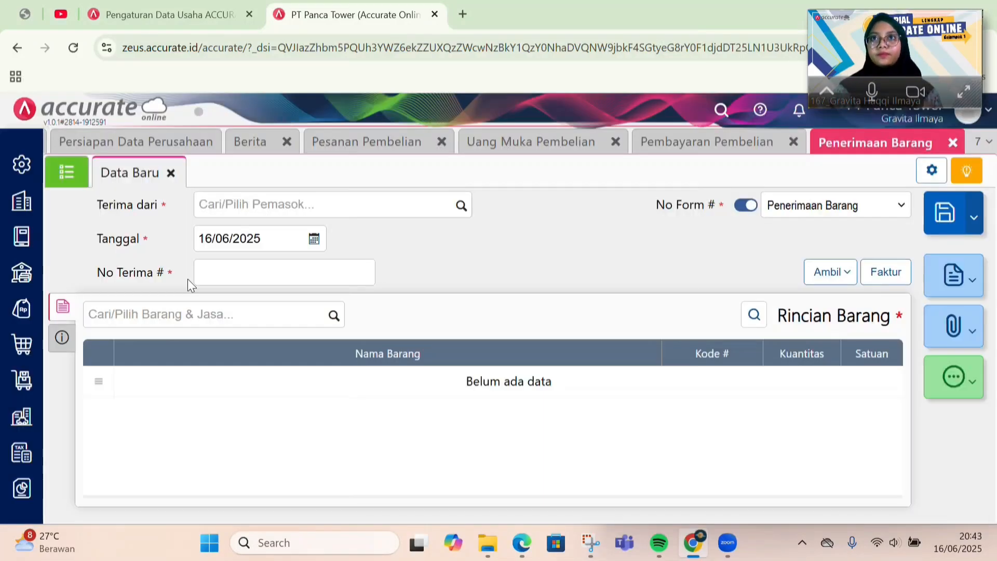
type("sam")
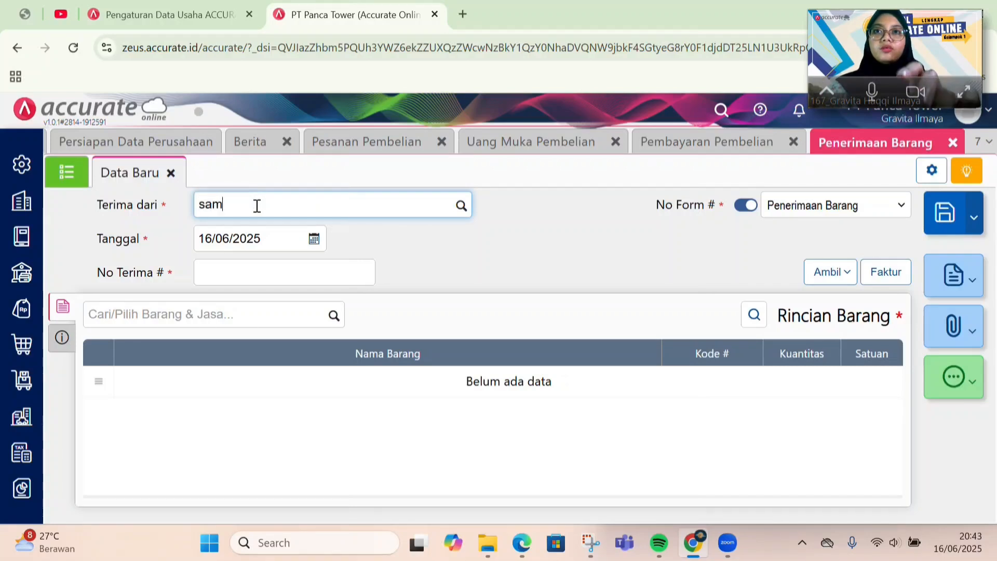
type("uel")
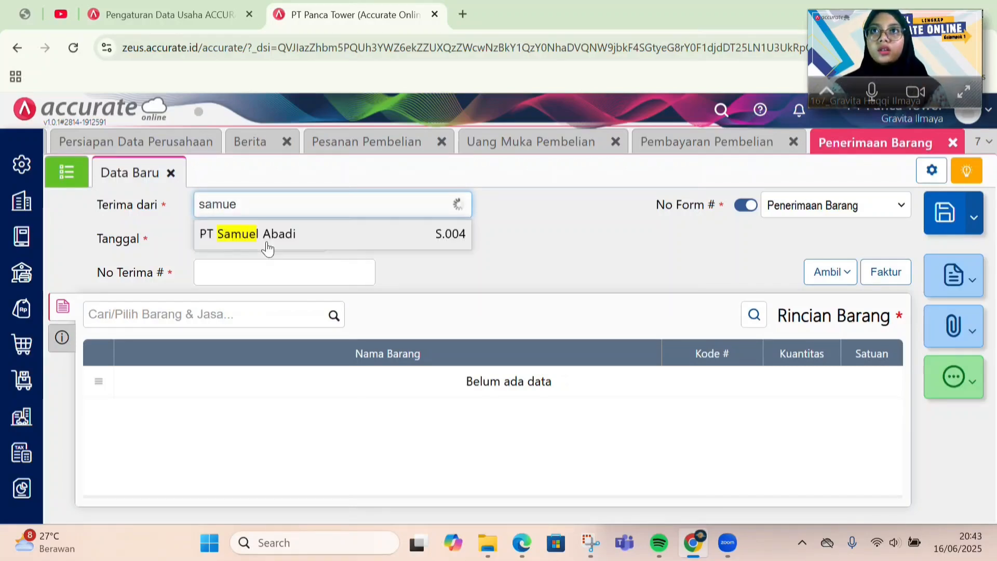
left_click(267, 244)
Set the goods receipt's Tanggal to 12/01/2024, as dated in the module PDF
left_click(274, 238)
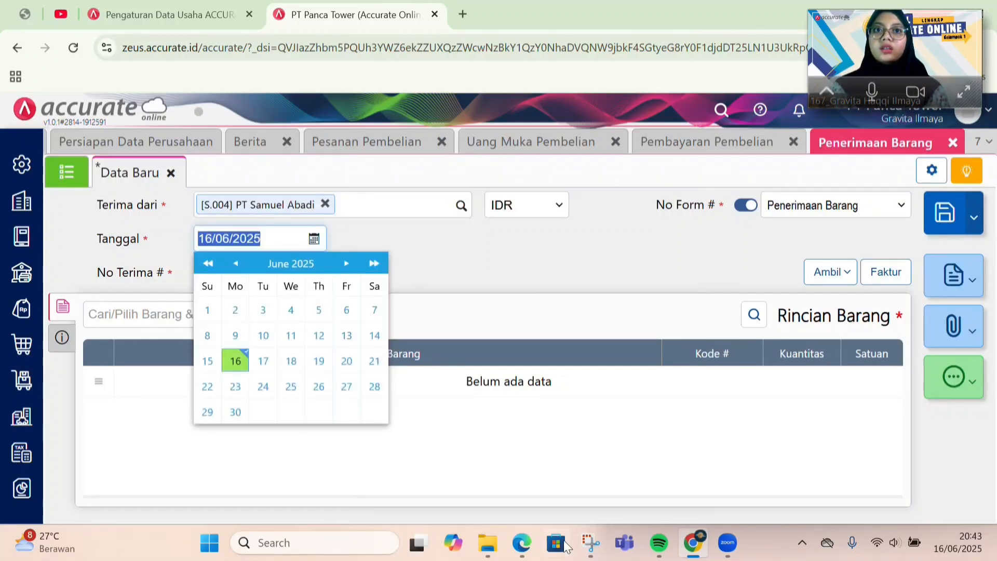
left_click(522, 544)
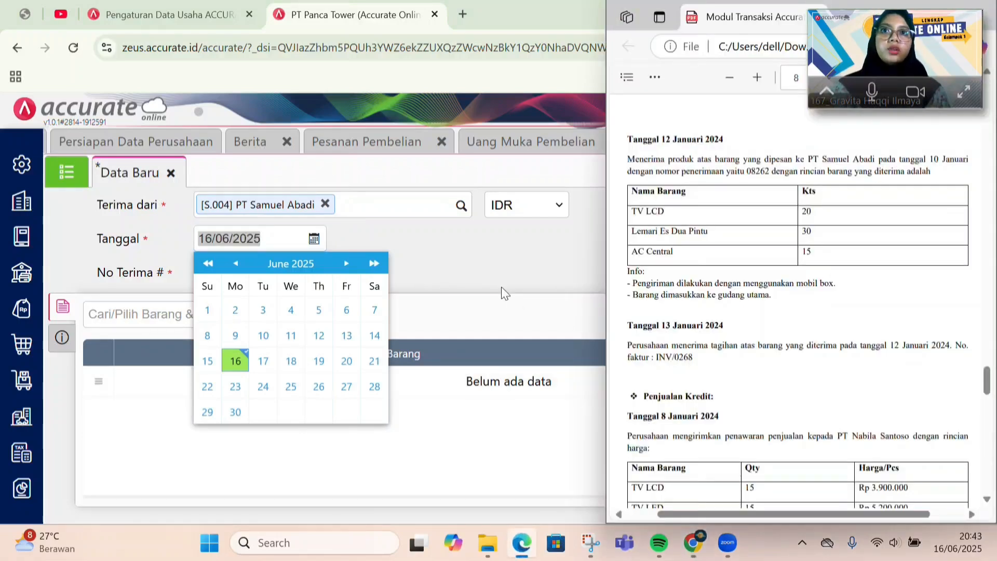
left_click(494, 265)
left_click(277, 235)
type("1")
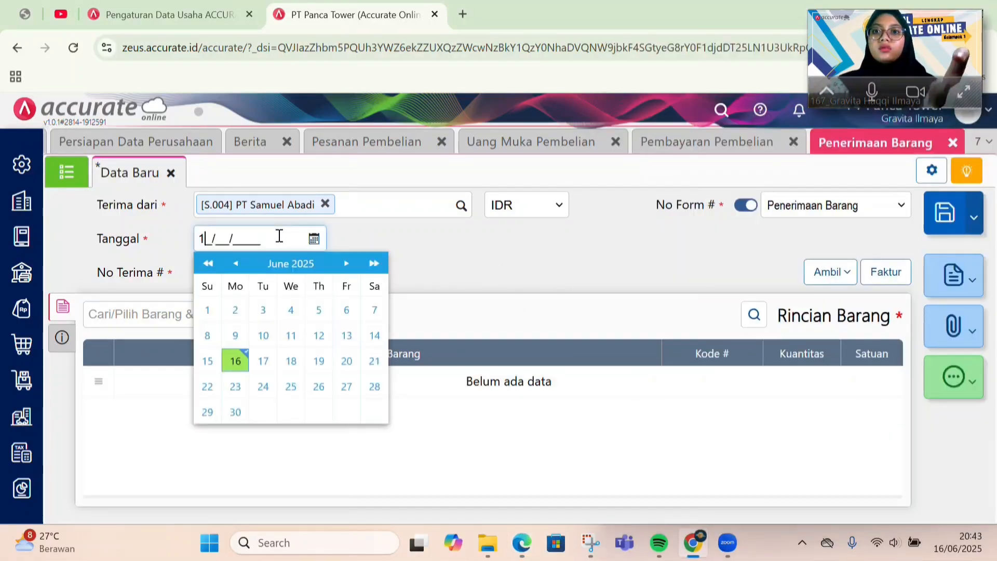
type("2/01/2024")
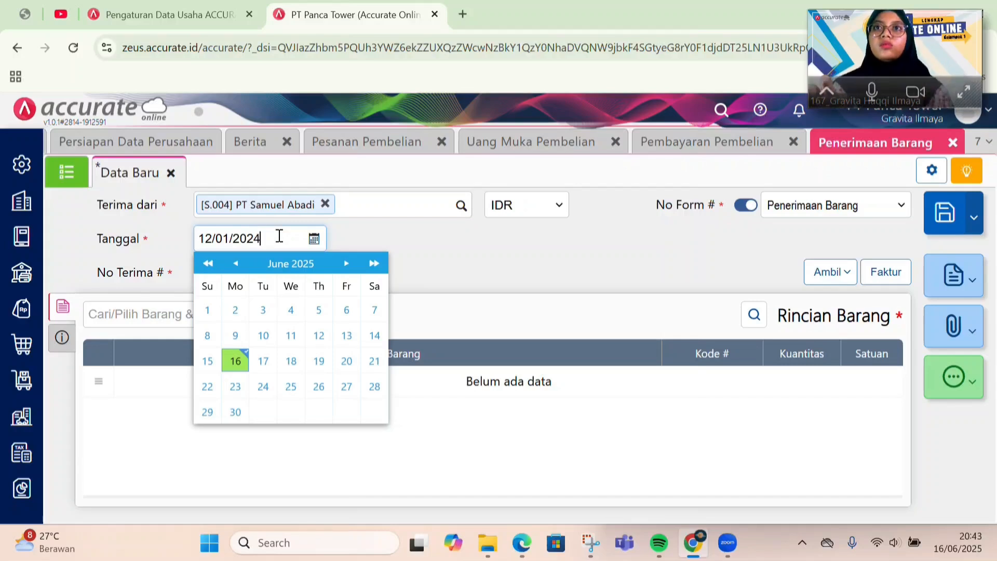
left_click(364, 238)
Copy the receipt number 08262 from the module PDF into the No Terima # field
left_click(287, 269)
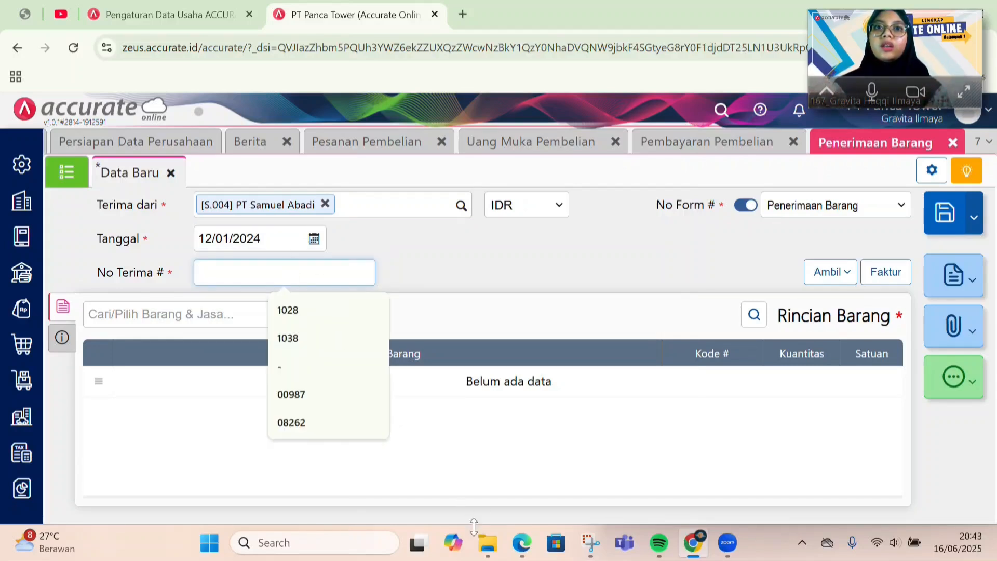
left_click(522, 542)
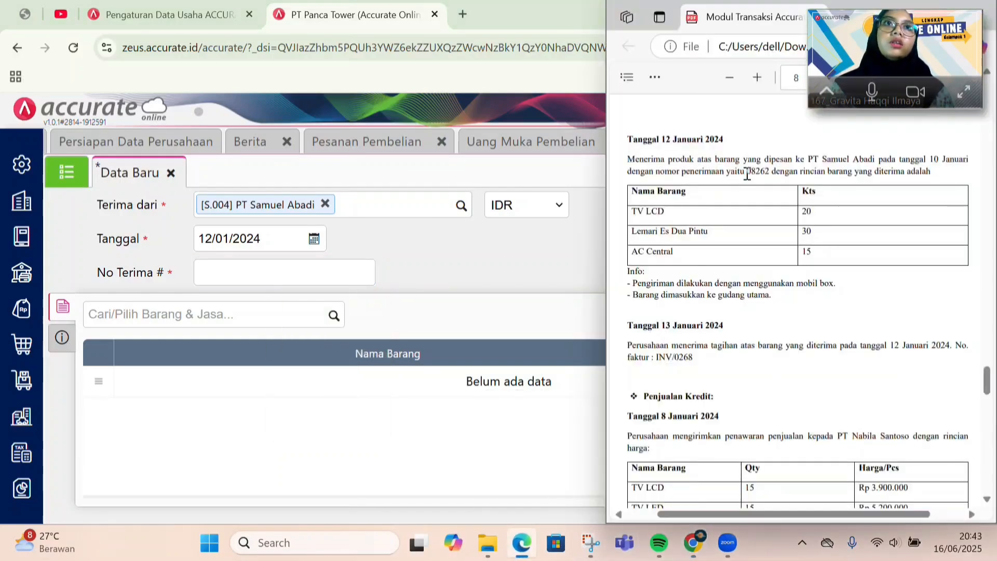
left_click_drag(747, 175, 768, 178)
key("ctrl+c")
left_click(316, 270)
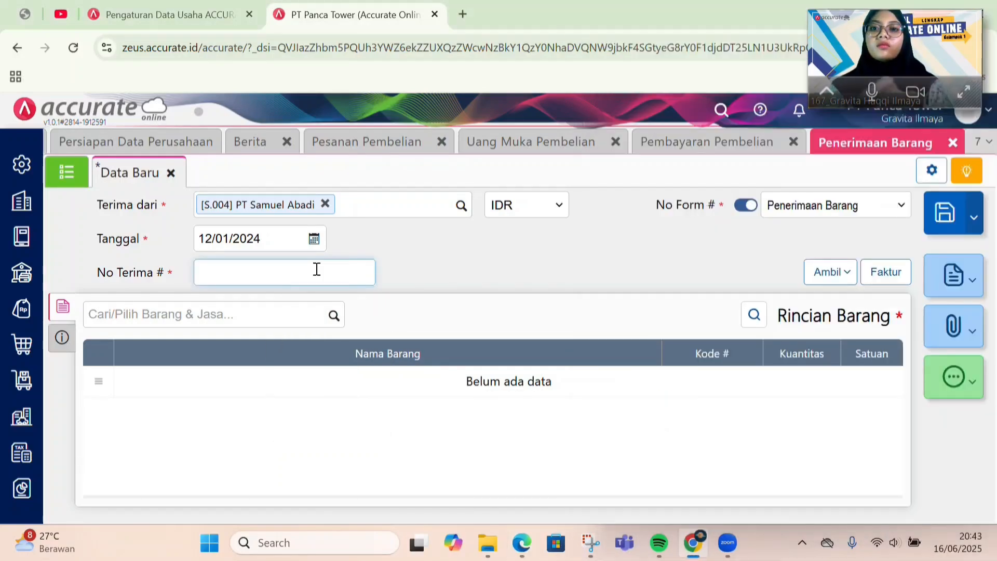
key("ctrl+v")
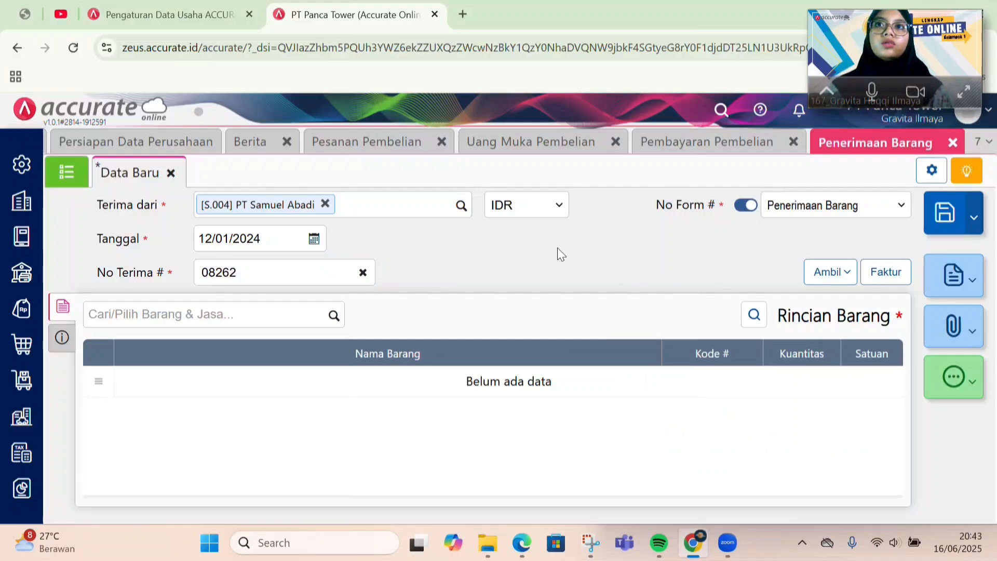
Bring all three items of the PT Samuel Abadi purchase order into the goods receipt
left_click(831, 273)
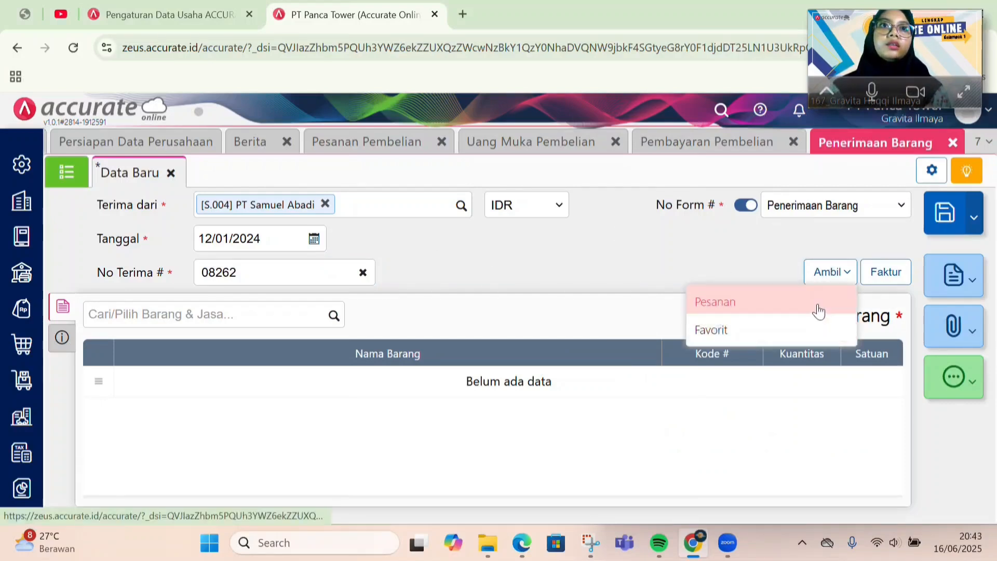
left_click(819, 310)
left_click(543, 185)
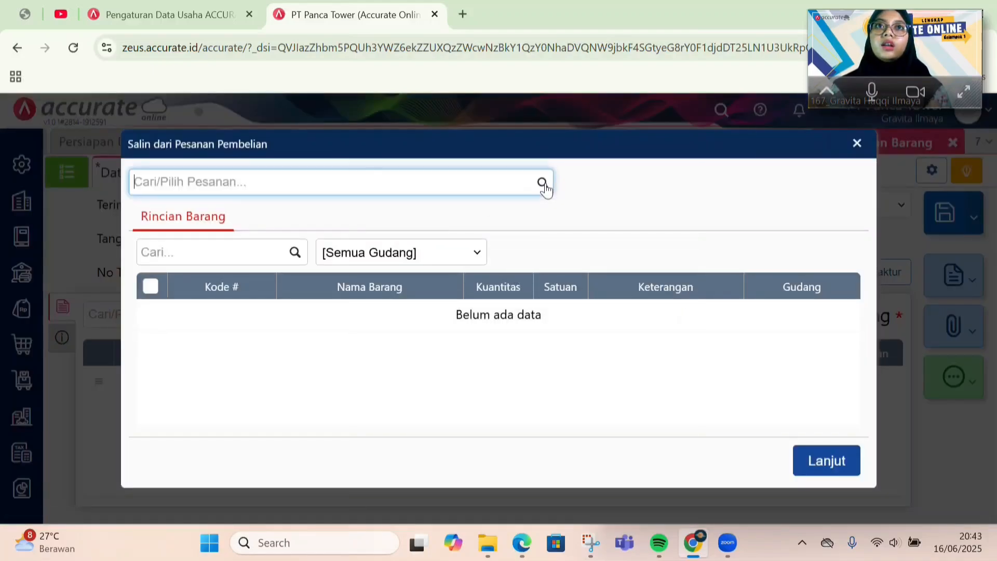
left_click(335, 234)
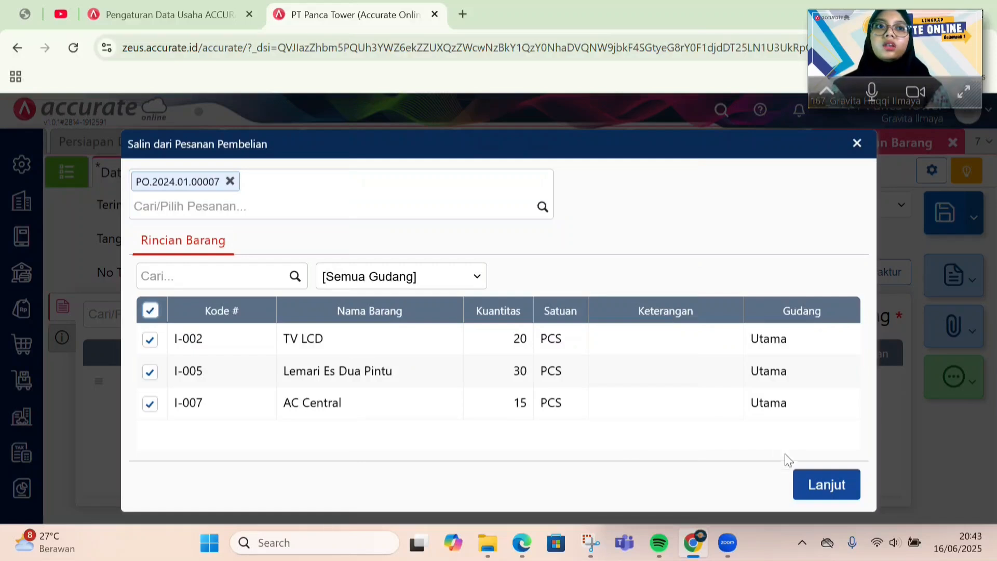
left_click(805, 483)
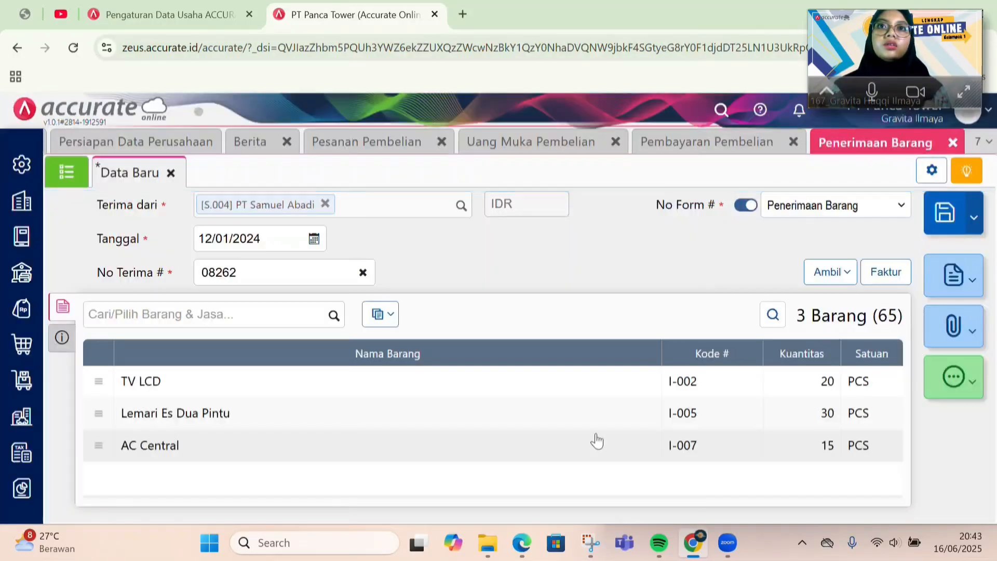
Set the goods receipt's Tgl Kirim to 12/01/2024 in the shipping information
left_click(62, 337)
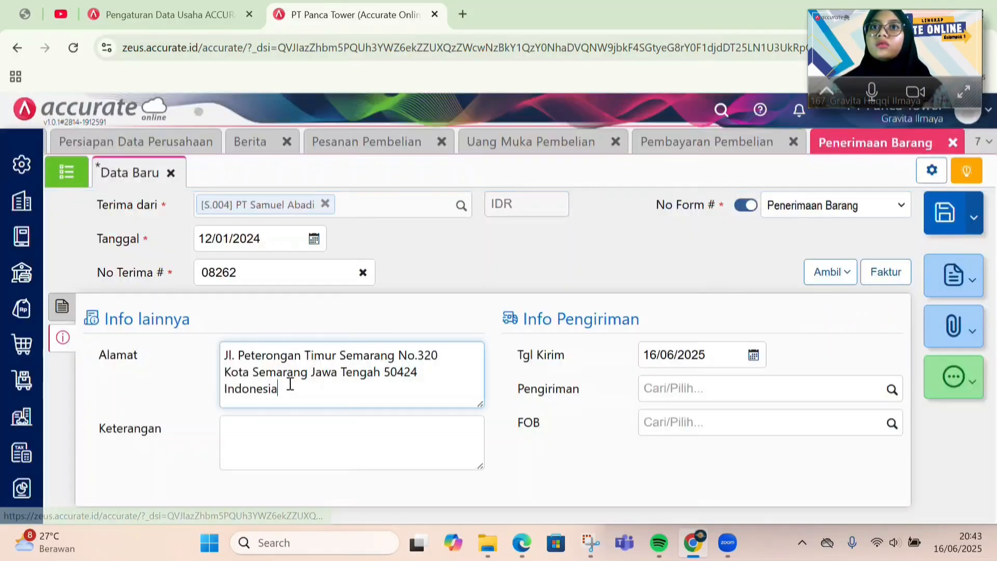
left_click(712, 355)
type("12/01/2024")
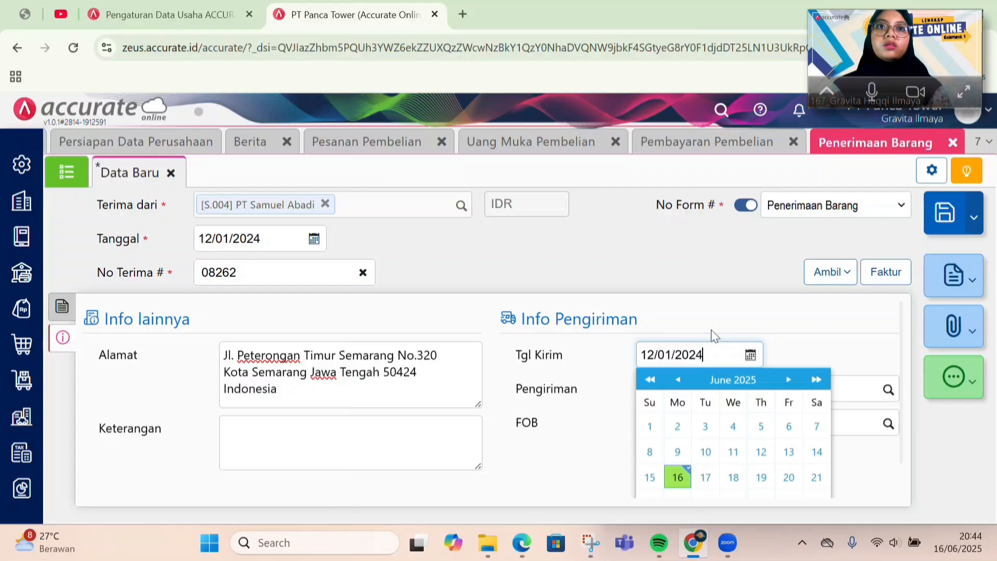
Check the delivery method in the module PDF and set Pengiriman to Mobil Box
mouse_move(486, 550)
left_click(522, 542)
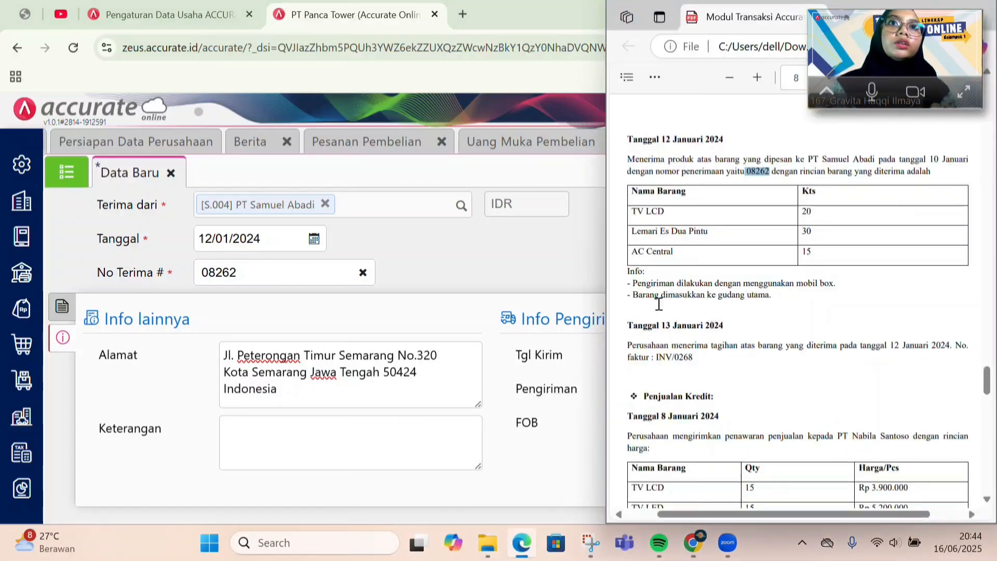
left_click(568, 247)
left_click(786, 347)
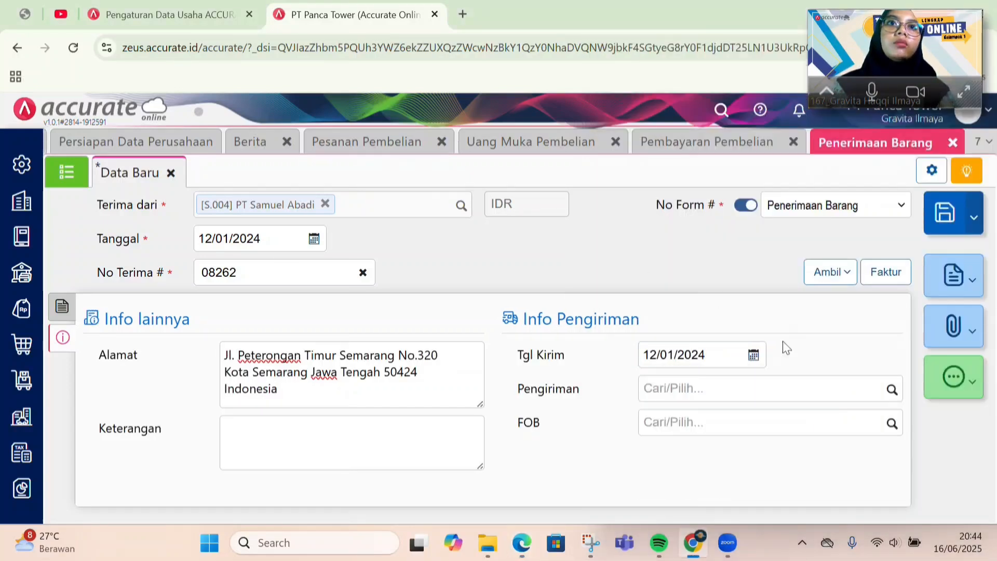
left_click(779, 399)
type("moni")
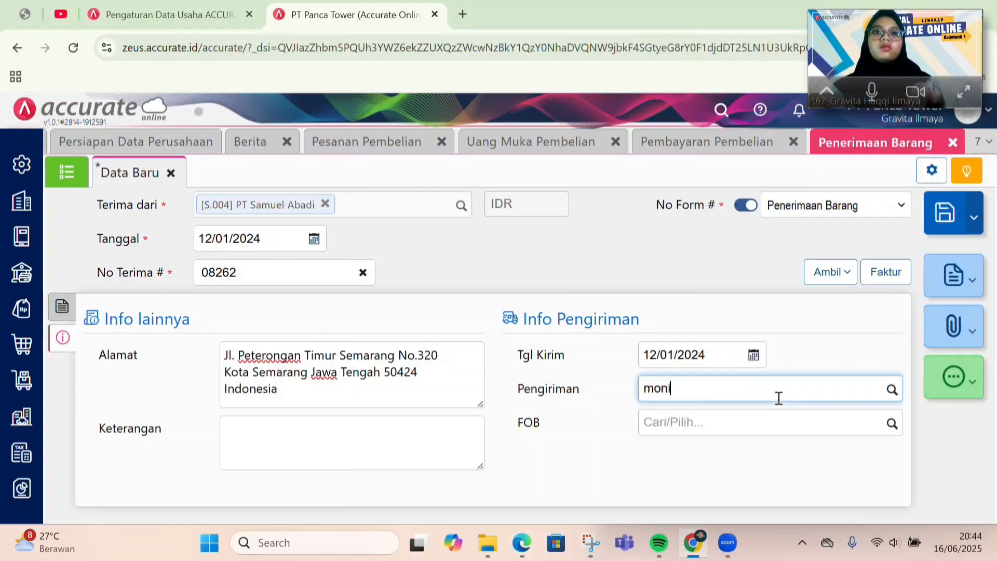
key("BackSpace")
key("BackSpace")
type("b")
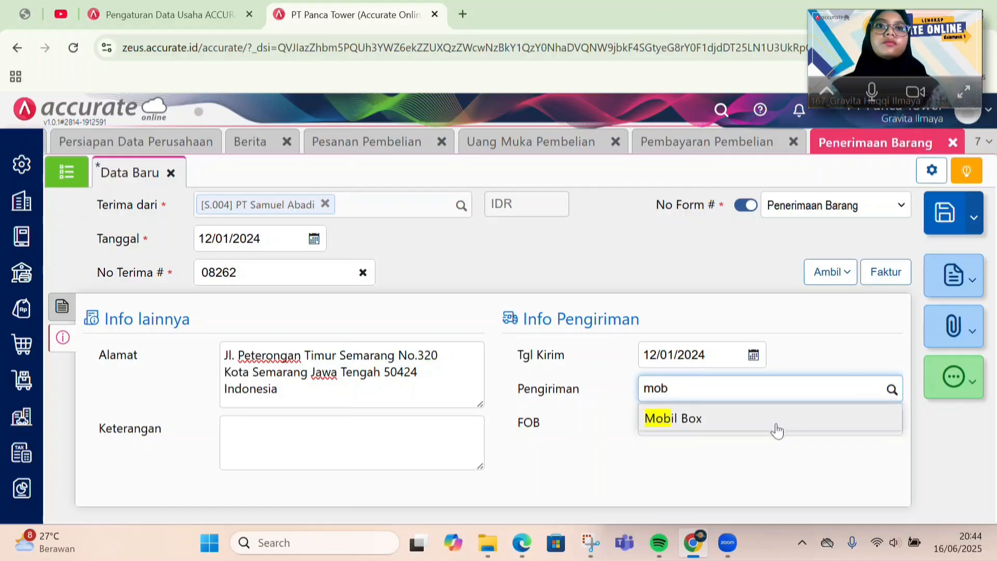
left_click(777, 431)
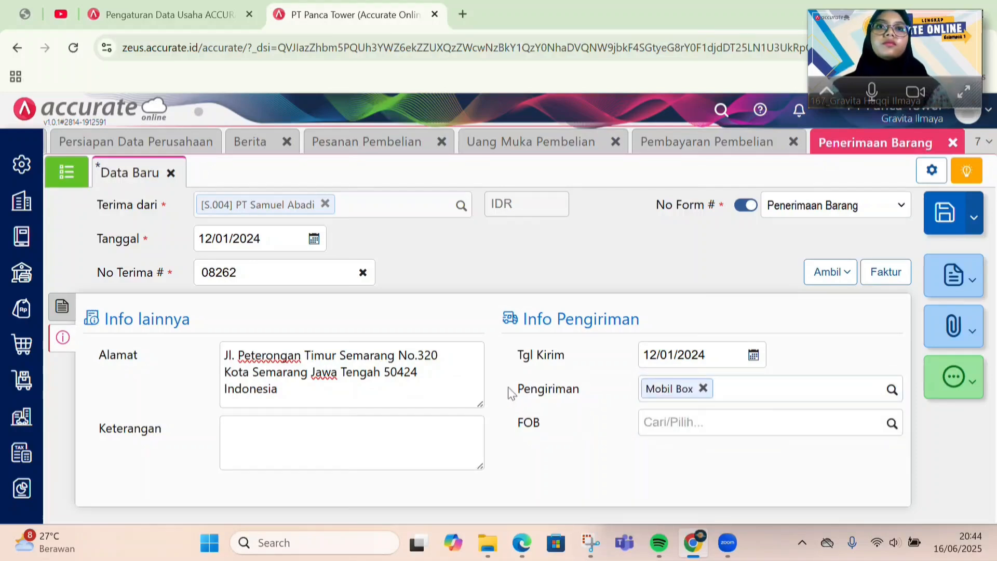
Check the Gudang assigned to the TV LCD line in the receipt's item details
left_click(62, 306)
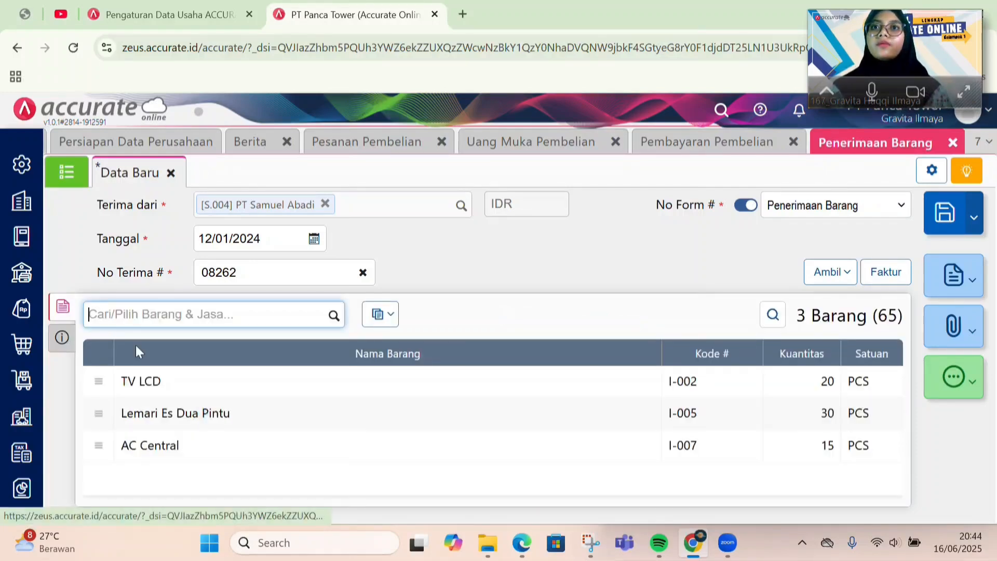
left_click(179, 397)
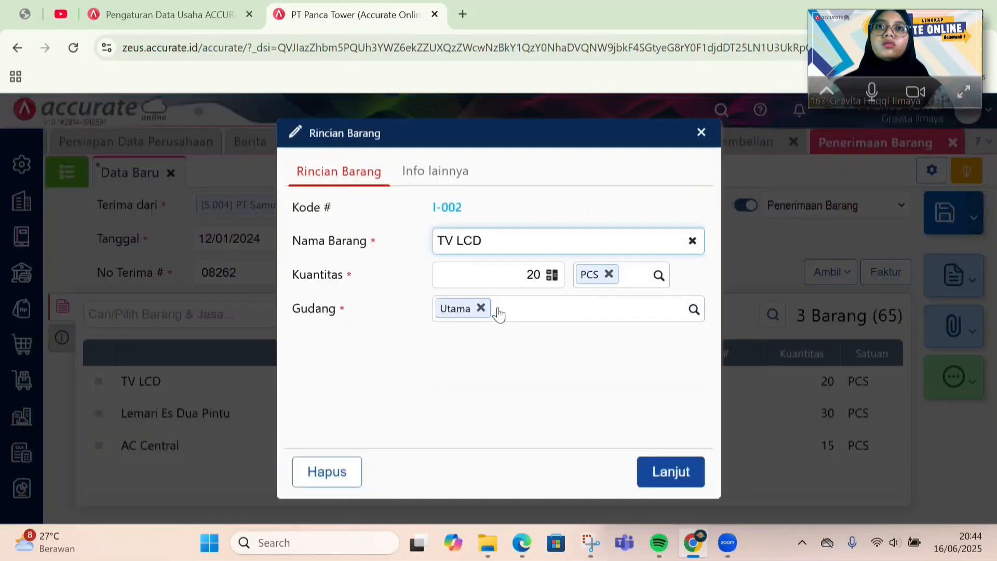
left_click(645, 474)
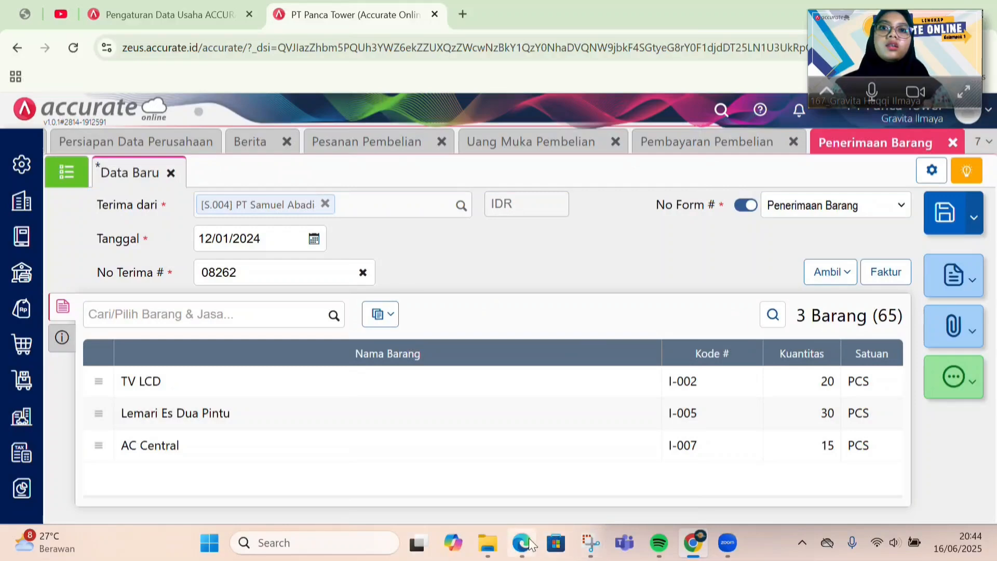
Consult the module PDF's 13 January billing entry and process the goods receipt into a Faktur Pembelian
mouse_move(521, 543)
left_click(532, 487)
scroll(756, 398, "down", 3)
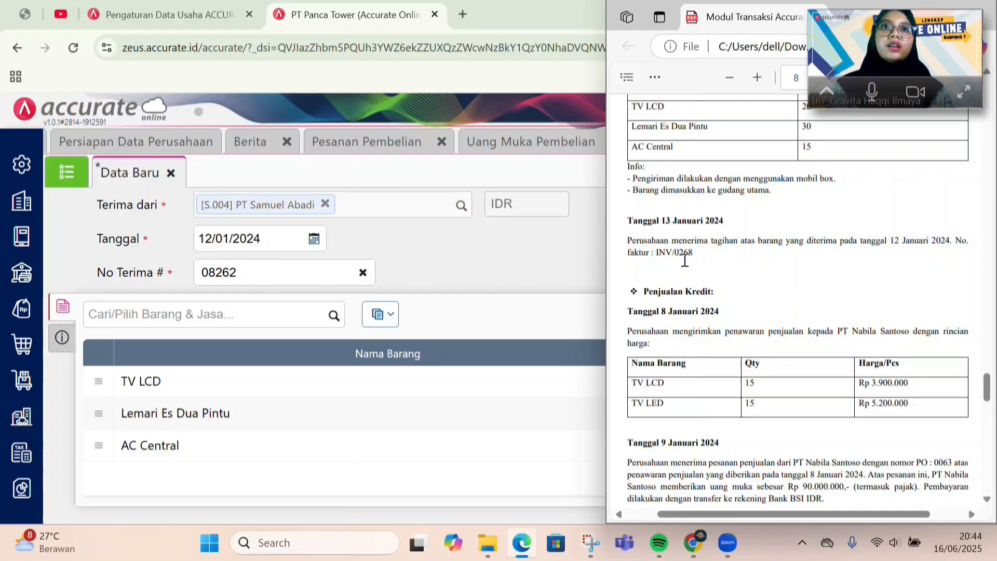
left_click(551, 257)
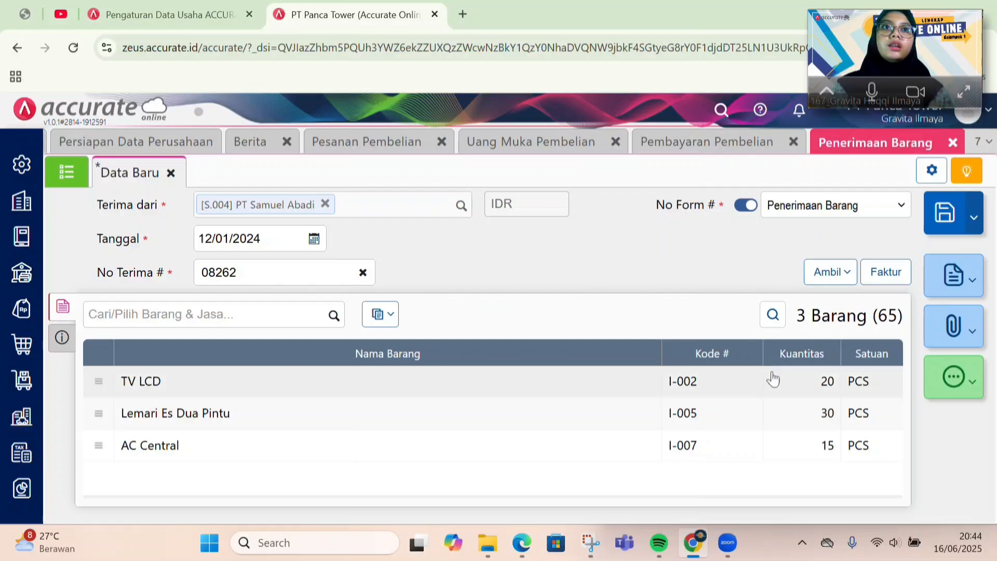
left_click(886, 274)
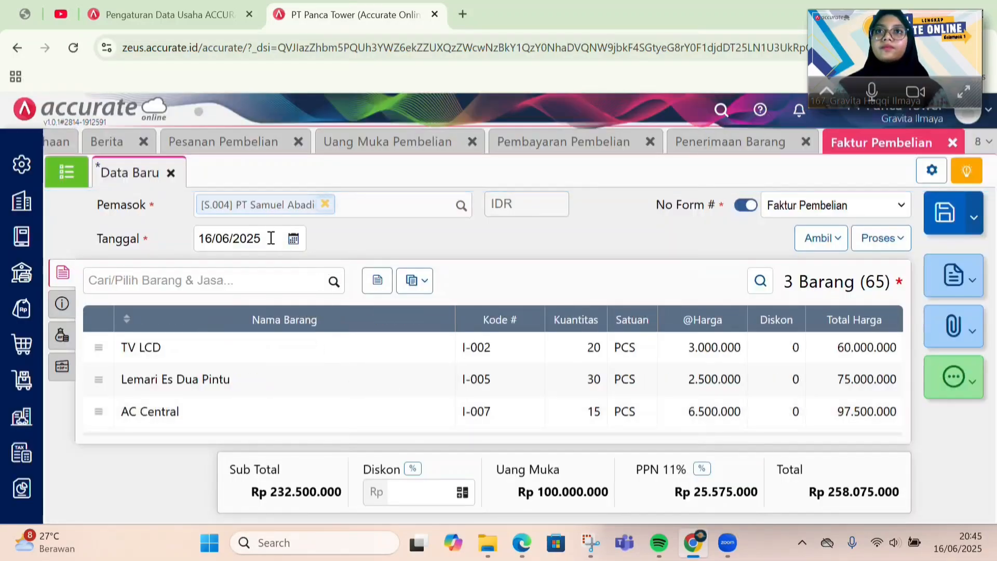
Set the purchase invoice's Tanggal to 13/01/2024, as dated in the module PDF
left_click(270, 238)
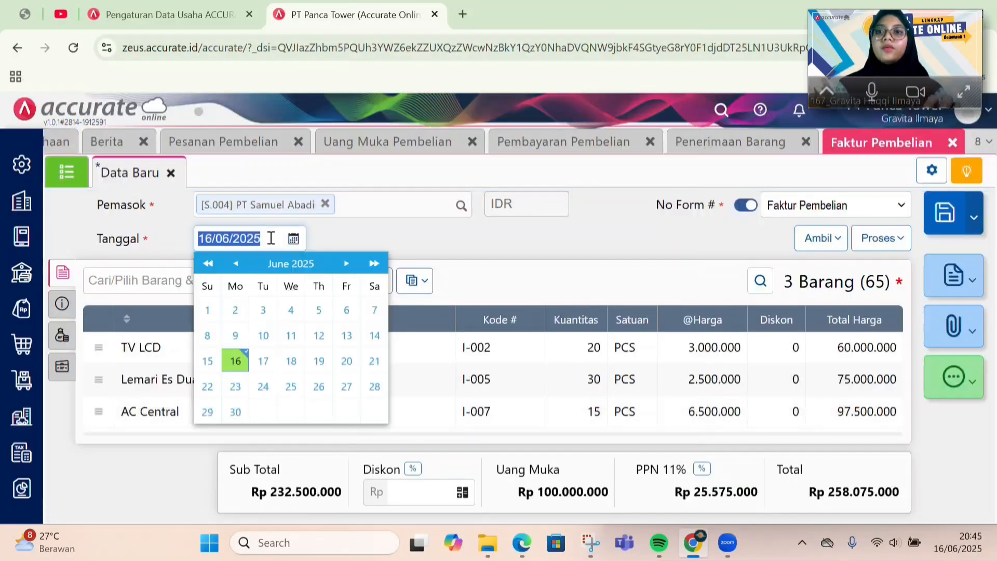
left_click(522, 543)
left_click(548, 238)
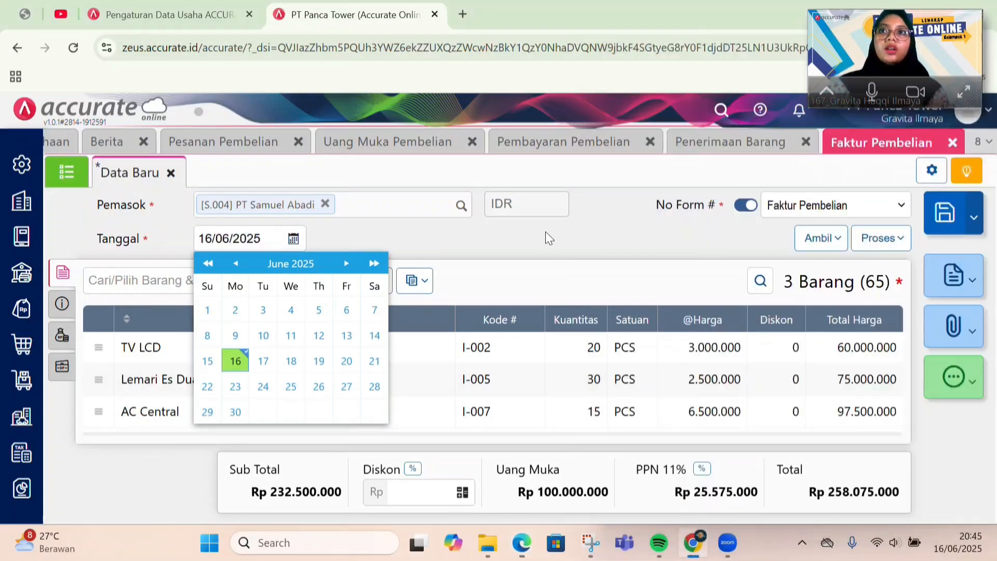
left_click(275, 243)
type("1")
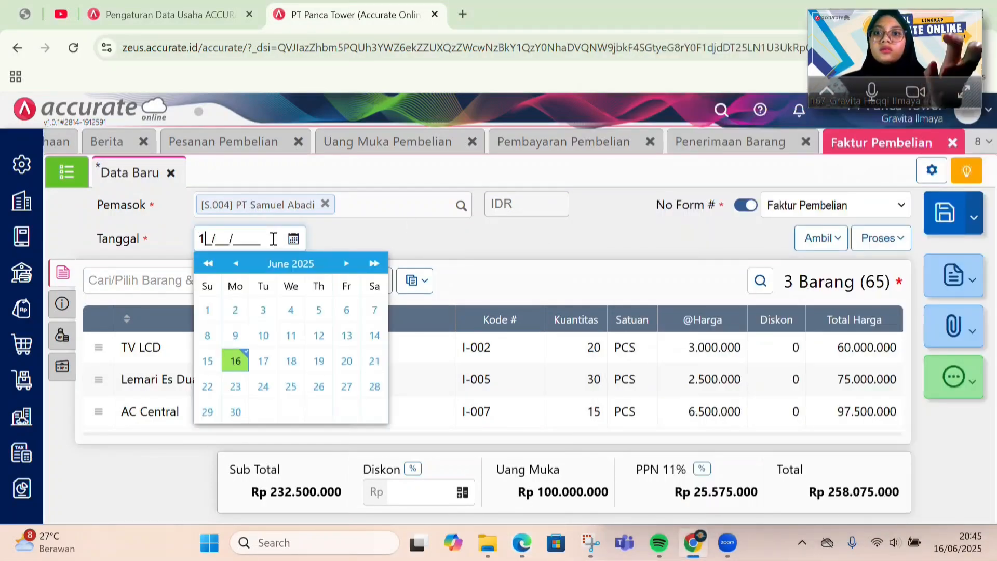
type("3/01/2024")
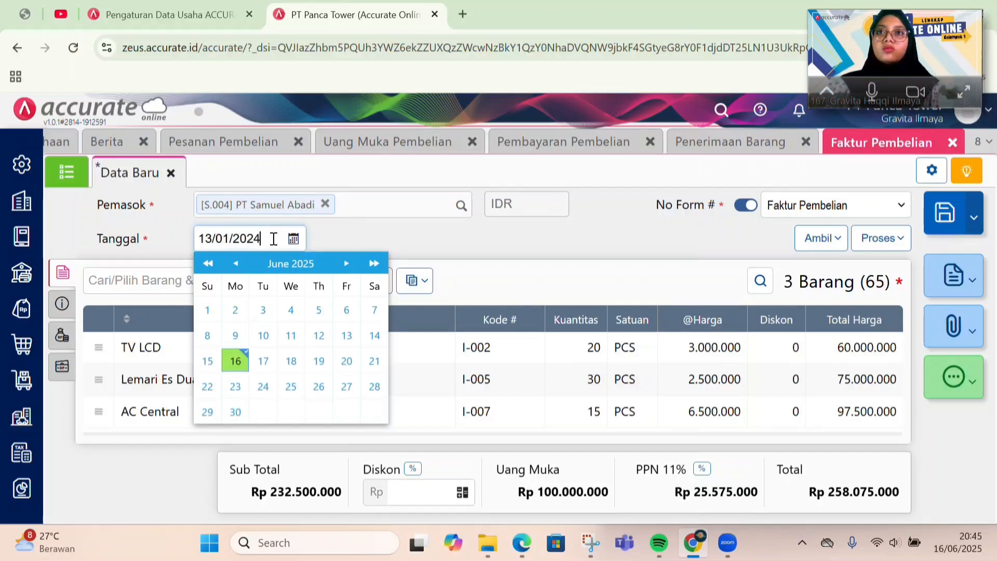
Copy the supplier invoice number INV/0268 from the module PDF's 13 January entry into the purchase invoice's No Faktur
left_click(345, 223)
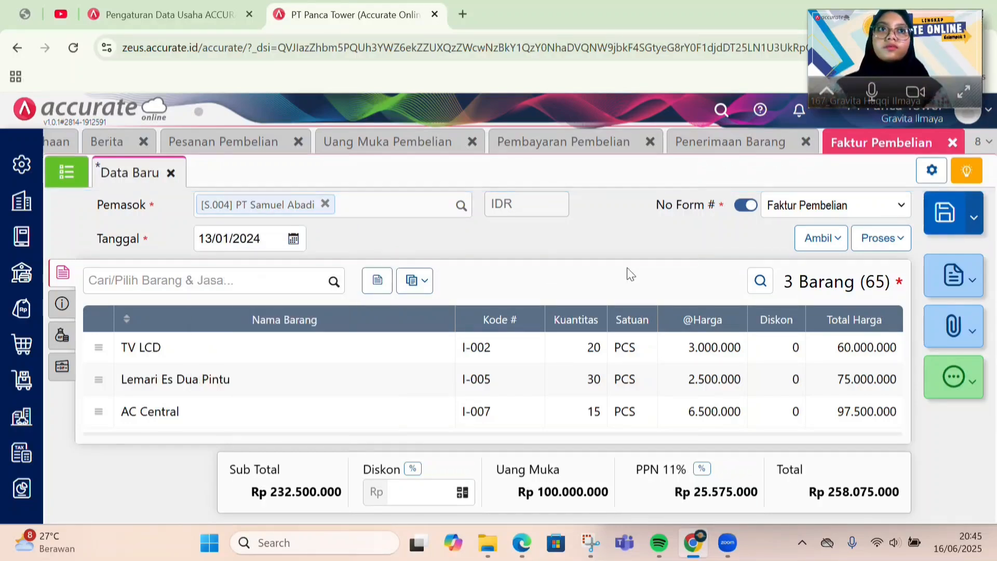
left_click(62, 304)
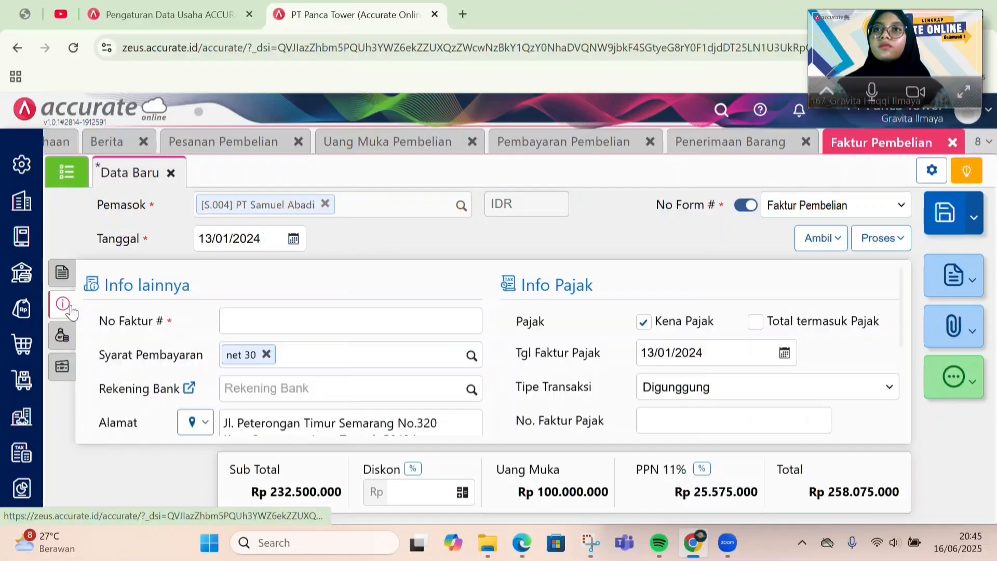
left_click(531, 538)
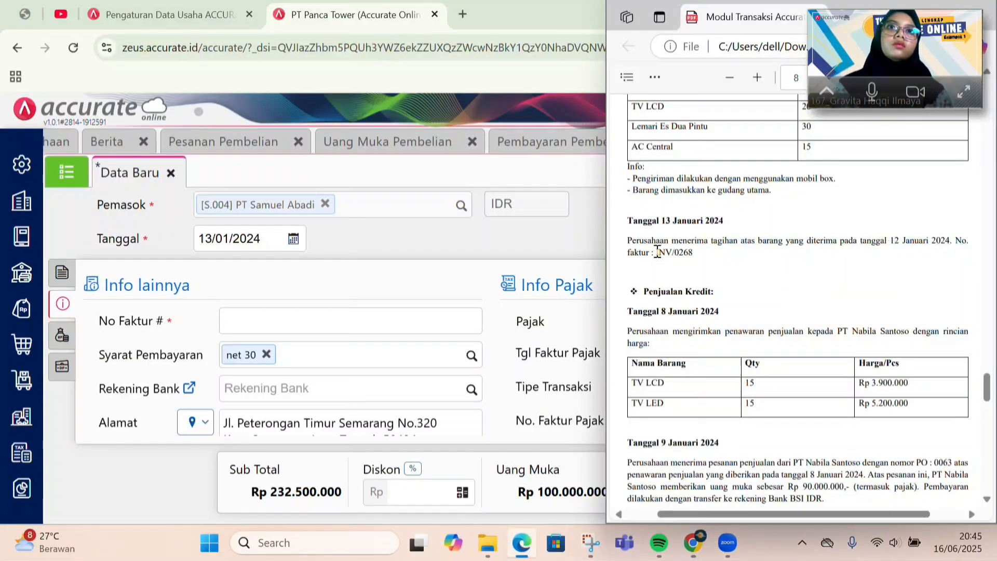
left_click_drag(657, 253, 689, 259)
key("ctrl+c")
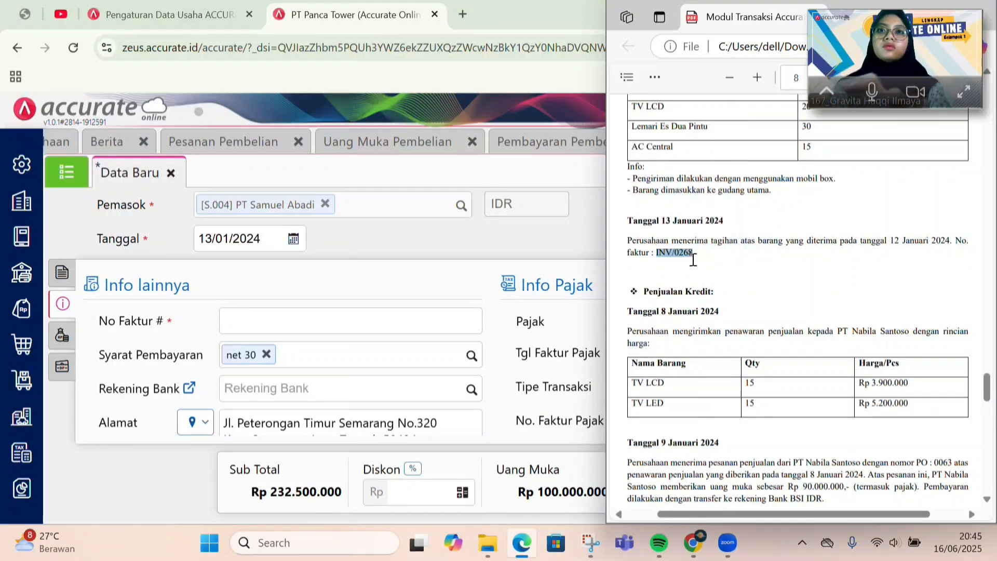
left_click(254, 322)
key("ctrl+v")
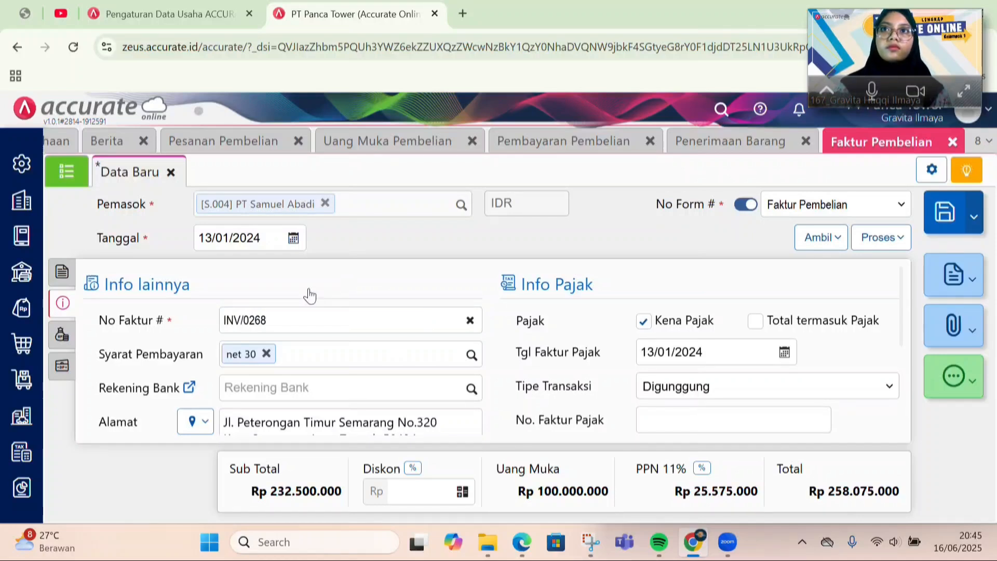
Set the purchase invoice's Tgl Pengiriman to 12/01/2024 in its shipping information
scroll(406, 332, "down", 4)
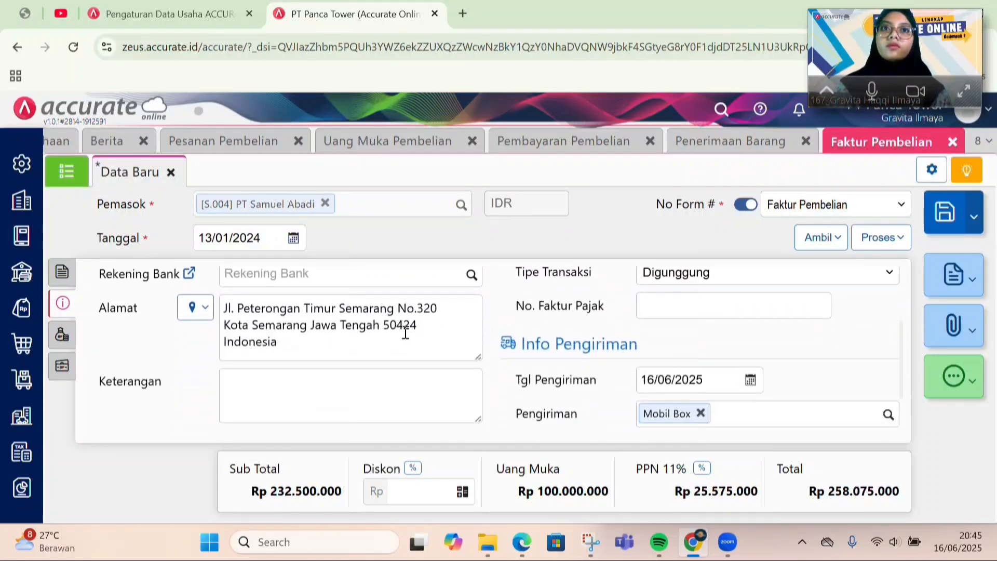
left_click(715, 354)
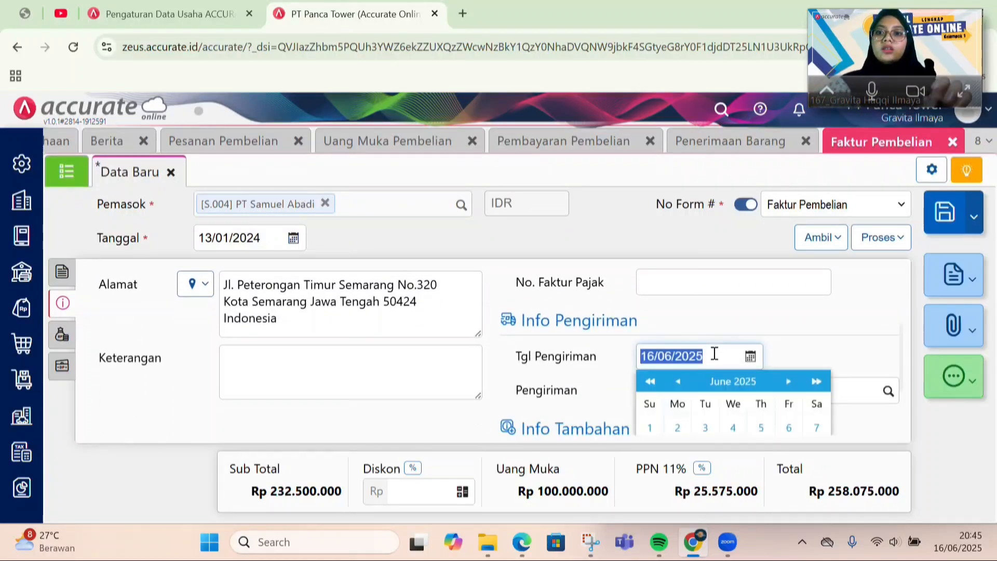
type("12/01/2024")
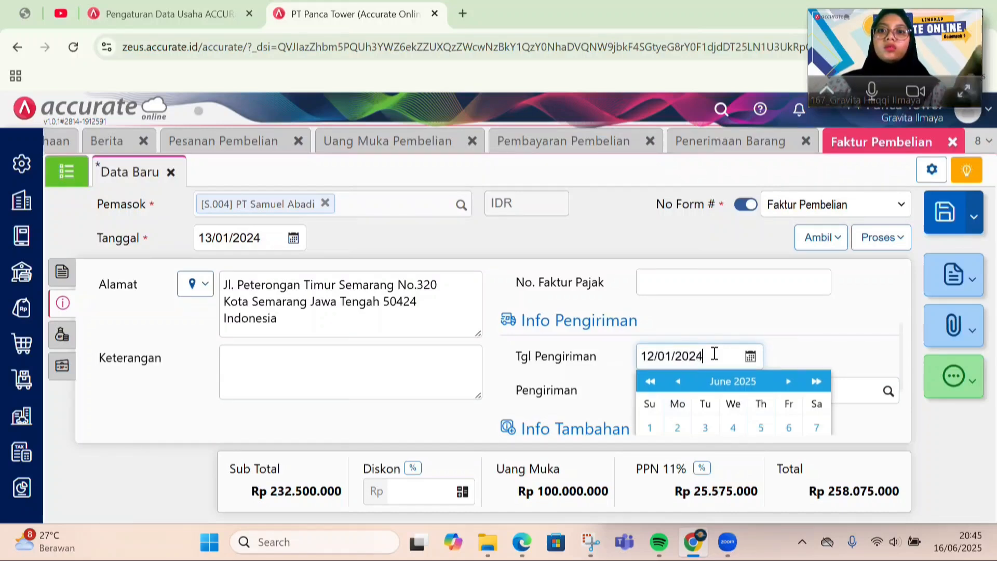
scroll(773, 304, "down", 1)
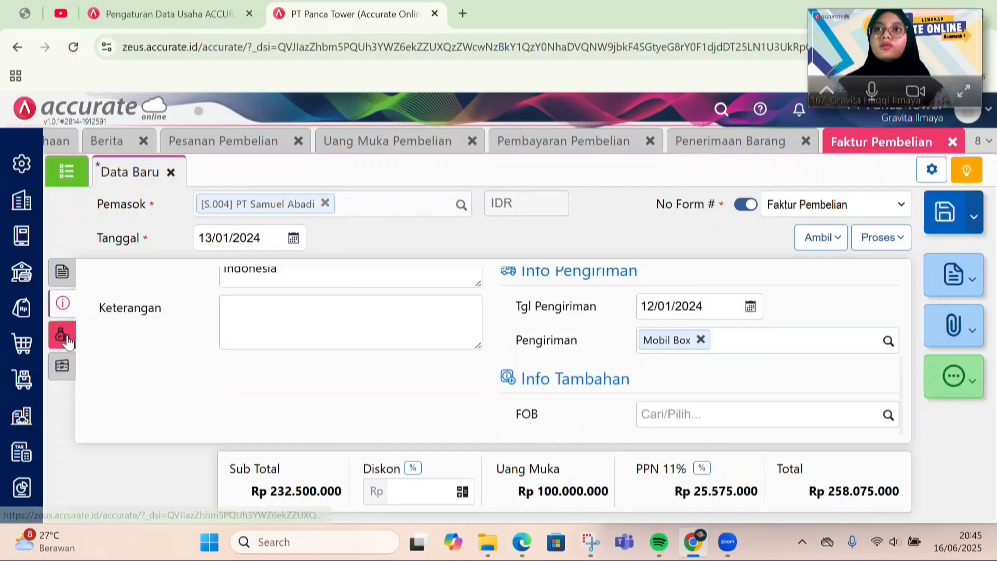
Review the purchase invoice's Uang Muka, other information and item lines, and save the invoice
left_click(68, 341)
left_click(68, 369)
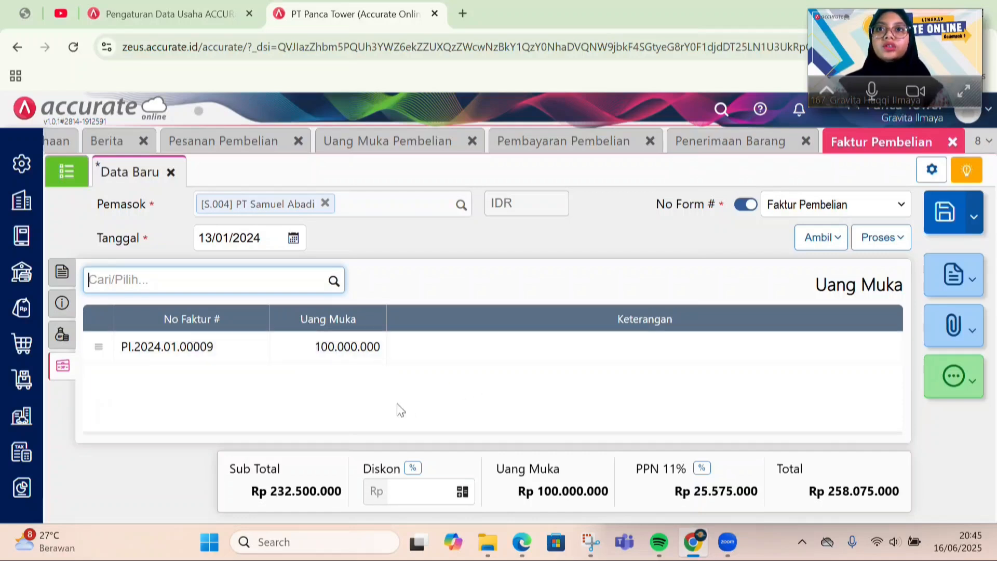
left_click(62, 306)
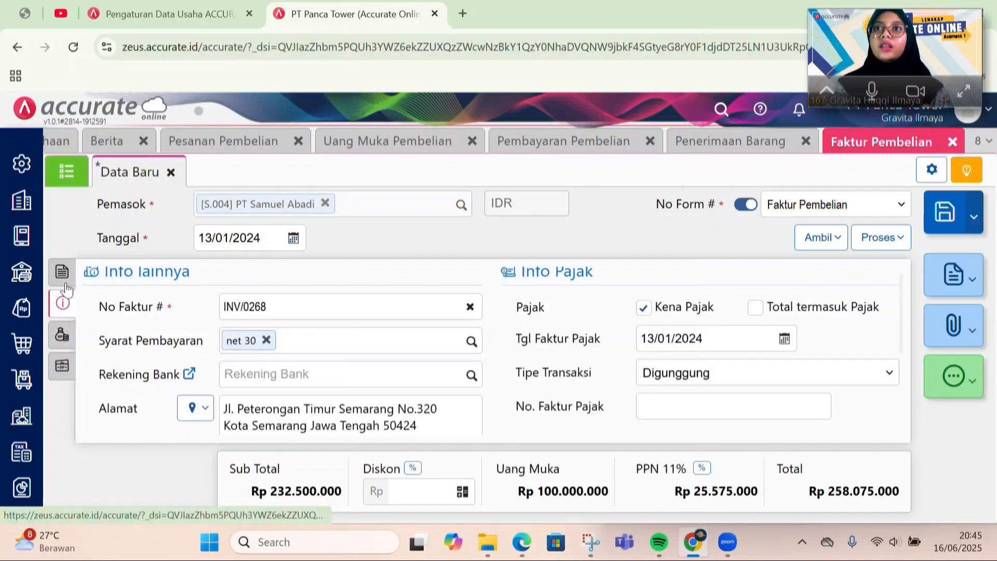
left_click(62, 272)
left_click(127, 283)
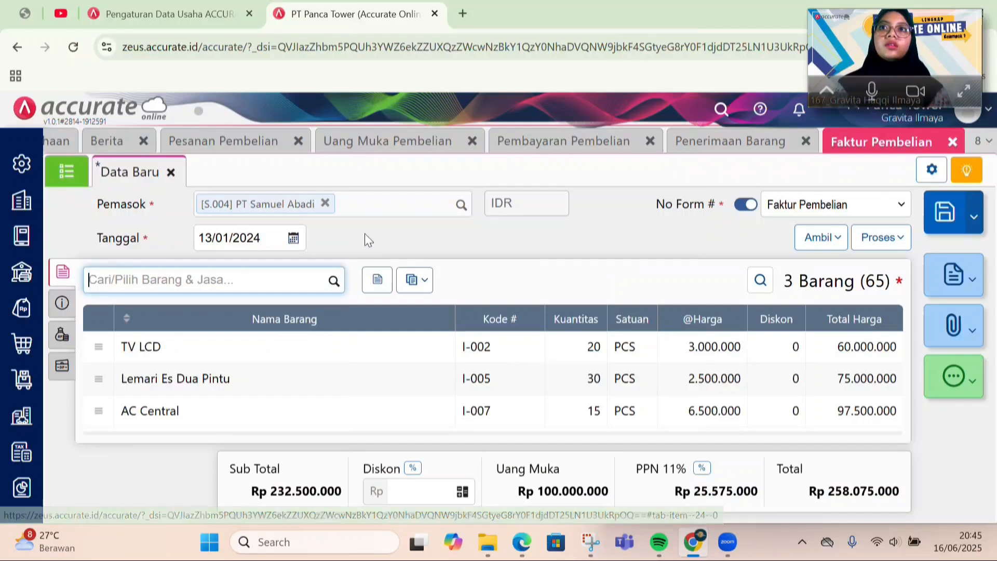
left_click(945, 221)
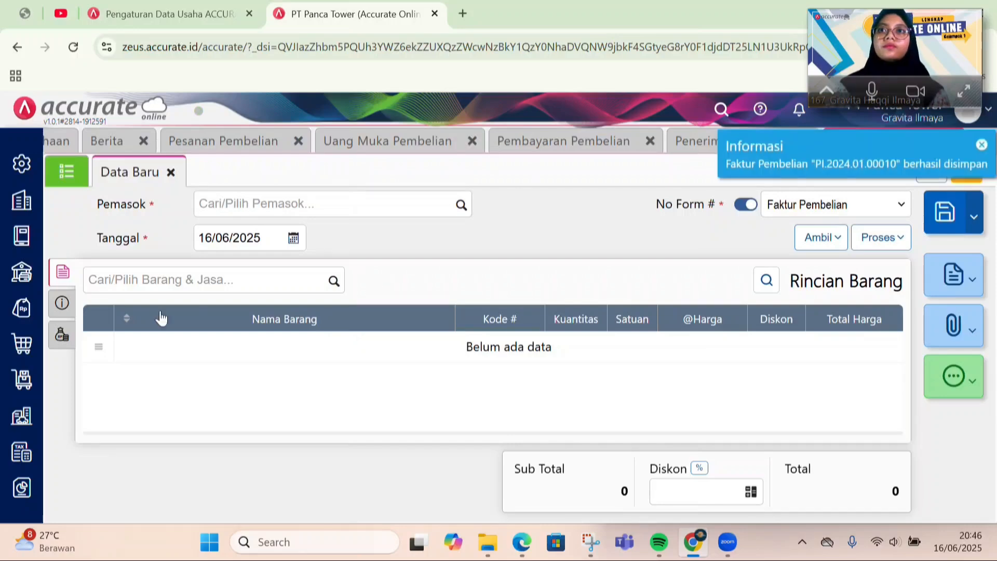
Open PT Samuel Abadi's processed Pesanan Pembelian and examine its order information, processing history and down payment usage
left_click(21, 342)
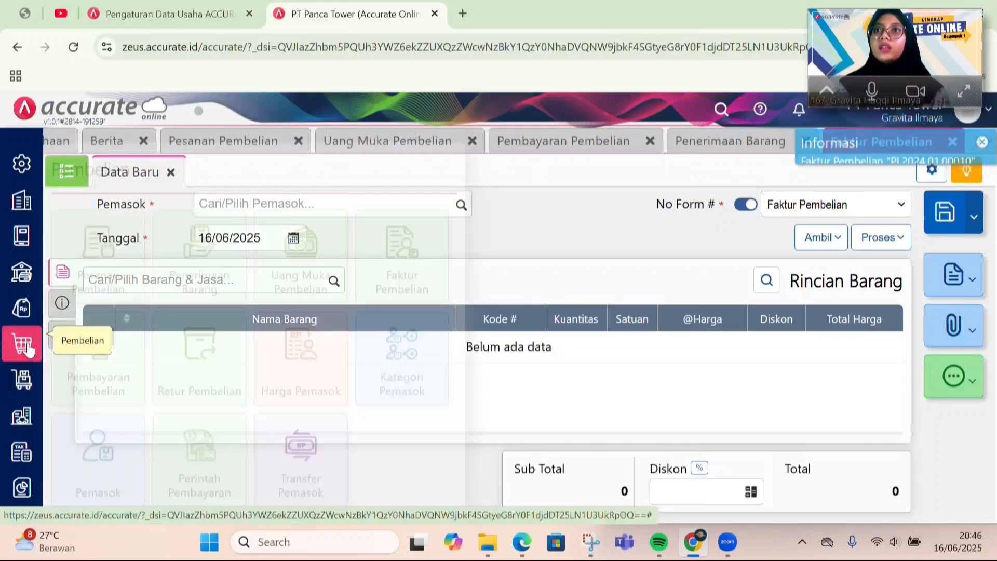
left_click(97, 285)
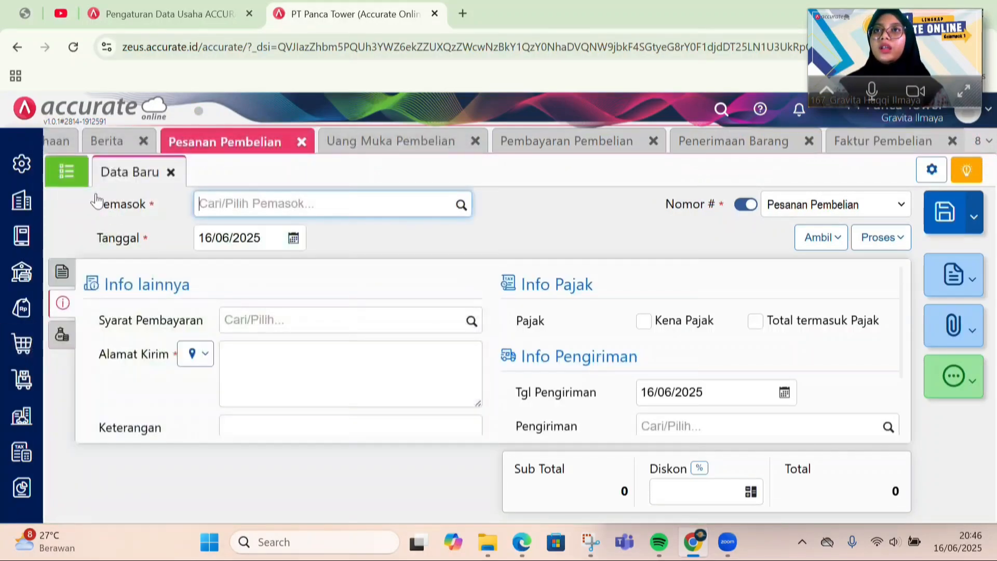
left_click(67, 173)
left_click(164, 314)
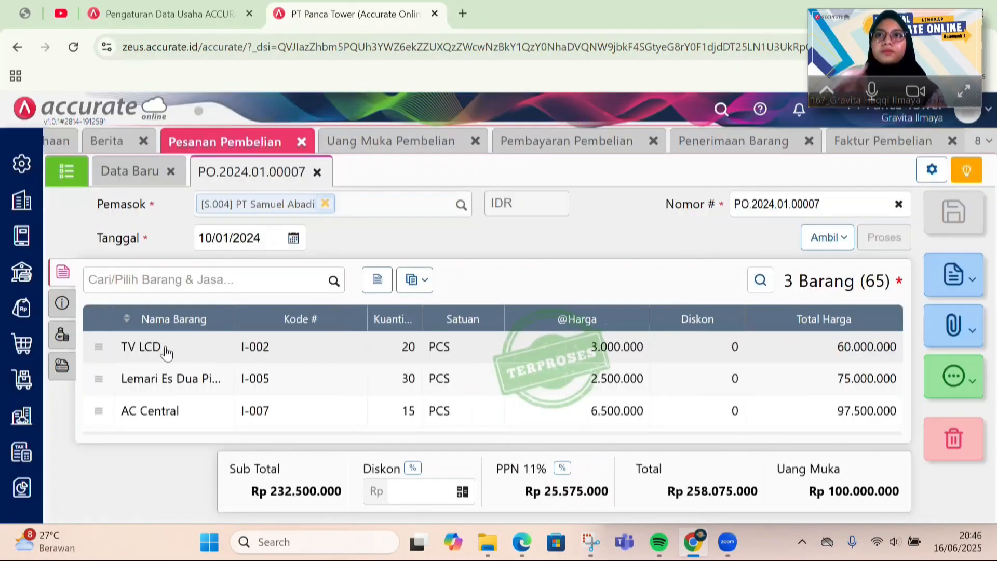
left_click(73, 379)
scroll(314, 357, "down", 1)
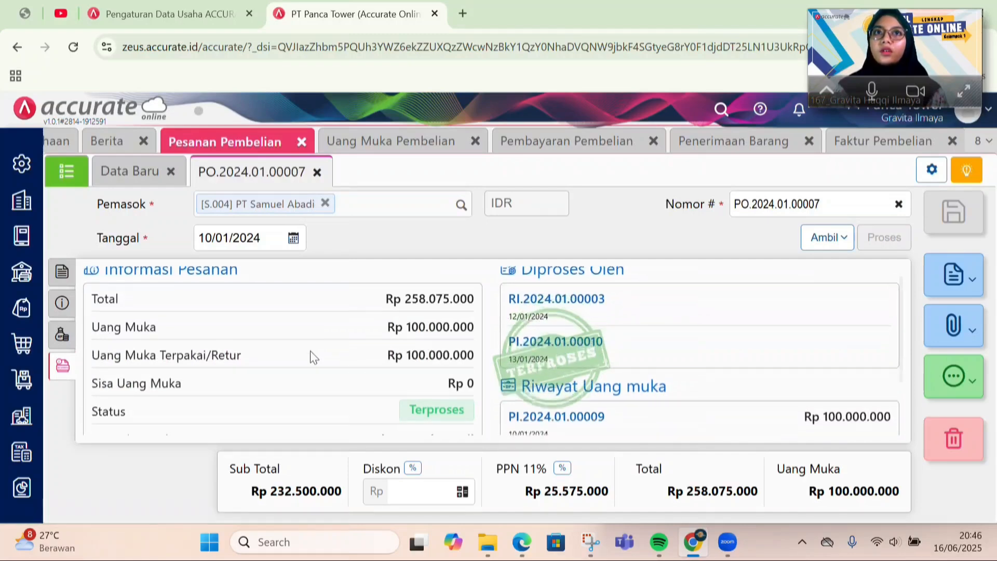
scroll(313, 357, "up", 1)
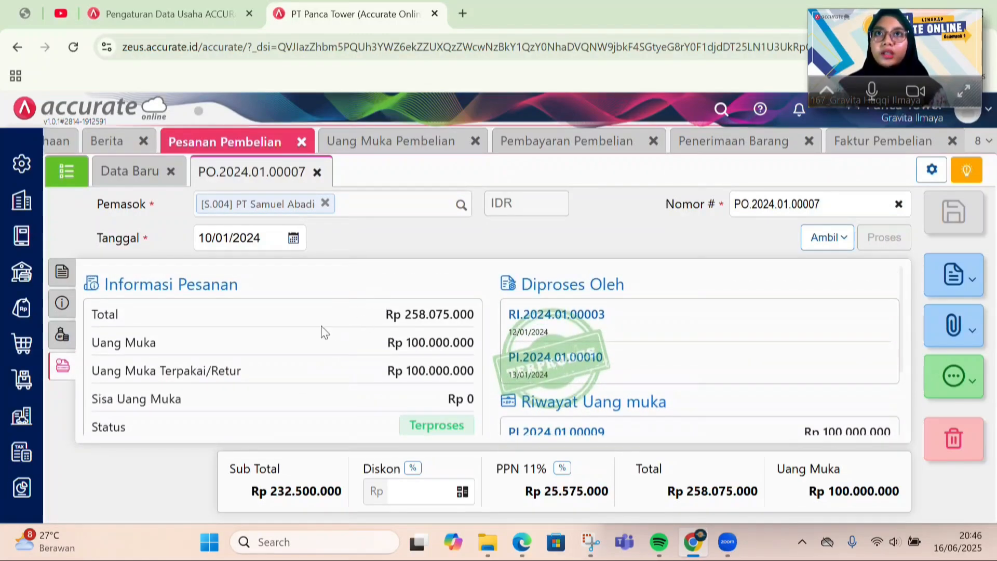
scroll(354, 373, "down", 1)
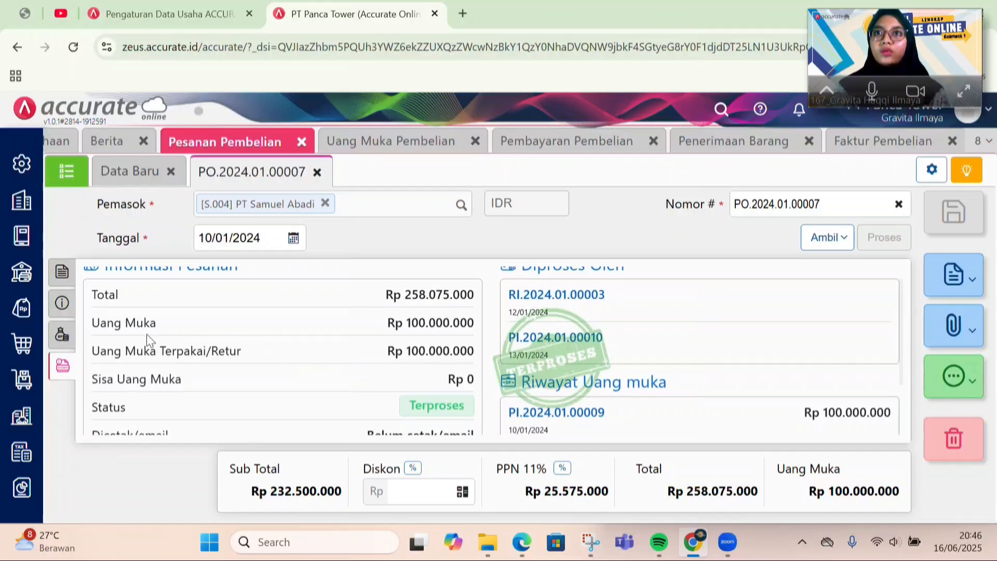
scroll(430, 357, "down", 4)
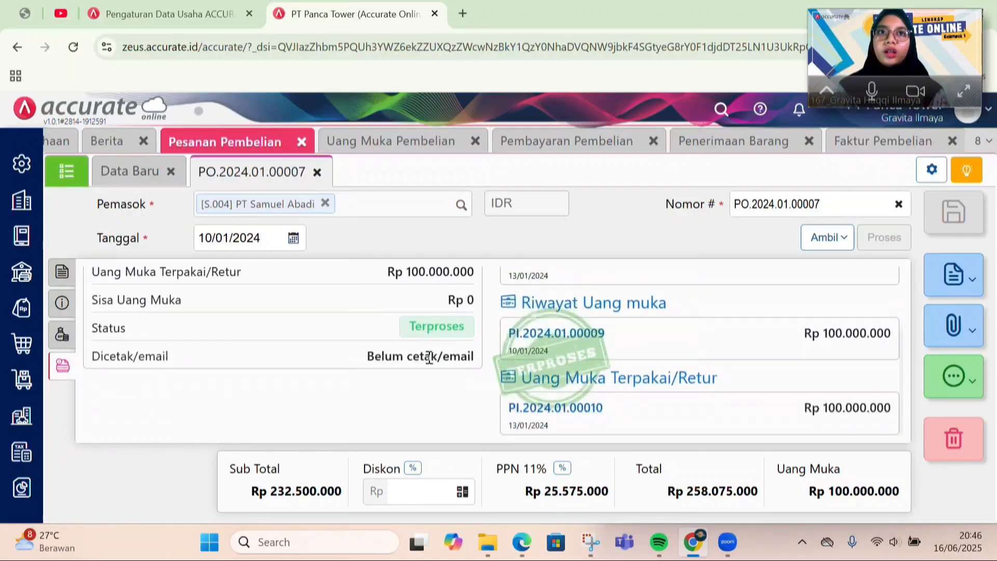
scroll(429, 372, "up", 5)
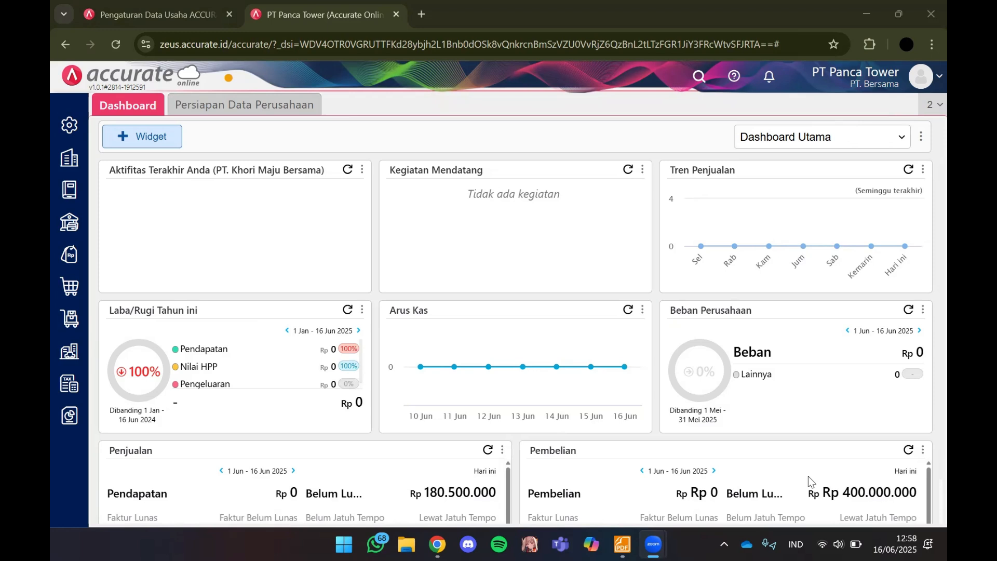
Switch to the module PDF in Foxit Reader and read the 8 January credit sales entry for PT Nabila Santoso
left_click(435, 222)
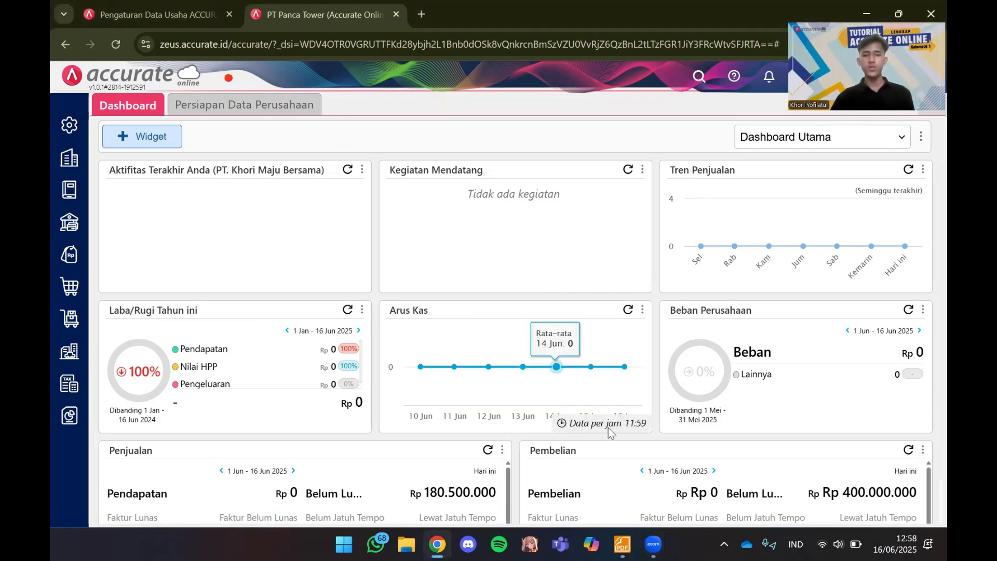
mouse_move(617, 544)
left_click(647, 422)
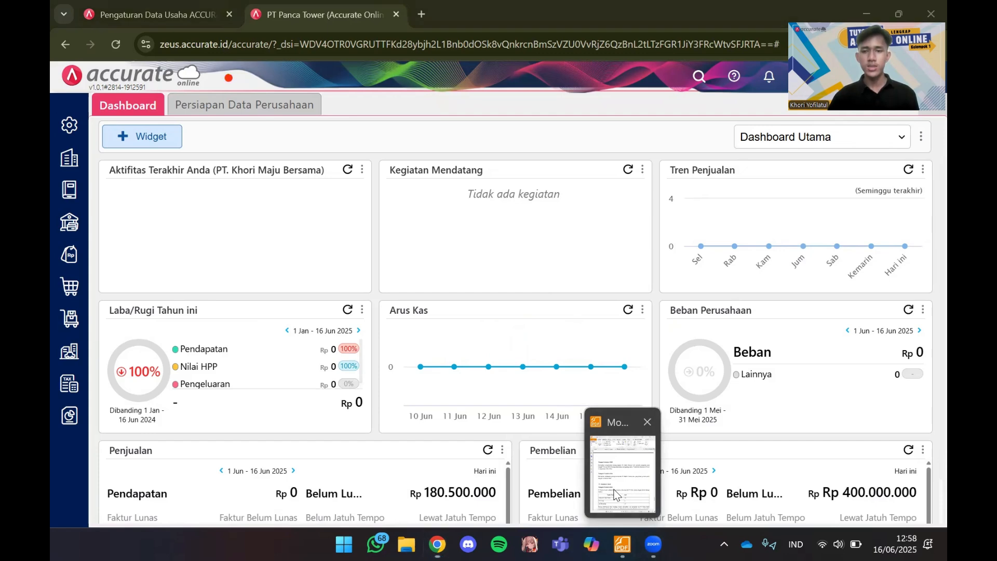
scroll(646, 330, "up", 10)
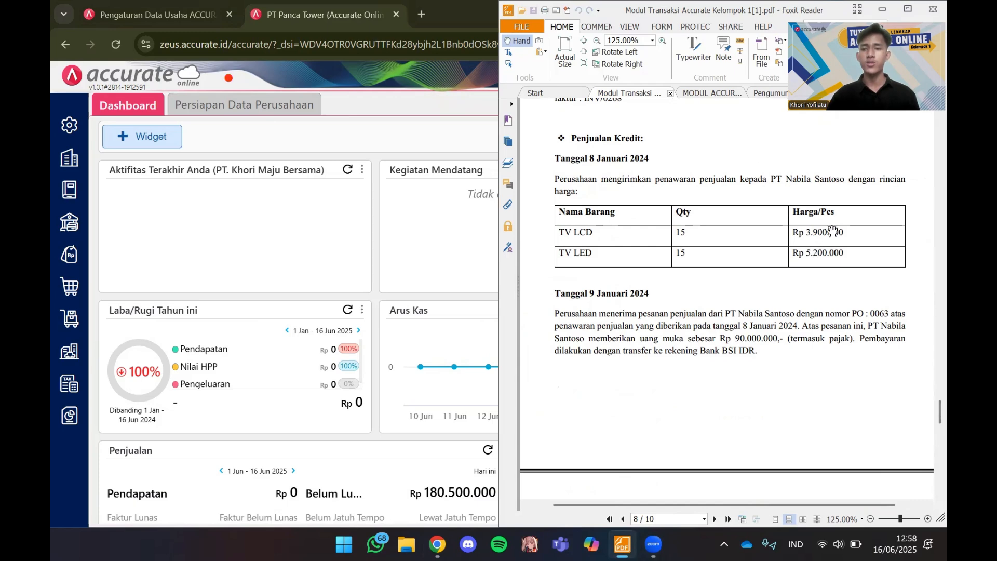
Start a new Penawaran Penjualan in Accurate Online for PT Nabila Santoso, dated 08/01/2024
left_click(398, 154)
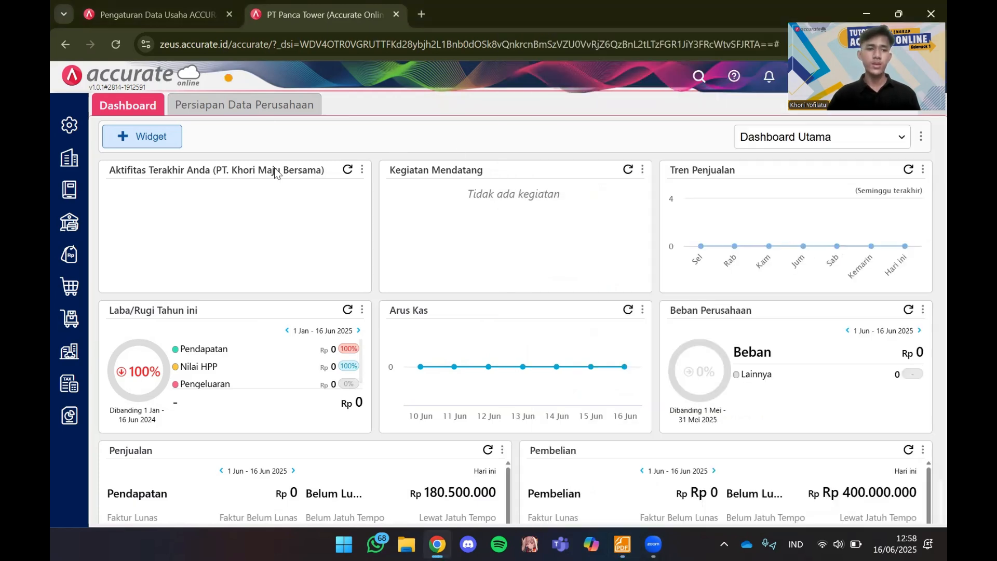
left_click(62, 268)
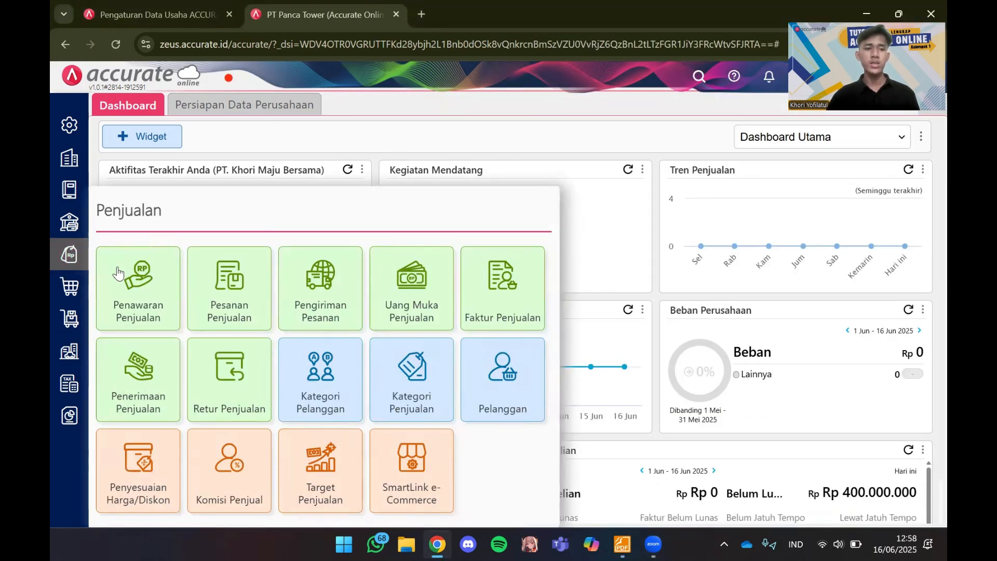
left_click(138, 282)
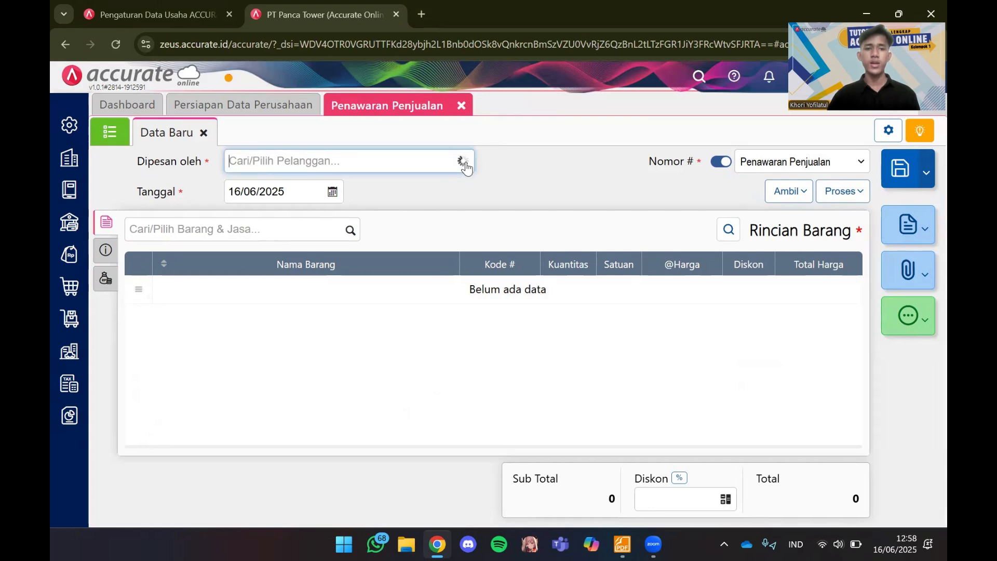
left_click(413, 192)
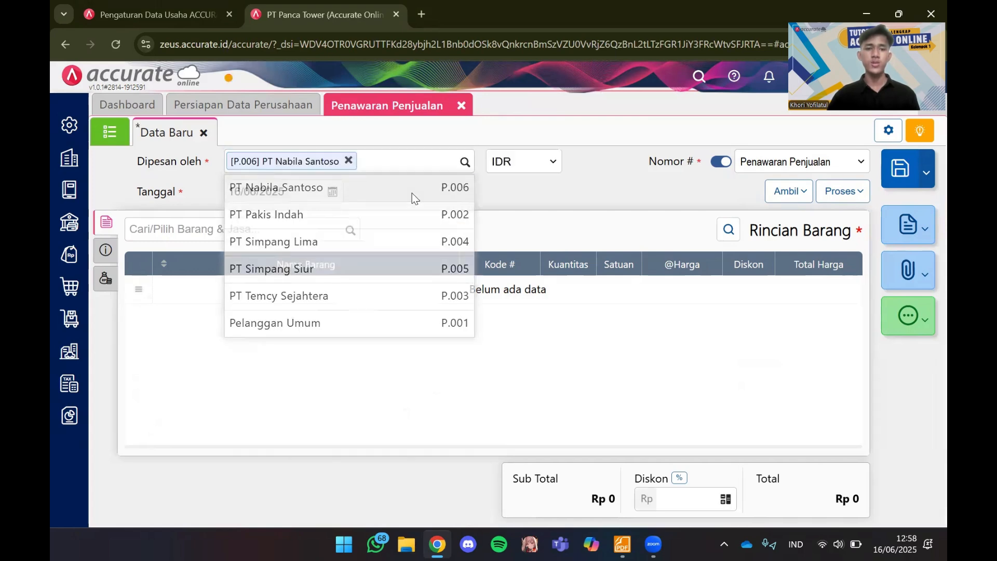
left_click(312, 190)
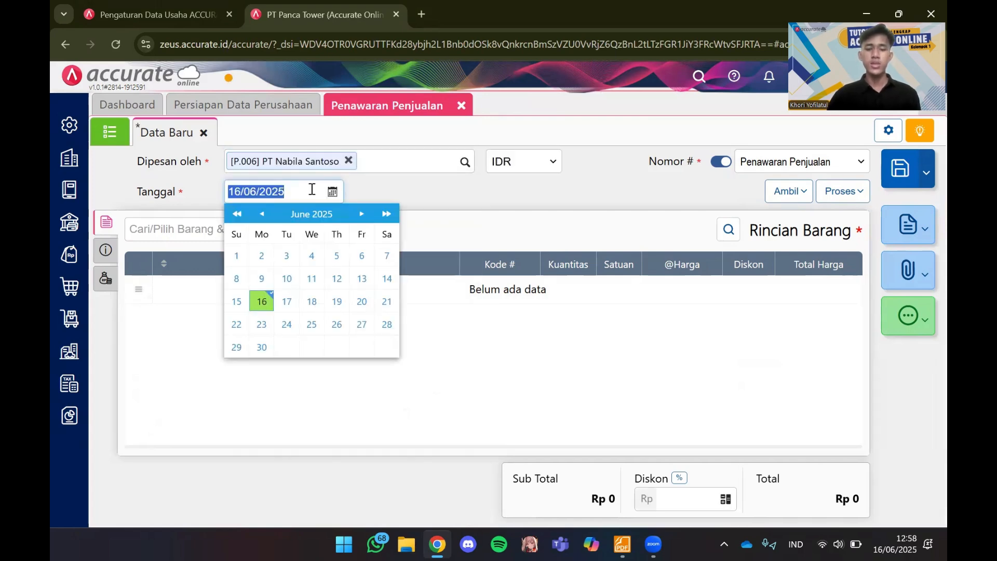
type("080")
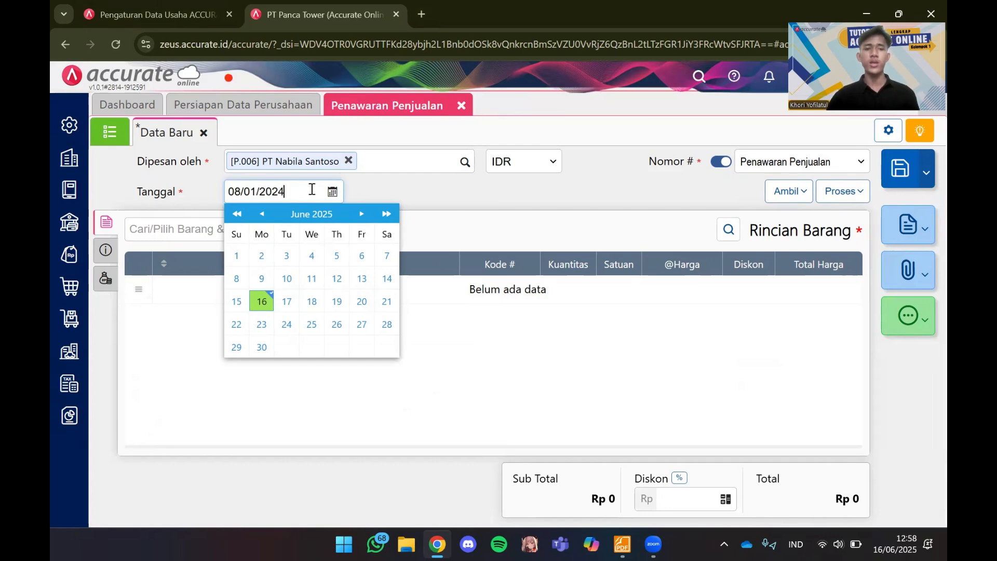
left_click(428, 192)
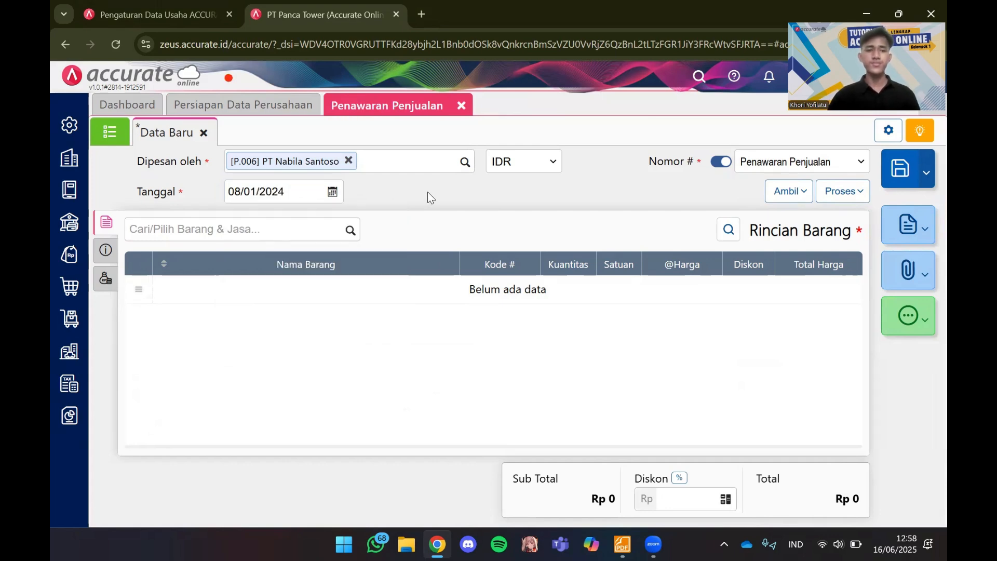
Add TV LCD to the sales quotation with a quantity of 15 PCS
left_click(350, 232)
scroll(266, 301, "down", 3)
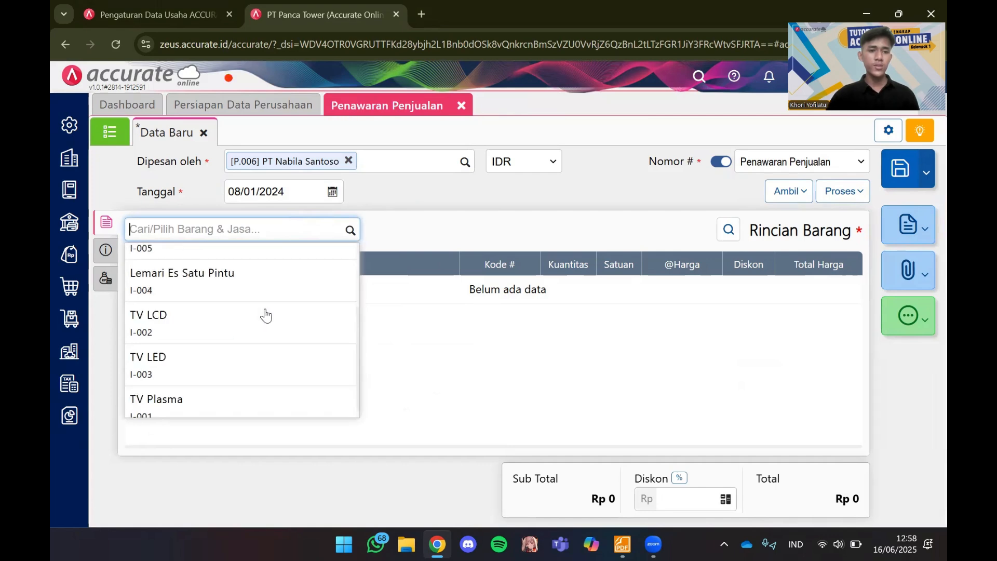
left_click(260, 310)
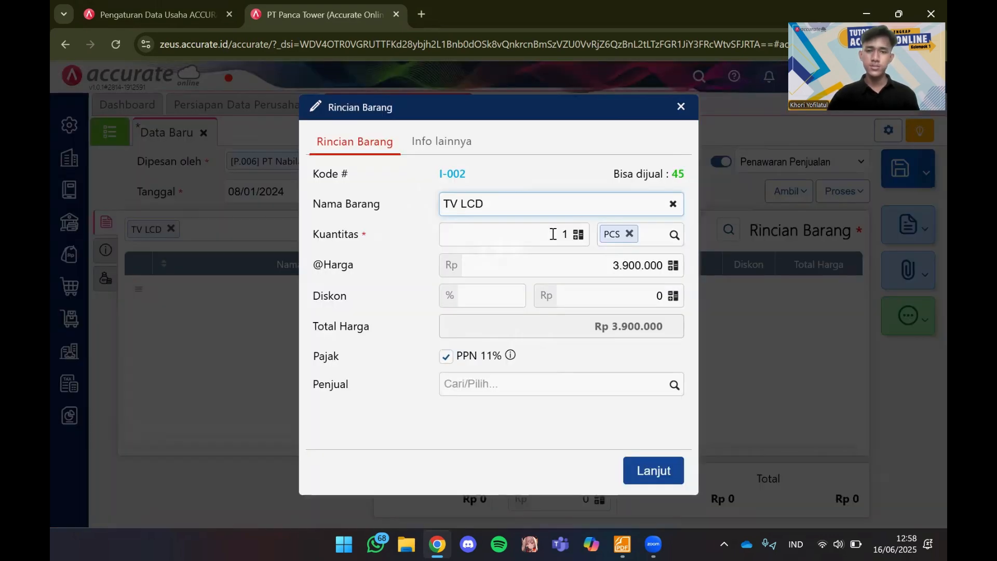
left_click(553, 234)
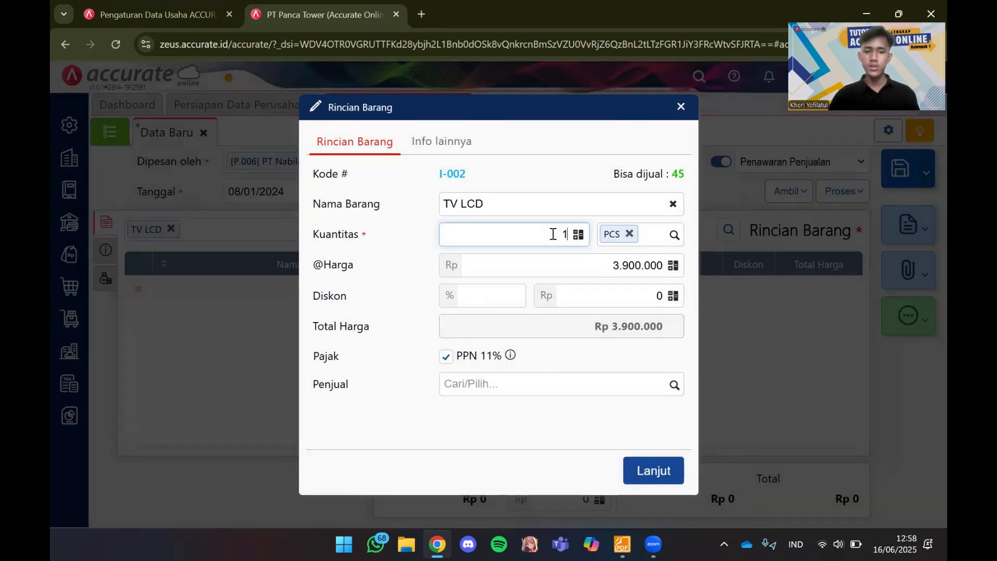
left_click(654, 471)
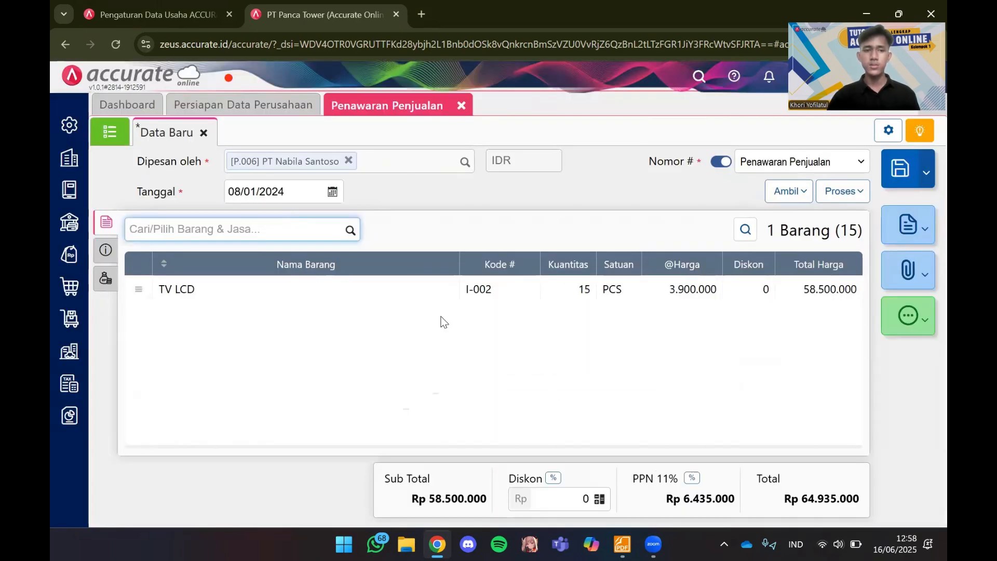
Add TV LED to the sales quotation with a quantity of 15 PCS
left_click(350, 230)
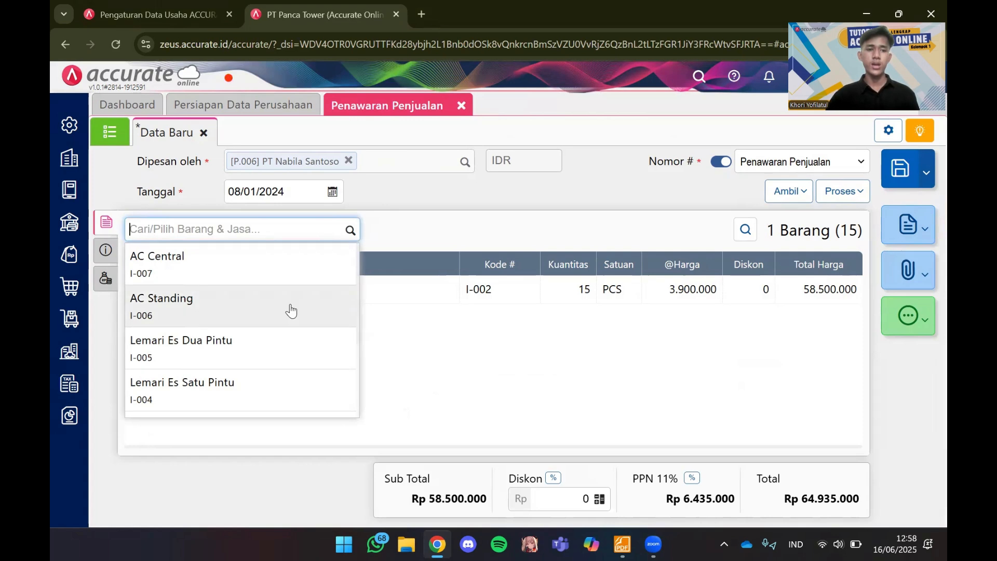
scroll(289, 310, "down", 3)
left_click(274, 353)
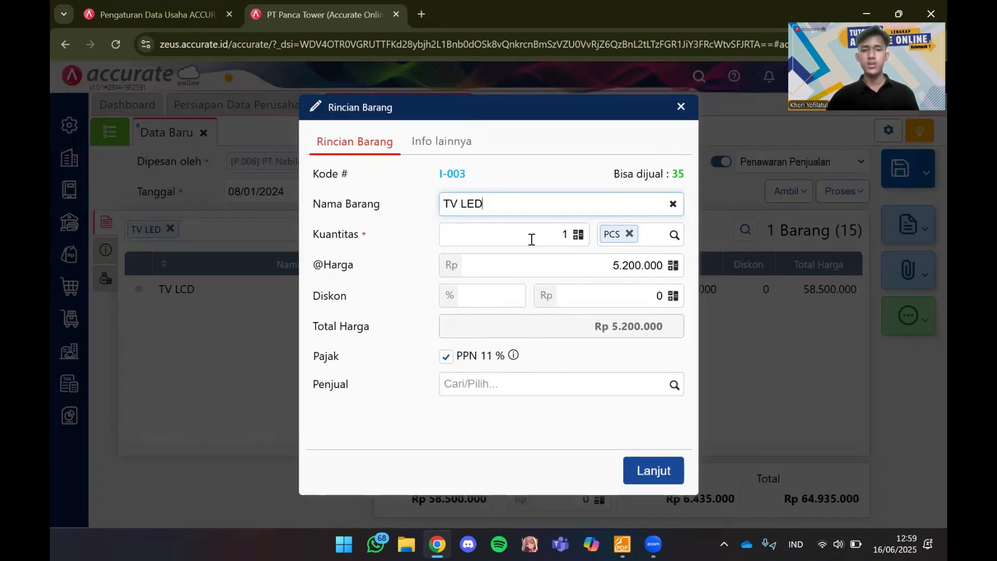
left_click(531, 240)
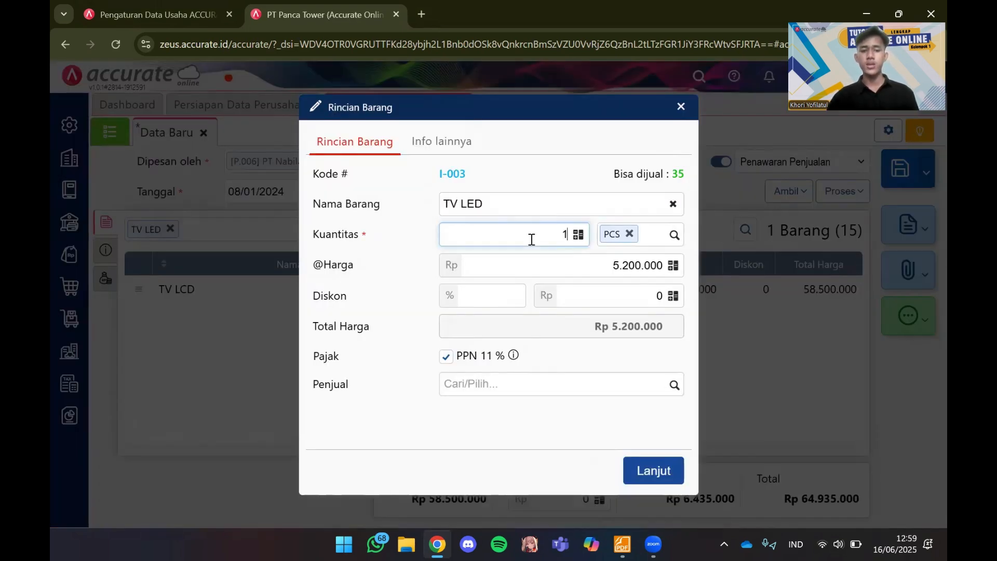
left_click(664, 469)
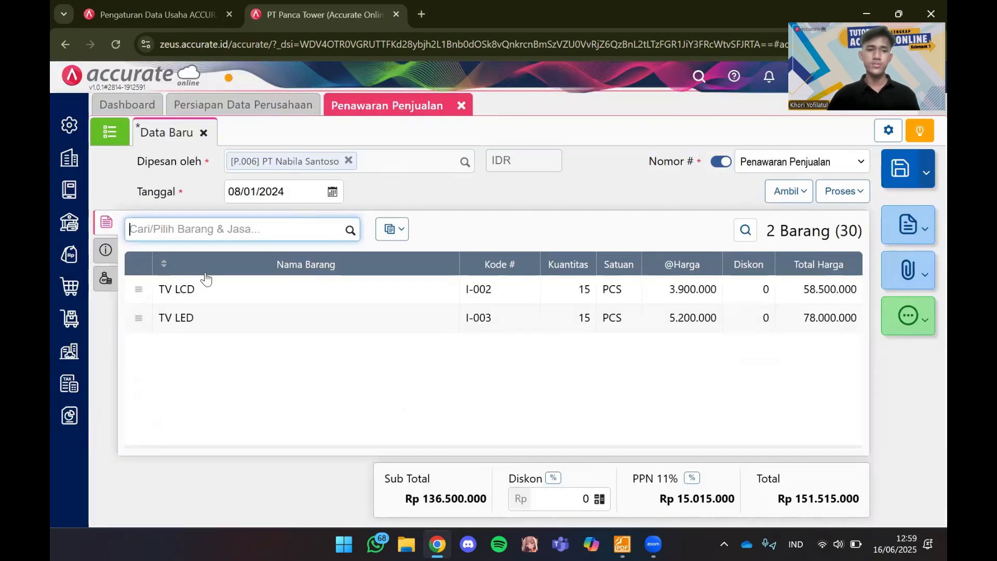
Review the quotation's additional information and other costs, save the Penawaran Penjualan and close it
left_click(106, 250)
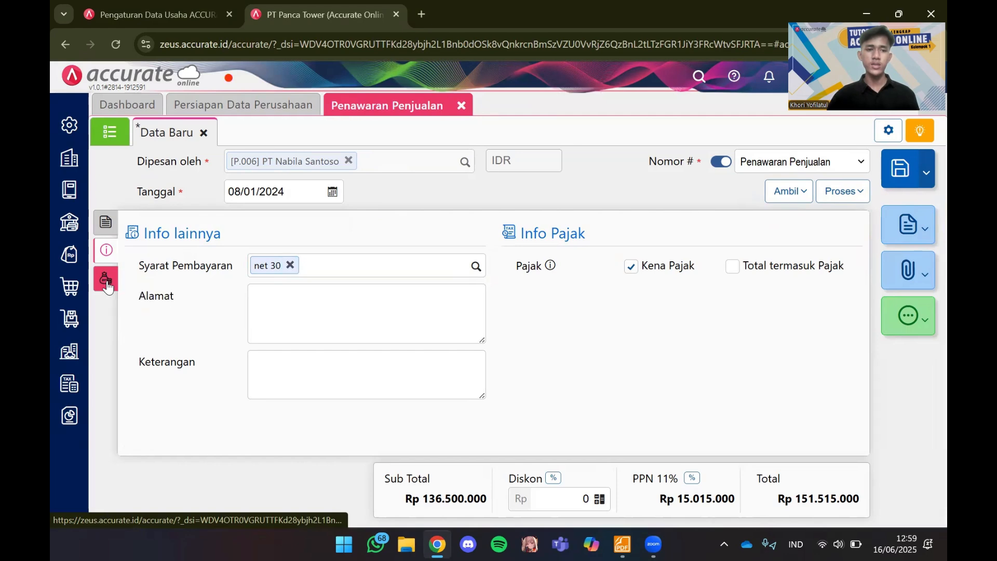
left_click(107, 285)
left_click(106, 234)
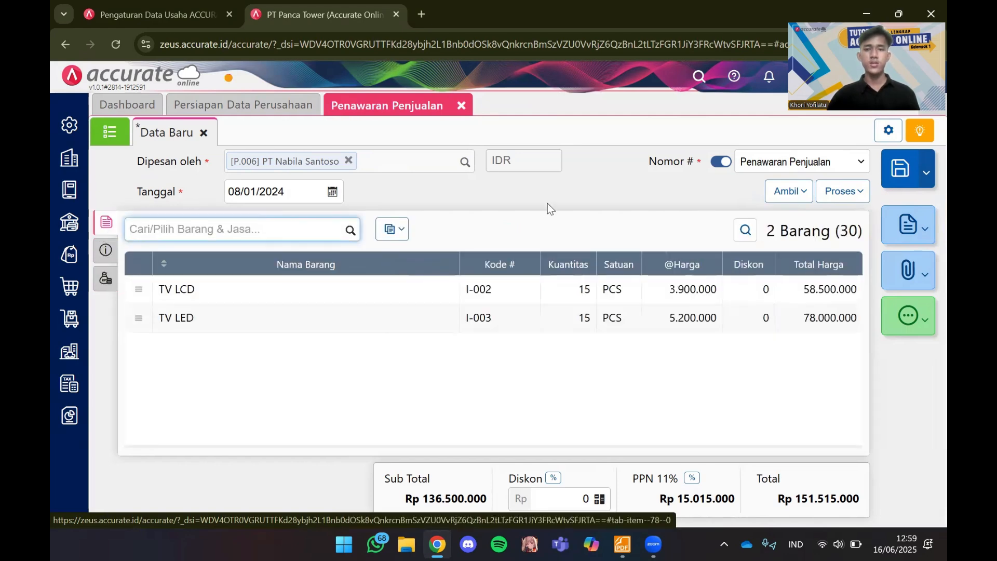
left_click(900, 175)
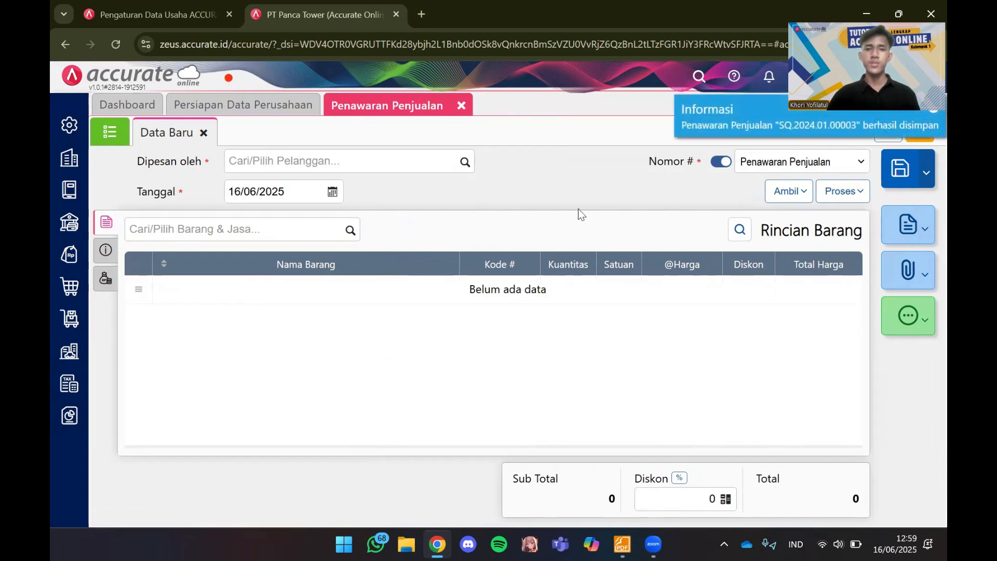
left_click(462, 105)
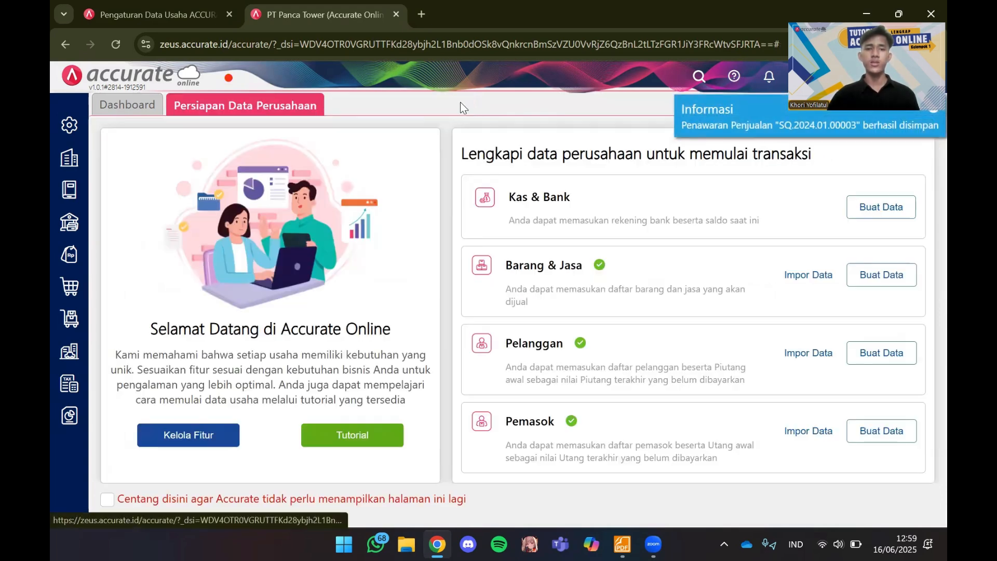
Read the 9 January sales order entry for PT Nabila Santoso in Foxit Reader's module PDF and return to Accurate Online
left_click(622, 544)
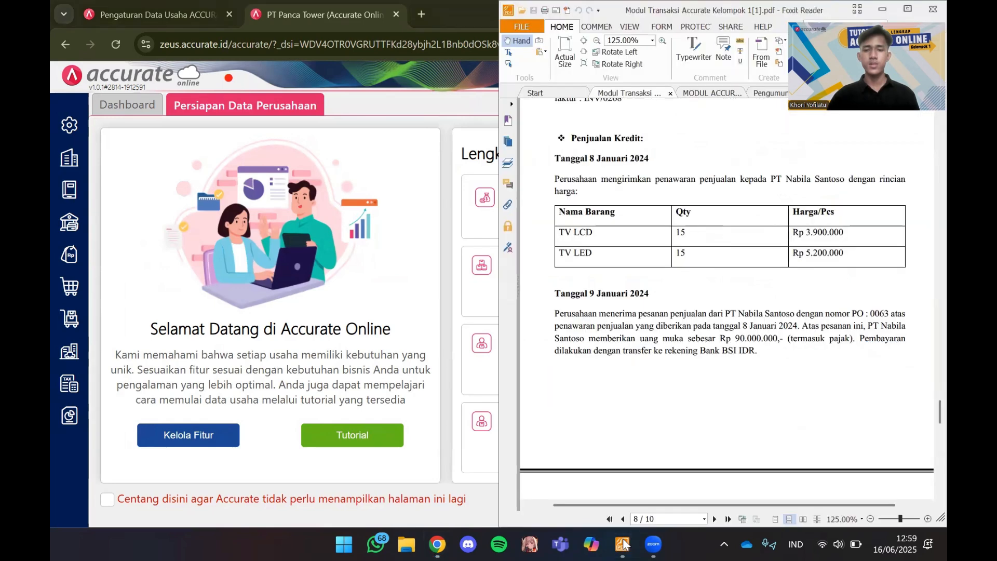
scroll(665, 389, "down", 4)
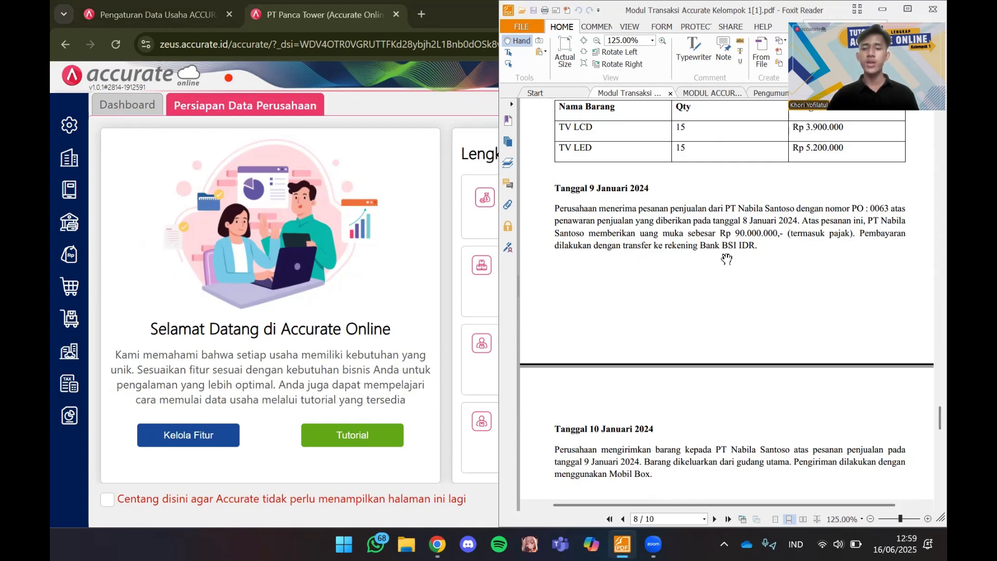
left_click(445, 118)
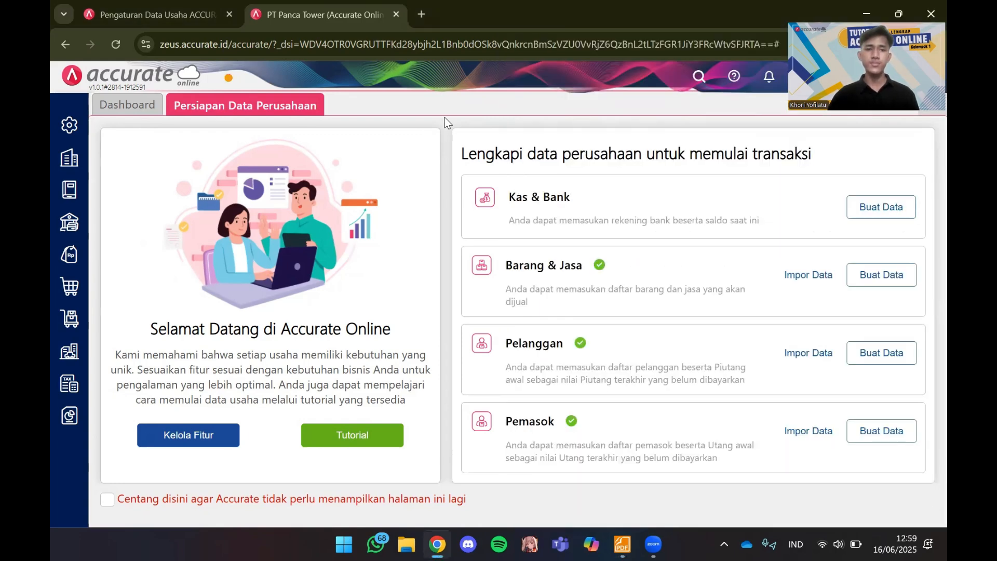
Start a new Pesanan Penjualan for PT Nabila Santoso, dated 09/01/2024
left_click(70, 260)
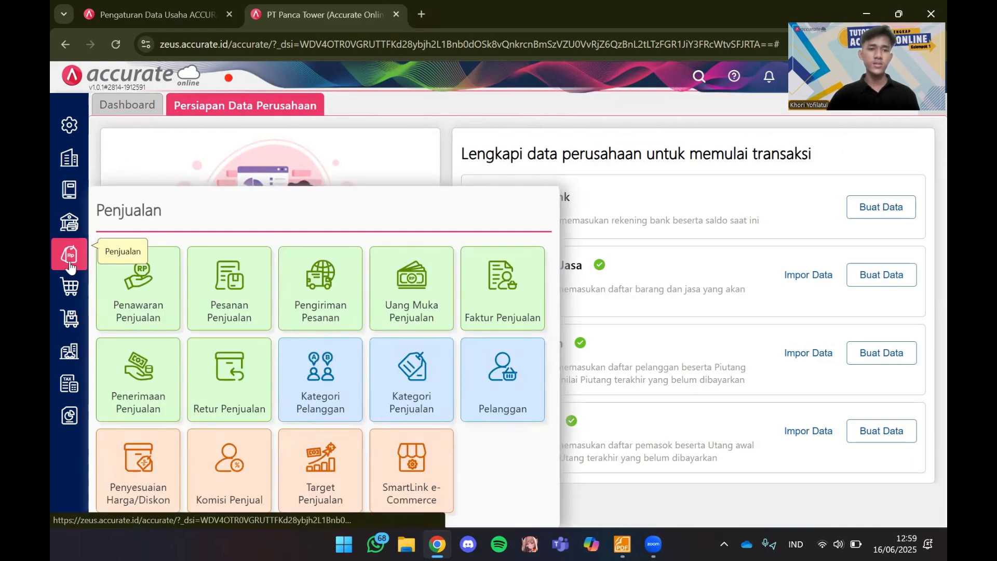
left_click(233, 275)
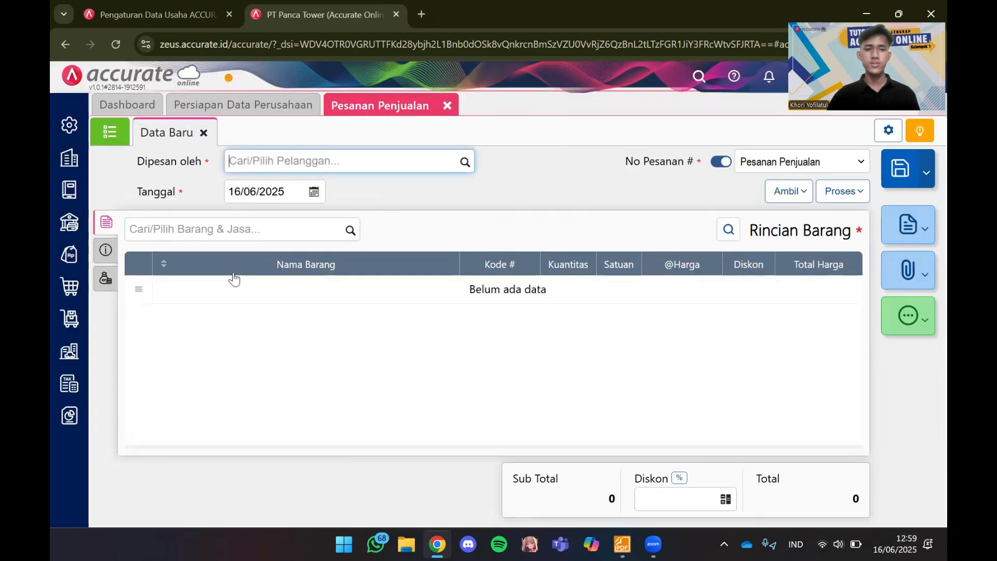
left_click(467, 170)
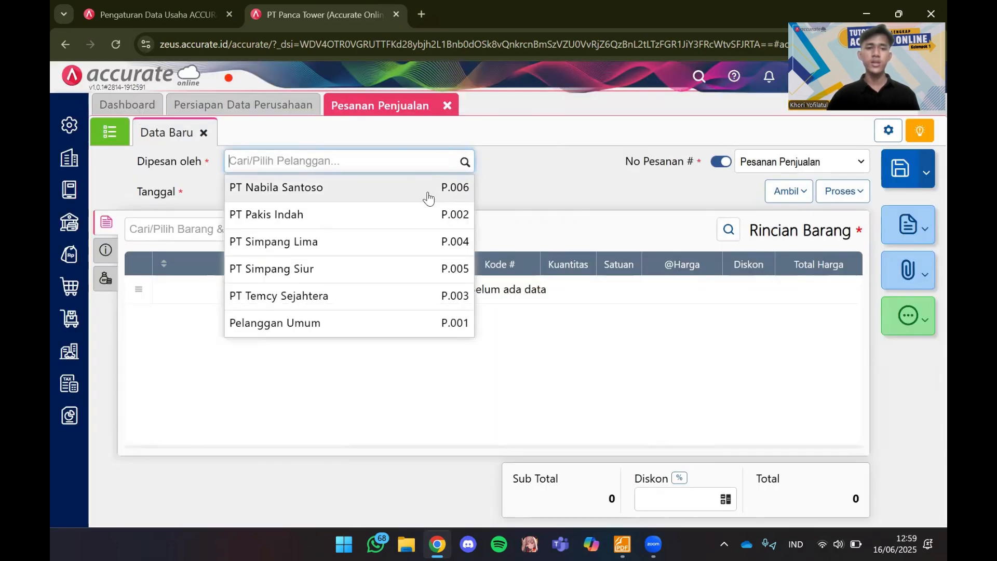
left_click(428, 195)
left_click(286, 195)
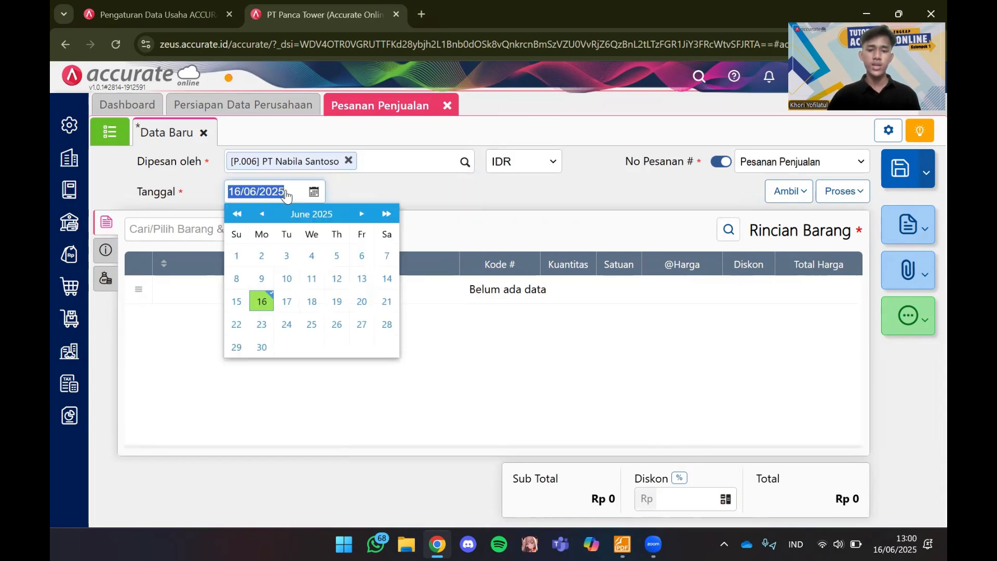
type("09/01/2024")
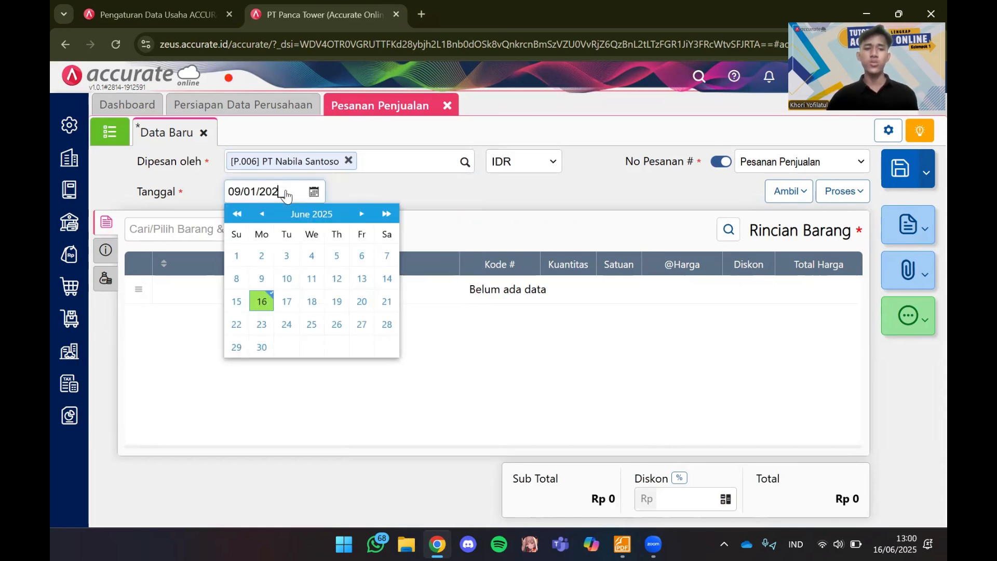
left_click(354, 187)
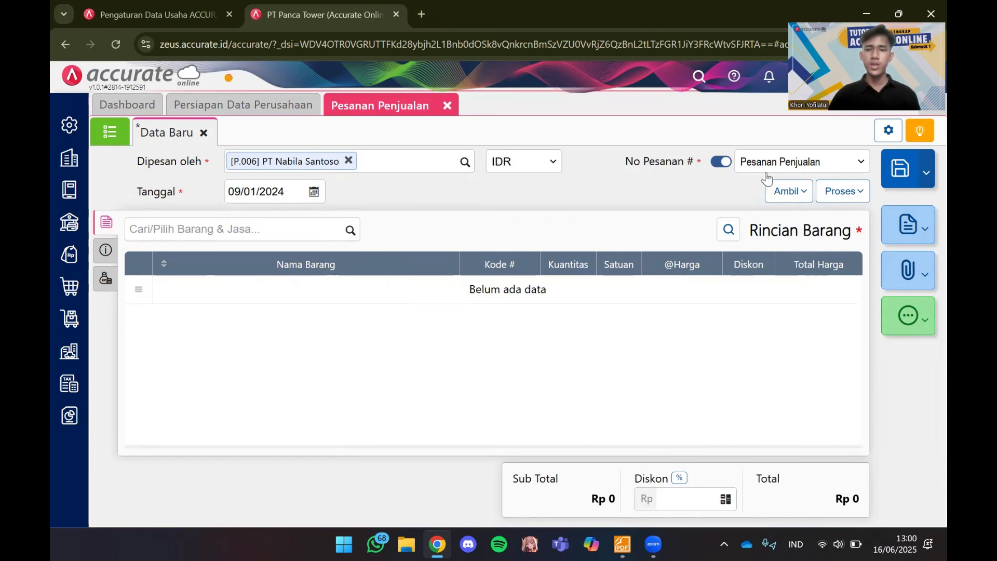
Copy the TV LCD and TV LED items into the sales order from the customer's 08/01/2024 Penawaran
left_click(784, 193)
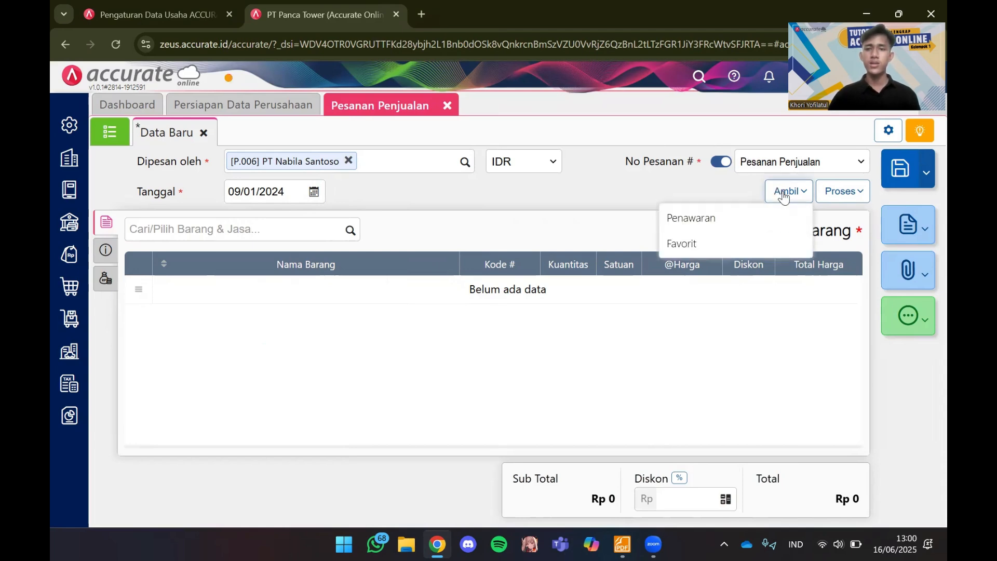
left_click(723, 214)
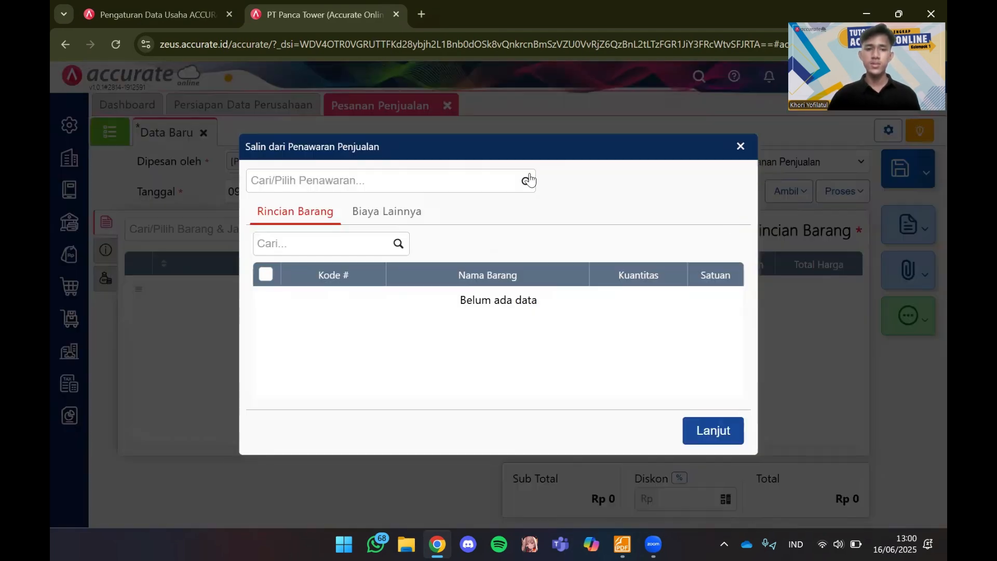
left_click(529, 180)
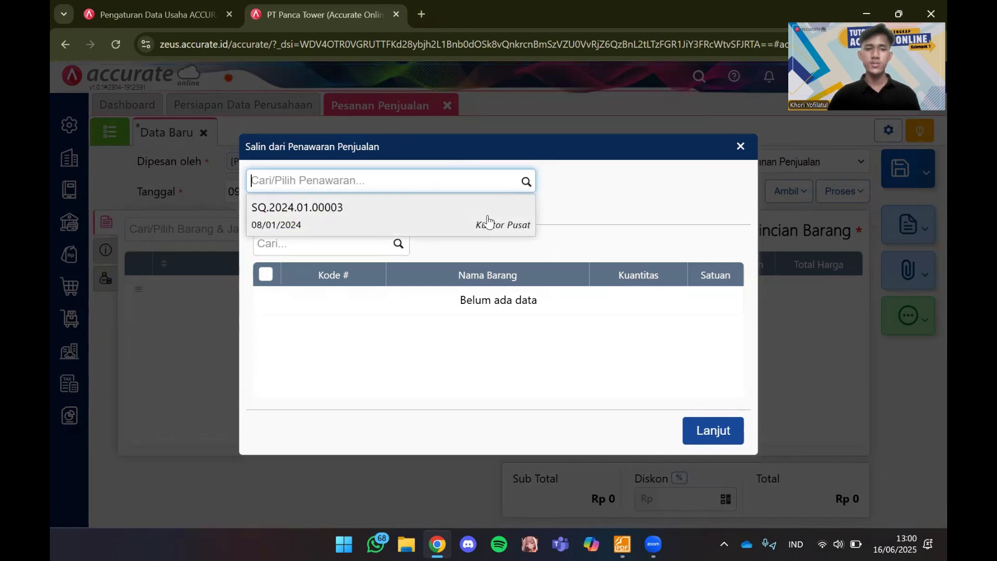
left_click(488, 219)
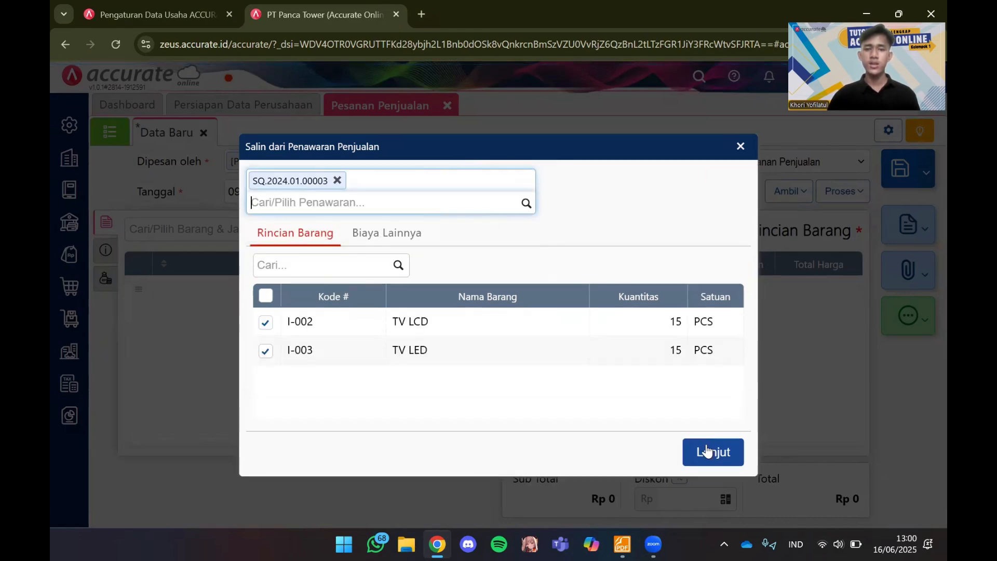
left_click(708, 451)
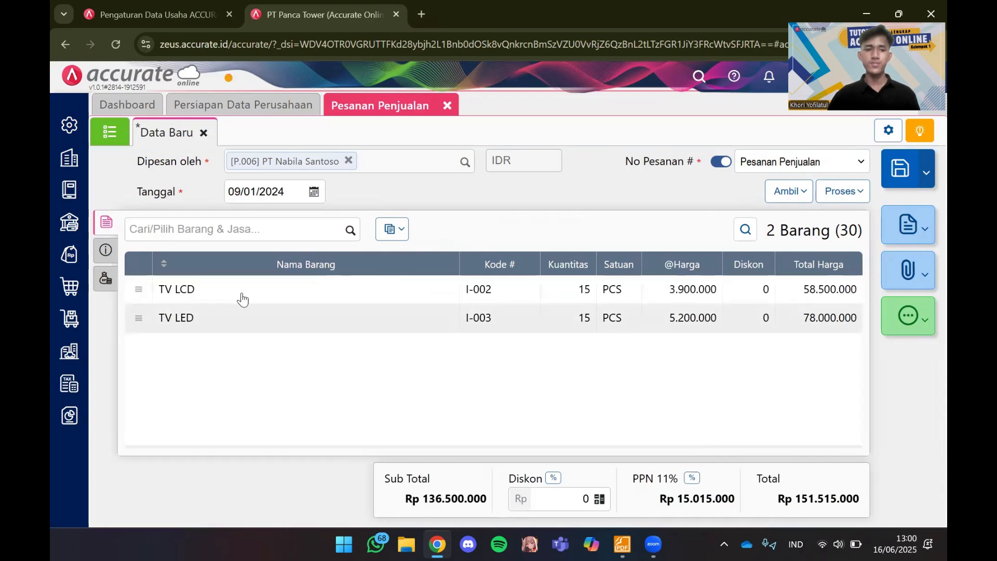
Set the sales order's Tgl Pengiriman to 09/01/2024, enter the customer's PO number and return to the item details
left_click(106, 251)
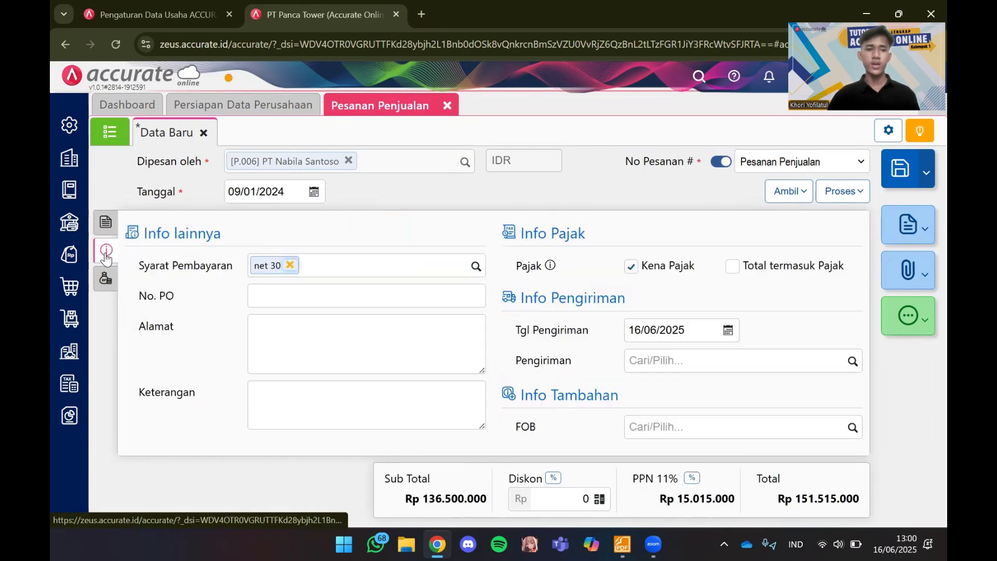
left_click(691, 330)
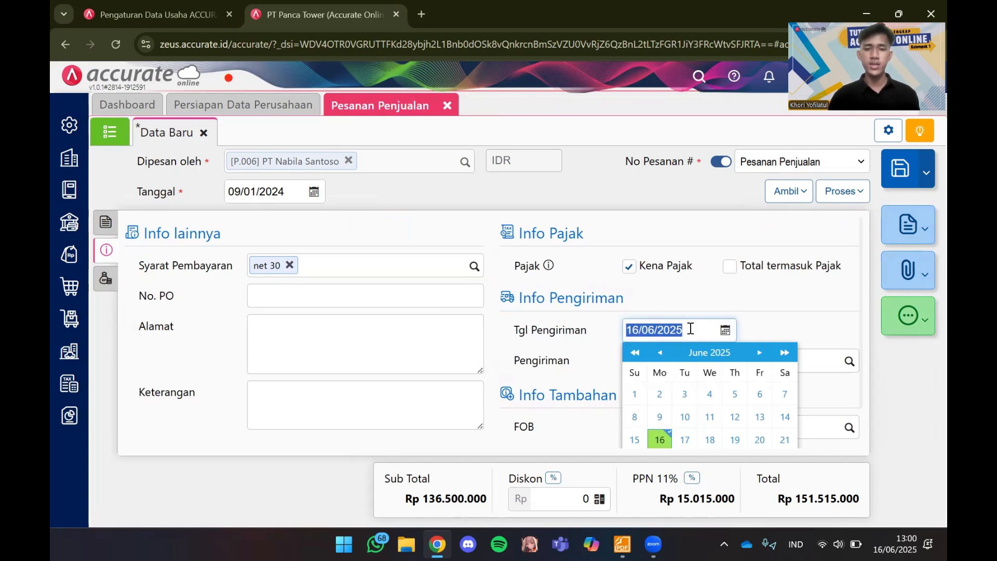
type("09/01/202")
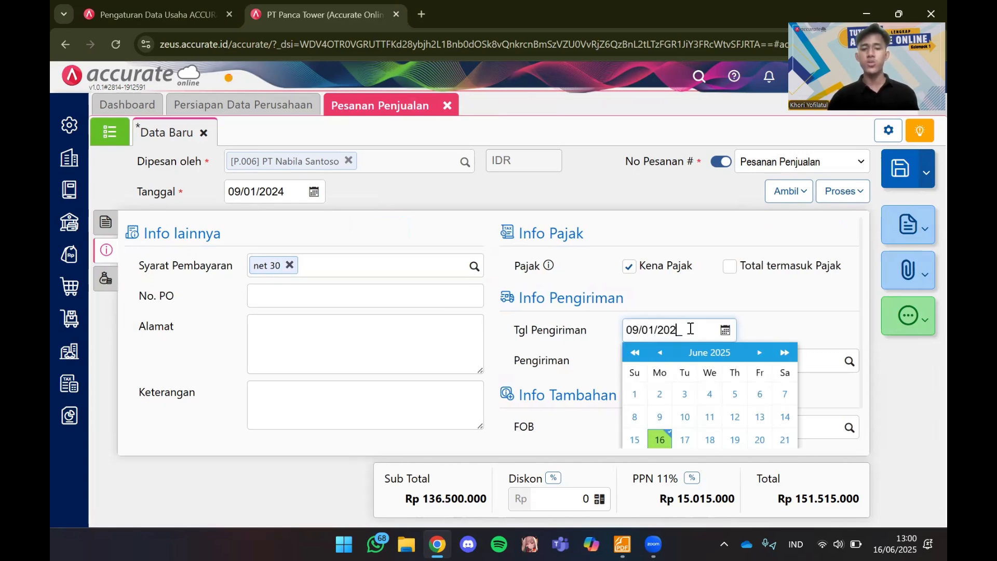
left_click(754, 311)
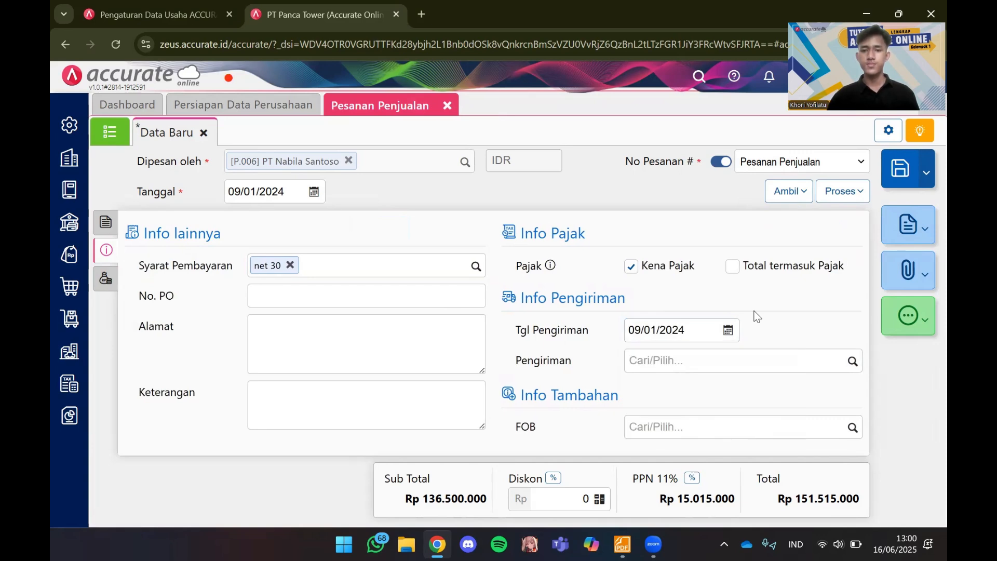
left_click(284, 289)
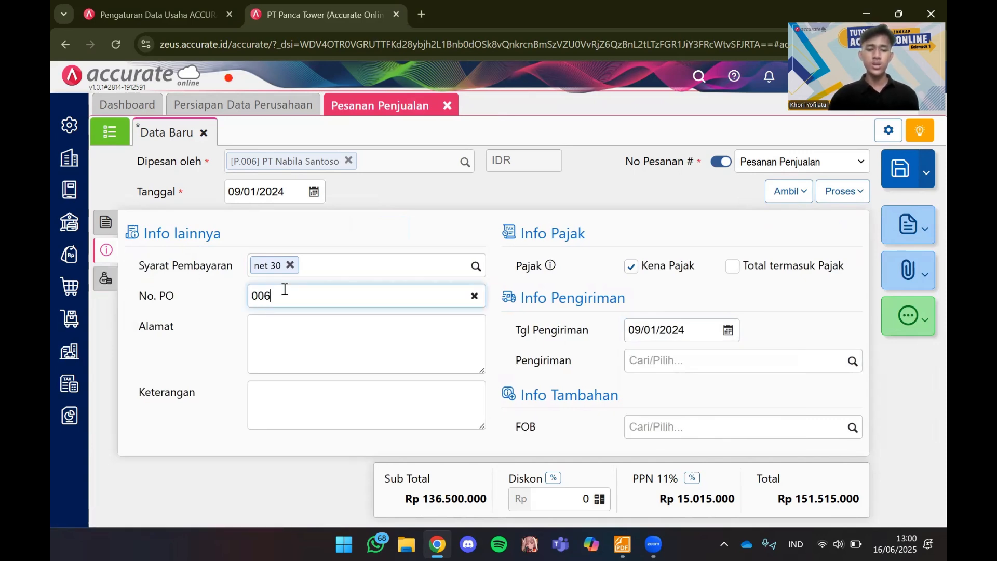
left_click(106, 278)
left_click(107, 252)
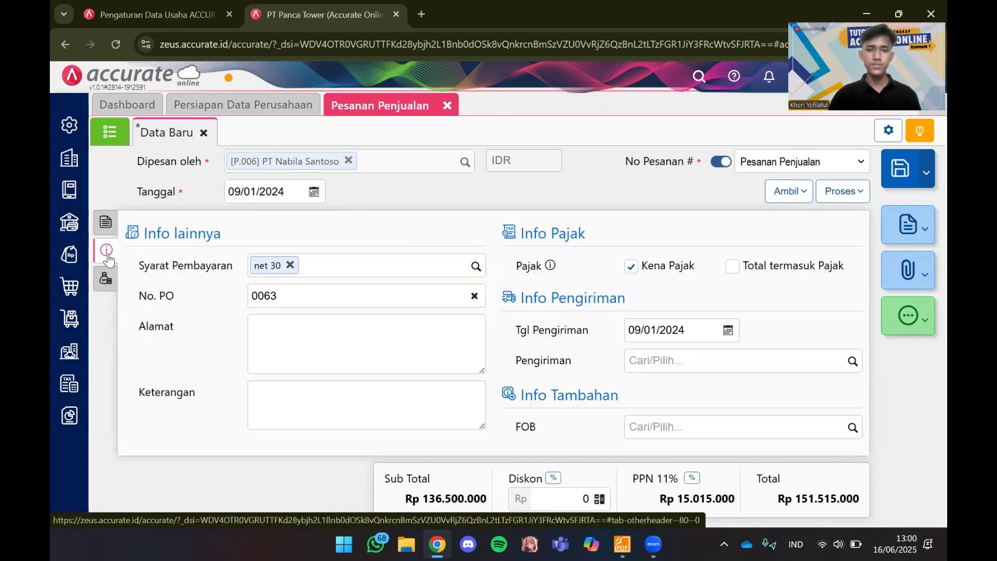
left_click(105, 222)
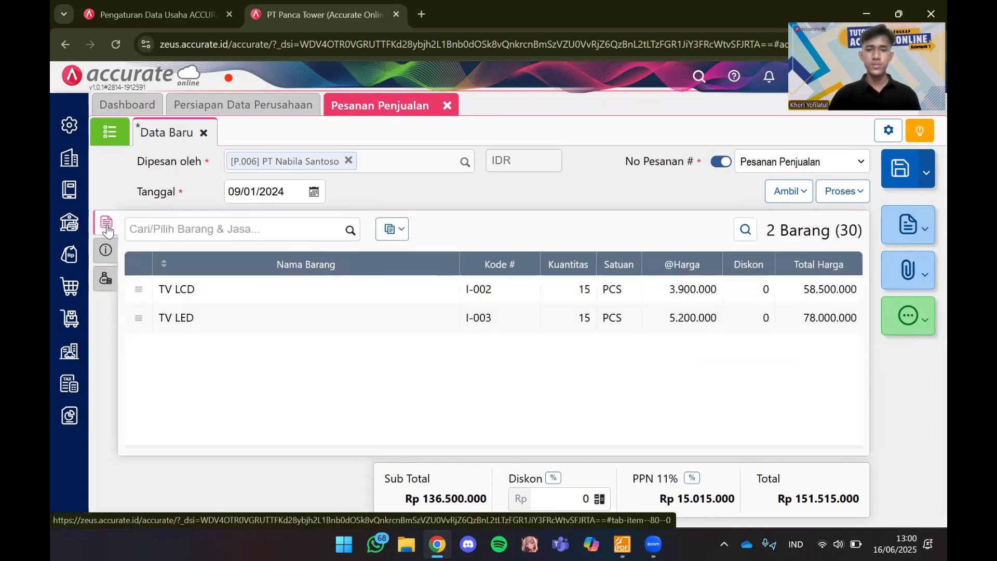
Process the sales order into an Uang Muka Penjualan dated 09/01/2024
left_click(841, 198)
left_click(768, 269)
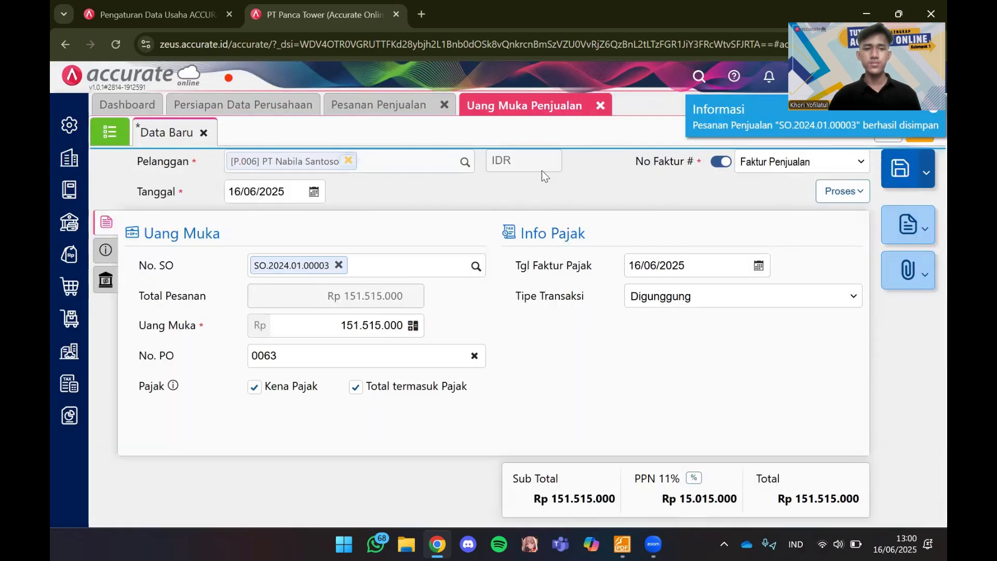
left_click(302, 196)
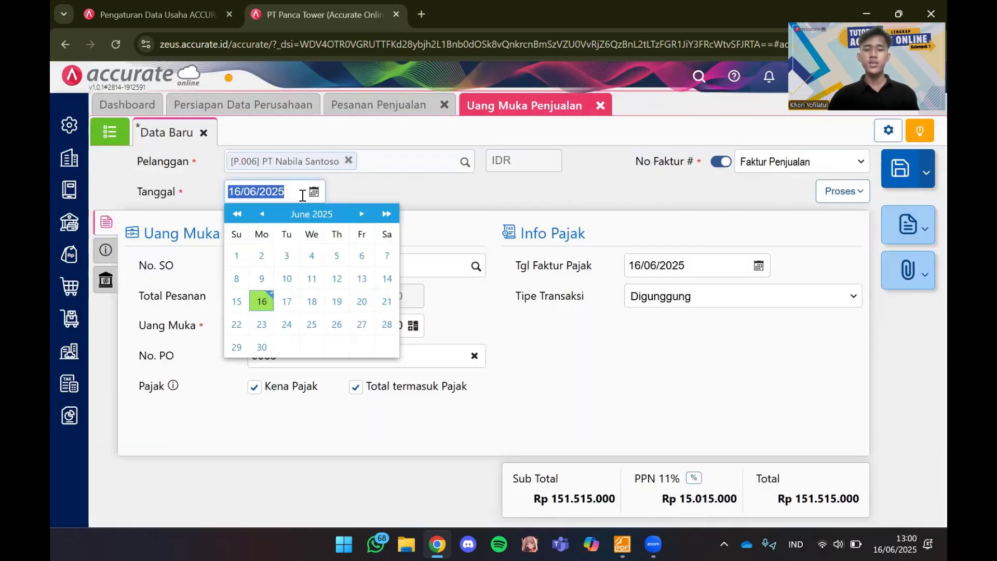
type("09/01/2024")
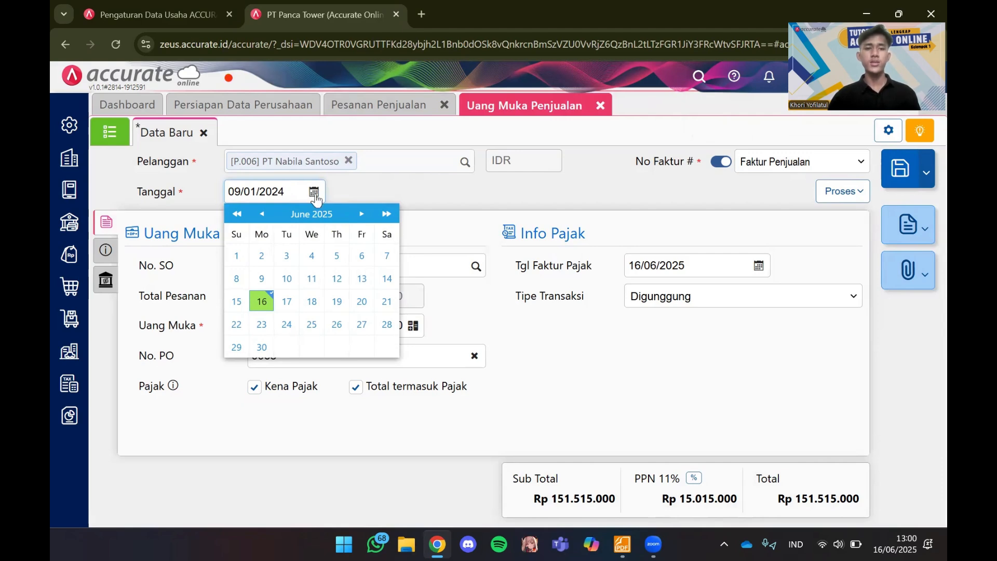
left_click(359, 185)
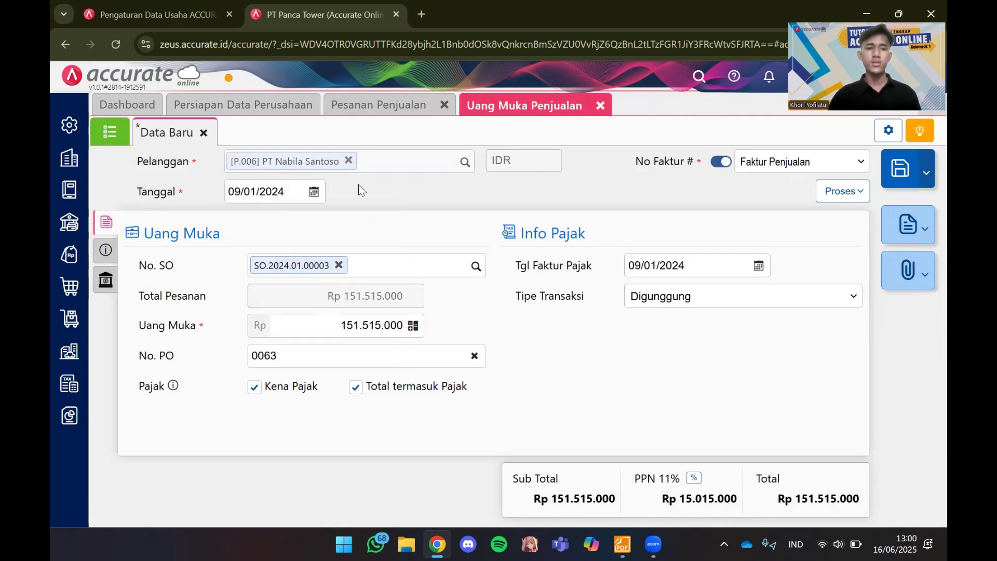
Set the Uang Muka amount for the sales order to Rp 90.000.000
left_click(336, 323)
key("BackSpace")
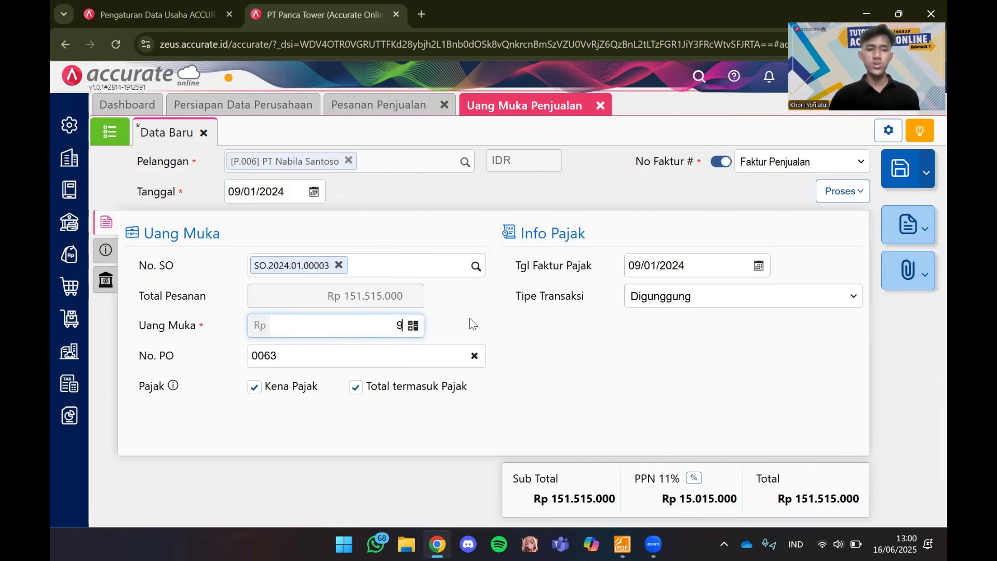
type("90.000.000")
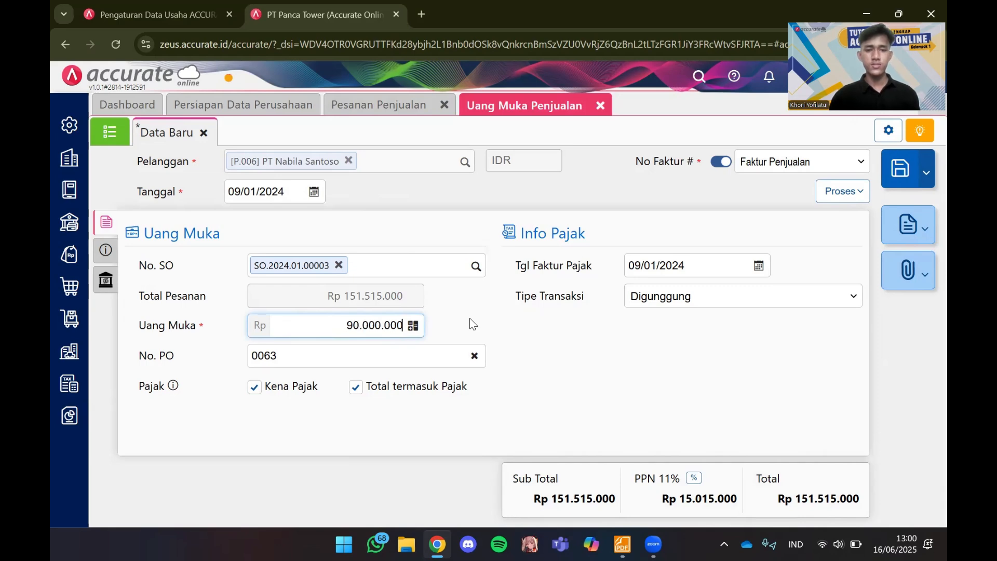
Check the down payment's additional information and e-Payment sections, and return to its main details
left_click(544, 322)
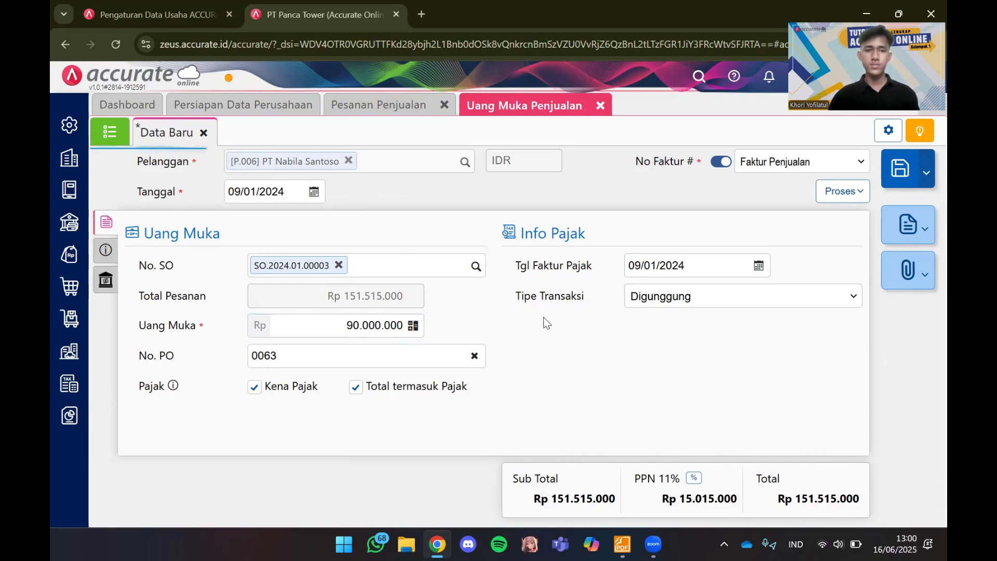
left_click(113, 251)
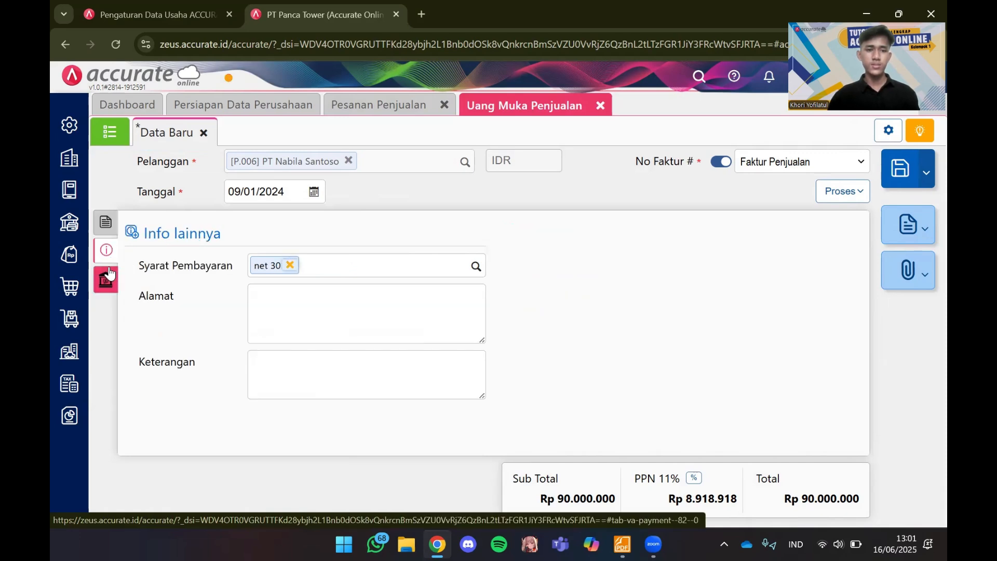
left_click(107, 279)
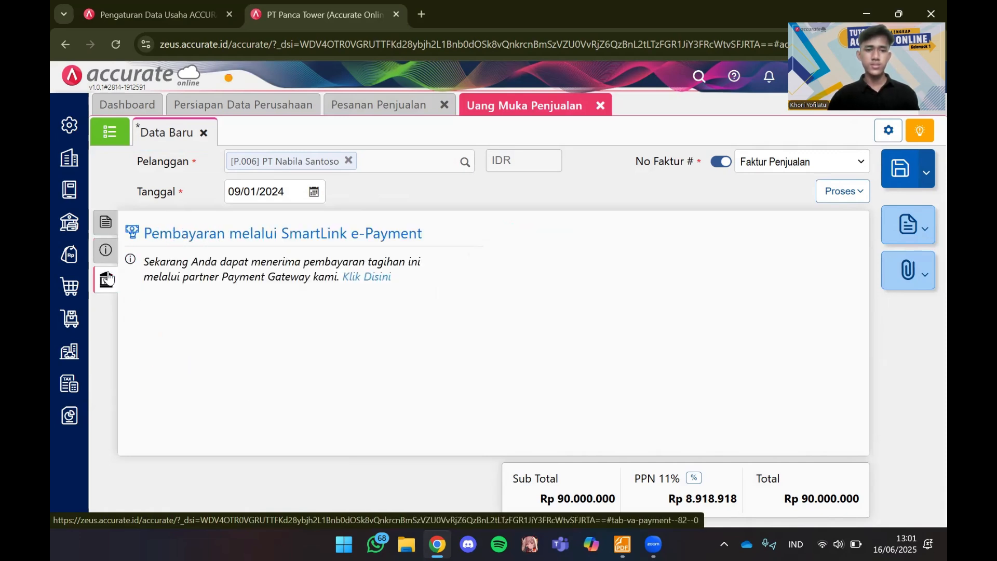
left_click(106, 250)
left_click(106, 224)
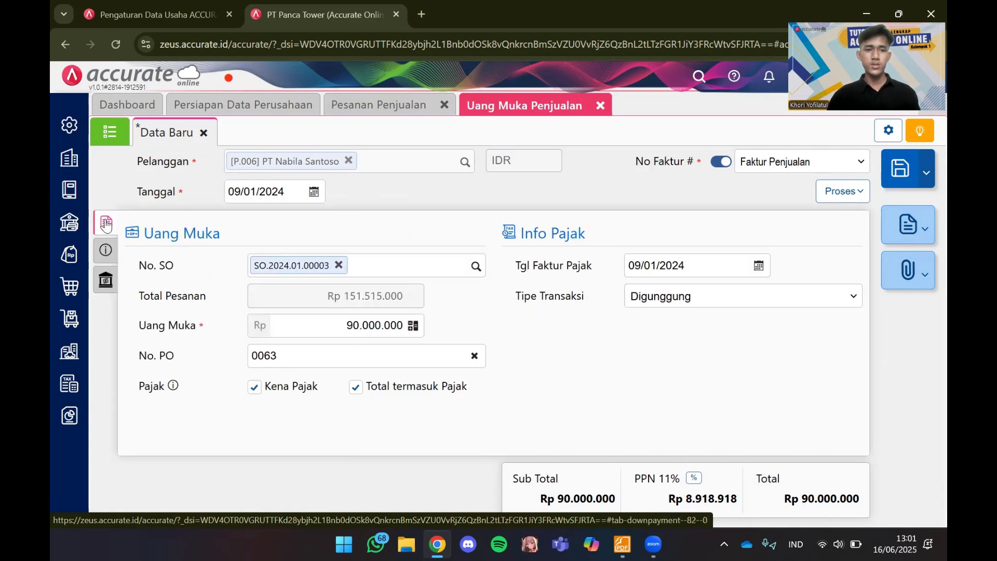
Process the Uang Muka Penjualan into a Pembayaran with Tgl Bayar 09/01/2024
left_click(834, 192)
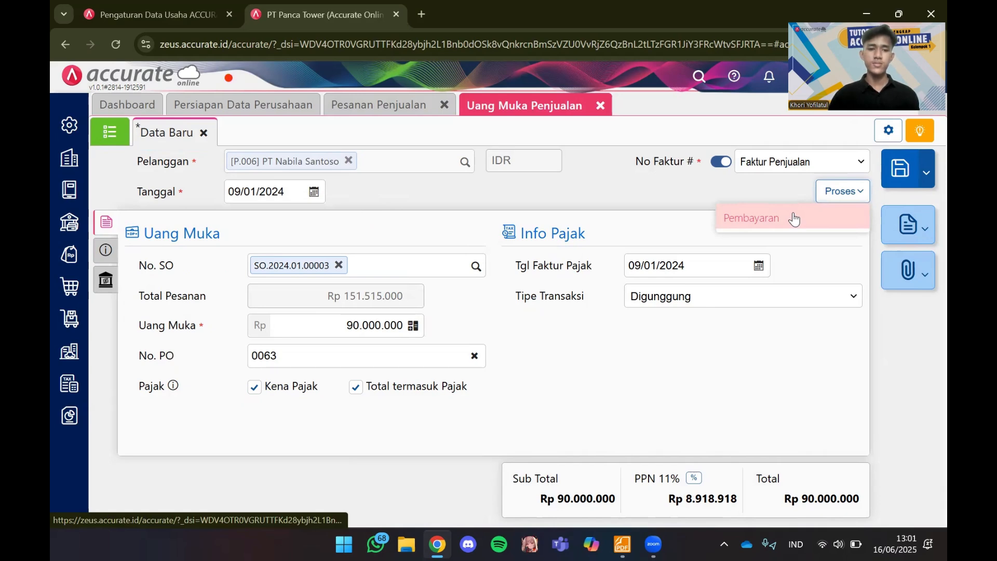
left_click(793, 218)
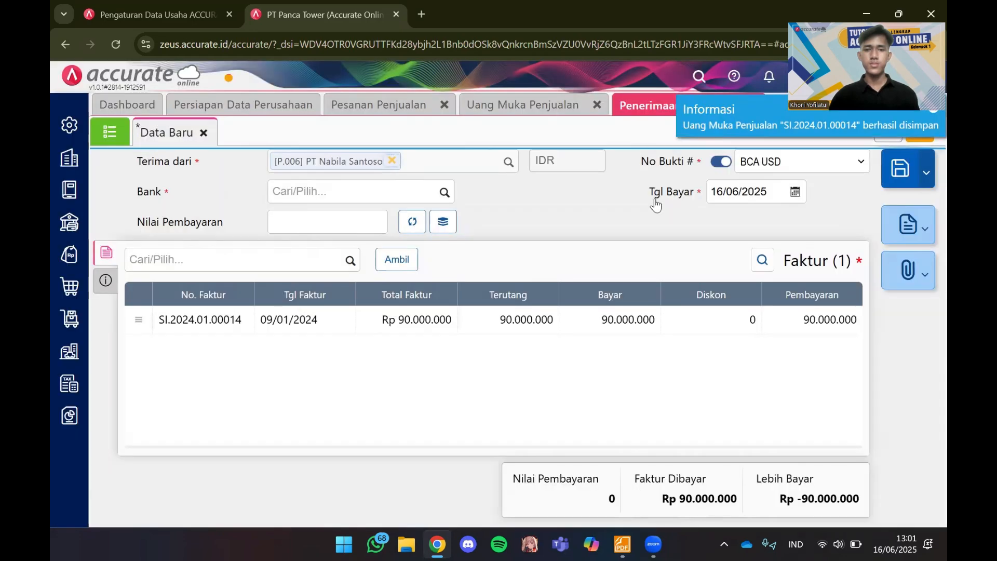
left_click(774, 198)
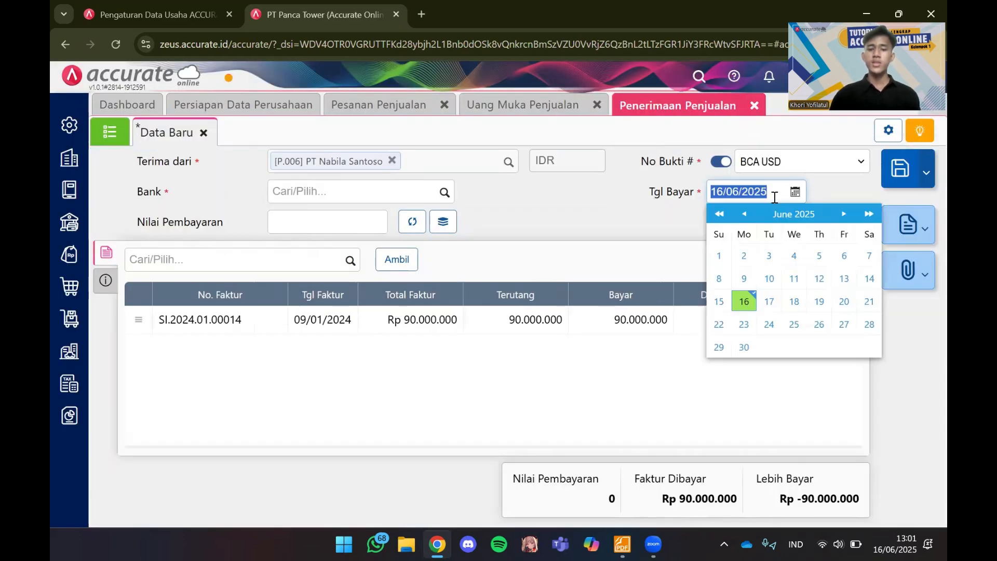
type("09")
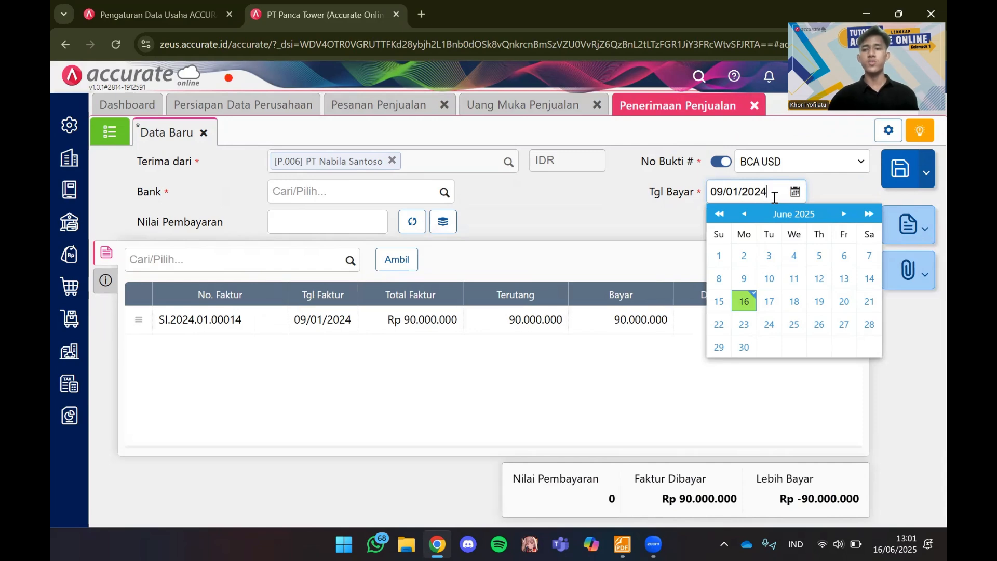
left_click(675, 208)
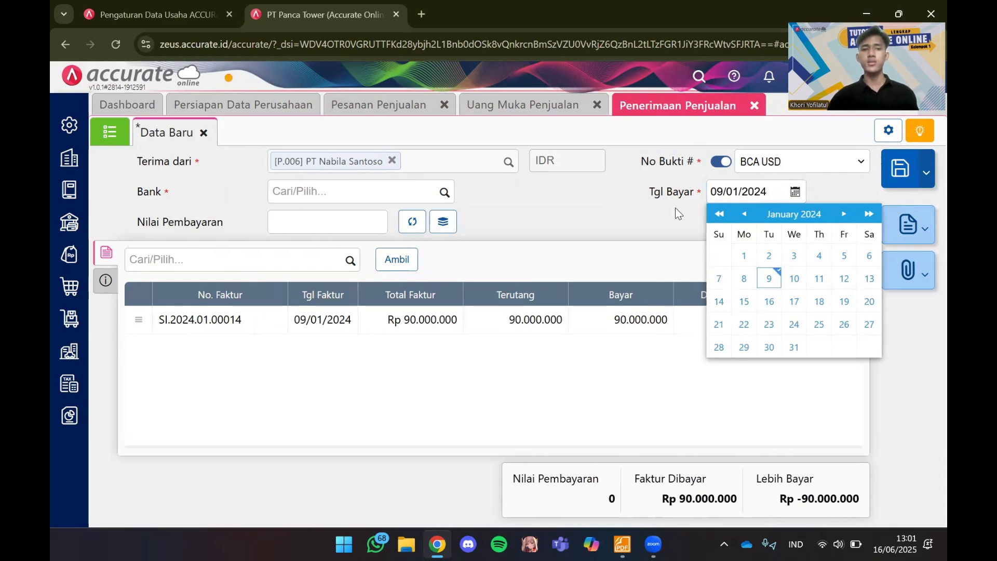
Choose BSI IDR as the receiving bank and calculate the Nilai Pembayaran from the invoice
left_click(445, 198)
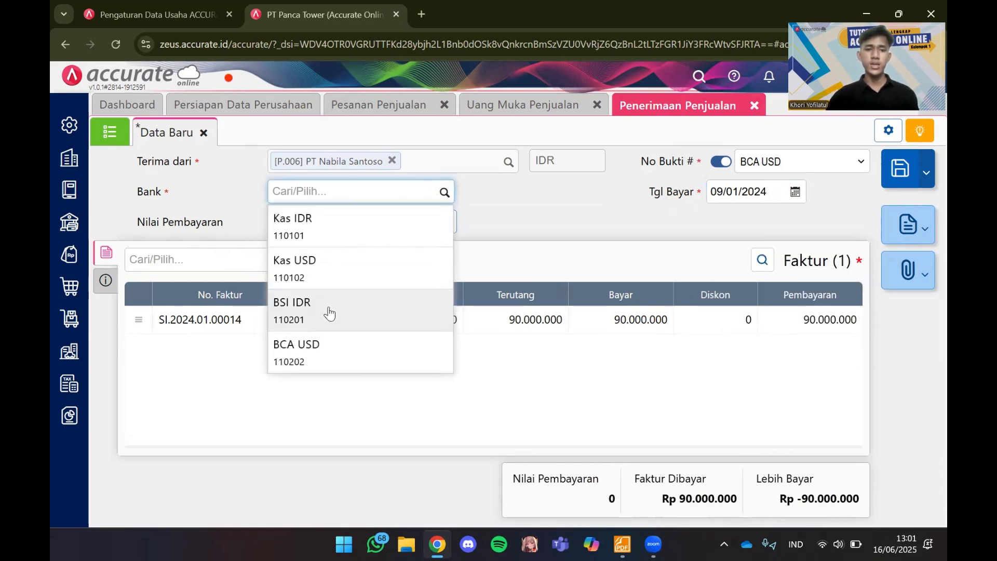
left_click(329, 310)
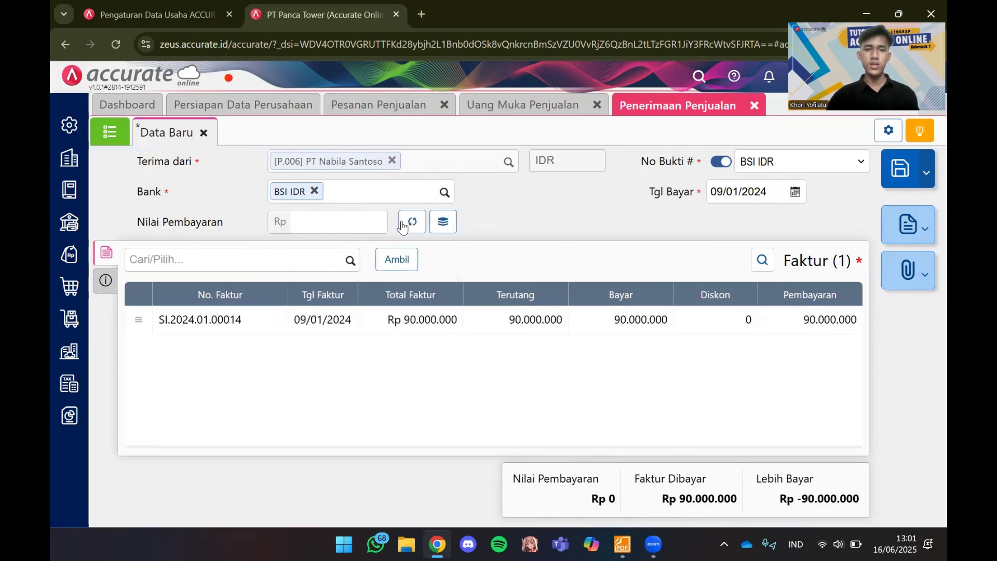
left_click(412, 224)
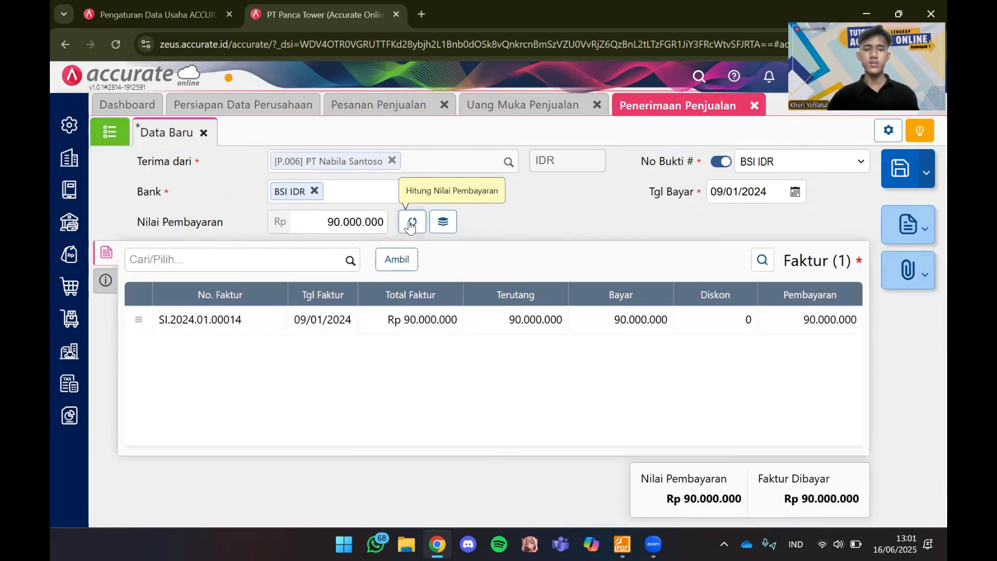
Set the receipt's Metode Bayar to Transfer Bank and save the Penerimaan Penjualan
left_click(107, 282)
left_click(356, 299)
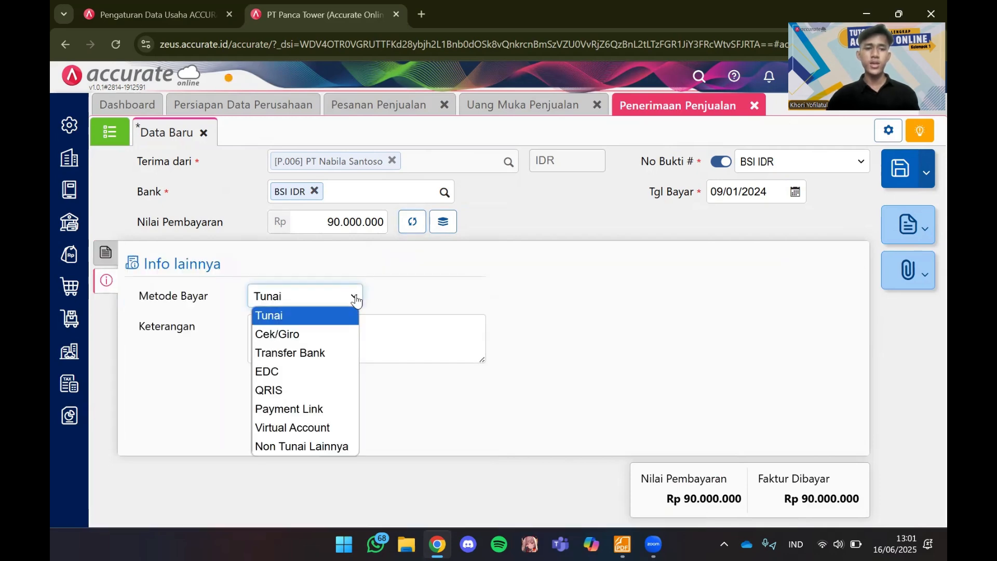
left_click(316, 354)
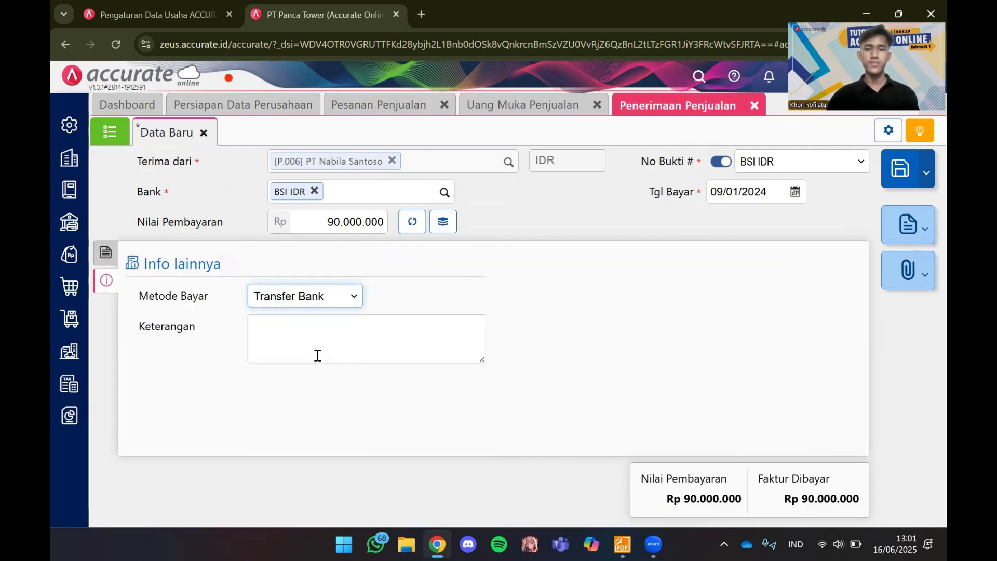
left_click(107, 252)
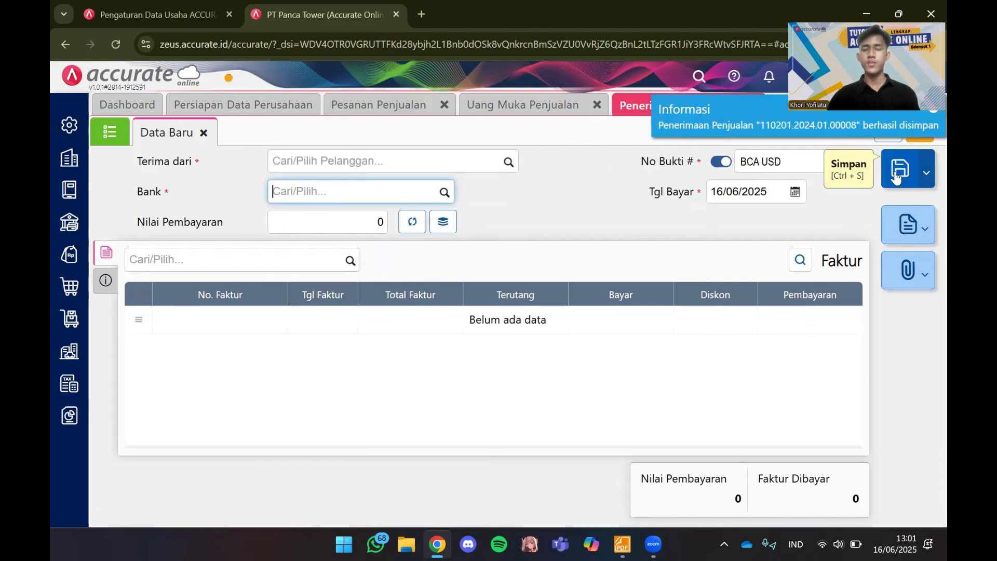
Close the Pesanan Penjualan, Uang Muka Penjualan and Penerimaan Penjualan forms
left_click(443, 106)
left_click(466, 105)
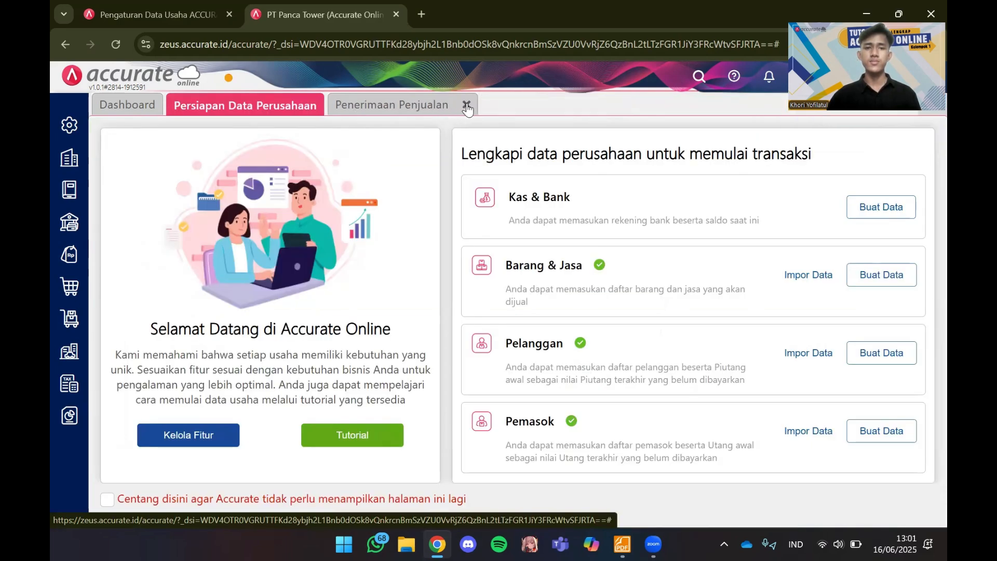
left_click(466, 106)
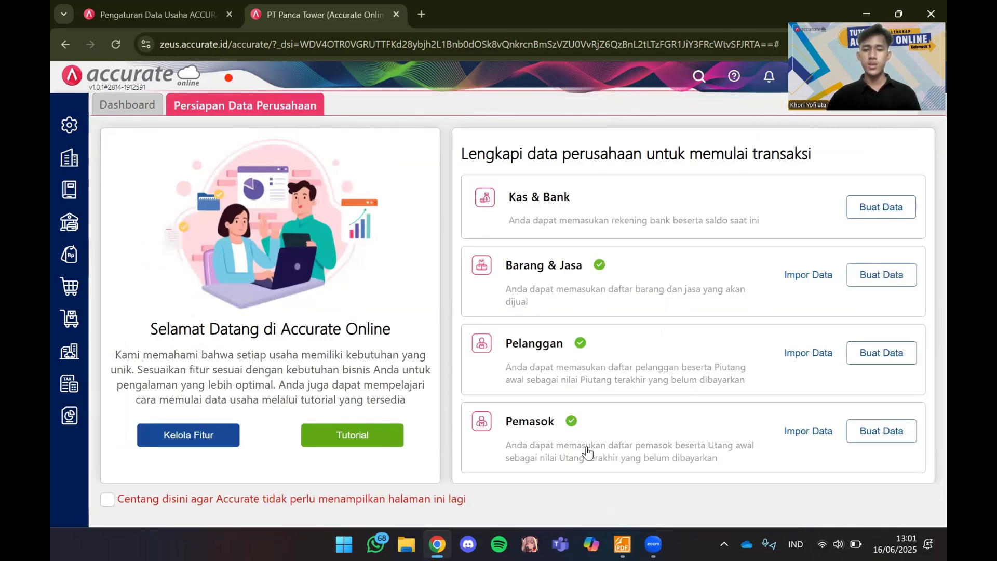
Switch to the transaction module PDF in Foxit Reader, read the 10 January 2024 instructions and return to Accurate Online
left_click(622, 544)
scroll(668, 345, "down", 5)
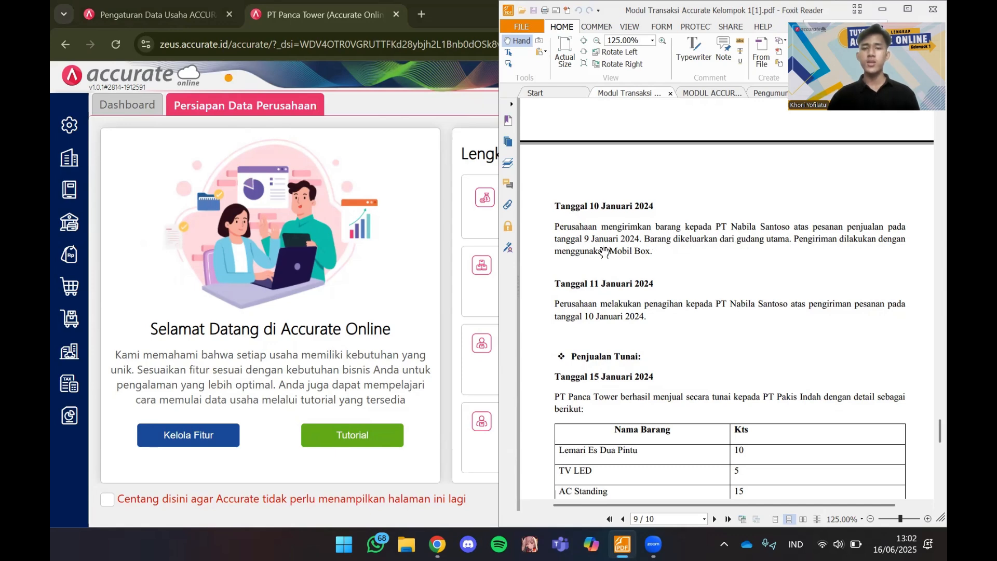
left_click(397, 121)
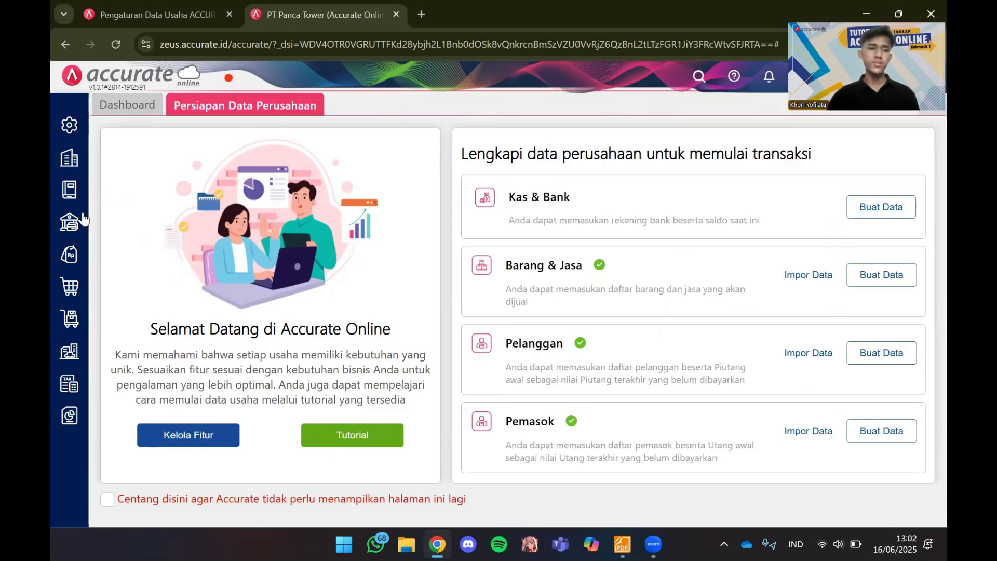
Start a new Pengiriman Pesanan to PT Nabila Santoso dated 10/01/2024
left_click(71, 254)
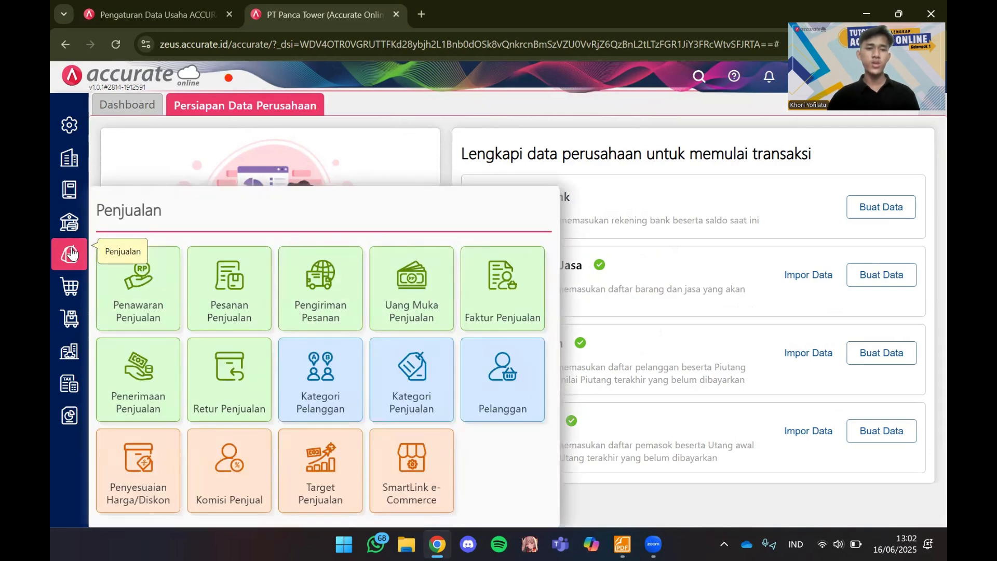
left_click(324, 289)
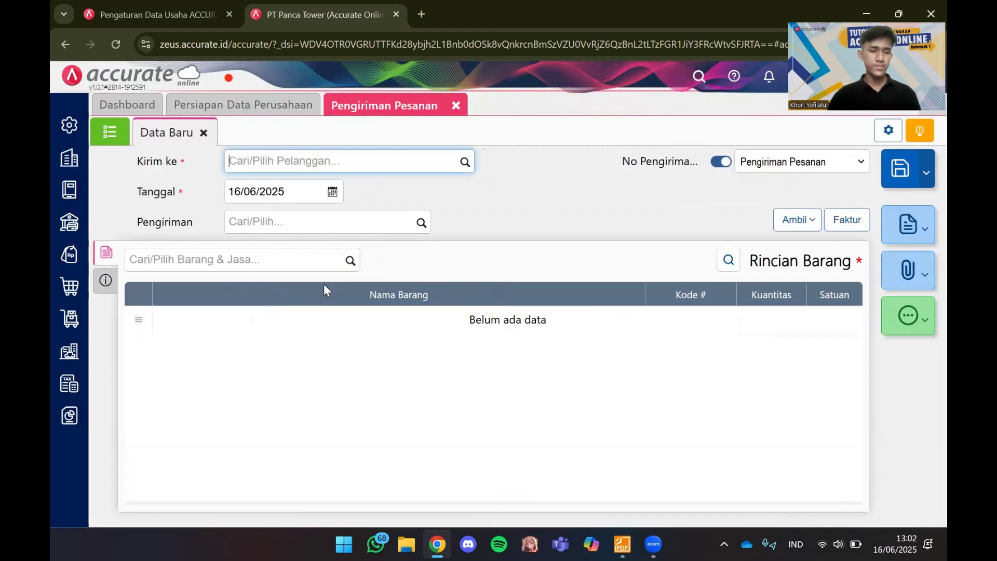
left_click(466, 163)
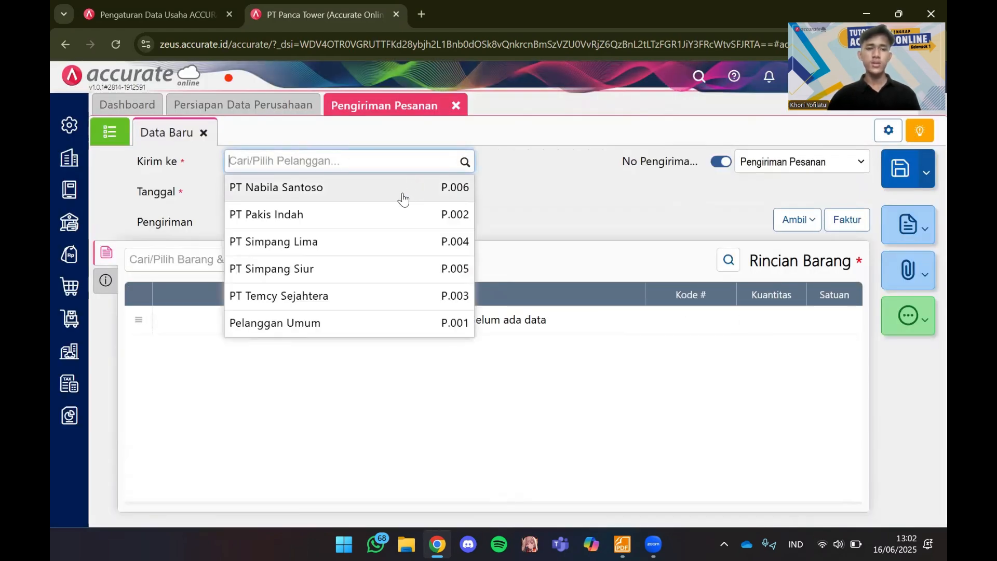
left_click(404, 199)
left_click(305, 192)
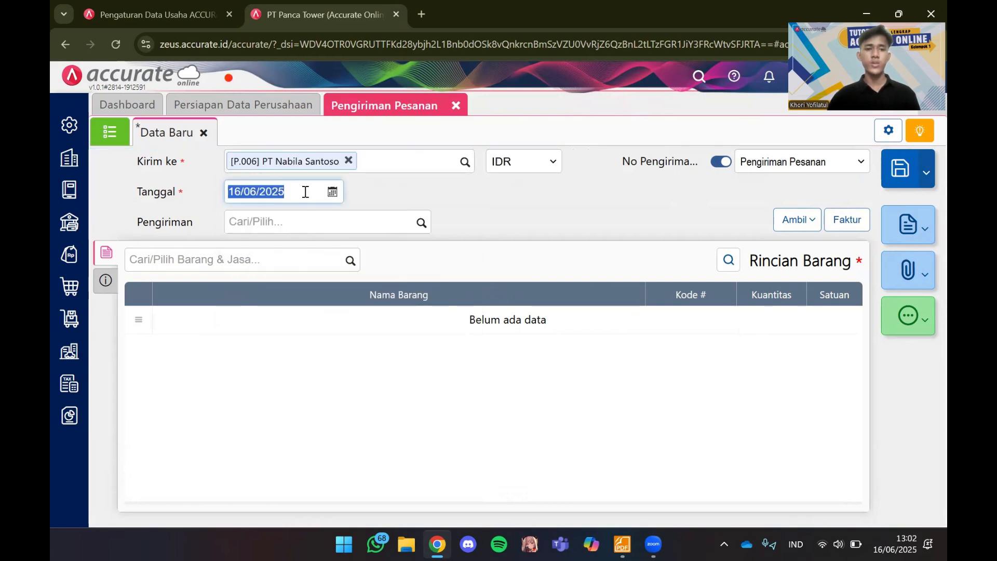
type("1")
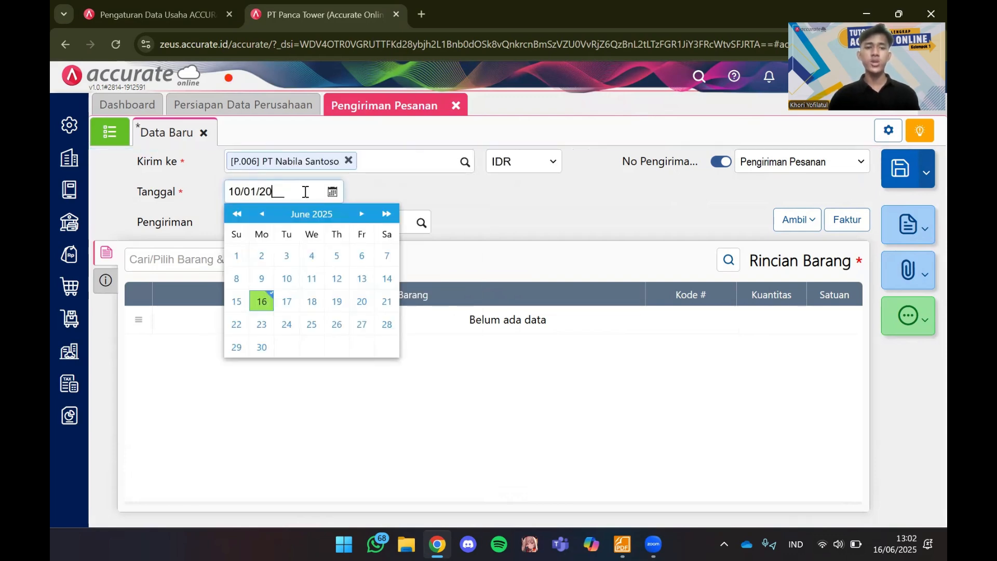
left_click(415, 186)
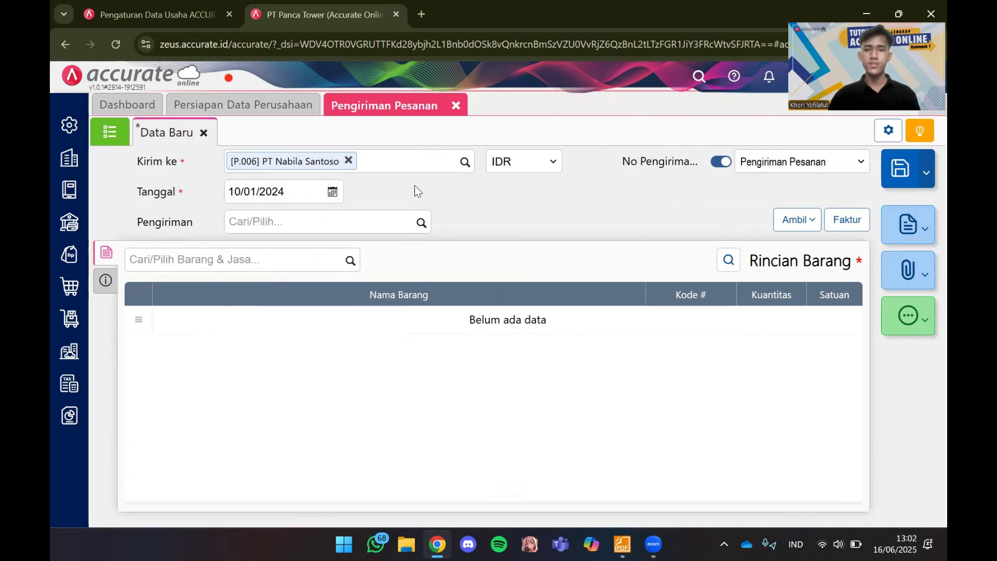
Copy the TV LCD and TV LED items from the customer's 09/01/2024 Pesanan and set the Pengiriman to Mobil Box
left_click(803, 223)
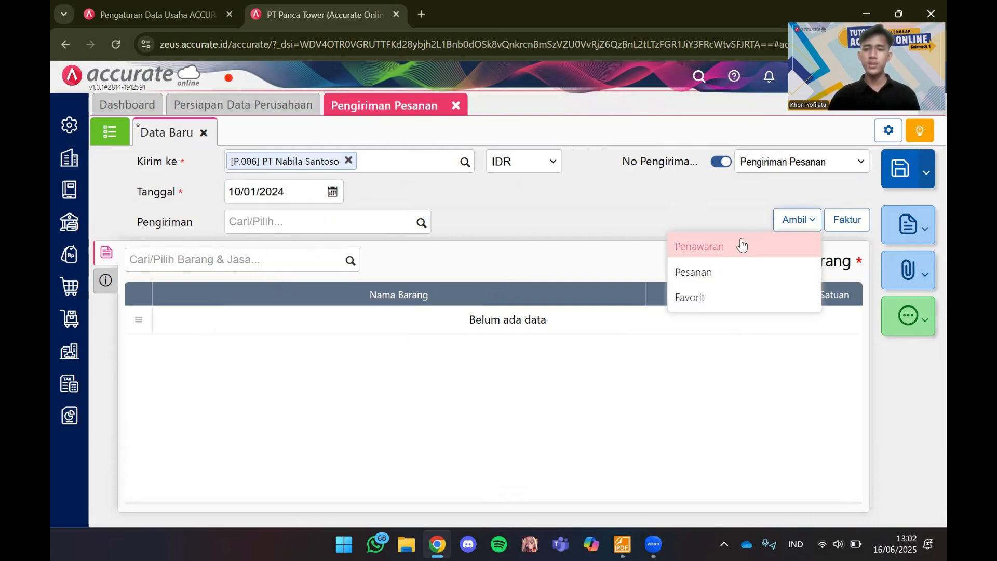
left_click(727, 265)
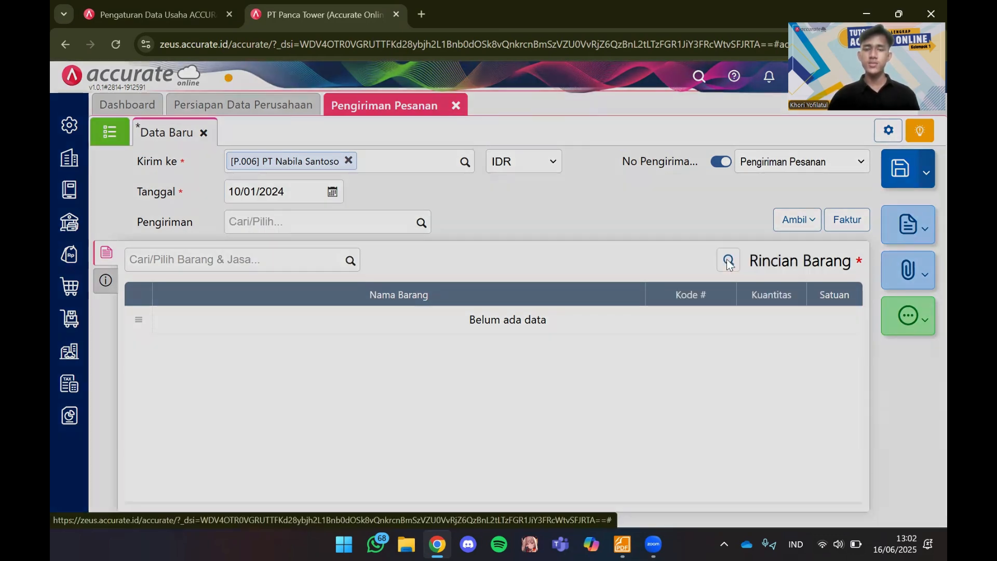
left_click(524, 197)
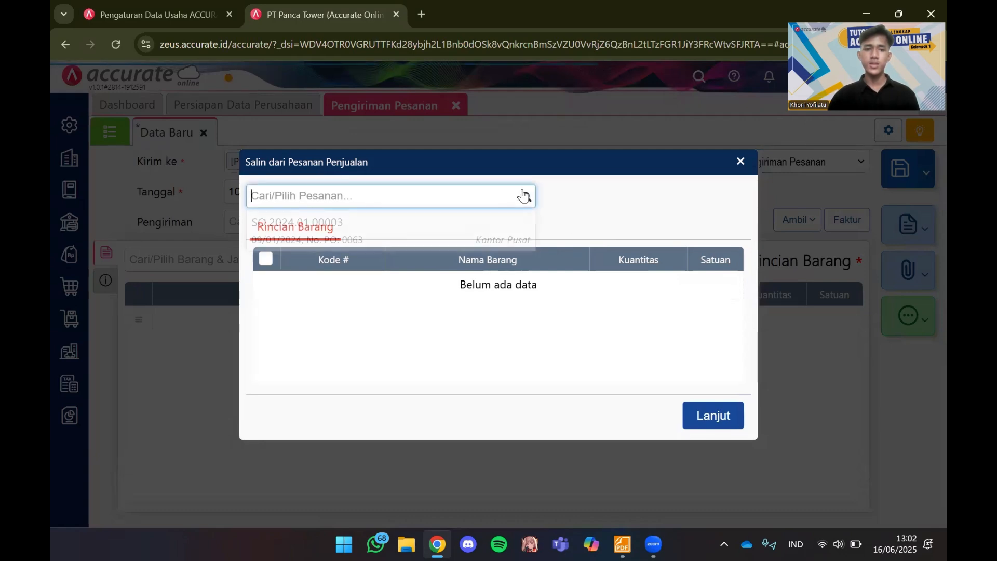
left_click(491, 232)
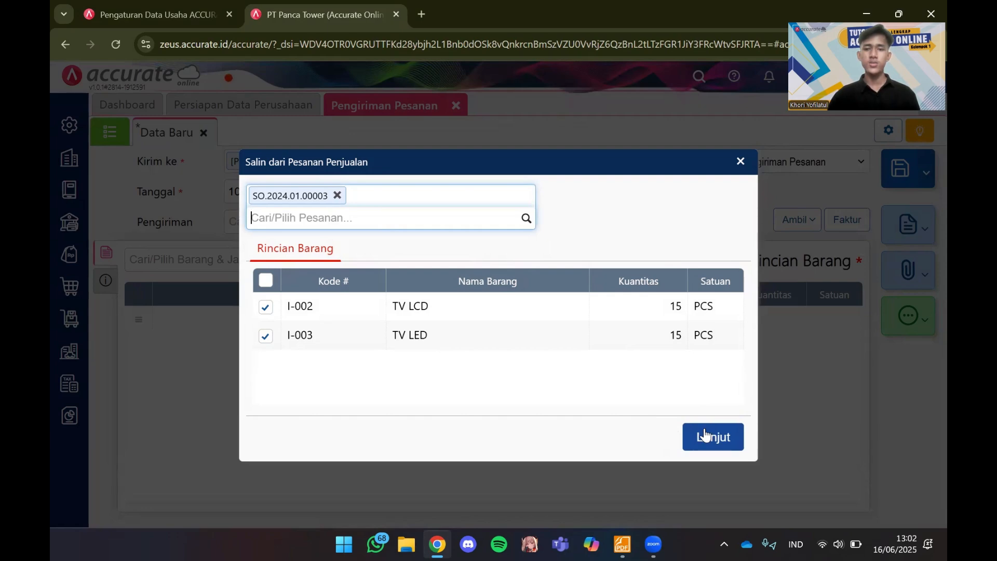
left_click(704, 435)
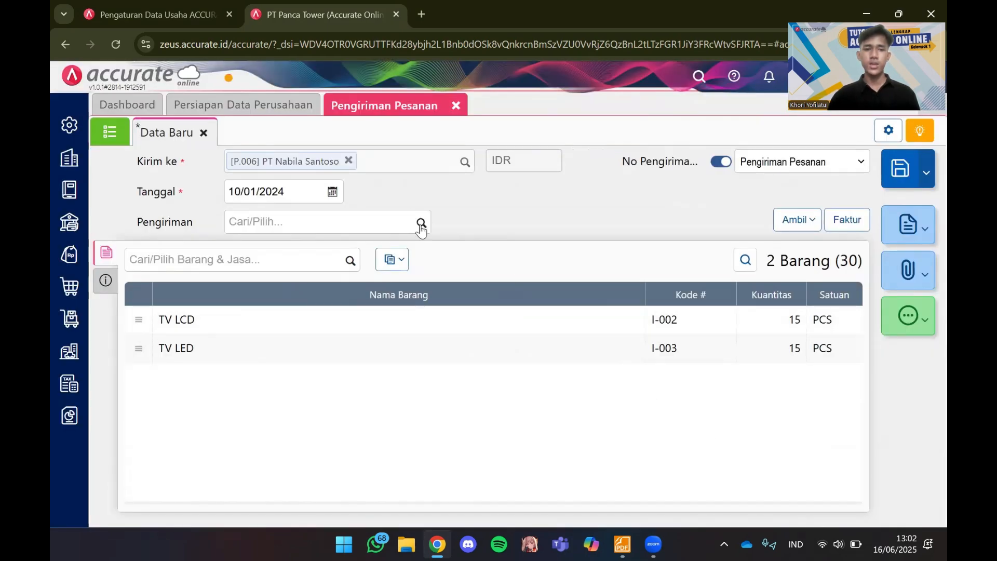
left_click(421, 224)
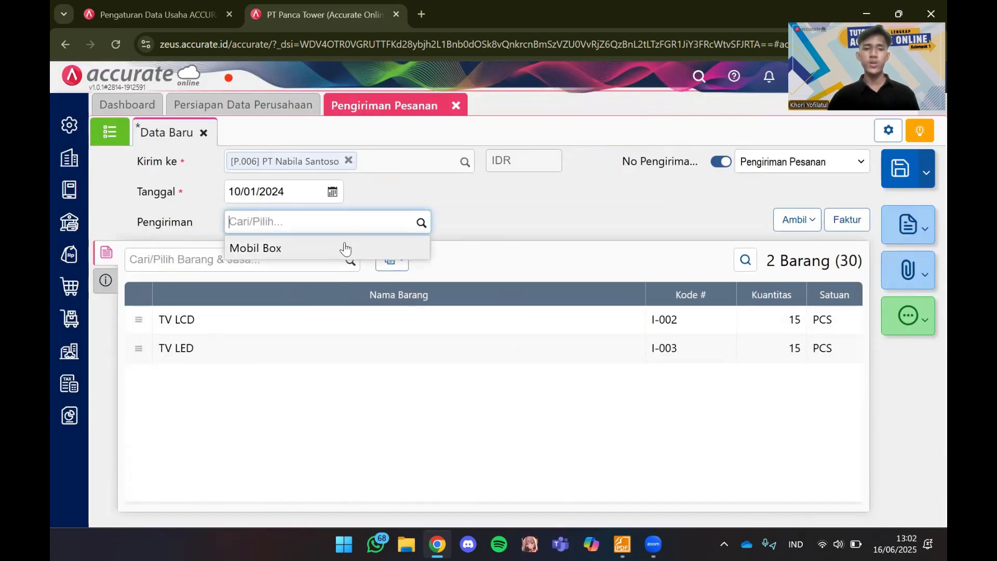
left_click(344, 248)
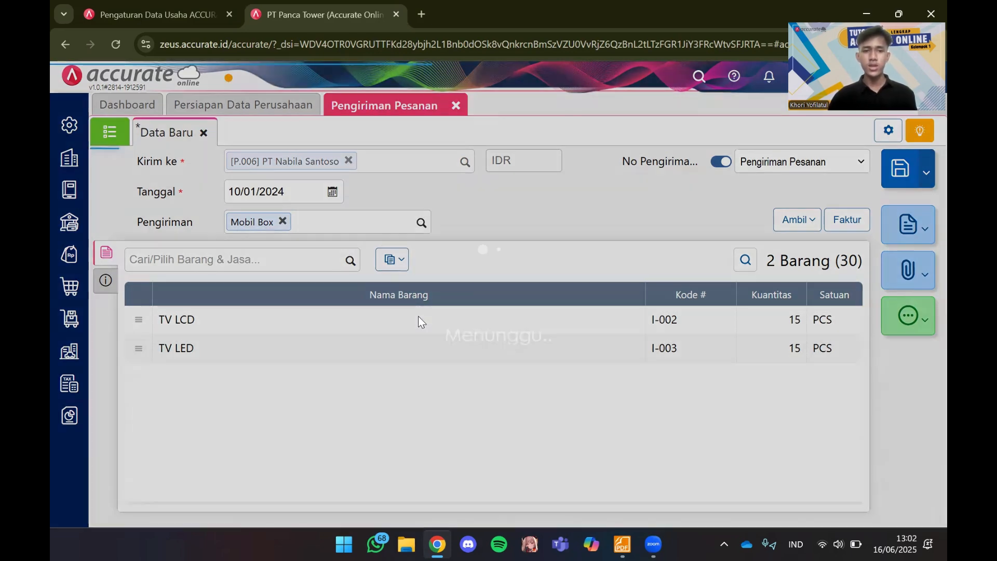
Check the quantity, unit and Gudang in the item details of TV LCD and TV LED on the Pengiriman Pesanan
left_click(418, 319)
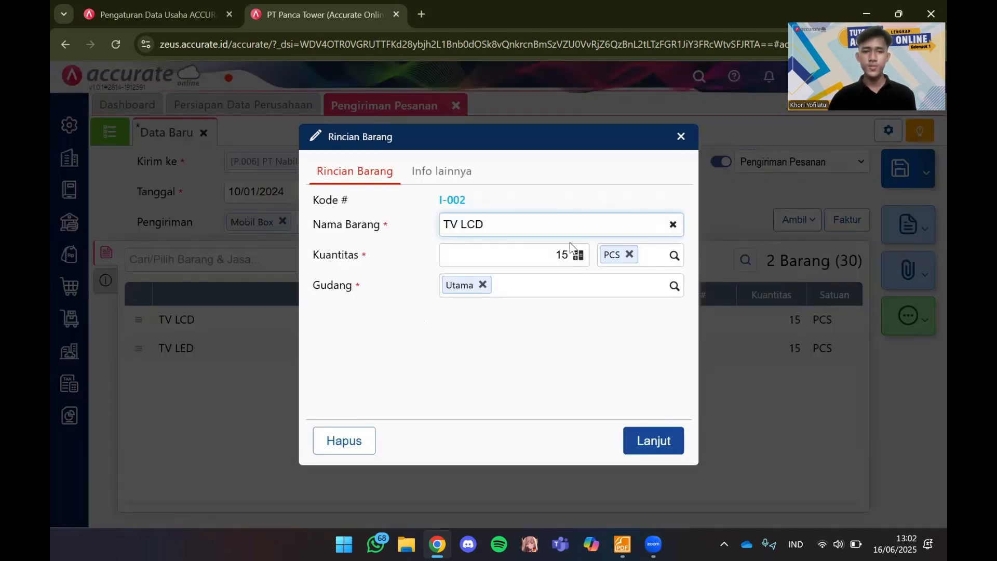
left_click(645, 439)
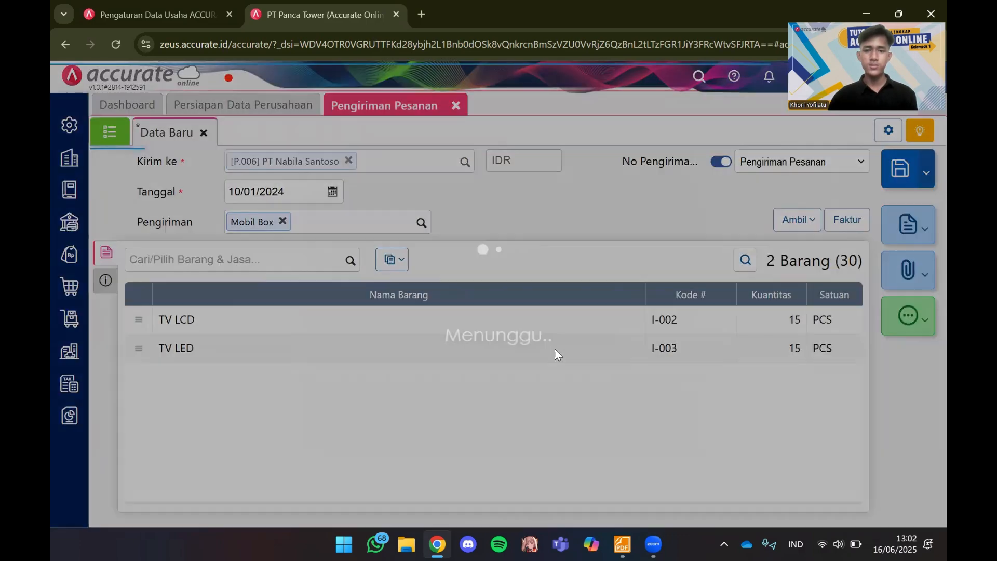
left_click(555, 348)
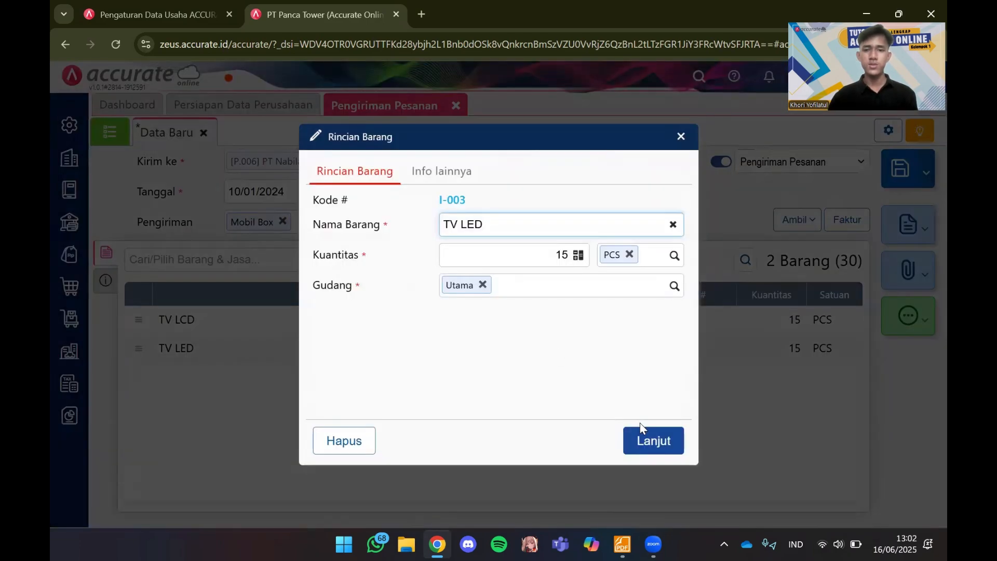
left_click(642, 436)
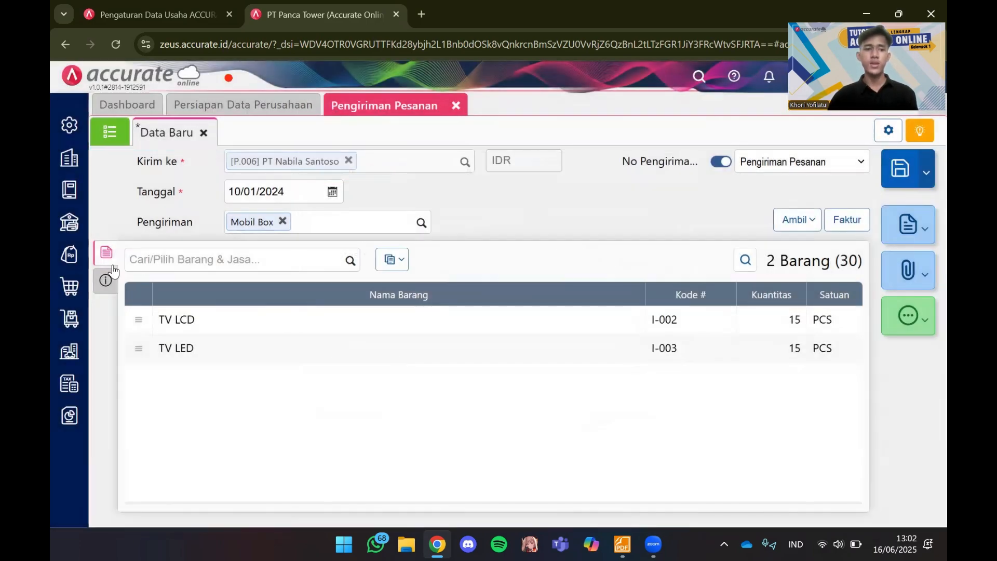
Check the Info lainnya of the Pengiriman Pesanan, then save the delivery and close its form
left_click(108, 283)
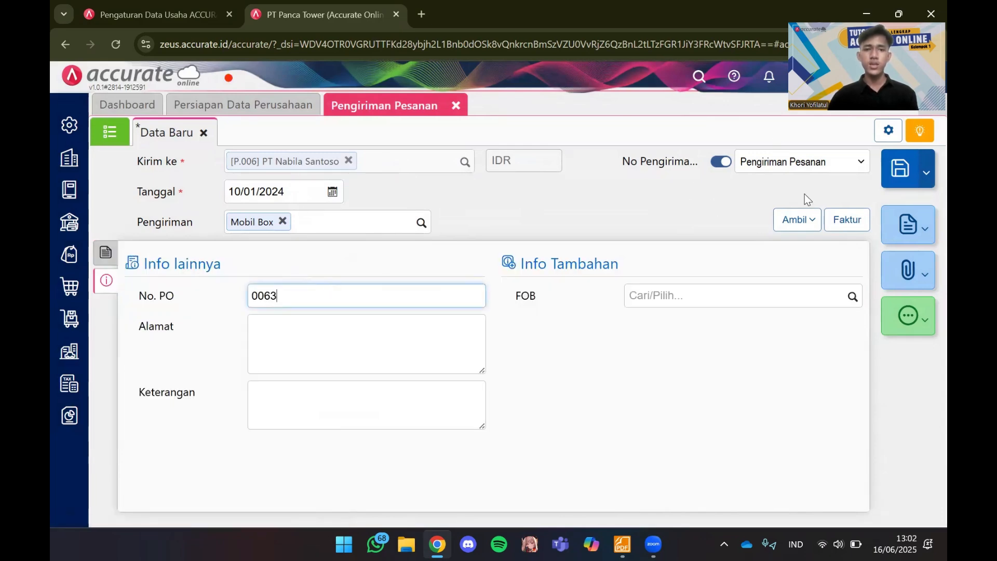
left_click(906, 181)
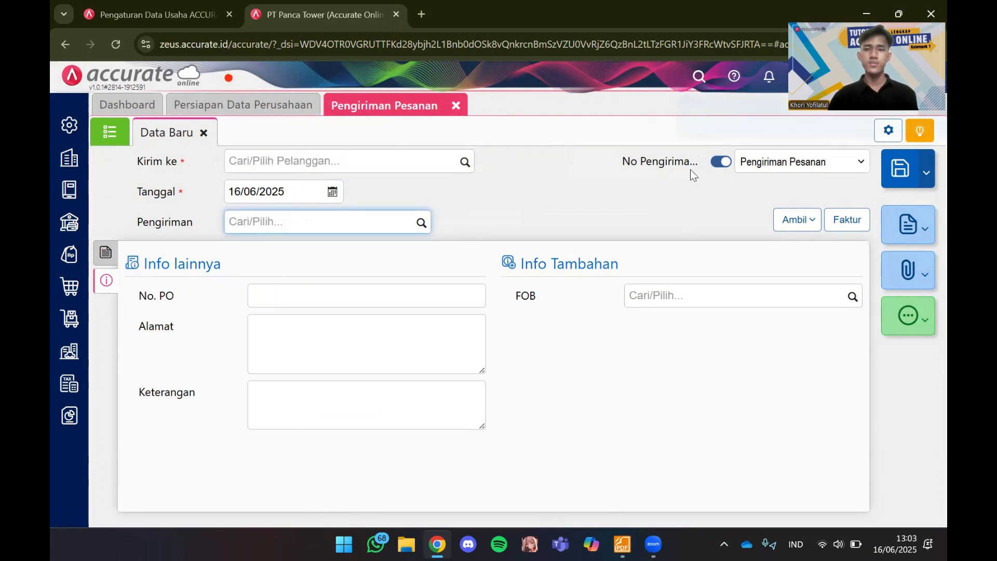
left_click(456, 105)
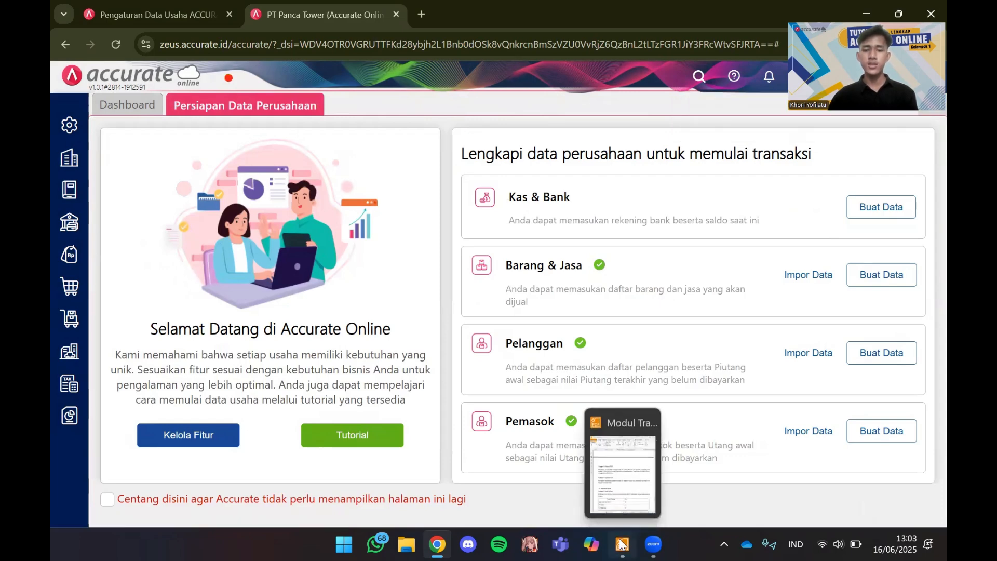
Switch to the transaction module PDF in Foxit Reader, read the 11 January 2024 instructions and return to Accurate Online
left_click(622, 545)
scroll(644, 377, "down", 1)
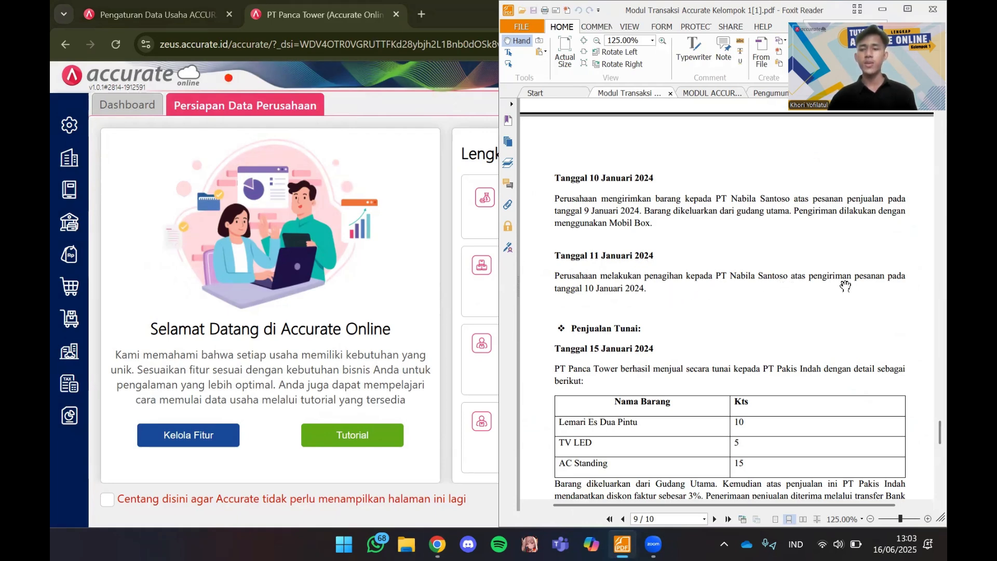
left_click(453, 126)
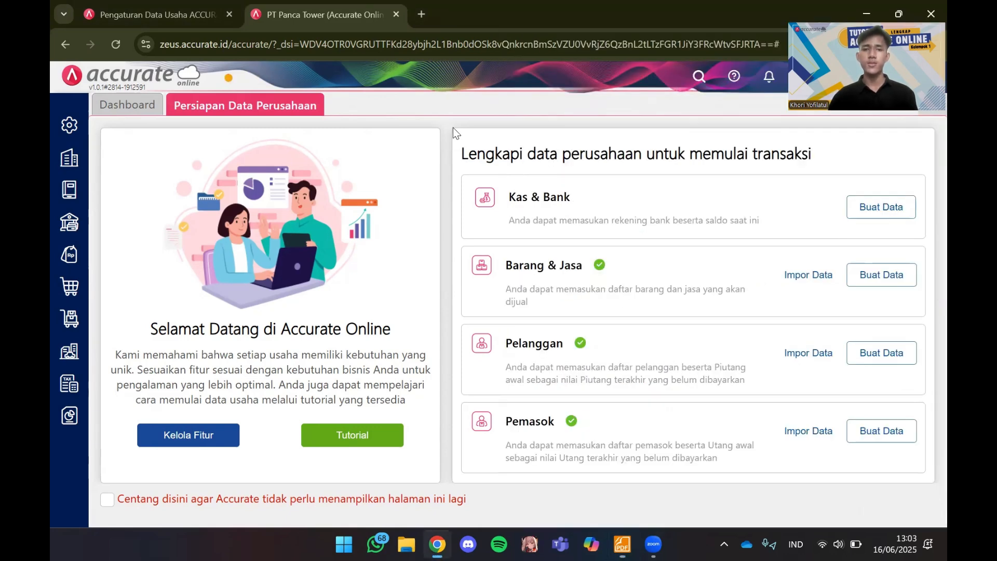
Start a new Faktur Penjualan for PT Nabila Santoso dated 11/01/2024
left_click(65, 256)
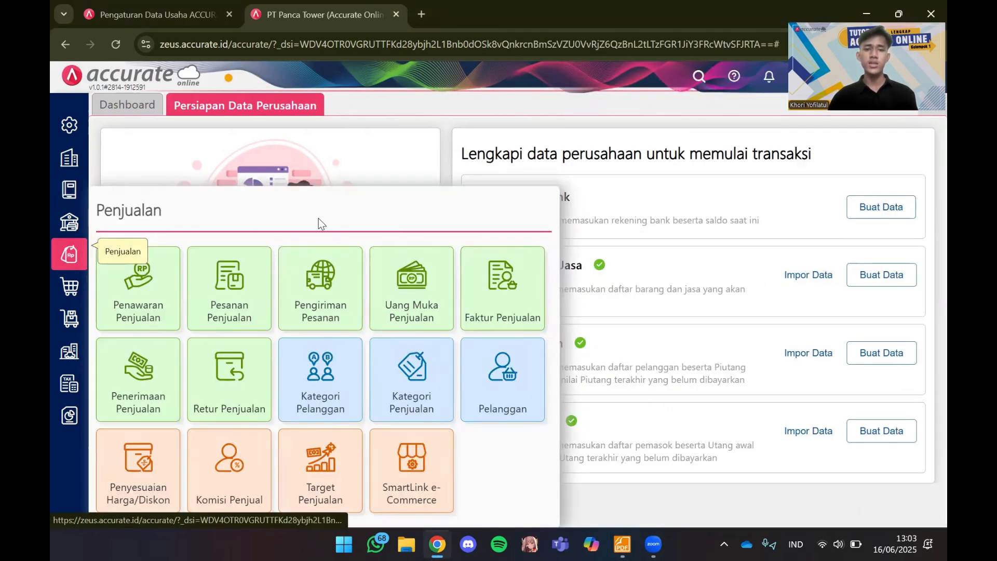
left_click(494, 291)
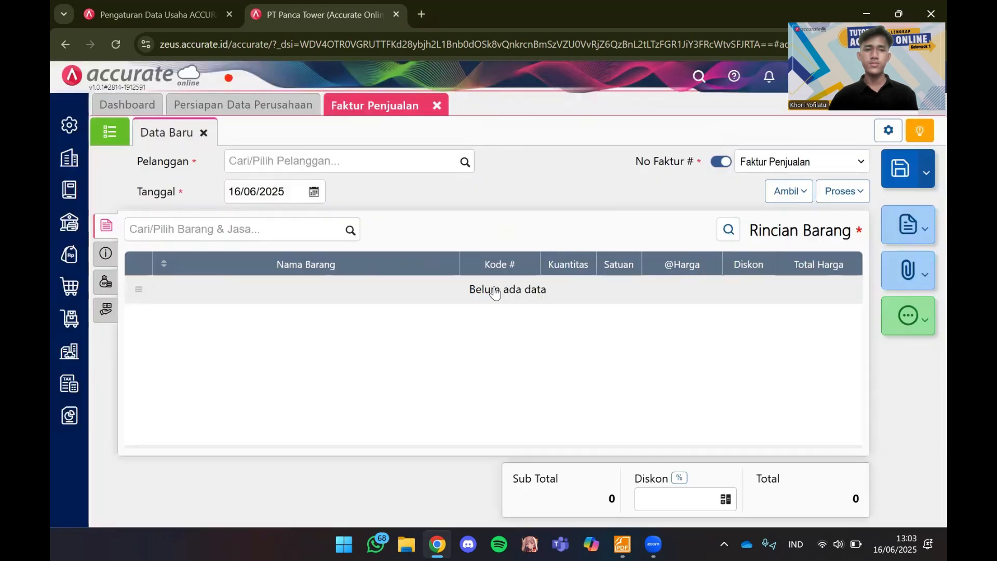
left_click(466, 163)
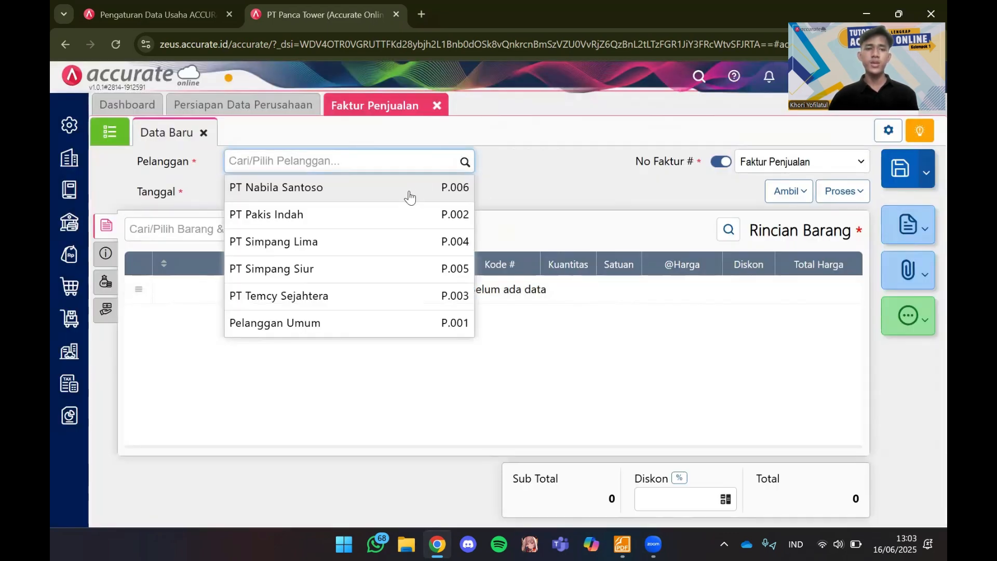
left_click(410, 195)
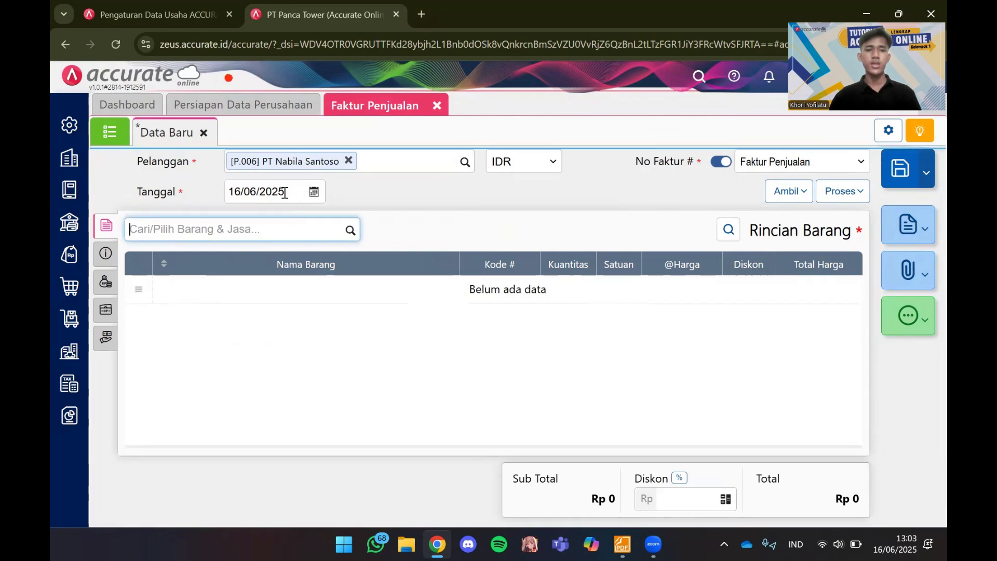
left_click(284, 192)
type("1")
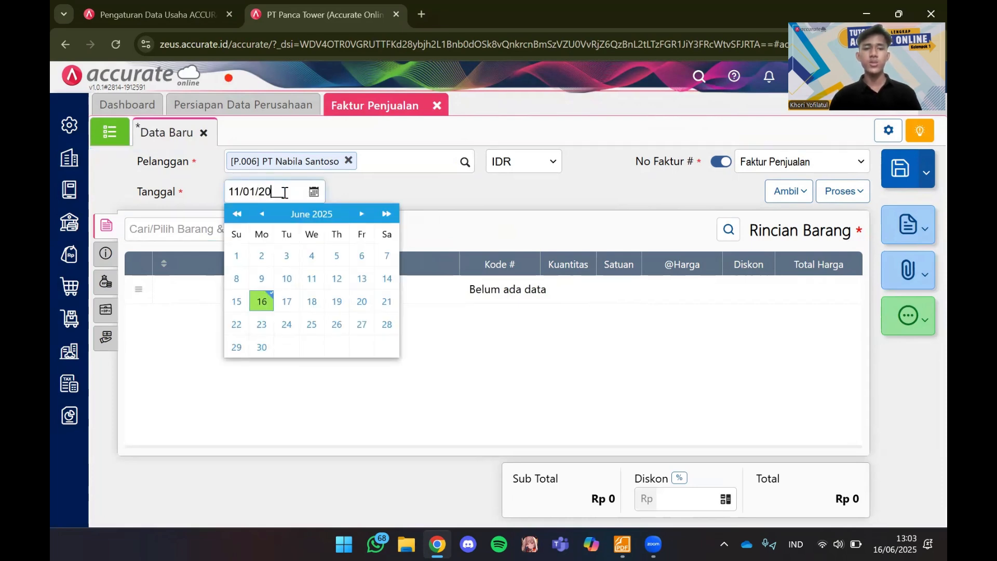
left_click(350, 192)
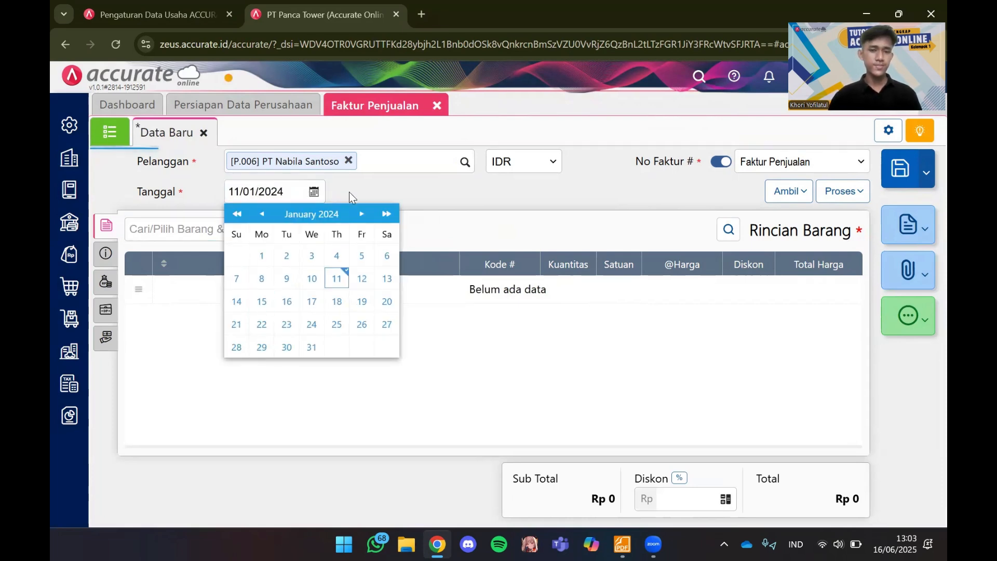
Copy the TV LCD and TV LED items from the customer's 10/01/2024 Pengiriman into the Faktur Penjualan
left_click(796, 196)
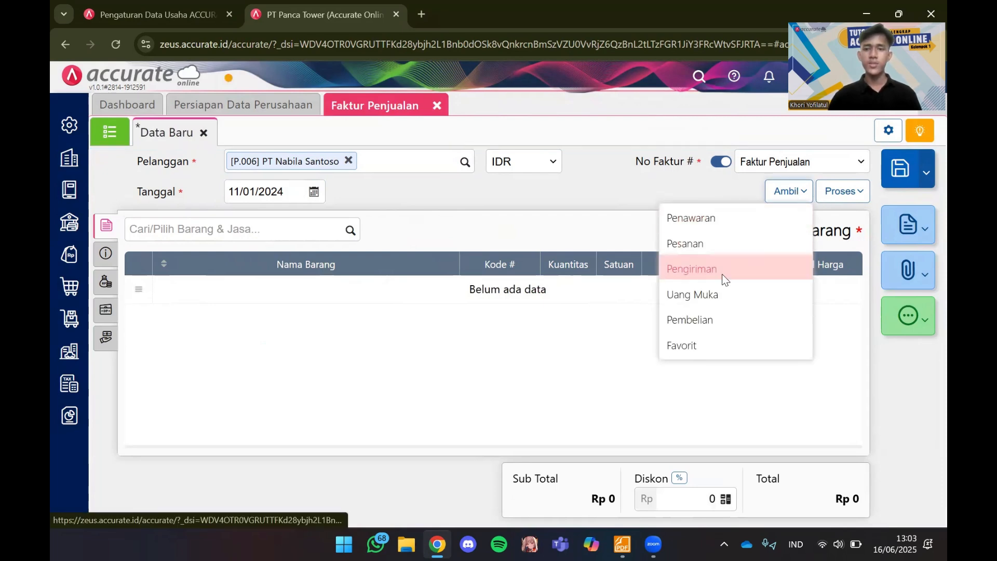
left_click(723, 272)
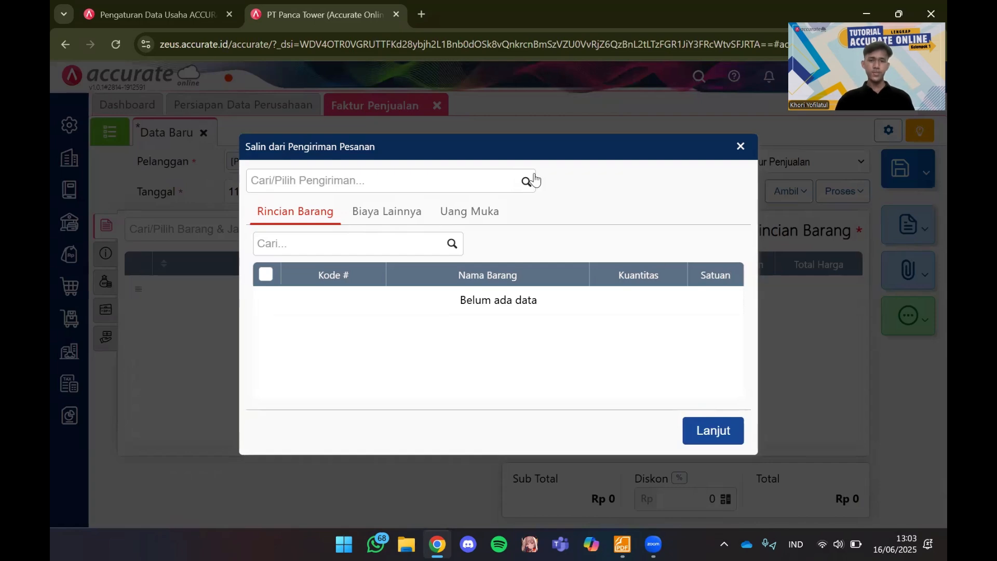
left_click(525, 181)
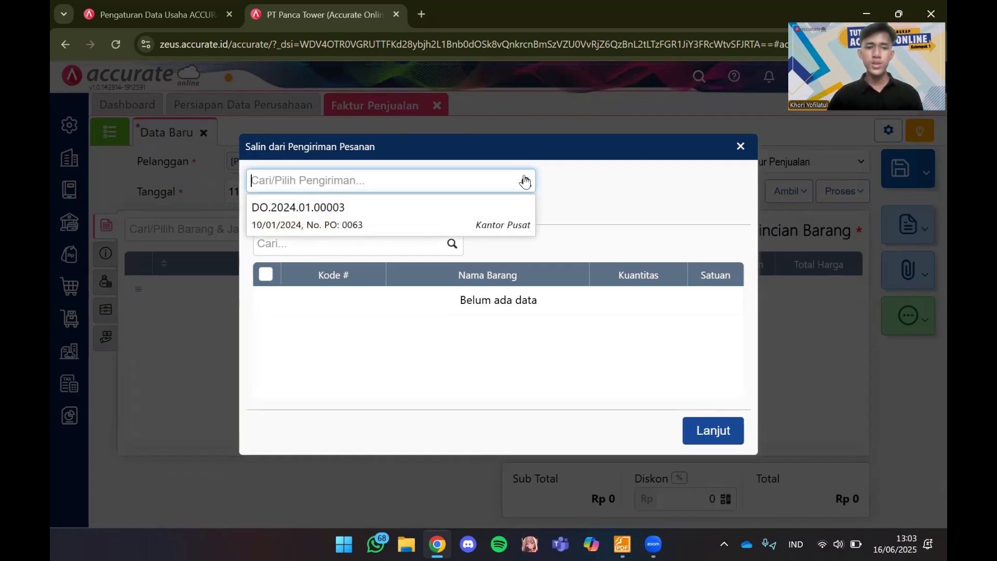
left_click(476, 225)
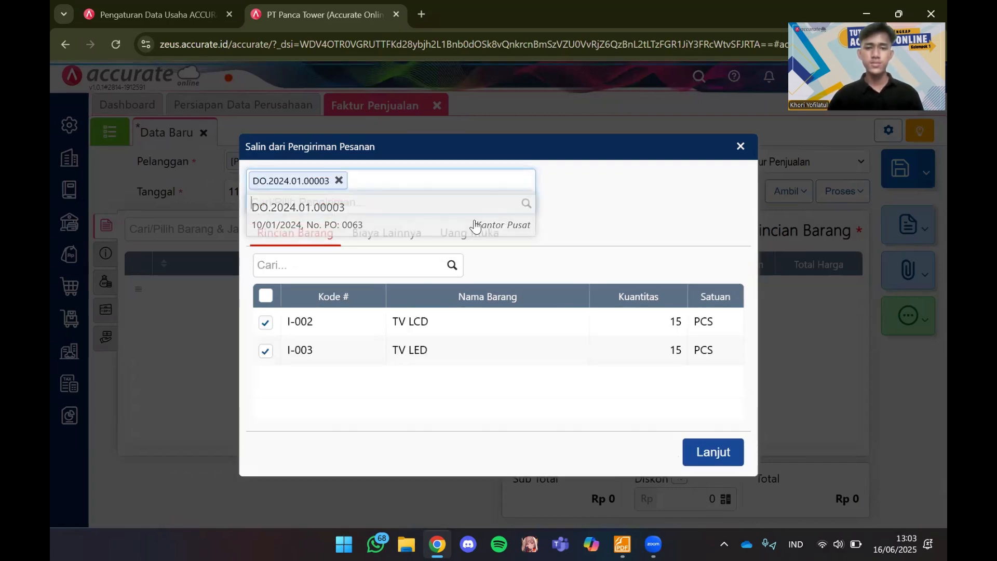
left_click(698, 451)
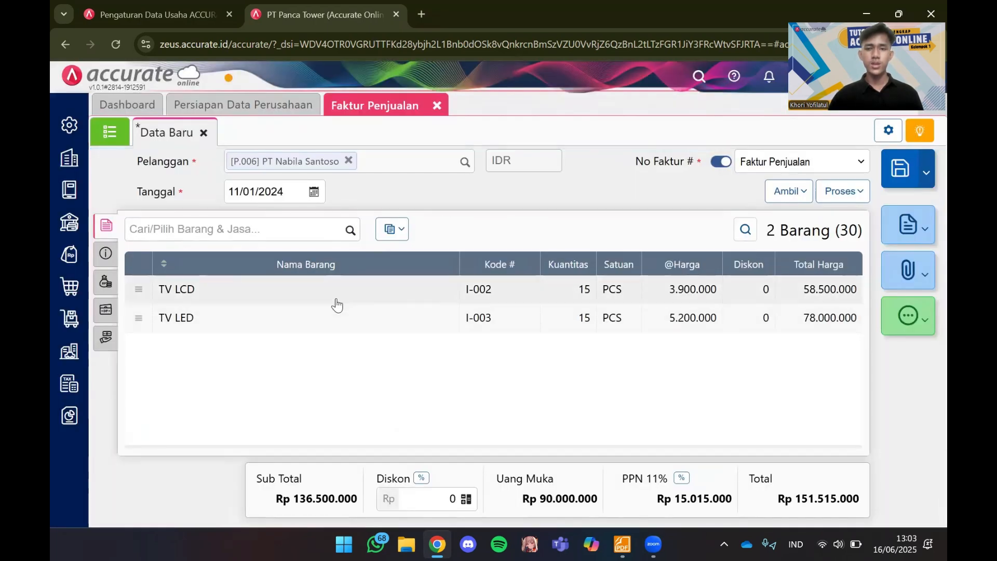
Review the invoice's Info lainnya, Biaya Lainnya and Uang Muka details and return to its item list
left_click(108, 254)
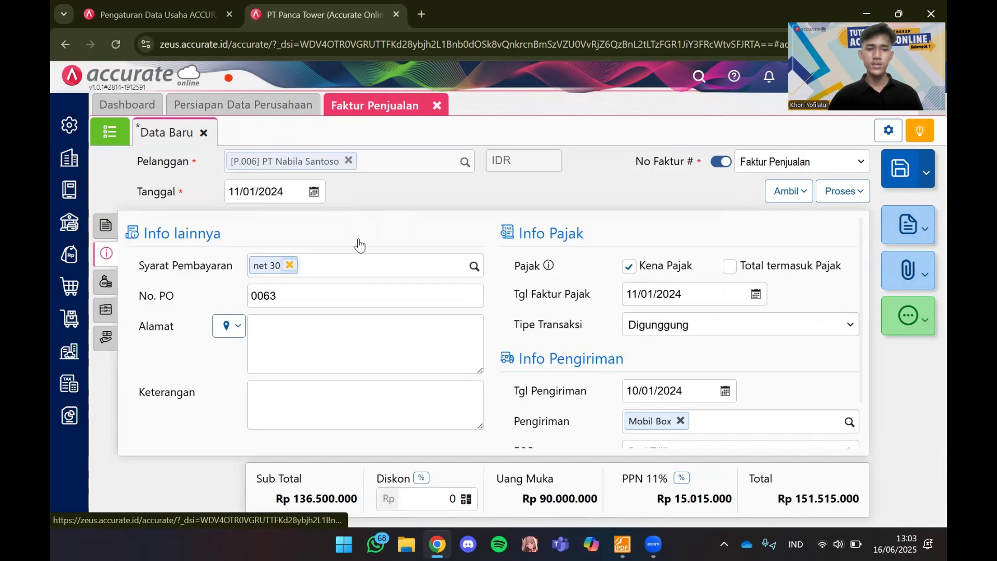
scroll(411, 273, "down", 1)
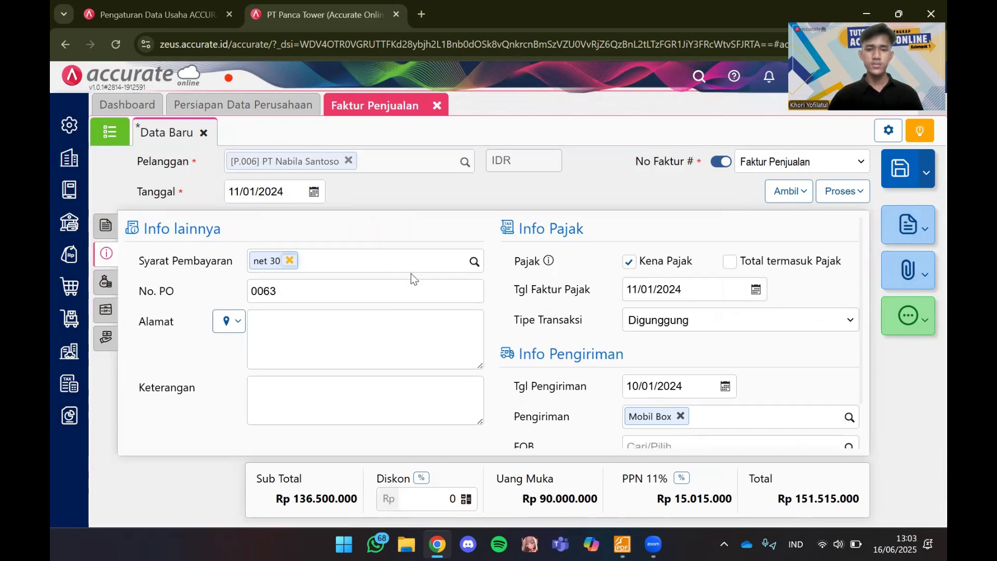
scroll(411, 273, "down", 1)
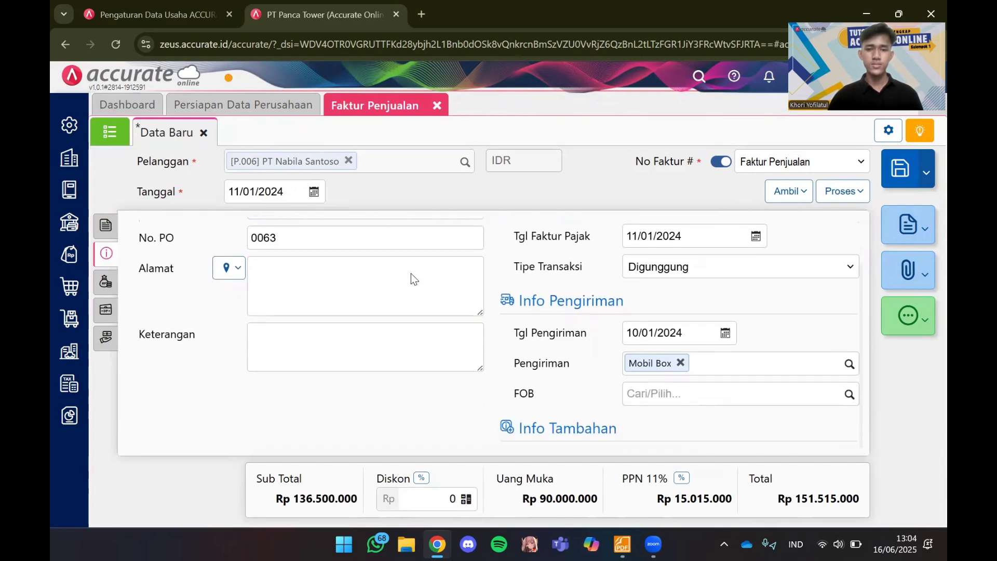
left_click(104, 282)
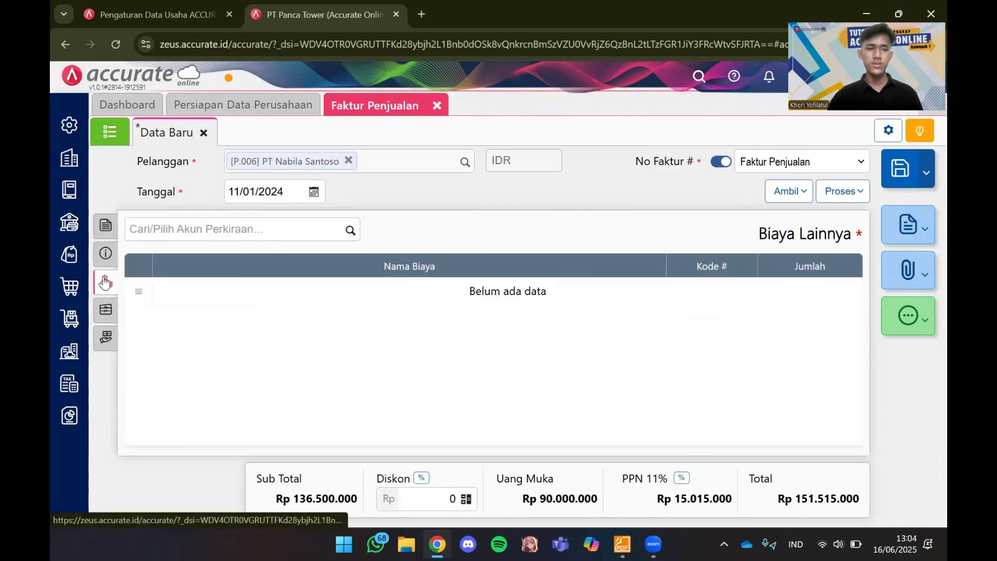
left_click(102, 316)
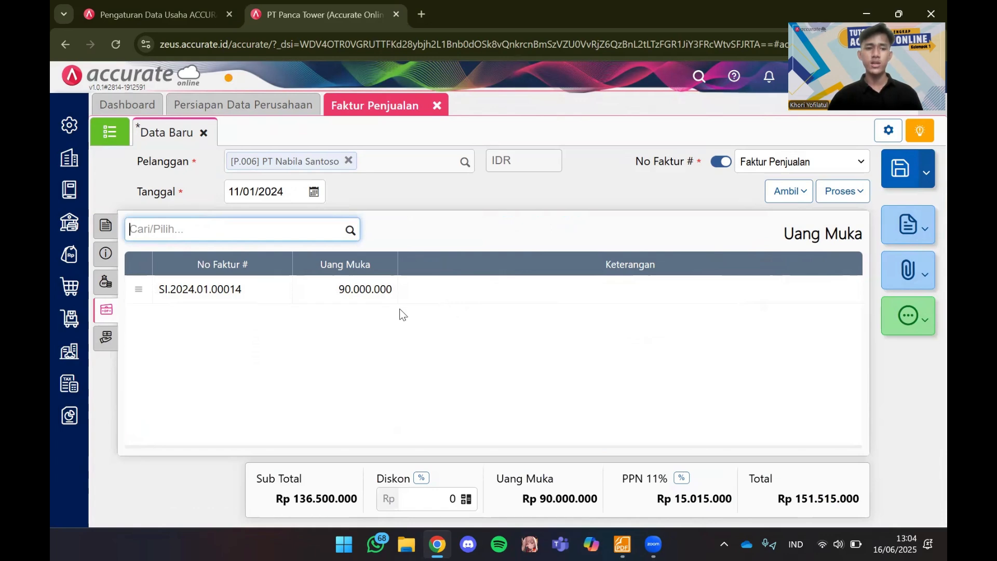
left_click(105, 337)
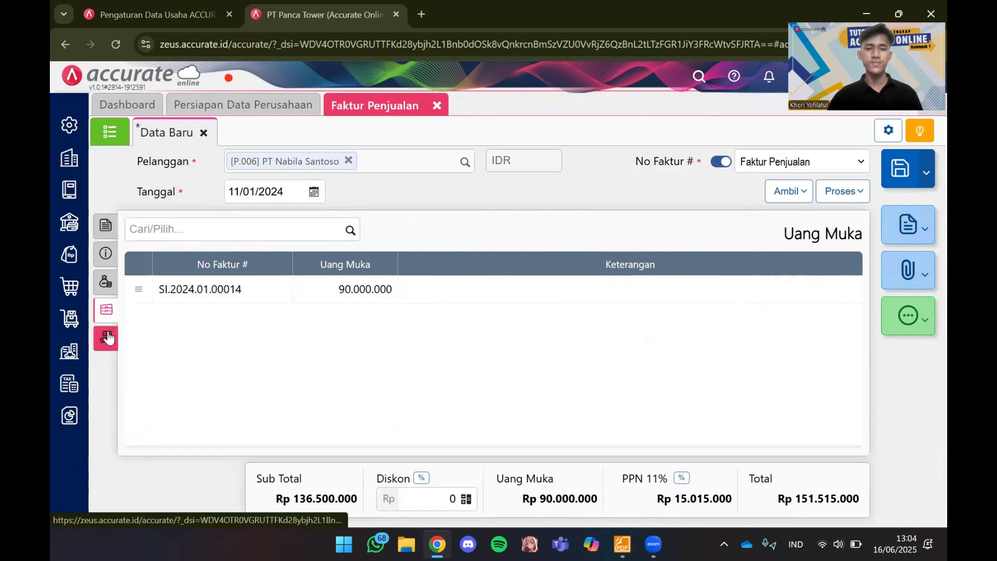
left_click(104, 237)
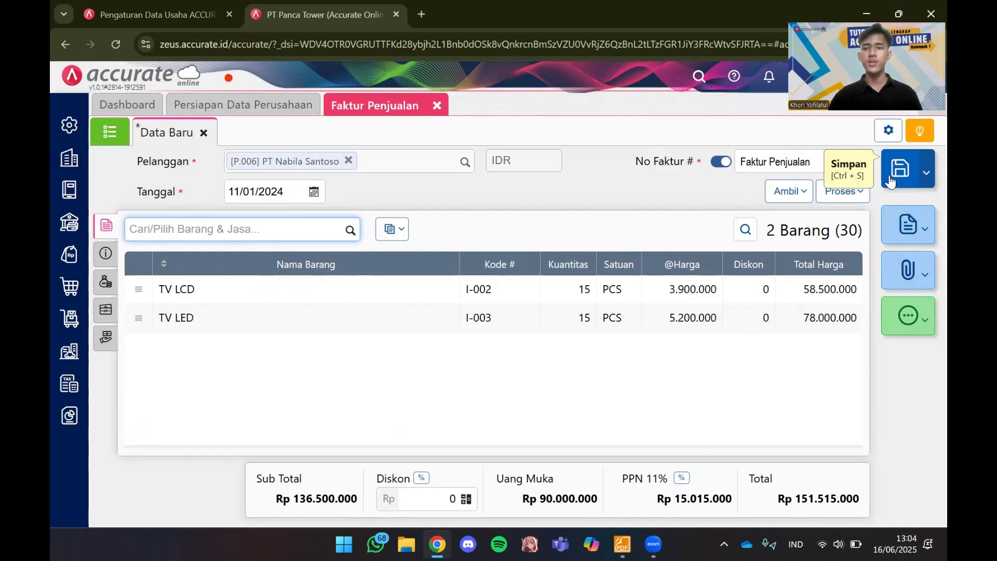
Save the Faktur Penjualan, dismiss the queued Uang Muka Penjualan process and display the list of sales invoices
left_click(891, 181)
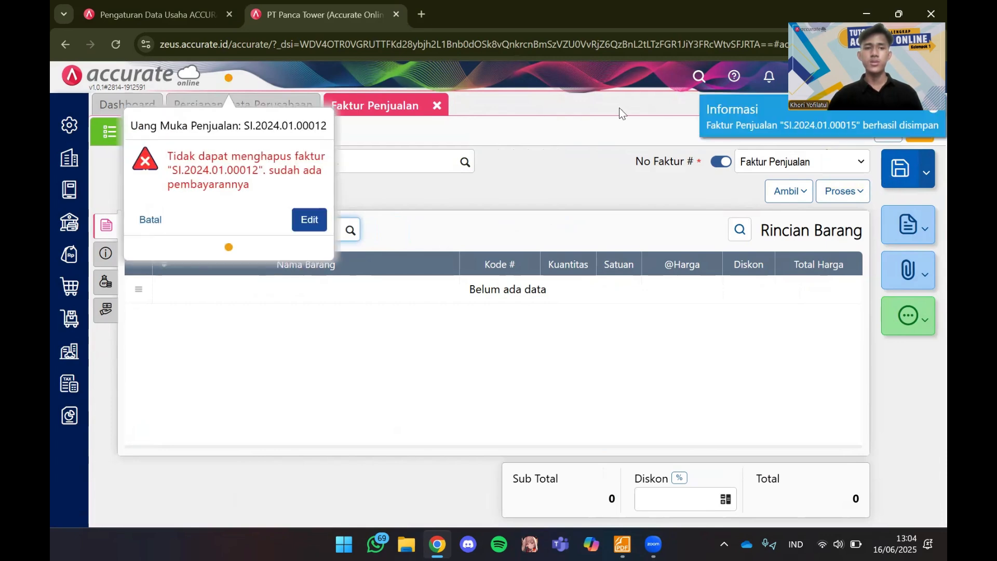
left_click(150, 220)
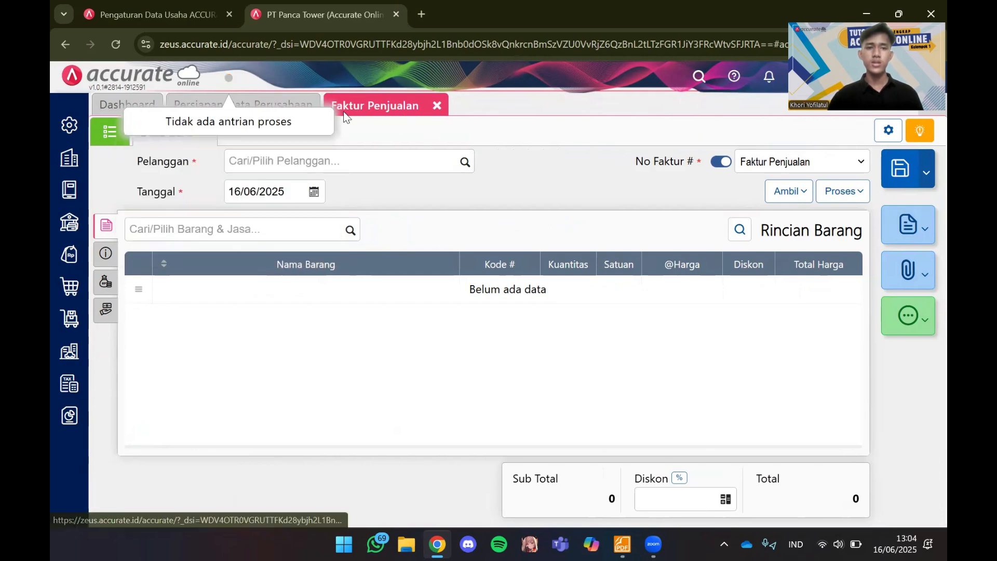
left_click(109, 132)
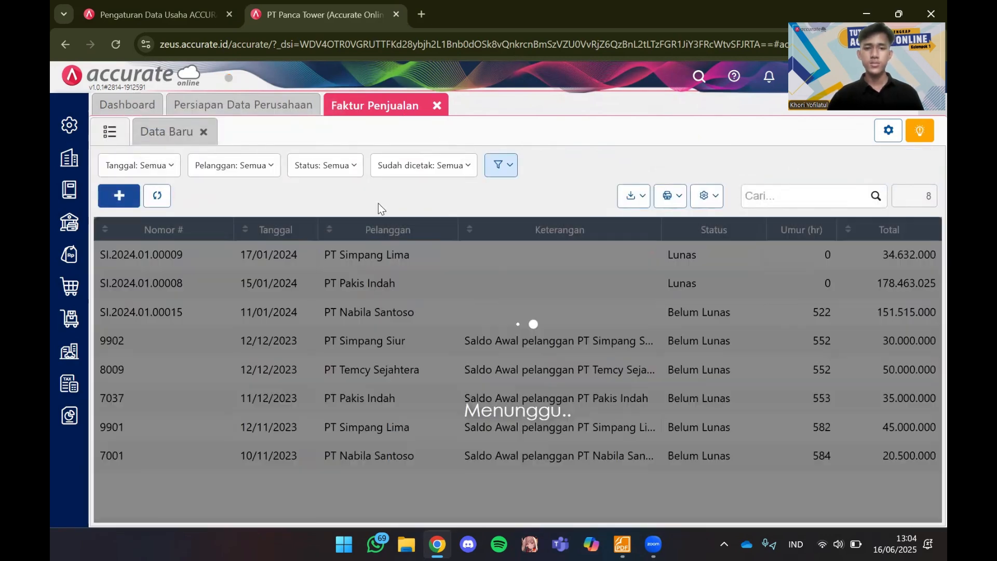
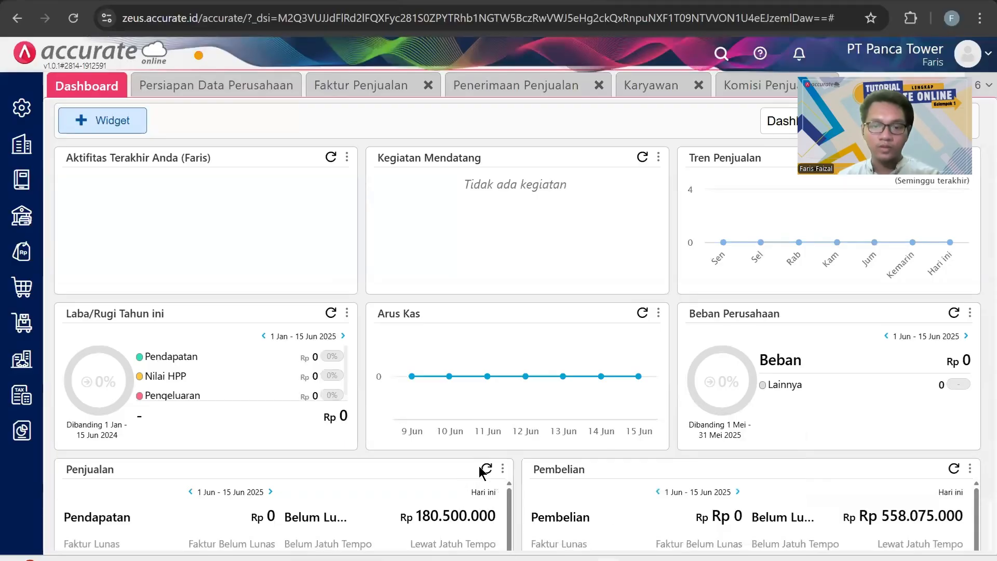
Switch to the PDF case document and read the 15 January 2024 cash sale to PT Pakis Indah
left_click(675, 560)
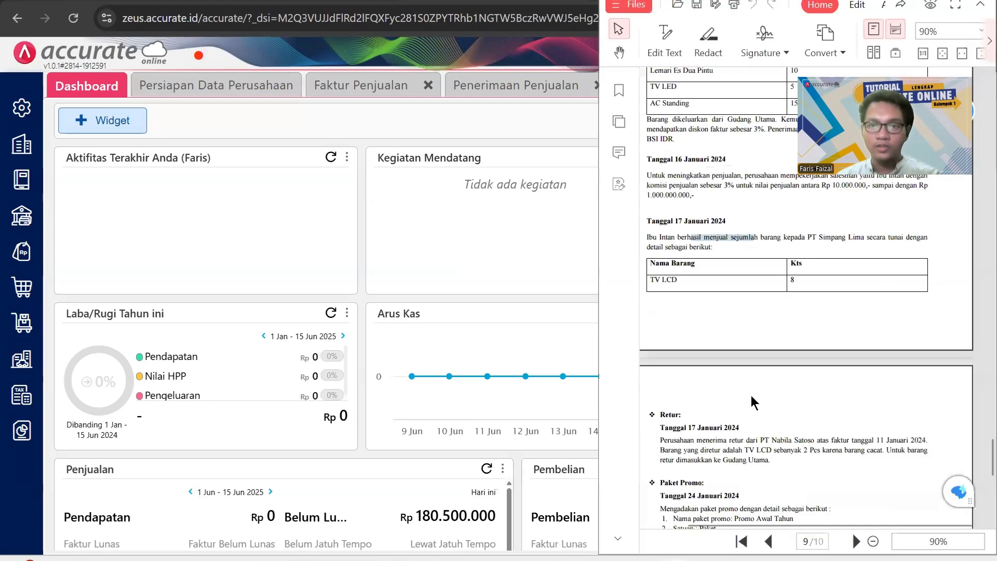
scroll(696, 219, "up", 3)
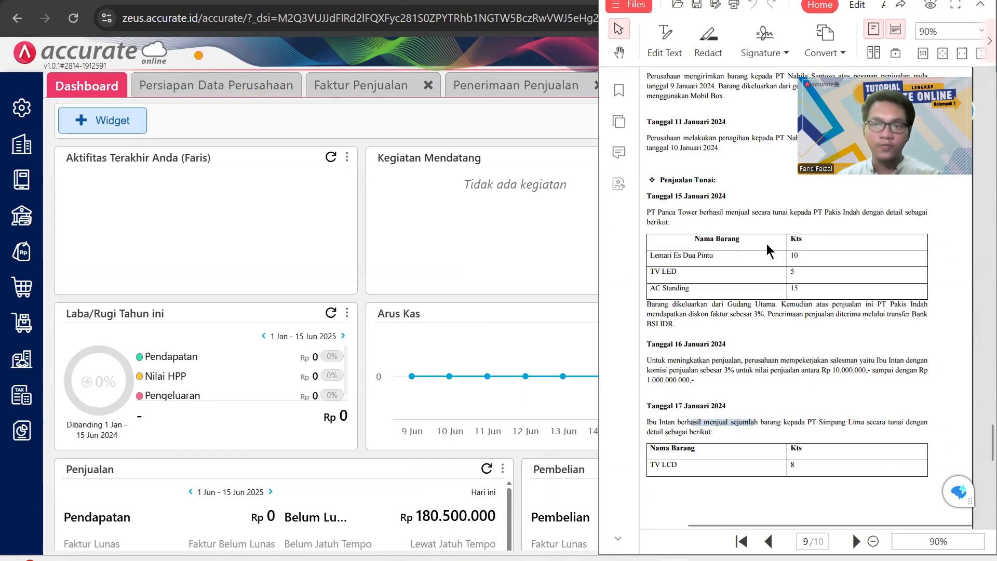
left_click(310, 215)
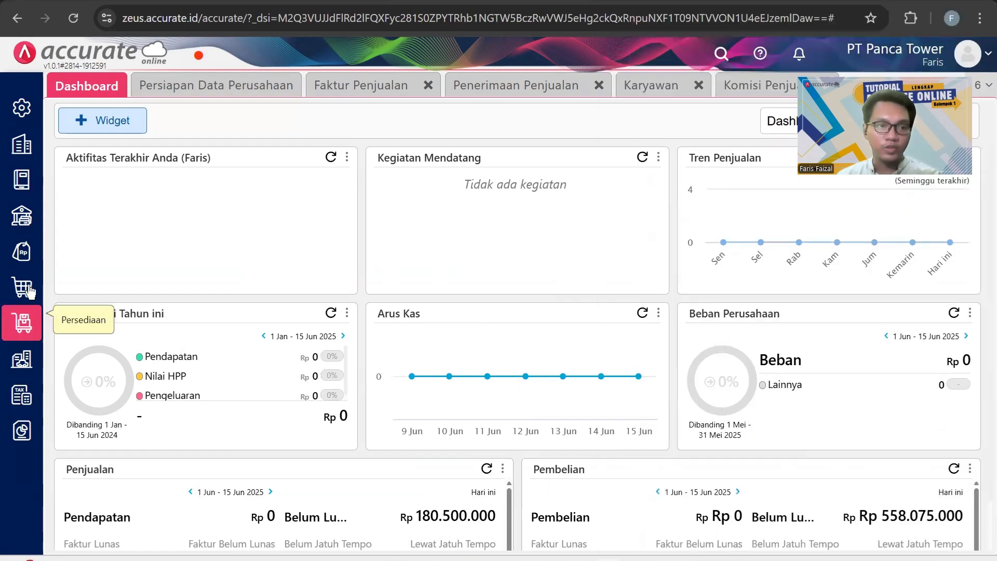
Start a new Faktur Penjualan for customer PT Pakis Indah dated 15/01/2024
left_click(23, 253)
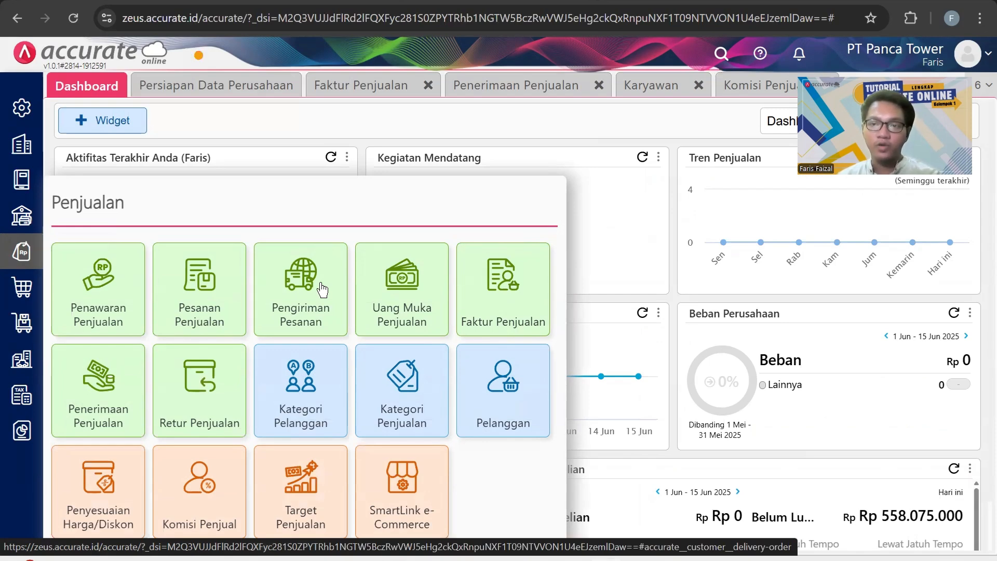
left_click(520, 293)
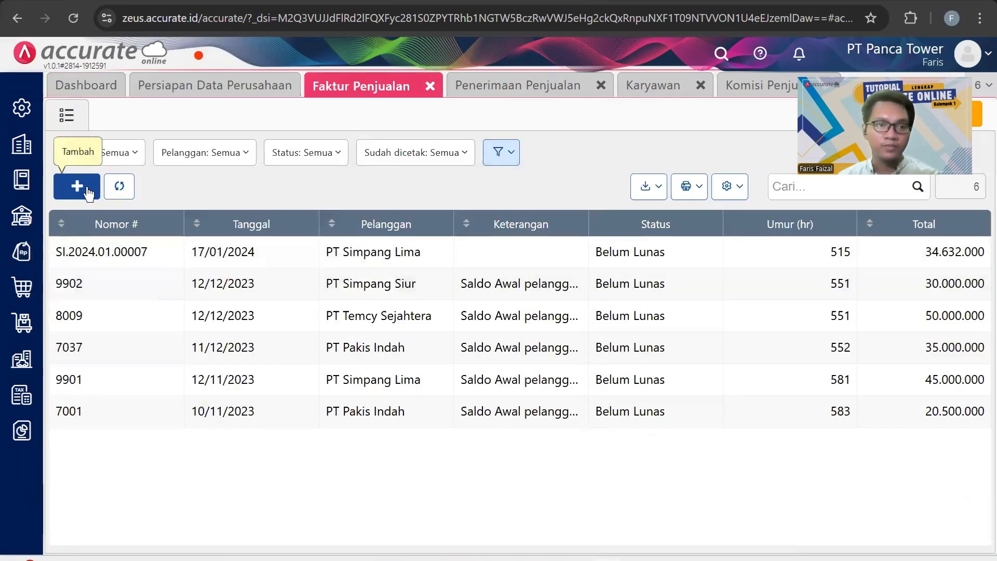
left_click(76, 186)
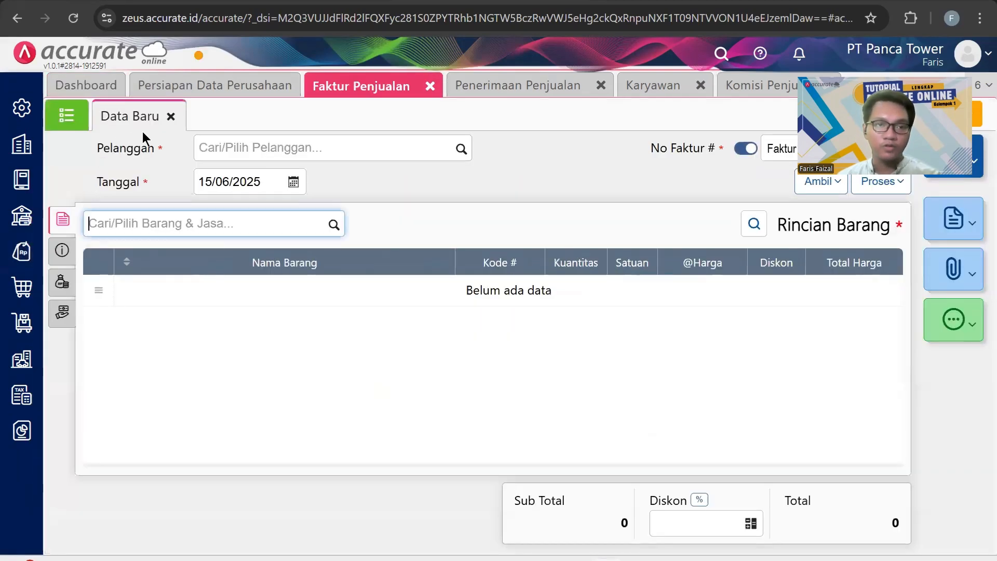
left_click(460, 156)
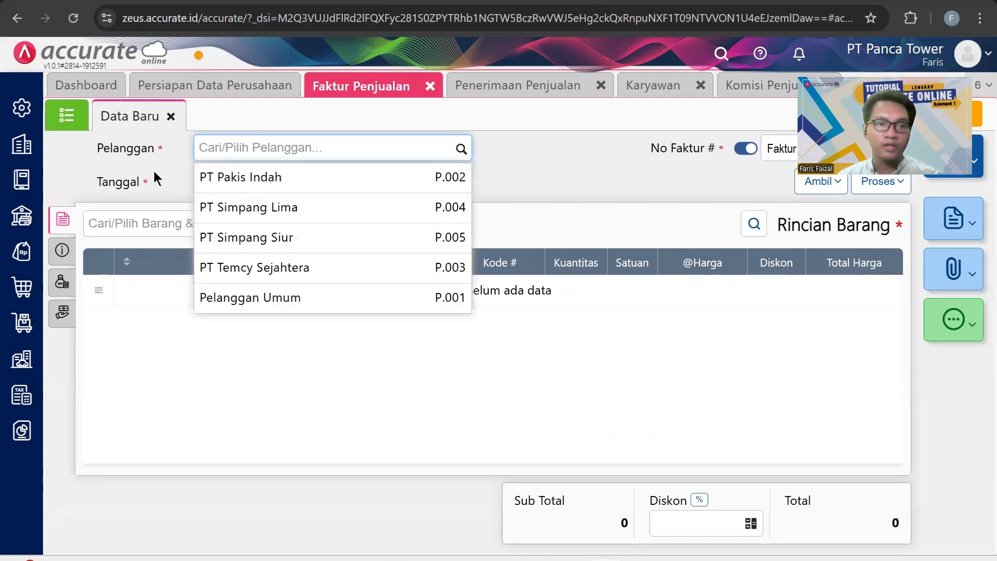
left_click(347, 179)
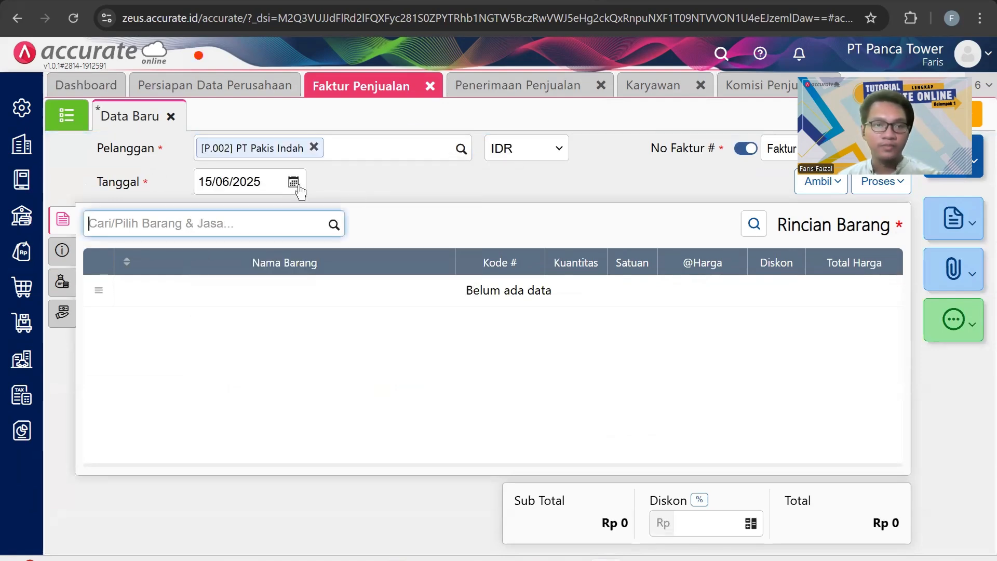
left_click(275, 179)
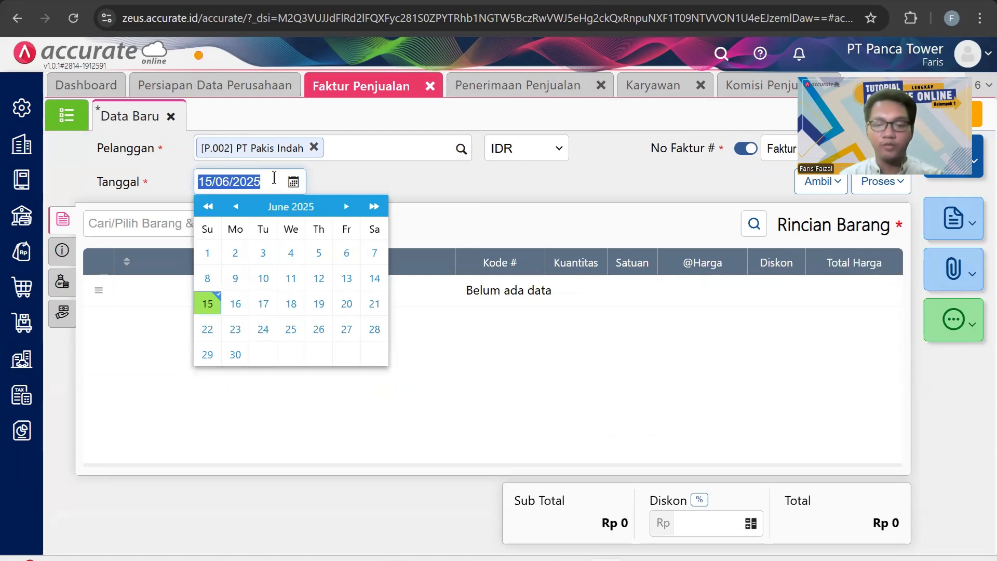
type("150120")
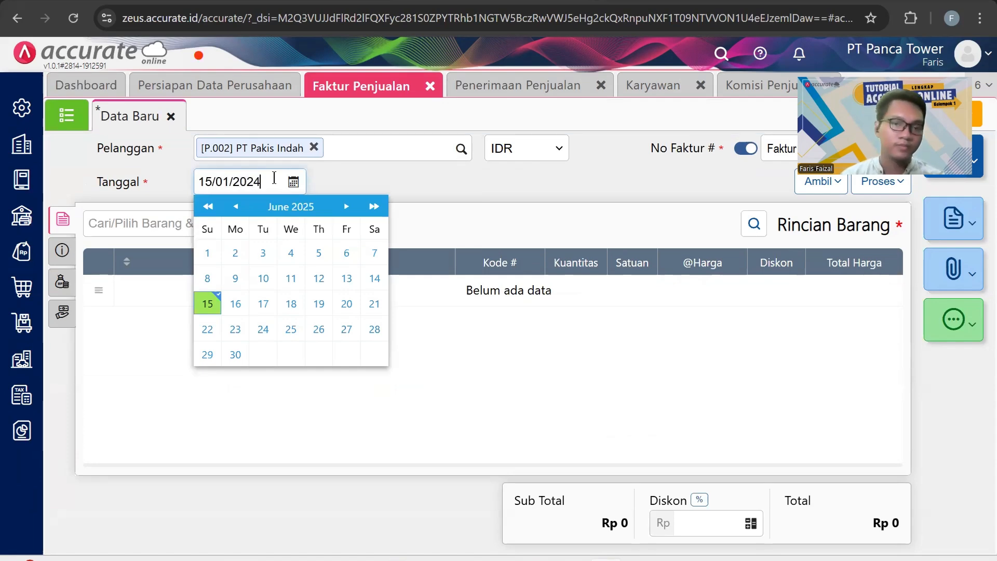
left_click(481, 189)
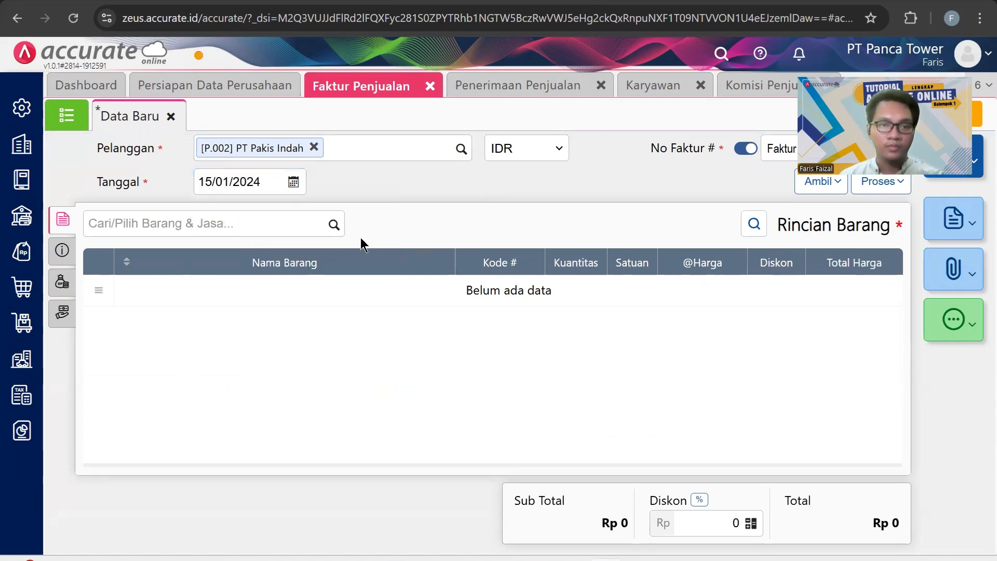
Check the items and quantities of the PT Pakis Indah cash sale in the PDF case document
left_click(606, 559)
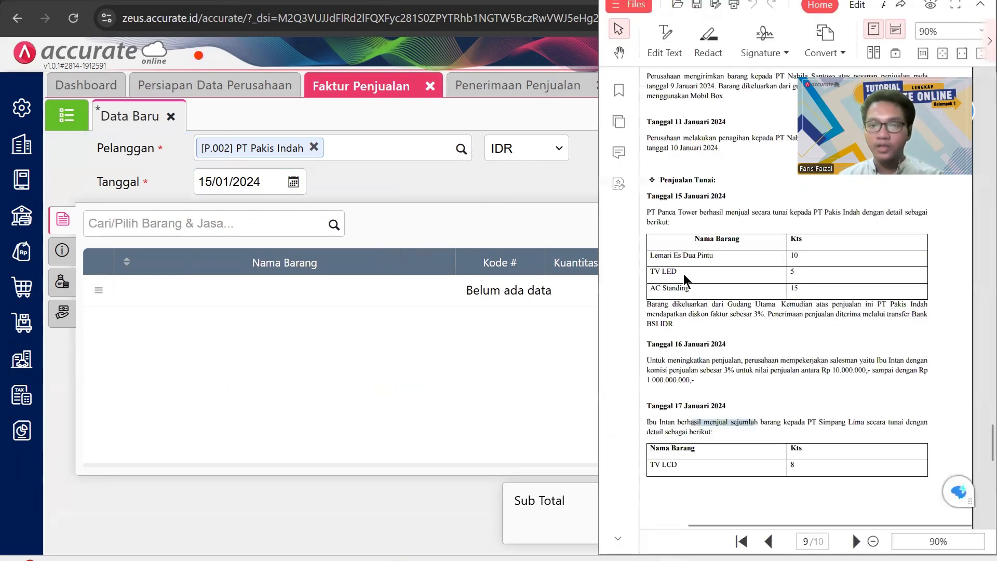
Add Lemari Es Dua Pintu with a quantity of 10 PCS to the PT Pakis Indah sales invoice
left_click_drag(680, 257, 670, 258)
left_click(839, 248)
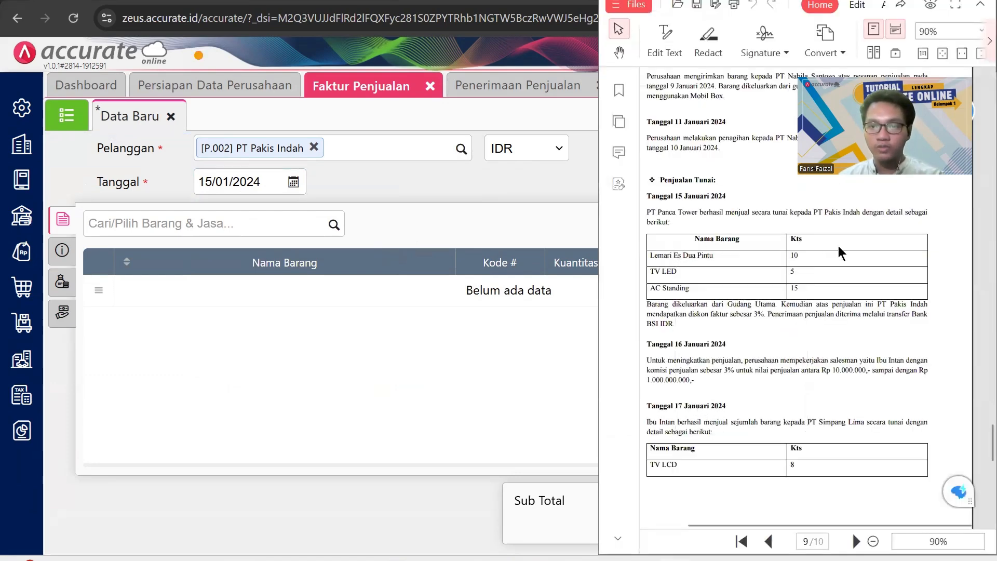
left_click(407, 318)
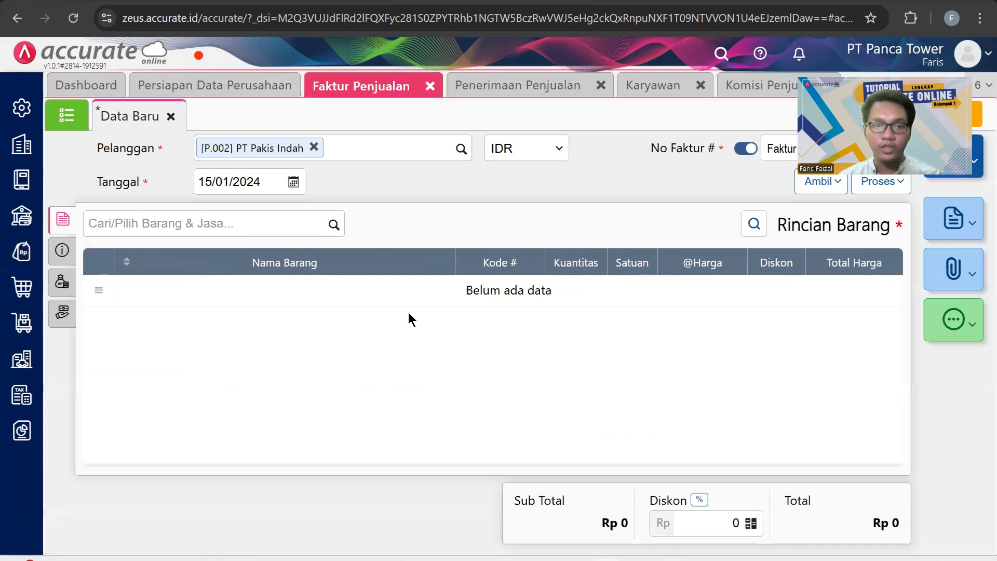
left_click(334, 224)
scroll(307, 396, "down", 3)
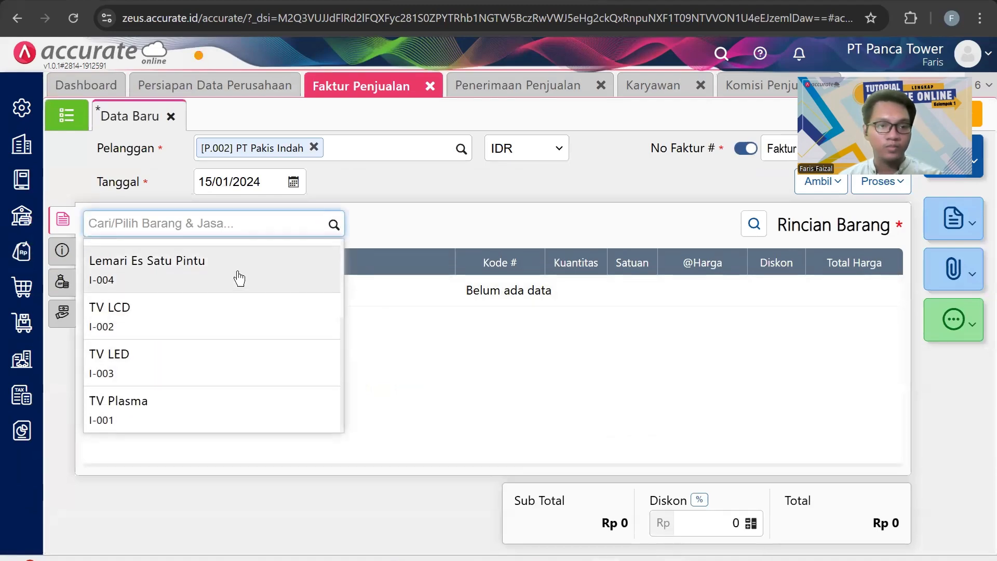
scroll(238, 278, "up", 2)
left_click(229, 310)
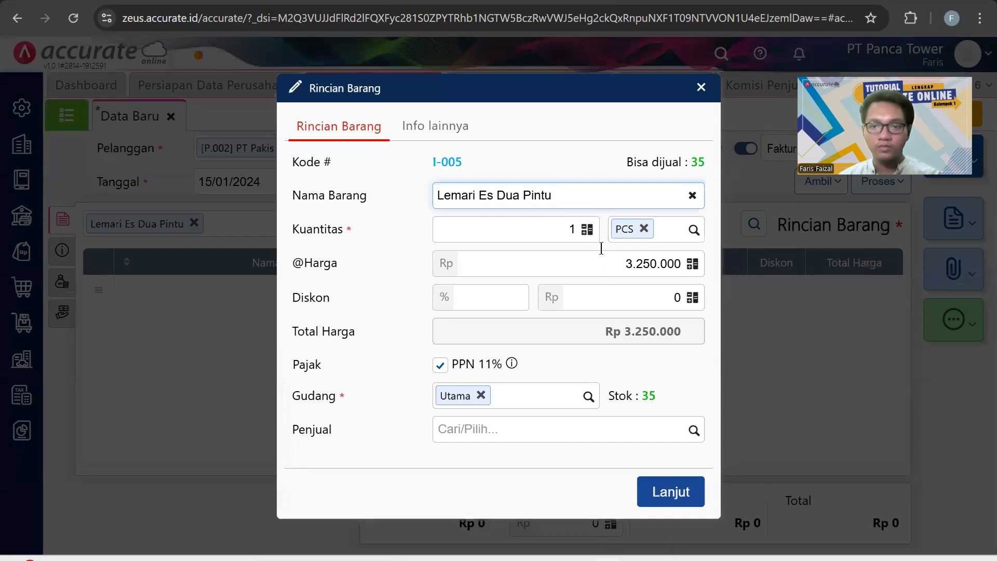
left_click(574, 229)
type("0")
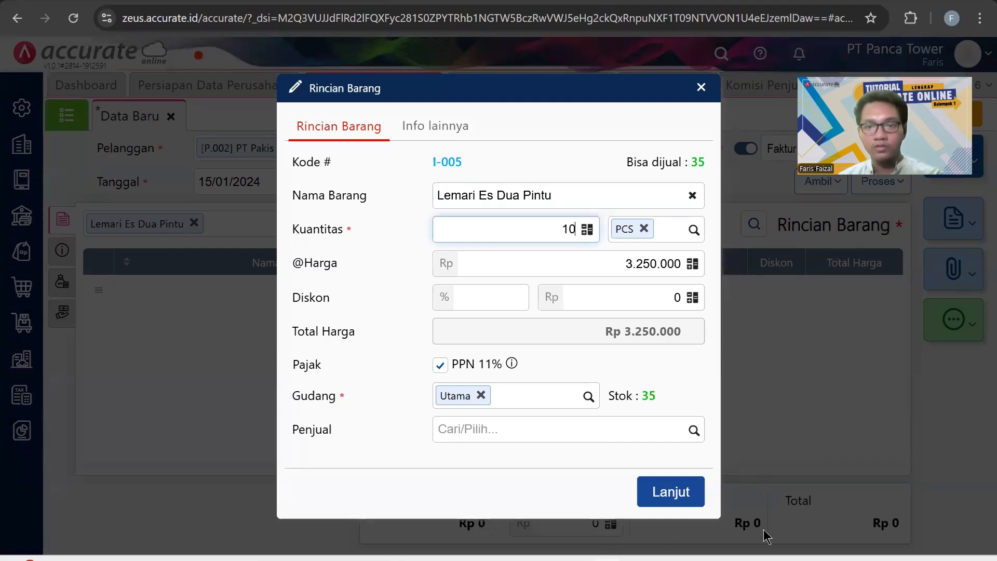
left_click(695, 496)
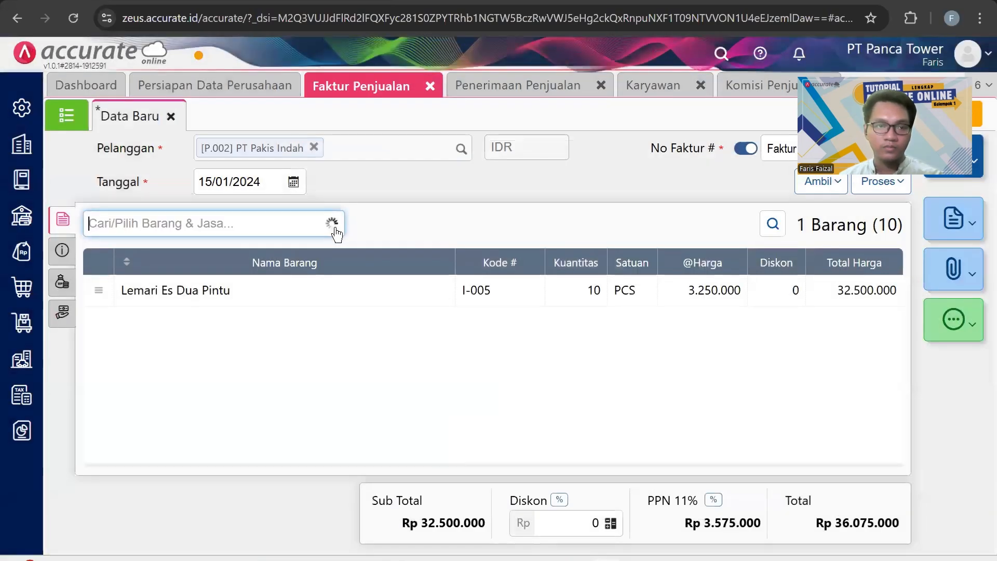
Add TV LED with a quantity of 5 PCS to the invoice's item list
left_click(334, 225)
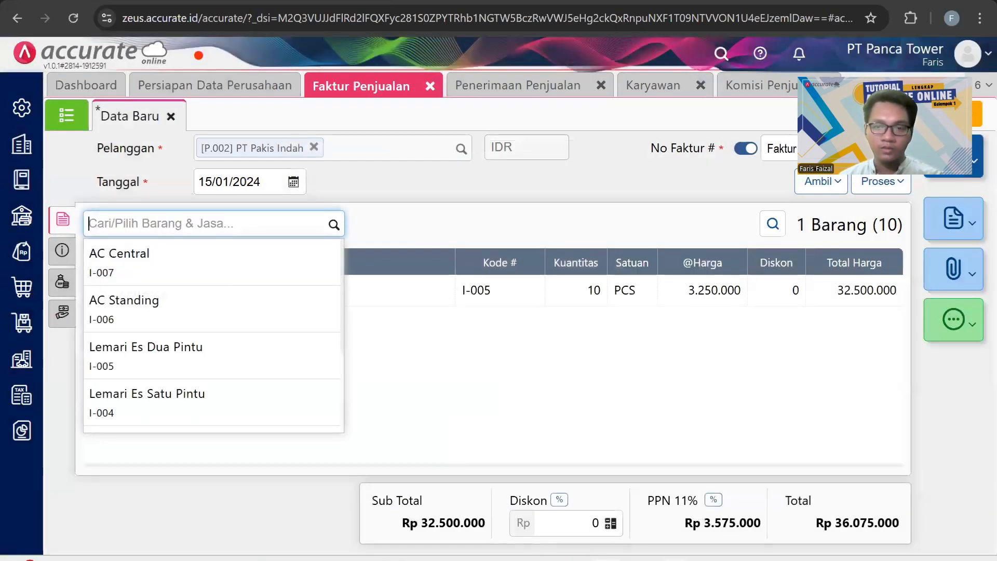
key("alt+Tab")
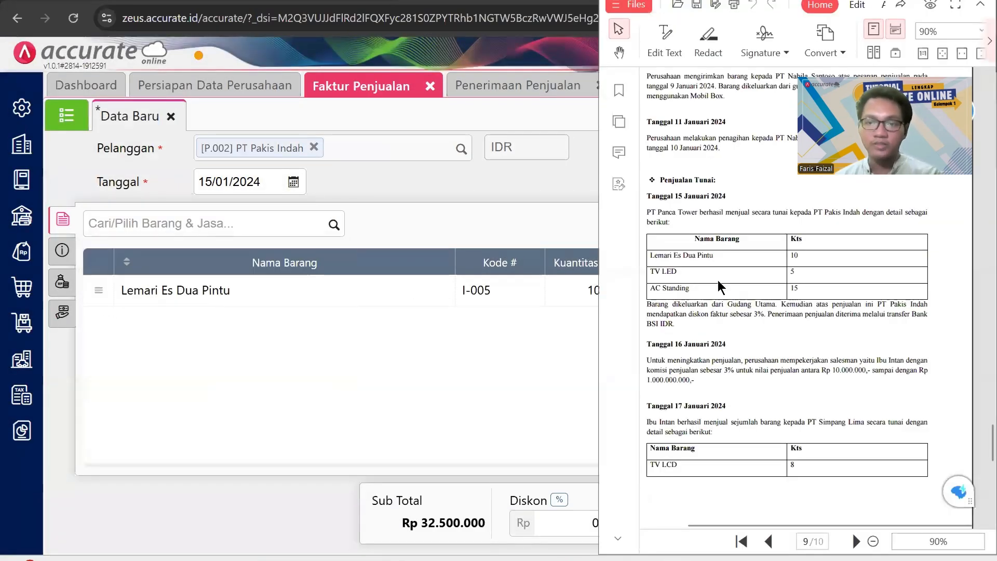
left_click(332, 228)
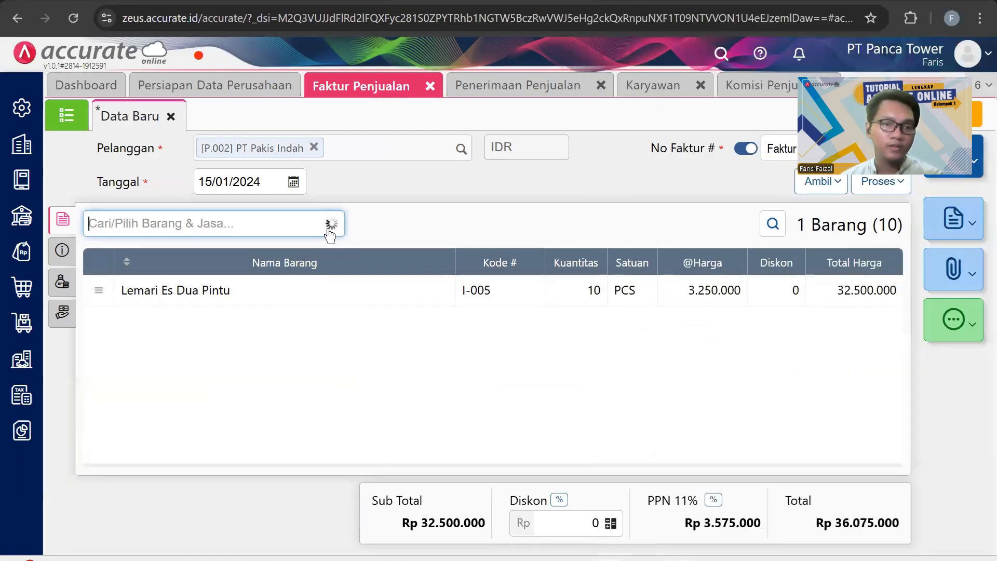
scroll(270, 352, "down", 3)
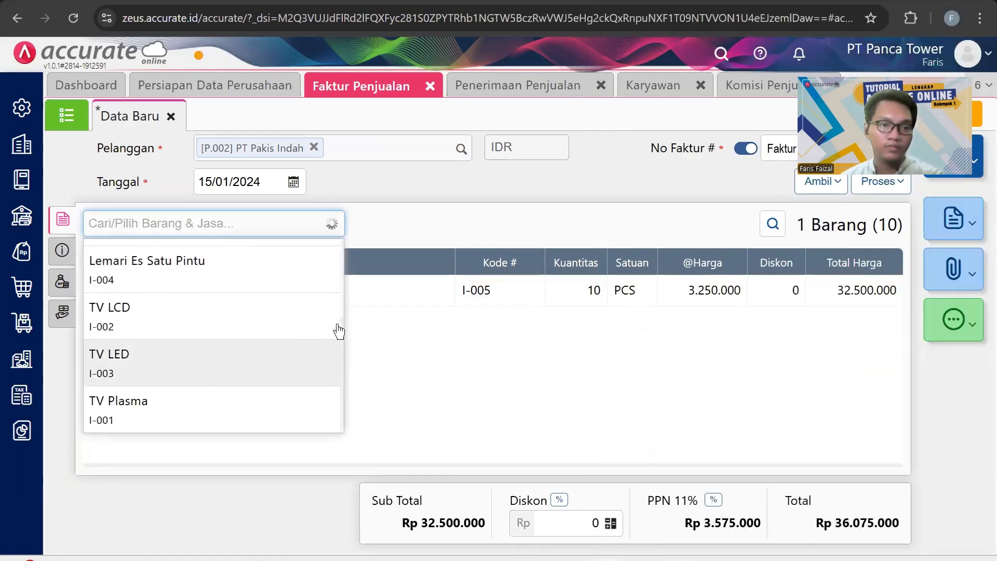
left_click(335, 345)
left_click(575, 230)
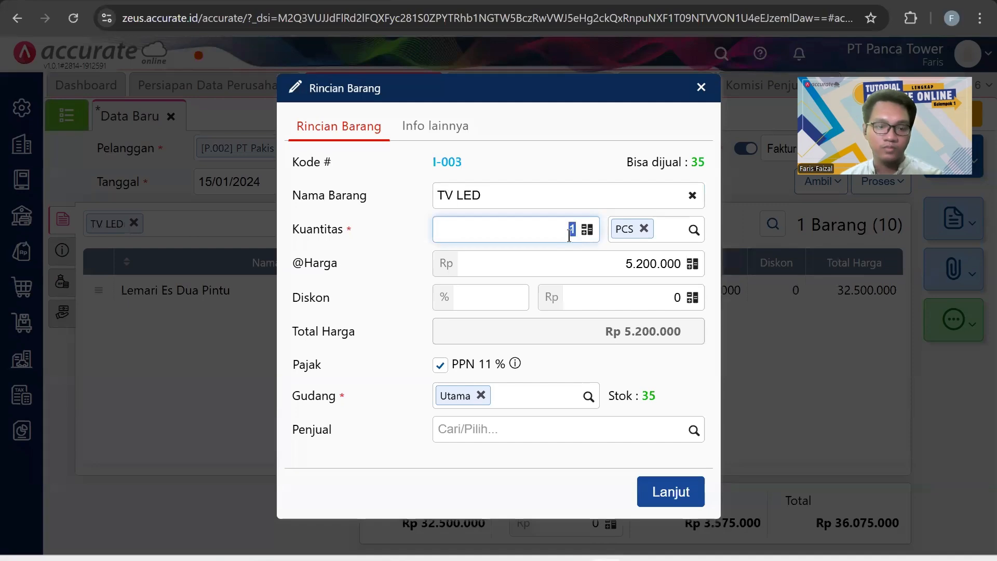
type("5")
left_click(686, 491)
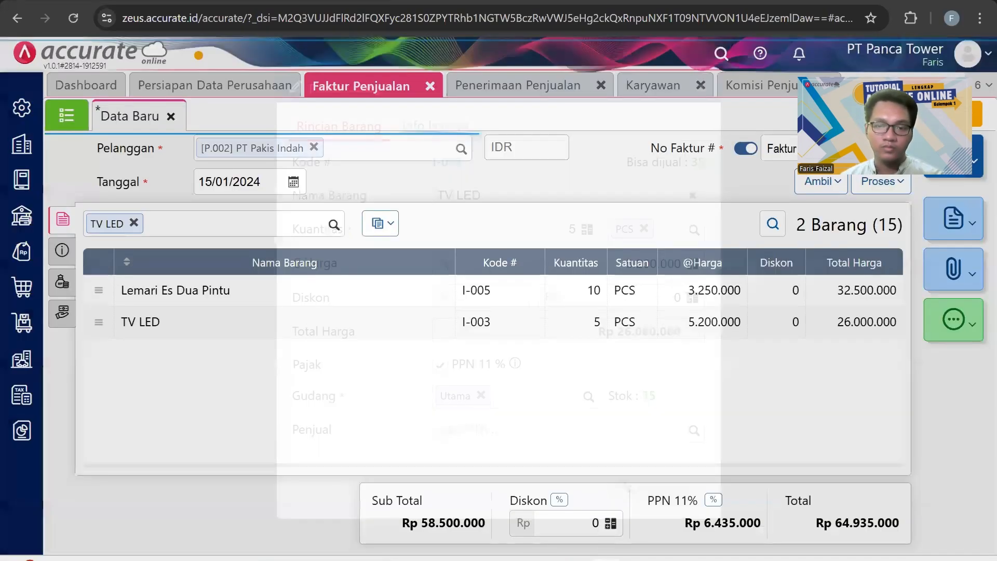
Add AC Standing with a quantity of 15 PCS to the invoice's item list
key("alt+Tab")
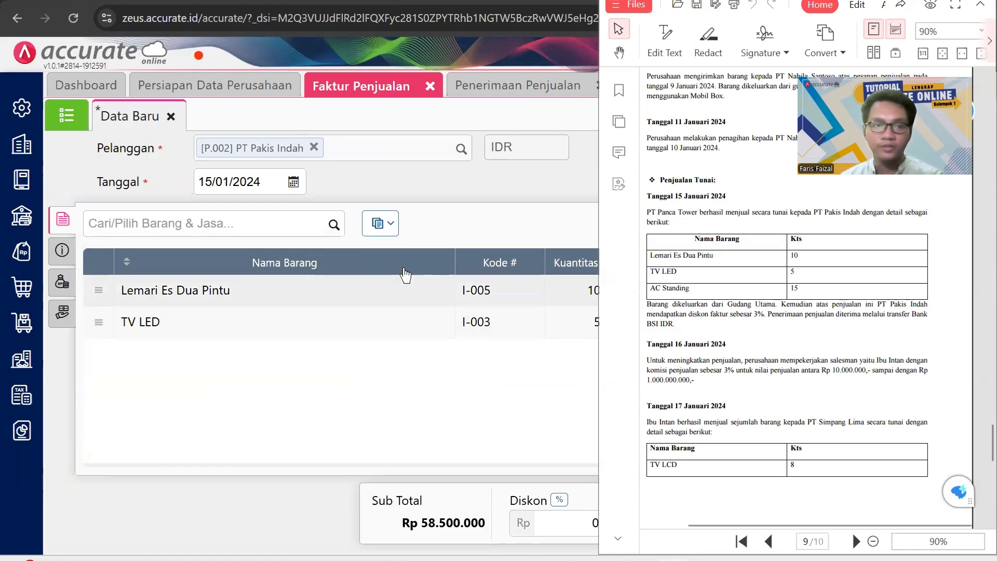
left_click(338, 227)
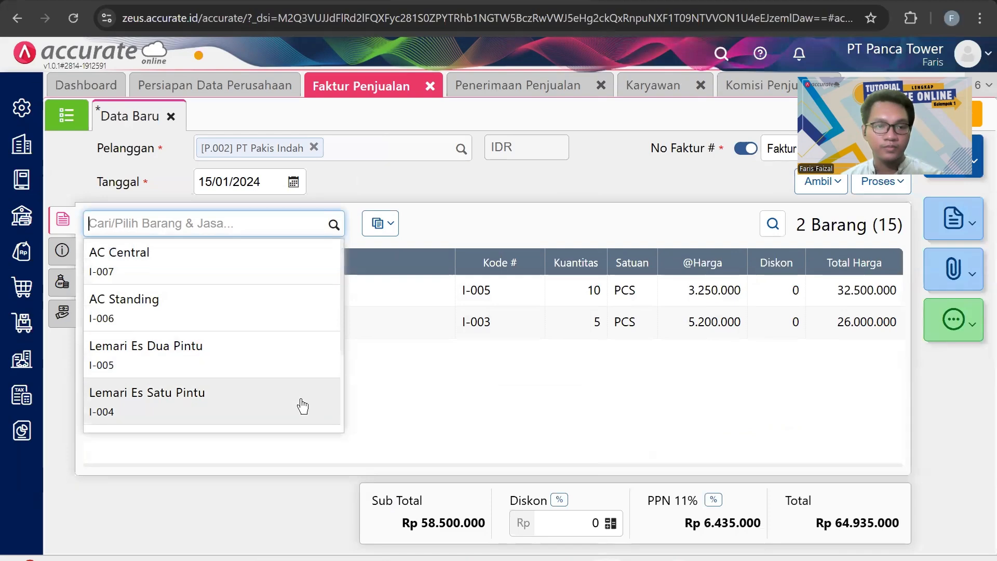
scroll(301, 404, "down", 3)
scroll(235, 368, "up", 3)
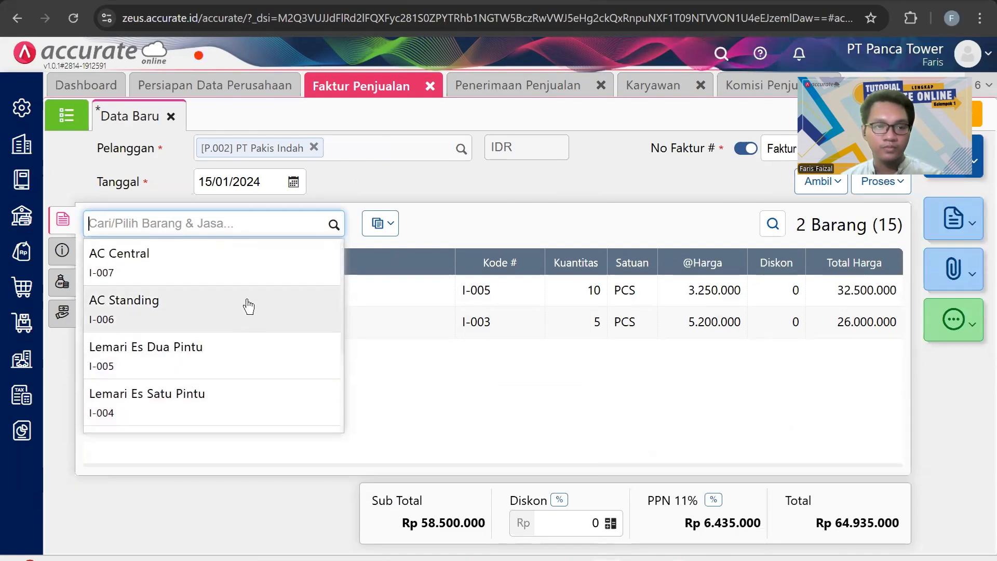
left_click(240, 319)
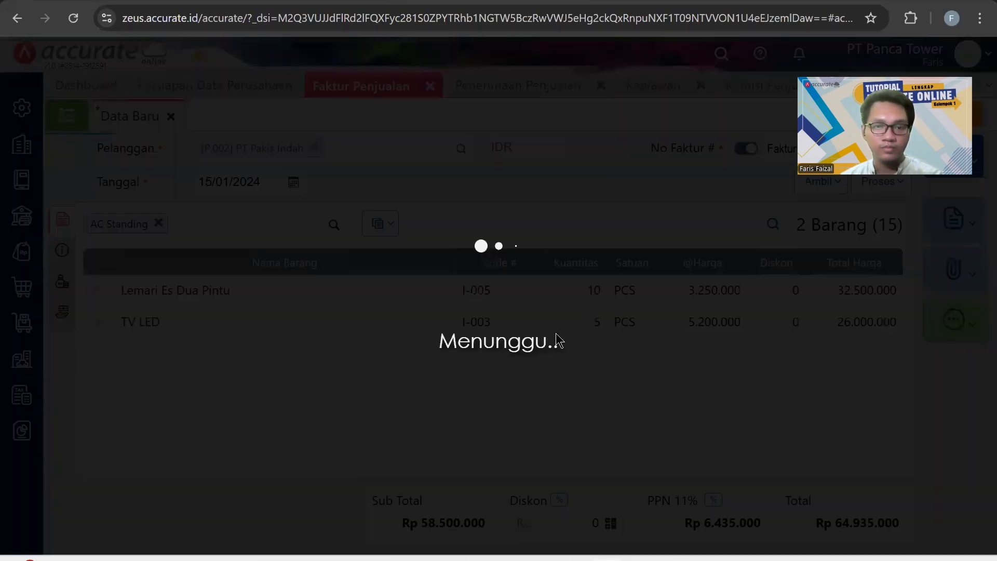
type("5")
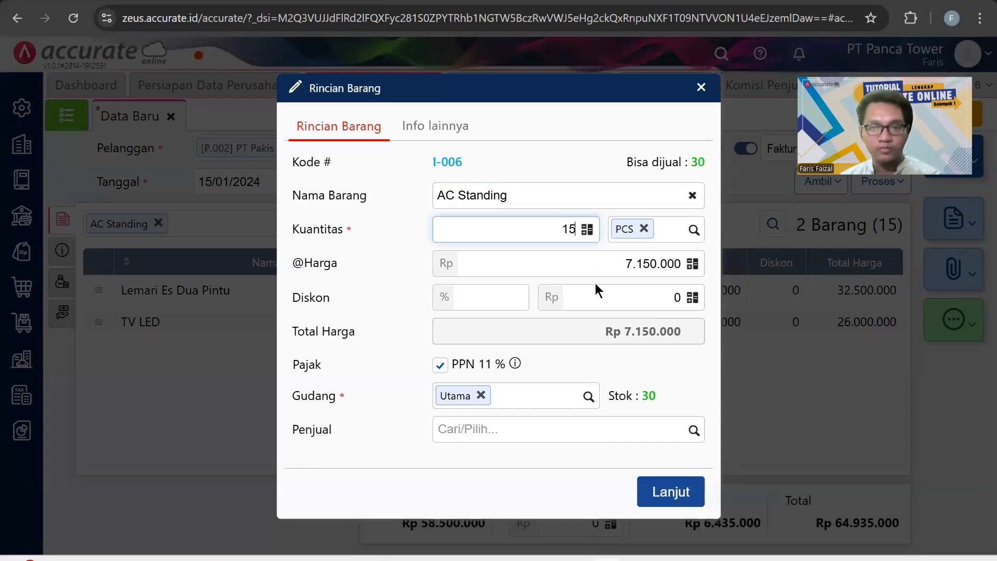
left_click(676, 490)
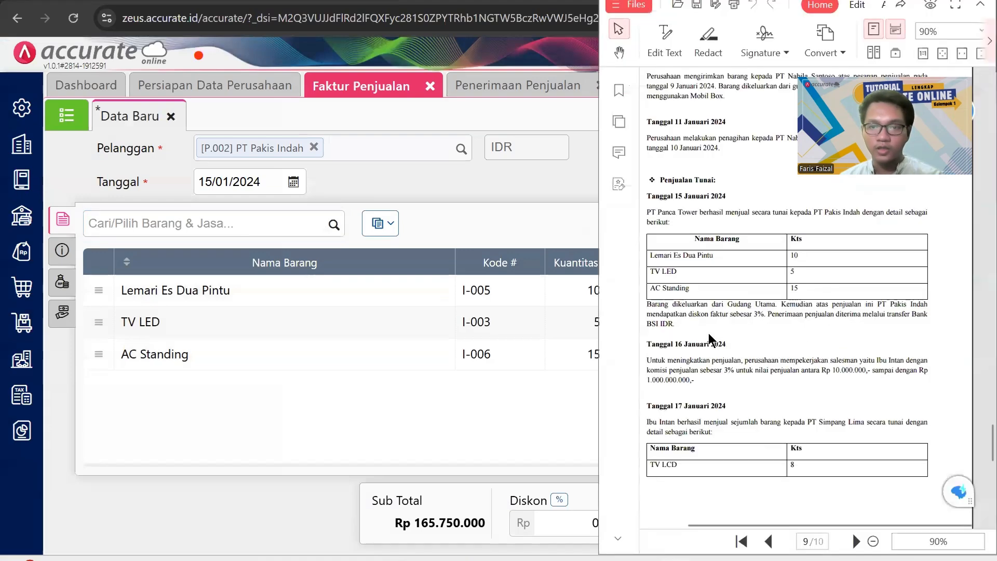
Set the warehouse of all invoice items at once to Utama, as the case document specifies
left_click(607, 558)
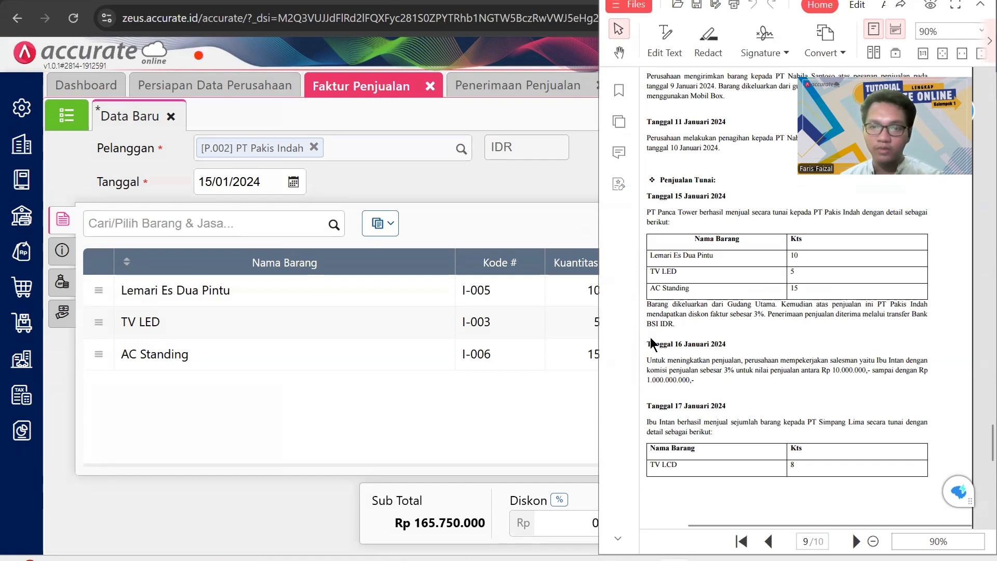
left_click(376, 238)
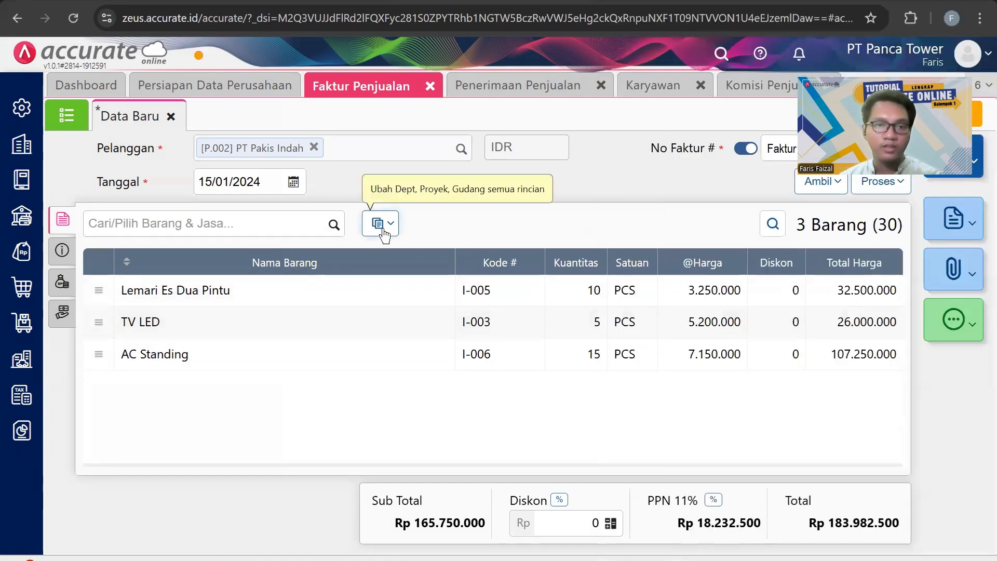
left_click(381, 223)
left_click(390, 258)
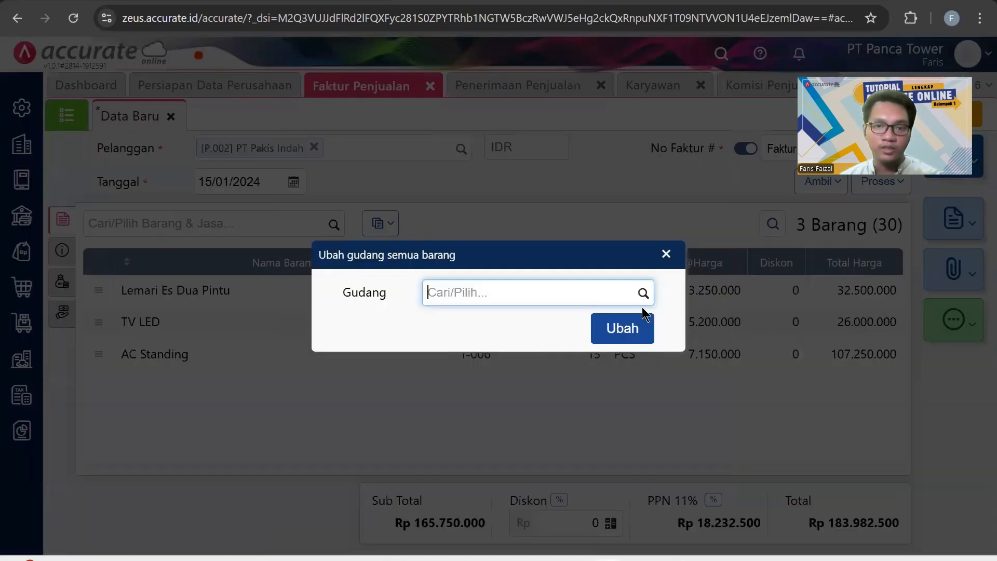
left_click(644, 293)
left_click(579, 321)
left_click(622, 328)
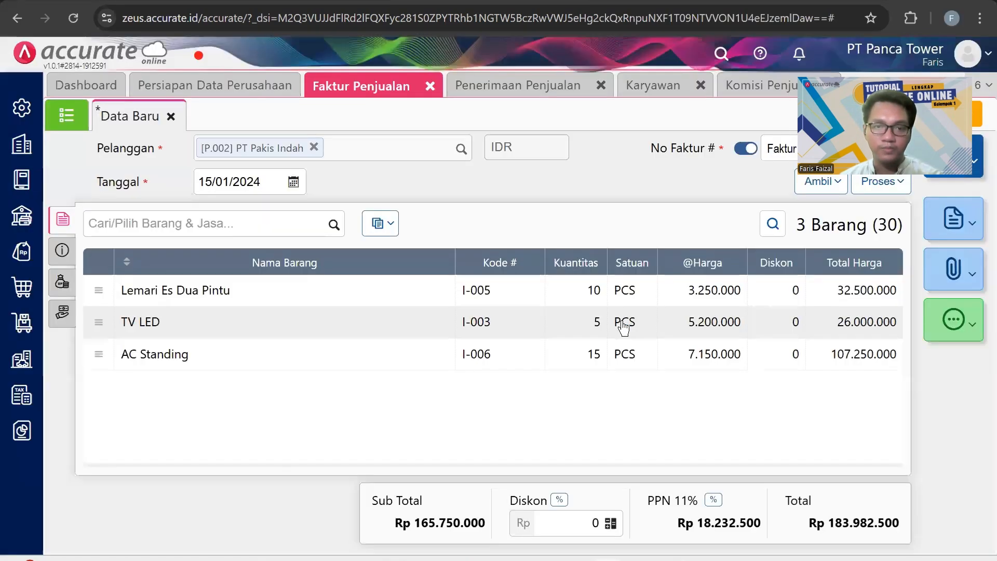
Apply a 3% discount to the whole invoice
left_click(558, 500)
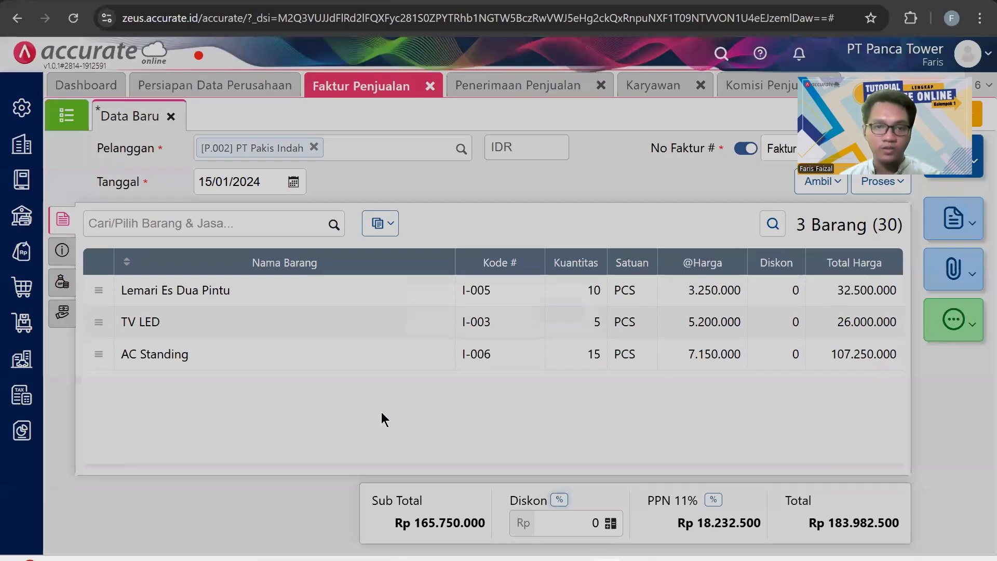
type("3")
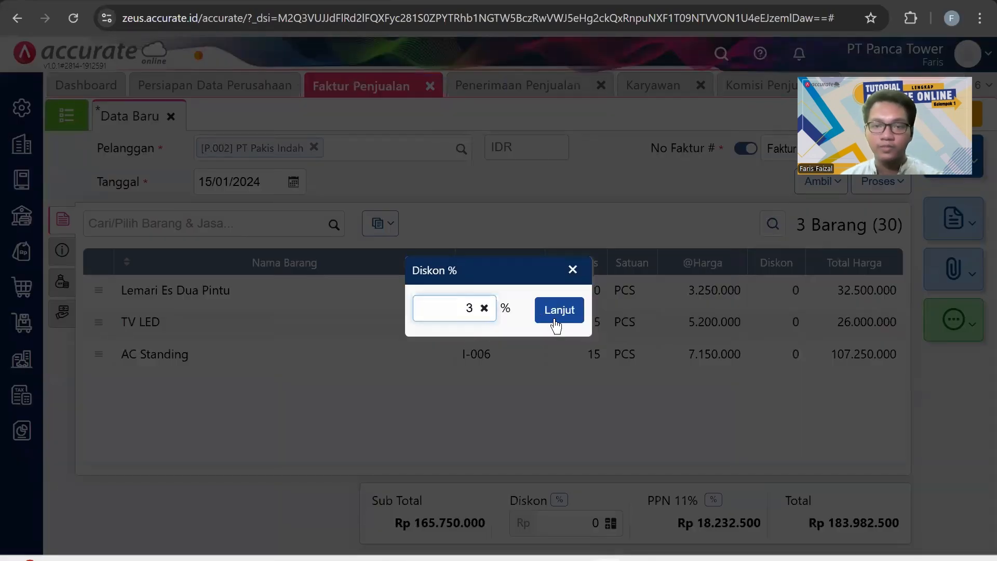
left_click(554, 322)
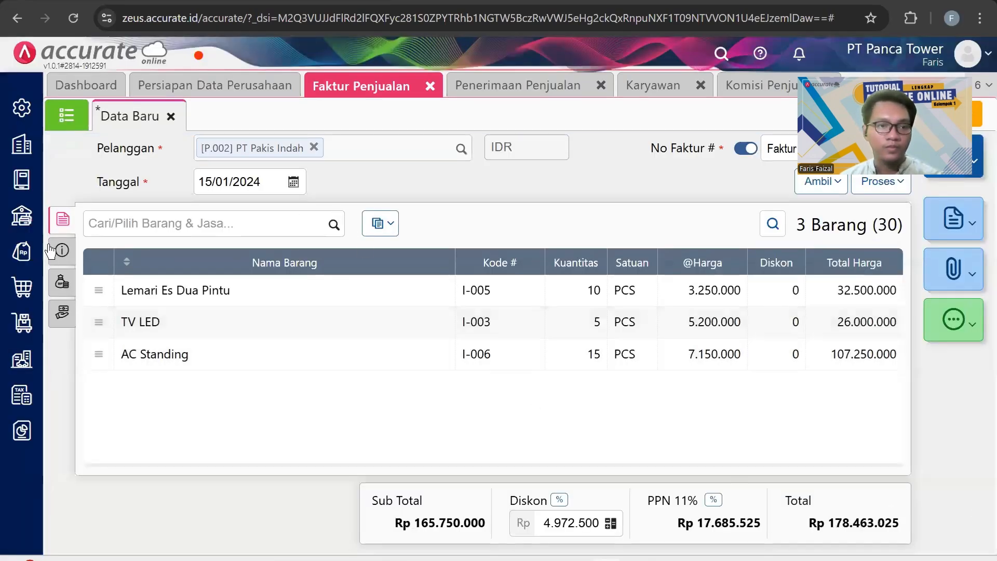
Change the invoice's payment terms (Syarat Pembayaran) to C.O.D
left_click(65, 252)
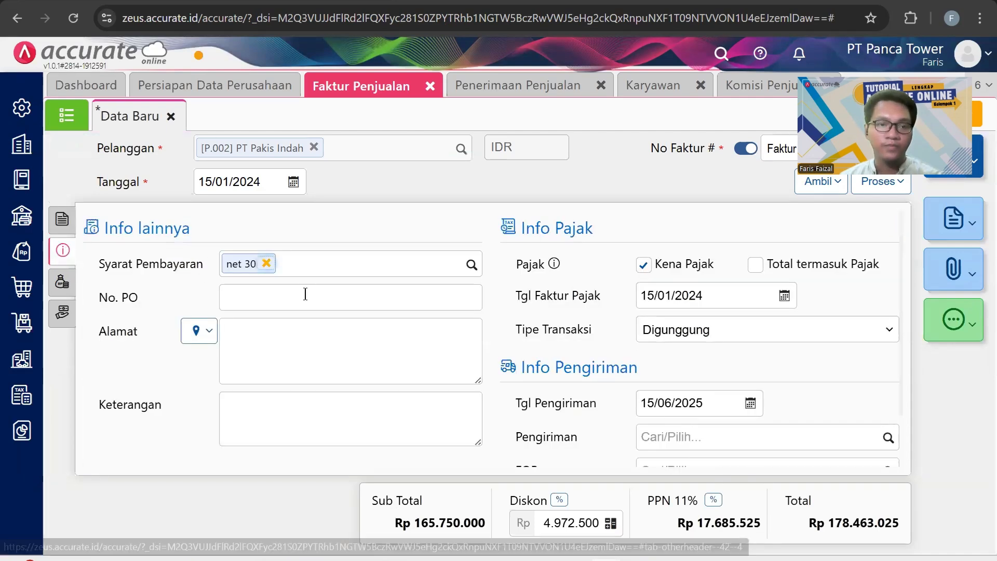
left_click(267, 263)
left_click(472, 266)
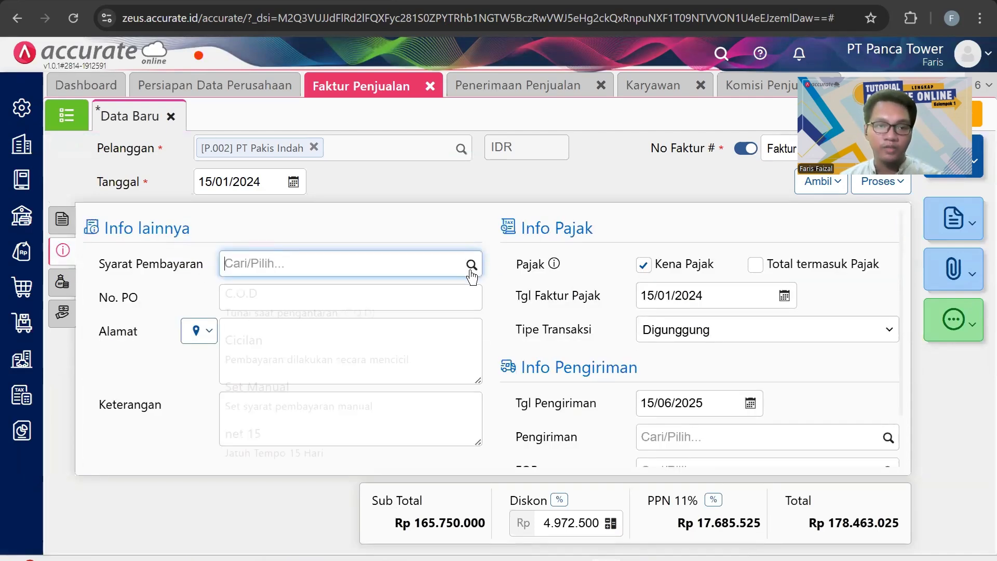
left_click(442, 315)
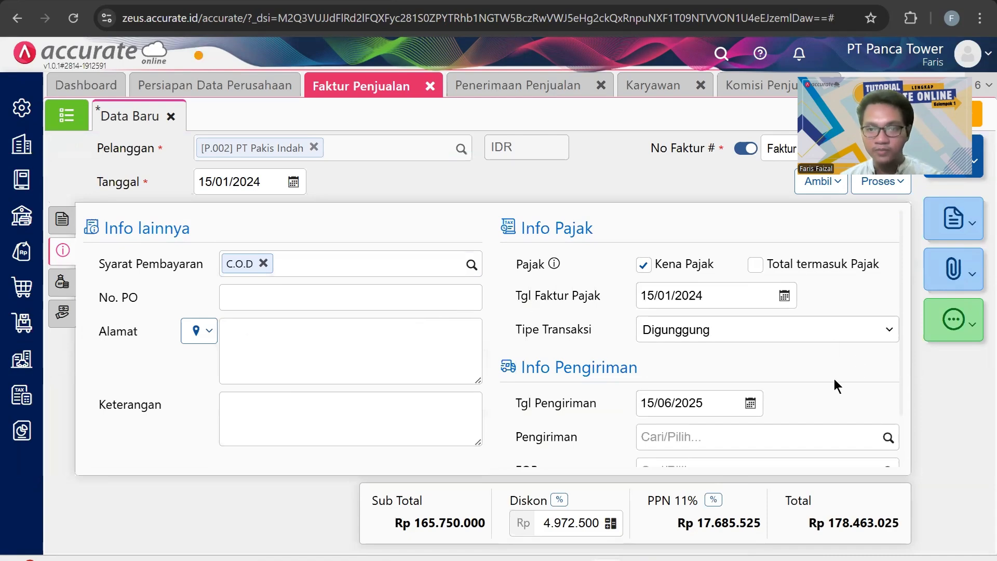
Set the invoice's shipping date (Tgl Pengiriman) to 15/01/2024
scroll(753, 358, "down", 1)
left_click(703, 341)
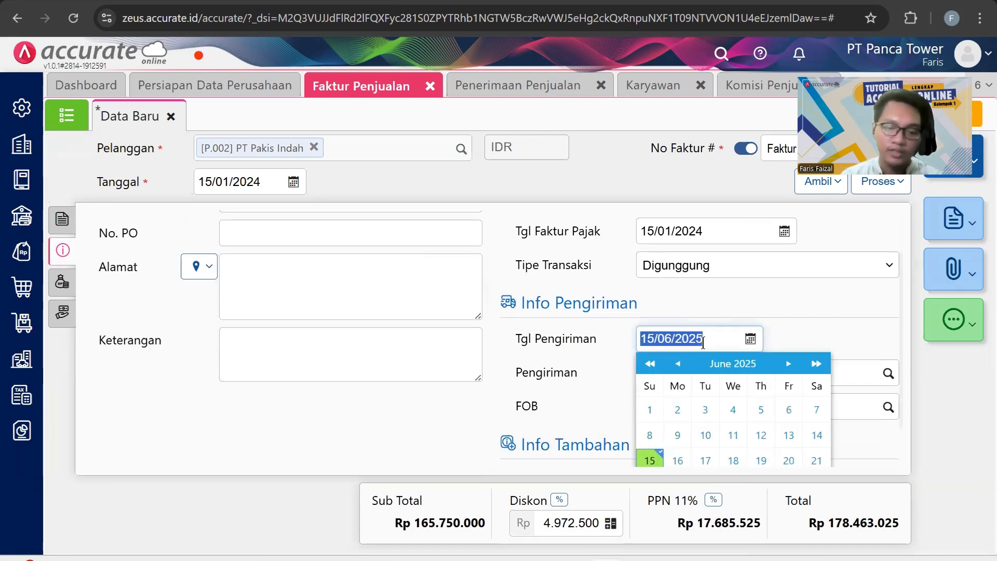
right_click(703, 341)
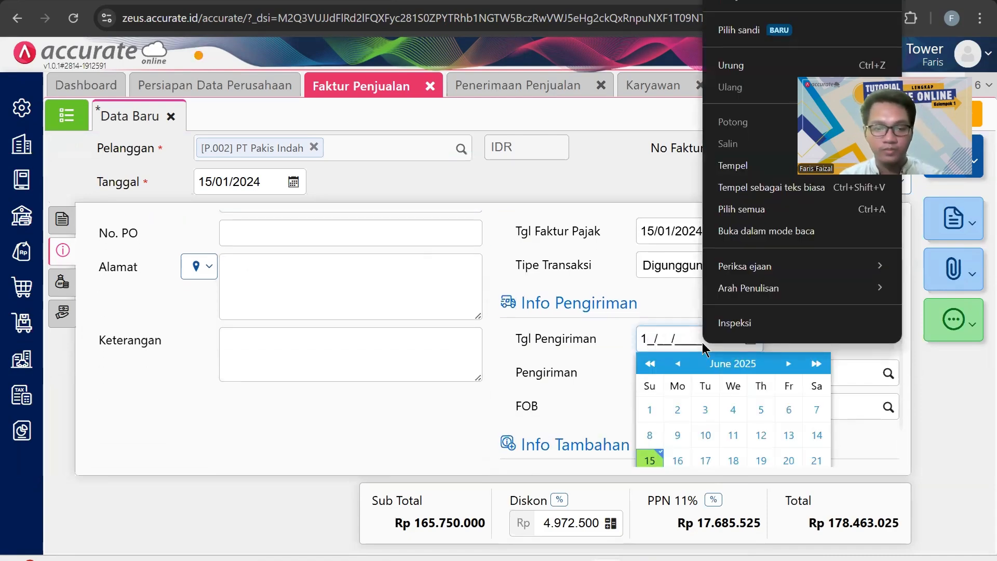
left_click(652, 338)
left_click(660, 335)
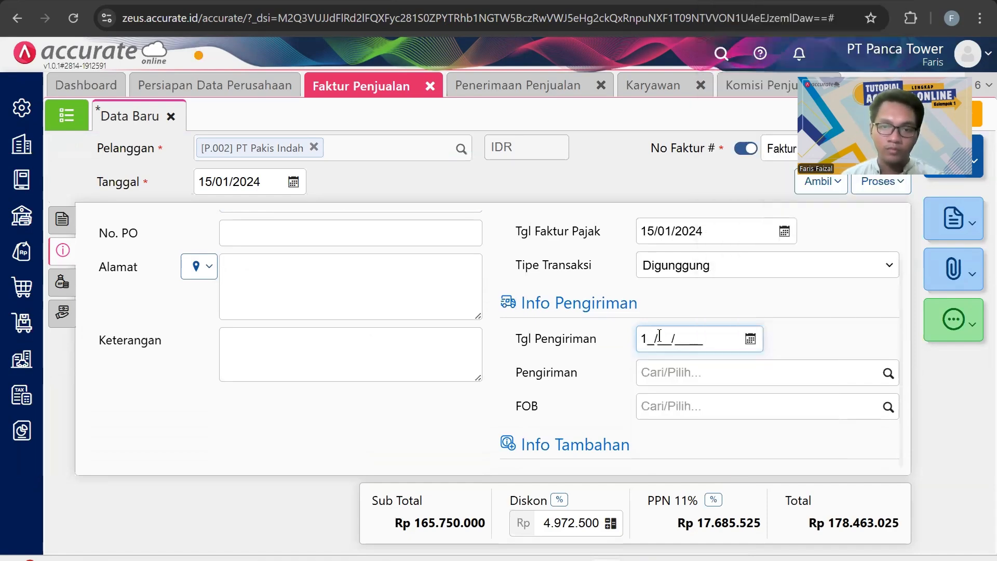
left_click(648, 340)
type("5/")
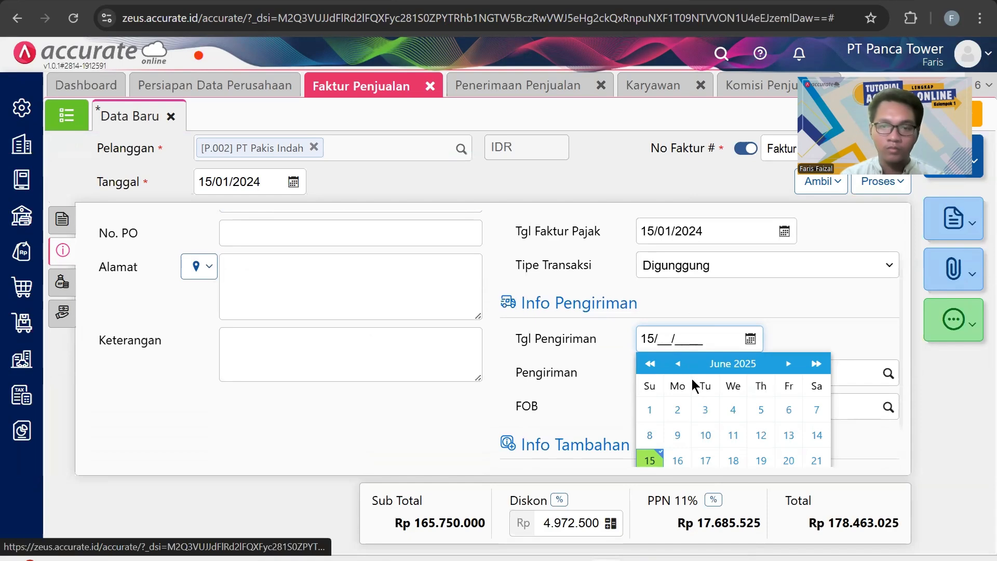
type("01/2024")
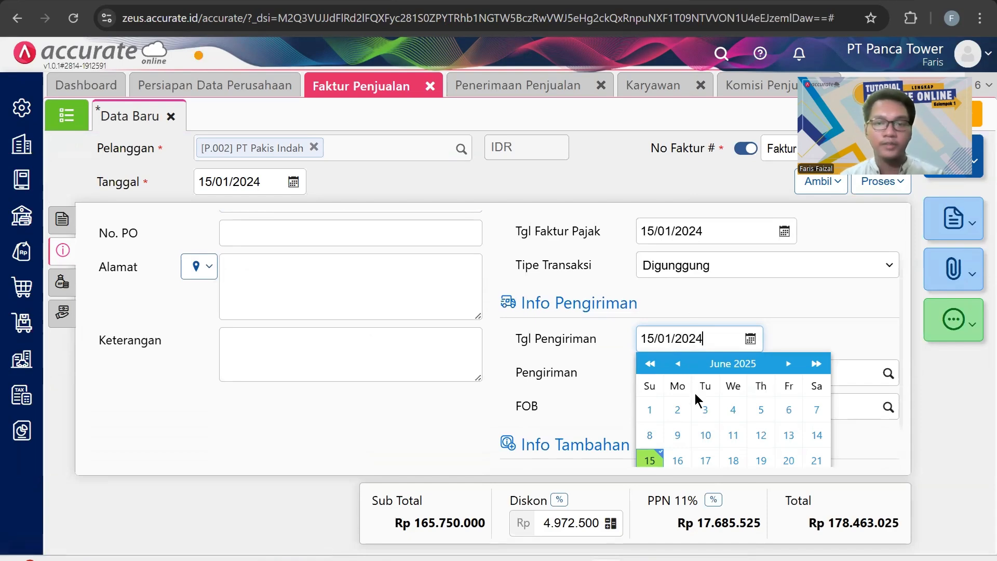
left_click(307, 432)
Process the PT Pakis Indah invoice to payment (Pembayaran), opening a new sales receipt for it
left_click(62, 219)
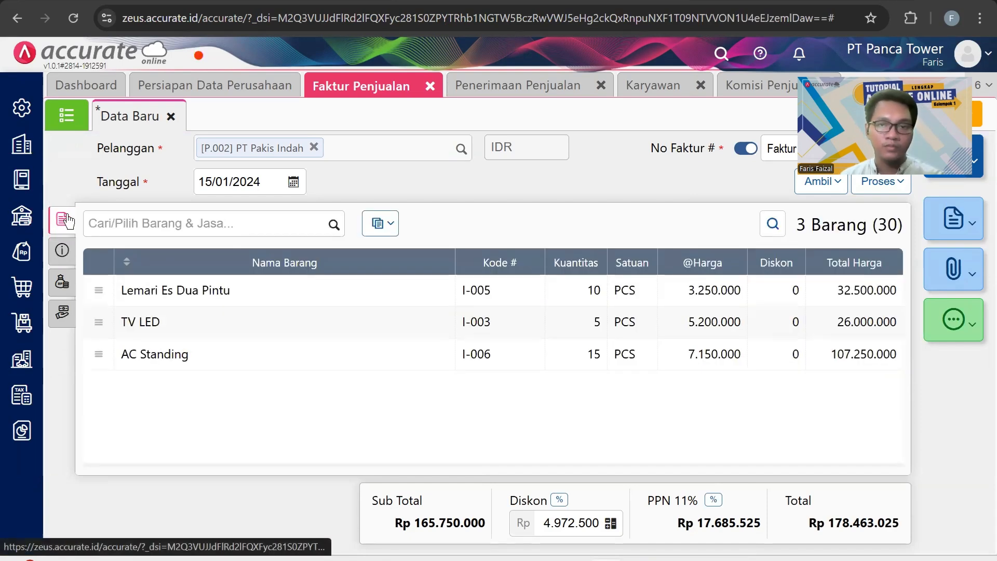
left_click(885, 183)
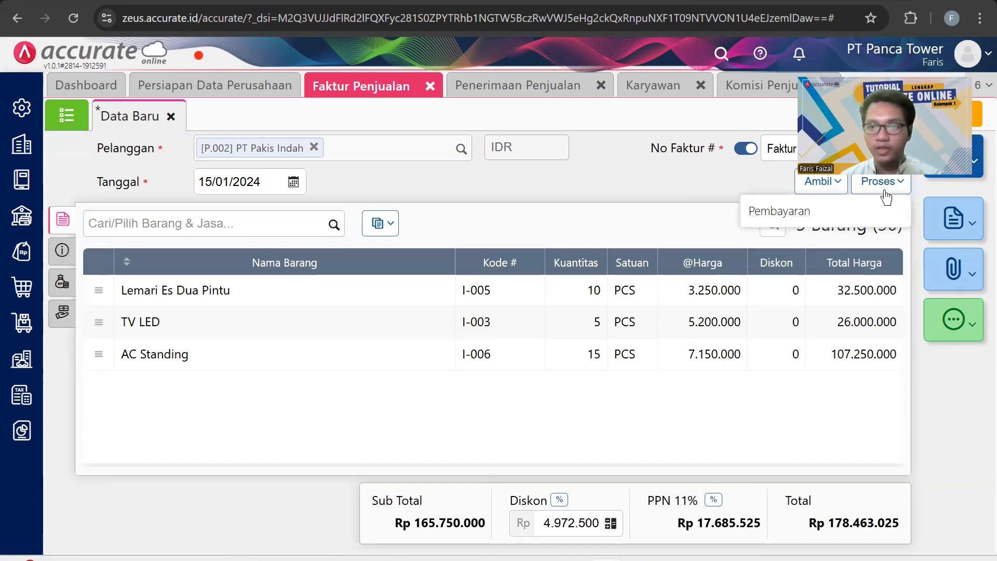
left_click(848, 217)
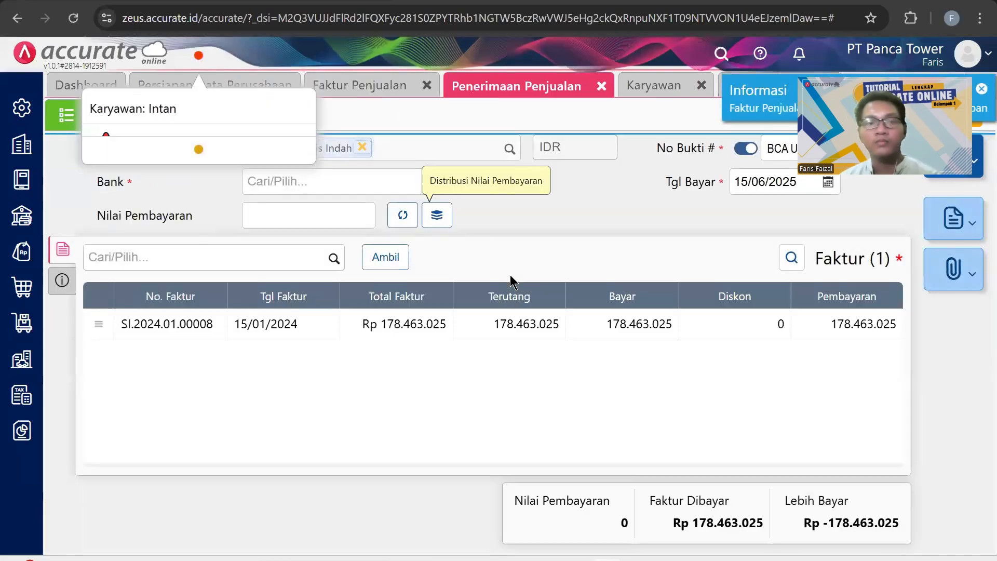
Set the receipt's bank to BSI IDR and fill Nilai Pembayaran with the full invoice amount
left_click(102, 215)
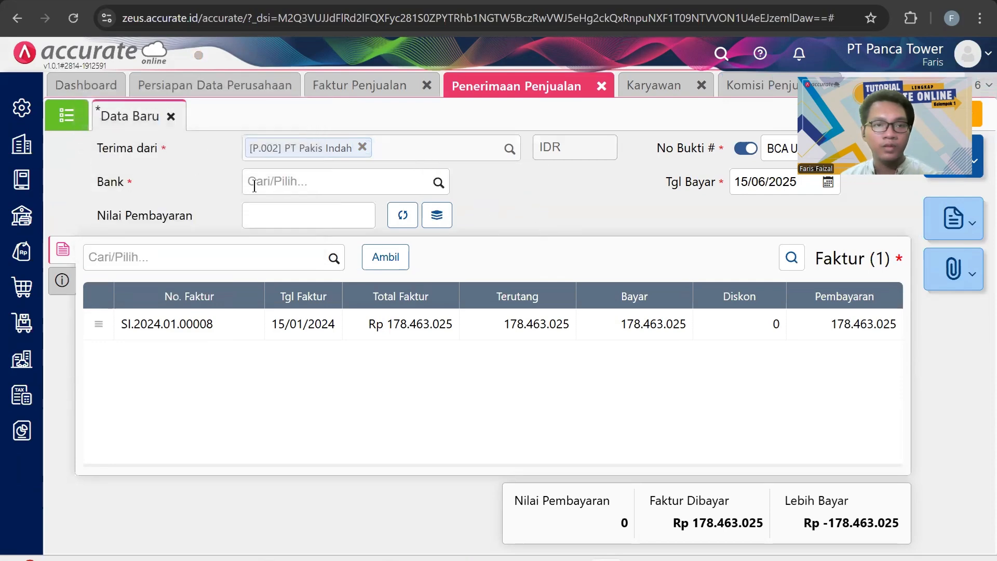
left_click(438, 184)
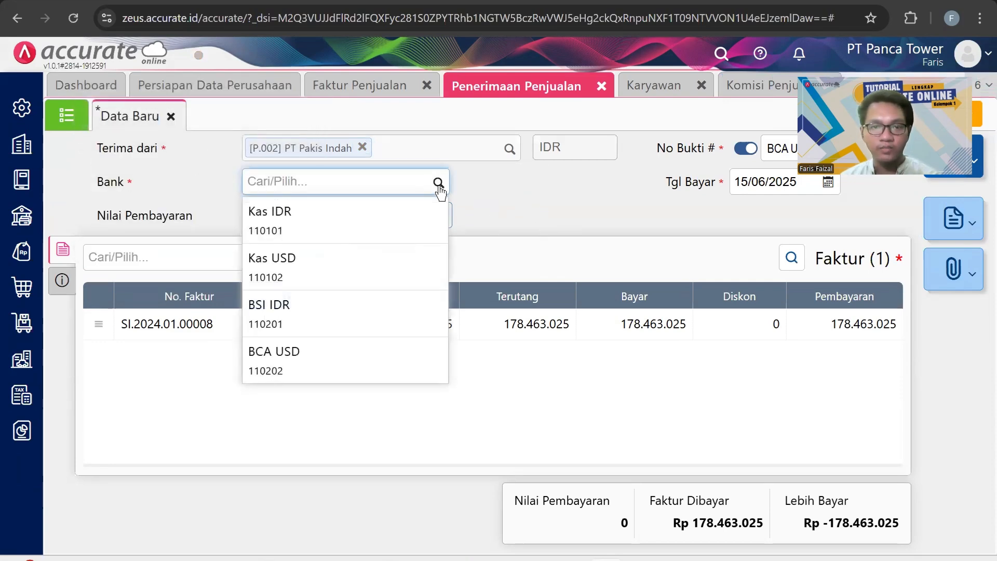
left_click(388, 320)
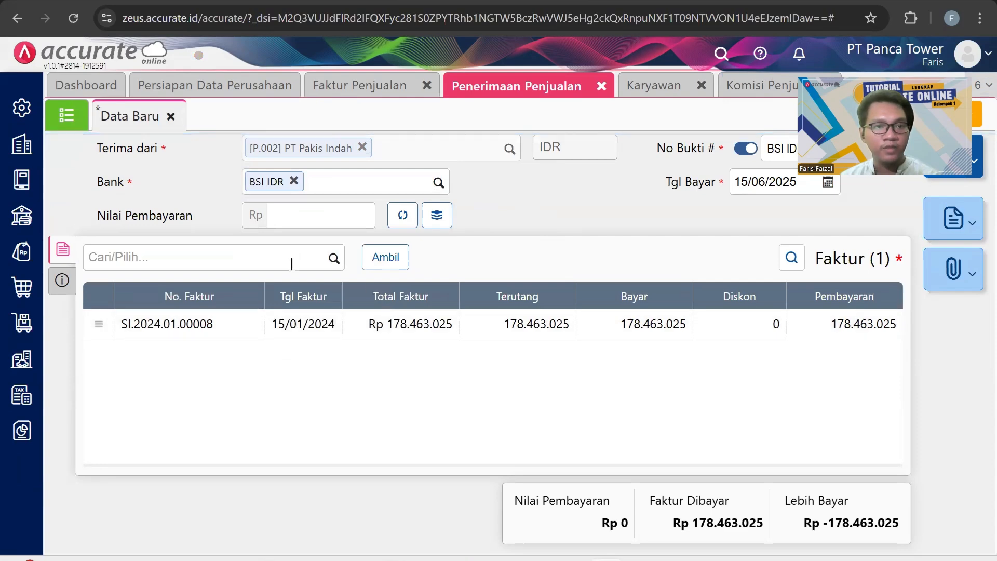
left_click(399, 221)
Set the receipt's payment date (Tgl Bayar) to 15/01/2024
left_click(765, 182)
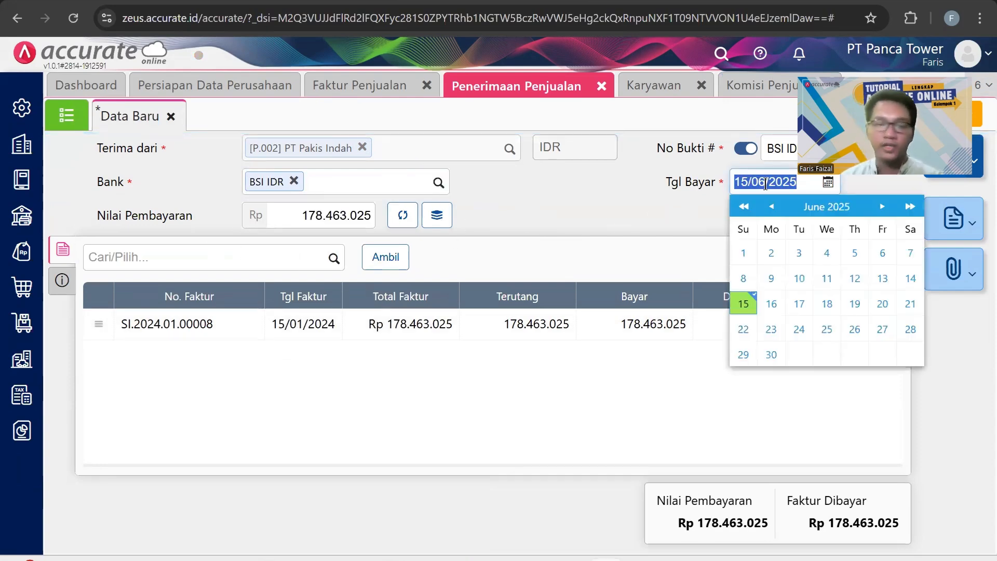
type("15/01/20")
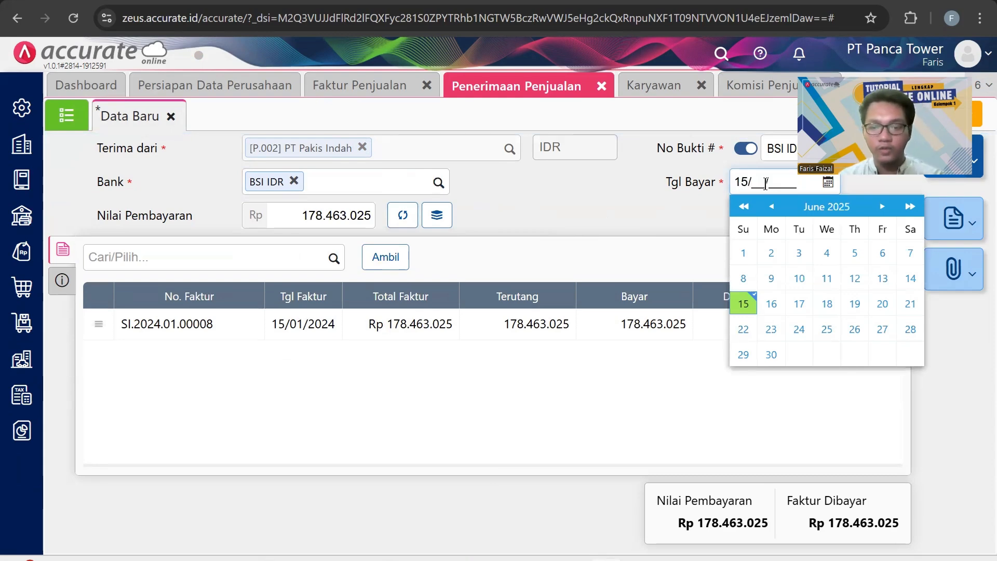
type("24")
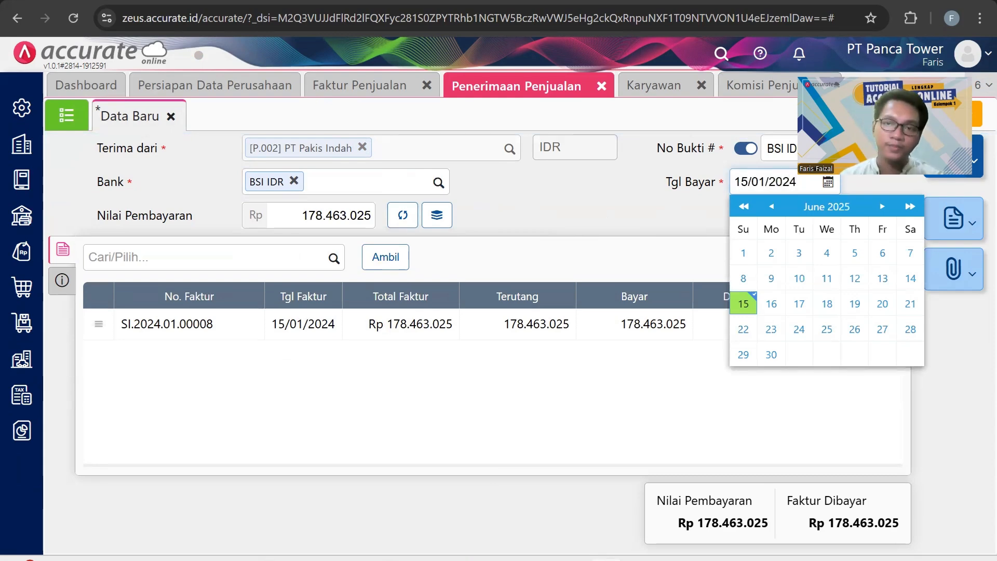
left_click(621, 249)
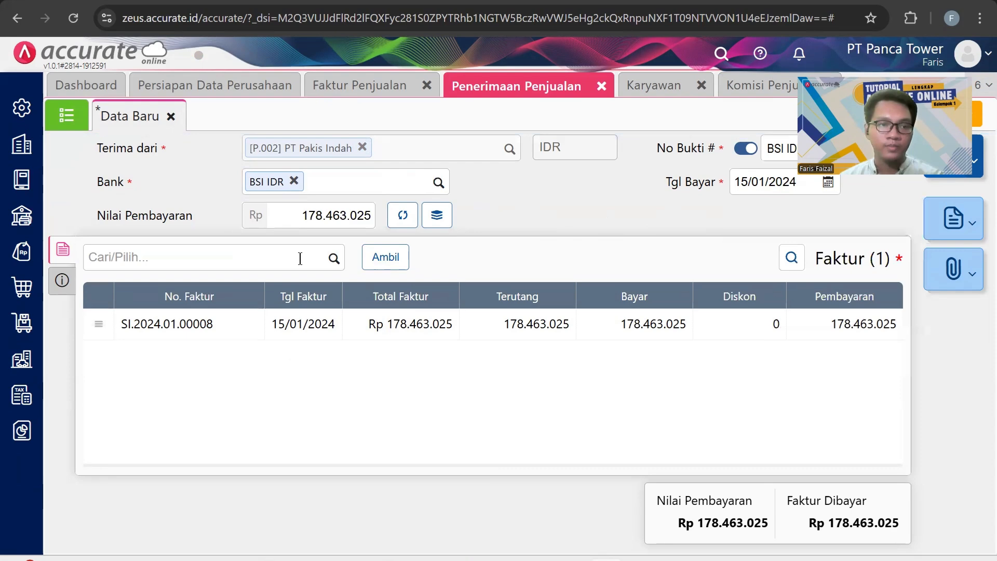
Set the receipt's payment method (Metode Bayar) to Transfer Bank and save the sales receipt
left_click(62, 281)
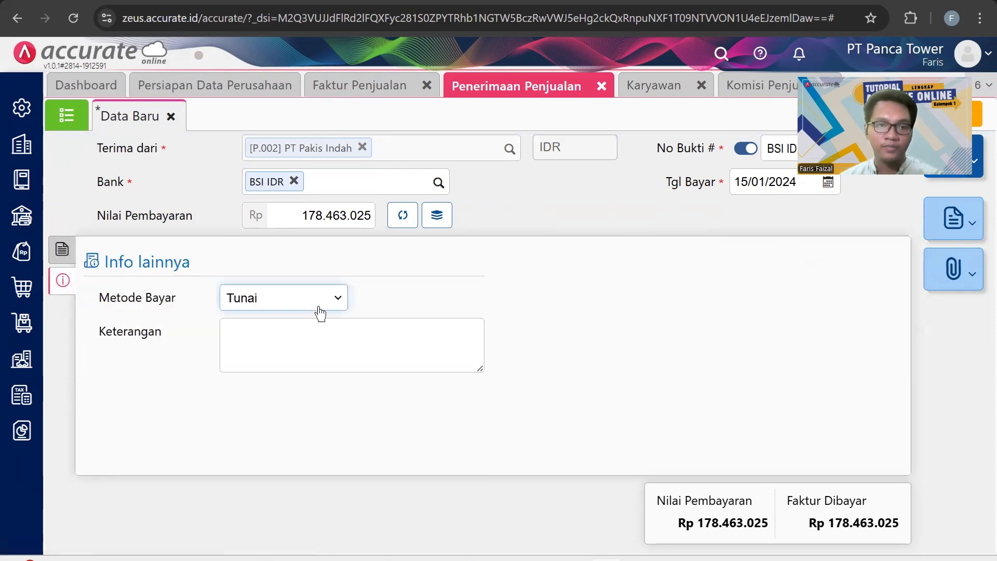
left_click(345, 300)
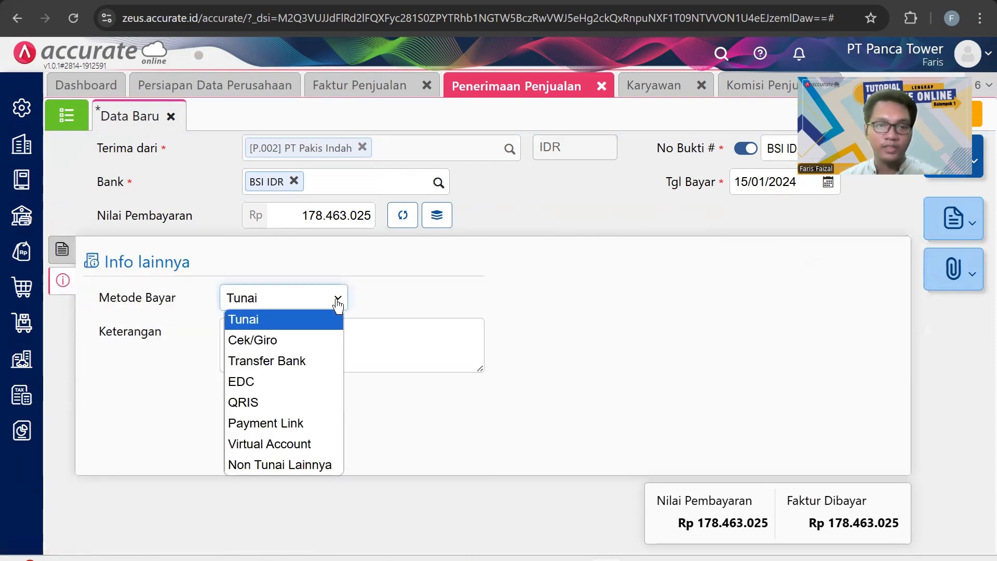
left_click(329, 360)
left_click(667, 298)
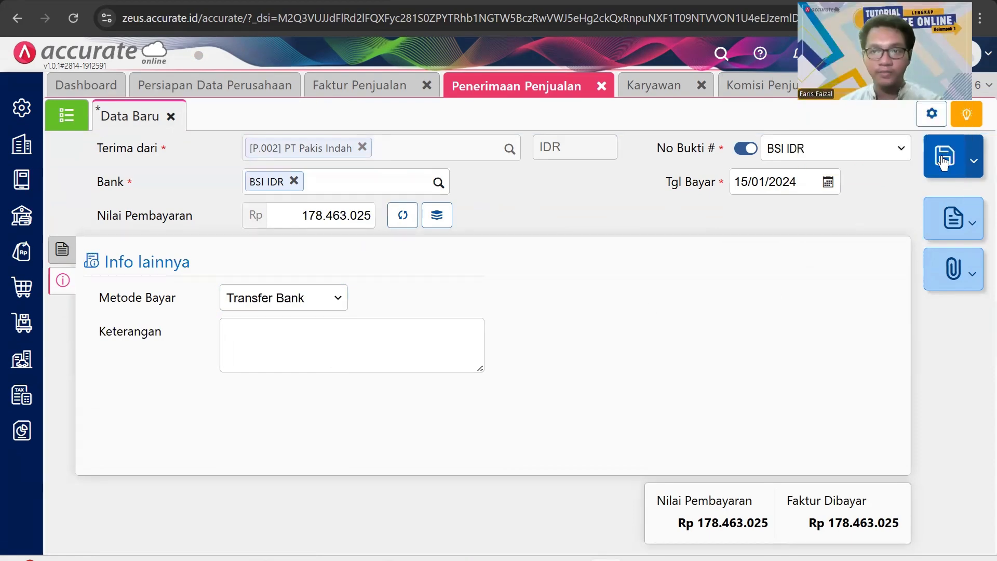
left_click(942, 167)
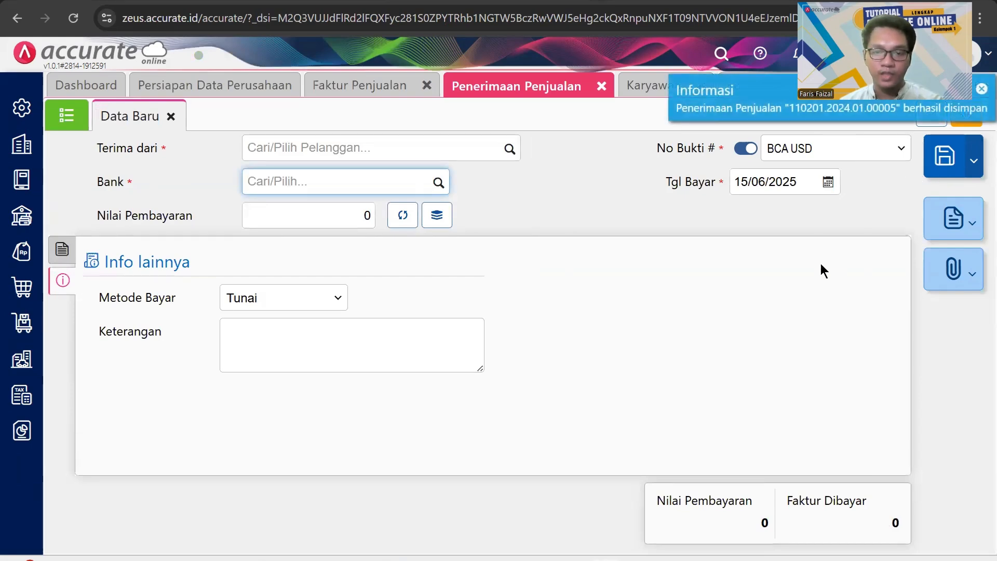
Check the 16 January 2024 transaction in the case document and start a new employee (Karyawan) record with salutation Ibu and the salesperson's name
key("alt+Tab")
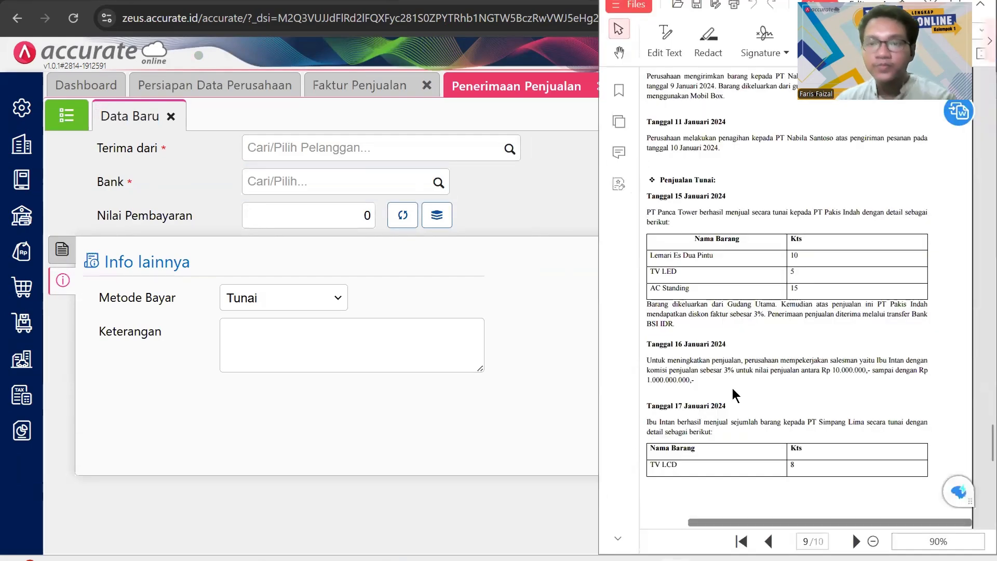
scroll(792, 325, "down", 2)
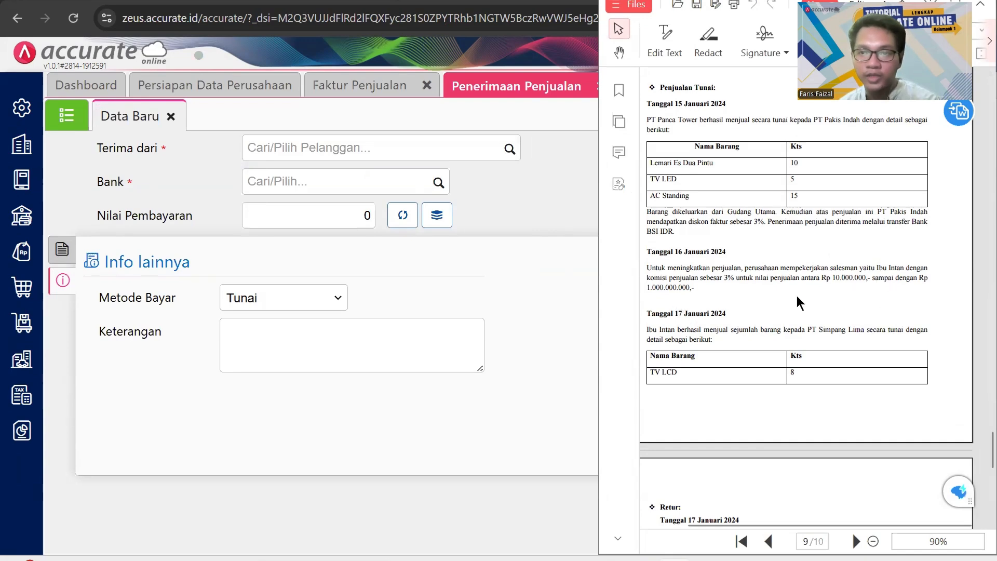
left_click(558, 286)
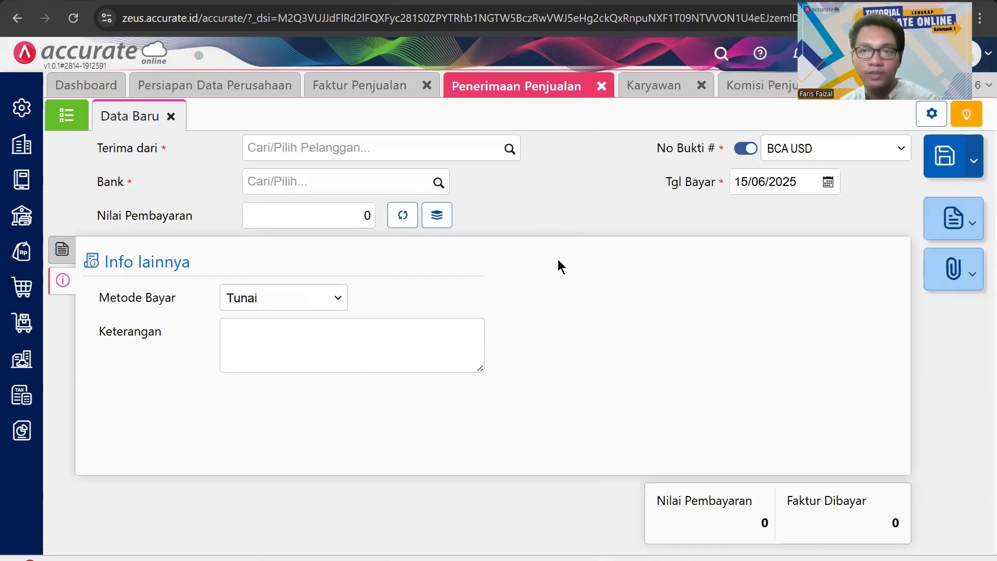
left_click(22, 150)
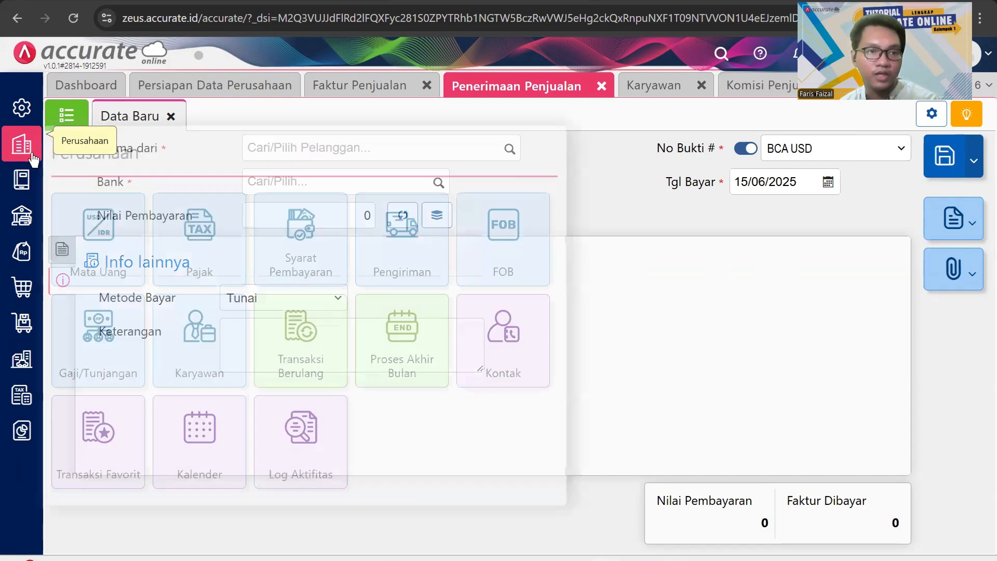
left_click(203, 362)
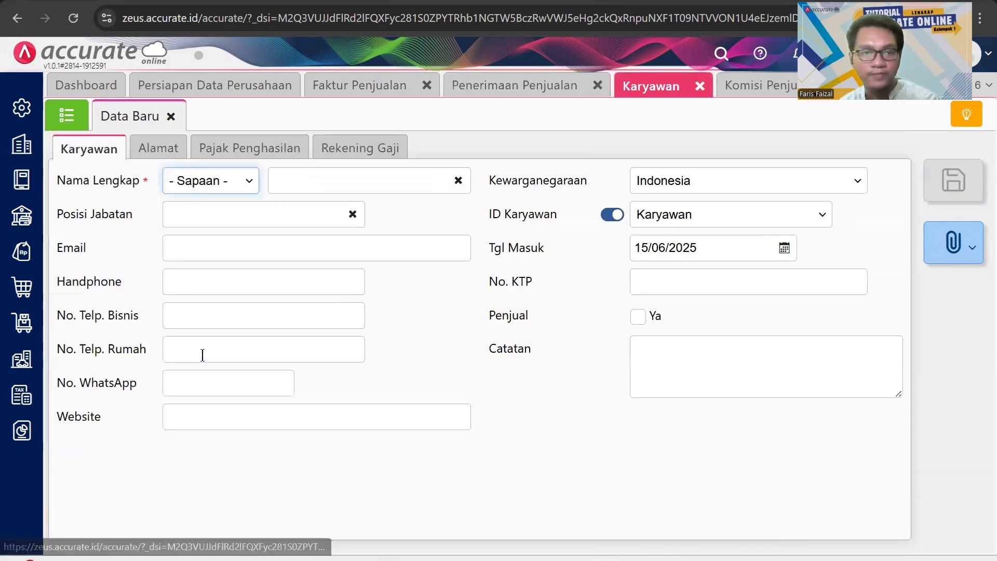
left_click(242, 179)
left_click(232, 247)
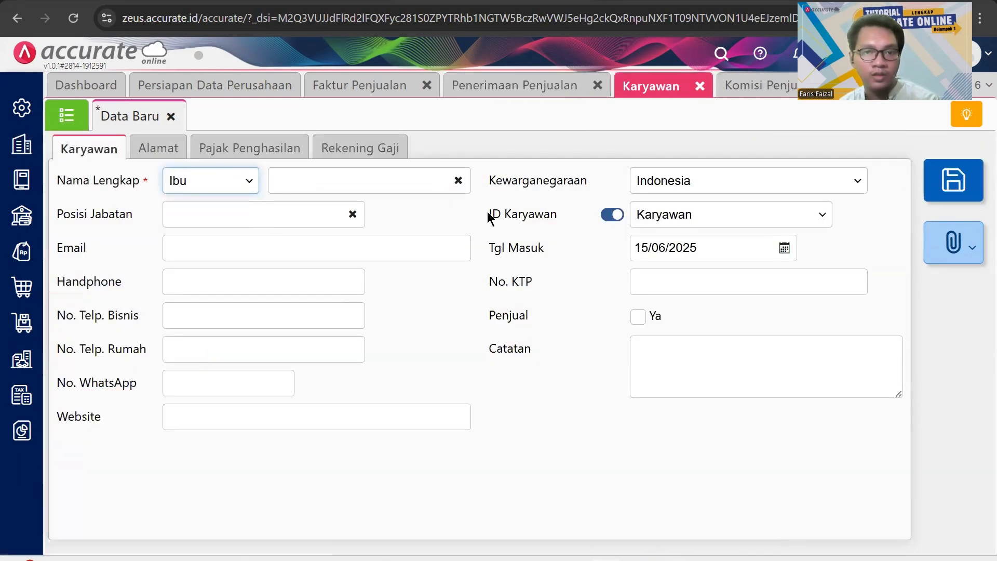
left_click(390, 191)
type("I")
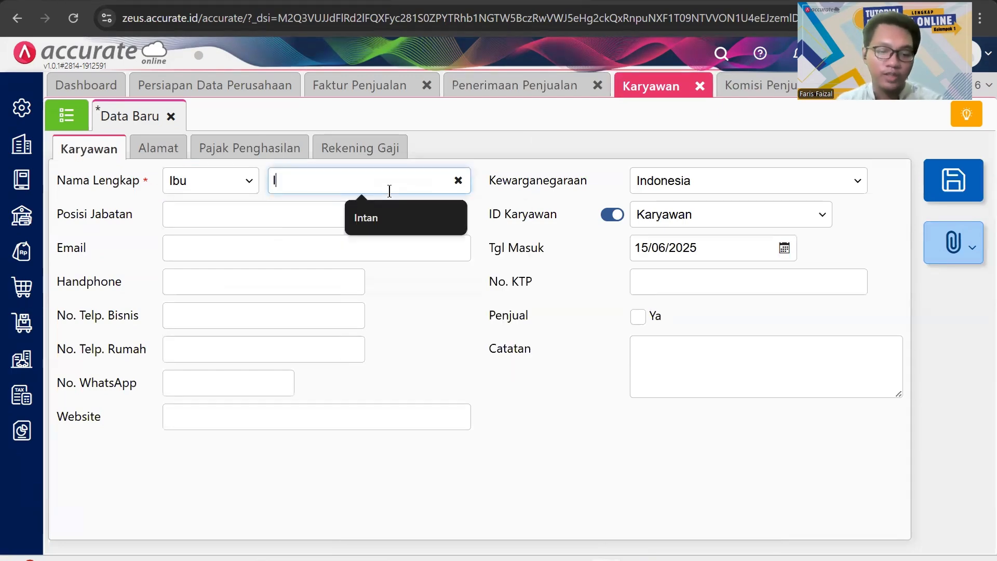
type("ntans")
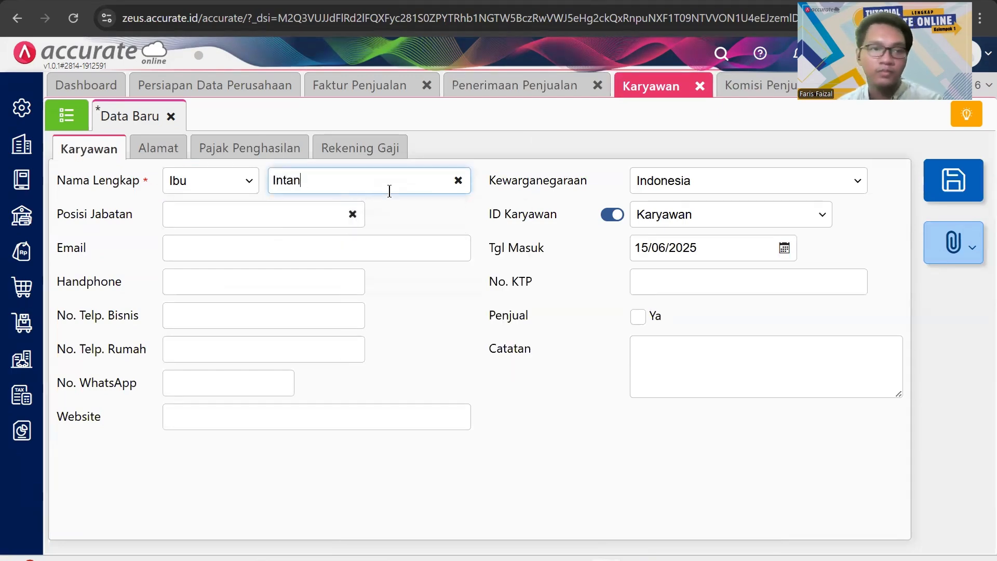
Set the employee's position (Posisi Jabatan) to Salesman and mark the employee as a seller (Penjual)
left_click(291, 208)
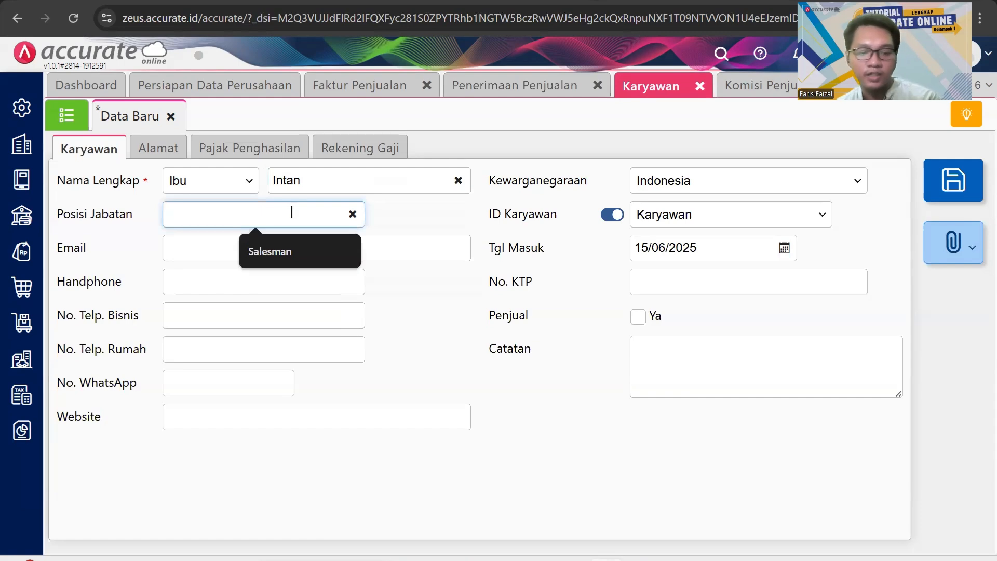
type("Salesman")
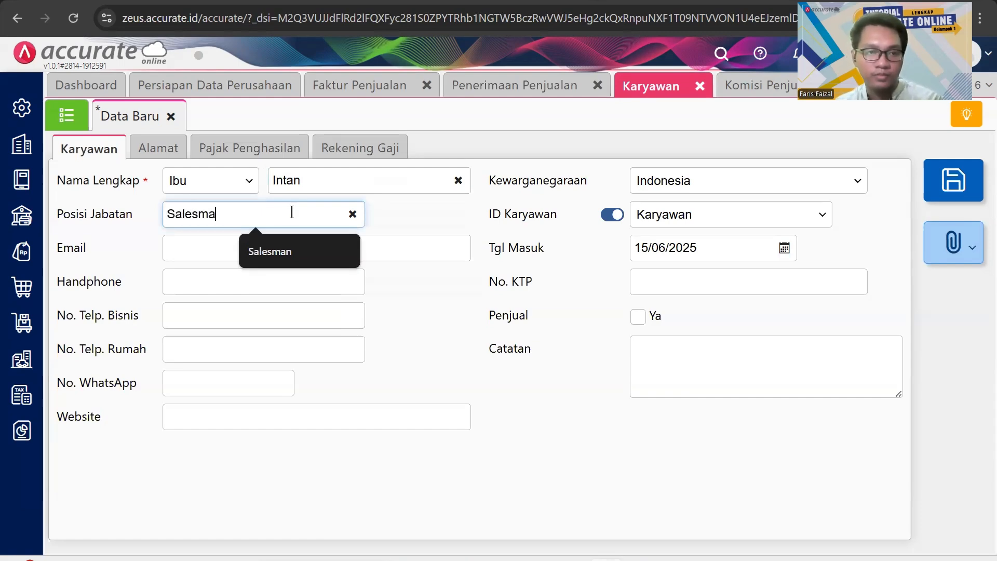
left_click(433, 206)
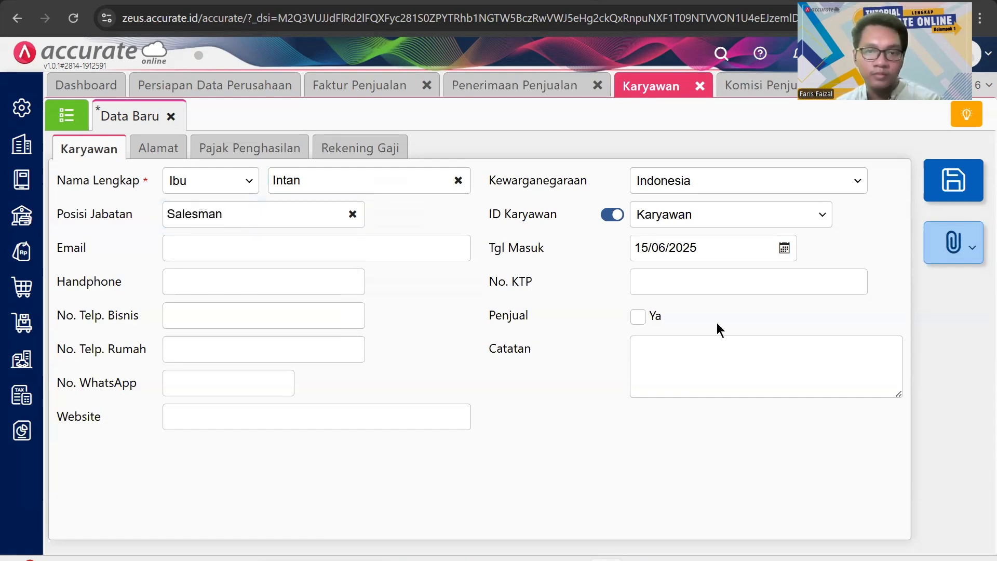
left_click(638, 317)
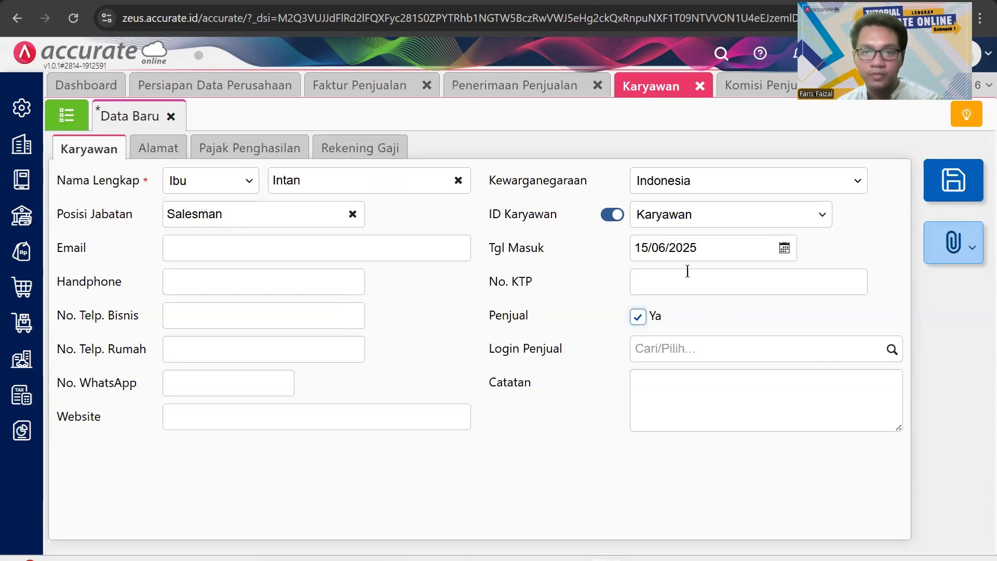
Set the employee's start date (Tgl Masuk) to 16/01/2024 and save the employee record
left_click(686, 252)
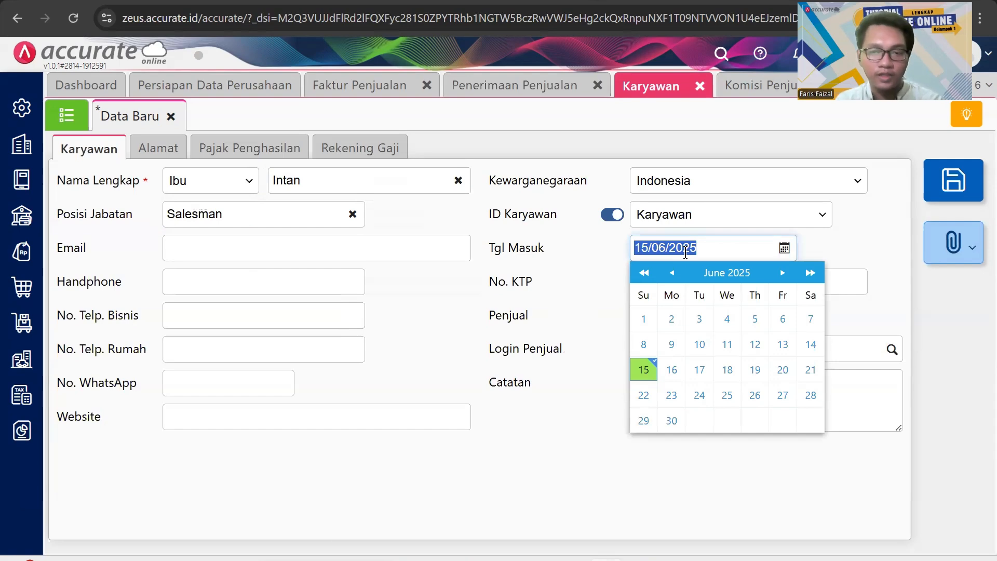
type("16012")
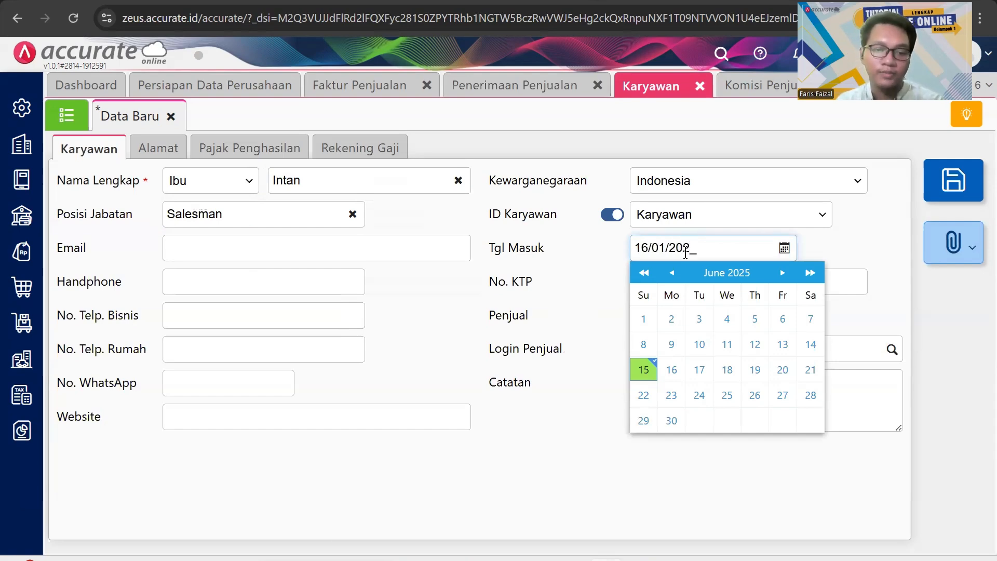
left_click(875, 215)
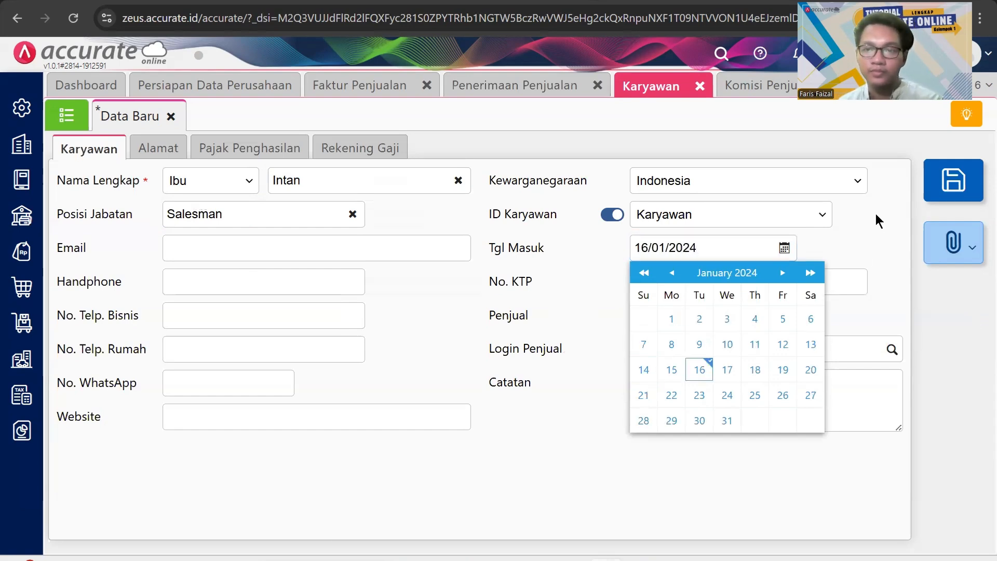
left_click(946, 192)
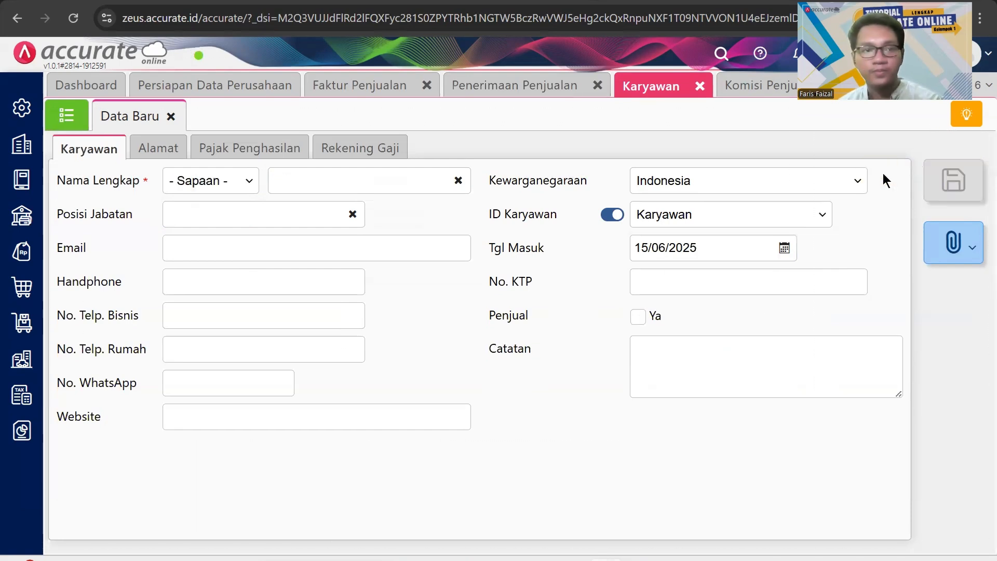
Start a new seller commission (Komisi Penjual) record and name the commission calculation "salesman"
left_click(16, 255)
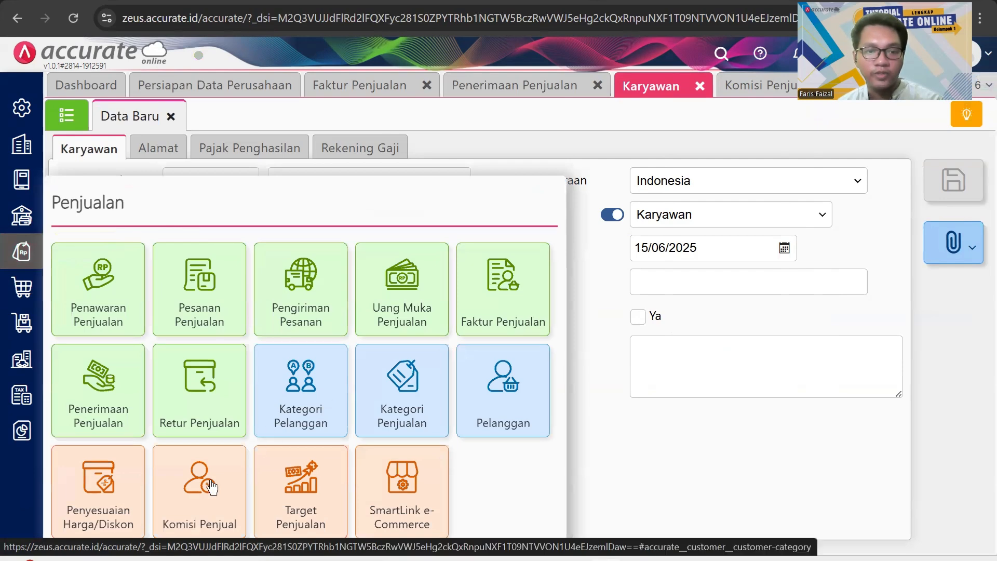
left_click(202, 507)
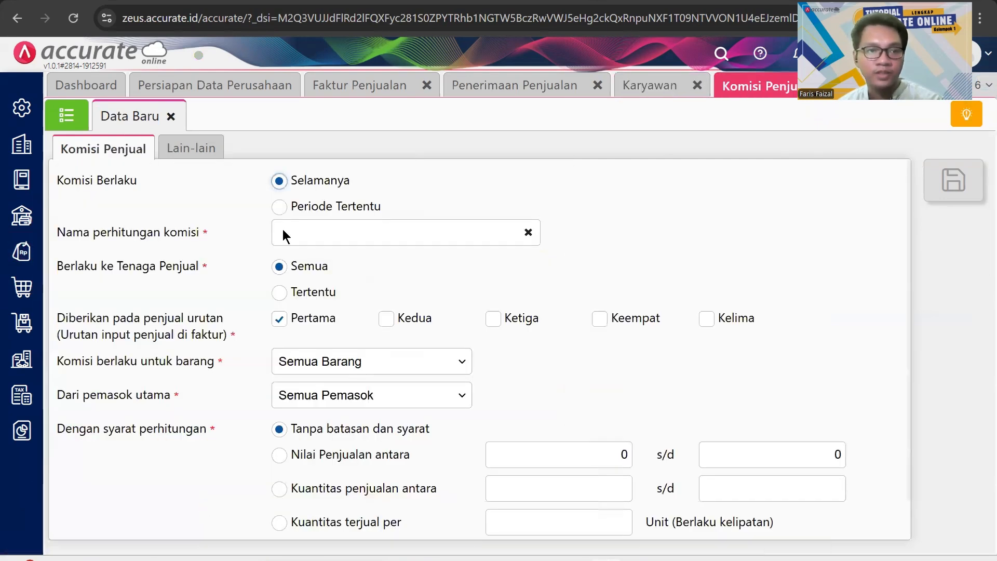
left_click(319, 230)
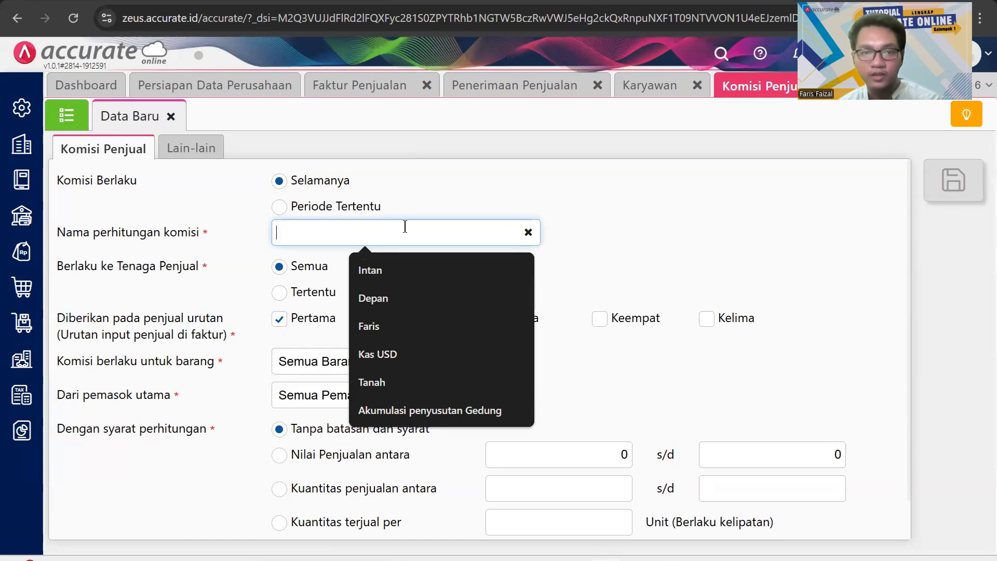
type("sale")
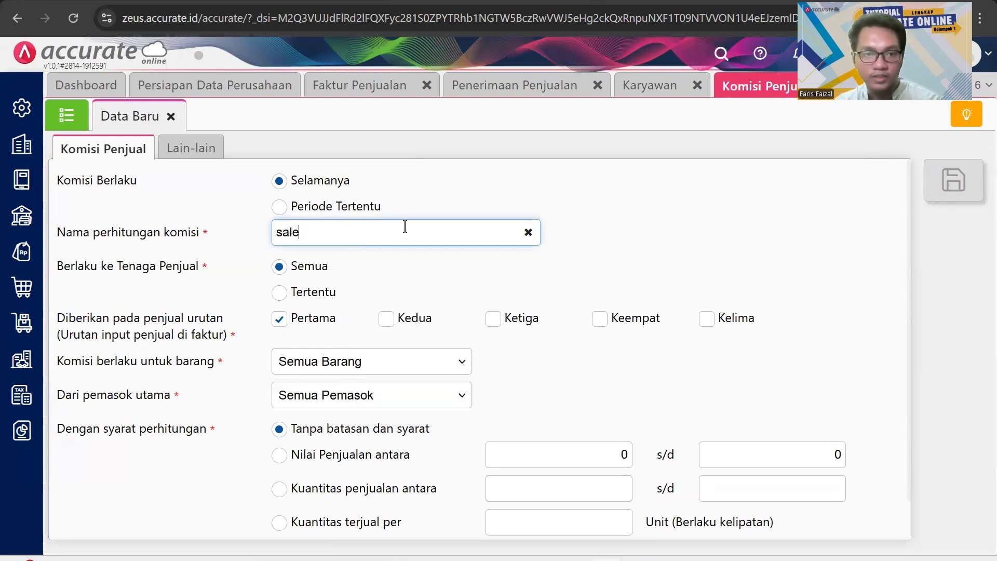
type("sman")
left_click(607, 244)
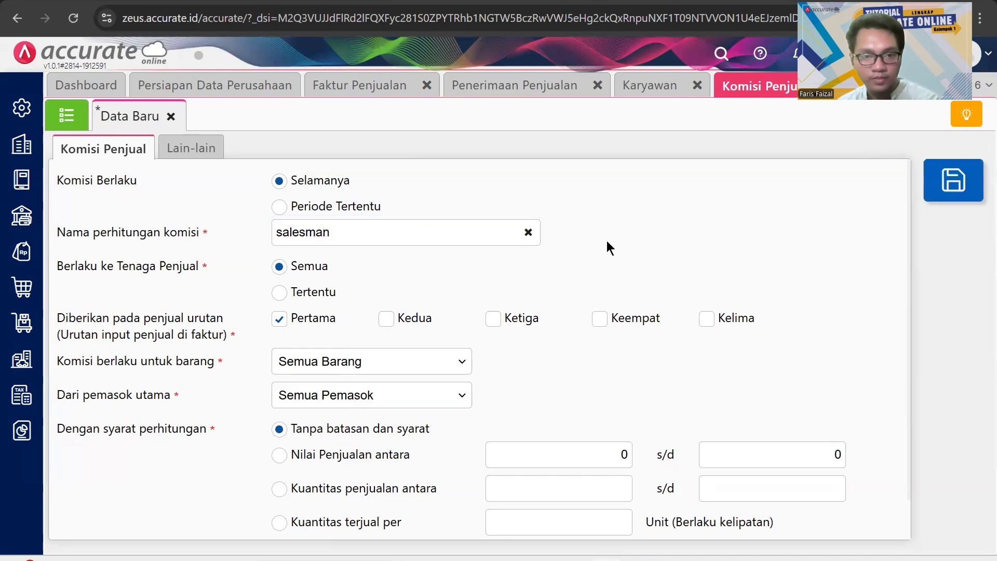
Check the 16 January 2024 transaction in the case document for the commission percentage and the sales value range
scroll(670, 287, "down", 1)
scroll(667, 287, "down", 1)
left_click(707, 559)
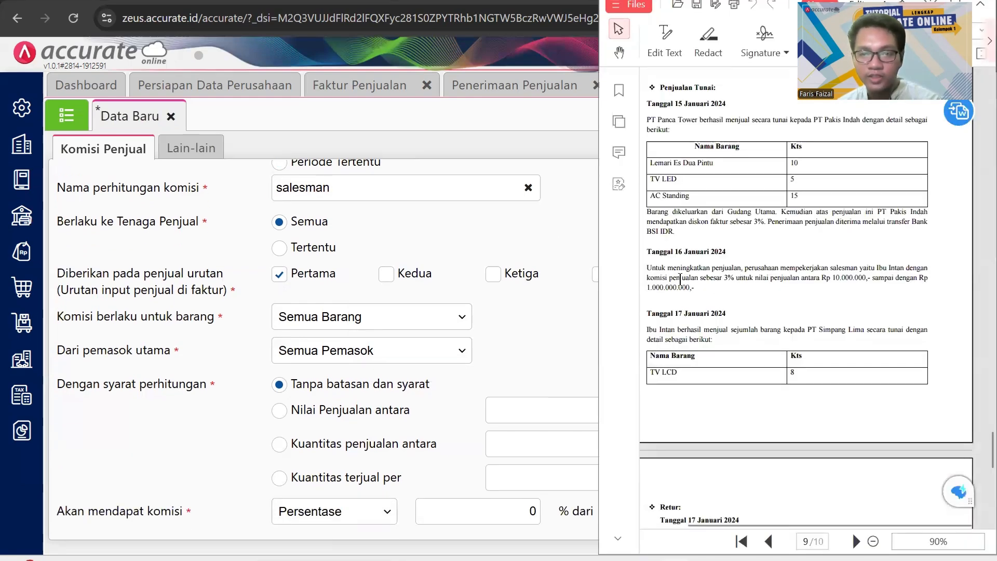
left_click_drag(655, 278, 710, 279)
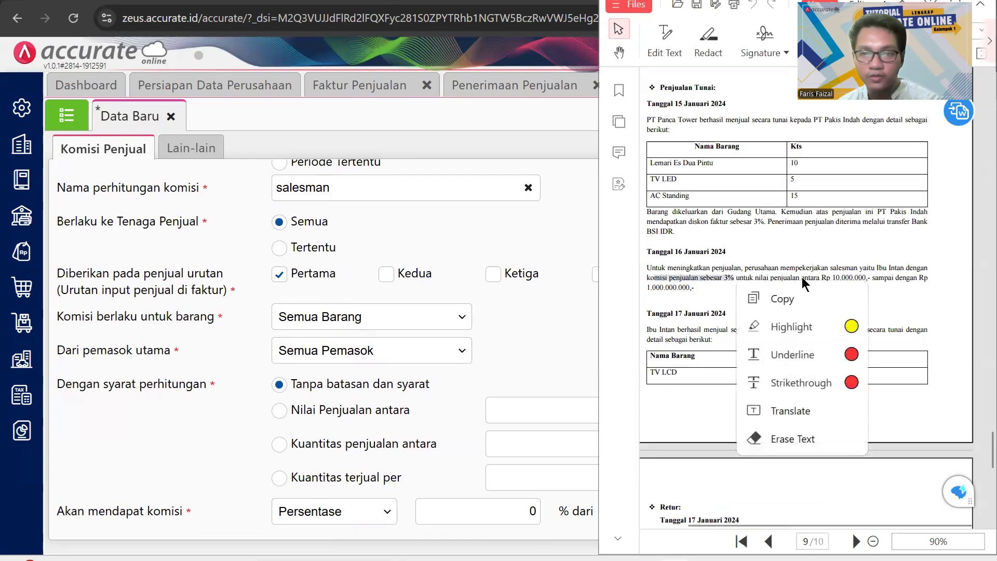
left_click(805, 278)
left_click_drag(822, 279, 867, 279)
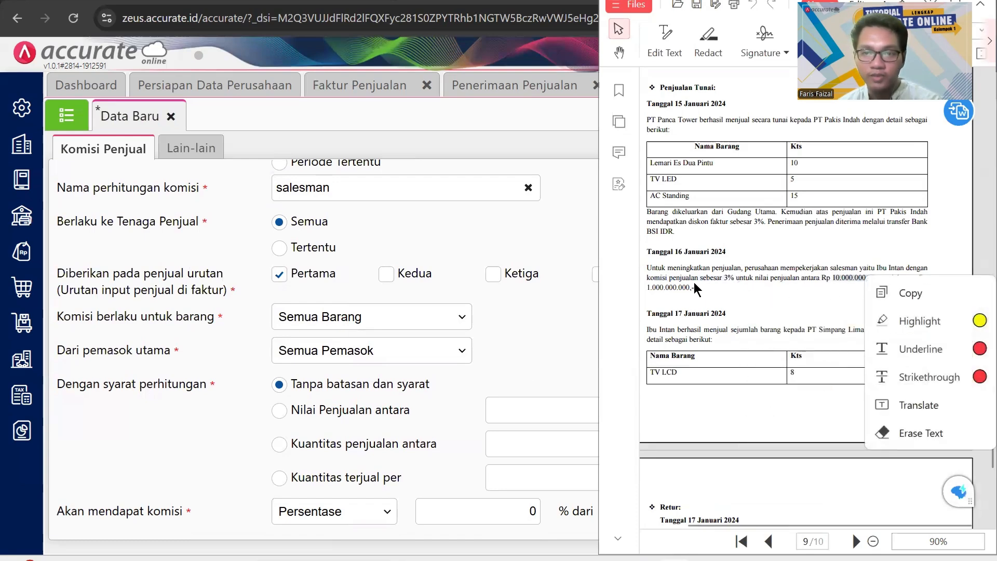
left_click(544, 335)
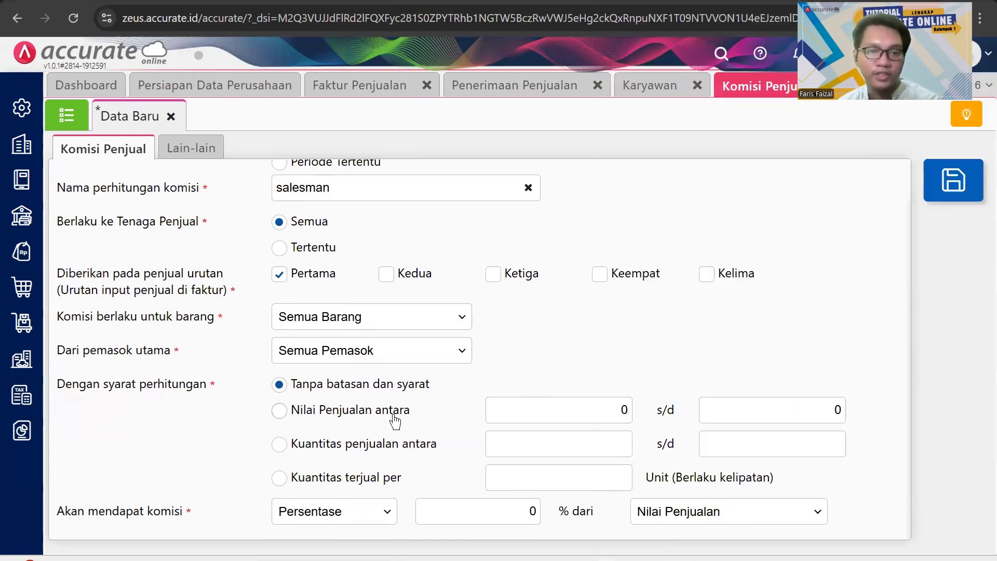
Set the commission's calculation condition to Nilai Penjualan antara, from 10.000.000 to 1.000.000.000
left_click(279, 411)
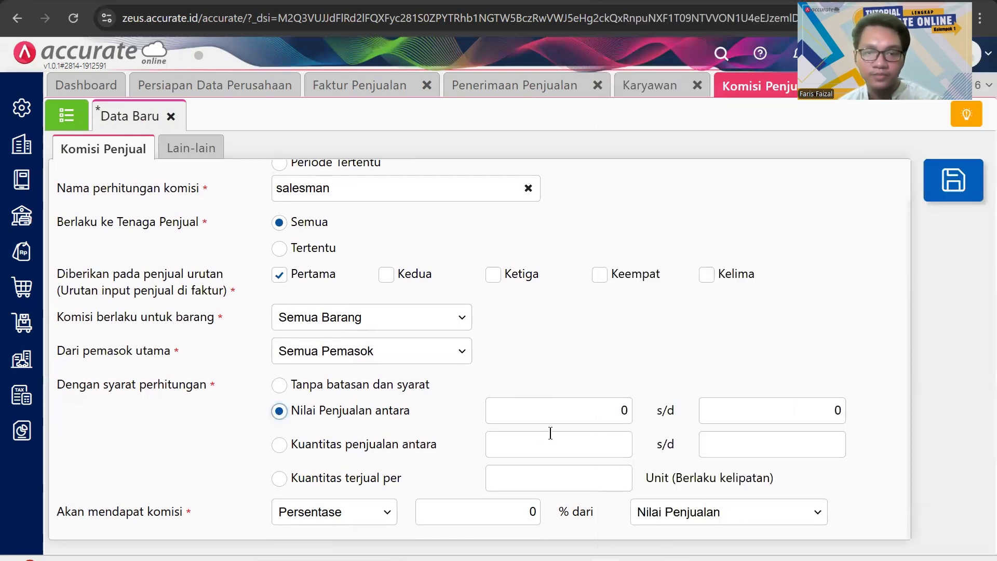
left_click(580, 413)
left_click(625, 410)
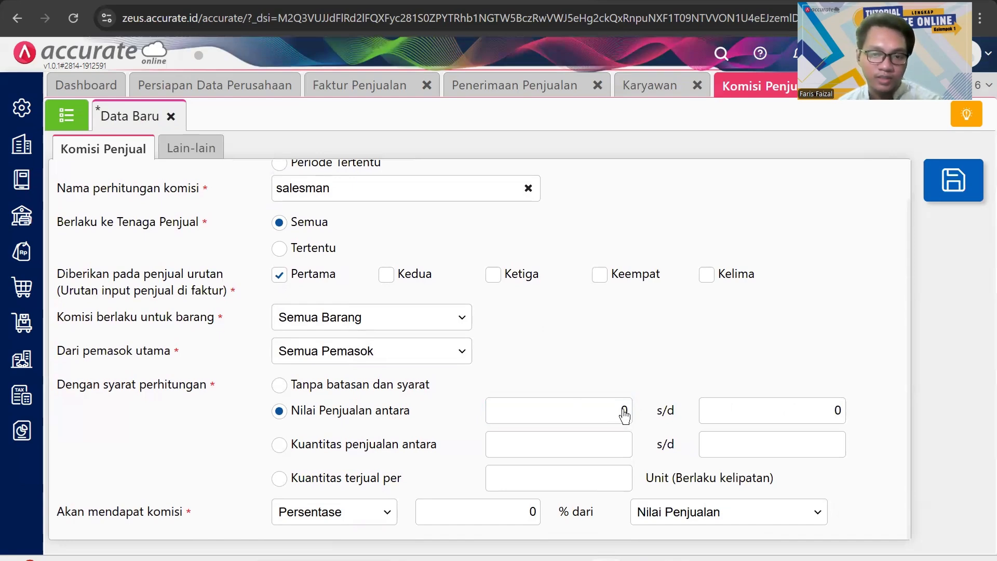
left_click(598, 413)
type("1000")
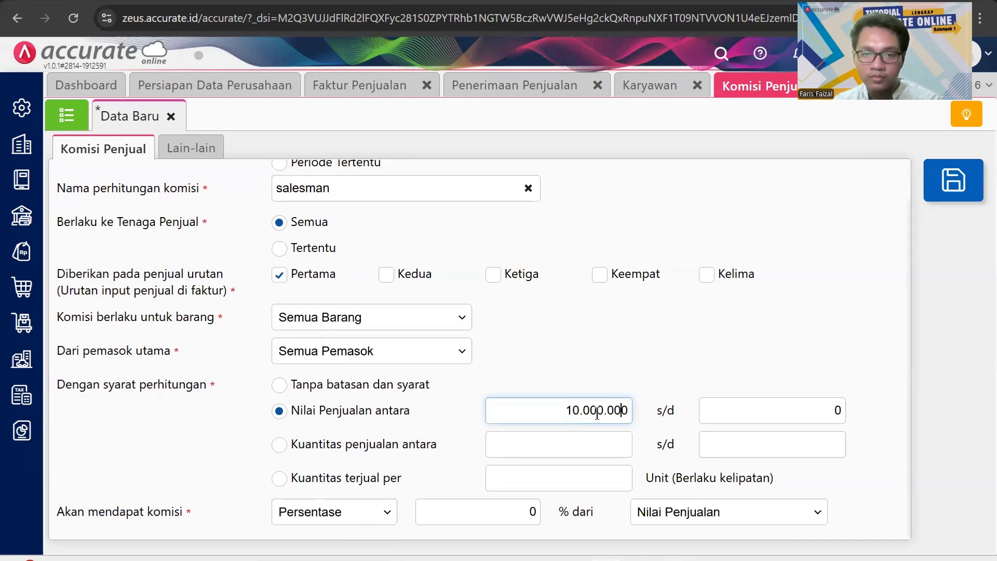
left_click(775, 419)
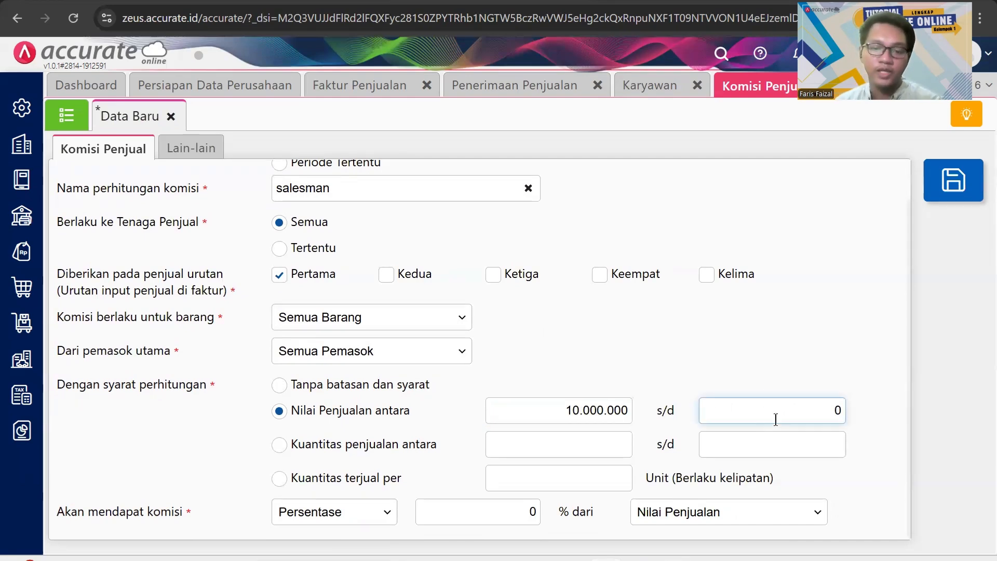
type("1000000")
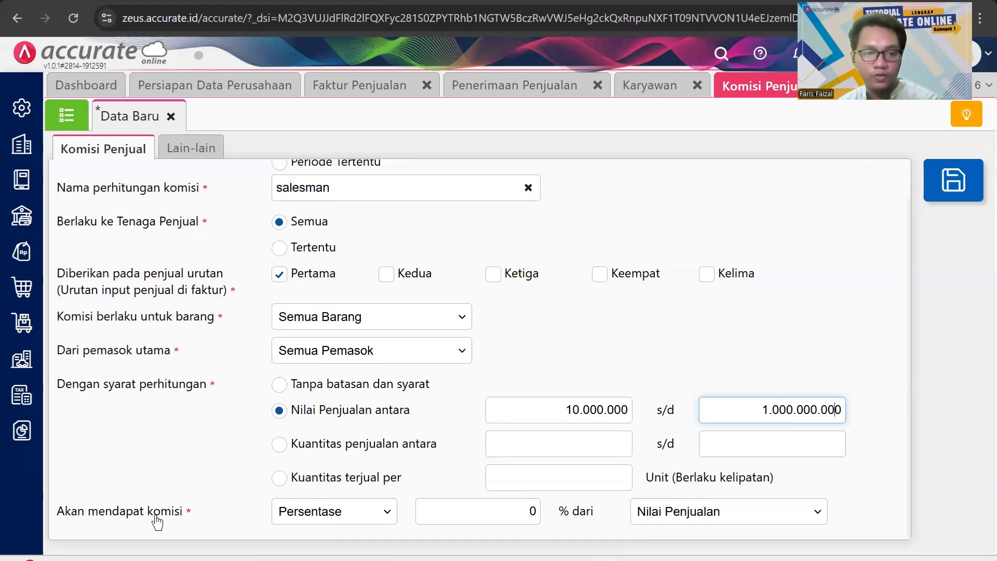
Set the commission percentage to 30% of Nilai Penjualan and save the seller commission record
left_click(481, 515)
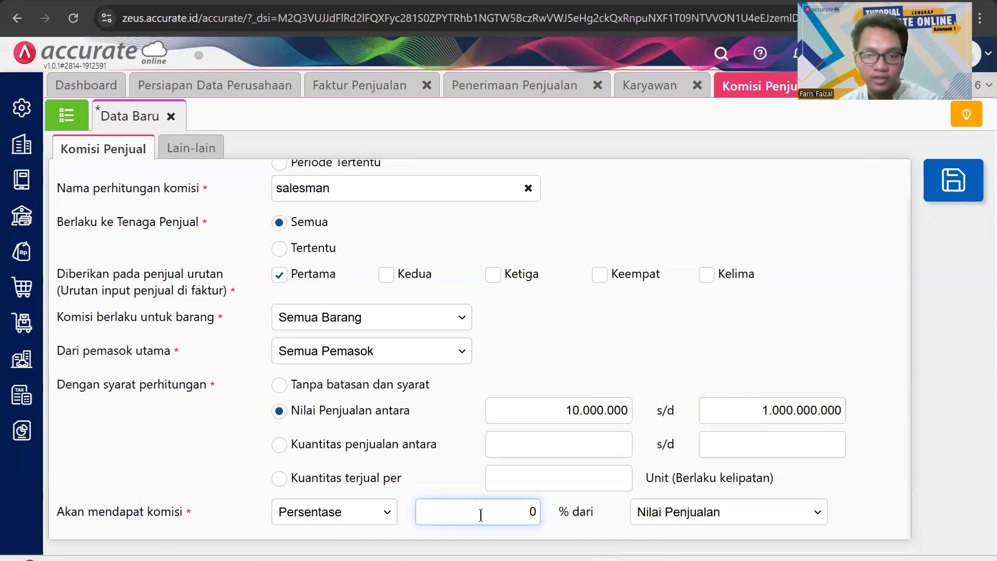
type("3")
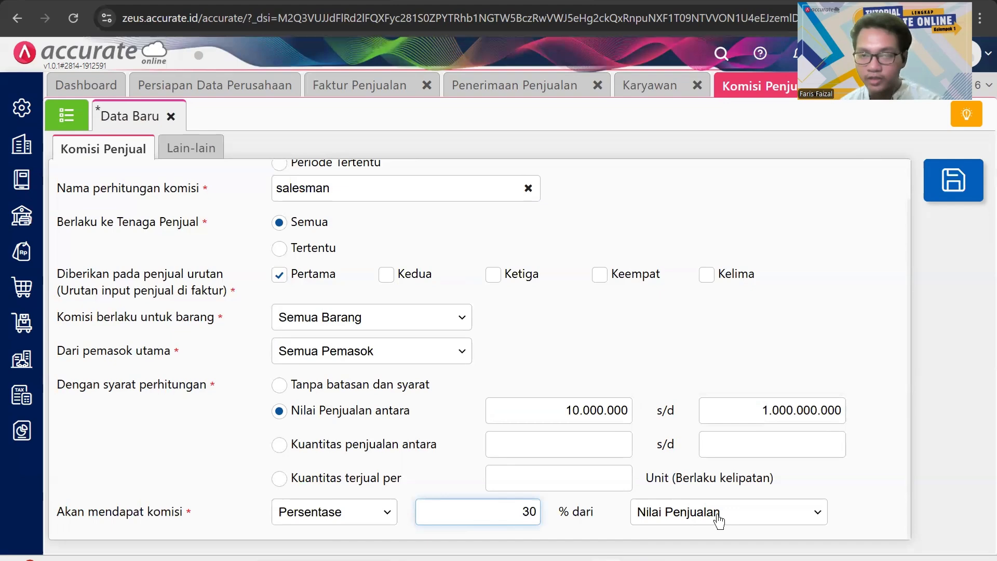
left_click(588, 339)
left_click(957, 196)
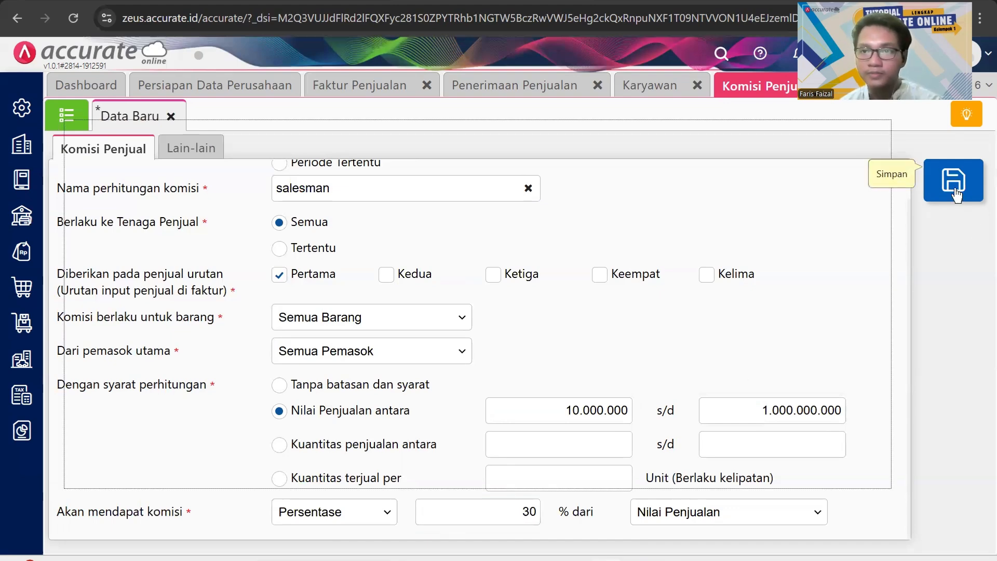
Check the 17 January 2024 sale in the case document and start a sales invoice (Faktur Penjualan) for PT Simpang Lima
key("alt+Tab")
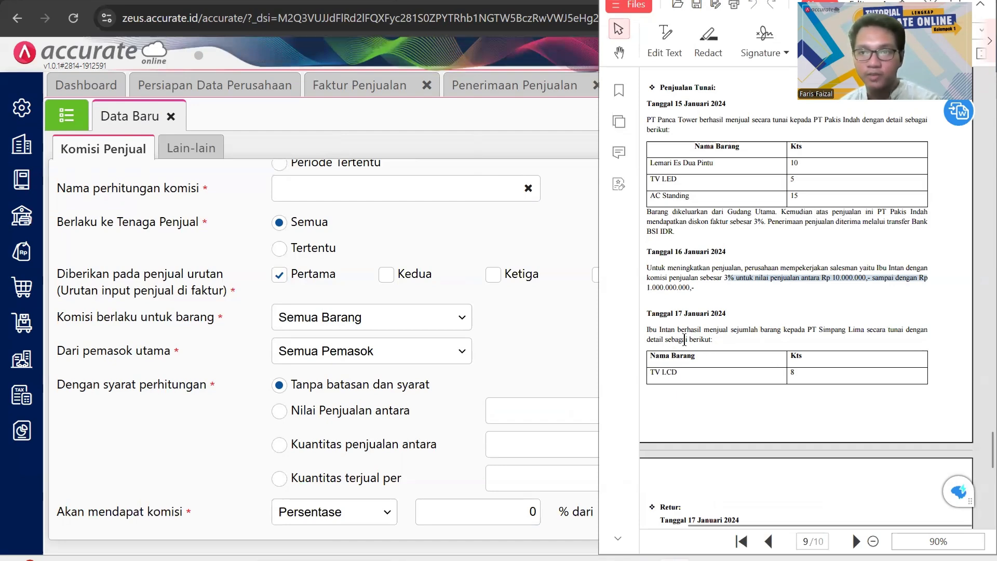
left_click(530, 301)
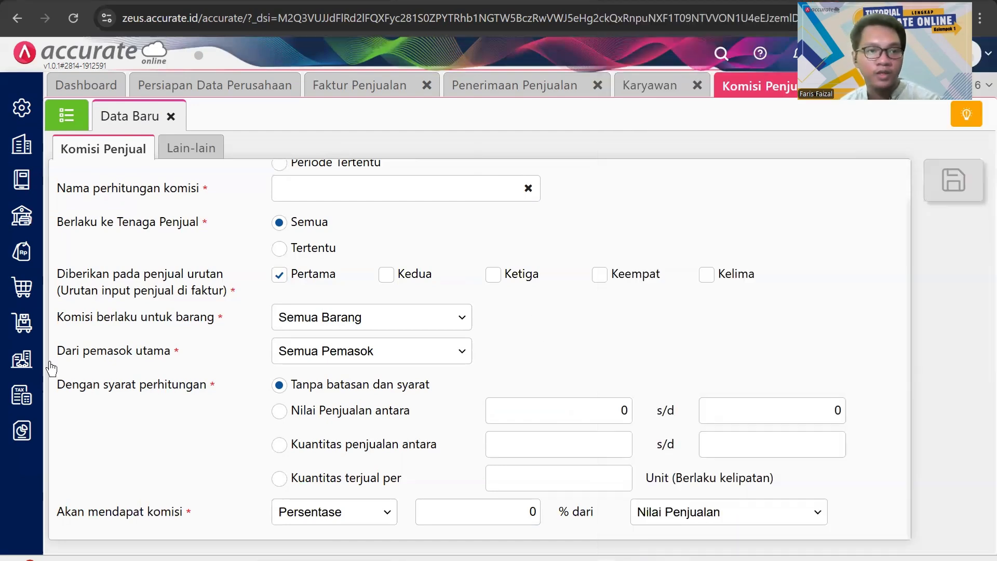
left_click(21, 255)
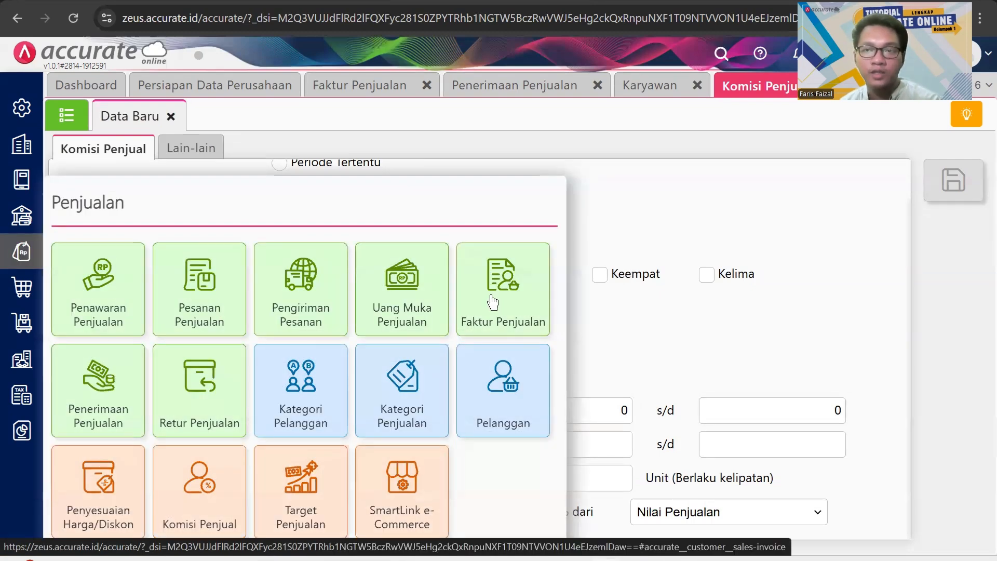
left_click(492, 302)
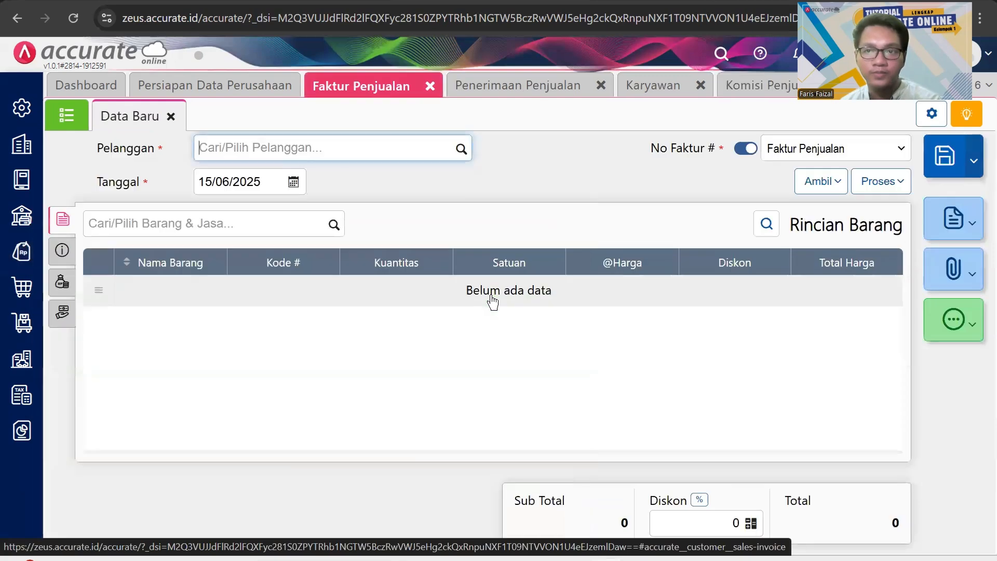
left_click(463, 152)
left_click(349, 216)
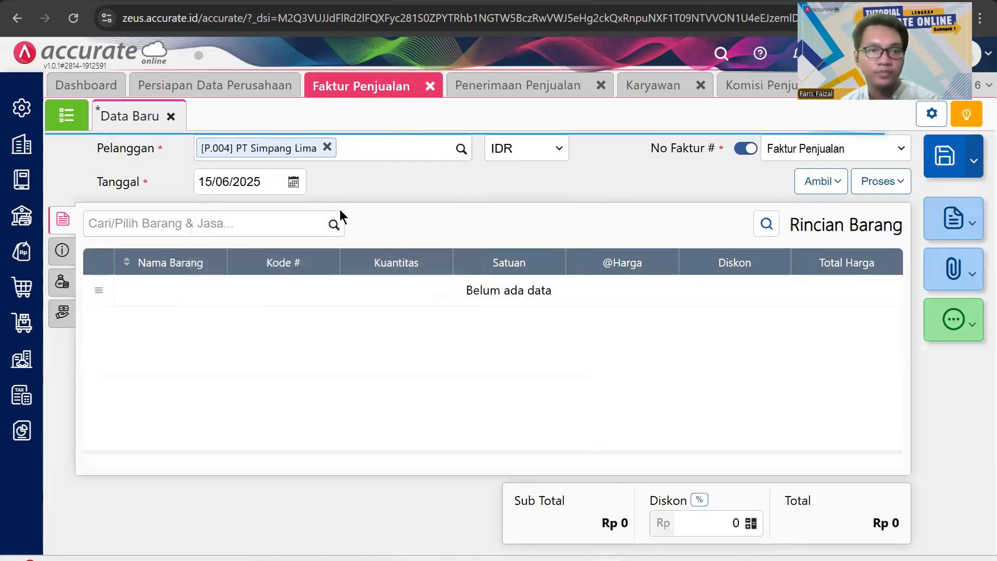
Set the sales invoice date (Tanggal) to 17/01/2024
left_click(266, 182)
type("17/")
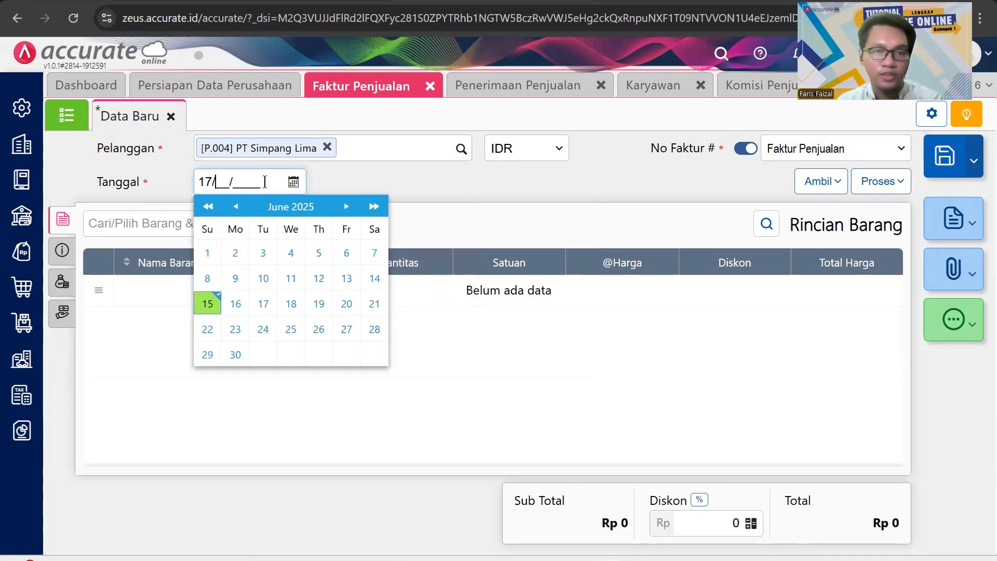
type("01/2024")
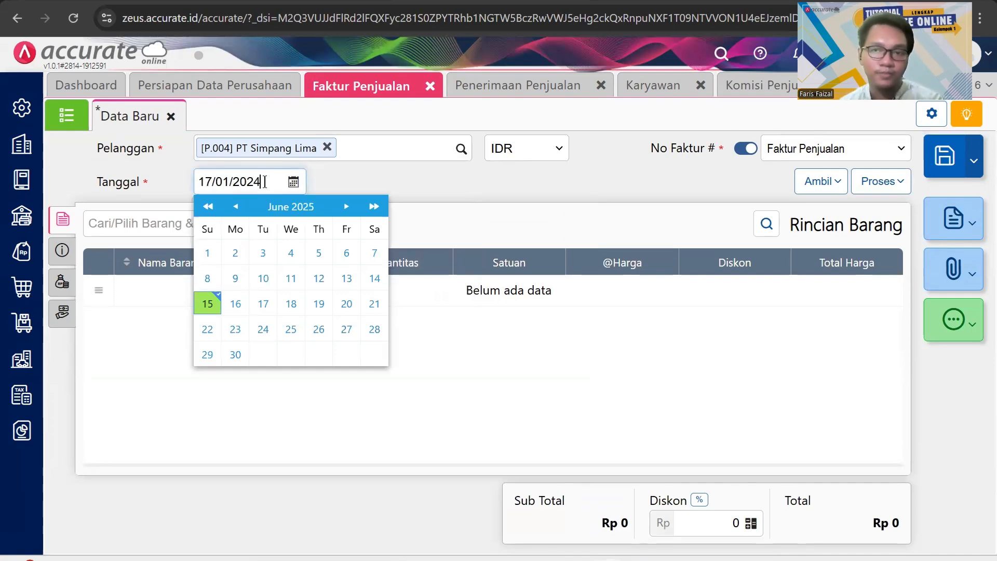
left_click(366, 184)
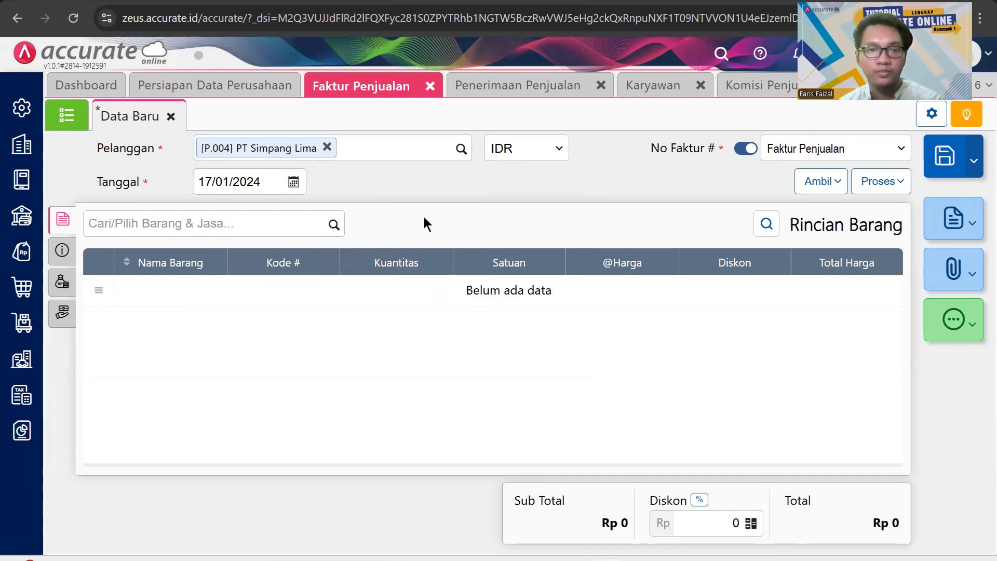
Add the item TV LCD to the invoice with a quantity of 8 PCS, as listed in the case document
left_click(339, 230)
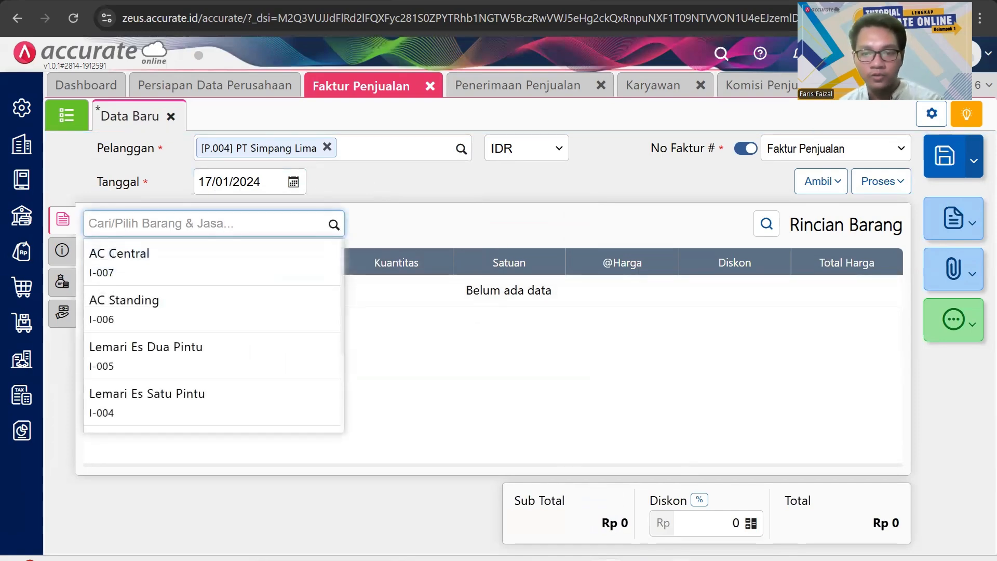
key("alt+Tab")
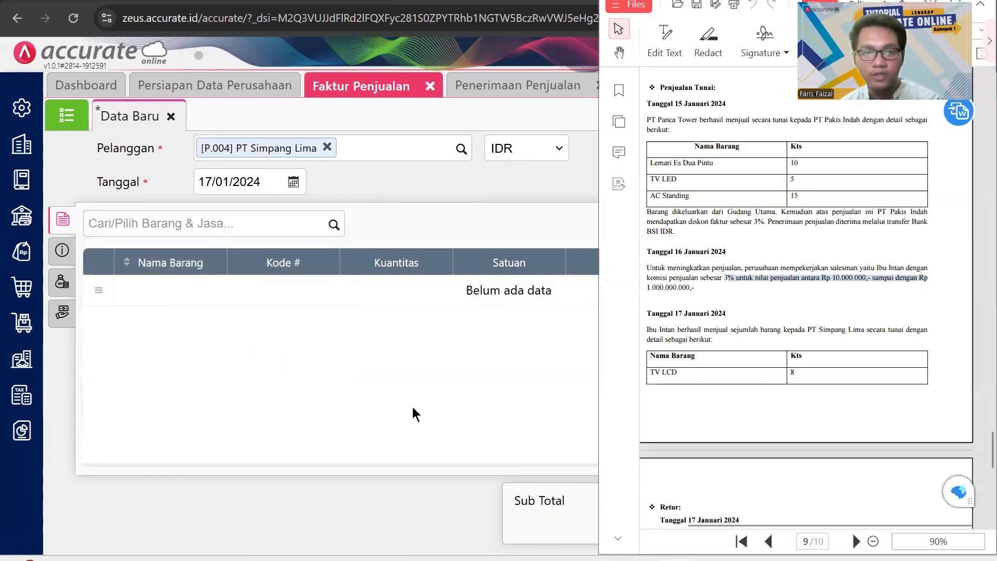
left_click(334, 224)
scroll(314, 360, "down", 3)
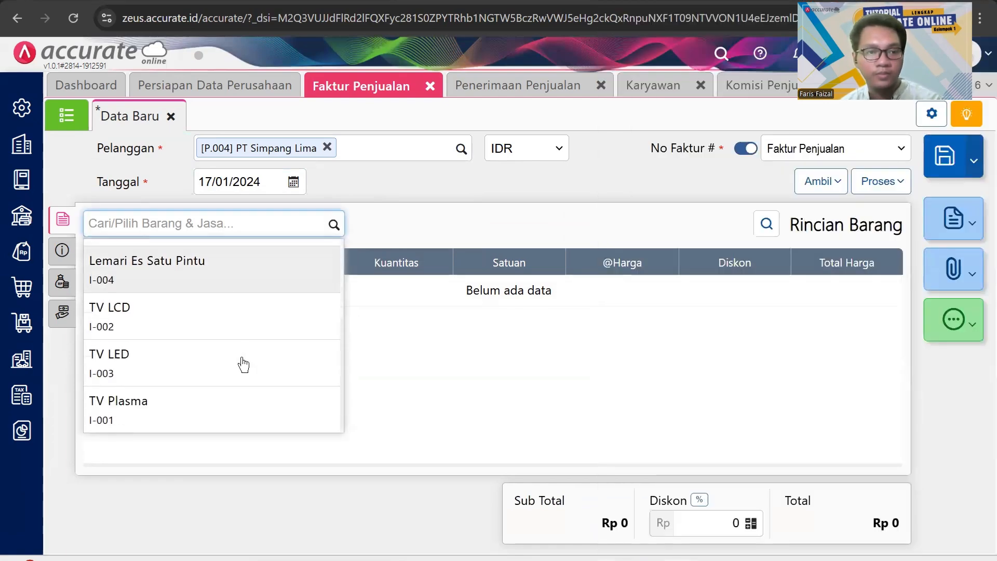
left_click(270, 304)
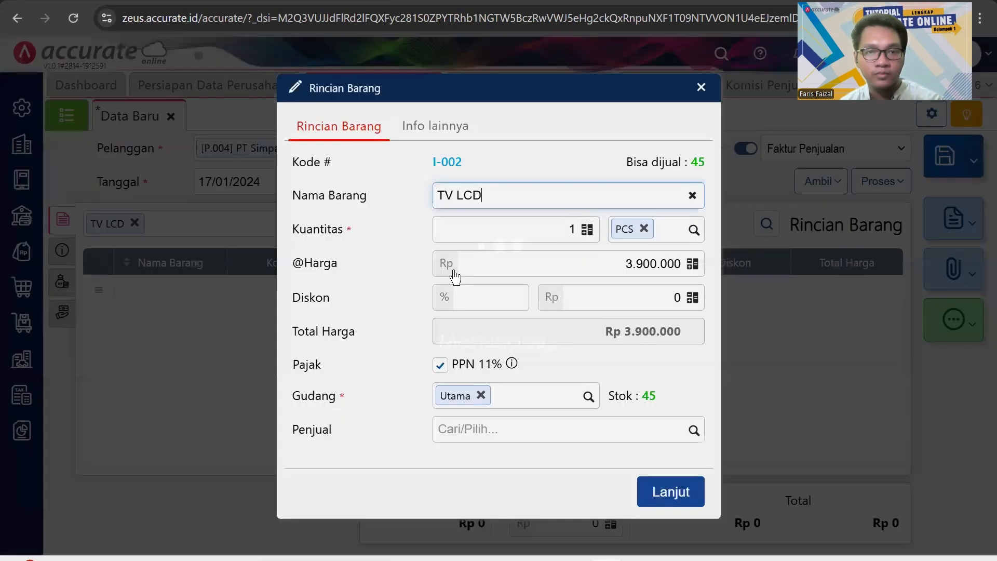
left_click(571, 229)
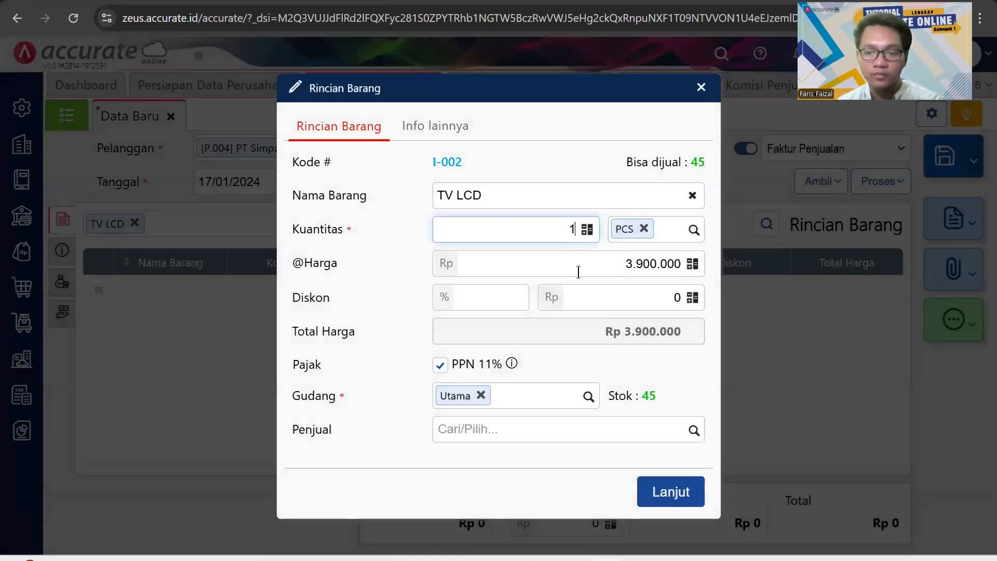
Assign the new salesperson as seller (Penjual) of the TV LCD line and add the line to the invoice
left_click(501, 435)
left_click(643, 557)
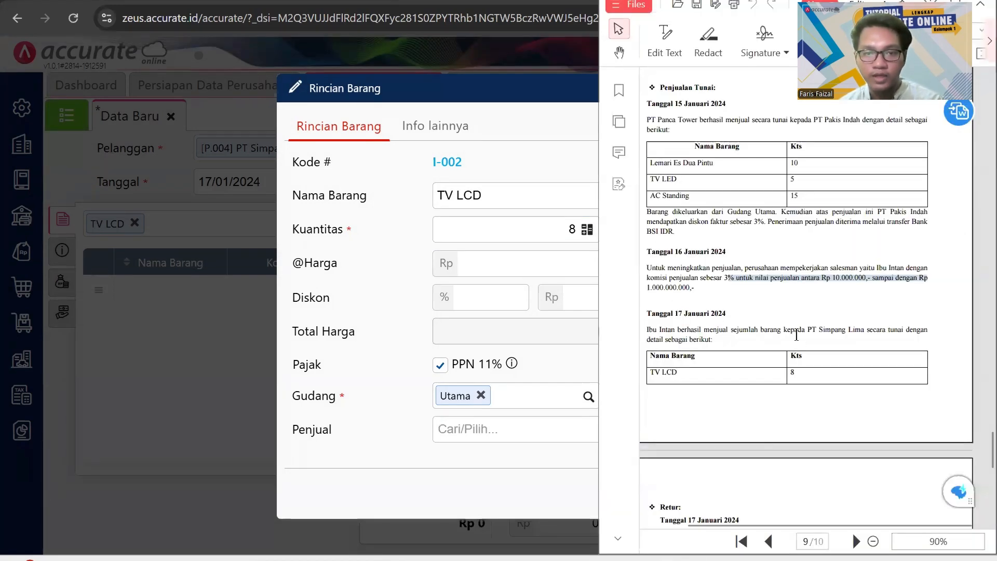
left_click(550, 362)
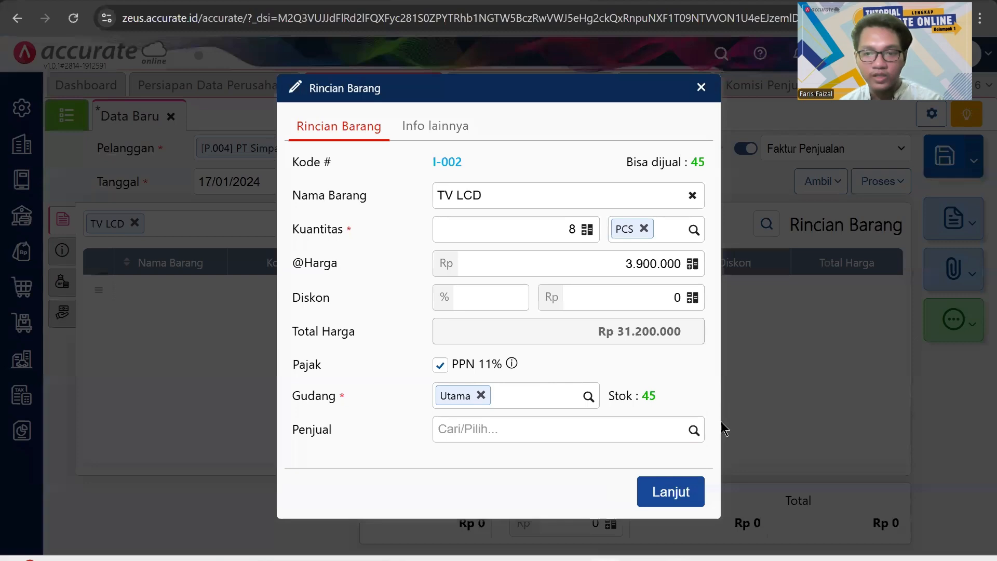
left_click(695, 433)
left_click(508, 462)
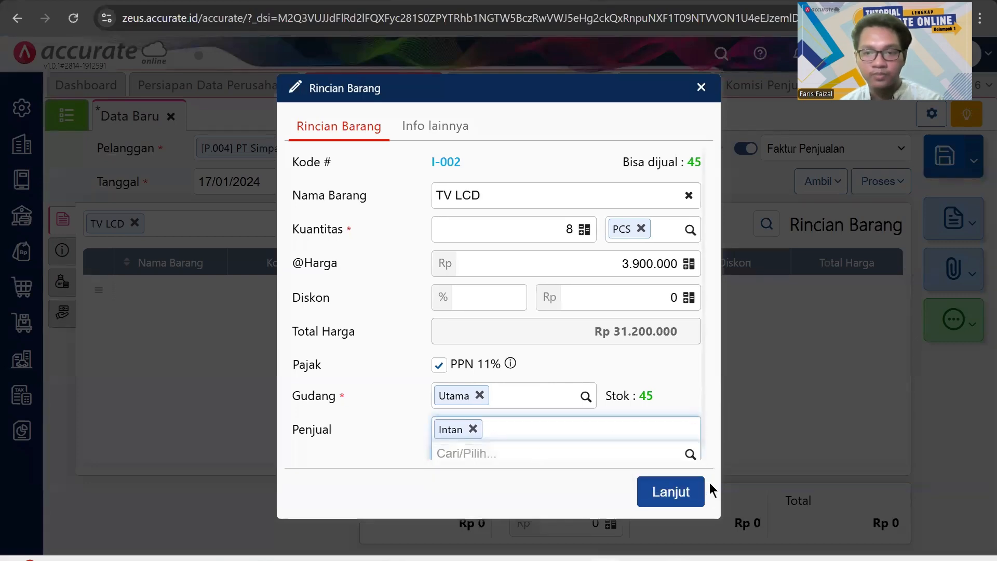
left_click(670, 493)
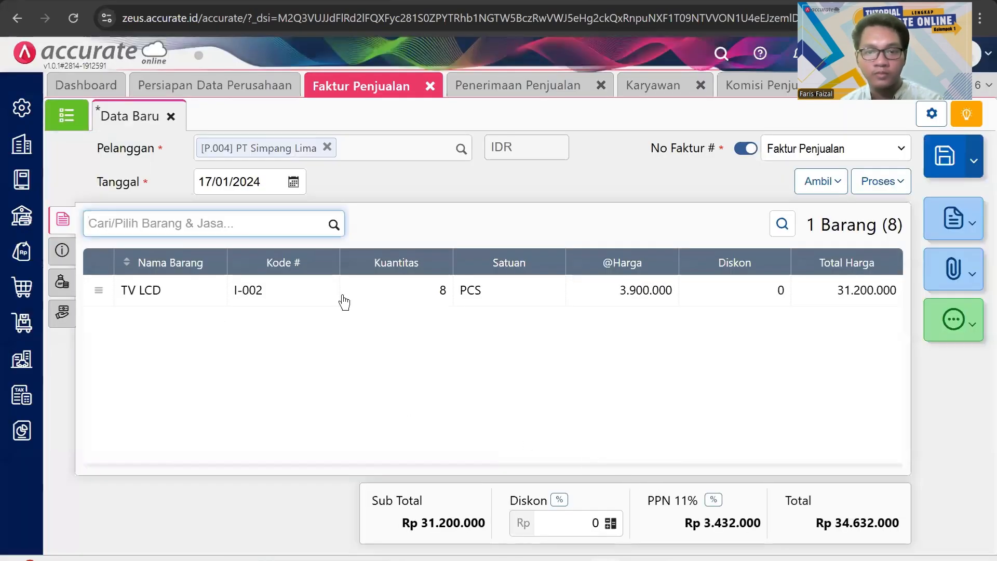
Clear the invoice's current payment terms (Syarat Pembayaran) and choose different terms from the available options
left_click(62, 251)
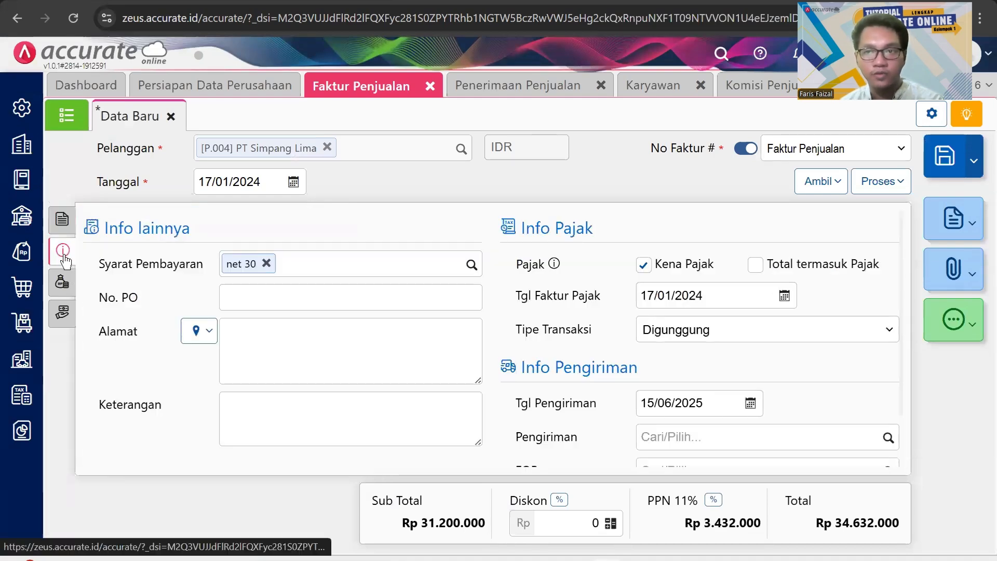
left_click(266, 263)
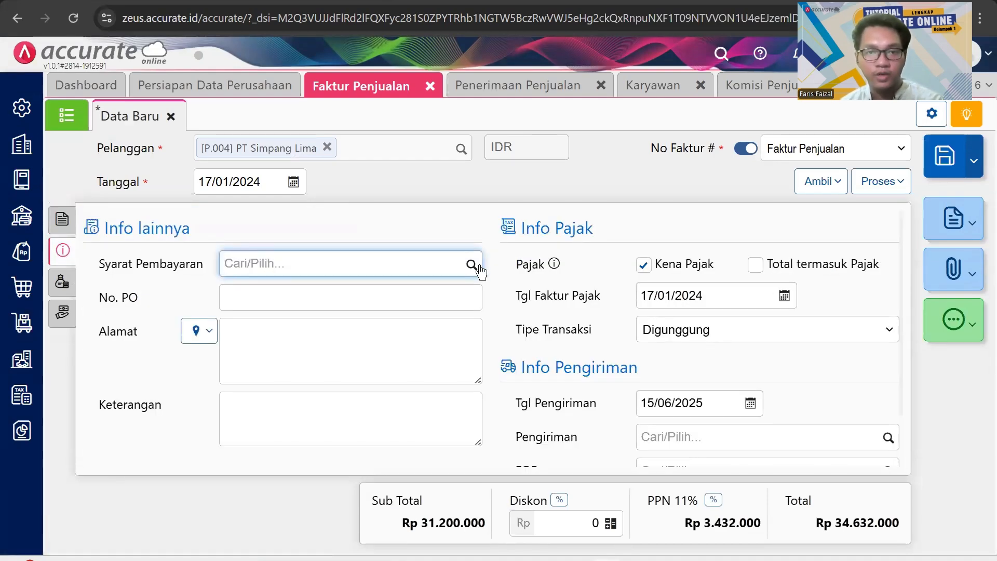
left_click(471, 265)
left_click(411, 304)
Set the invoice's delivery date (Tgl Pengiriman) to 17/01/2024
scroll(670, 311, "down", 1)
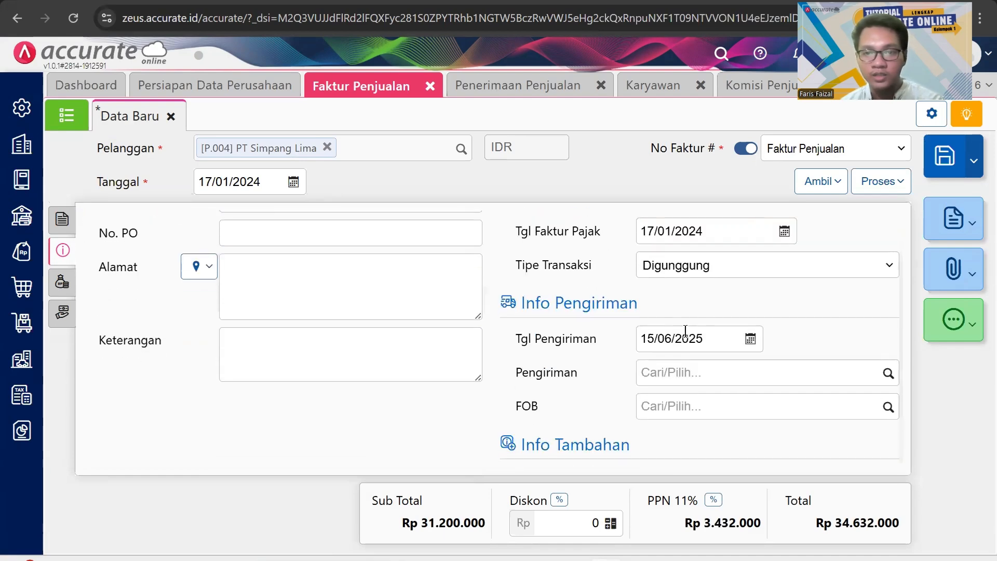
left_click(685, 343)
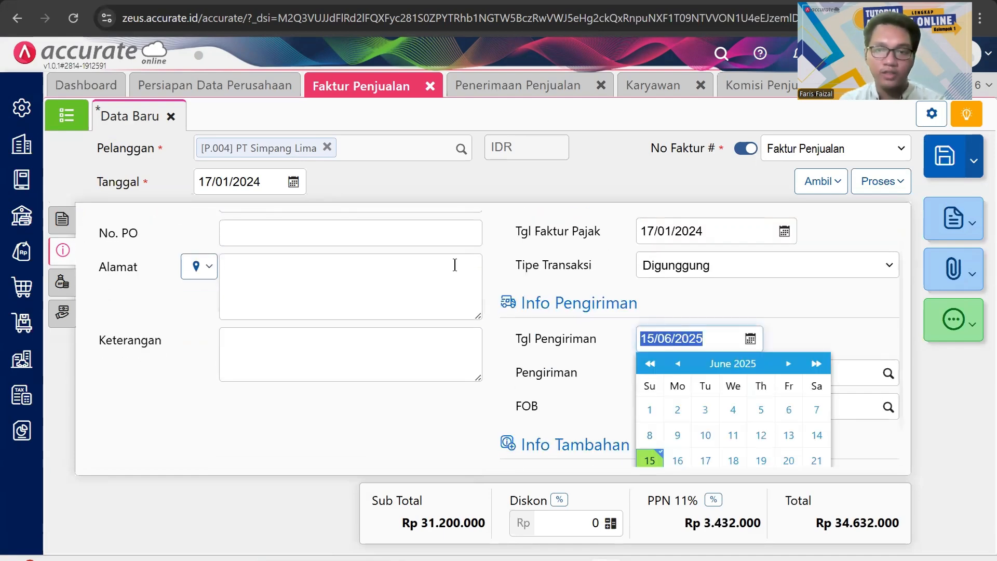
type("17/01/2024")
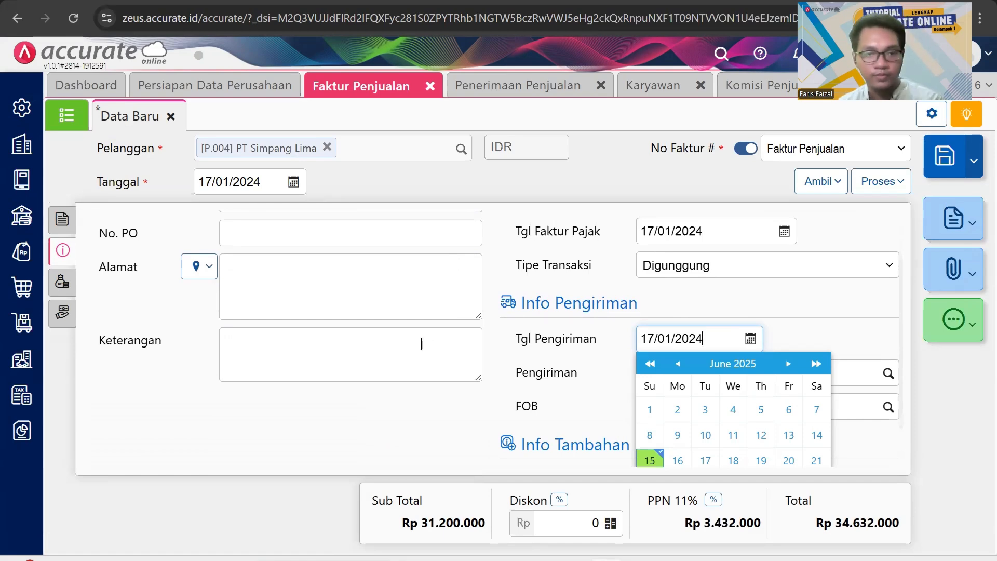
left_click(287, 427)
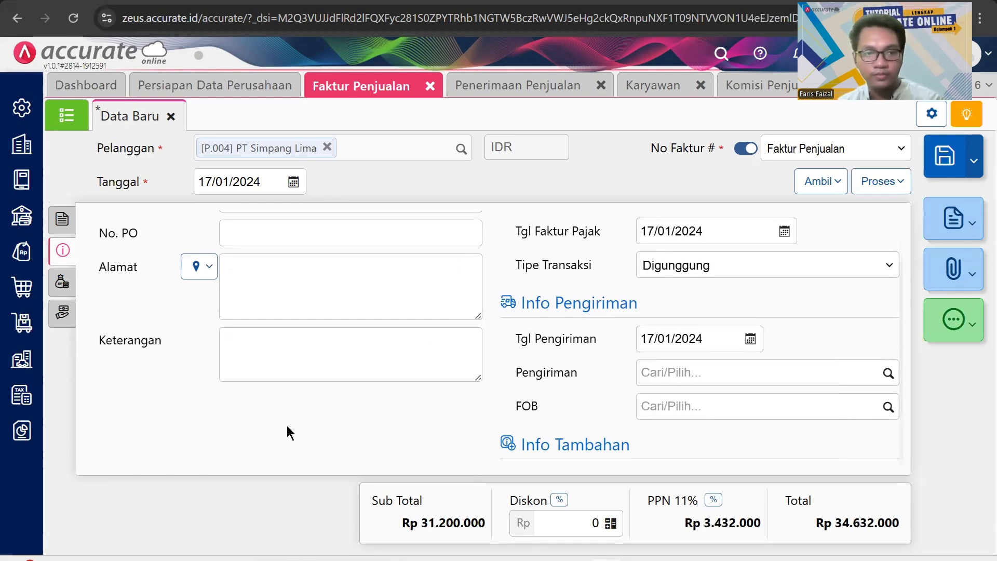
Save the PT Simpang Lima invoice by processing it to payment (Pembayaran)
scroll(657, 330, "up", 2)
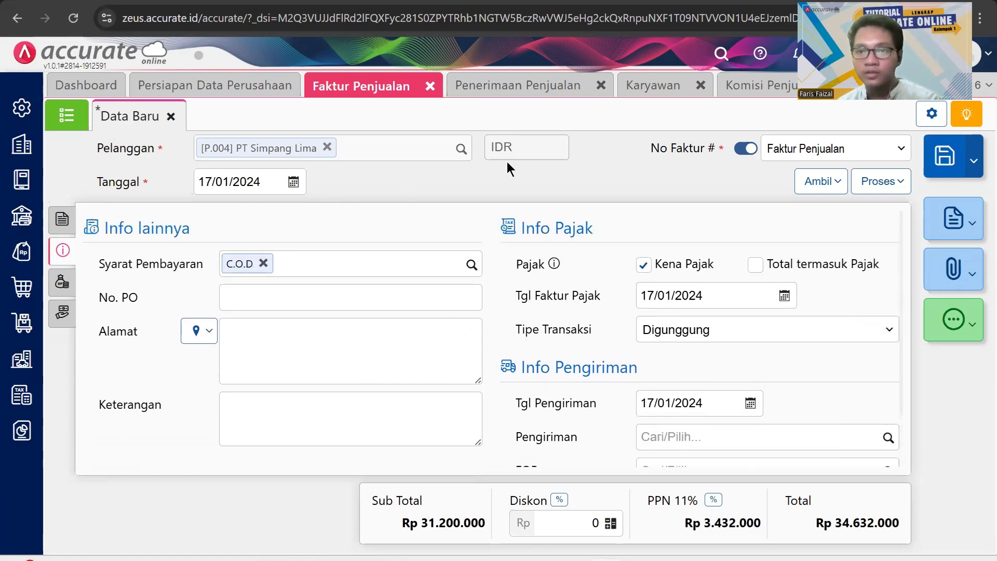
left_click(883, 189)
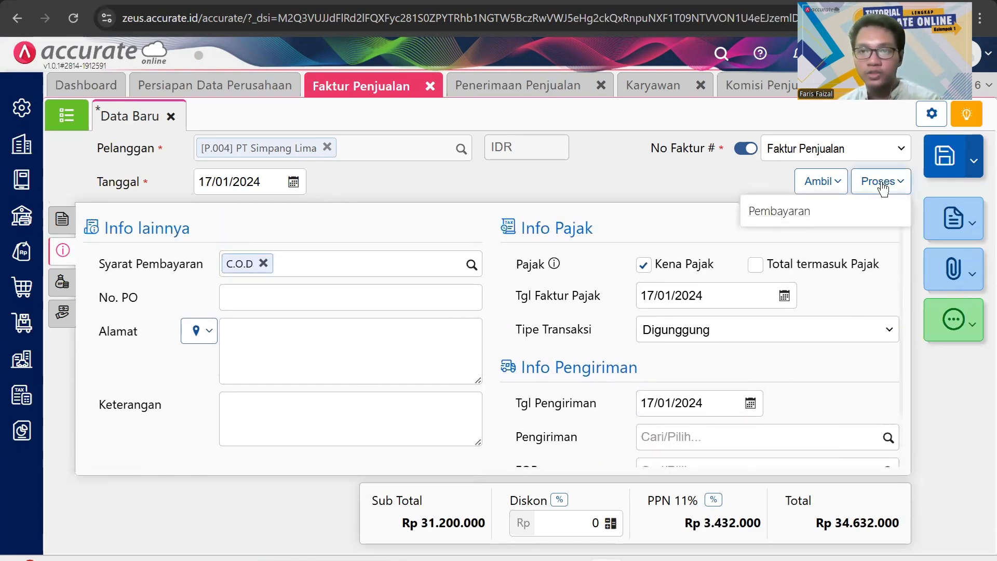
left_click(838, 222)
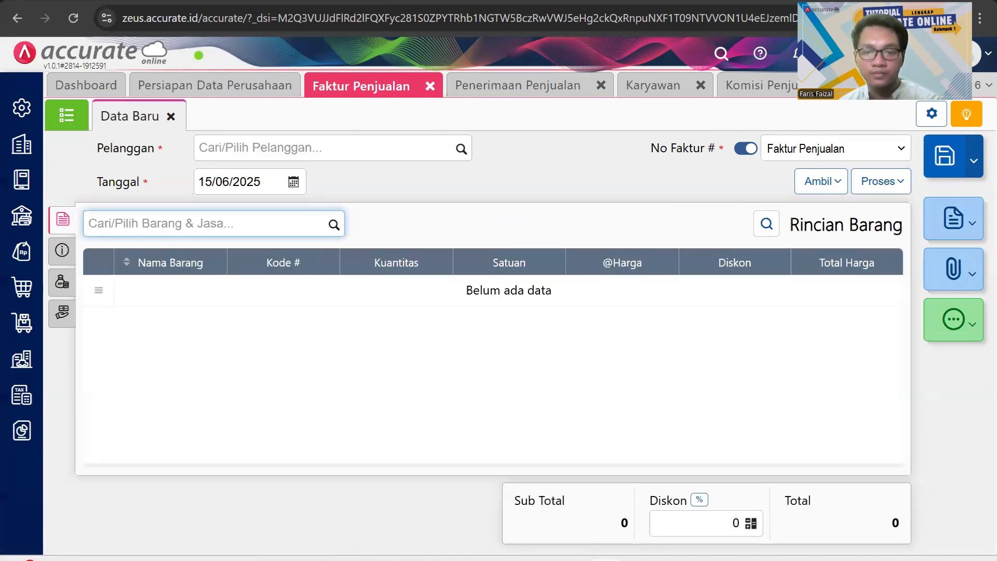
Switch to the case PDF, review the 17 January 2024 cash sale to PT Simpang Lima for payment details, and return to Accurate Online
left_click(675, 559)
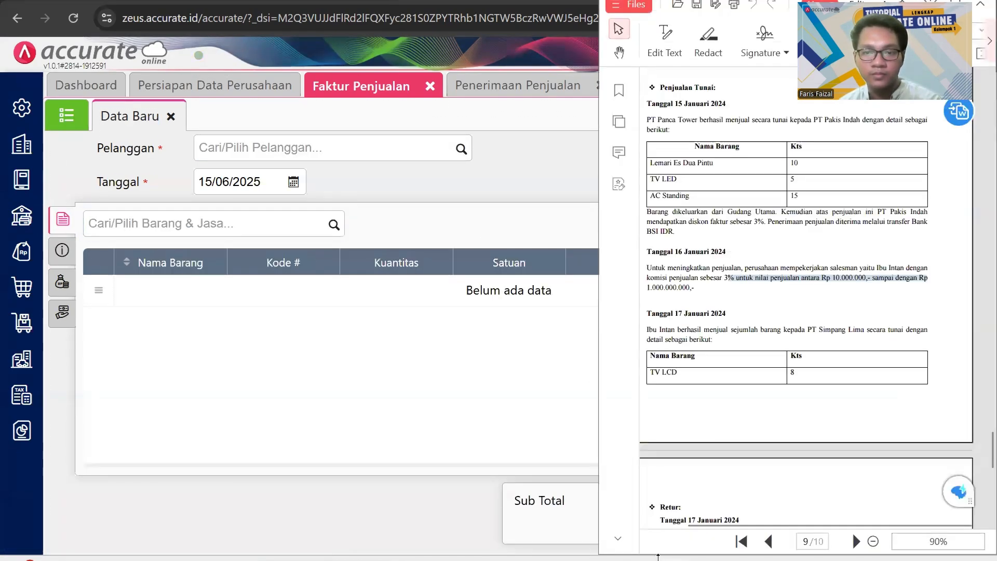
left_click(679, 334)
left_click_drag(646, 338, 723, 338)
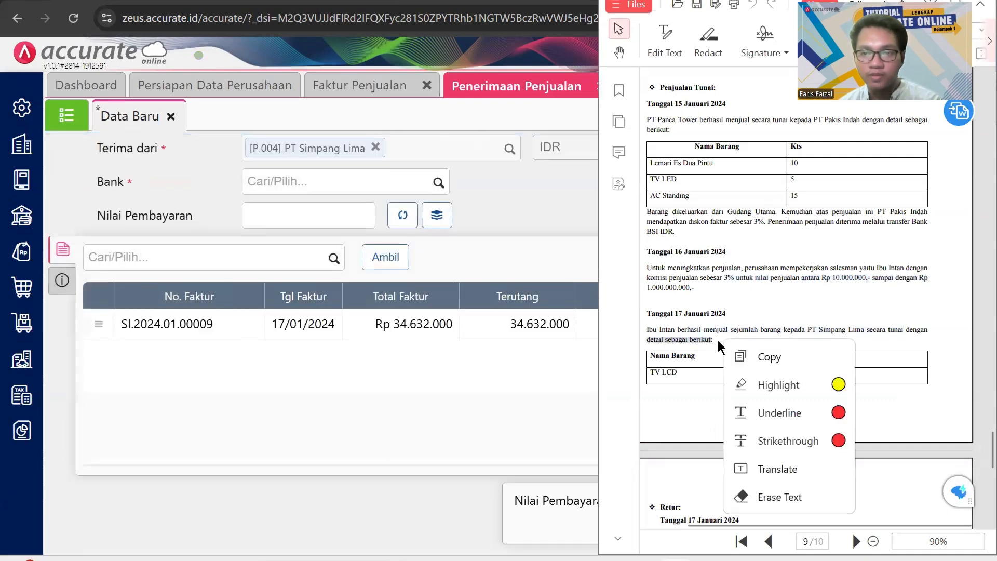
left_click(679, 331)
scroll(889, 348, "down", 4)
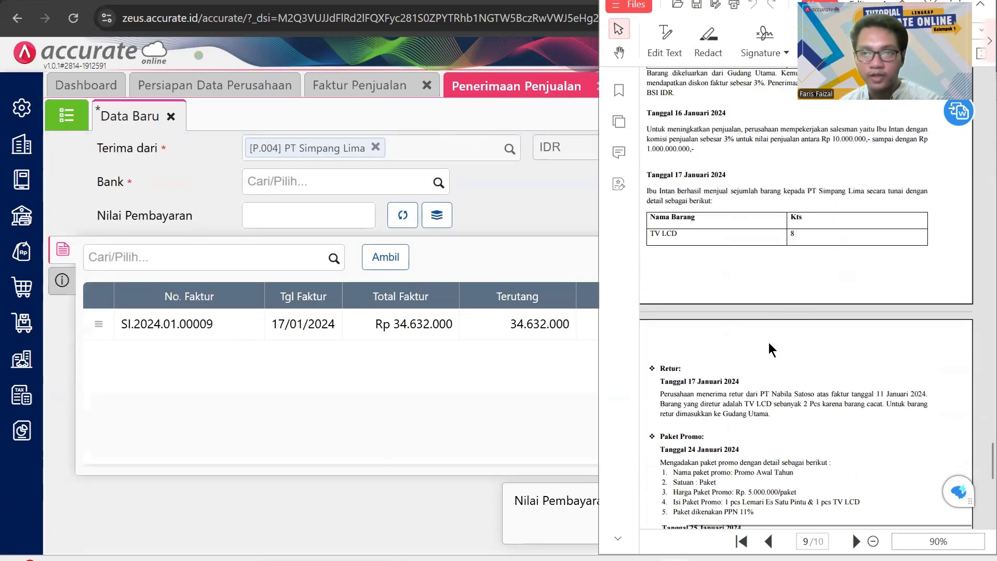
scroll(767, 341, "up", 3)
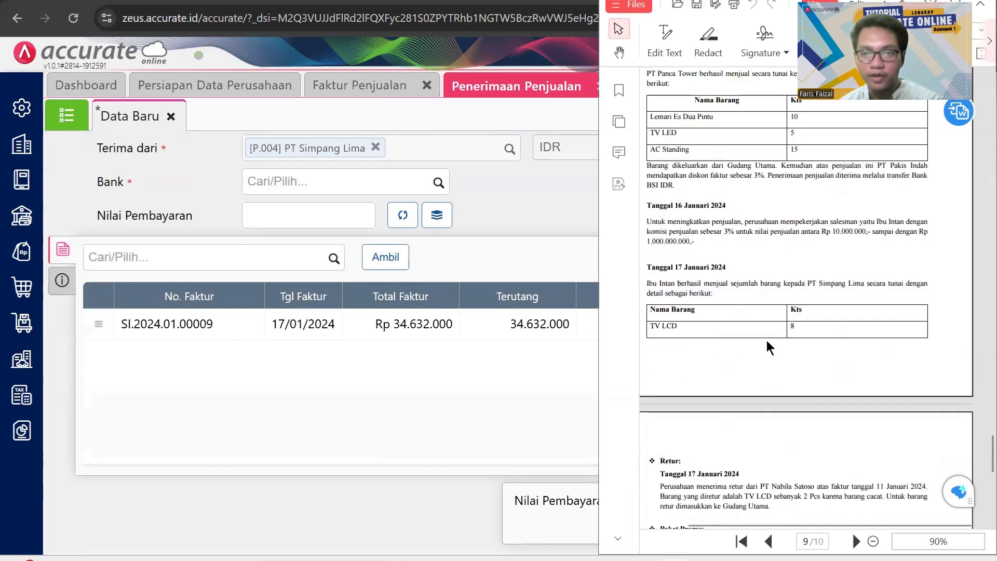
left_click(460, 366)
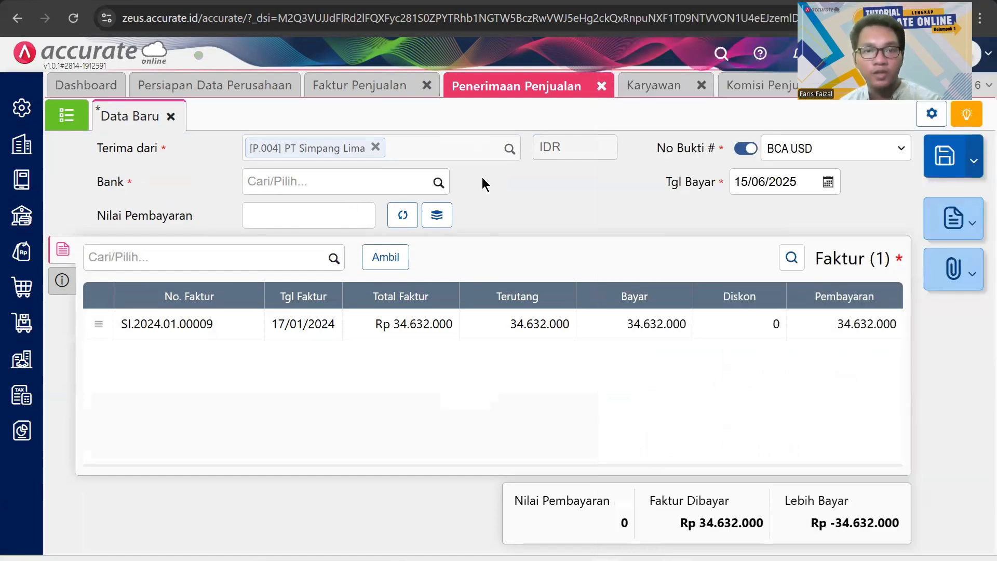
Set the receipt's bank to BSI IDR and calculate the payment amount (Nilai Pembayaran) from the invoice
left_click(438, 182)
left_click(363, 307)
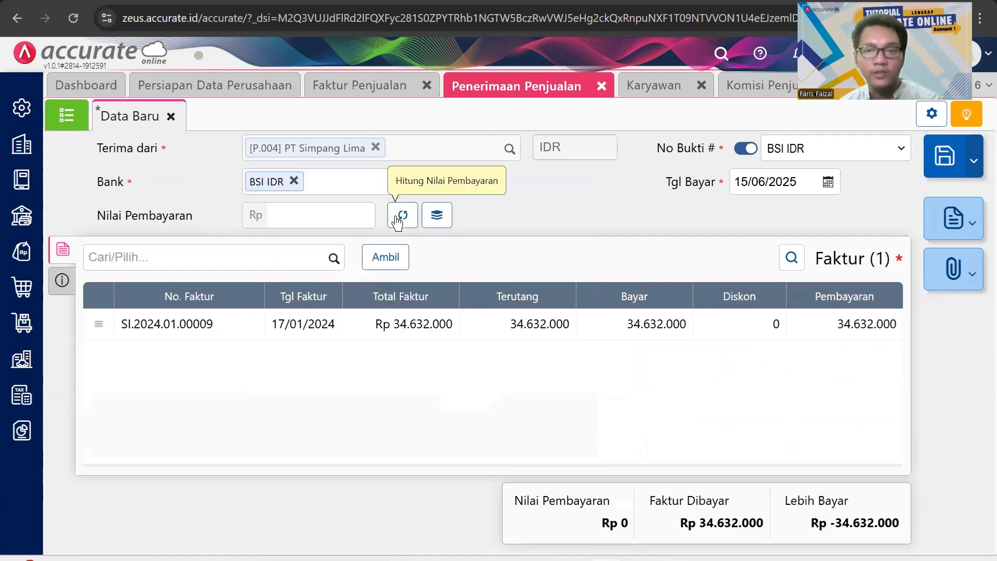
left_click(398, 218)
Set the receipt's payment date (Tgl Bayar) to 17/01/2024
left_click(752, 183)
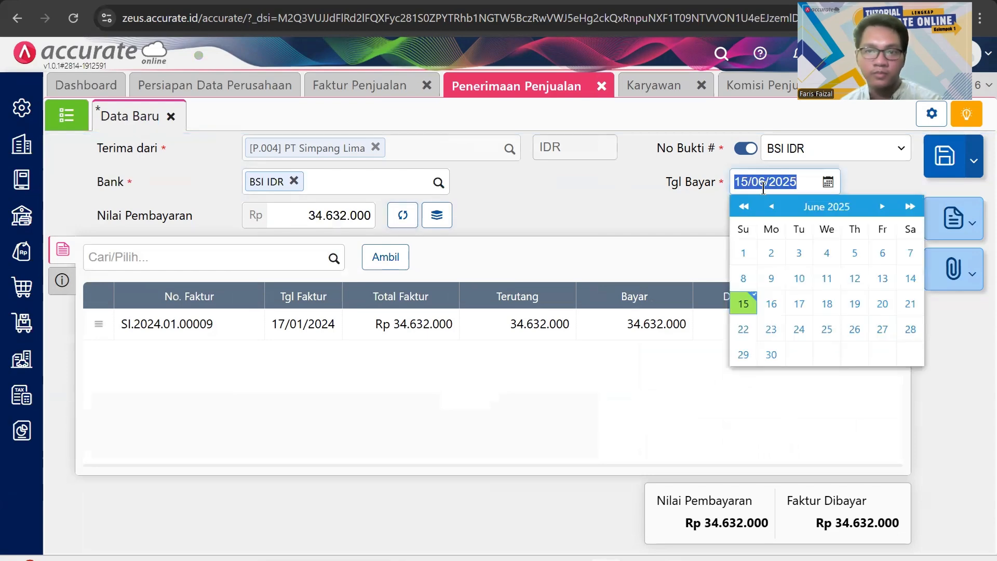
type("17/")
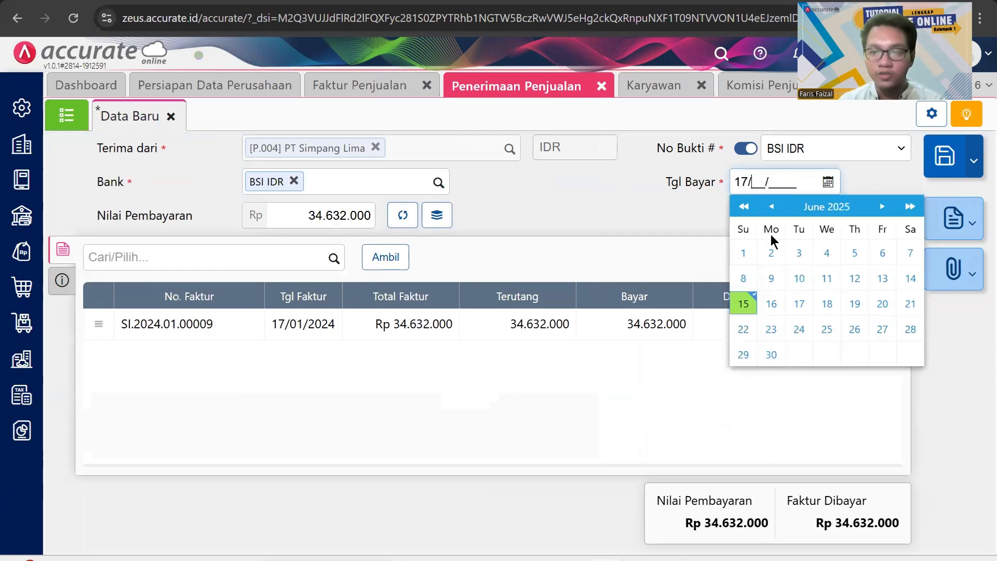
type("01/202")
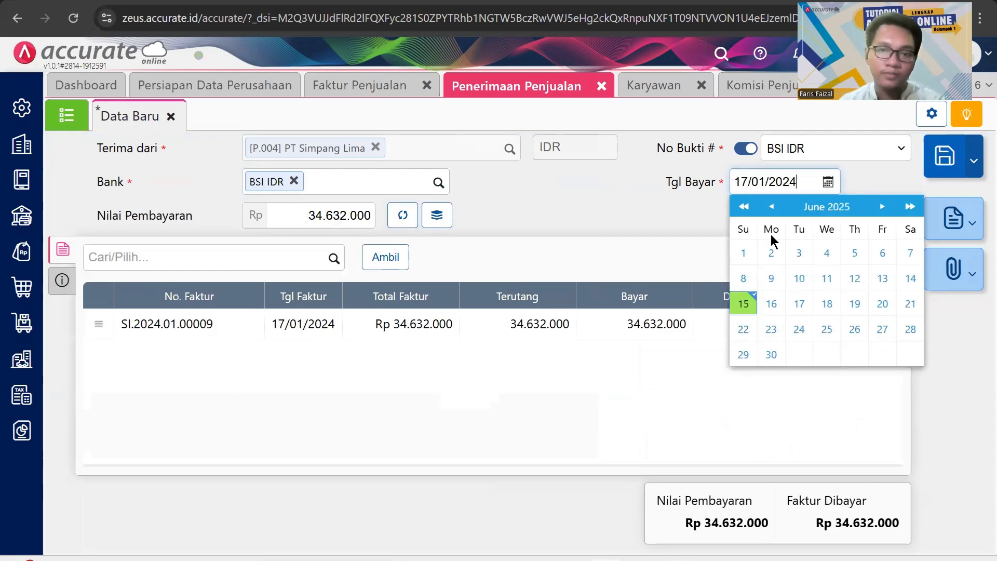
type("4")
left_click(568, 197)
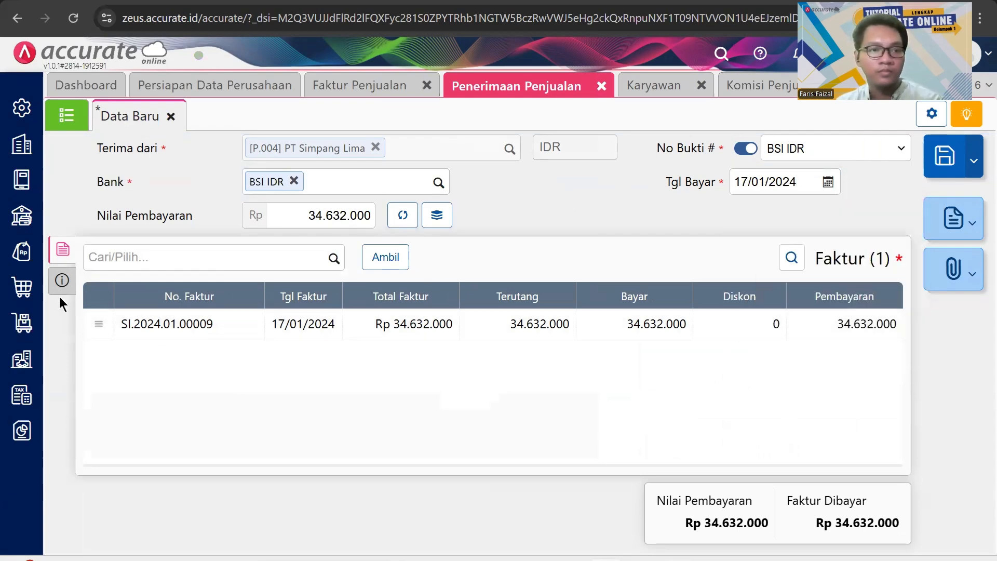
Set the receipt's payment method (Metode Bayar) to Transfer Bank and save the sales receipt
left_click(62, 283)
left_click(325, 296)
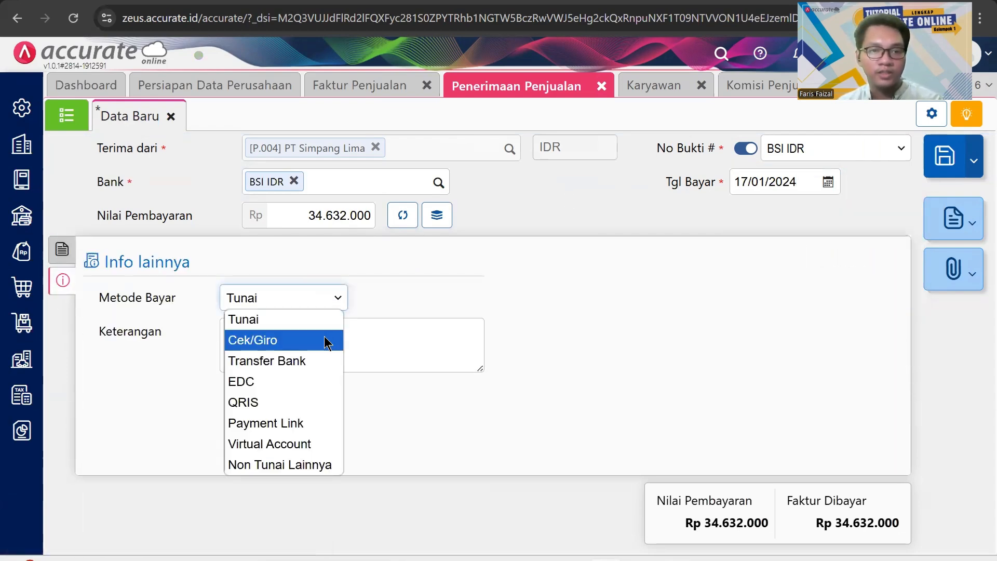
left_click(318, 361)
left_click(54, 257)
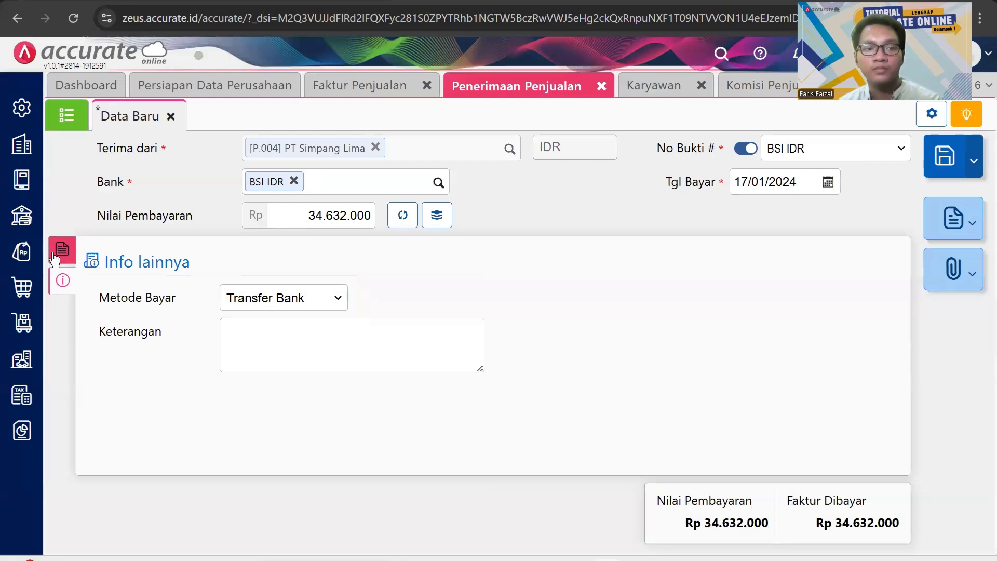
left_click(954, 166)
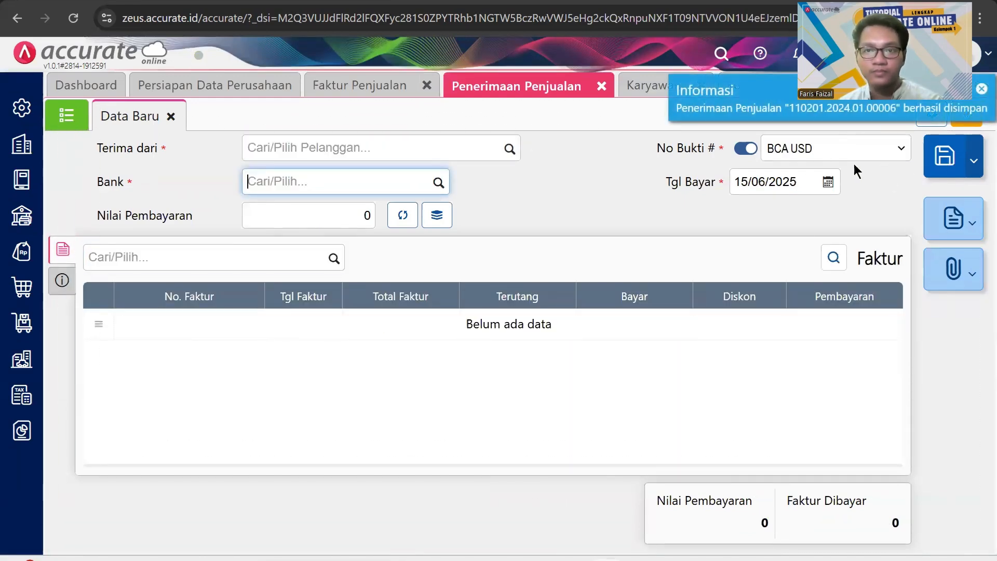
left_click(212, 96)
left_click(119, 93)
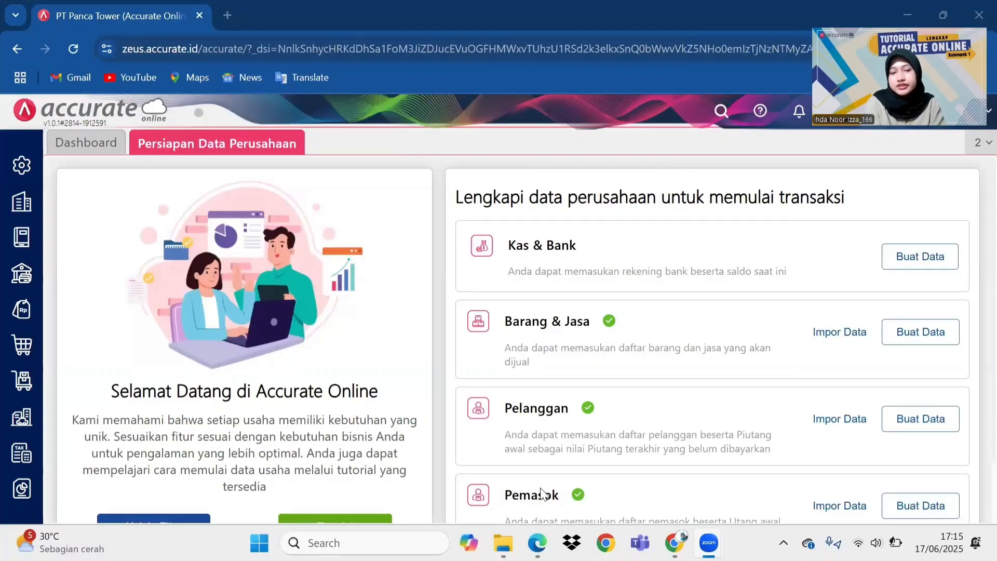
Switch to the case PDF in Edge, read the Retur section dated 17 January 2024, and return to Accurate Online
left_click(538, 543)
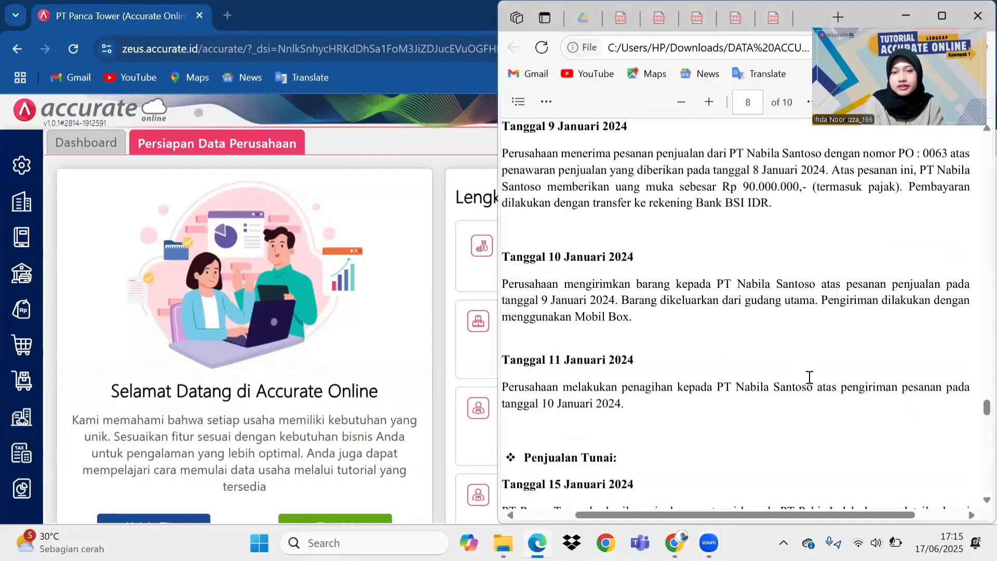
left_click_drag(975, 422, 973, 446)
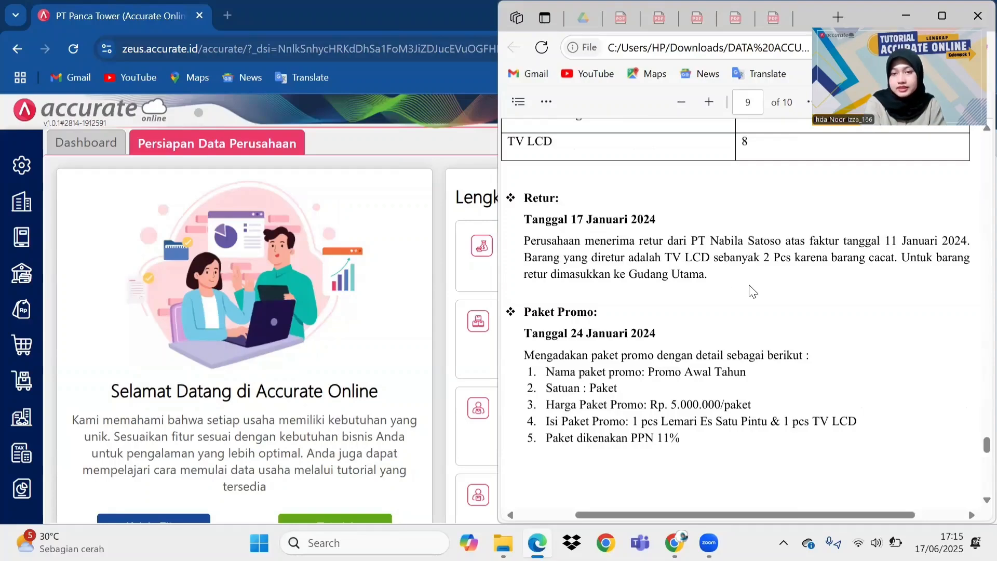
left_click(390, 267)
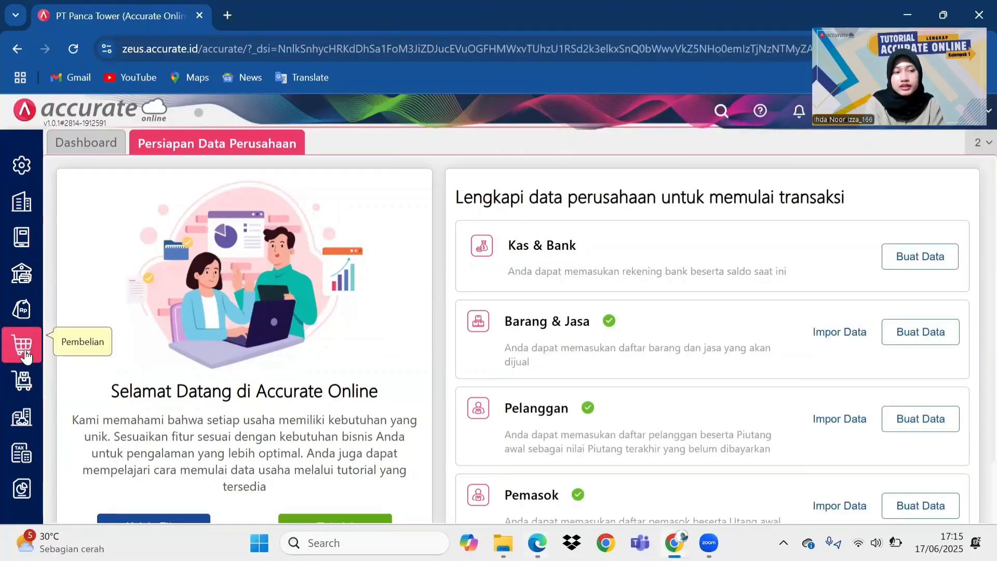
Create a new sales return (Retur Penjualan) for customer PT Nabila Santoso dated 17/01/2024
left_click(25, 314)
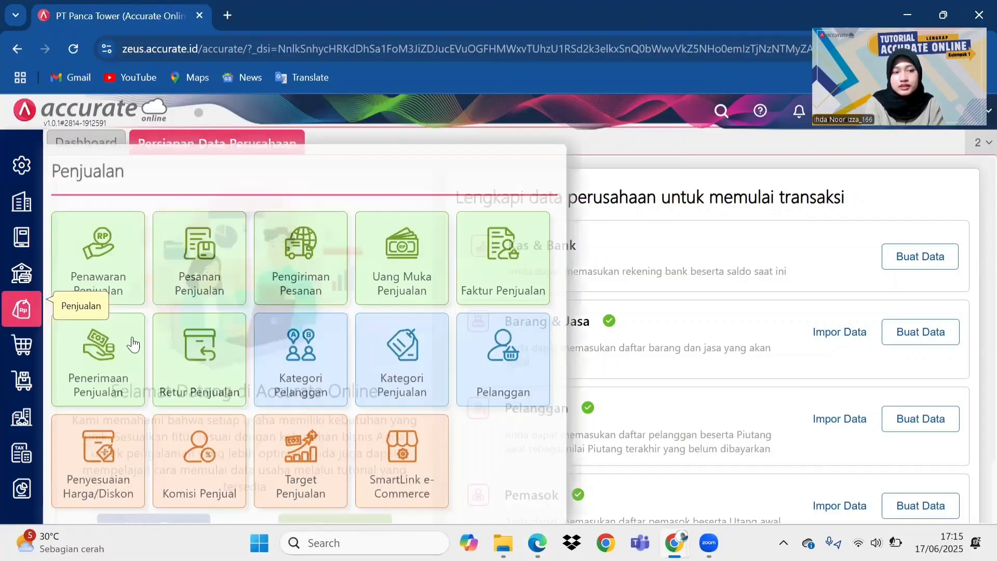
left_click(188, 359)
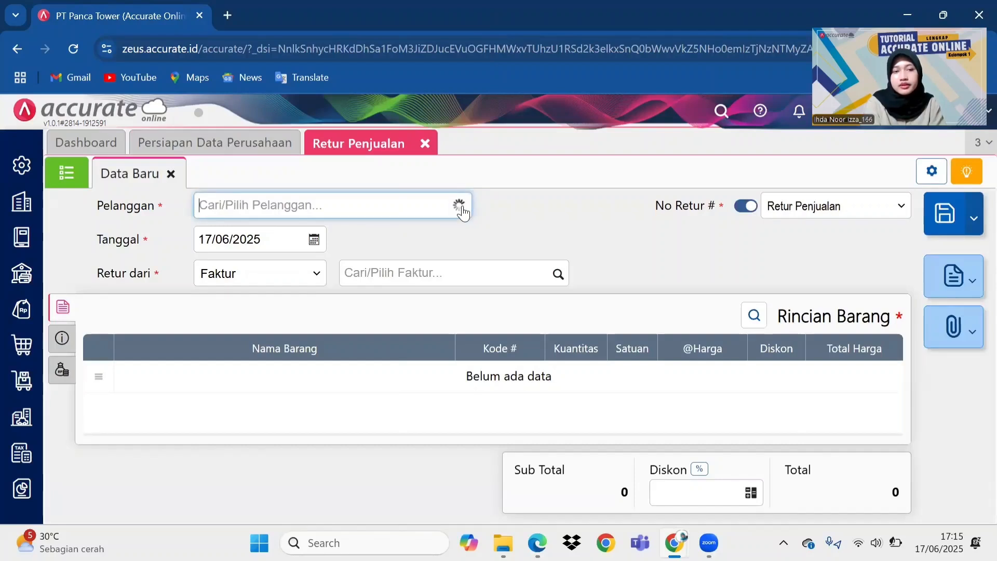
left_click(461, 206)
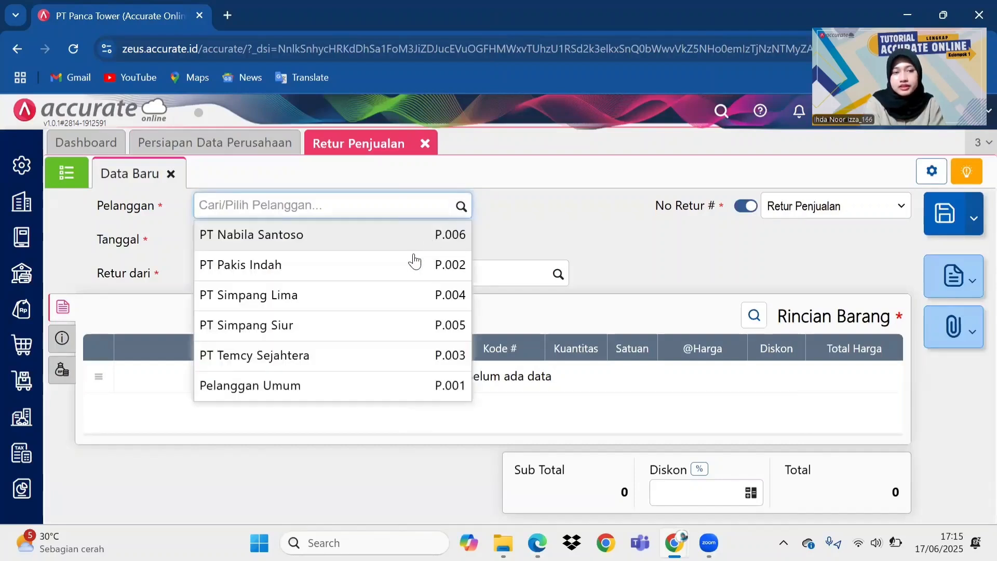
left_click(319, 249)
left_click(261, 246)
type("17/01/2024")
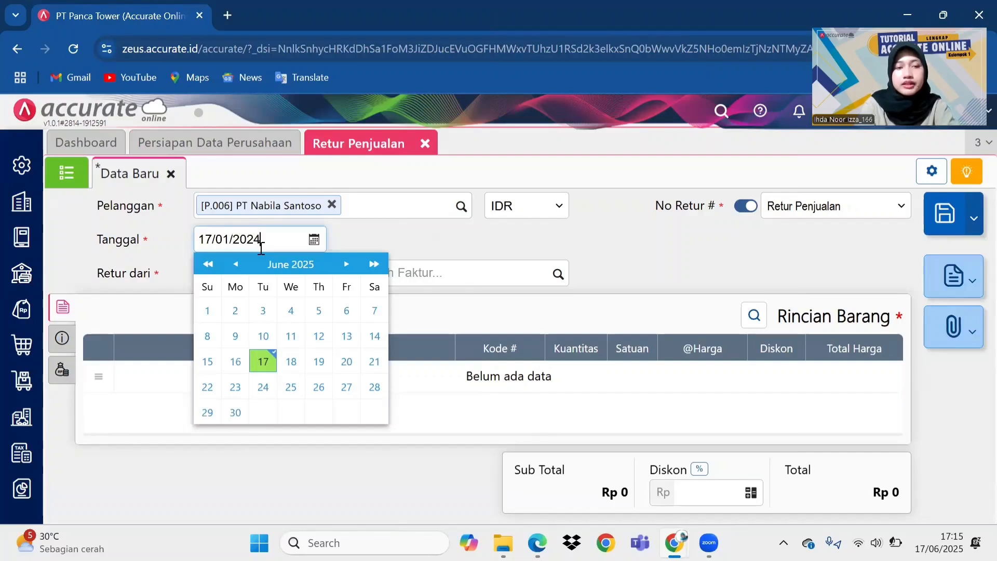
left_click(426, 239)
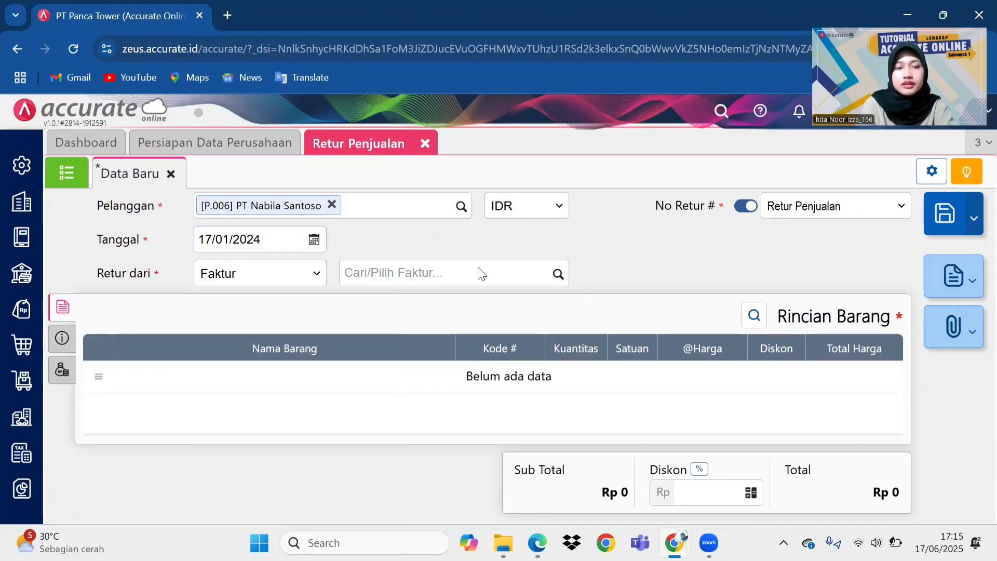
Base the return on the customer's invoice dated 11/01/2024 and bring in only its TV LCD line
left_click(558, 275)
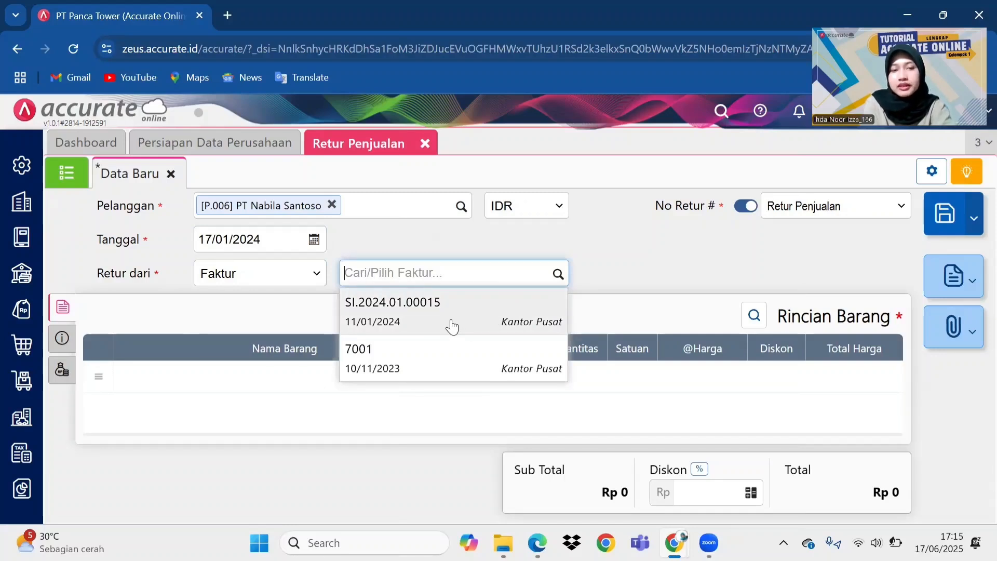
left_click(452, 326)
left_click(120, 313)
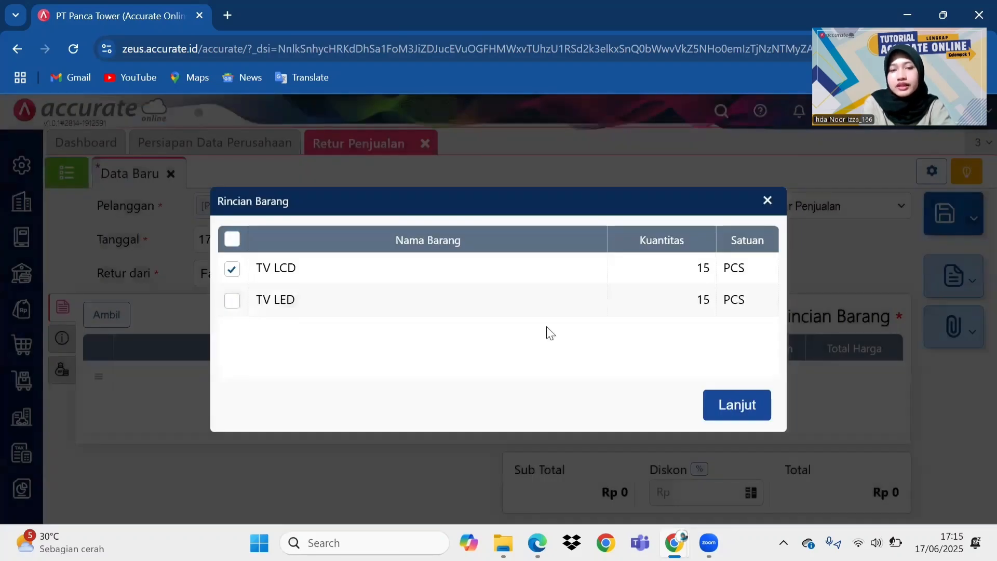
left_click(733, 405)
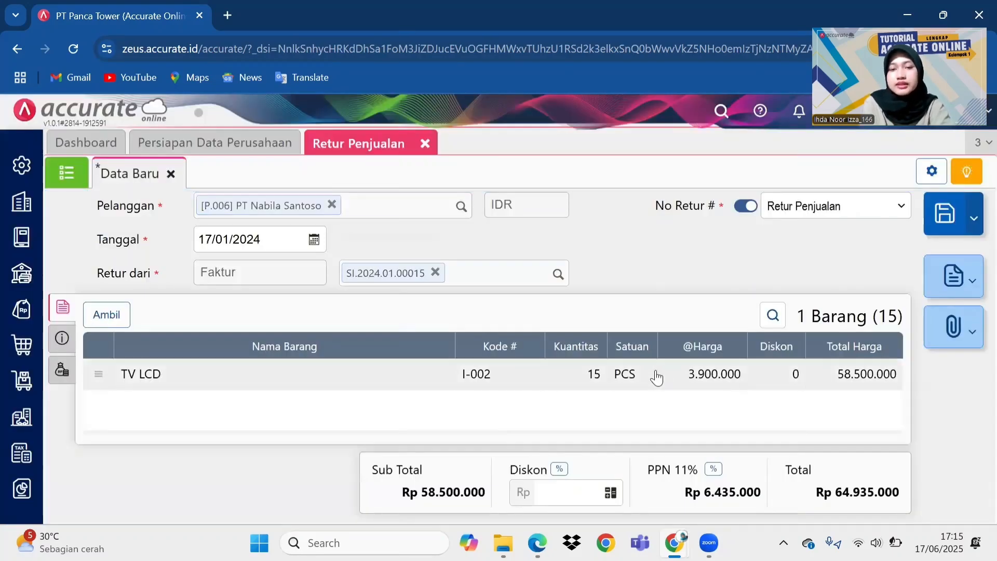
Set the TV LCD line's return quantity to 2 PCS and save the sales return
left_click(656, 373)
left_click(521, 258)
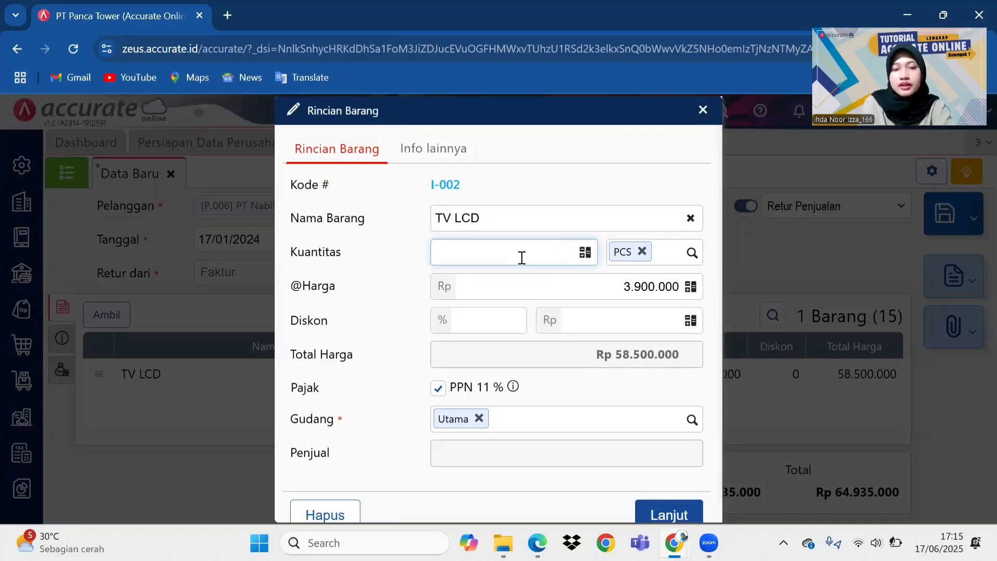
type("2")
left_click(413, 289)
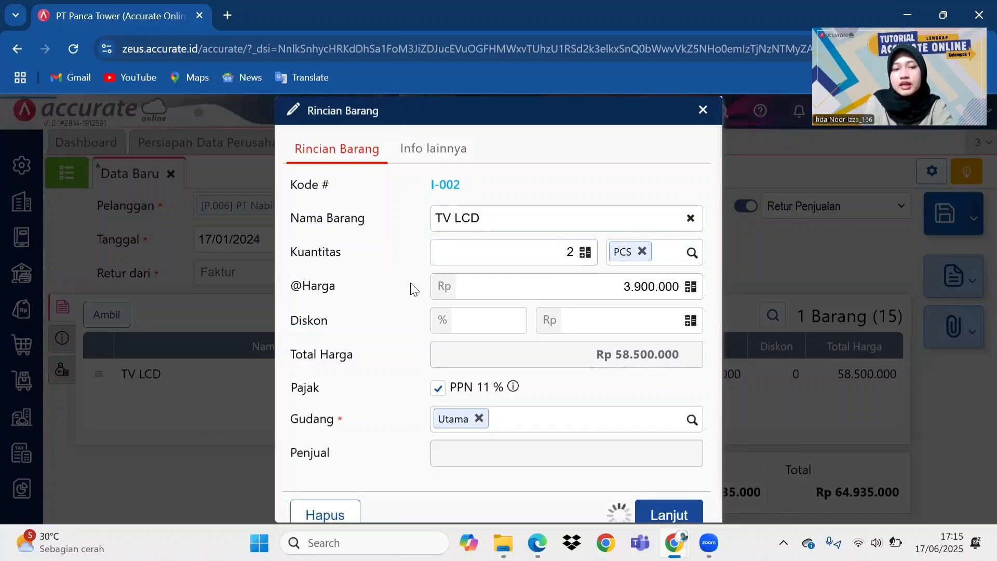
left_click(669, 514)
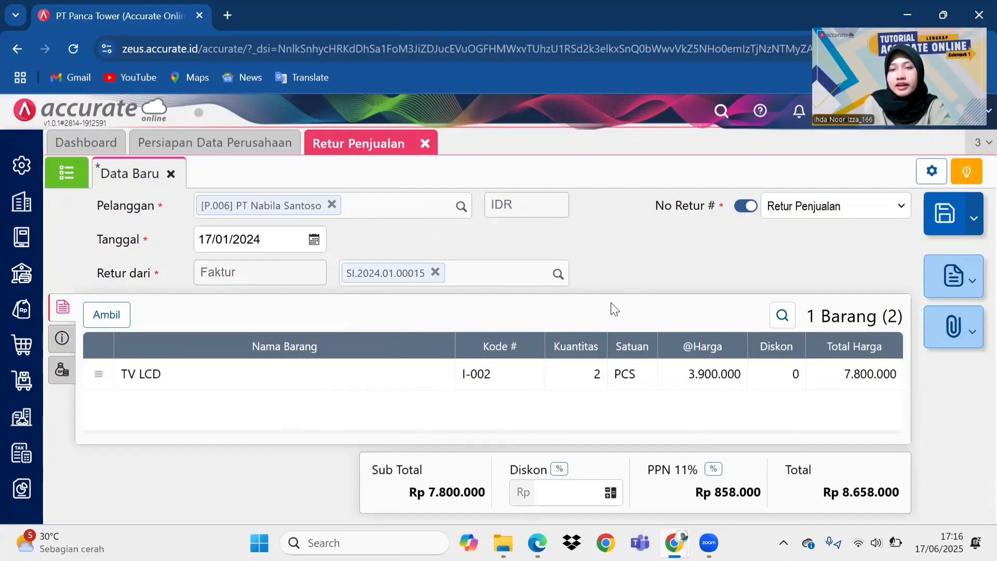
left_click(937, 220)
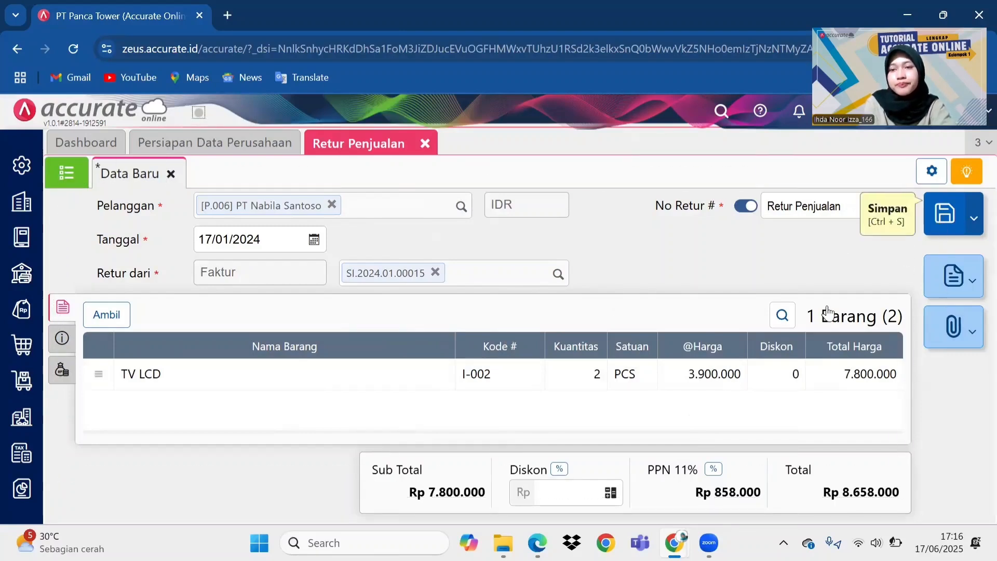
Switch to the case PDF, check the Paket Promo section dated 24 January 2024, and return to Accurate Online
mouse_move(538, 543)
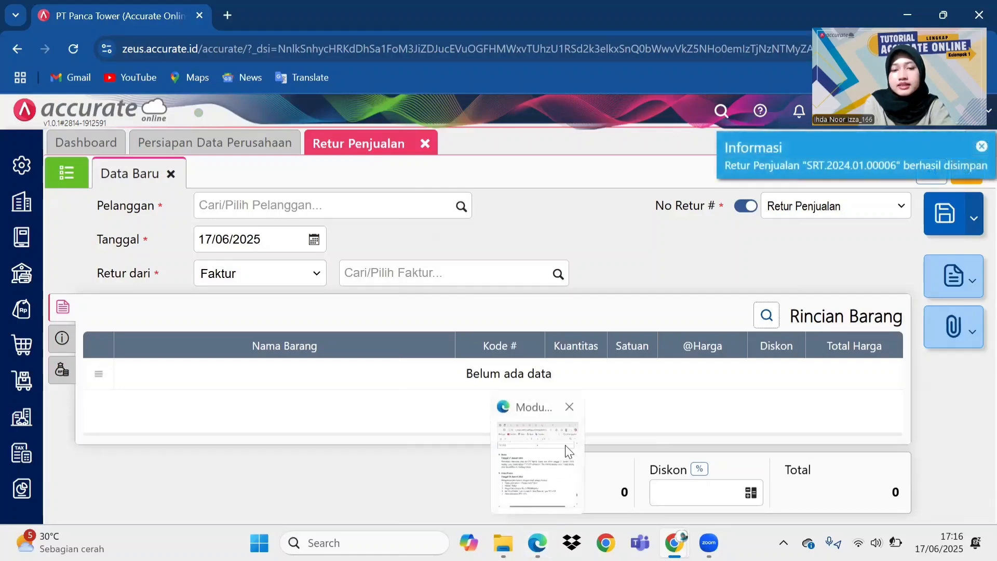
left_click(566, 447)
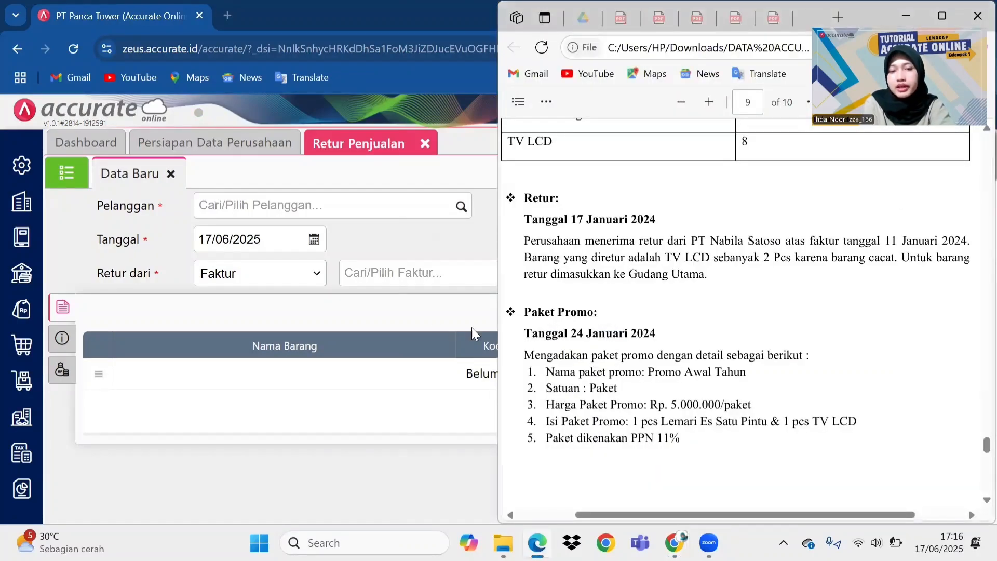
left_click(421, 305)
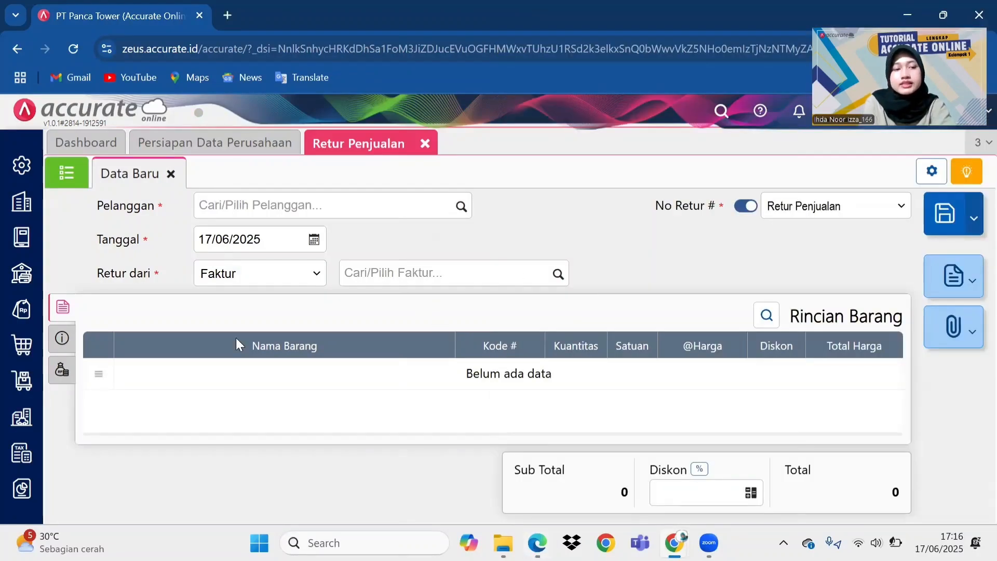
Create a new item in Barang & Jasa named "Paket Promo Awal Tahun" under the Umum category
left_click(23, 393)
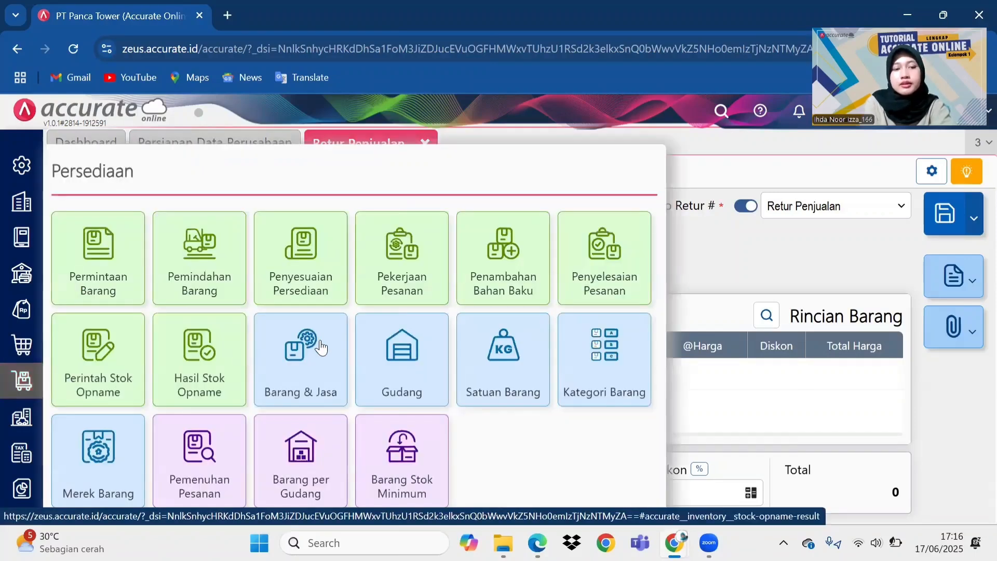
left_click(320, 340)
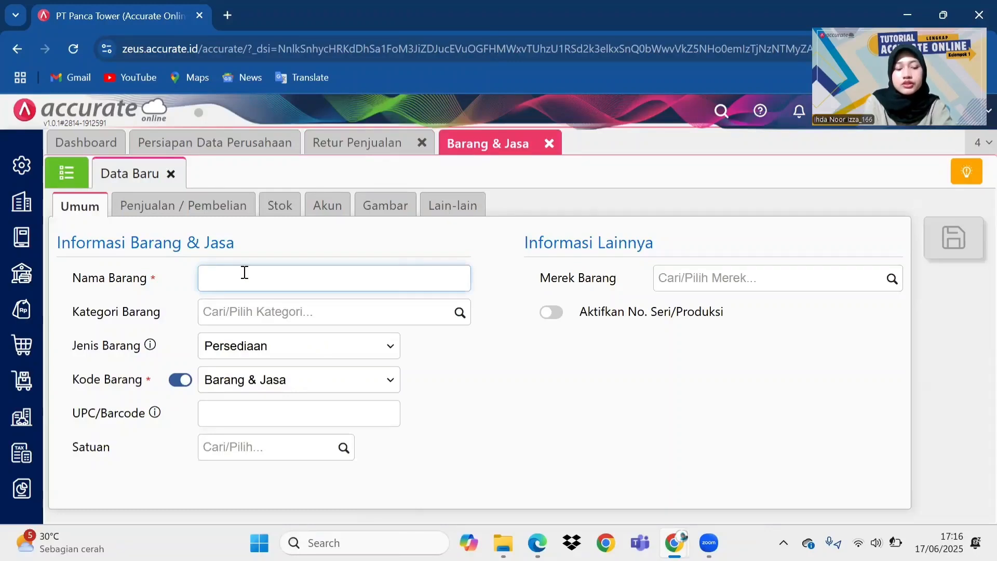
type("Paket")
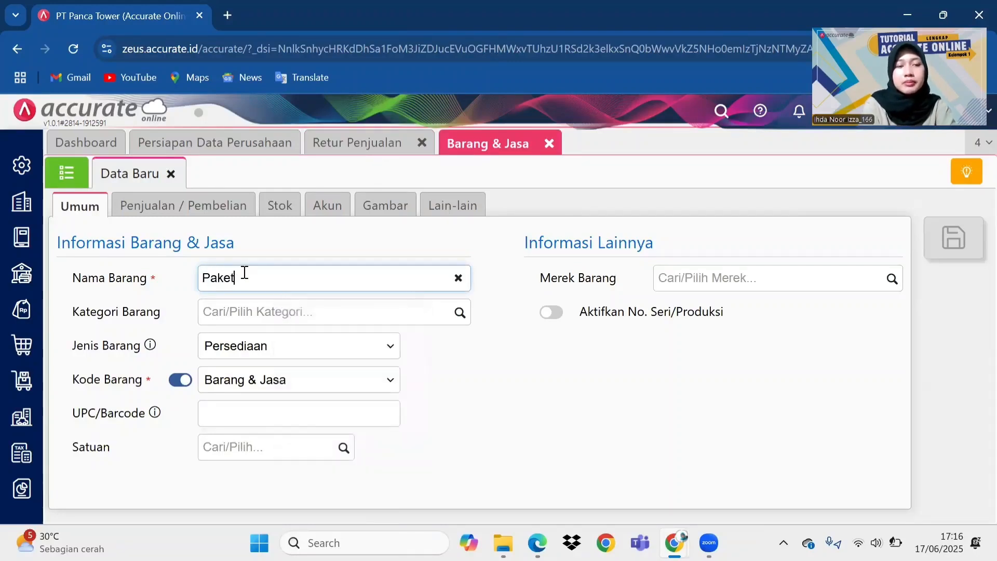
type(" Promo")
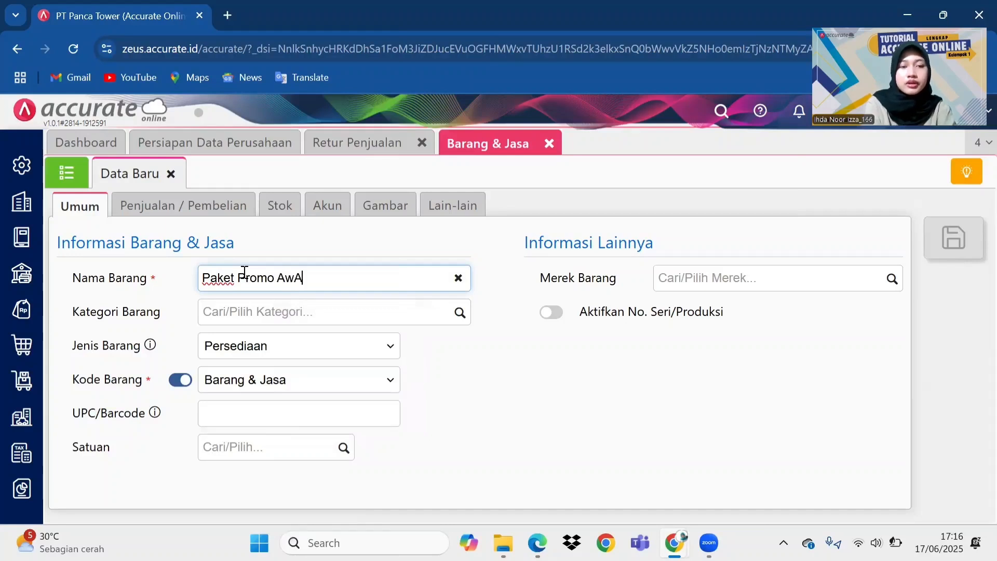
type(" Awal Tahun")
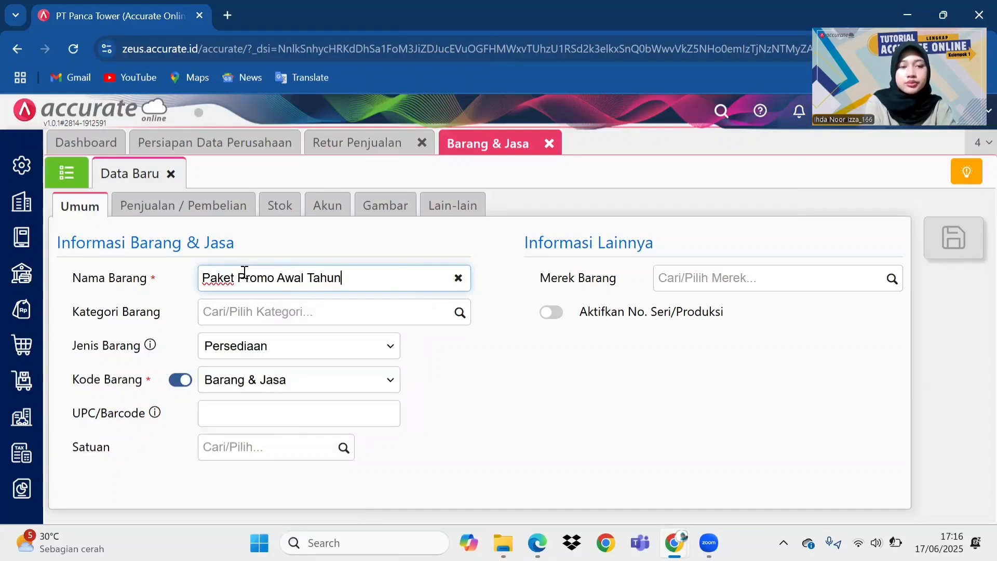
left_click(460, 314)
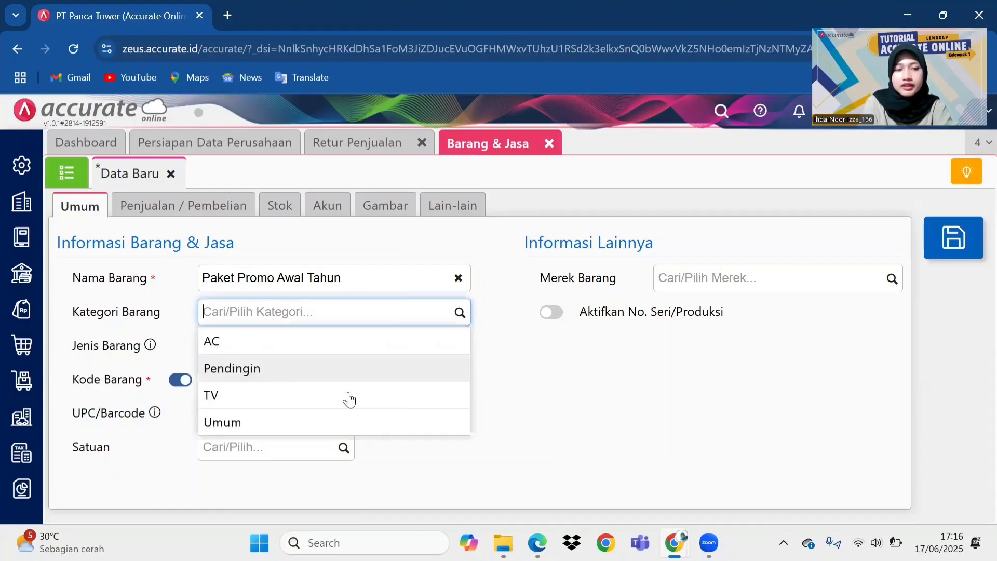
left_click(330, 423)
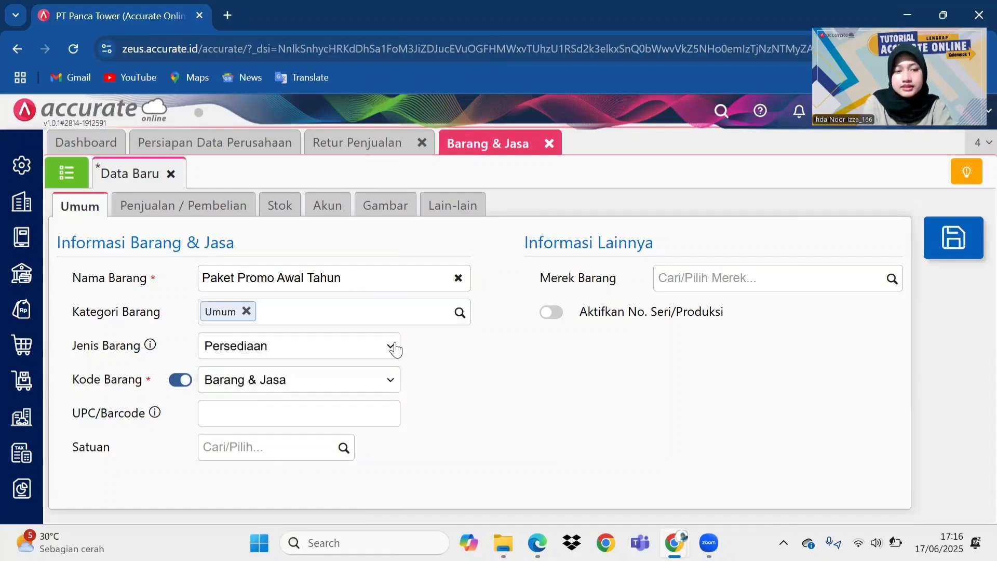
Set the new promo item's type to Grup and its unit to Paket
left_click(394, 347)
left_click(358, 430)
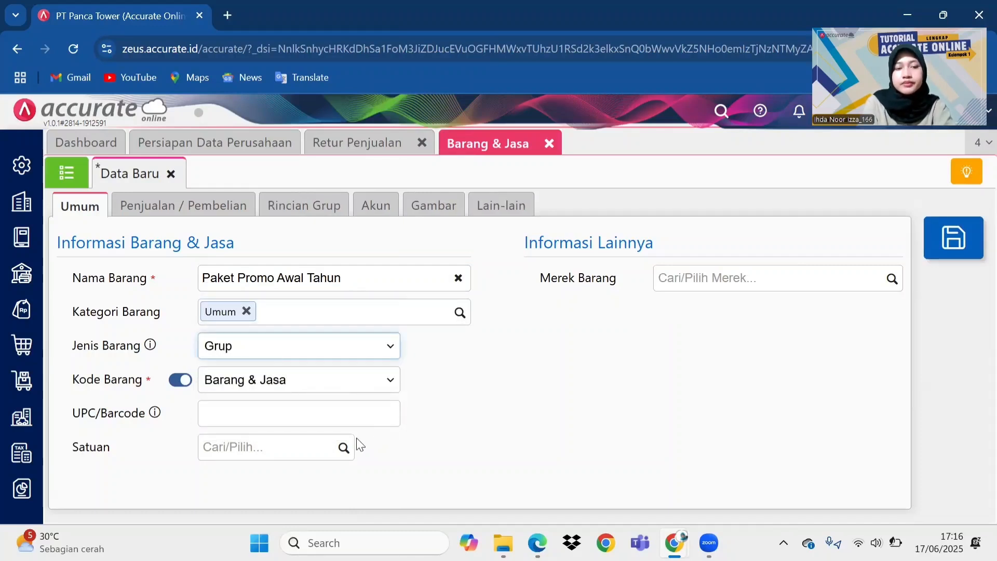
left_click(342, 449)
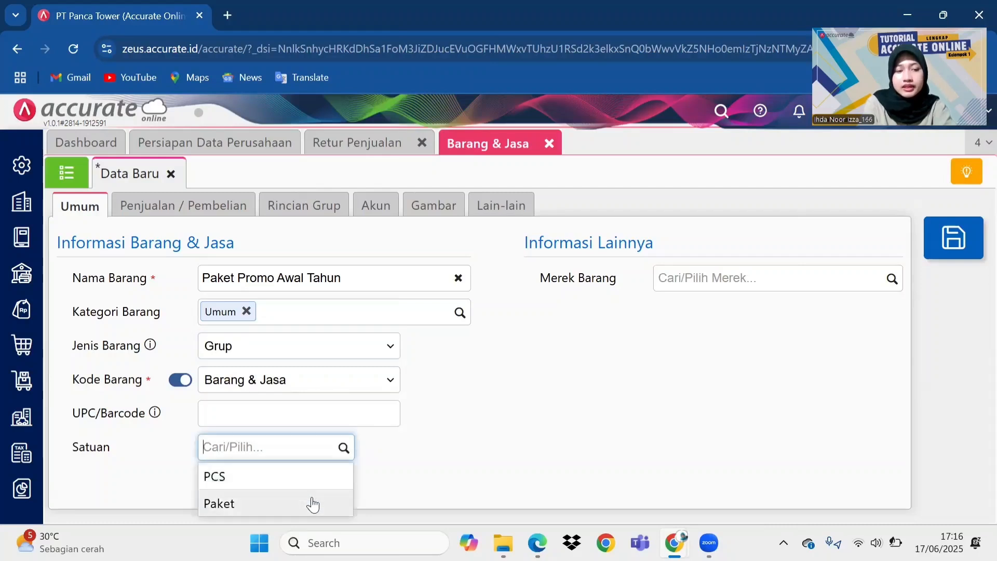
left_click(312, 503)
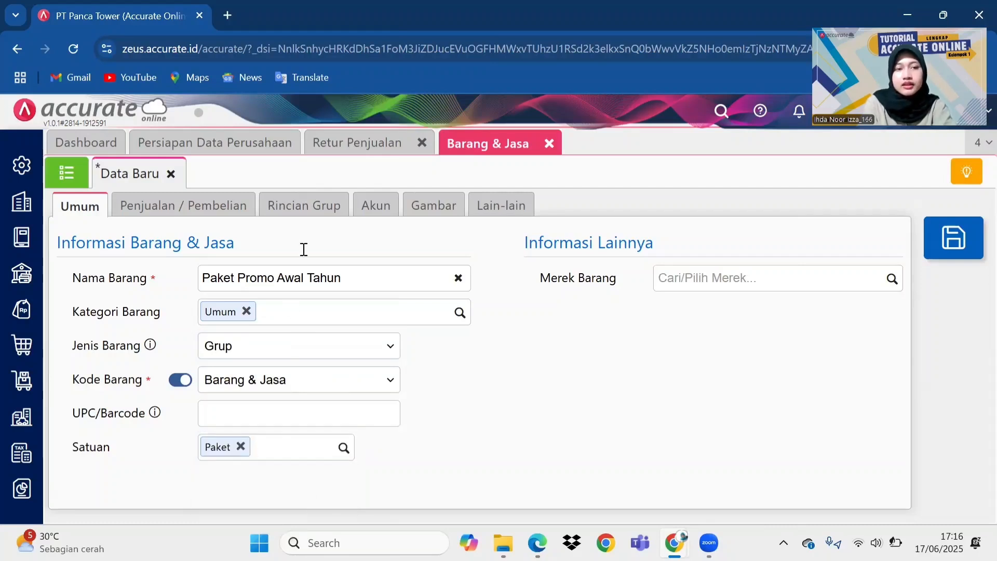
Add 1 PCS of Lemari Es Satu Pintu to the promo package's group details
left_click(322, 209)
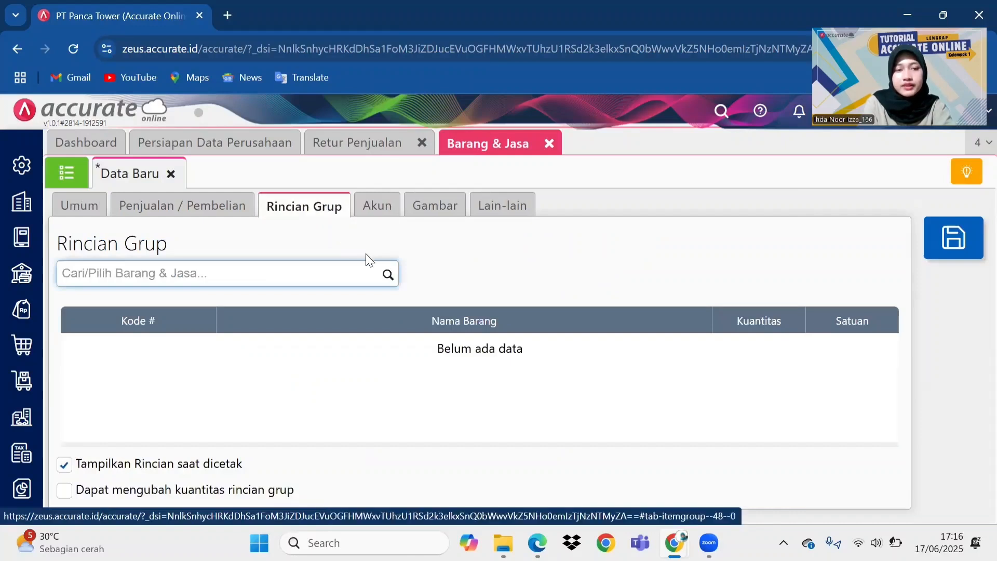
left_click(385, 274)
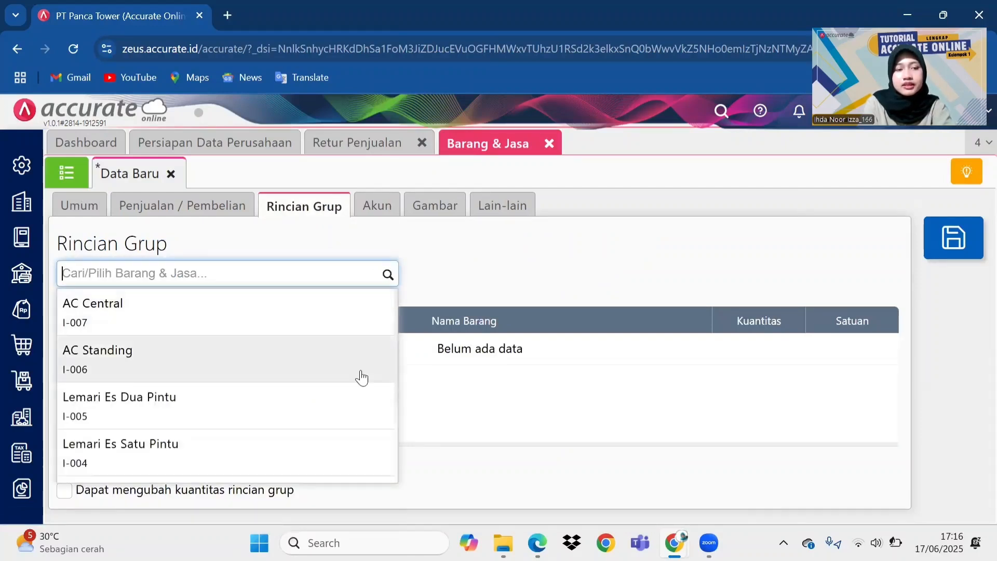
left_click(323, 448)
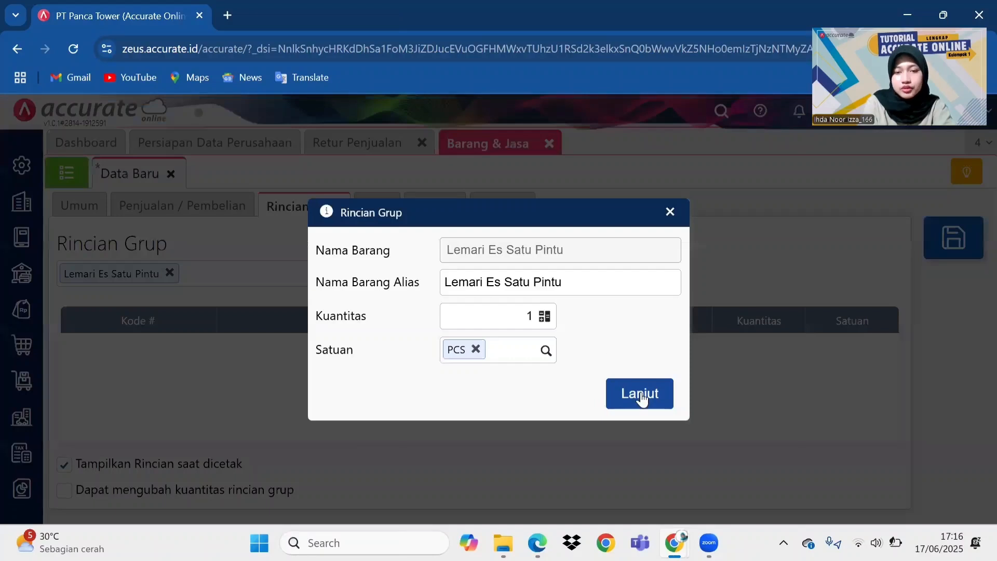
left_click(642, 398)
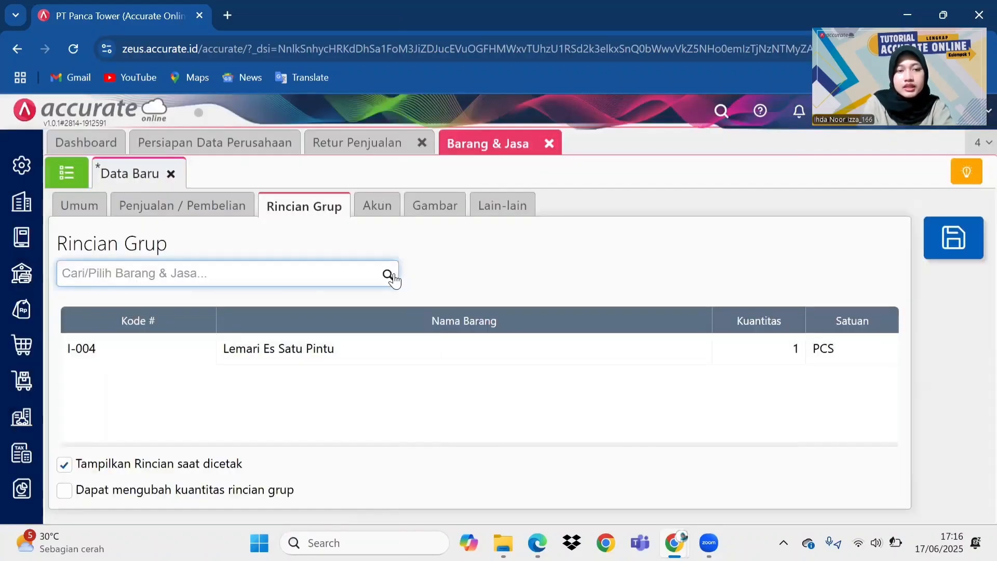
Check the package contents in the case PDF and add 1 PCS of TV LCD to the group details
left_click(390, 276)
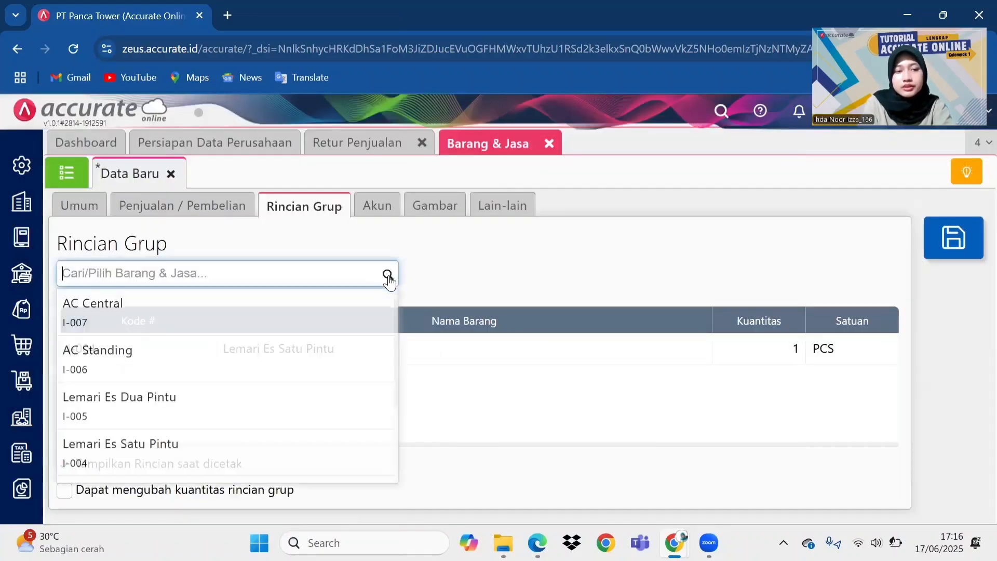
type("tv")
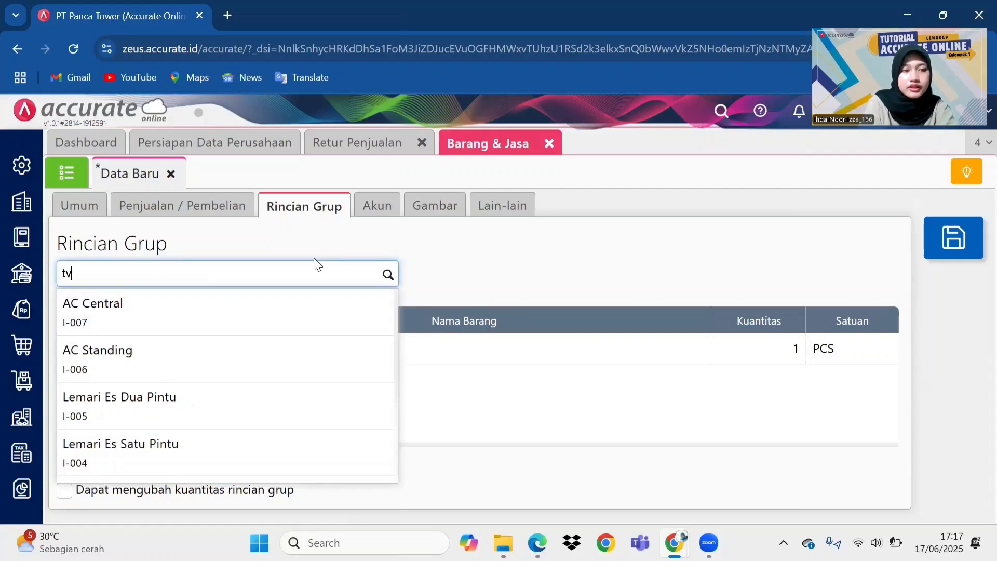
mouse_move(537, 543)
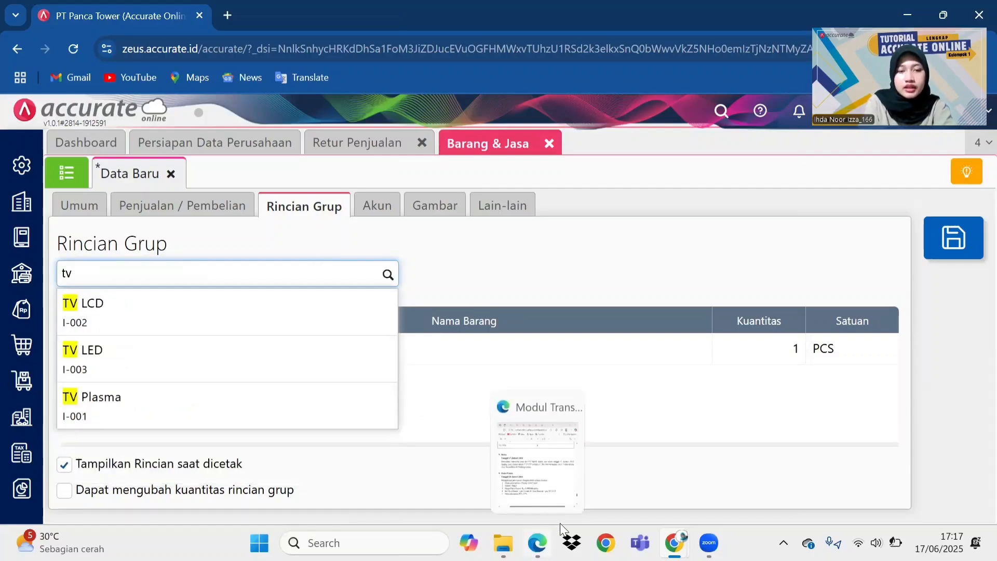
left_click(545, 491)
left_click(229, 299)
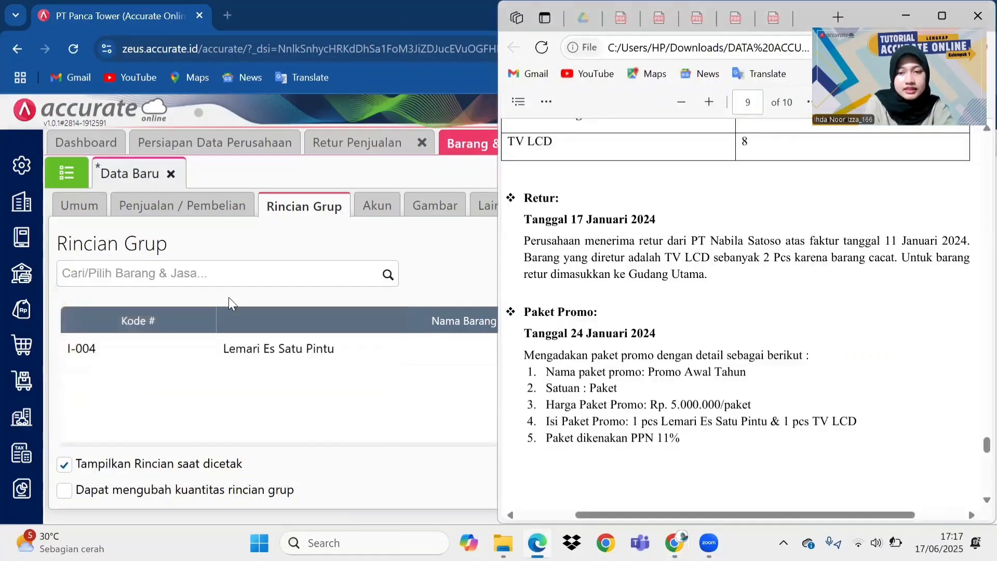
left_click(389, 276)
type("tv")
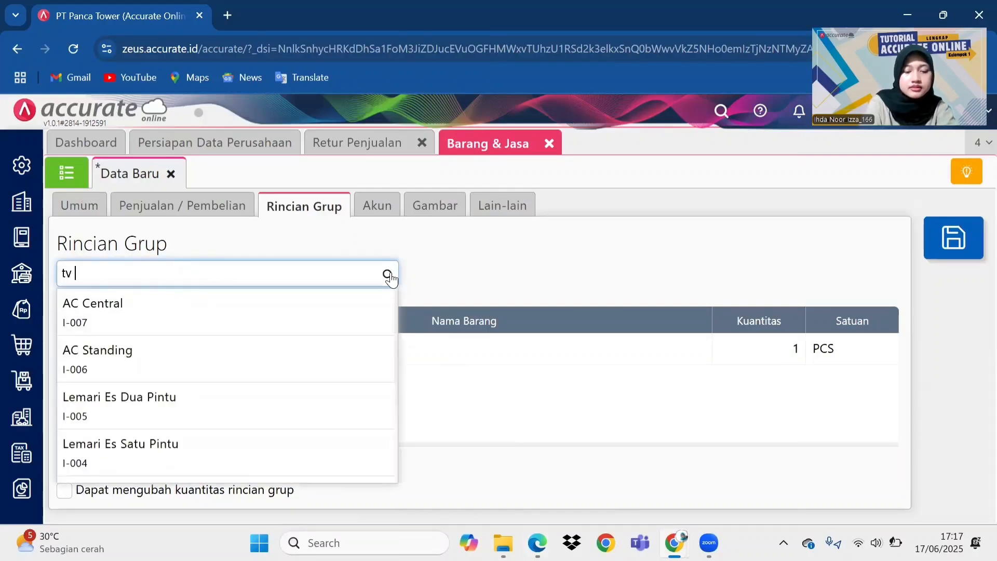
type(" lcd")
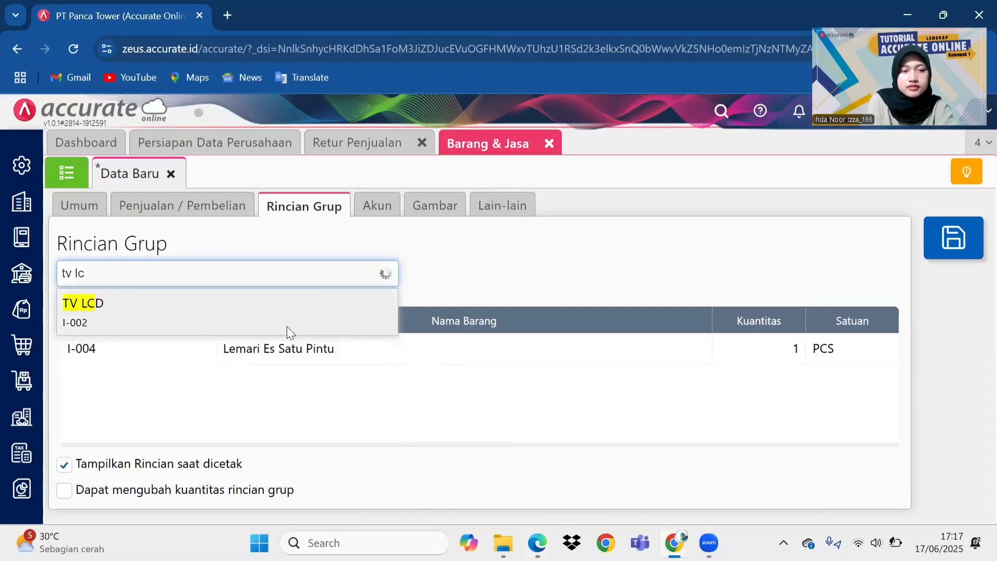
left_click(287, 326)
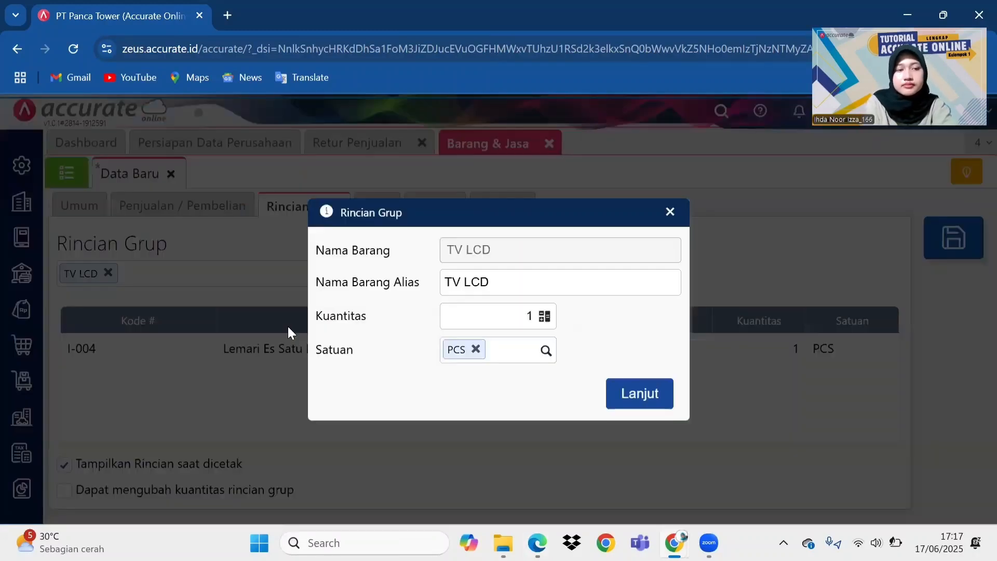
left_click(658, 399)
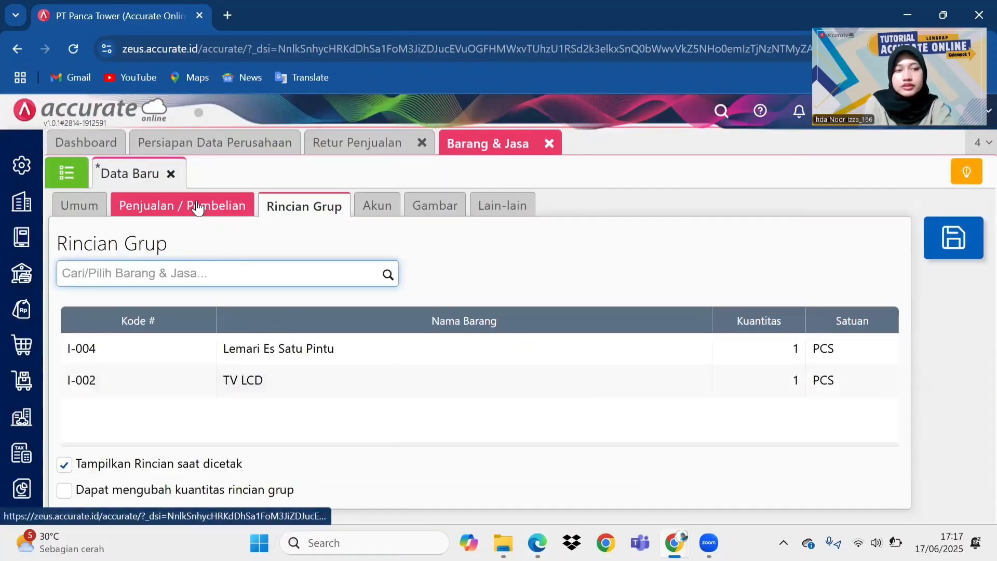
Turn off pricing from the group details and set the default selling price to 5.000.000 per Paket
left_click(198, 208)
left_click(241, 312)
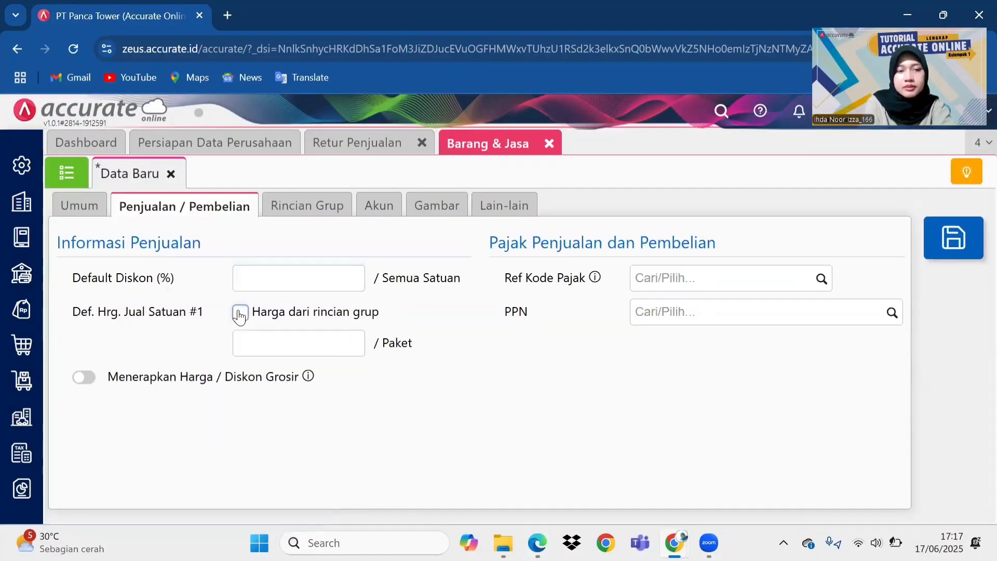
left_click(287, 349)
type("500.000")
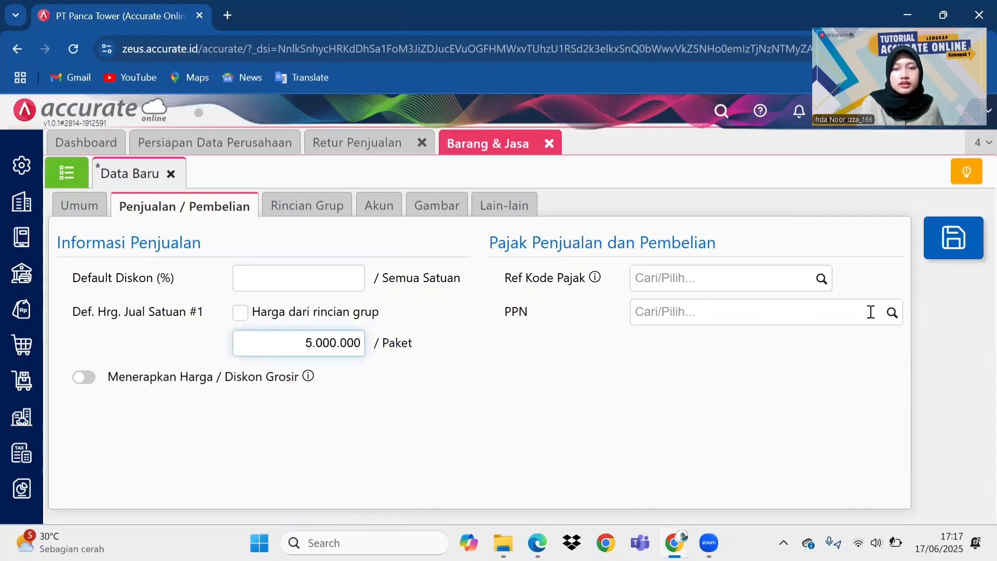
Apply the Pajak Pertambahan Nilai (PPN 11%) tax to the promo package and save the item
left_click(890, 313)
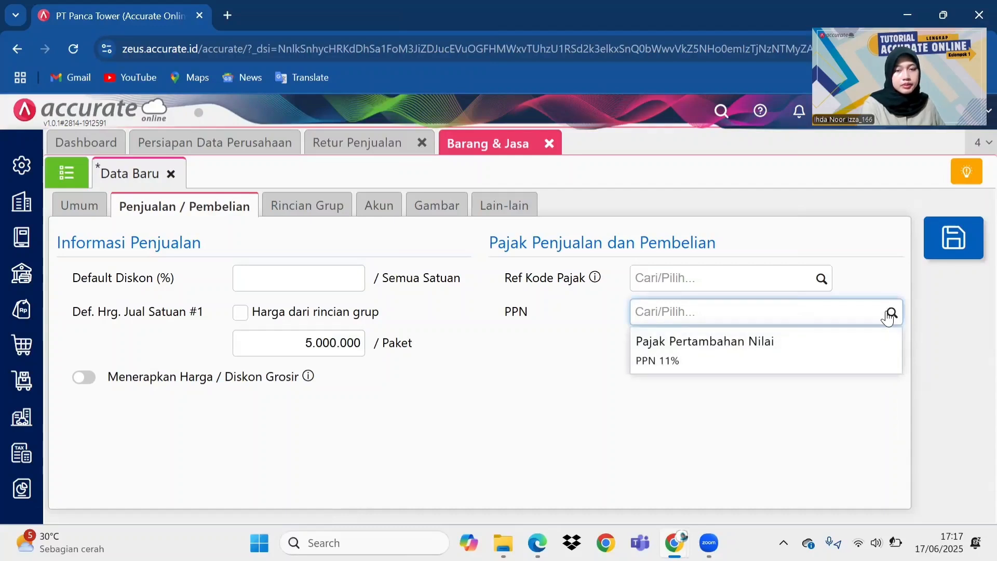
left_click(810, 347)
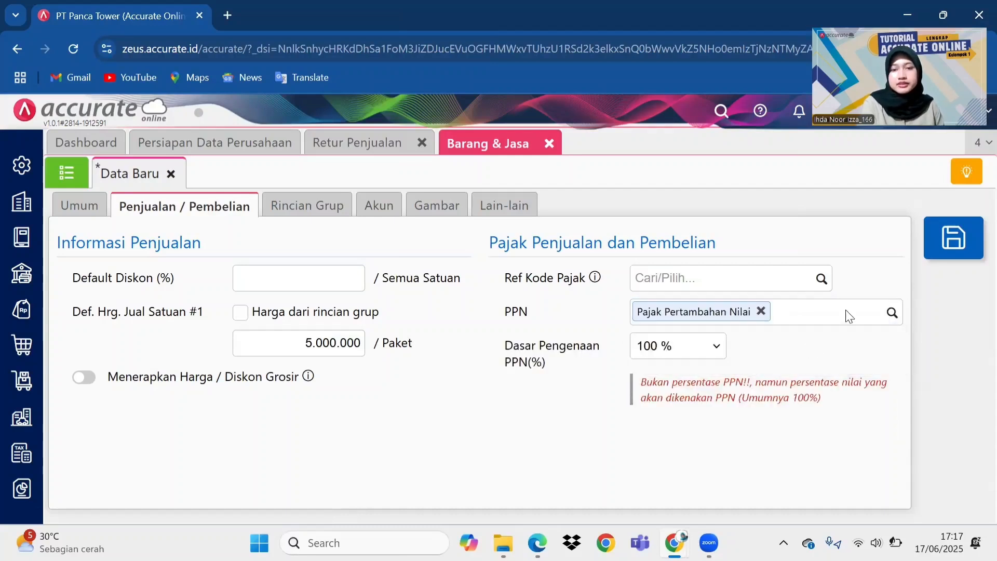
left_click(965, 252)
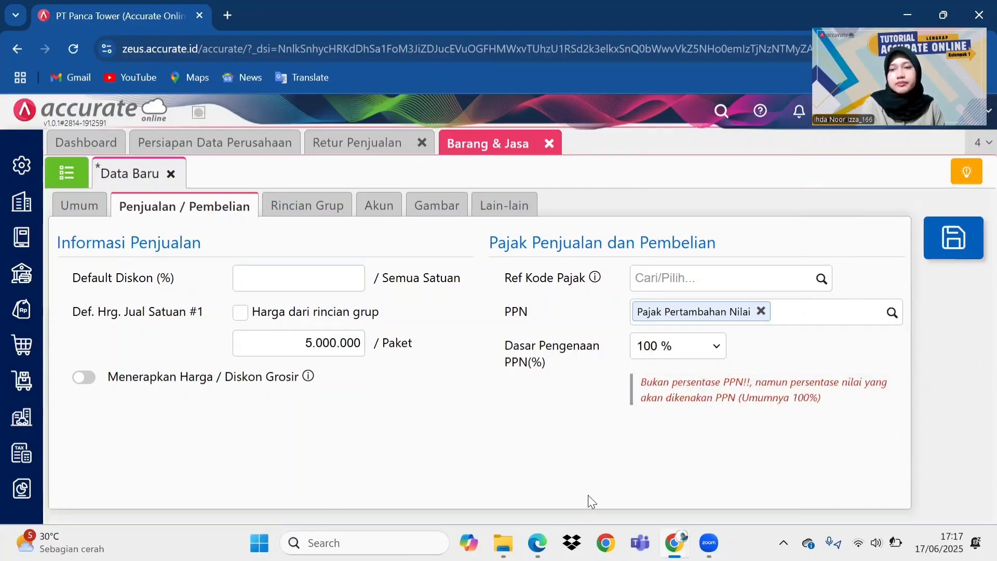
Switch to the case PDF, read the transaction dated 25 January 2024, and return to Accurate Online
left_click(537, 543)
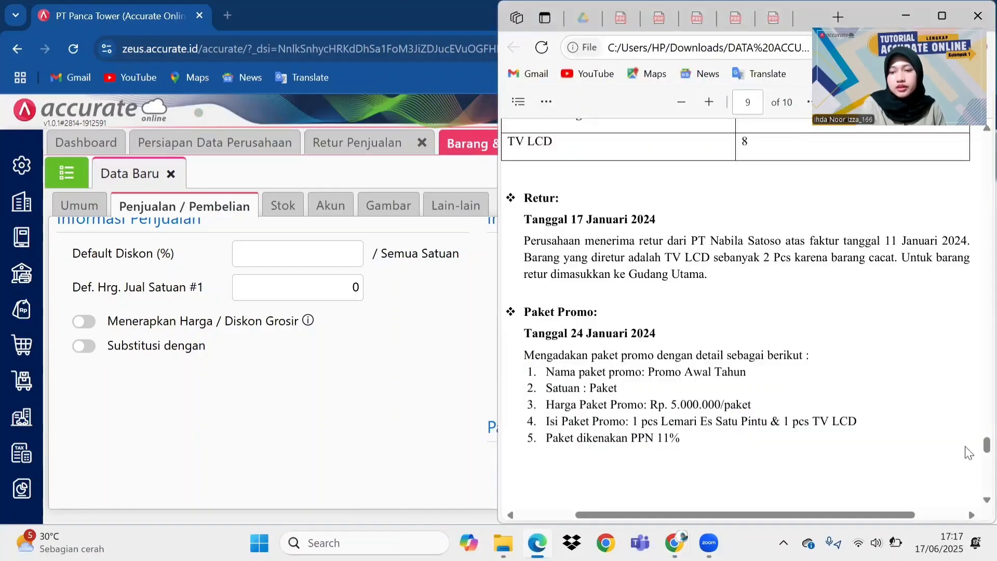
scroll(974, 457, "down", 5)
scroll(976, 460, "down", 2)
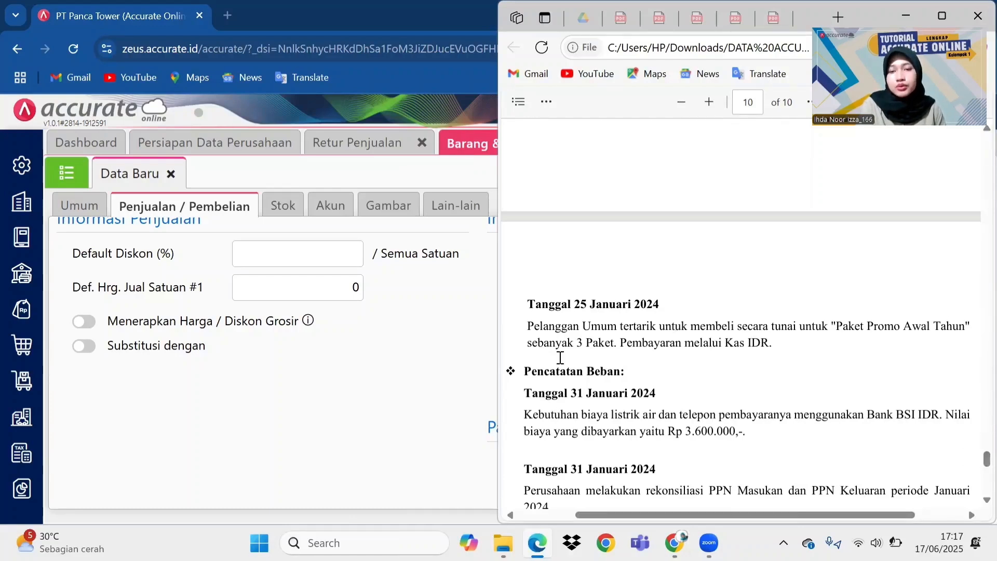
left_click(409, 366)
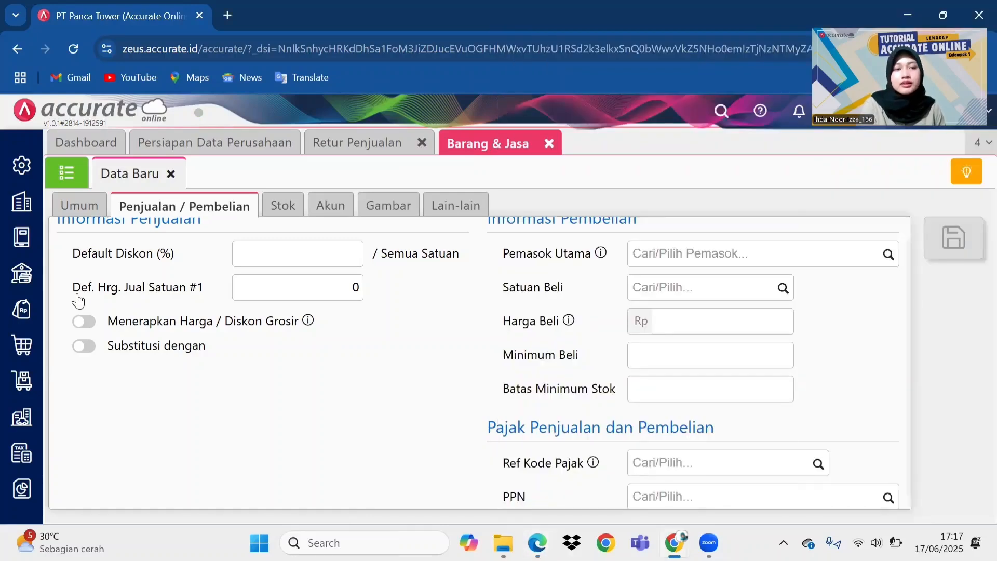
Create a new sales invoice (Faktur Penjualan) for Pelanggan Umum dated 25/01/2024
mouse_move(37, 315)
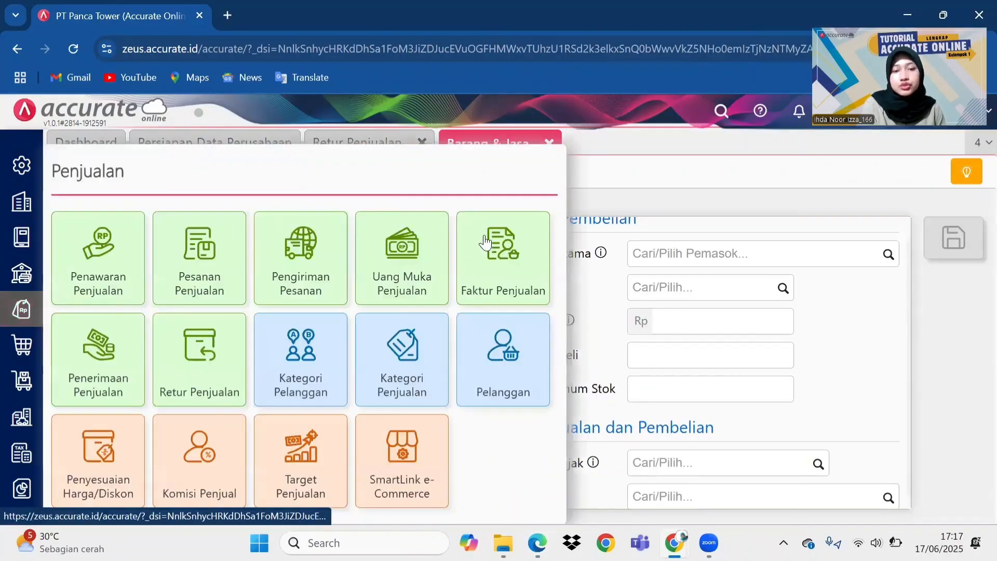
left_click(513, 254)
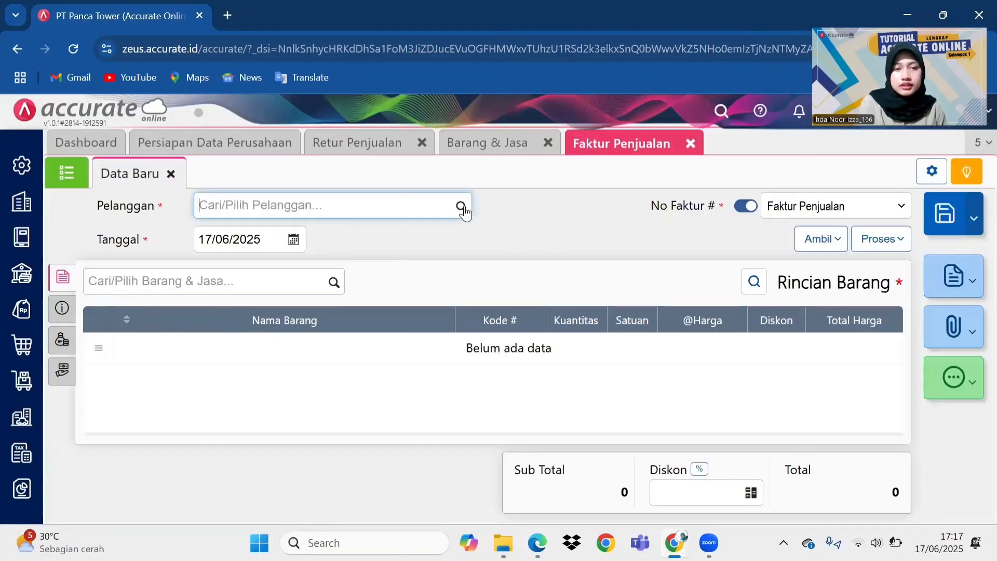
left_click(462, 206)
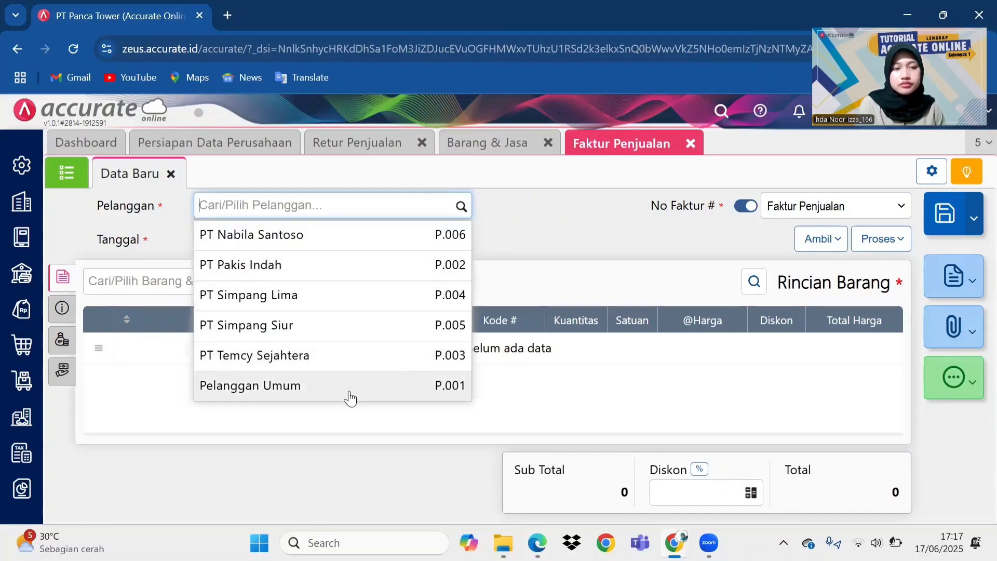
left_click(350, 398)
left_click(253, 236)
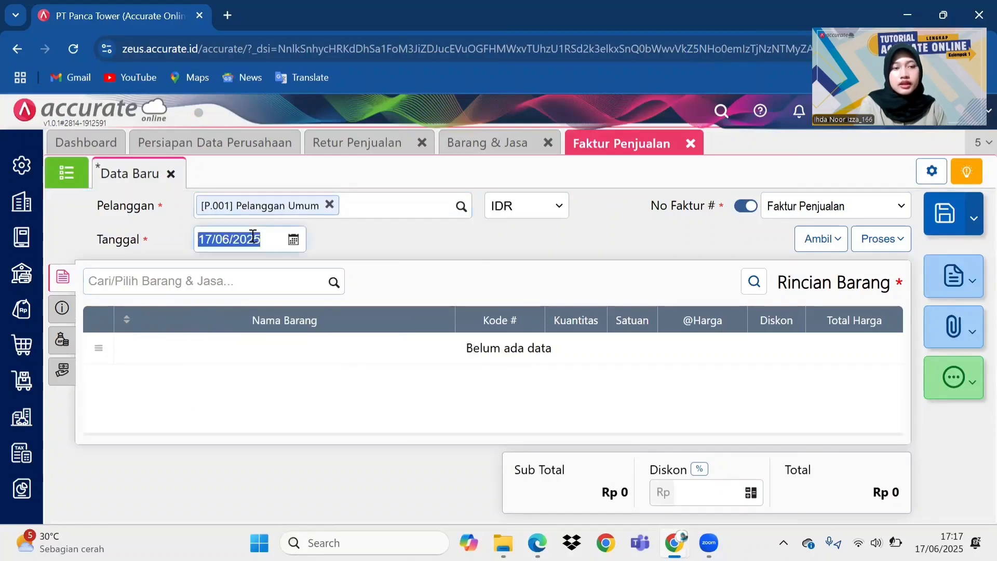
type("25/0")
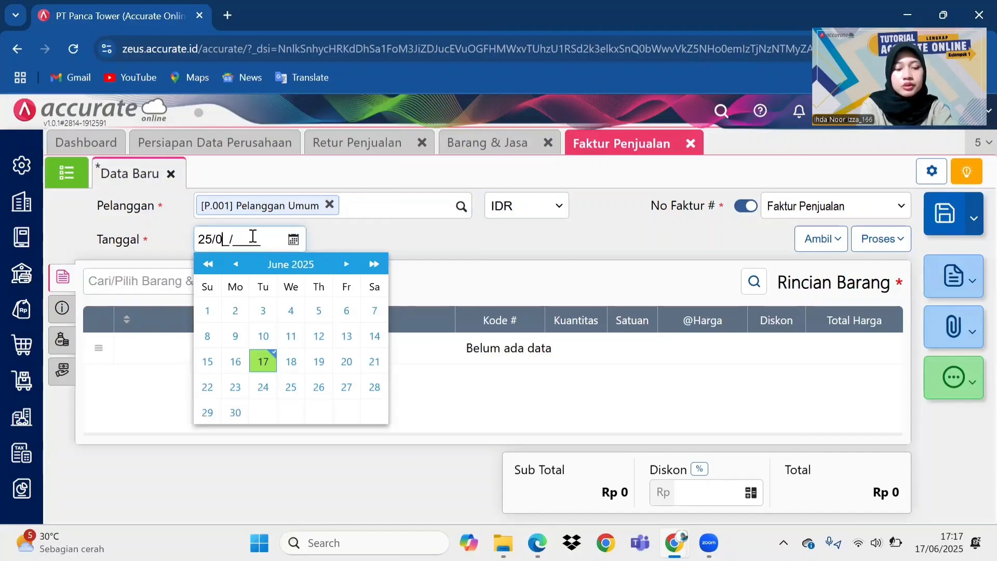
type("1/2024")
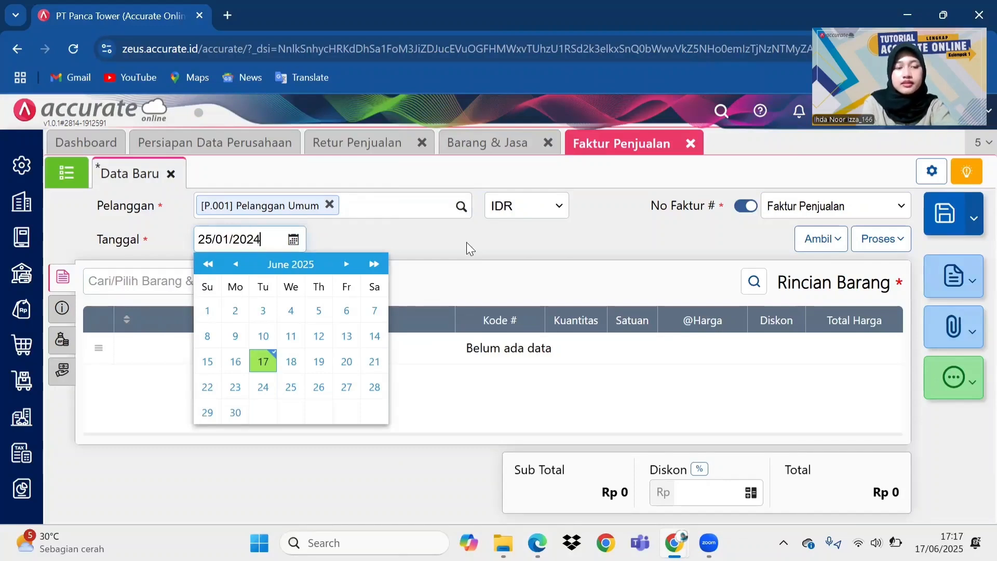
left_click(467, 242)
Add the item Paket Promo Awal Tahun to the invoice with a quantity of 3 Paket
left_click(334, 286)
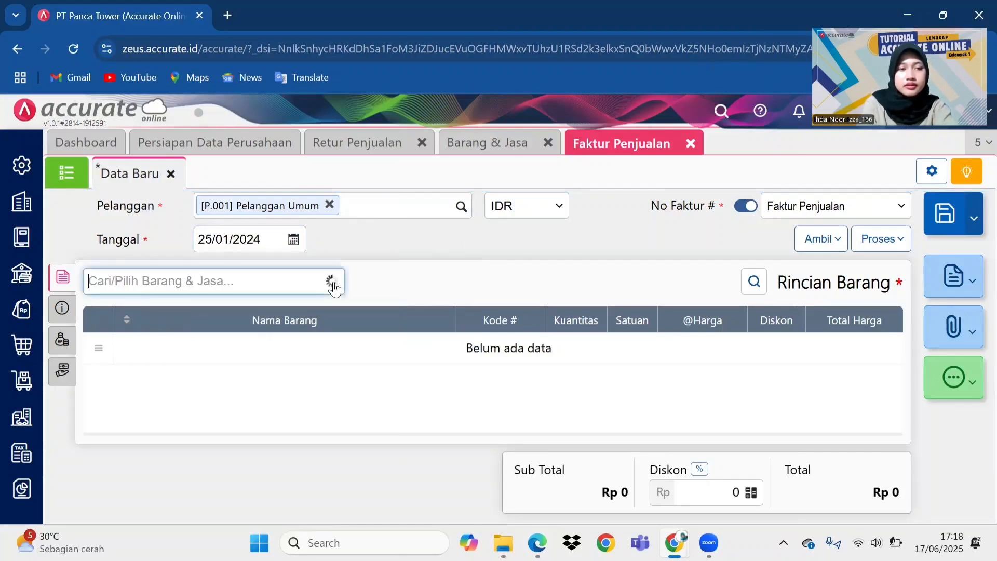
type("o")
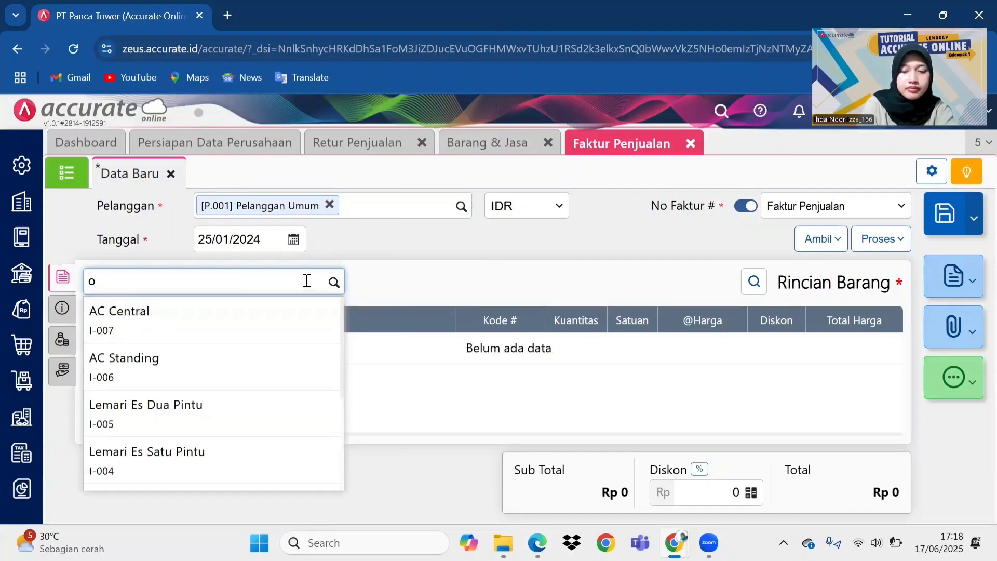
key("BackSpace")
type("paket")
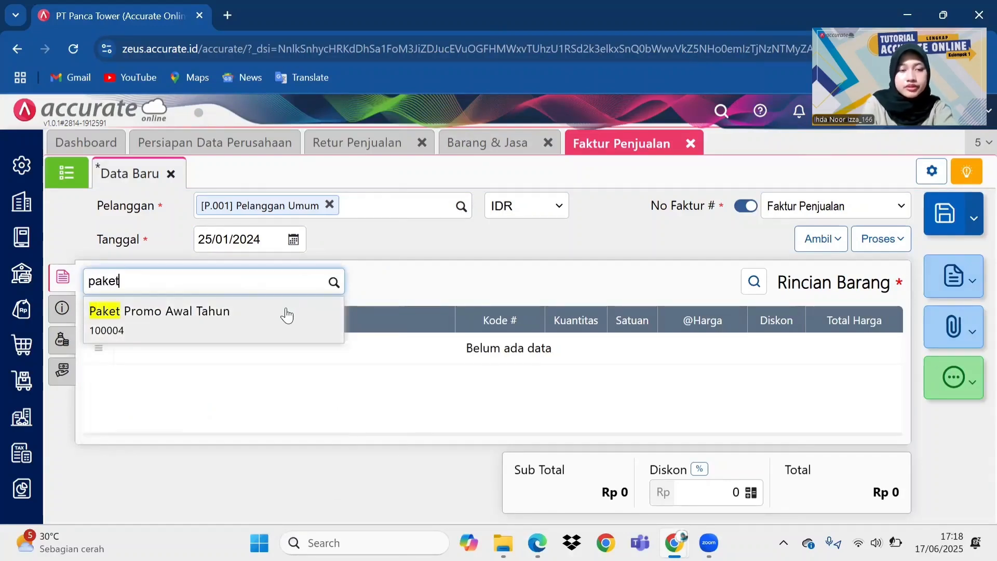
left_click(287, 314)
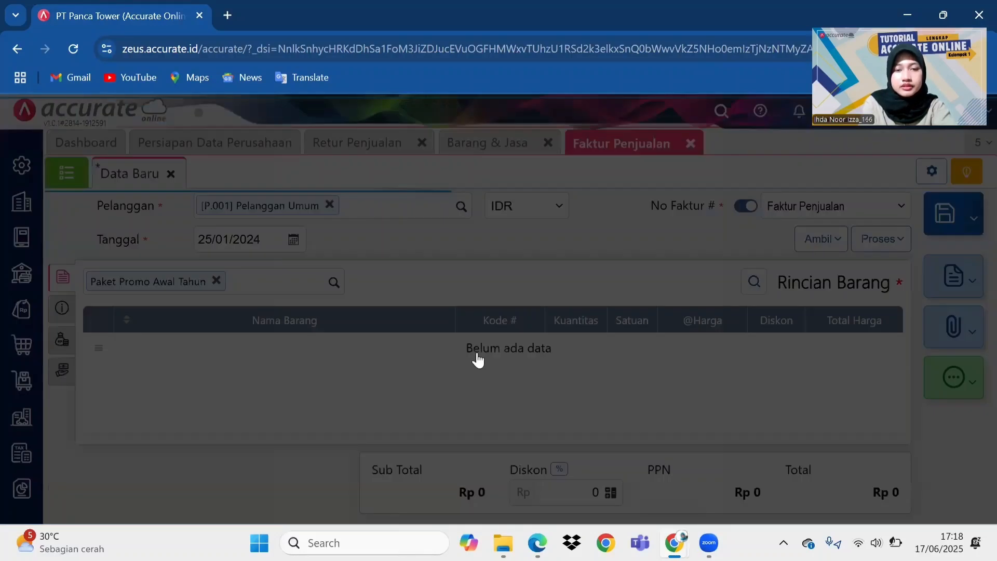
left_click(547, 251)
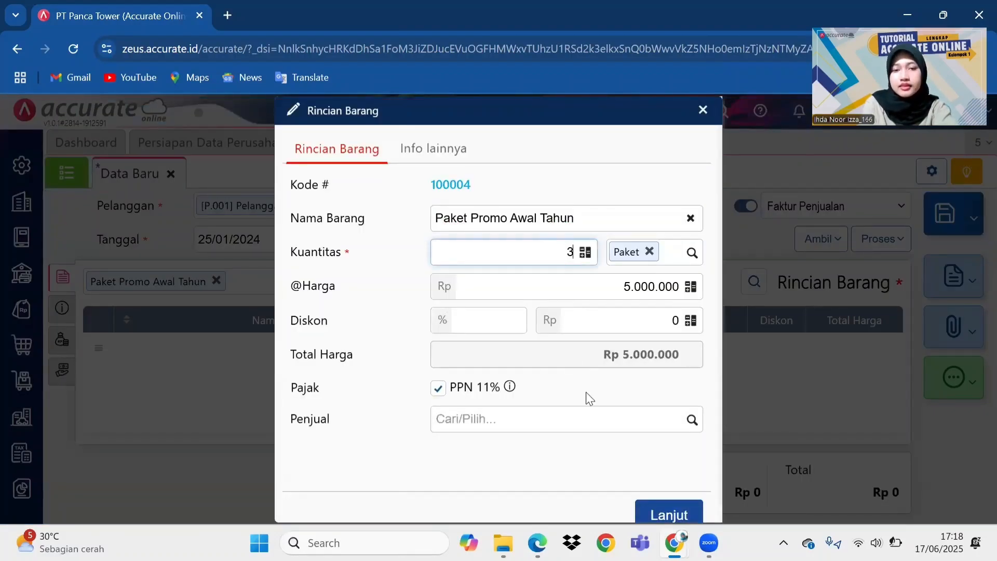
left_click(659, 513)
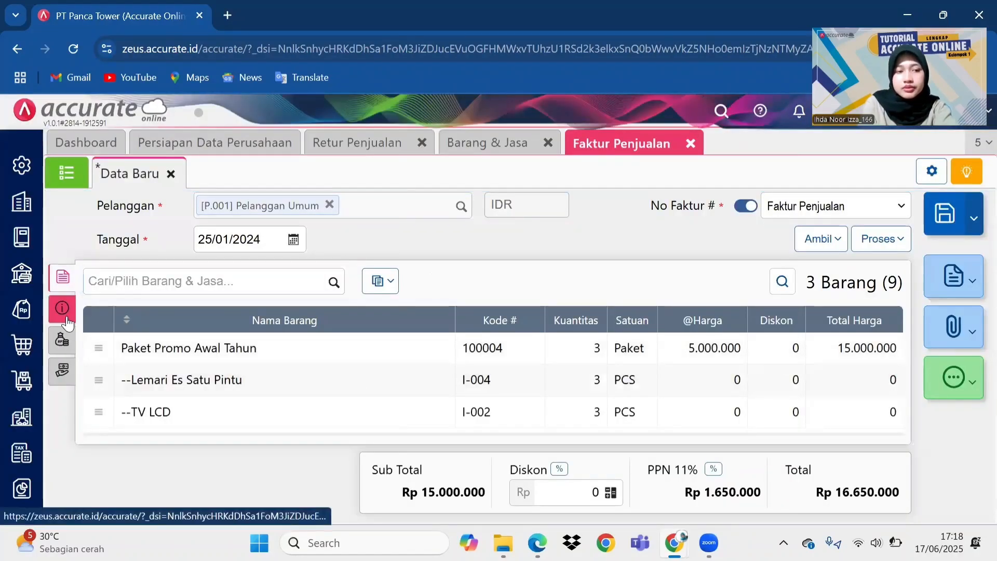
Set the invoice's payment terms to C.O.D and its delivery date to 25/01/2024
left_click(67, 320)
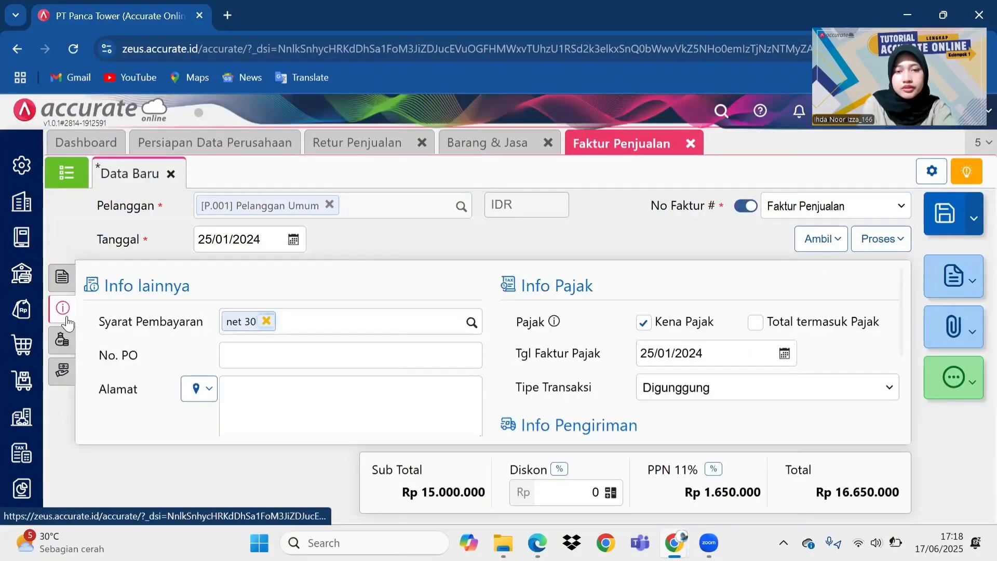
left_click(472, 323)
left_click(443, 364)
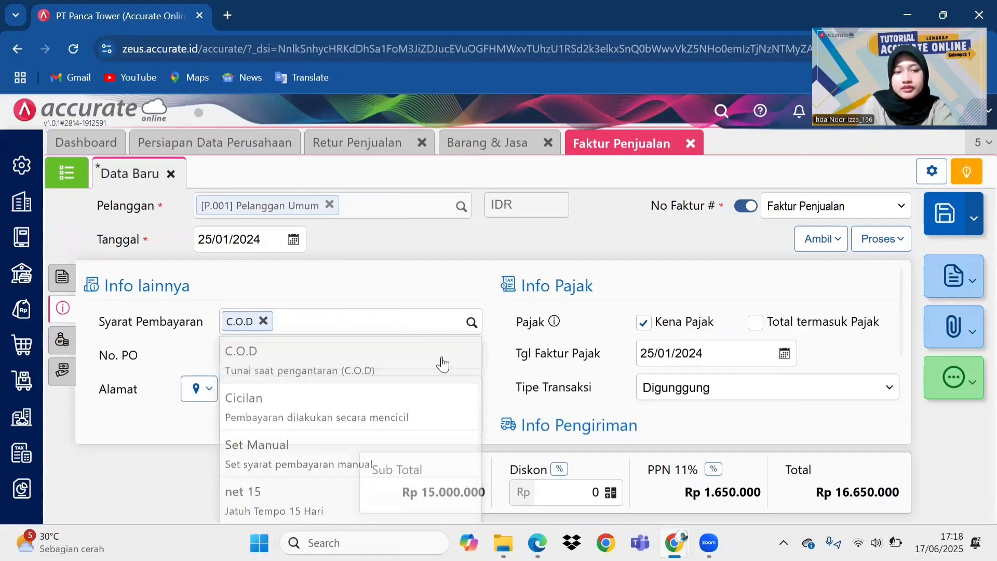
left_click_drag(902, 316, 903, 393)
left_click(692, 349)
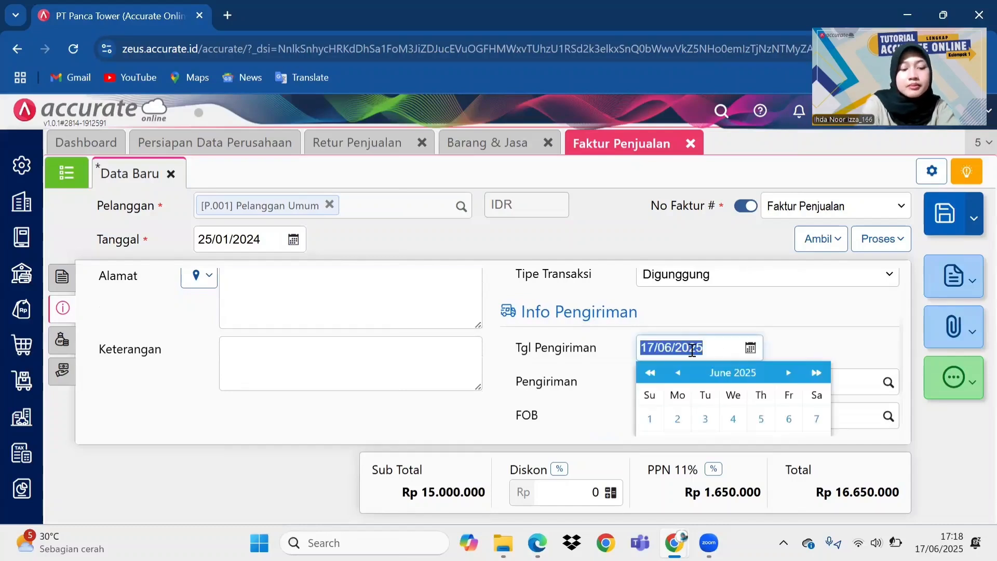
type("25/")
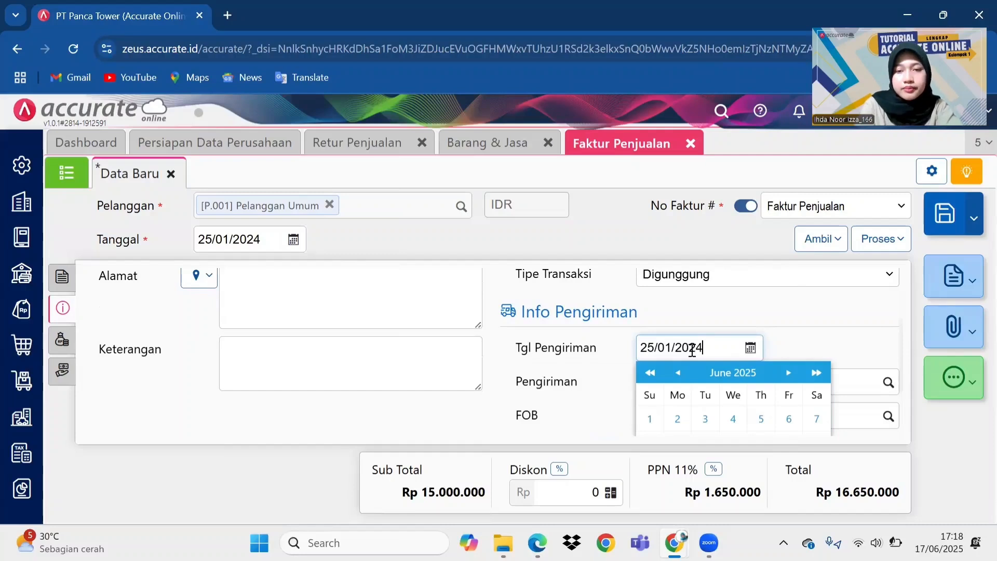
type("01/2024")
left_click(680, 314)
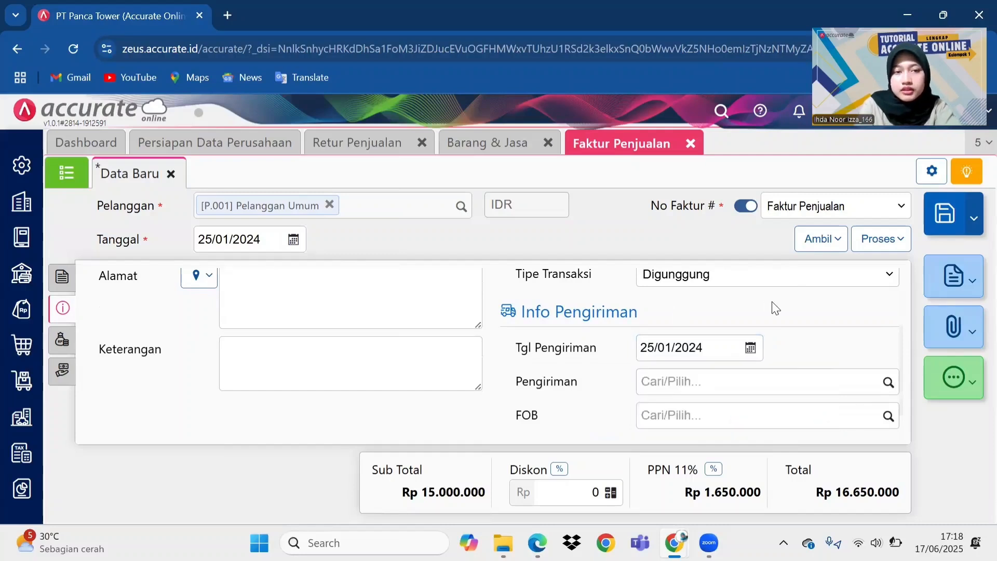
Process the invoice into a sales receipt (Pembayaran) and choose Kas IDR as the receiving bank
left_click(881, 239)
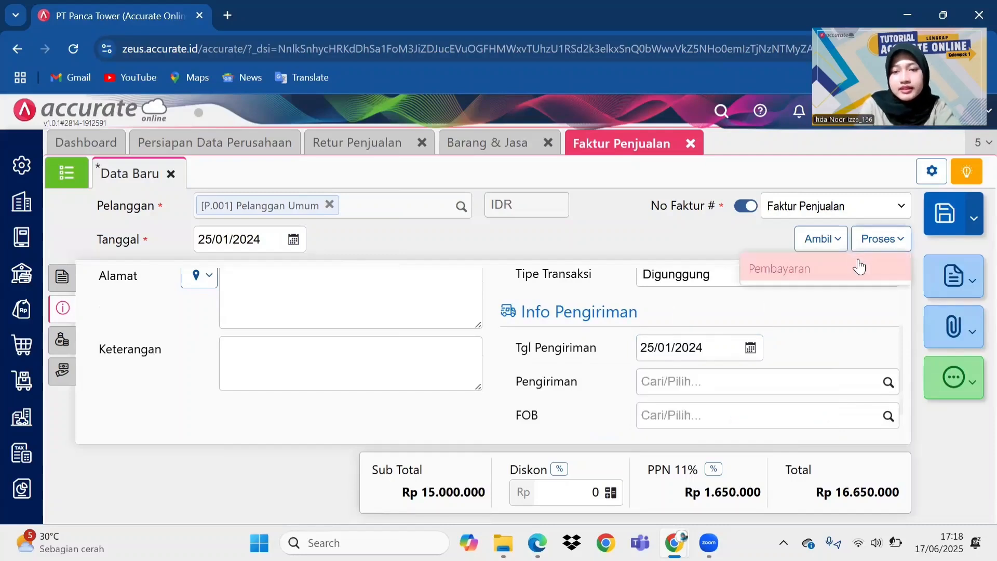
left_click(857, 265)
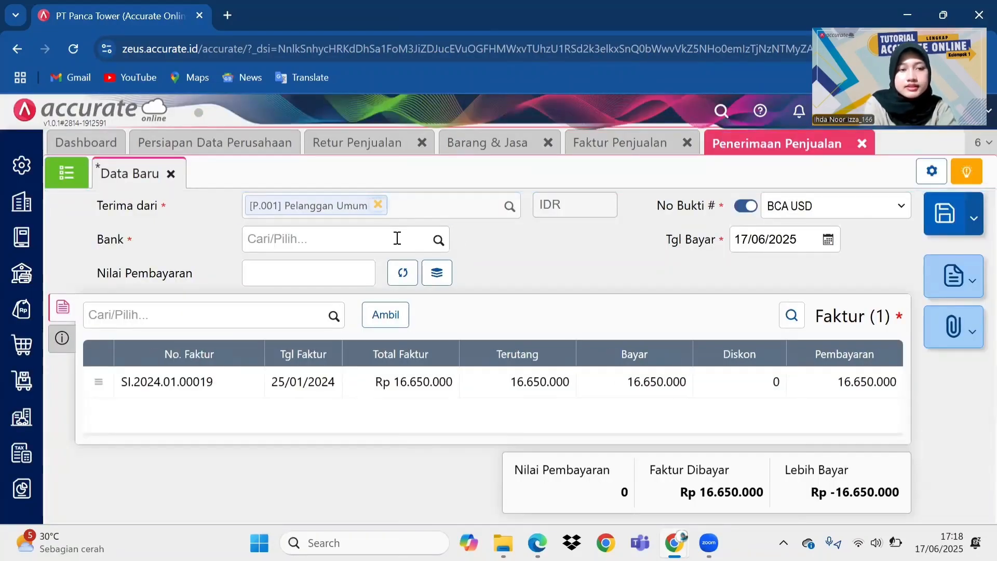
left_click(369, 239)
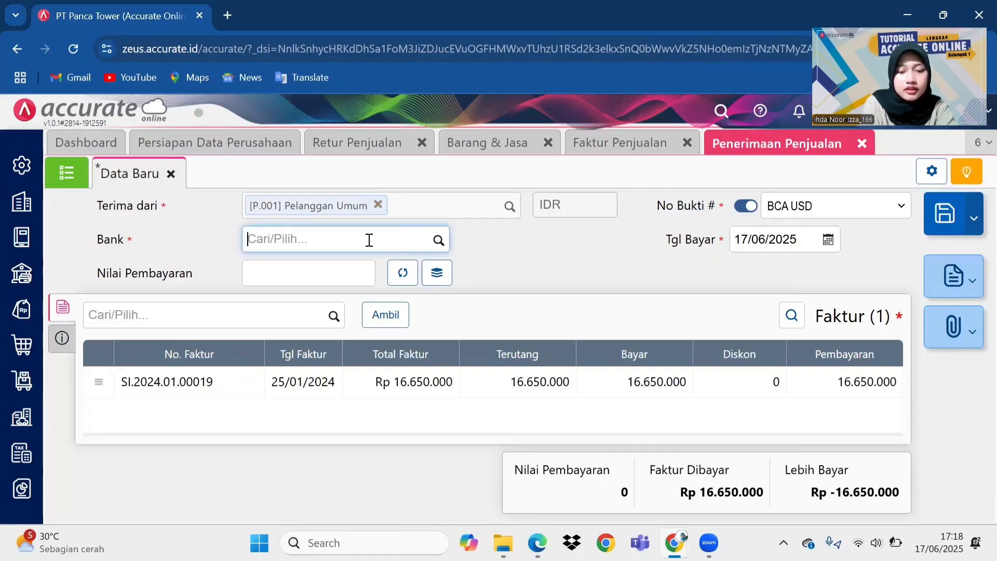
type("kas id")
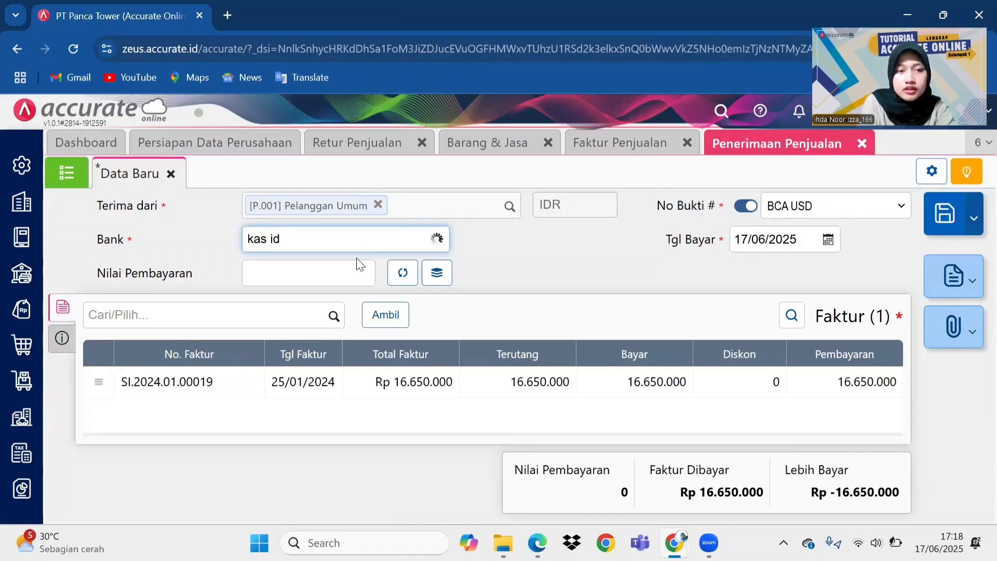
left_click(327, 287)
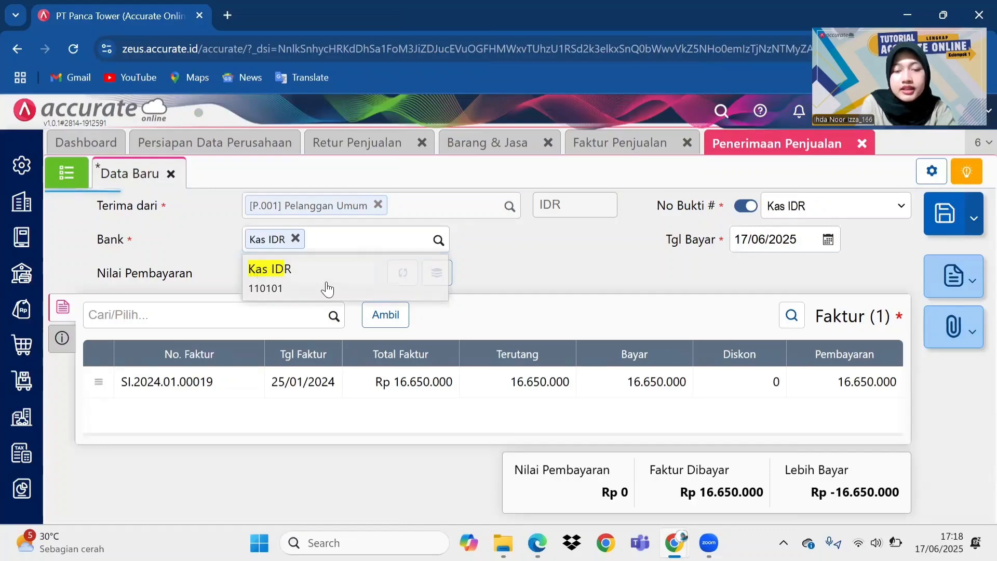
Set the receipt's payment date to 25/01/2024 and calculate the payment value from the invoice
left_click(770, 240)
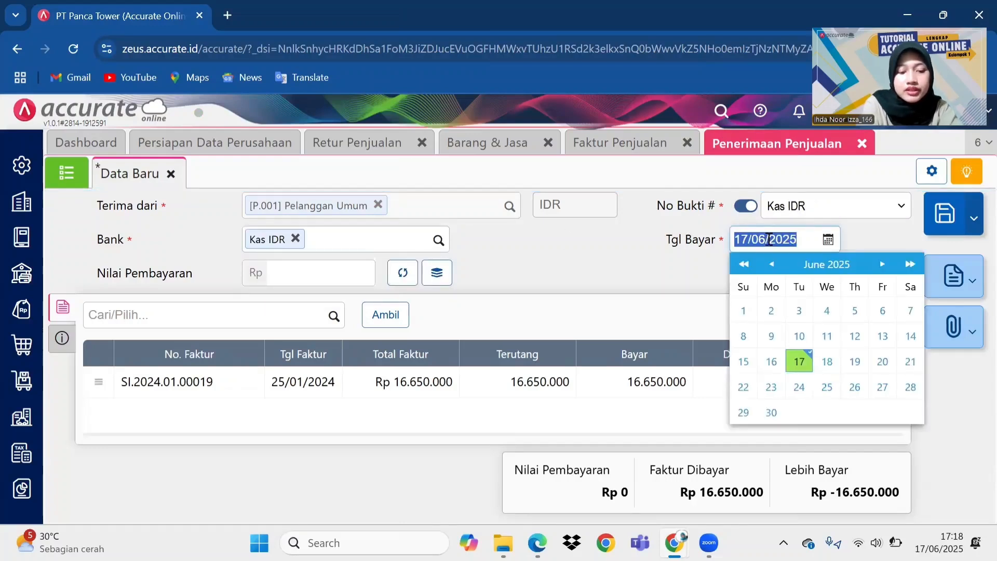
type("25/01/202")
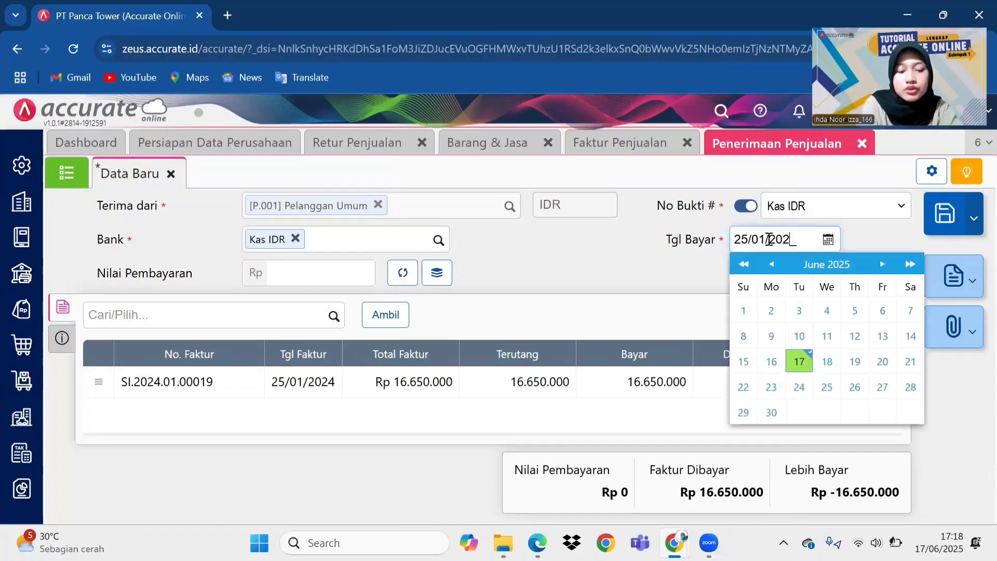
type("4")
left_click(648, 266)
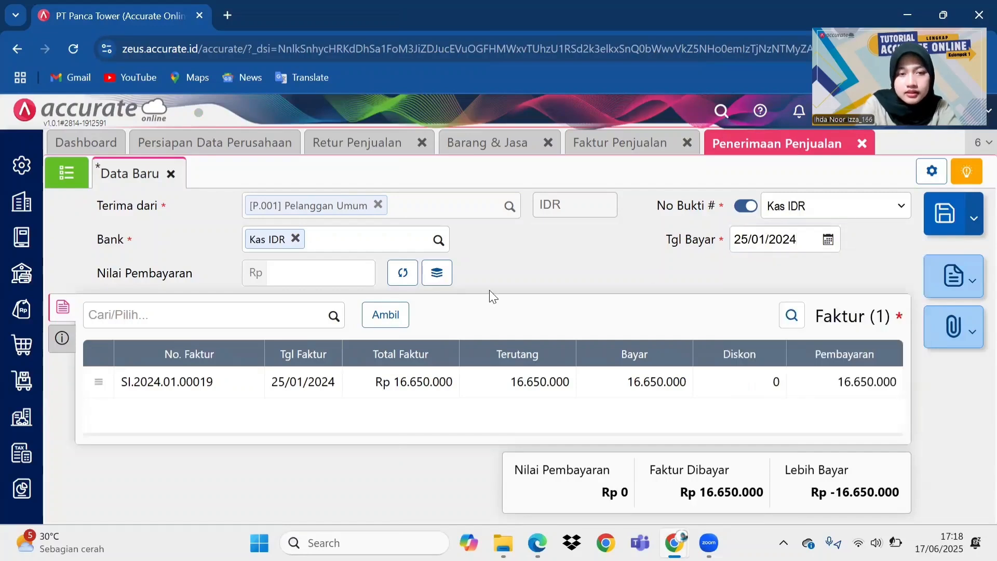
left_click(403, 274)
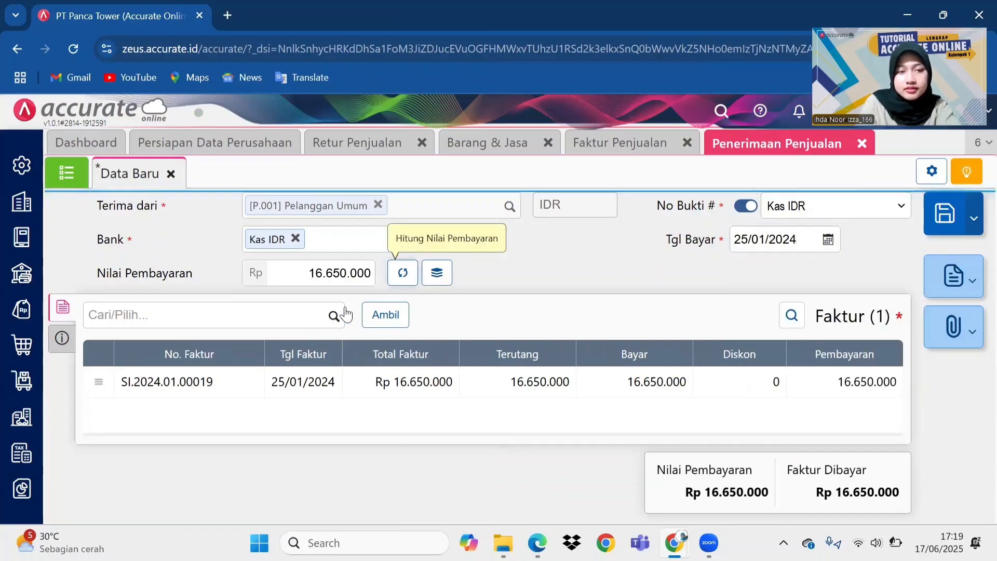
Enter the description "penjualan tunai" in the receipt's additional info and save the sales receipt
left_click(64, 346)
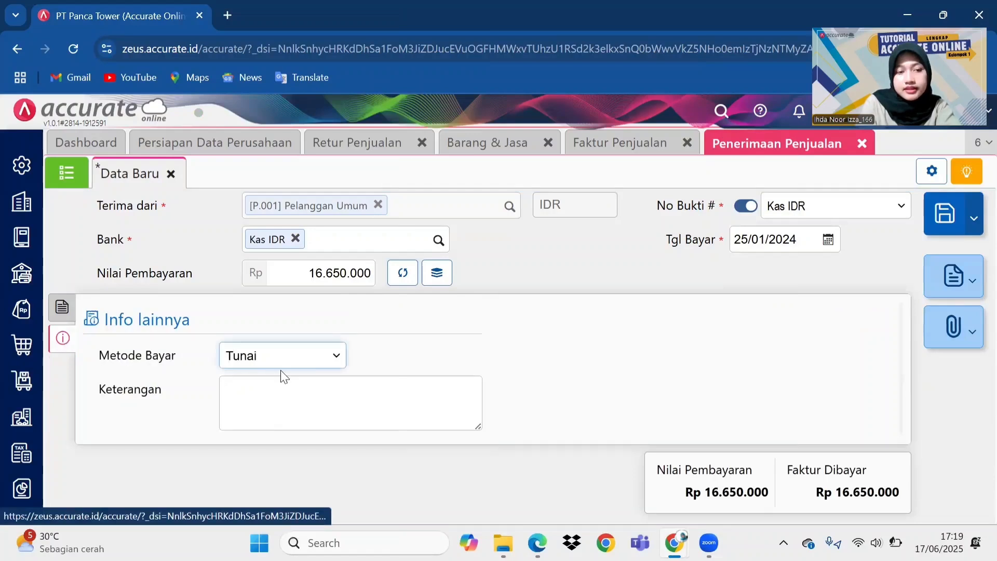
left_click(279, 397)
type("penju")
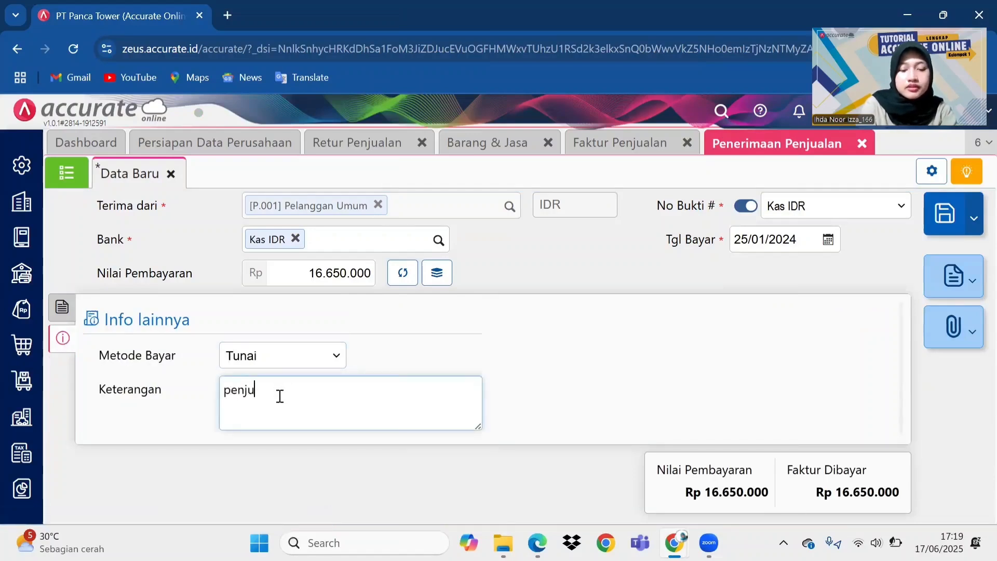
type("alan tunai")
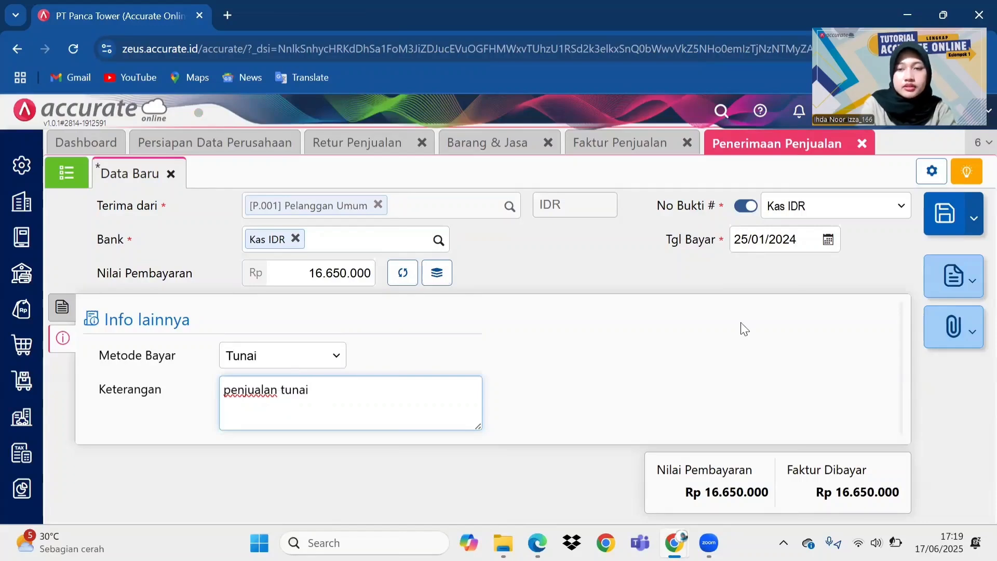
left_click(946, 213)
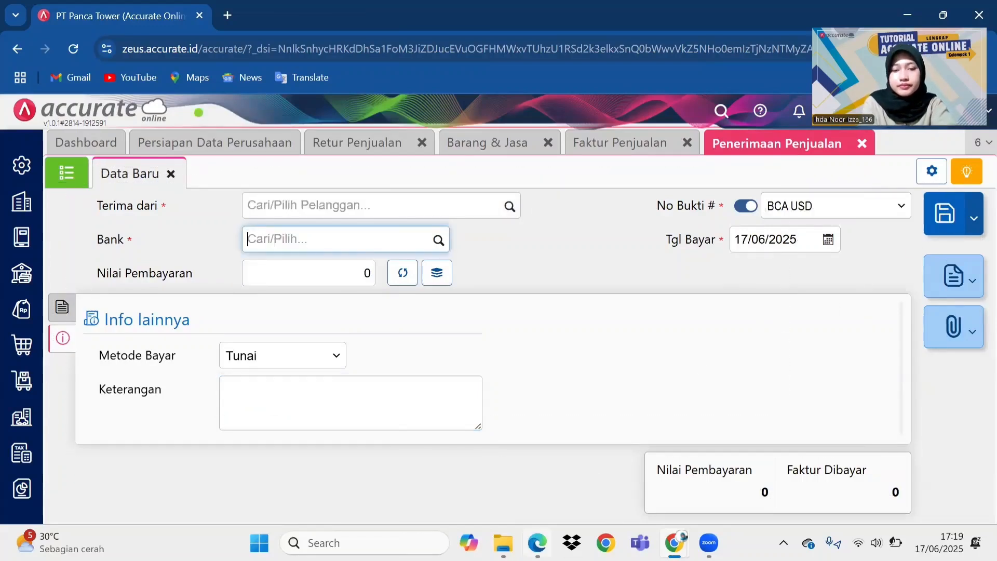
Switch to the case PDF, read the expense transactions dated 31 January 2024, and return to Accurate Online
mouse_move(538, 543)
left_click(558, 478)
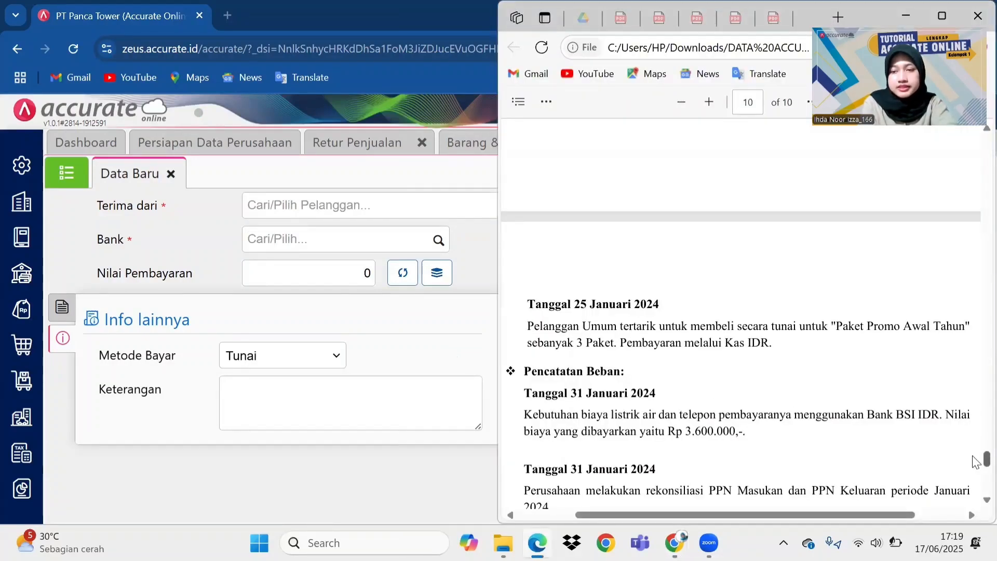
scroll(977, 466, "down", 2)
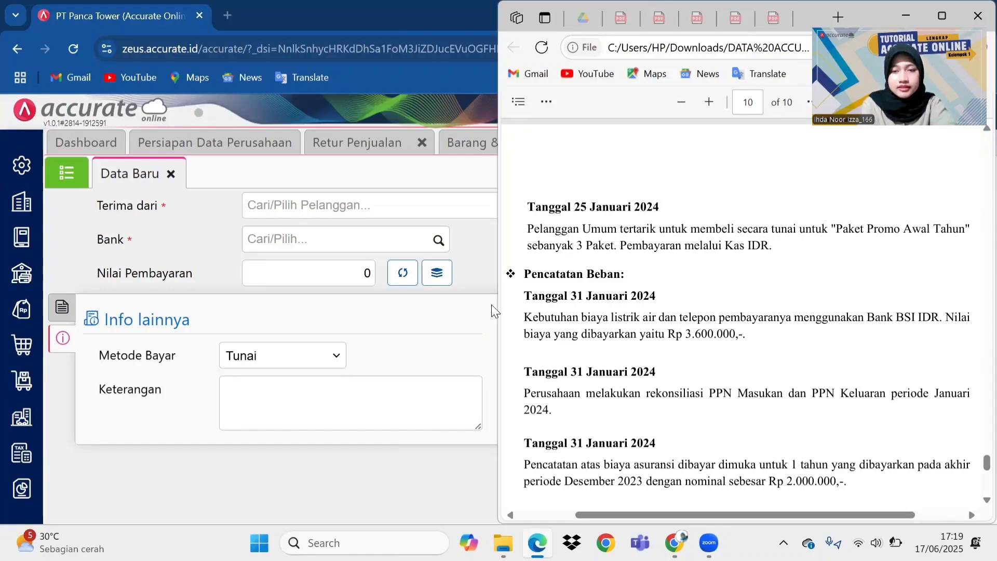
left_click(438, 332)
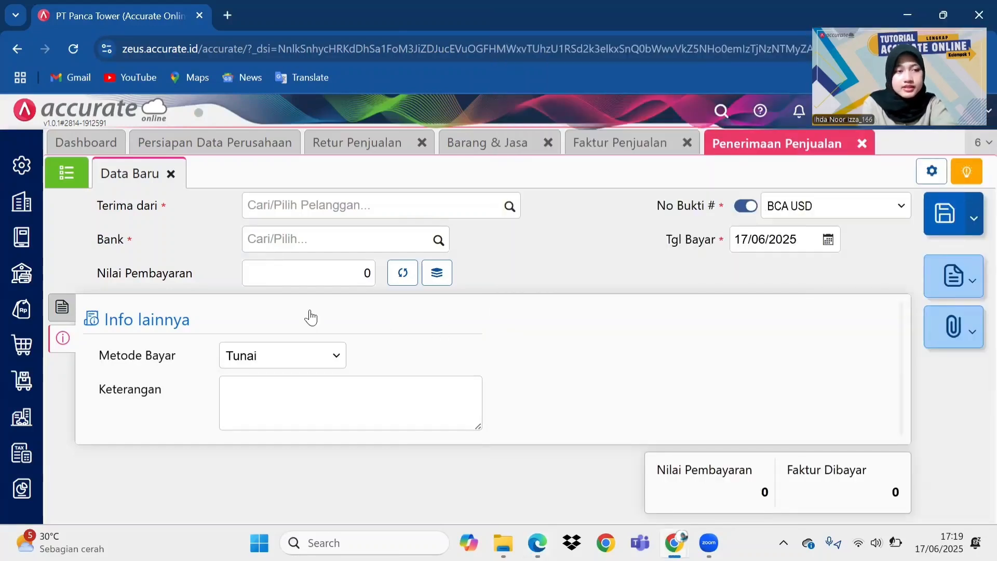
Start a new Pembayaran entry under Kas & Bank and choose BSI IDR as the paying account
left_click(26, 217)
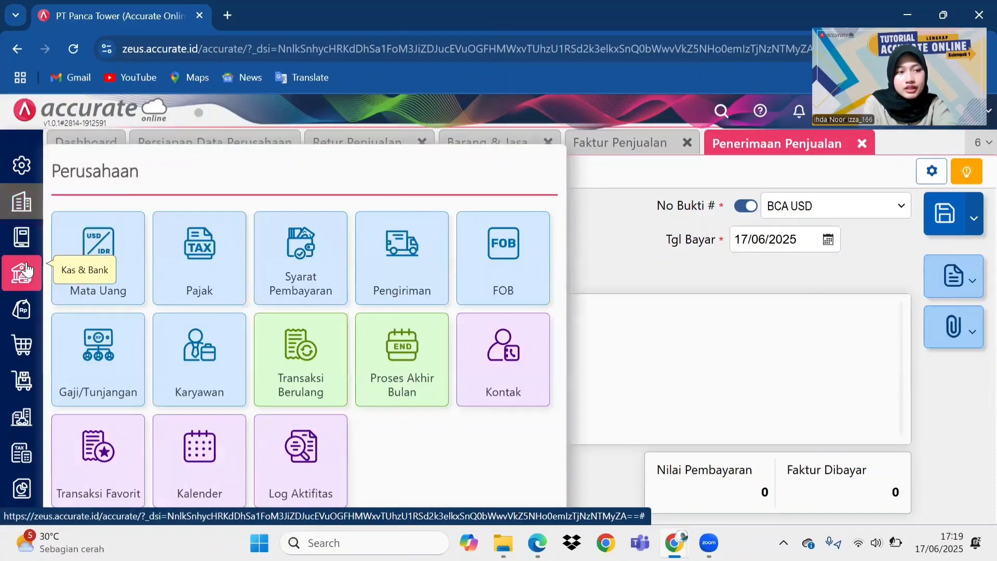
left_click(26, 270)
left_click(108, 256)
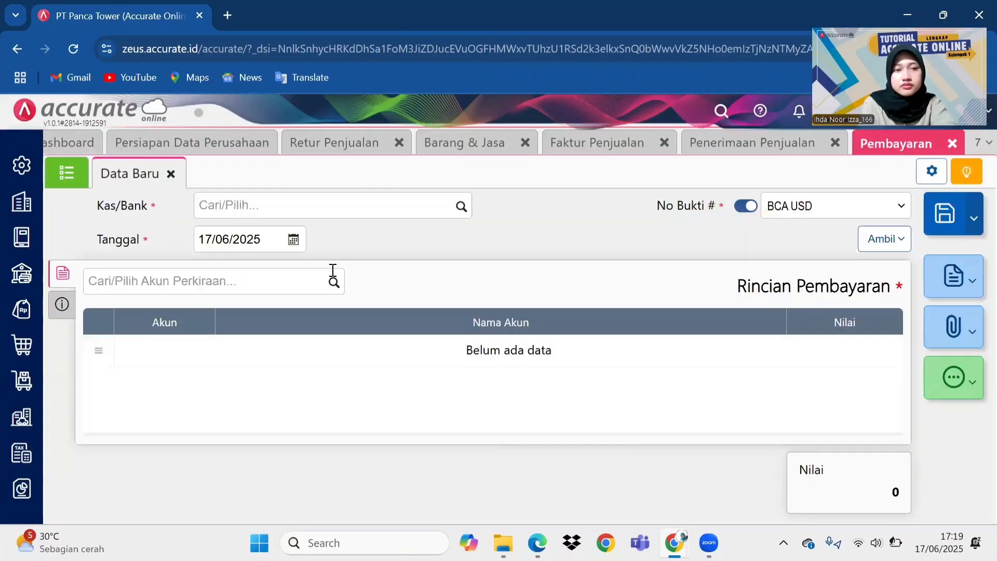
left_click(288, 204)
type("bsi idr")
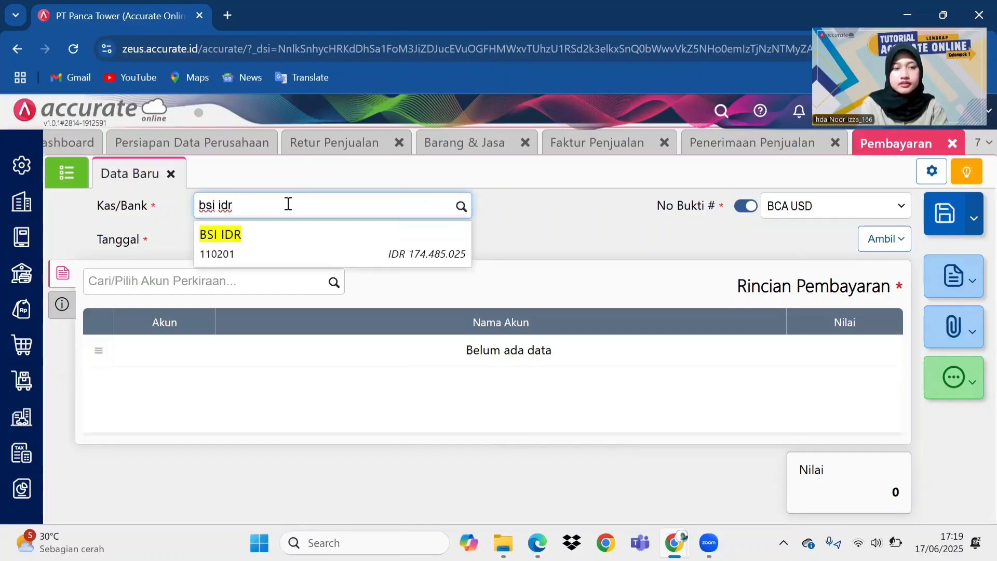
left_click(272, 237)
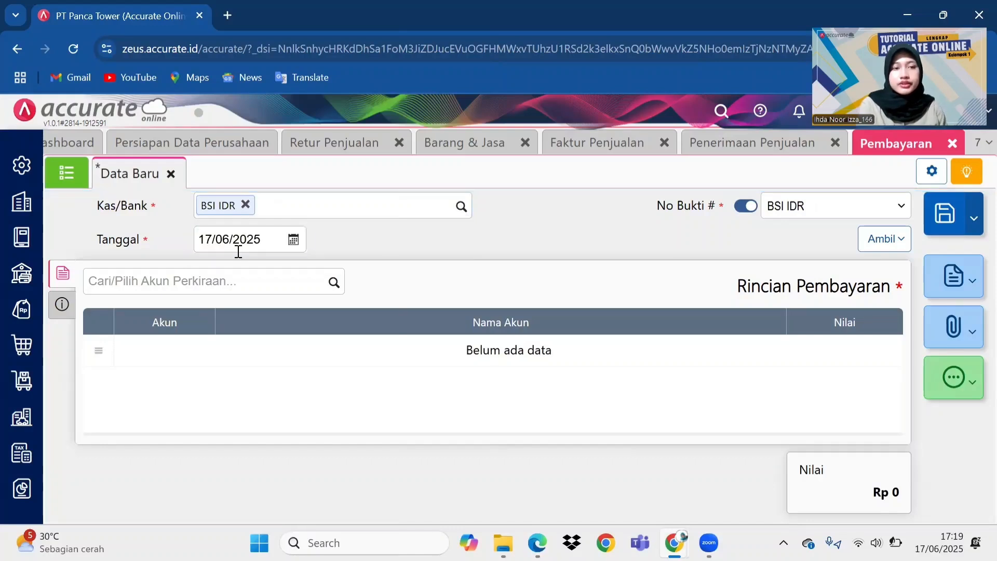
Set the payment date of the BSI IDR entry to 31/01/2024
left_click(238, 252)
type("3")
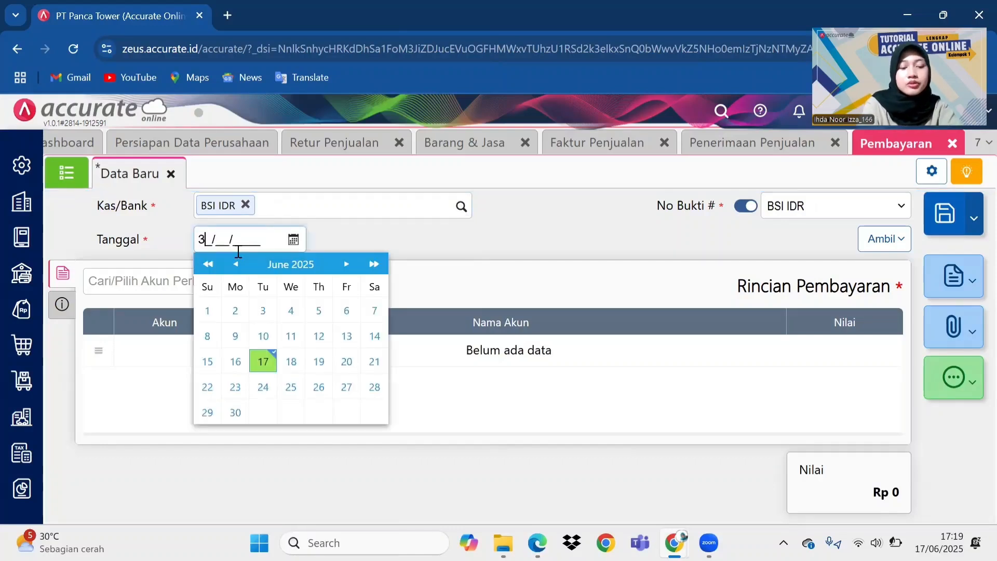
type("1/01/2024")
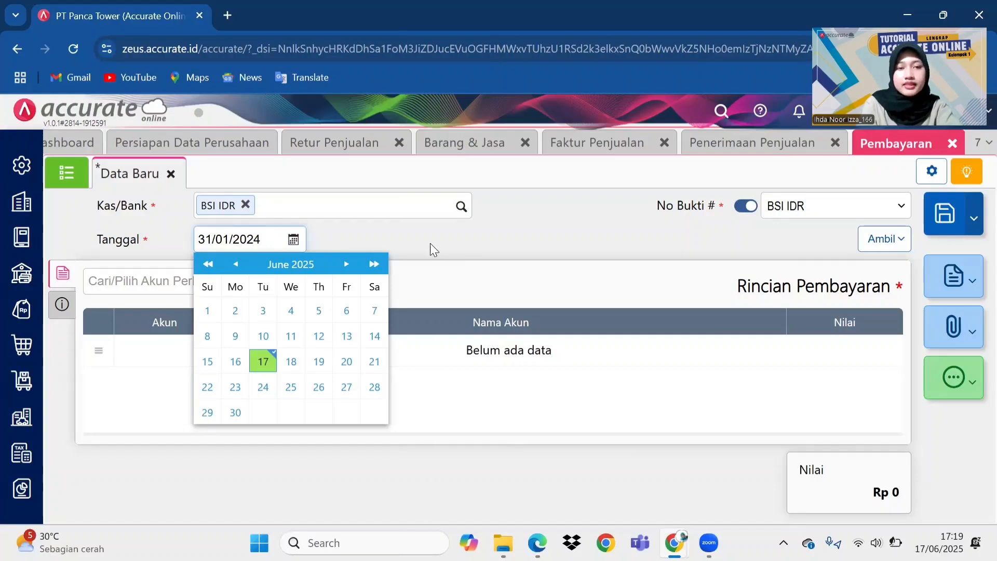
left_click(451, 241)
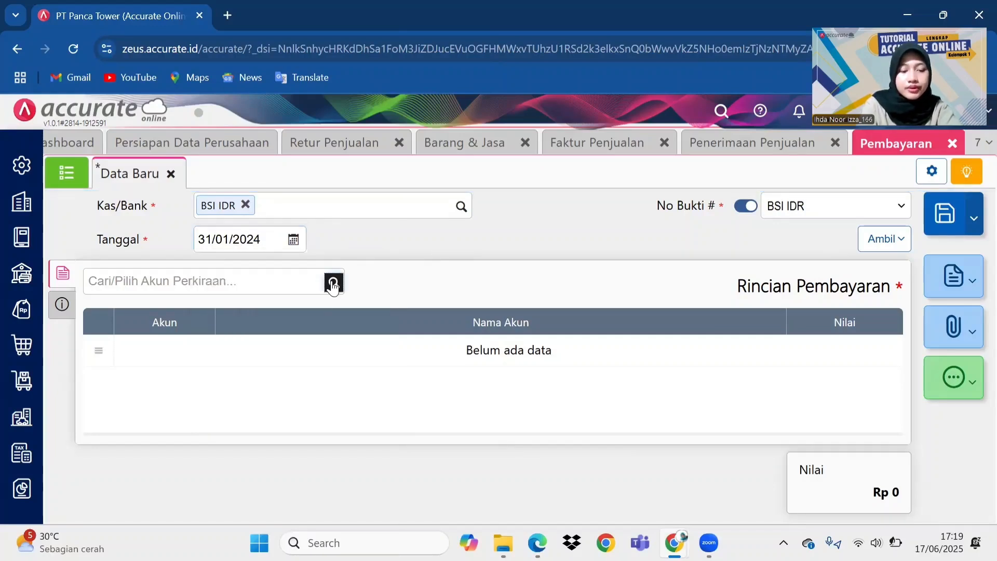
Add a Beban Listrik, Air & Telepon line with a value of Rp 3.600.000 and save the payment
left_click(333, 283)
type("beban ")
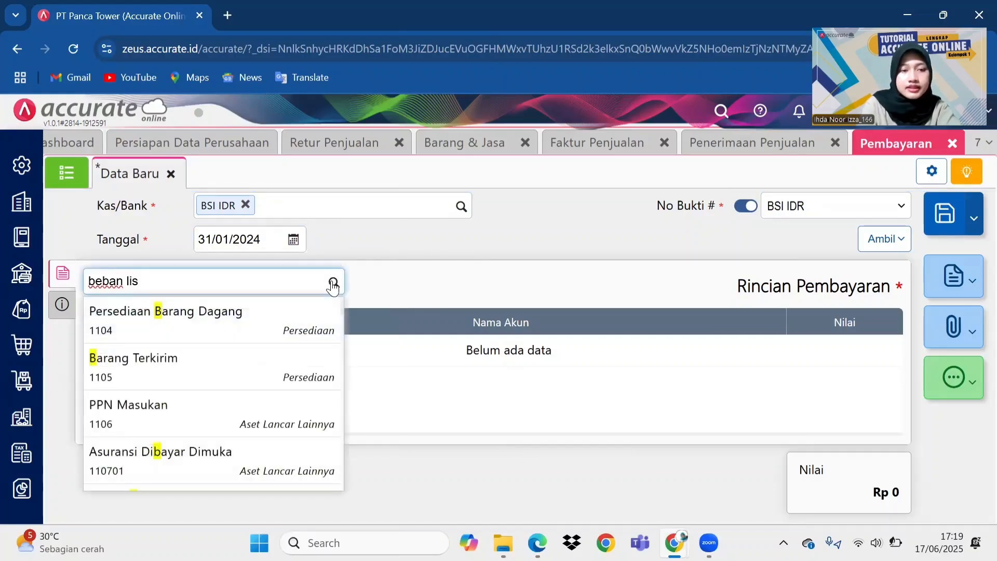
type("lis")
left_click(304, 317)
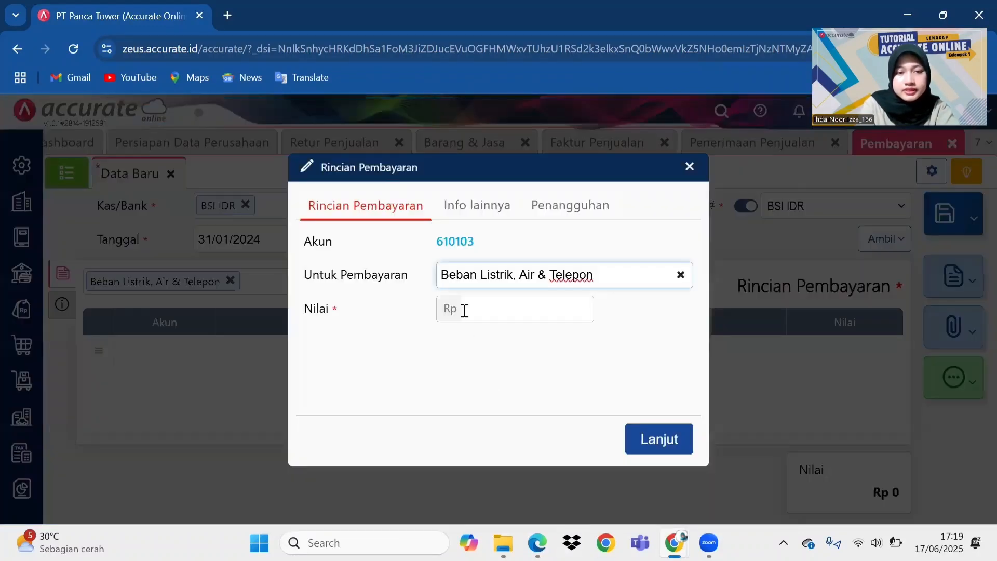
left_click(465, 310)
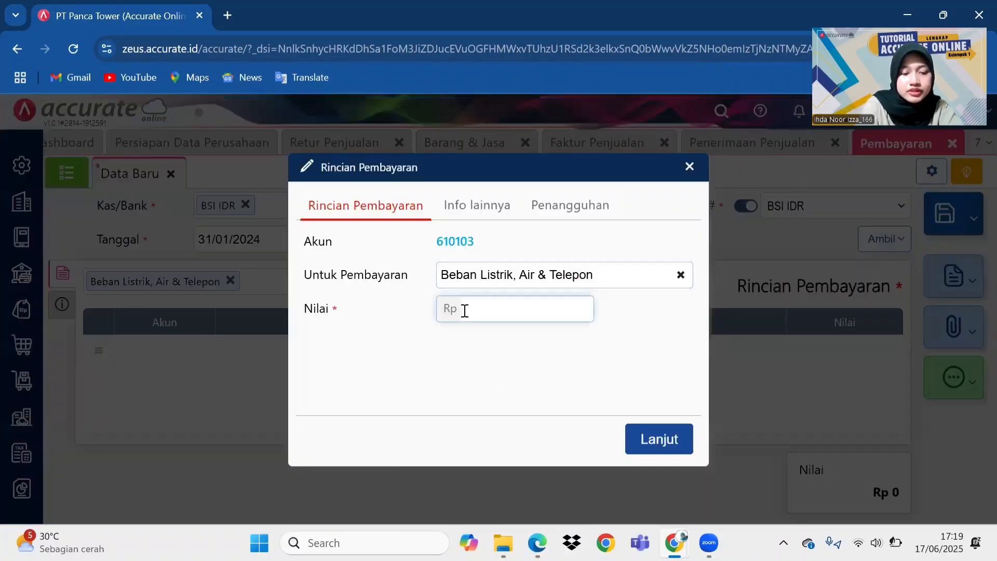
type("360.000")
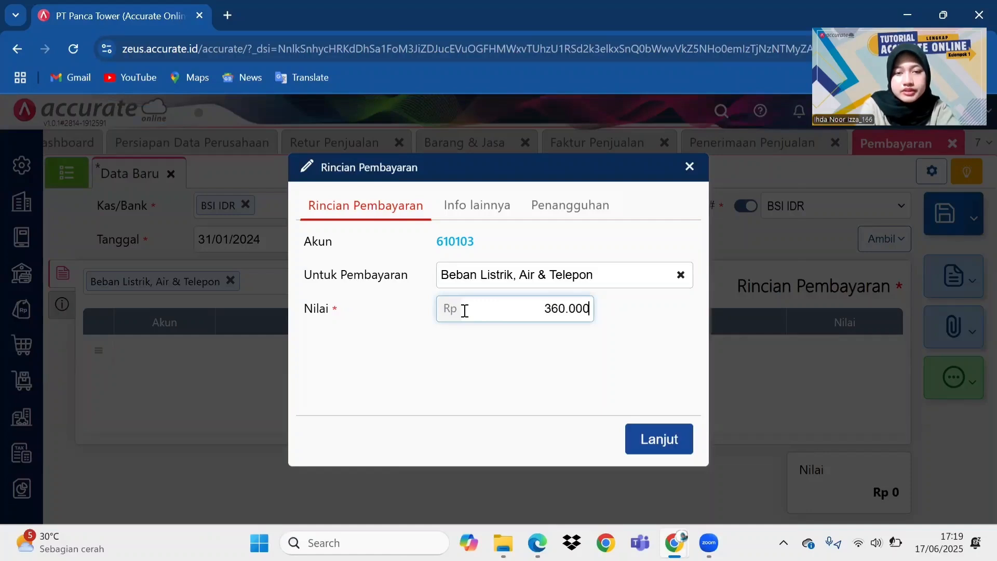
left_click(669, 441)
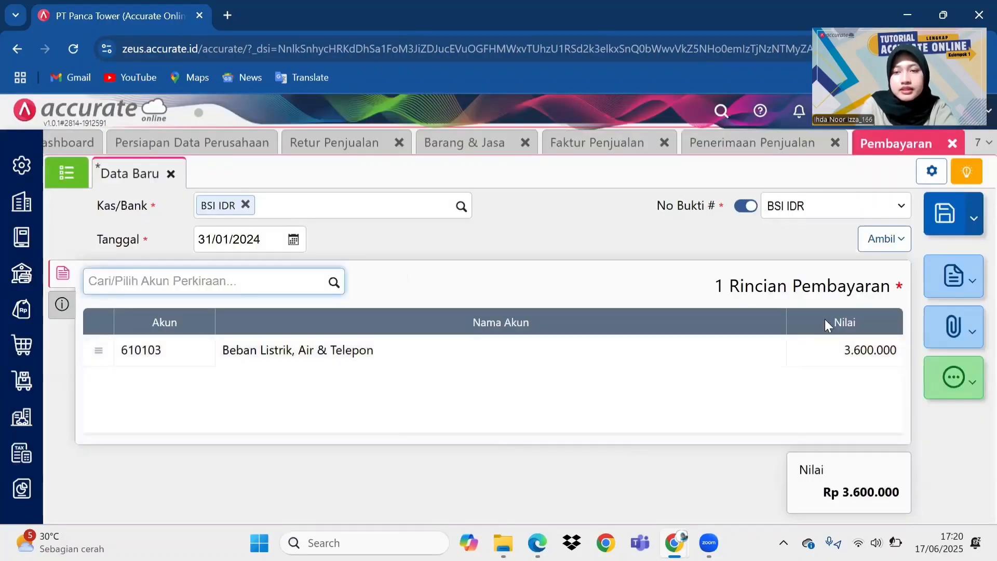
left_click(950, 224)
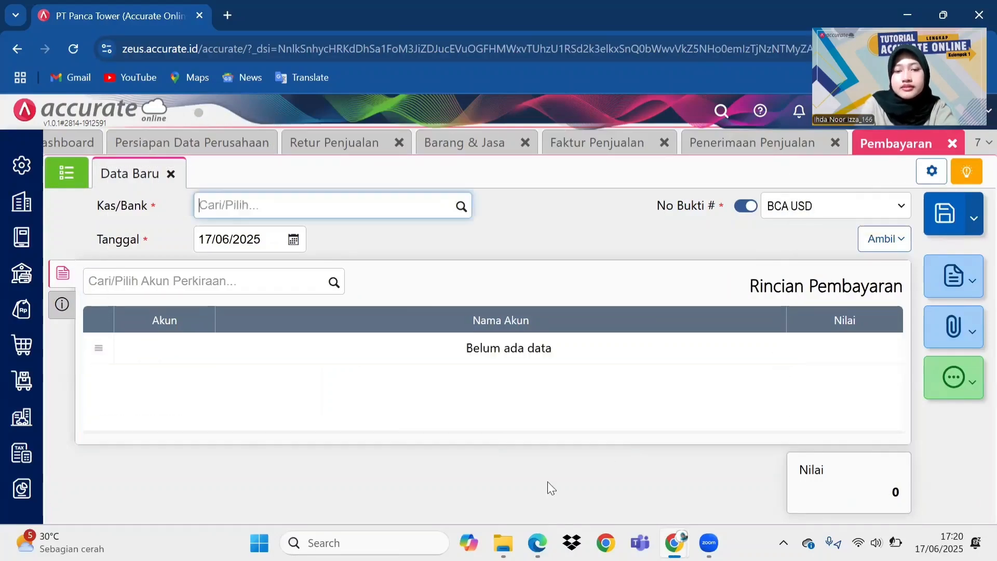
Switch to the case PDF to read the PPN reconciliation transaction, and open the Rekonsiliasi PPN Lebih/Kurang Bayar tax report in Accurate Online
left_click(537, 543)
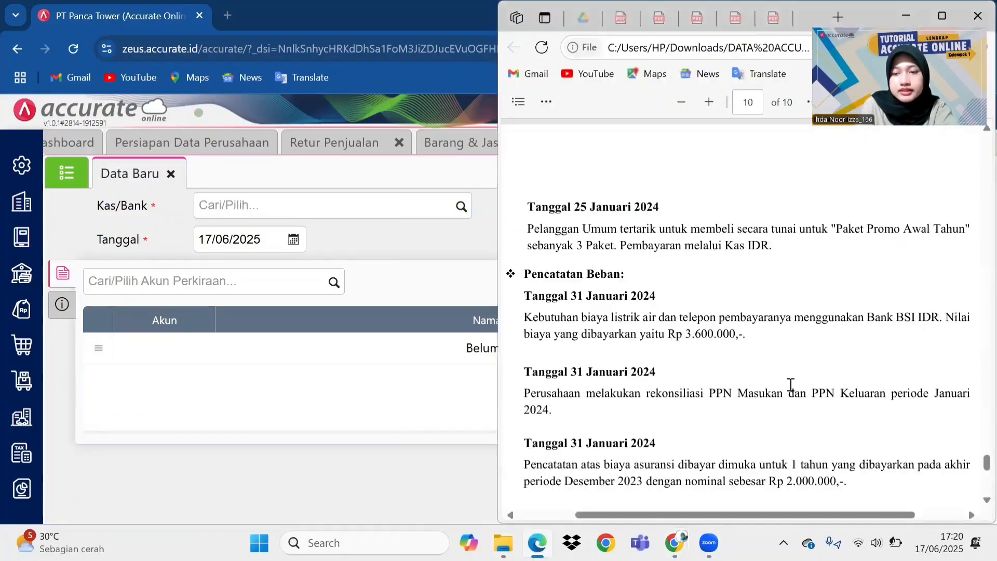
scroll(971, 470, "down", 2)
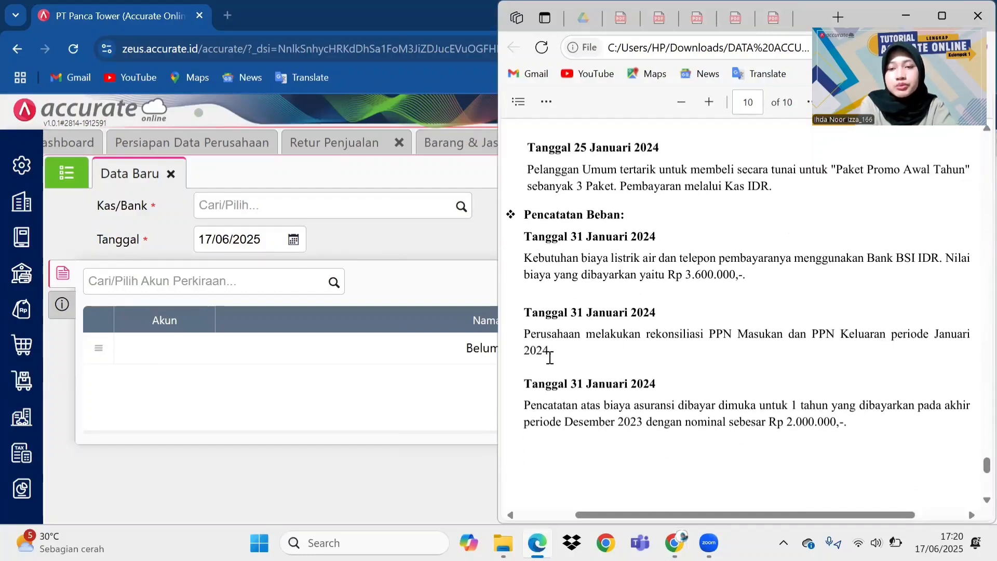
left_click(372, 400)
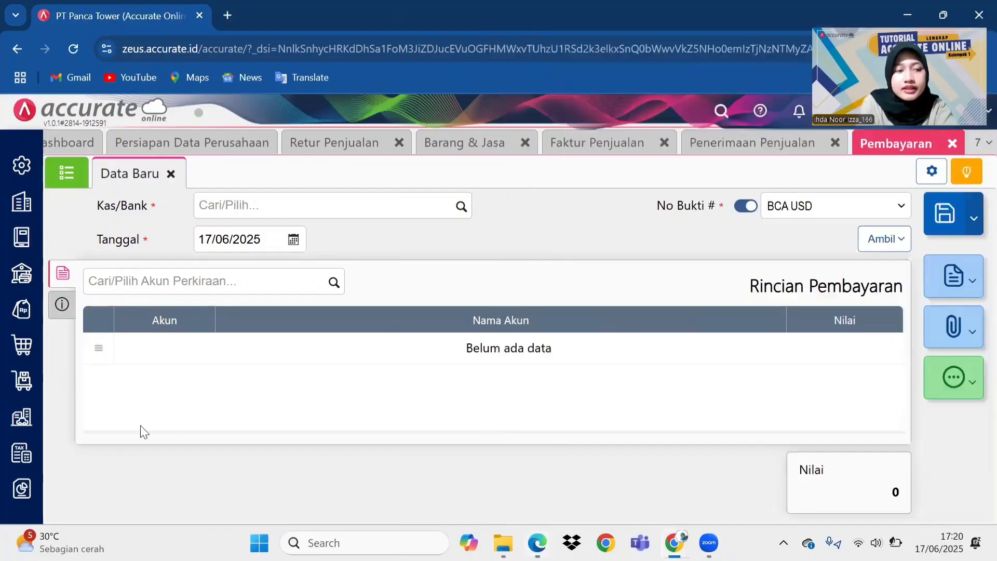
left_click(23, 489)
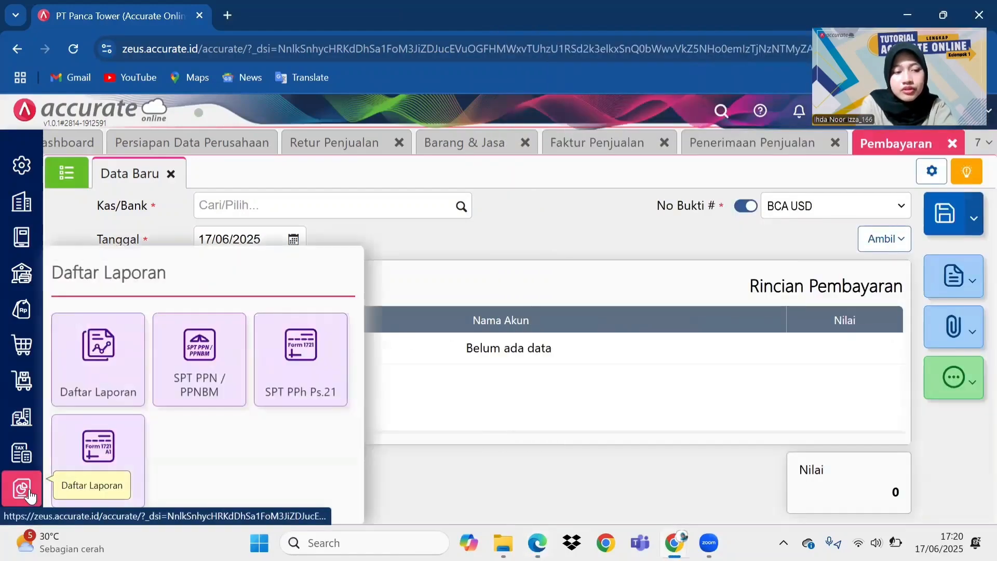
left_click(97, 365)
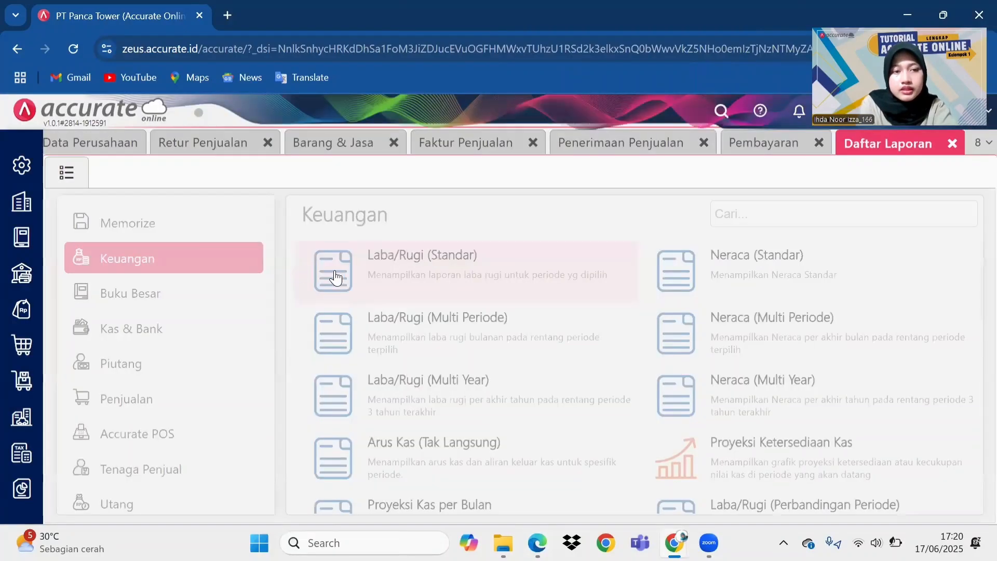
scroll(274, 354, "down", 5)
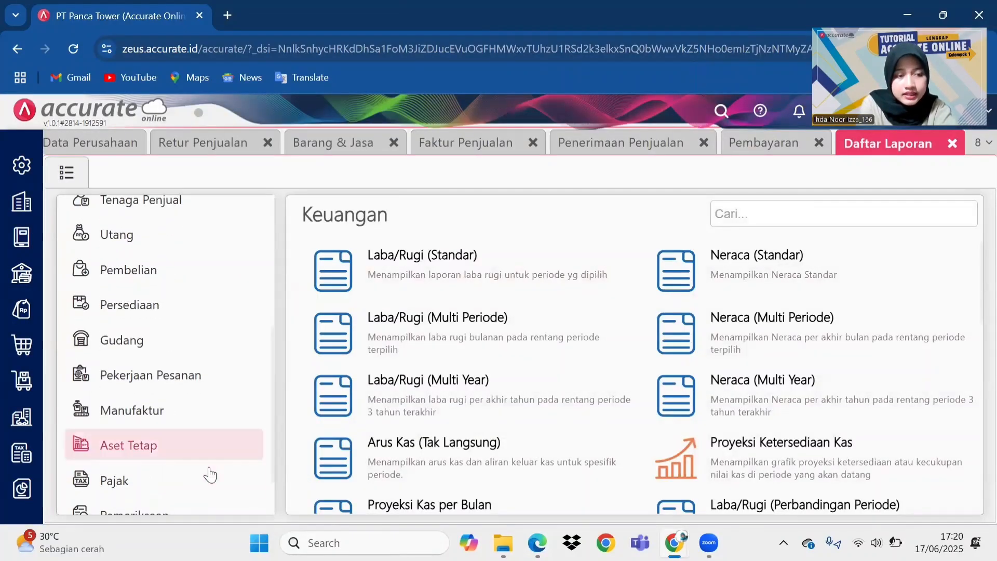
left_click(204, 482)
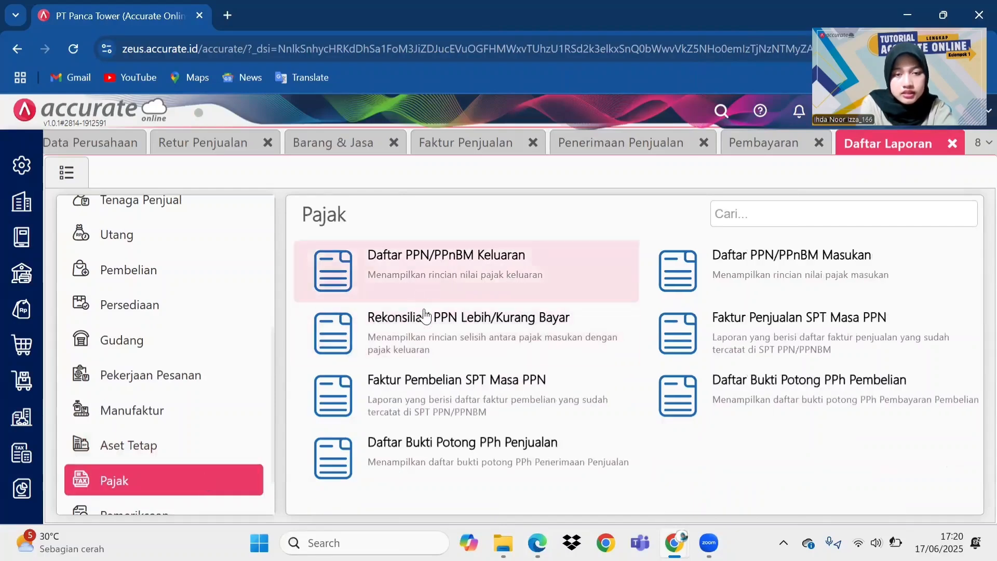
left_click(428, 328)
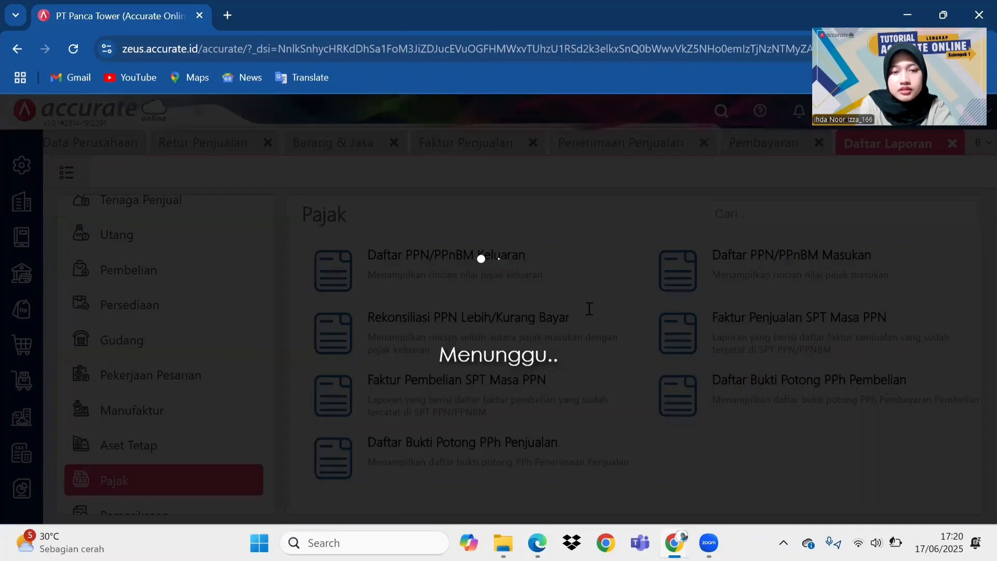
Show the PPN reconciliation report for 01/01/2024 to 31/01/2024 and examine its PPN Keluaran, PPN Masukan and Lebih/Kurang Bayar totals
type("01/01/")
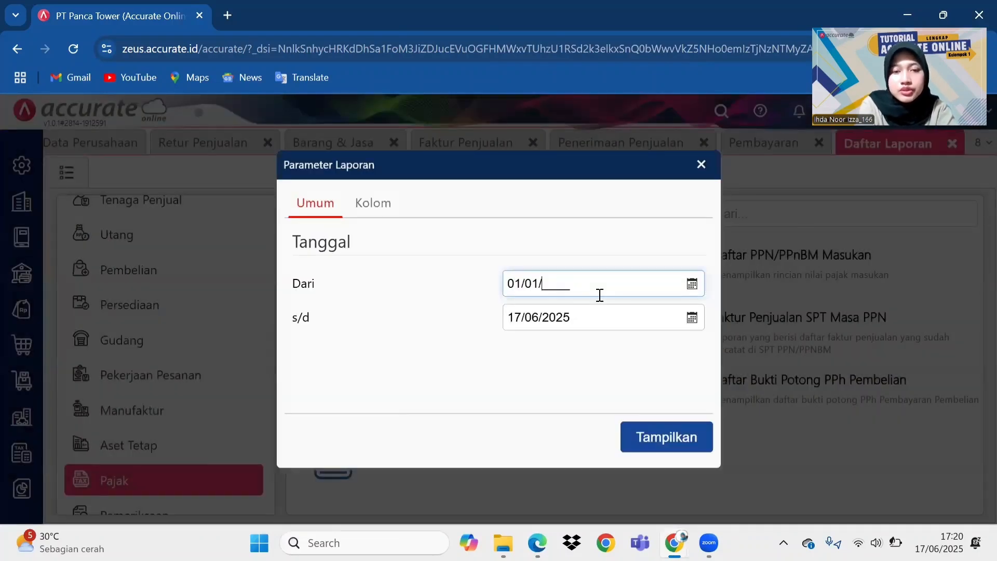
type("2024")
left_click(587, 316)
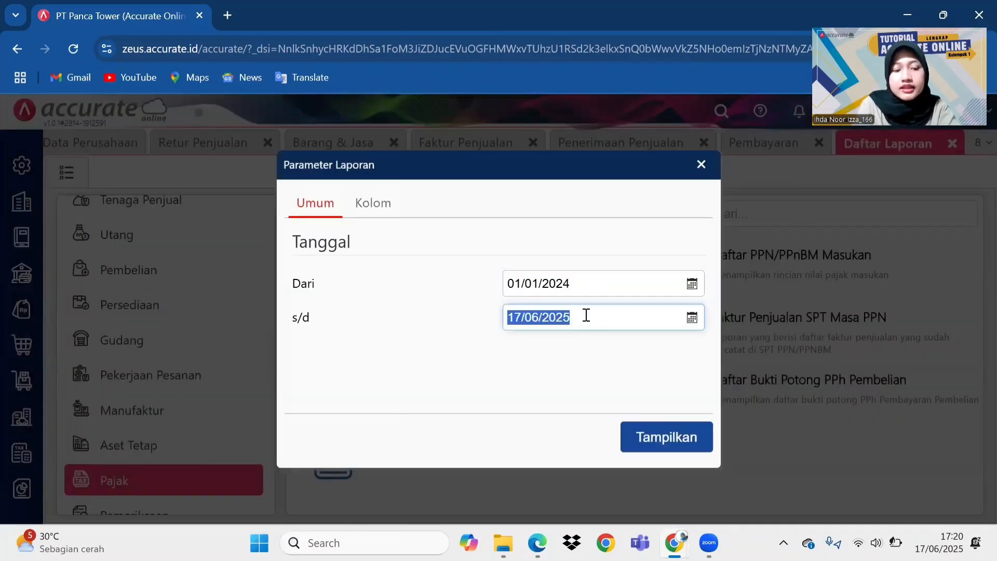
type("31/01/202")
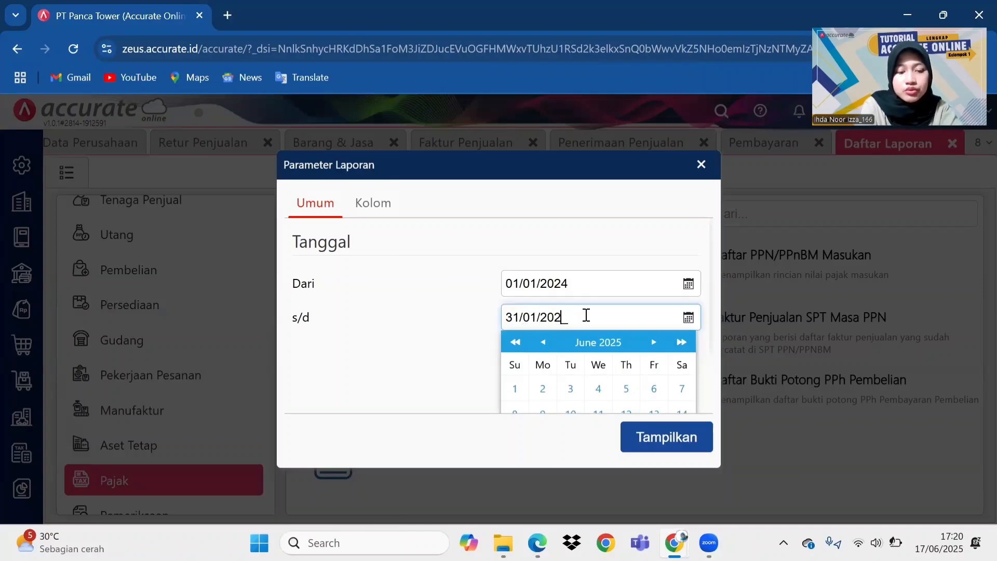
left_click(517, 294)
left_click(479, 294)
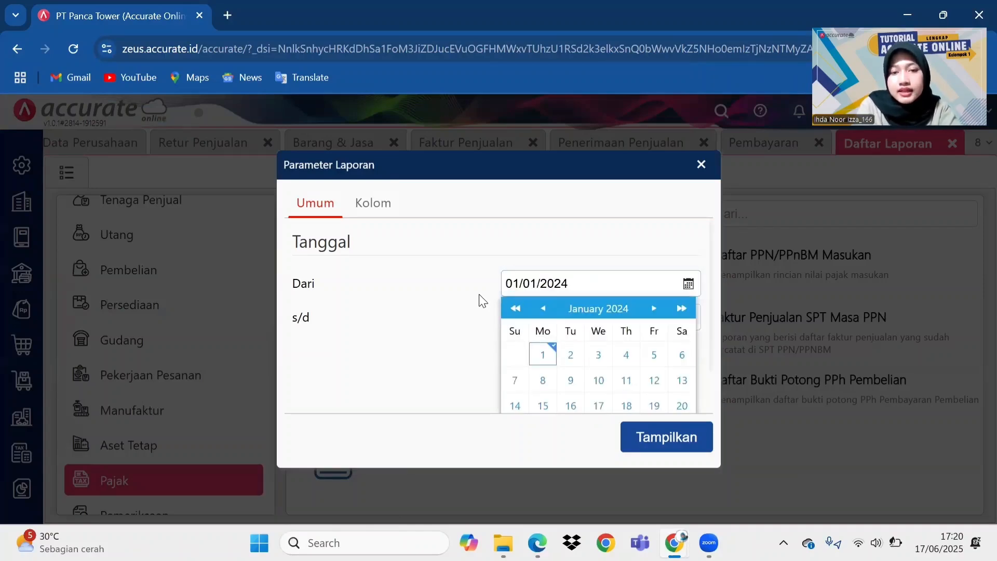
left_click(679, 445)
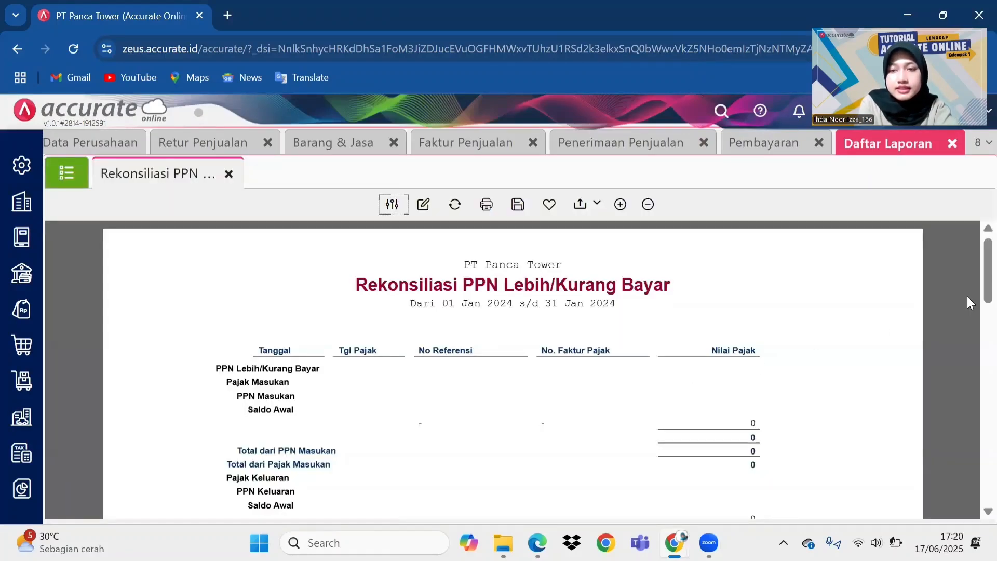
scroll(973, 305, "down", 2)
scroll(973, 311, "down", 3)
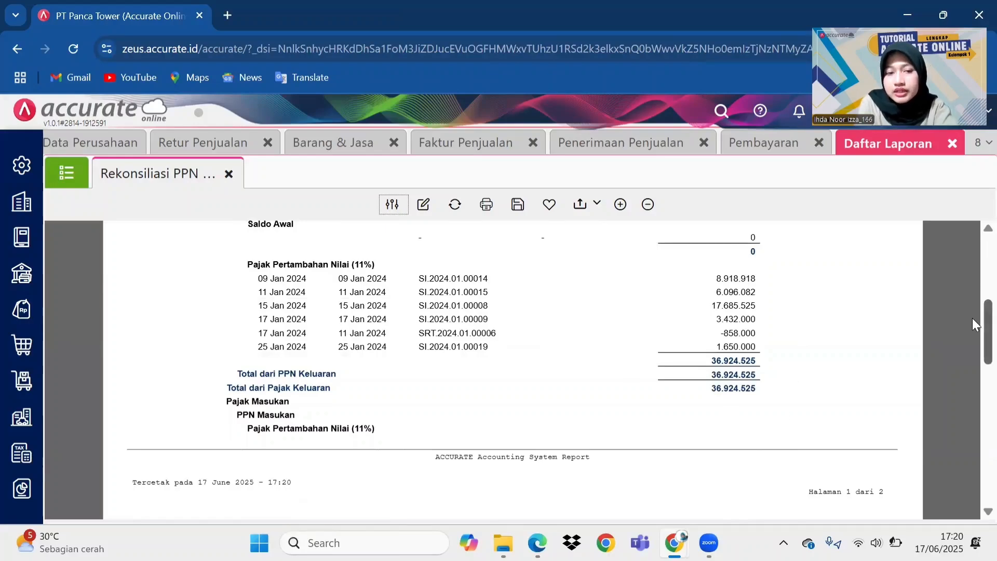
scroll(973, 318, "down", 5)
scroll(973, 395, "down", 1)
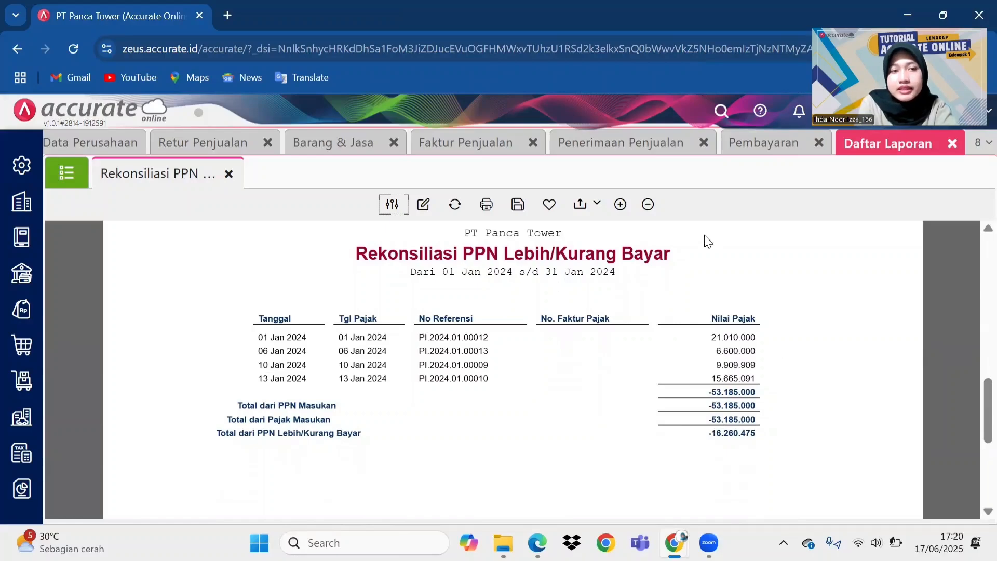
Start a new Jurnal Umum entry in Buku Besar and set its date to 31/01/2024
left_click(30, 243)
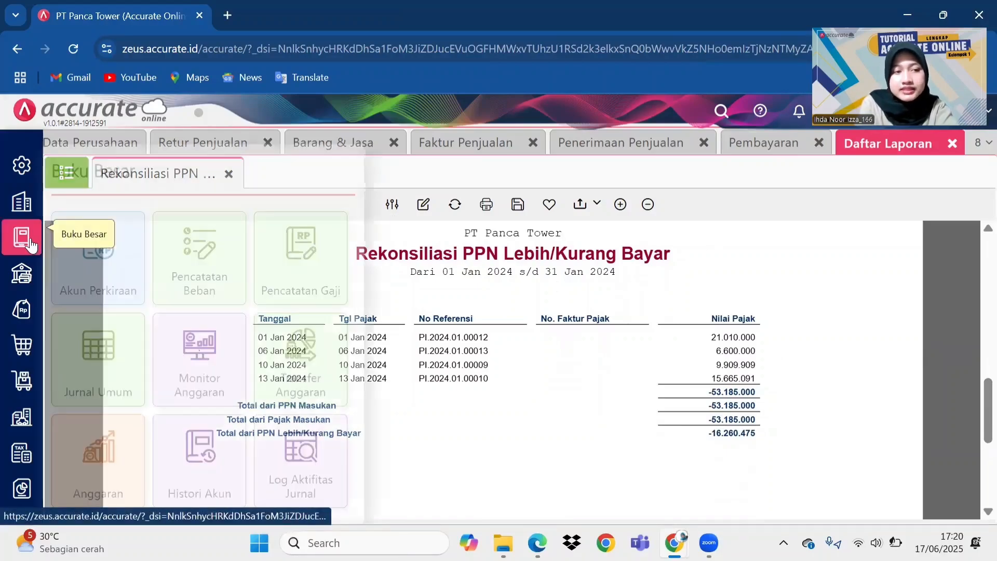
left_click(115, 349)
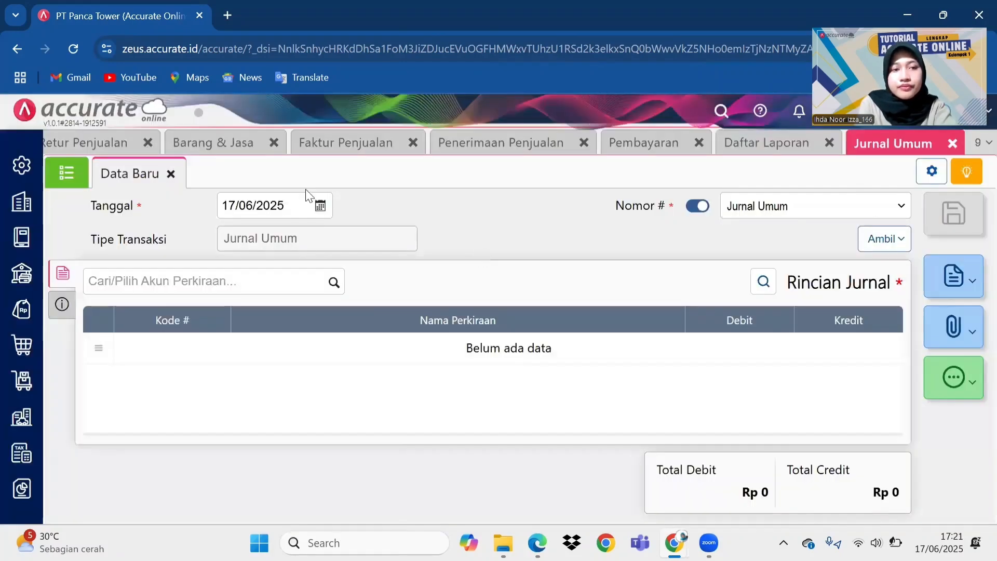
left_click(283, 208)
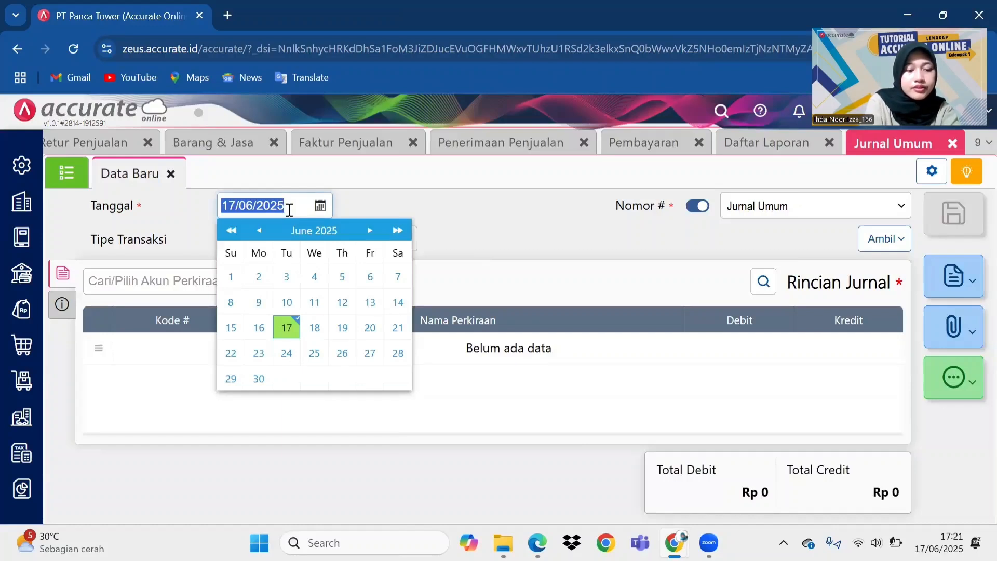
type("31/01/202")
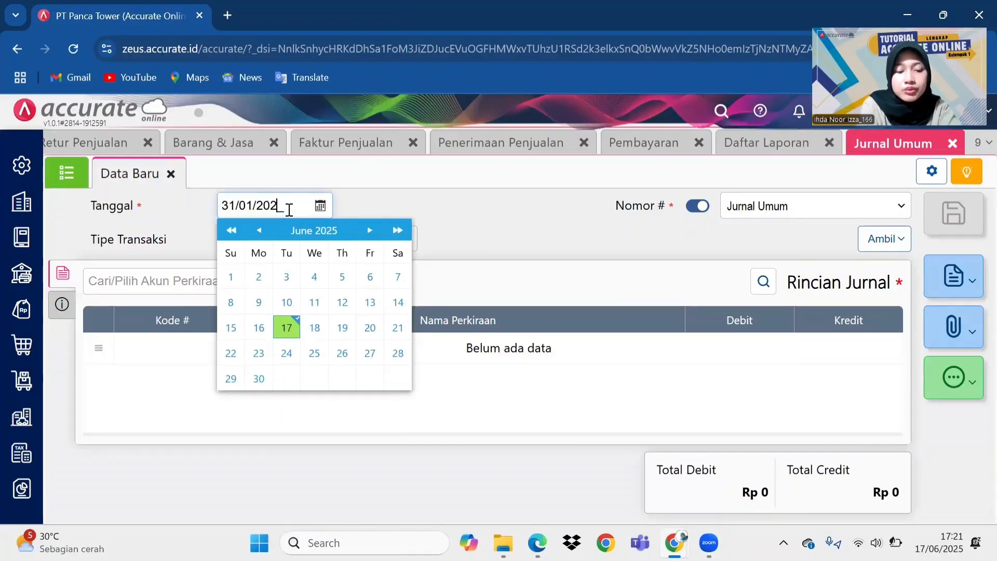
key("Tab")
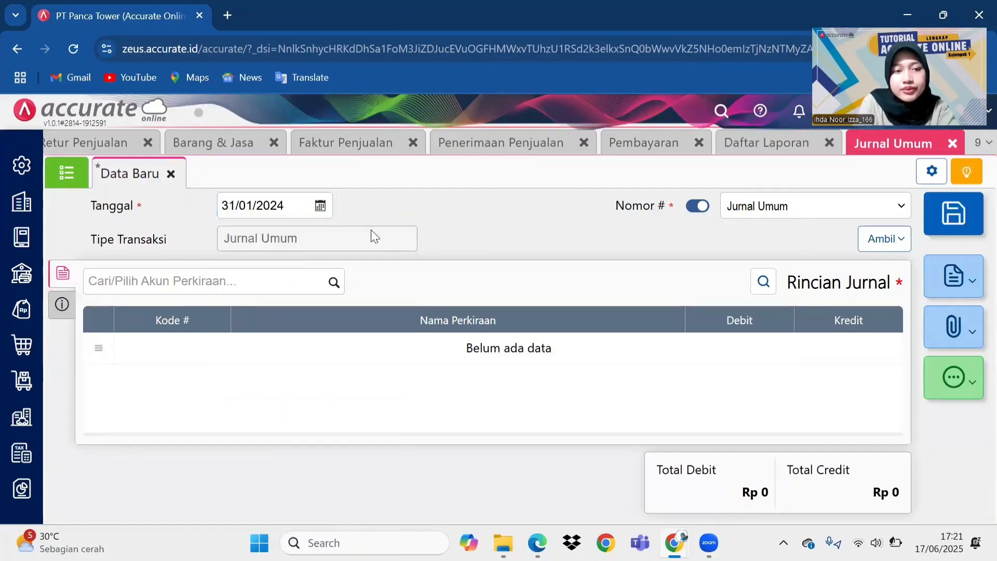
Add a PPN Keluaran line to the journal with a debit of Rp 36.924.525
left_click(332, 284)
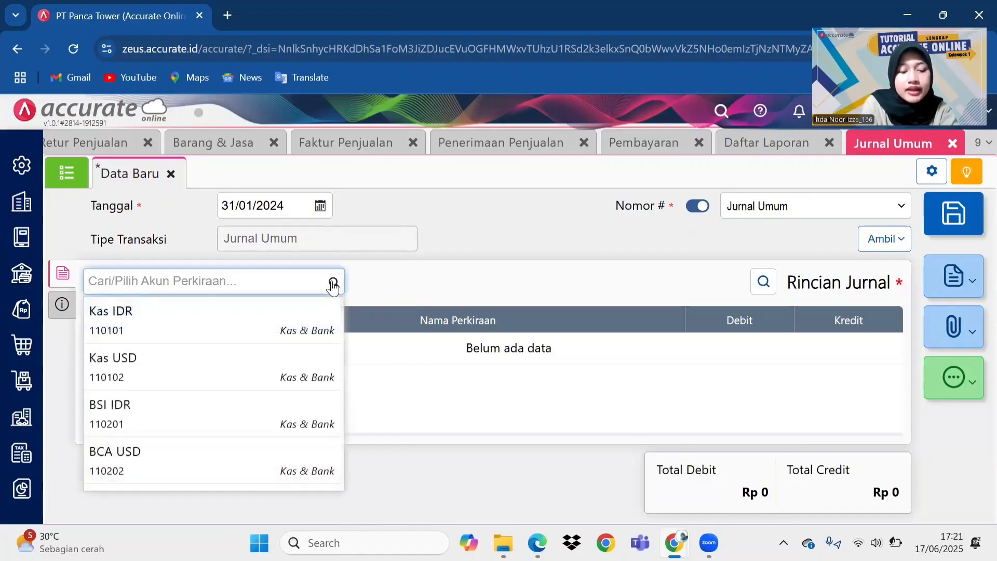
type("ppn kel")
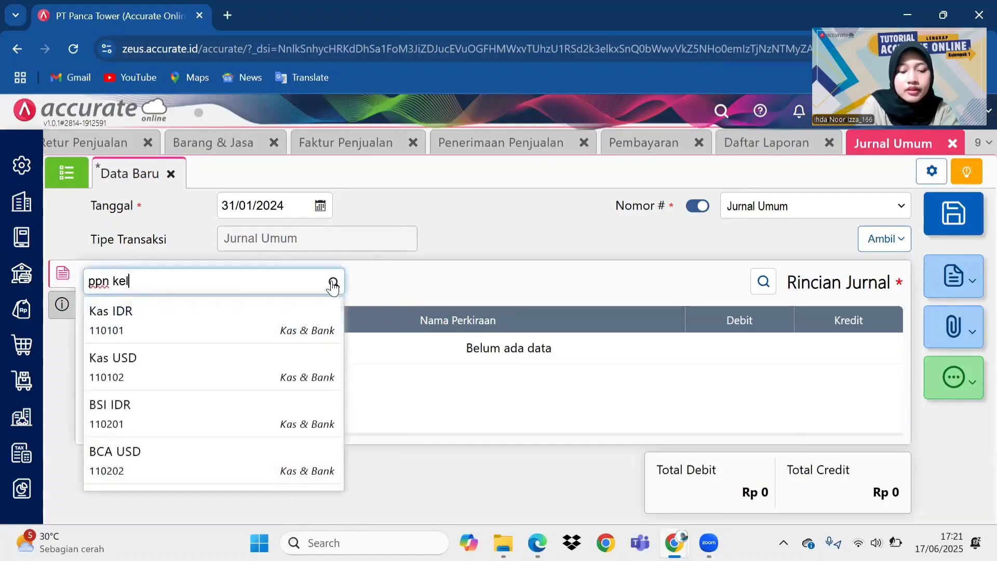
type("uara")
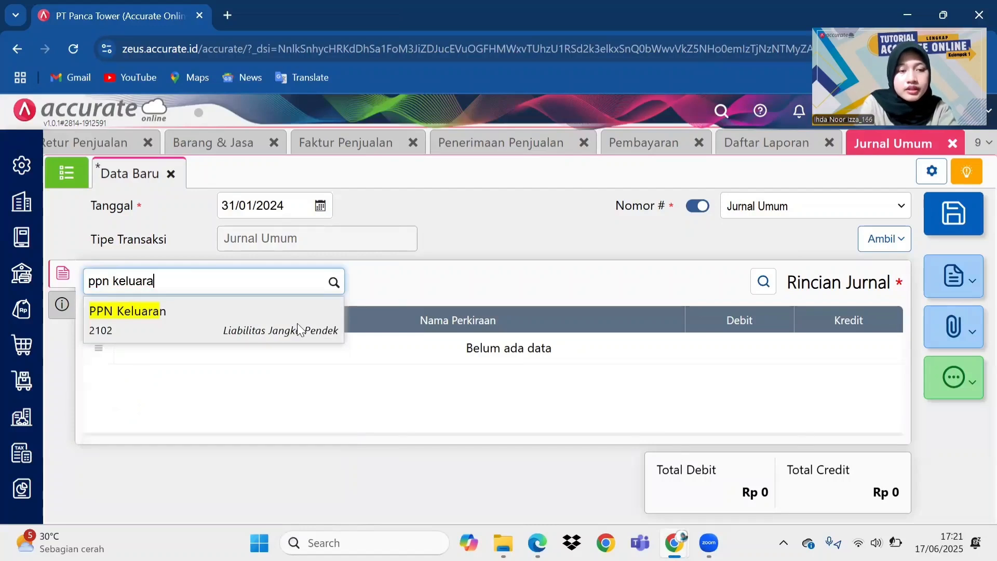
left_click(297, 323)
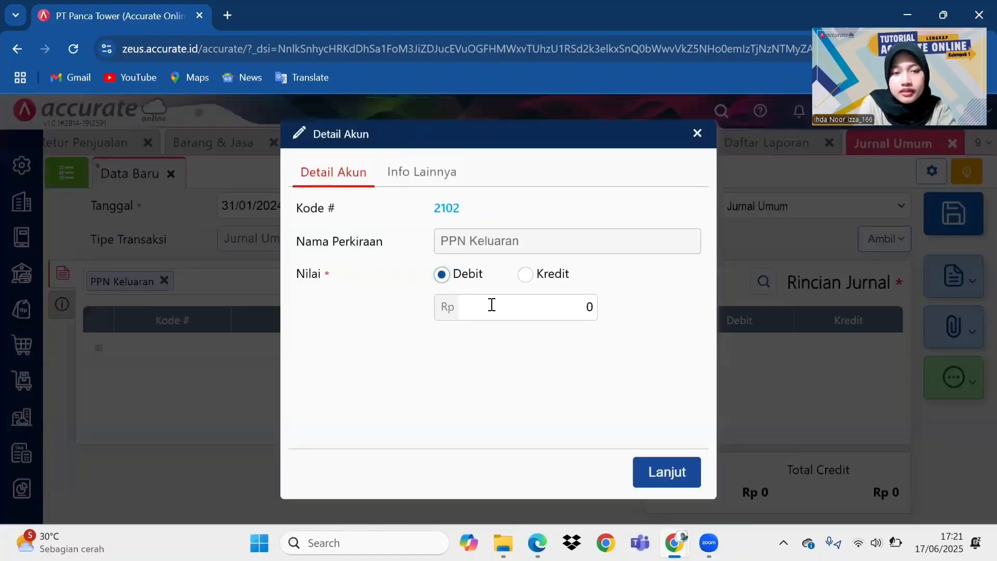
left_click(494, 307)
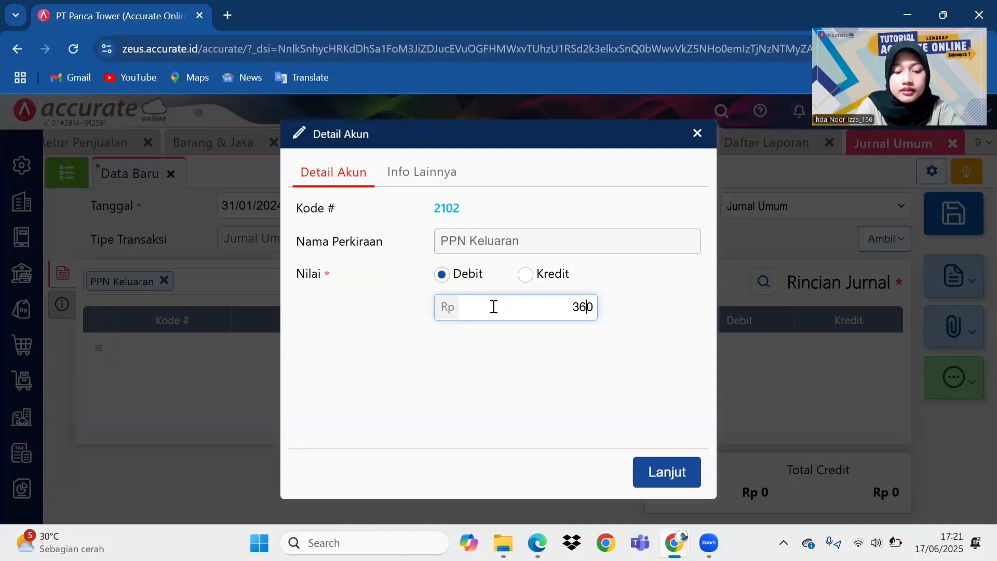
type("369.")
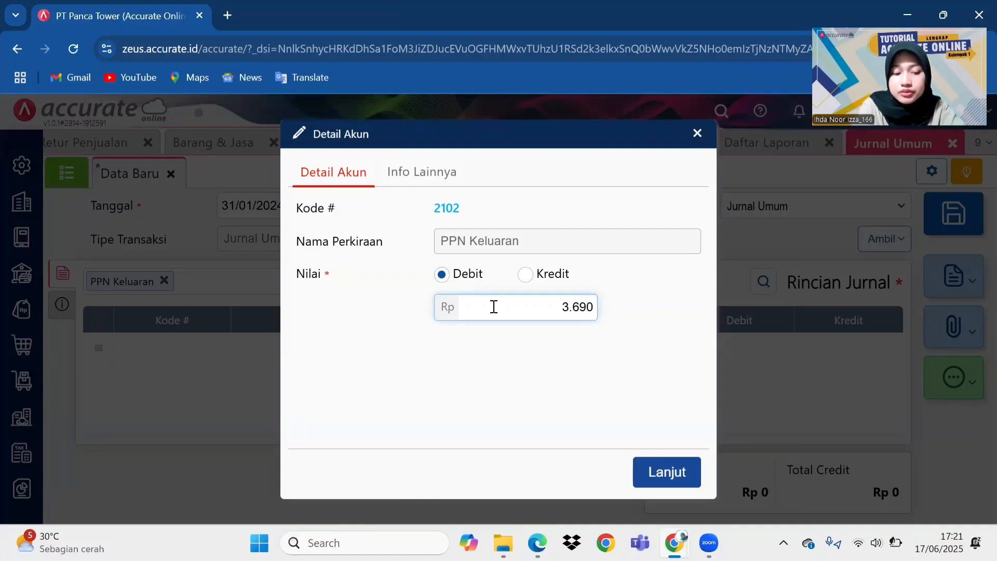
type("245.25")
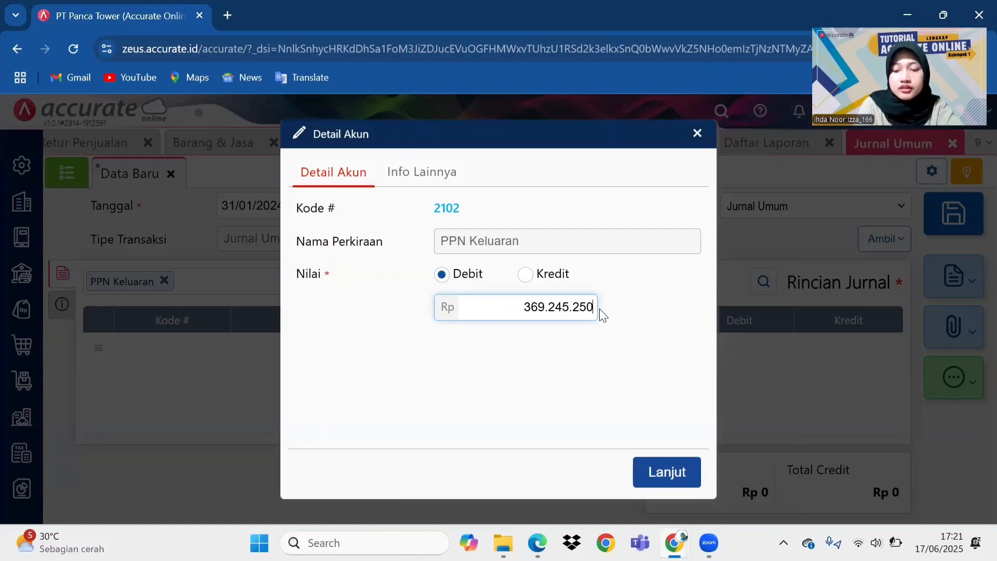
key("Delete")
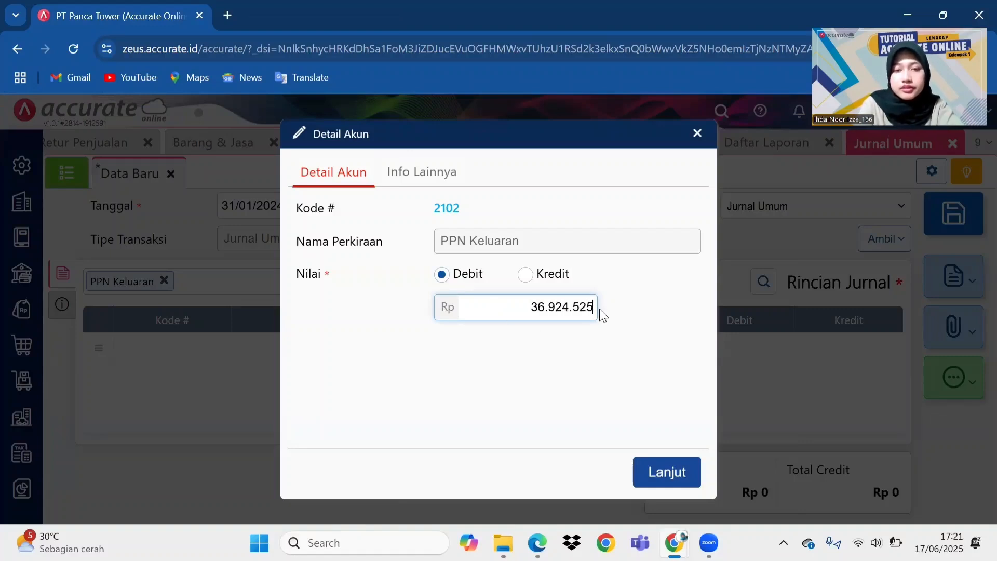
left_click(663, 473)
Add a PPN Masukan line to the journal with a credit of Rp 53.185.000
type("p")
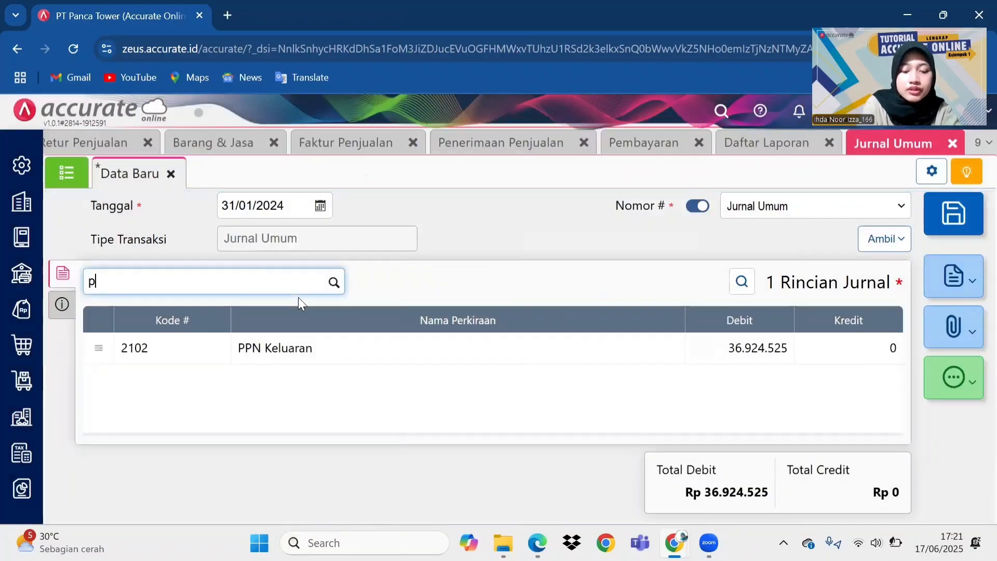
type("pn mau")
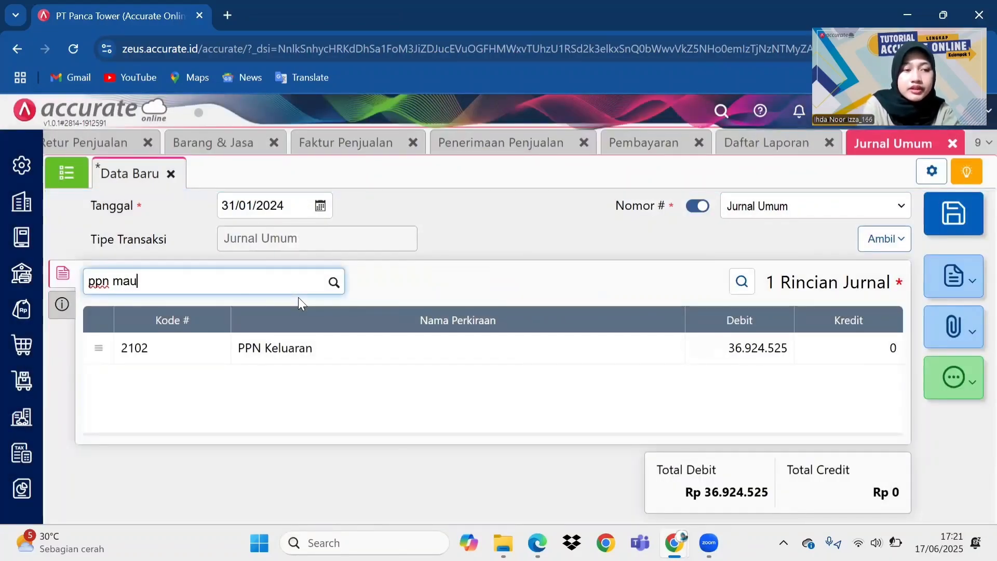
key("BackSpace")
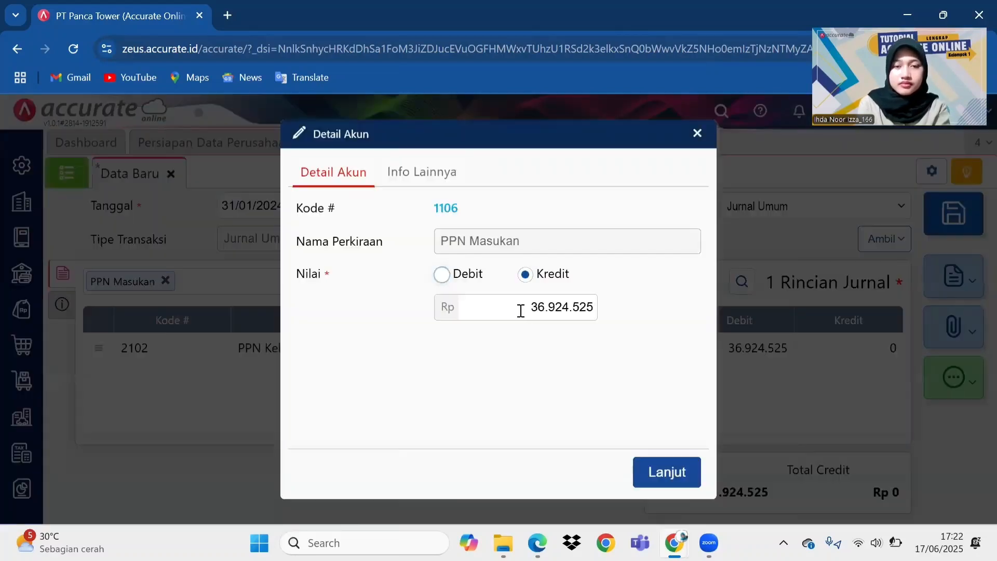
left_click(521, 310)
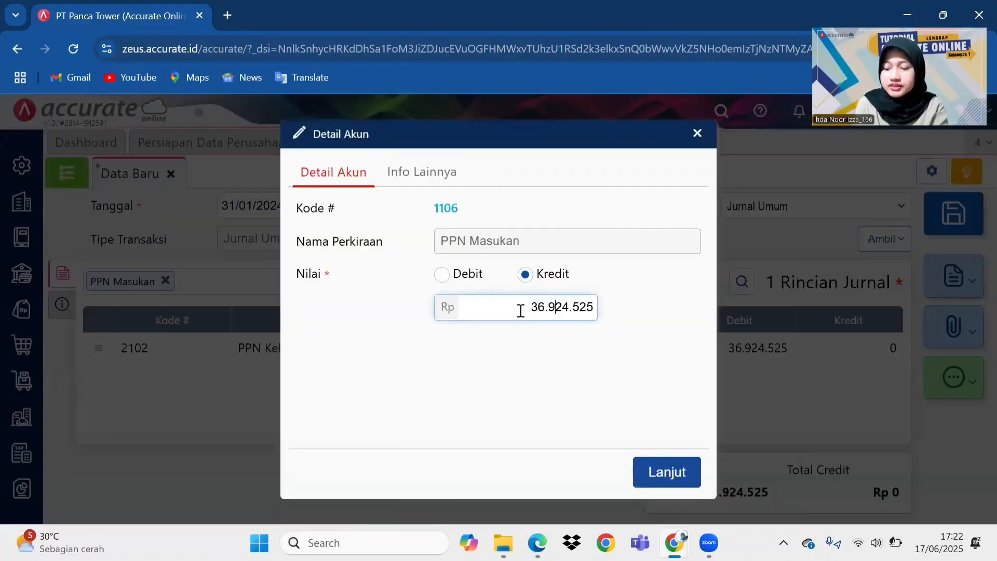
key("BackSpace")
key("BackSpace")
key("BackSpace")
key("BackSpace")
key("BackSpace")
key("BackSpace")
key("BackSpace")
key("BackSpace")
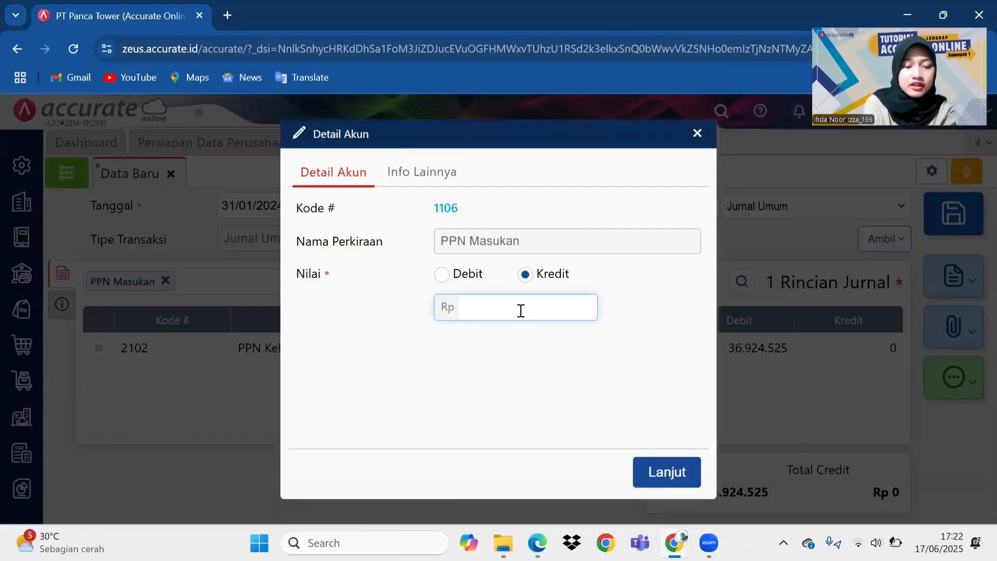
type("53.185.000")
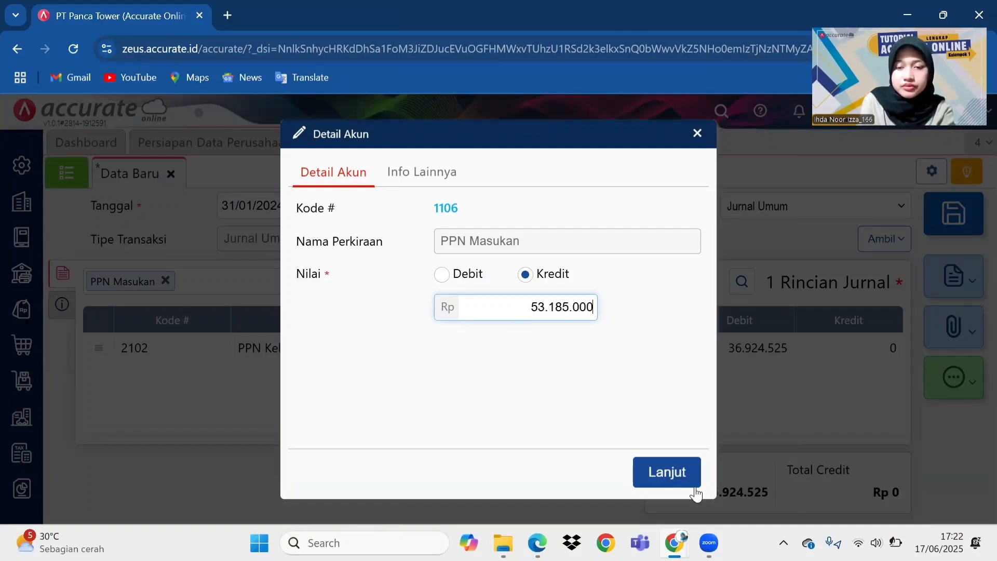
left_click(672, 473)
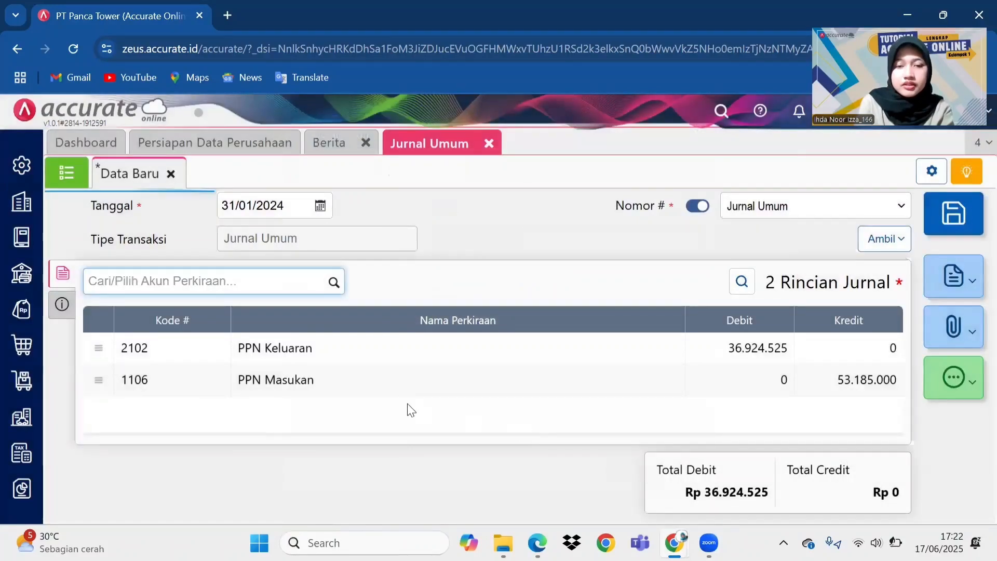
Add a PPN Lebih Bayar line with a debit of Rp 16.260.475 and save the PPN reconciliation journal
left_click(335, 283)
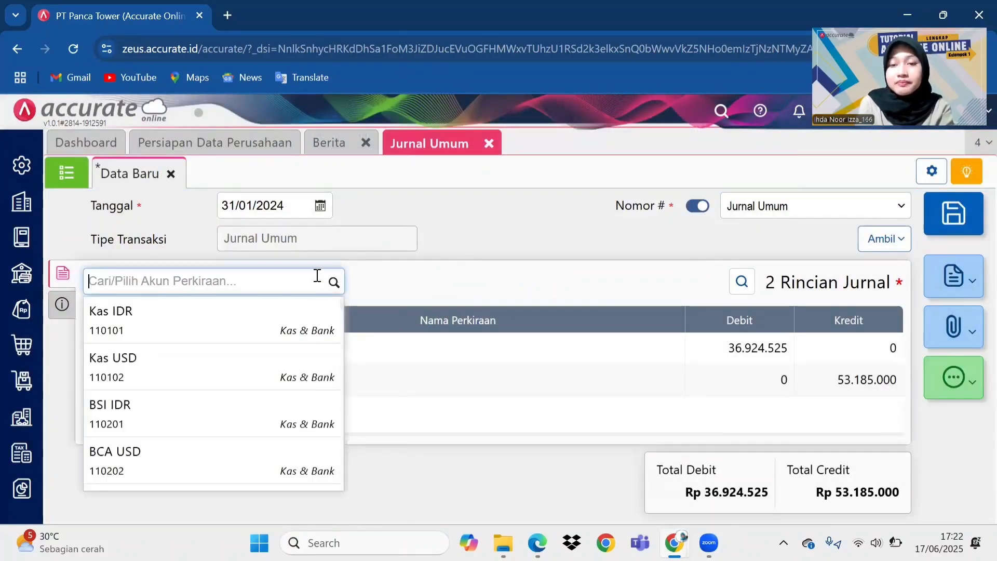
type("ppn le")
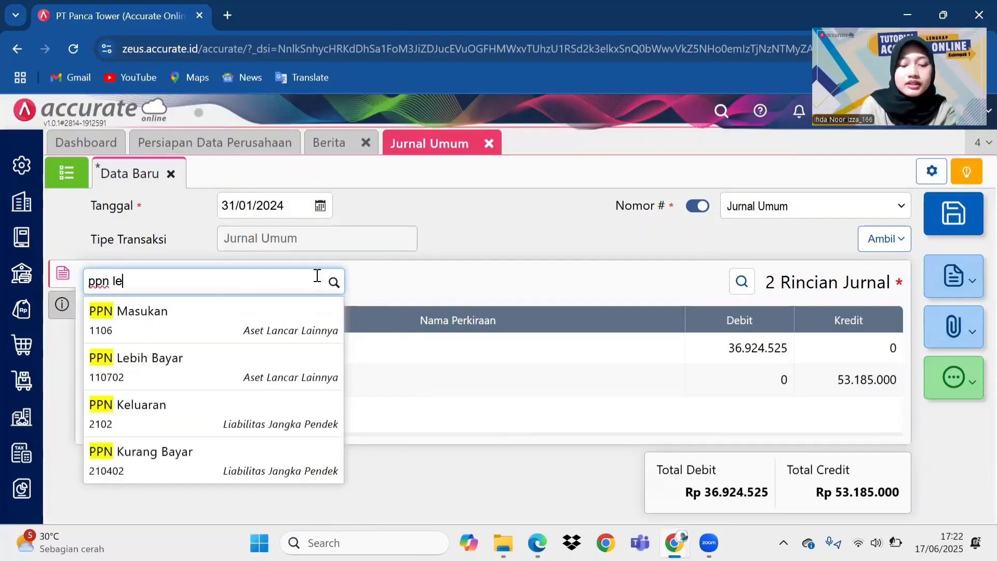
type("bih")
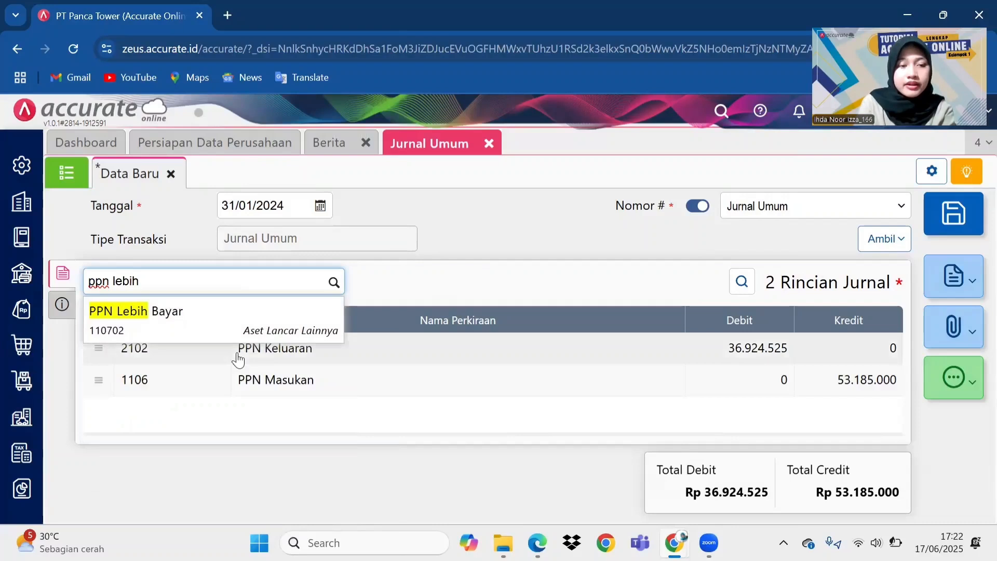
left_click(205, 312)
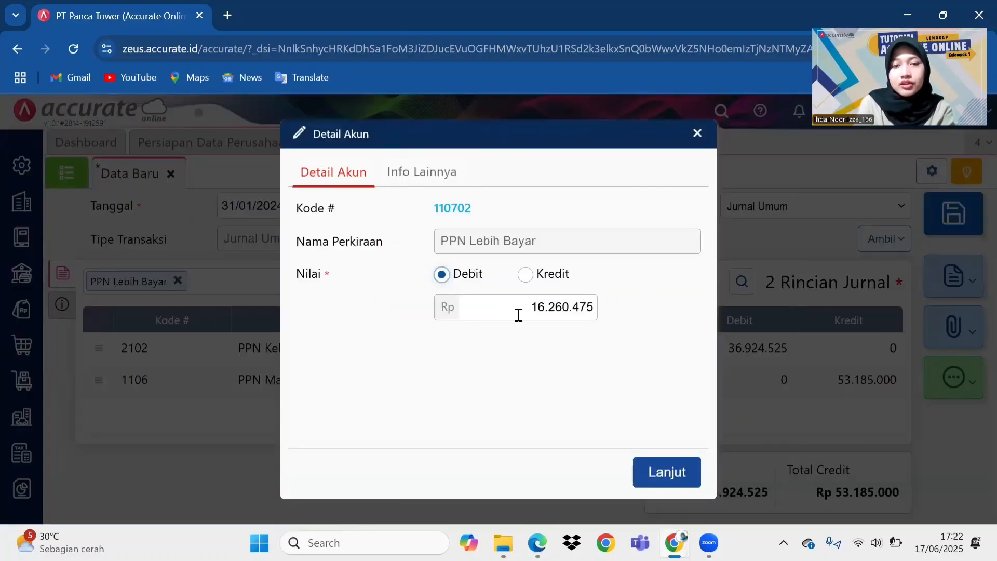
left_click(669, 472)
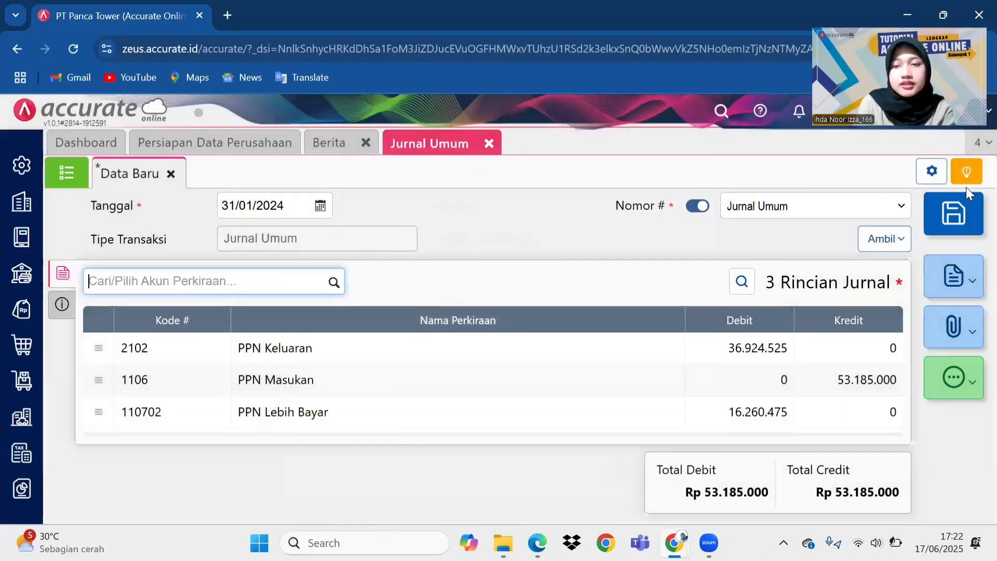
left_click(959, 220)
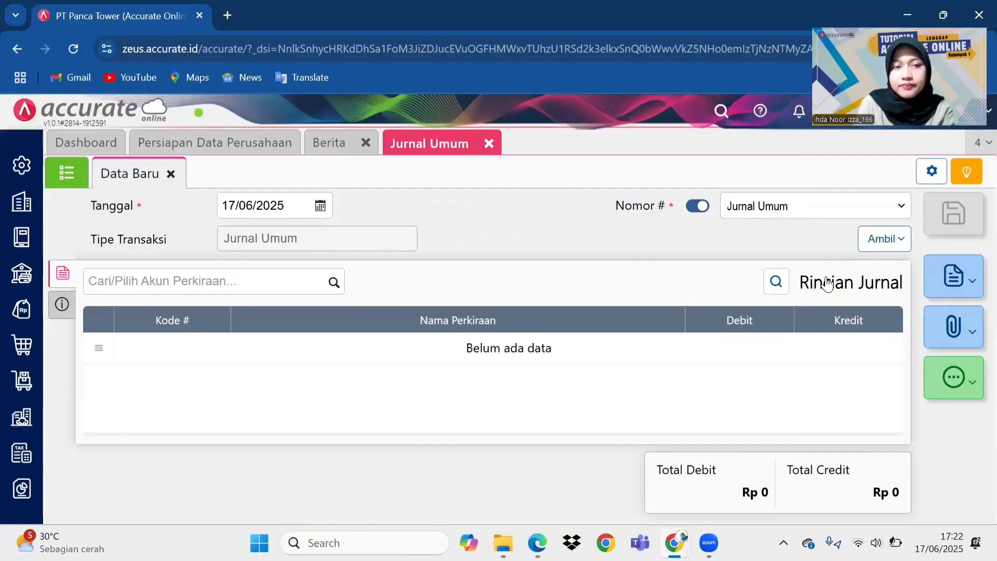
Check the prepaid insurance transaction in the case PDF, and set the new Jurnal Umum entry's date to 31/01/2024 in Accurate Online
mouse_move(538, 543)
left_click(550, 478)
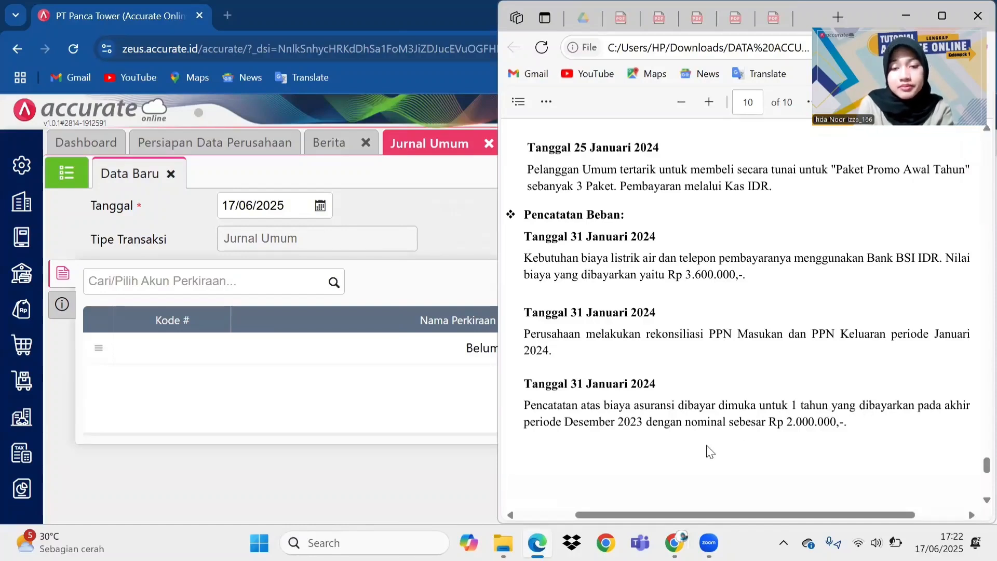
left_click(473, 399)
left_click(285, 207)
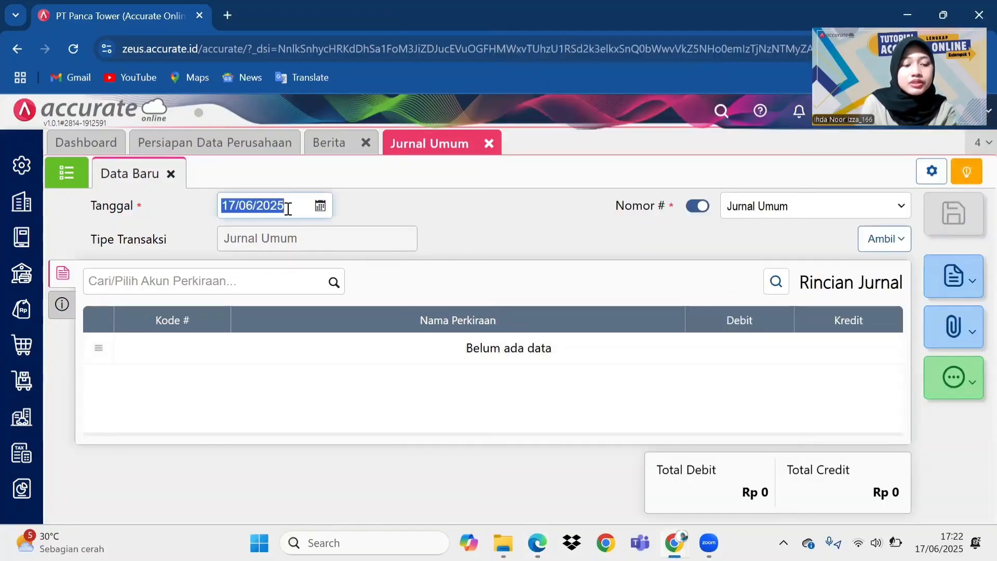
type("31/01/2")
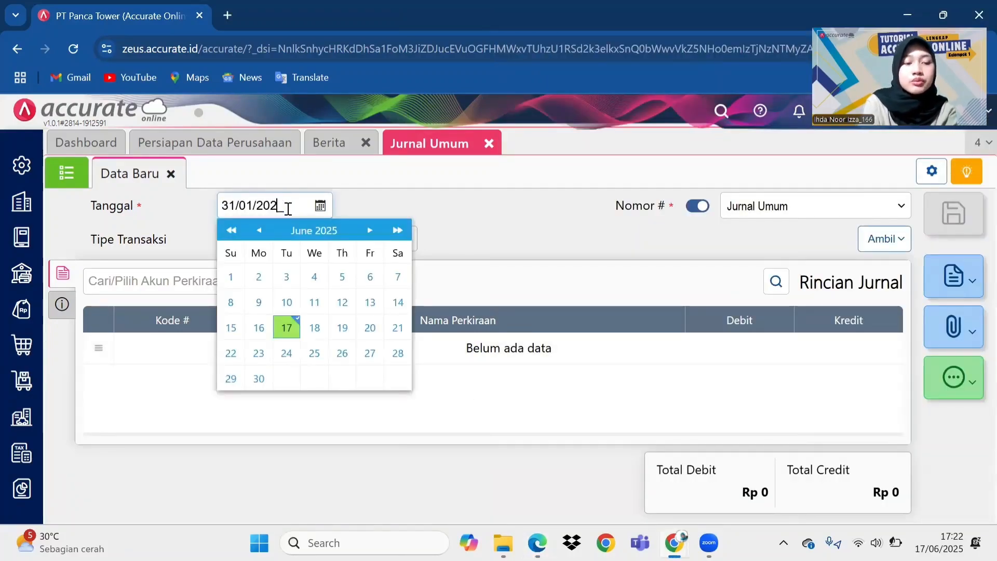
left_click(508, 208)
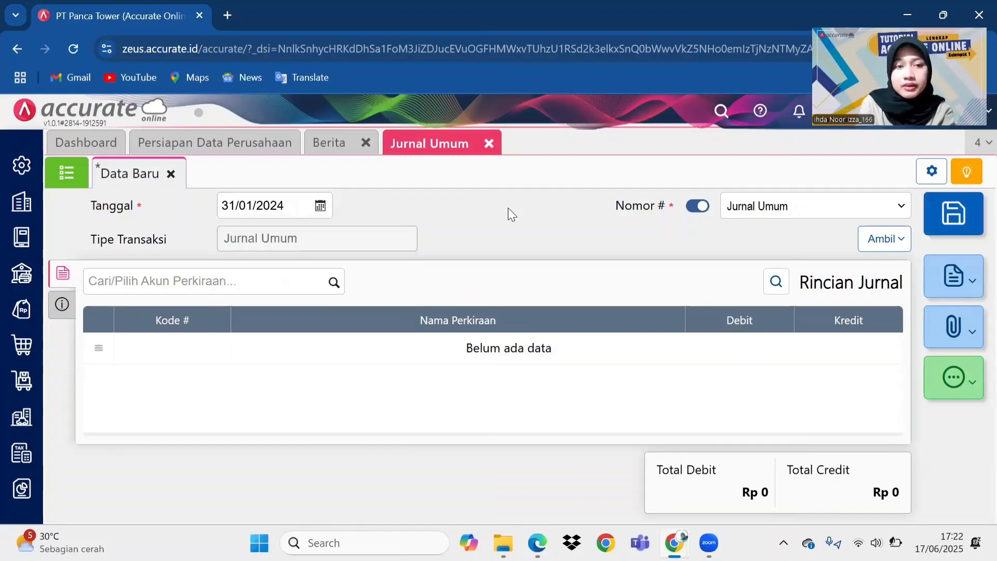
Add a Beban Asuransi line to the journal with a debit of Rp 2.000.000
left_click(334, 281)
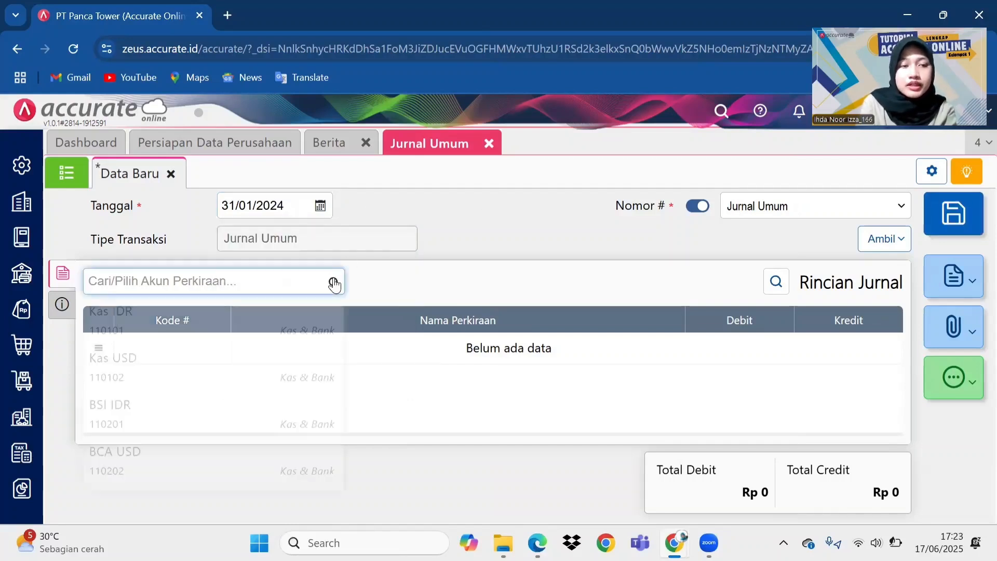
type("beban")
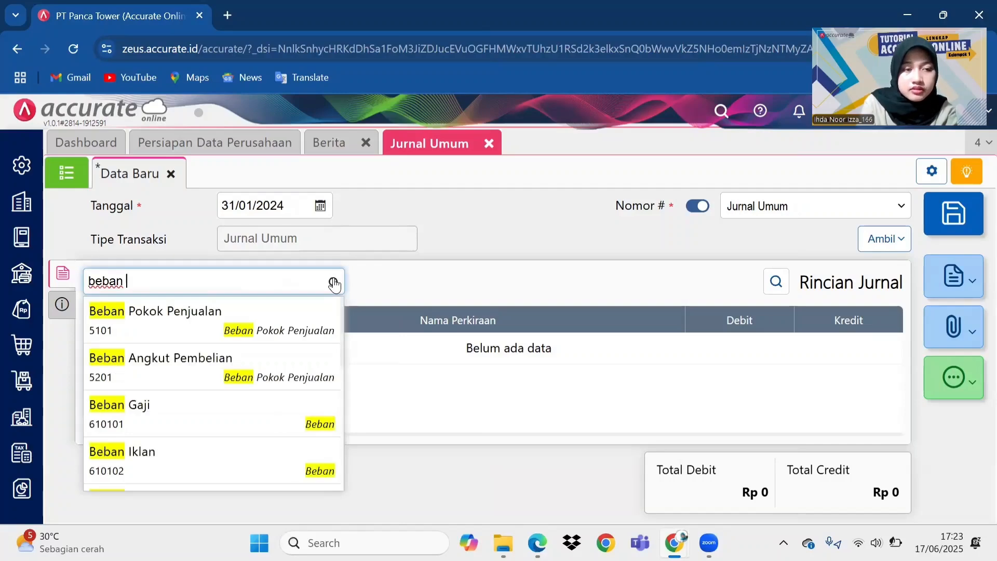
type(" asu")
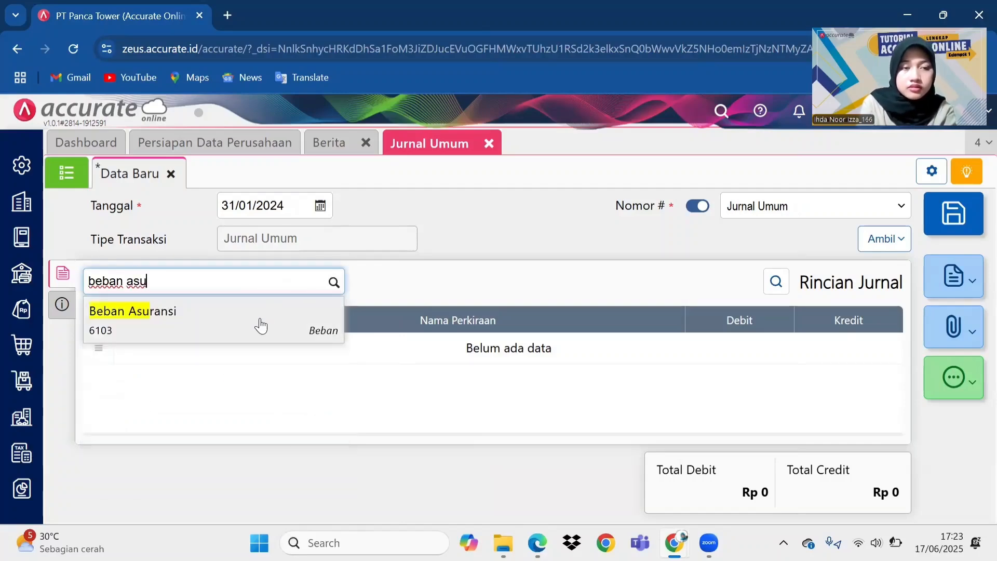
left_click(262, 325)
left_click(498, 304)
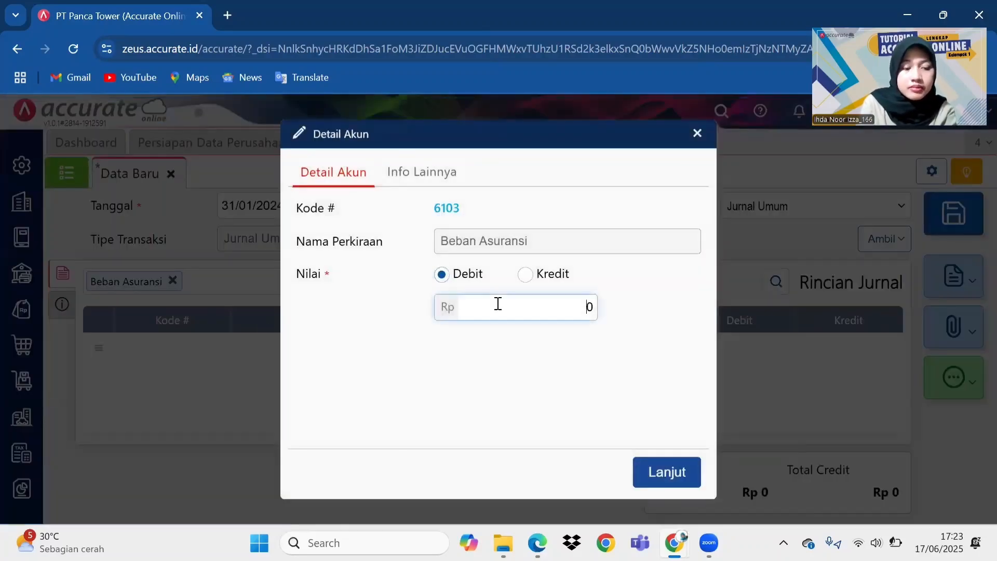
type("200.000")
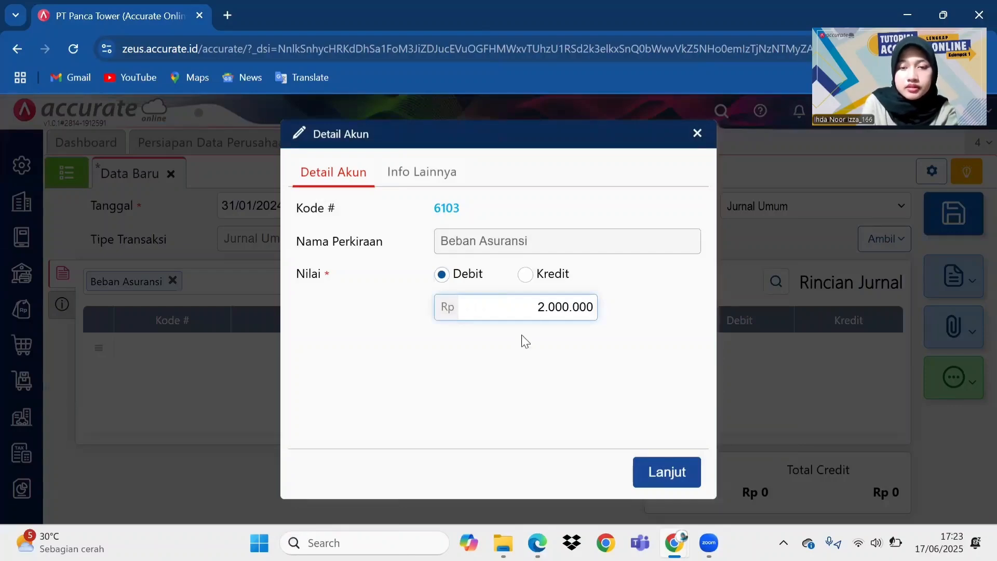
left_click(669, 471)
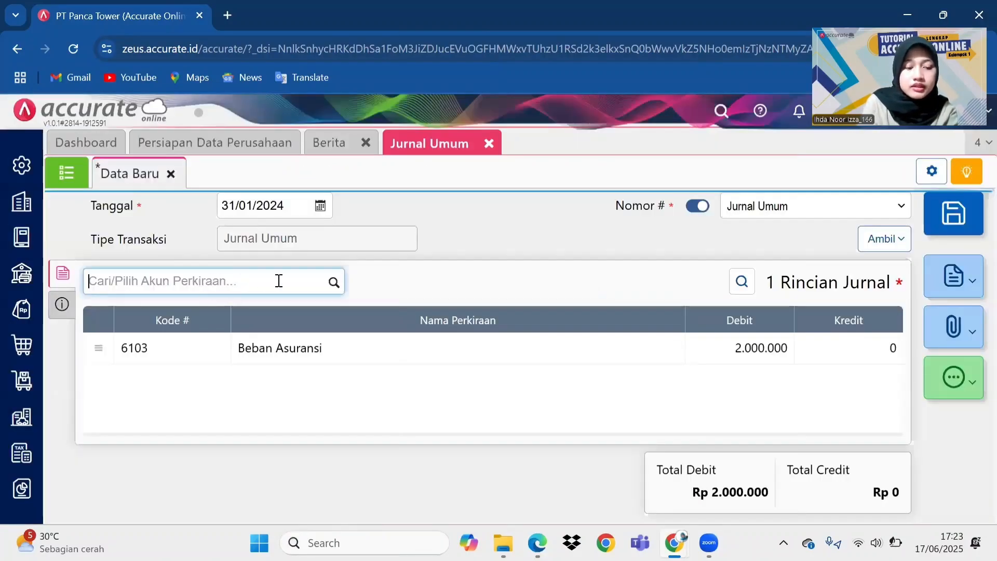
Add an Asuransi Dibayar Dimuka line to the journal with a credit of Rp 2.000.000
type("asus")
key("BackSpace")
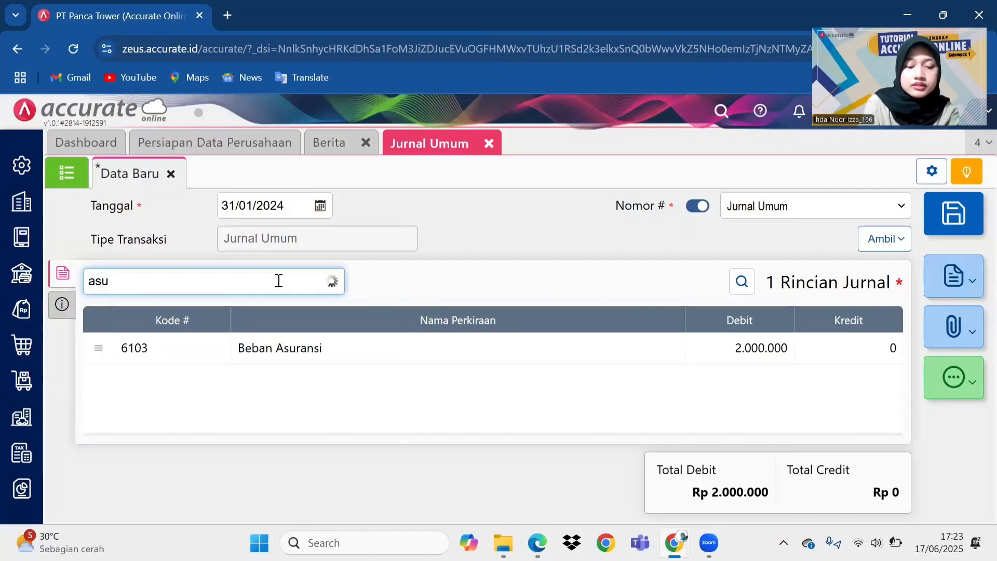
type("ra")
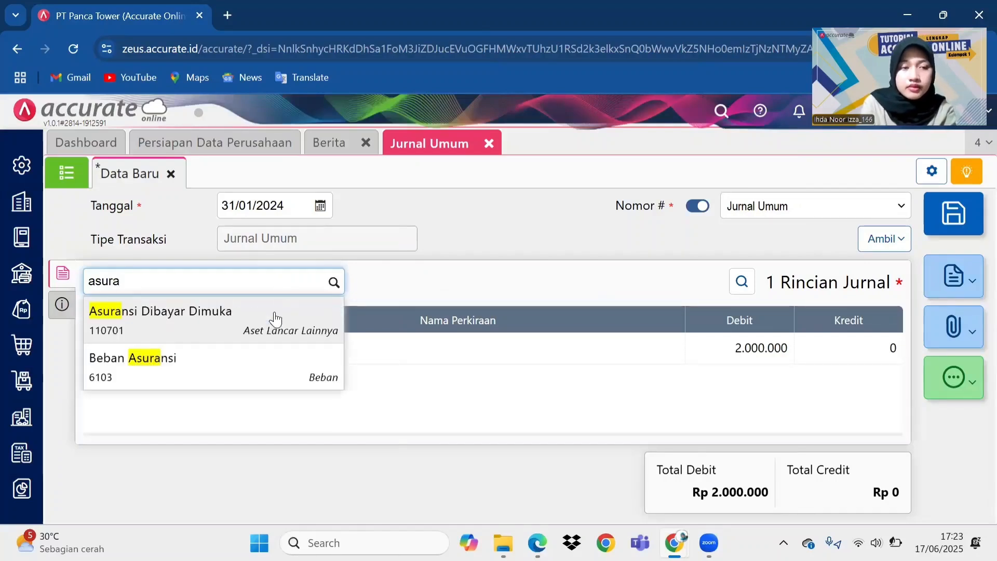
left_click(274, 312)
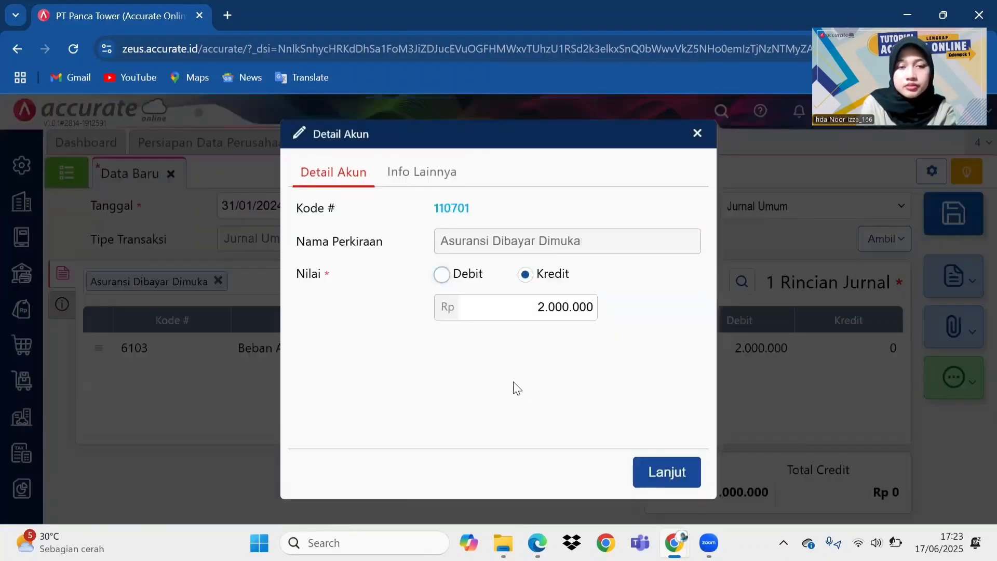
left_click(669, 474)
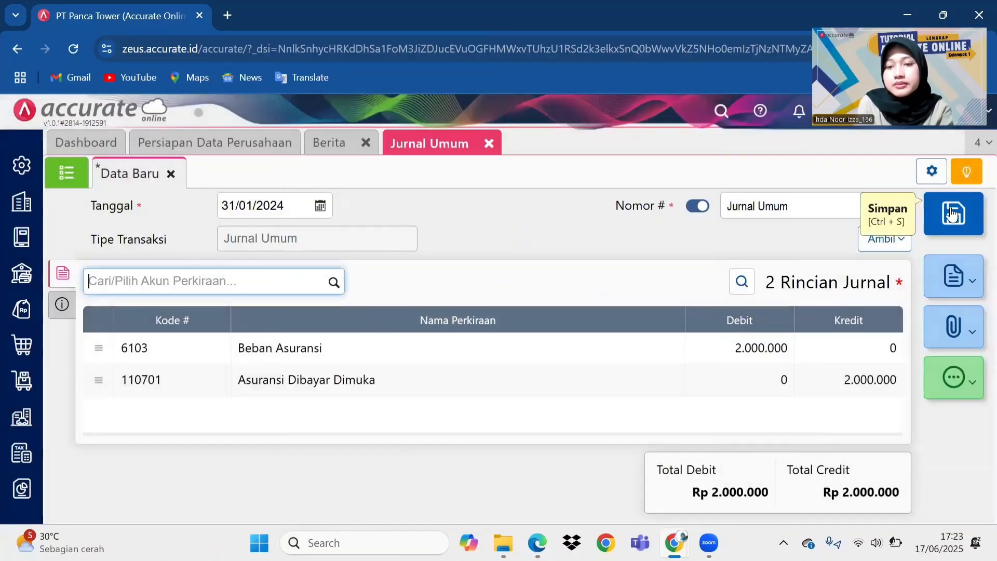
Save the prepaid insurance journal, and create and save a Proses Akhir Bulan month-end entry for Januari 2024
left_click(953, 213)
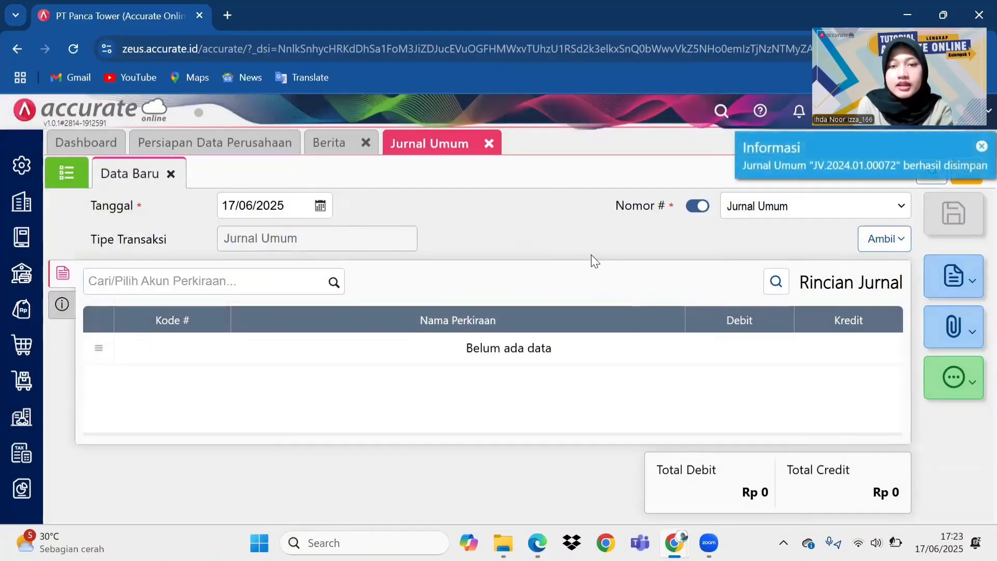
left_click(21, 202)
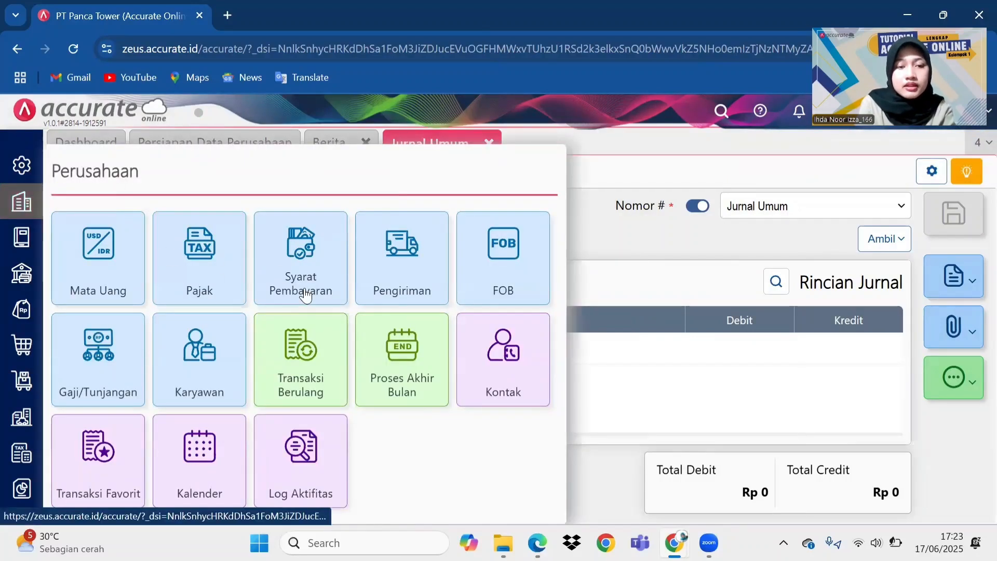
left_click(403, 363)
left_click(276, 203)
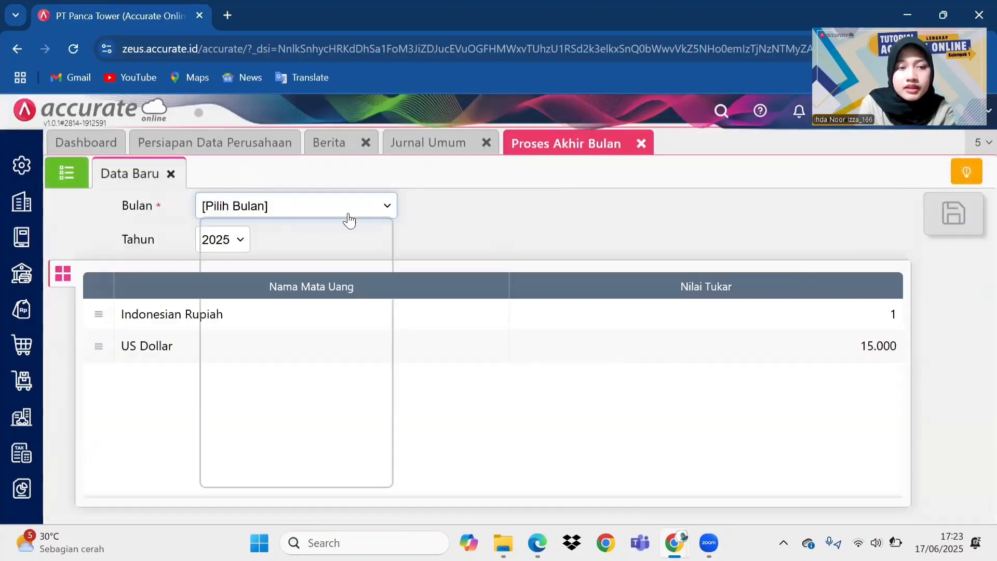
left_click(358, 249)
left_click(228, 240)
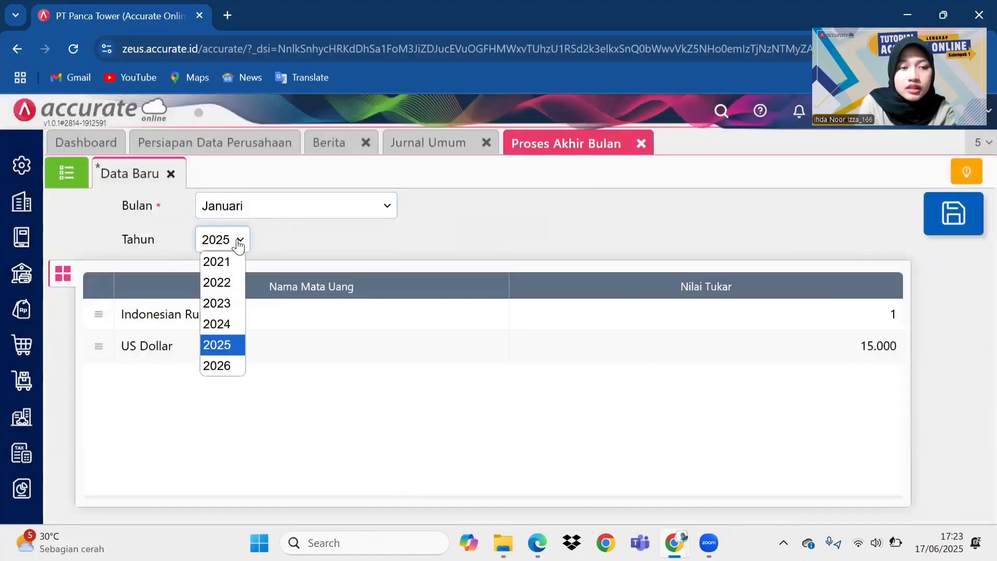
left_click(240, 324)
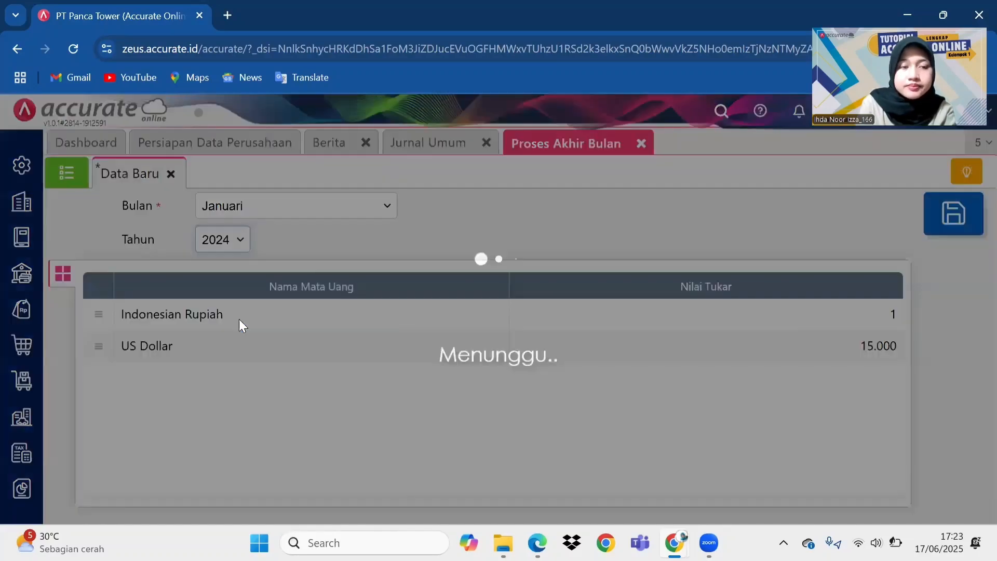
left_click(952, 214)
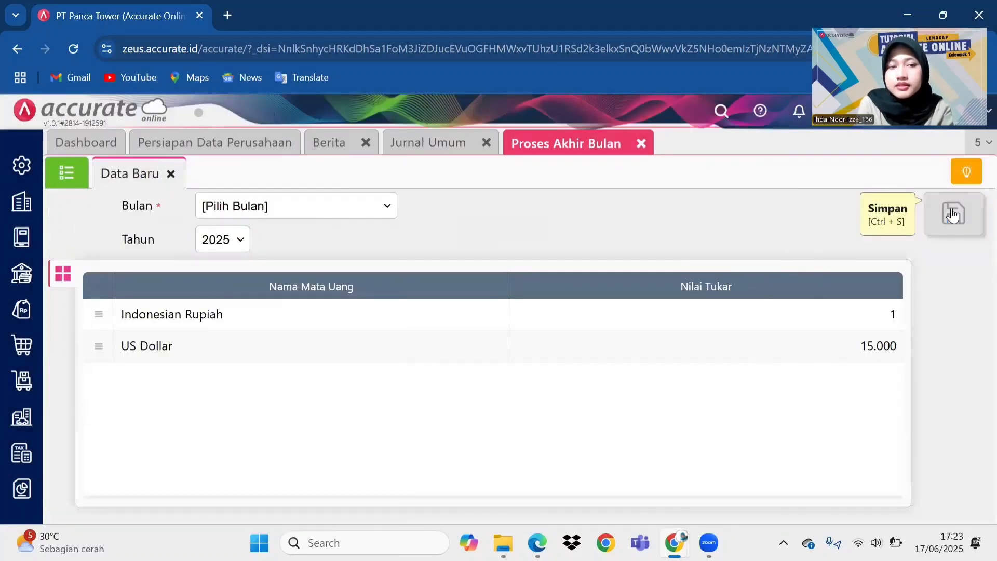
Open the Daftar Laporan report list to view the available Keuangan reports
left_click(28, 486)
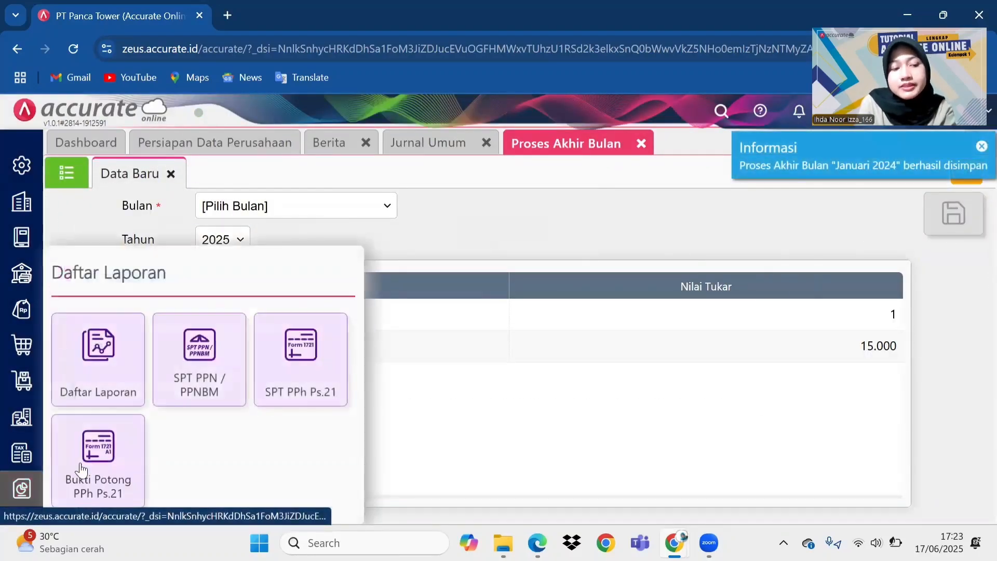
left_click(102, 362)
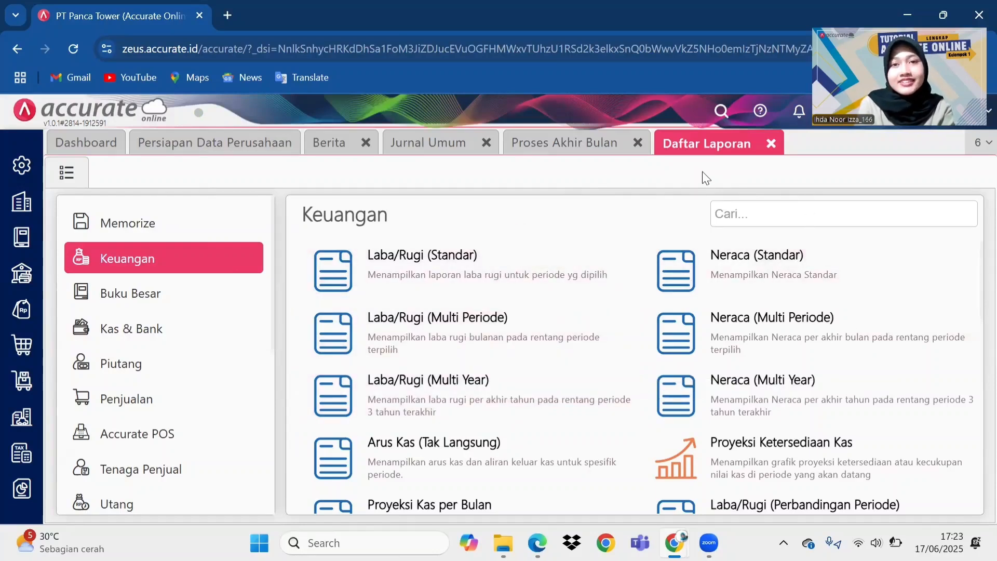
left_click(619, 28)
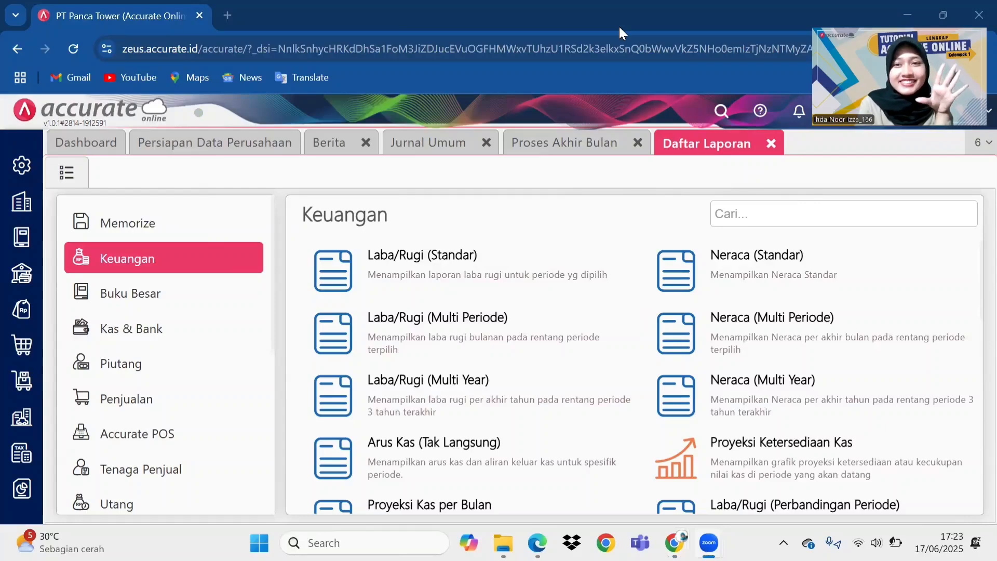